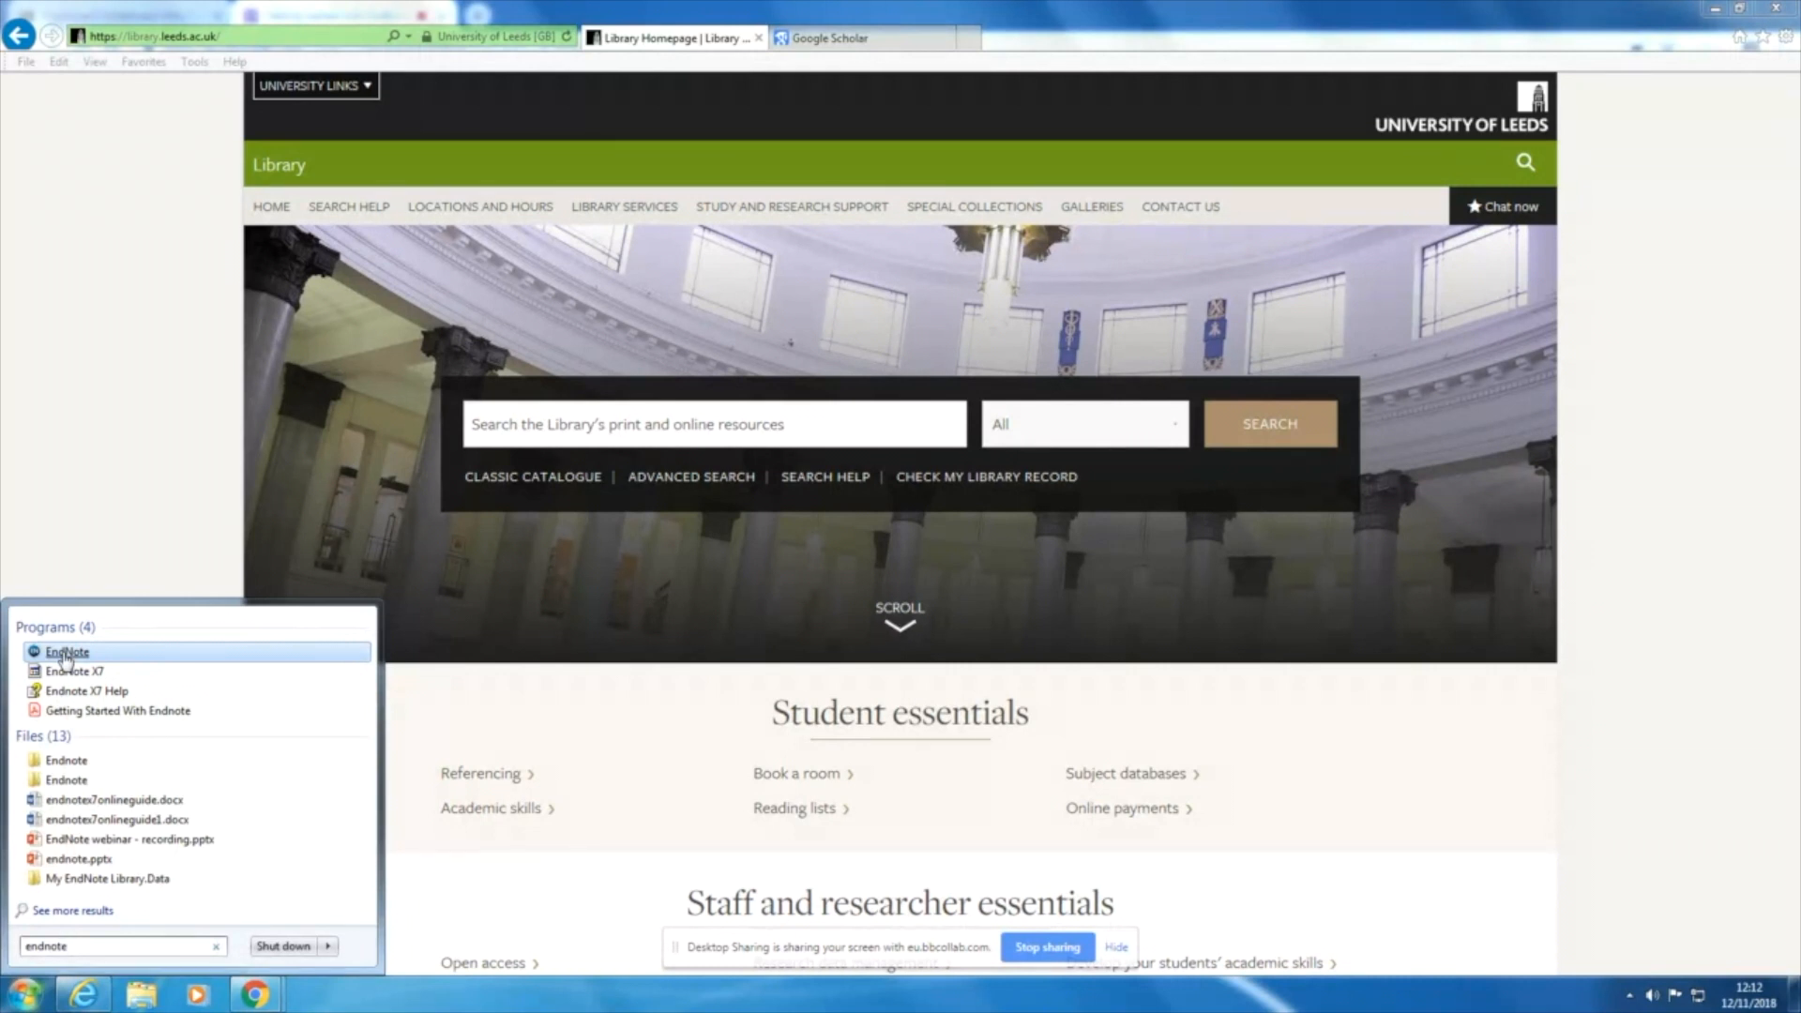
Step: Start EndNote and dismiss the announcement about EndNote X9
{"action": "left_click", "coordinate": [66, 654]}
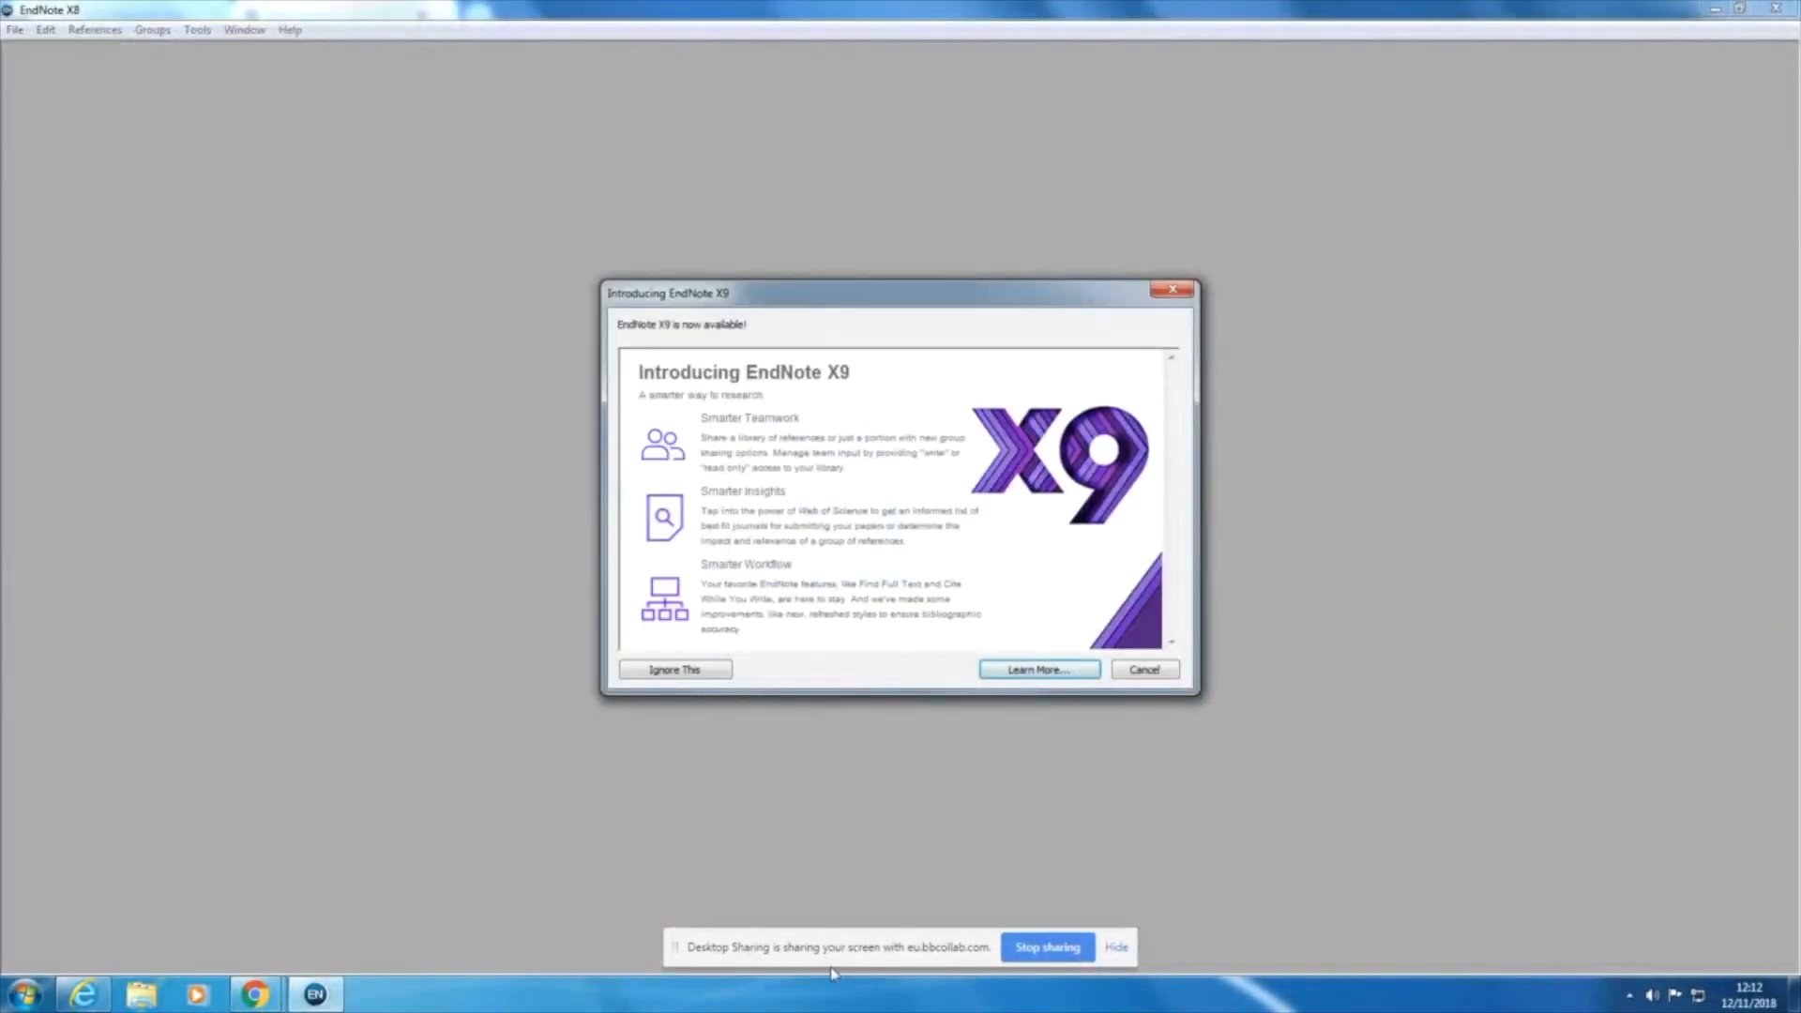
{"action": "left_click", "coordinate": [1144, 669]}
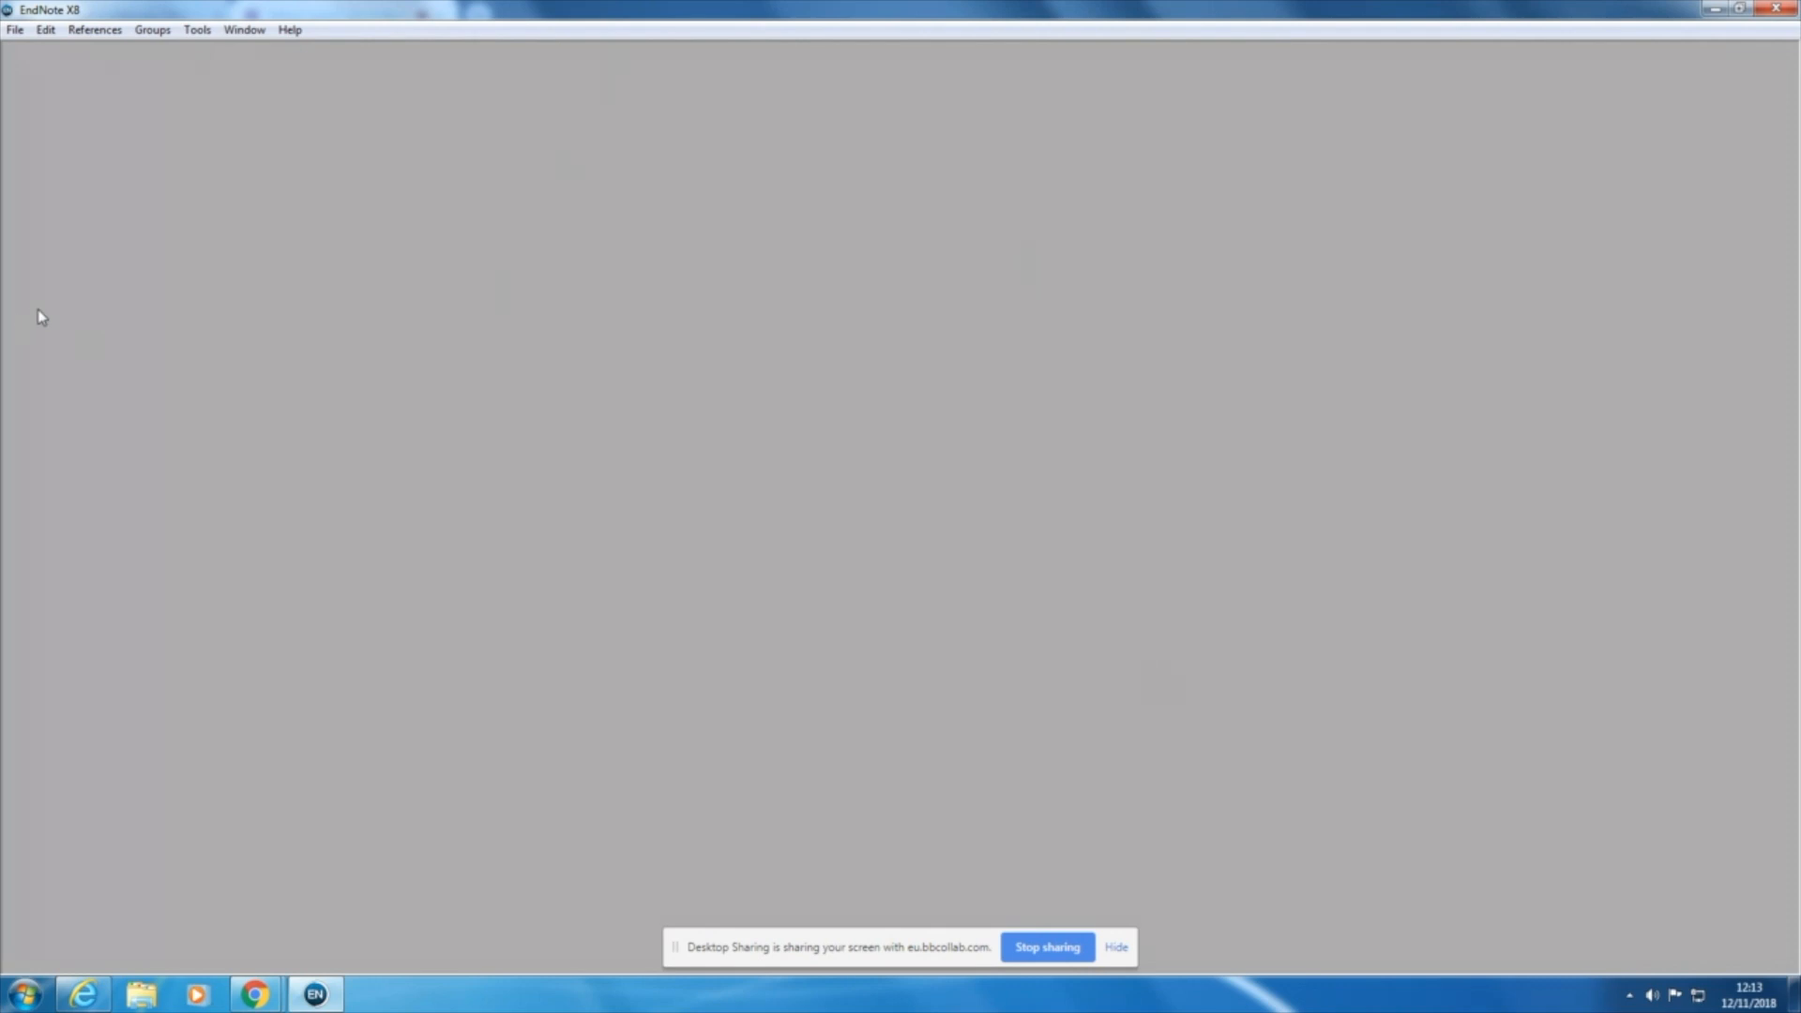
{"action": "left_click", "coordinate": [20, 35]}
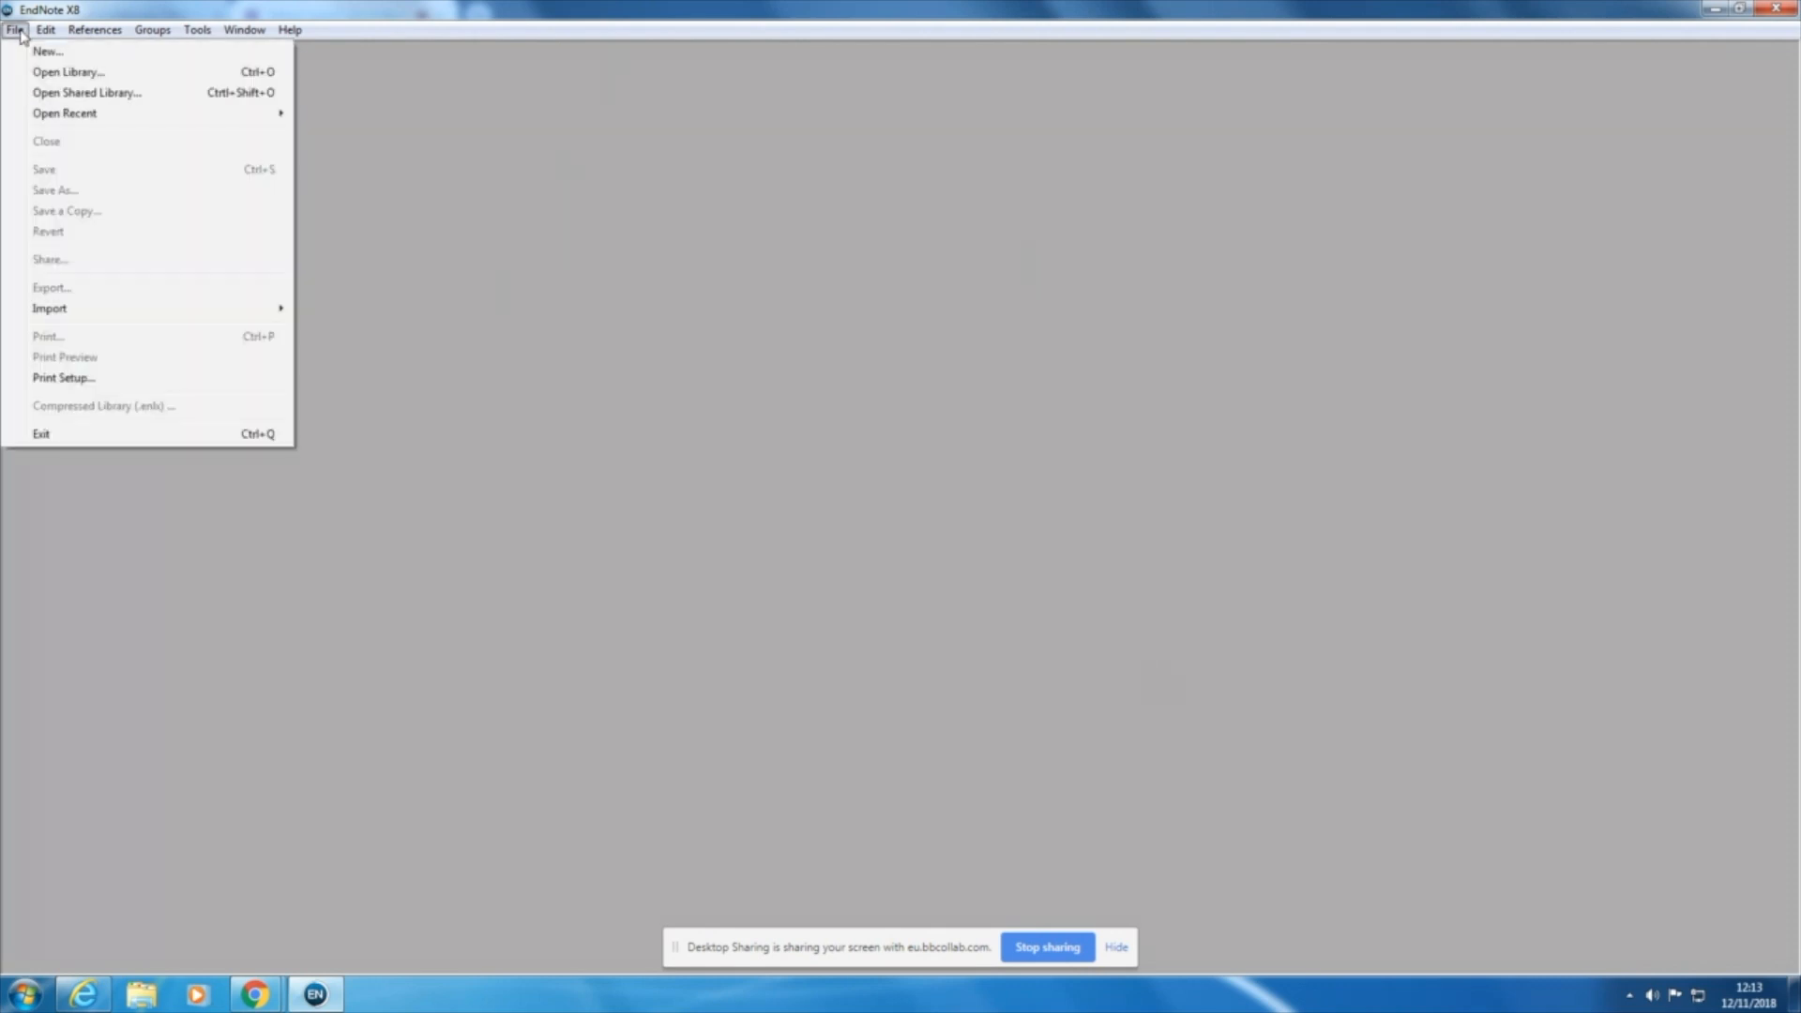
{"action": "left_click", "coordinate": [44, 54]}
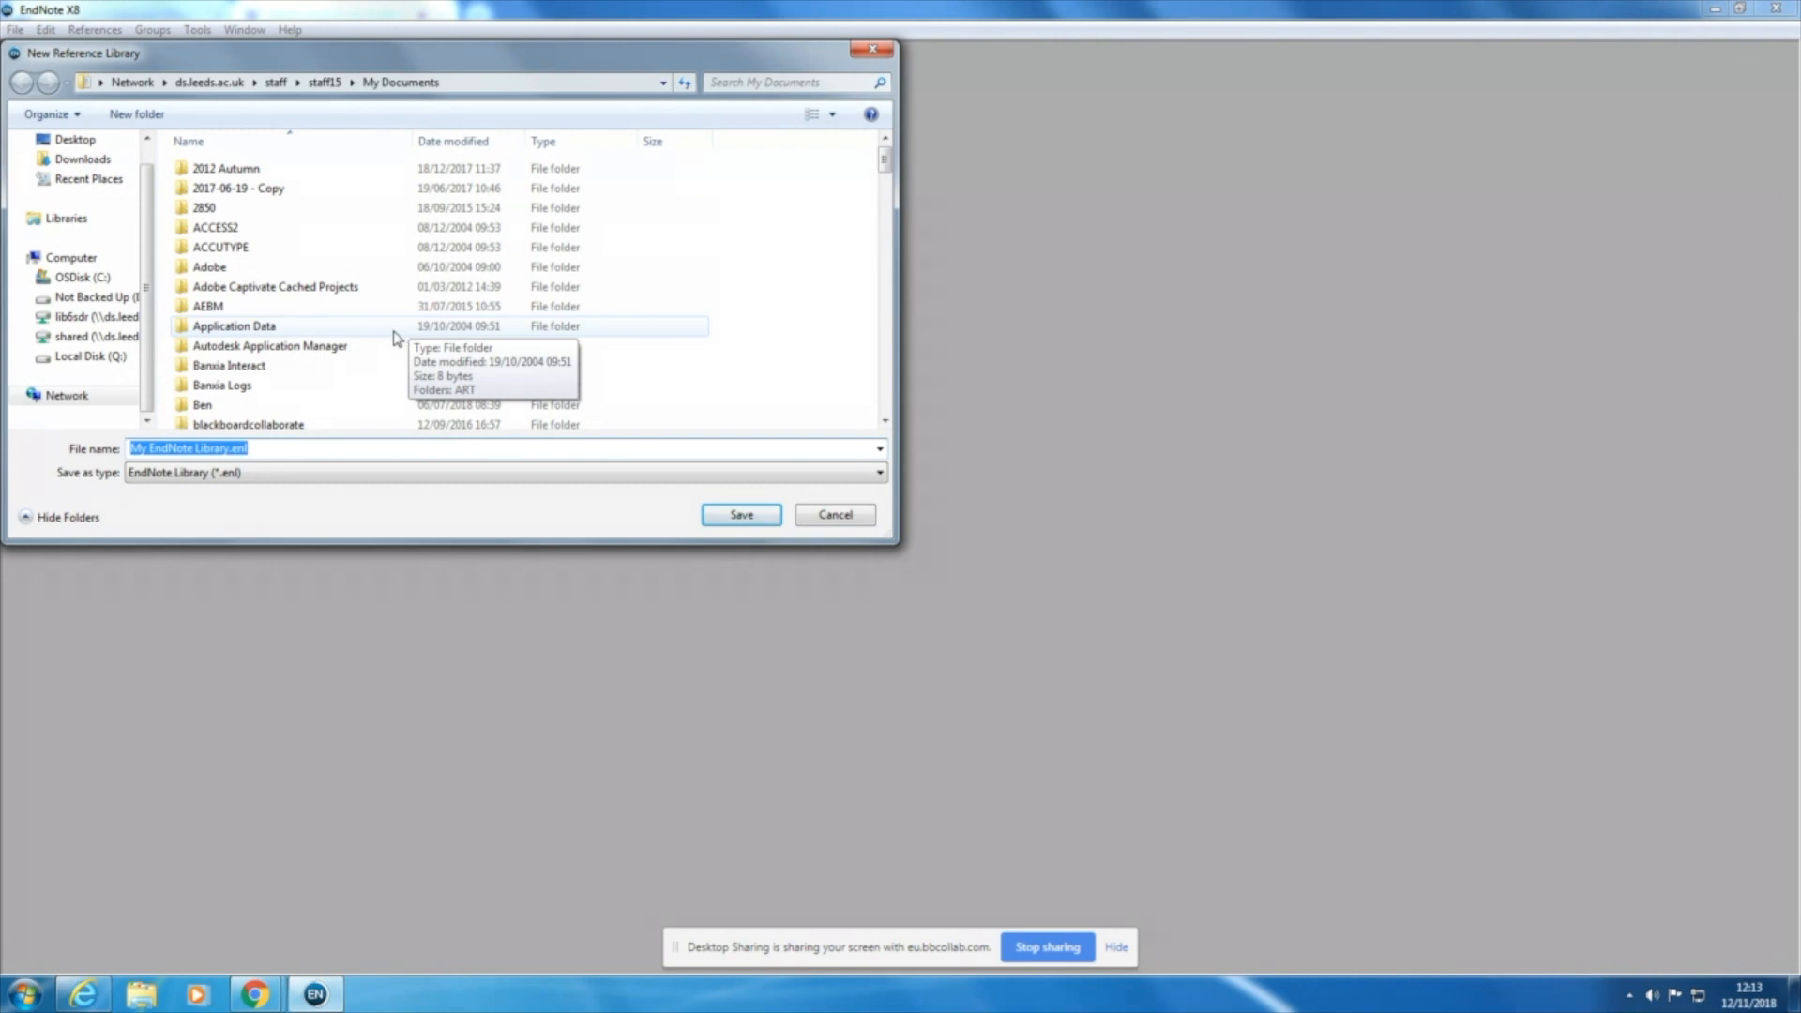
{"action": "left_click", "coordinate": [885, 51]}
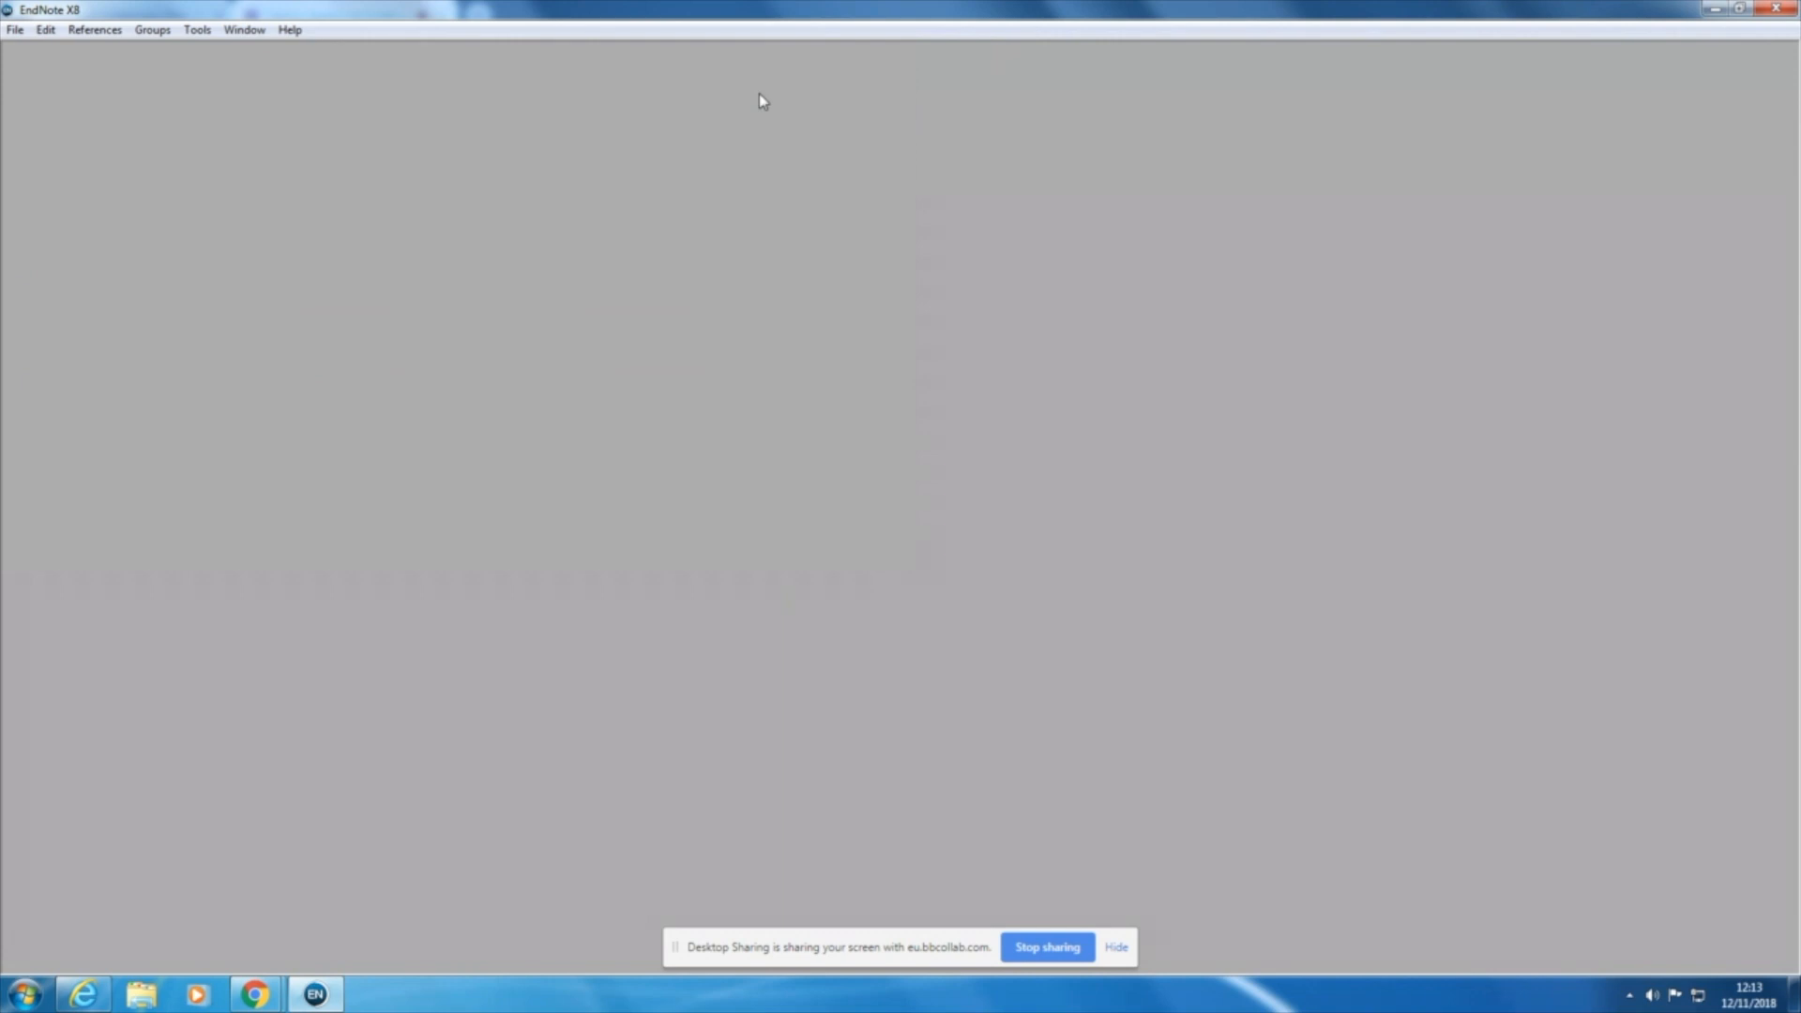
Step: Open the existing reference library Afternoon.enl from the Endnote folder
{"action": "left_click", "coordinate": [16, 31]}
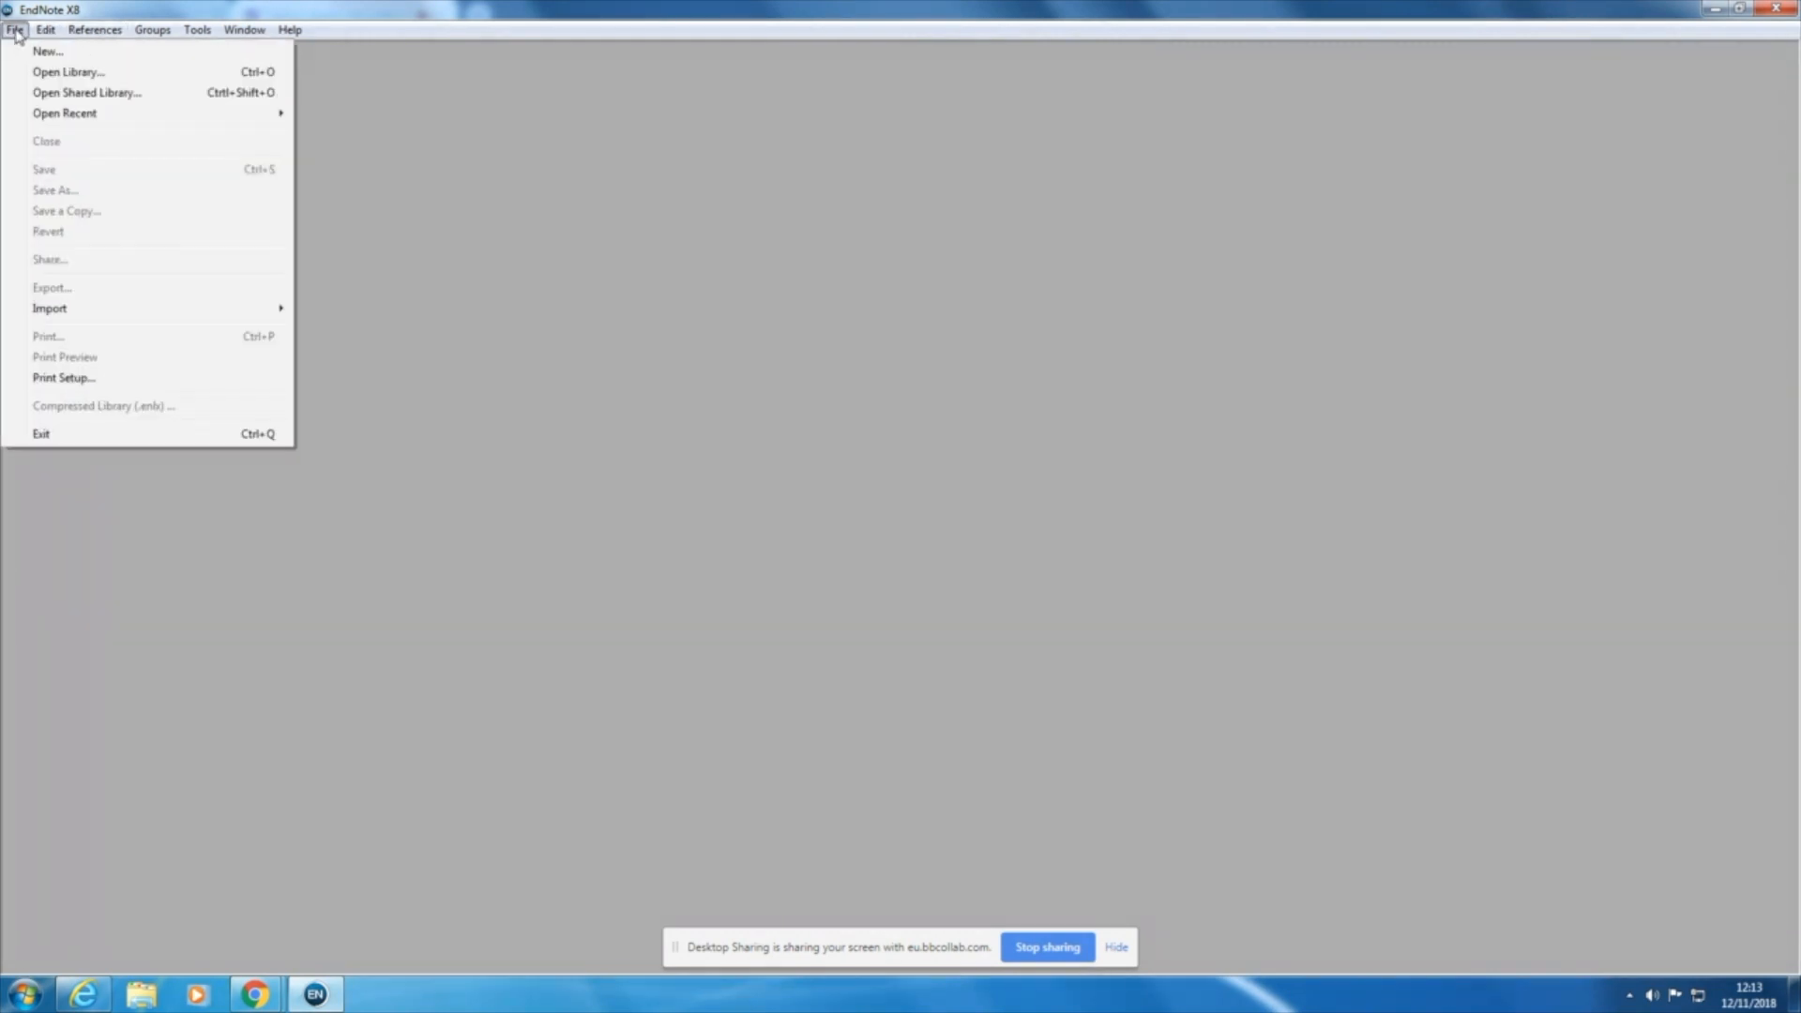
{"action": "left_click", "coordinate": [24, 81]}
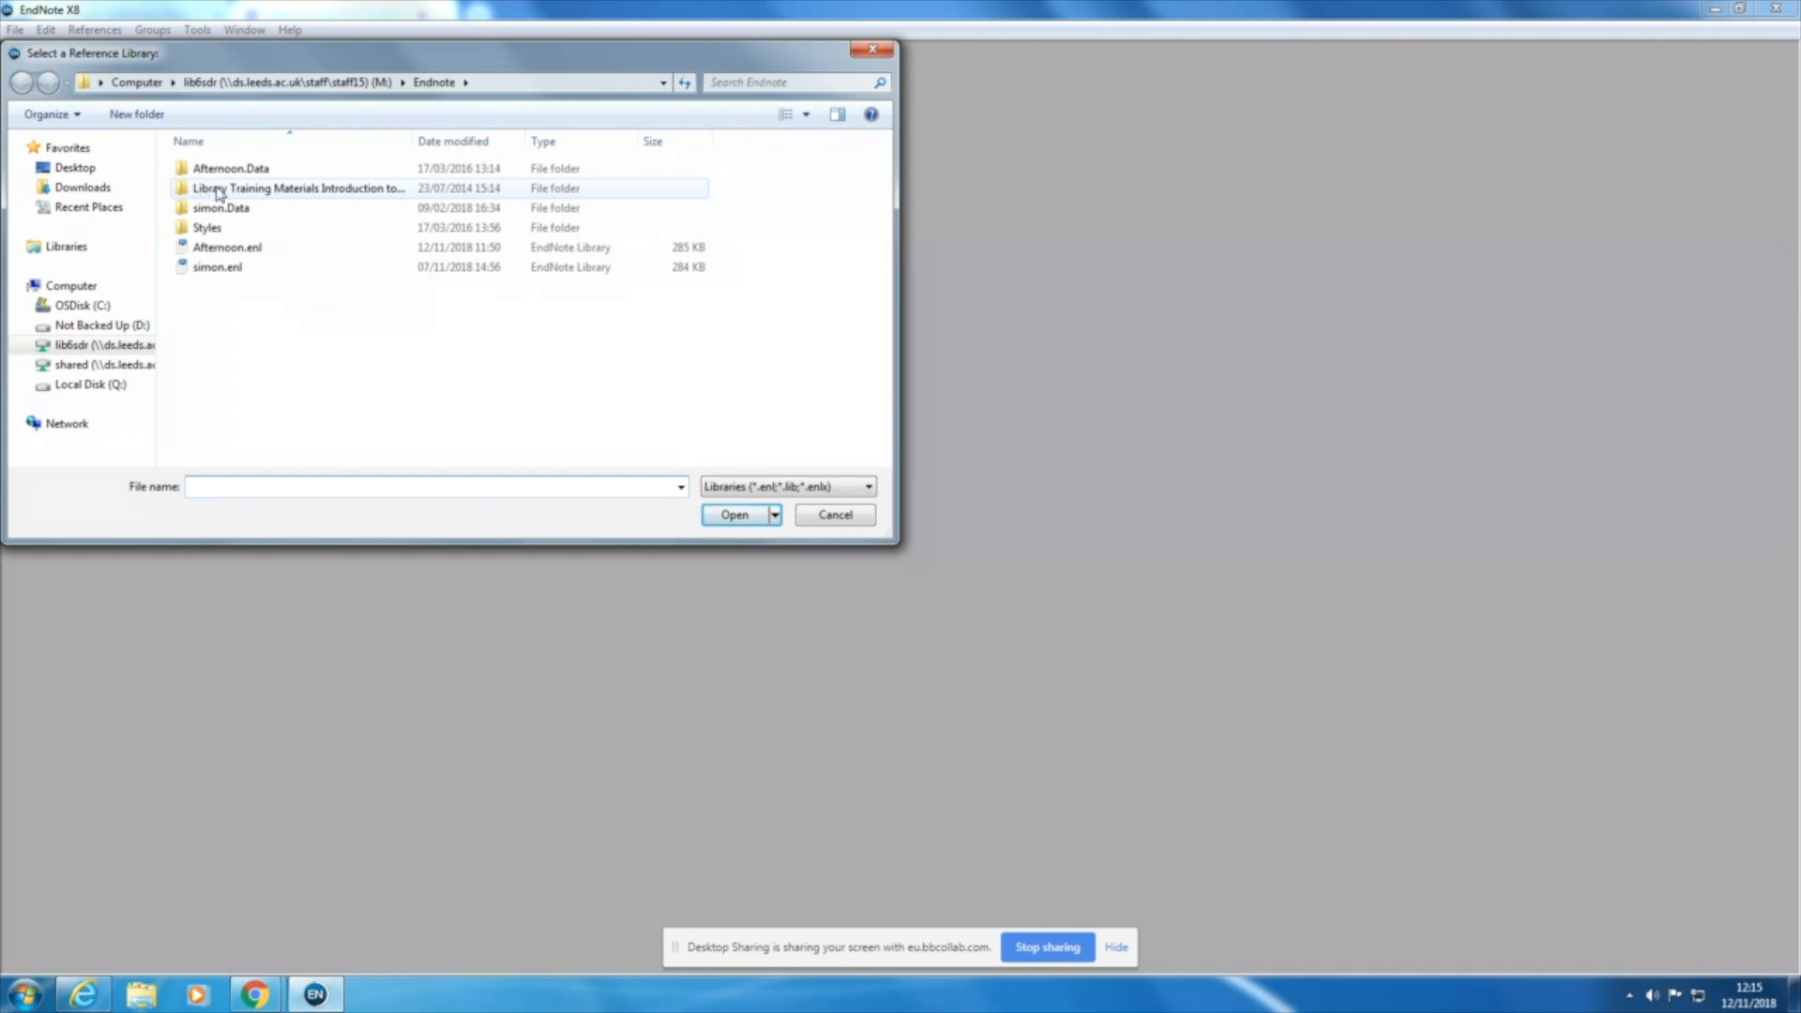
{"action": "left_click", "coordinate": [248, 251]}
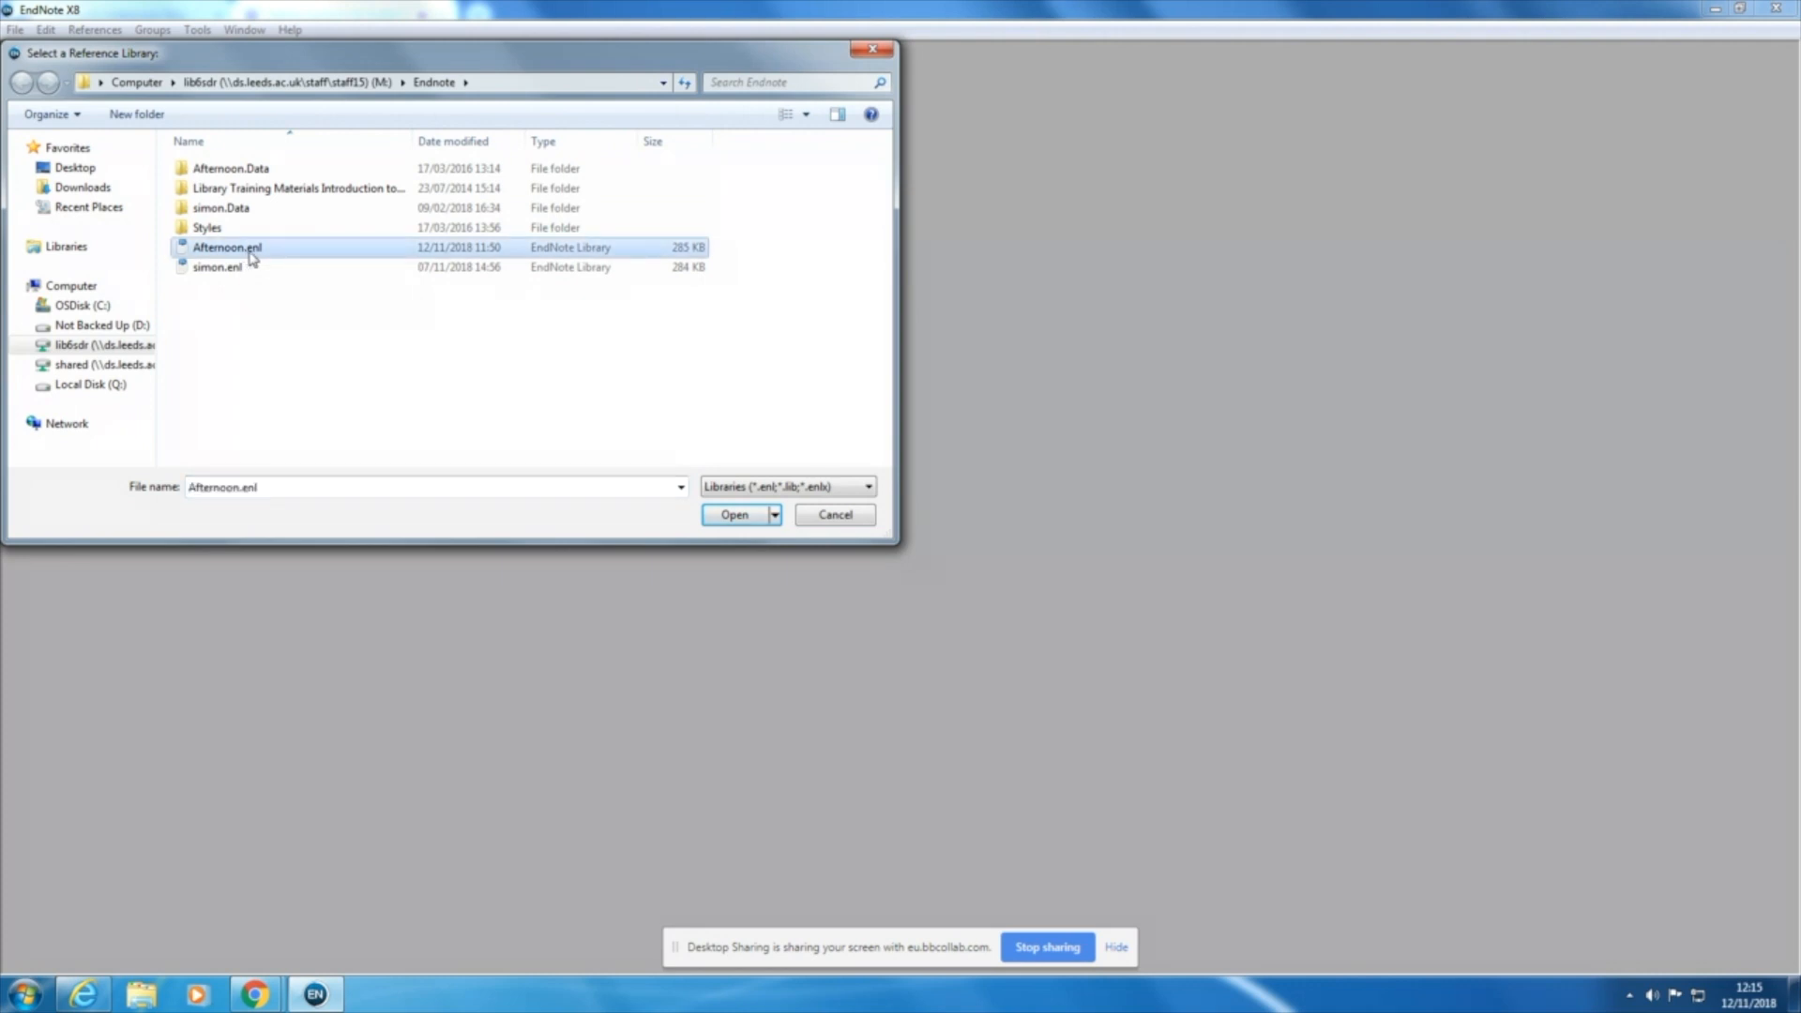
{"action": "left_click", "coordinate": [746, 520]}
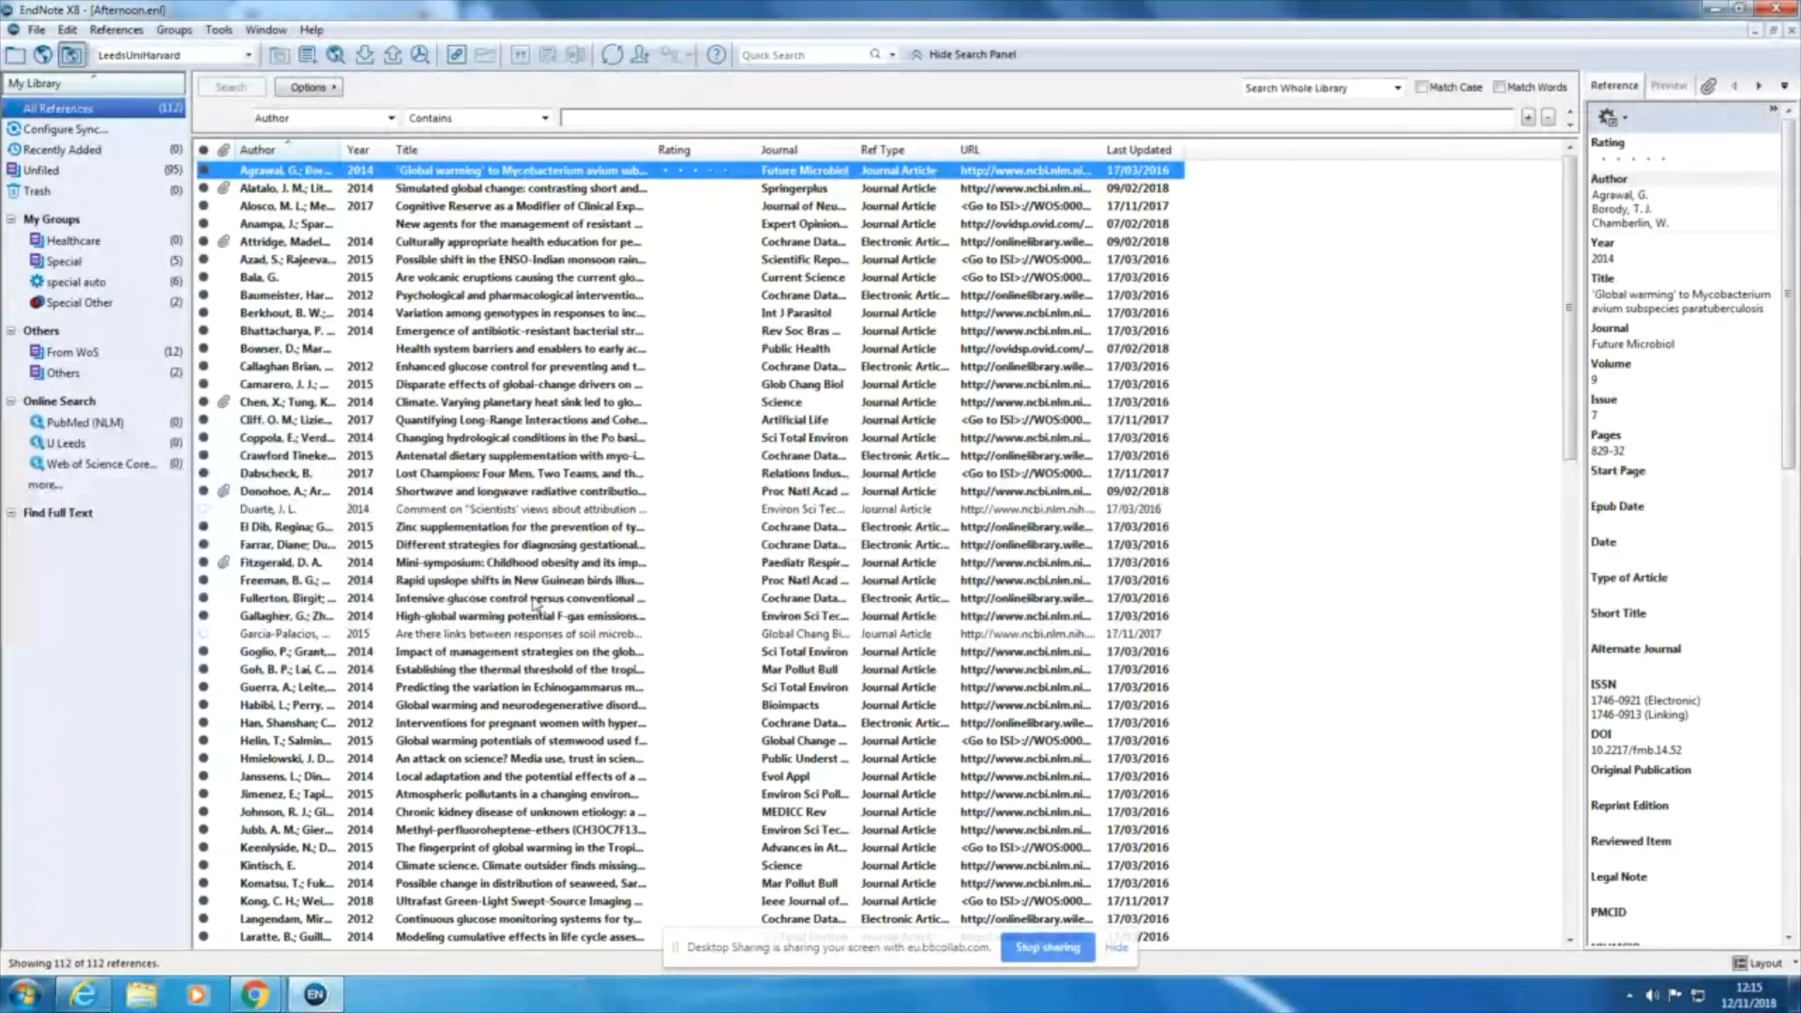
Step: Switch to the University of Leeds Library page in Internet Explorer and search its resources for "television advertising children"
{"action": "mouse_move", "coordinate": [273, 1004]}
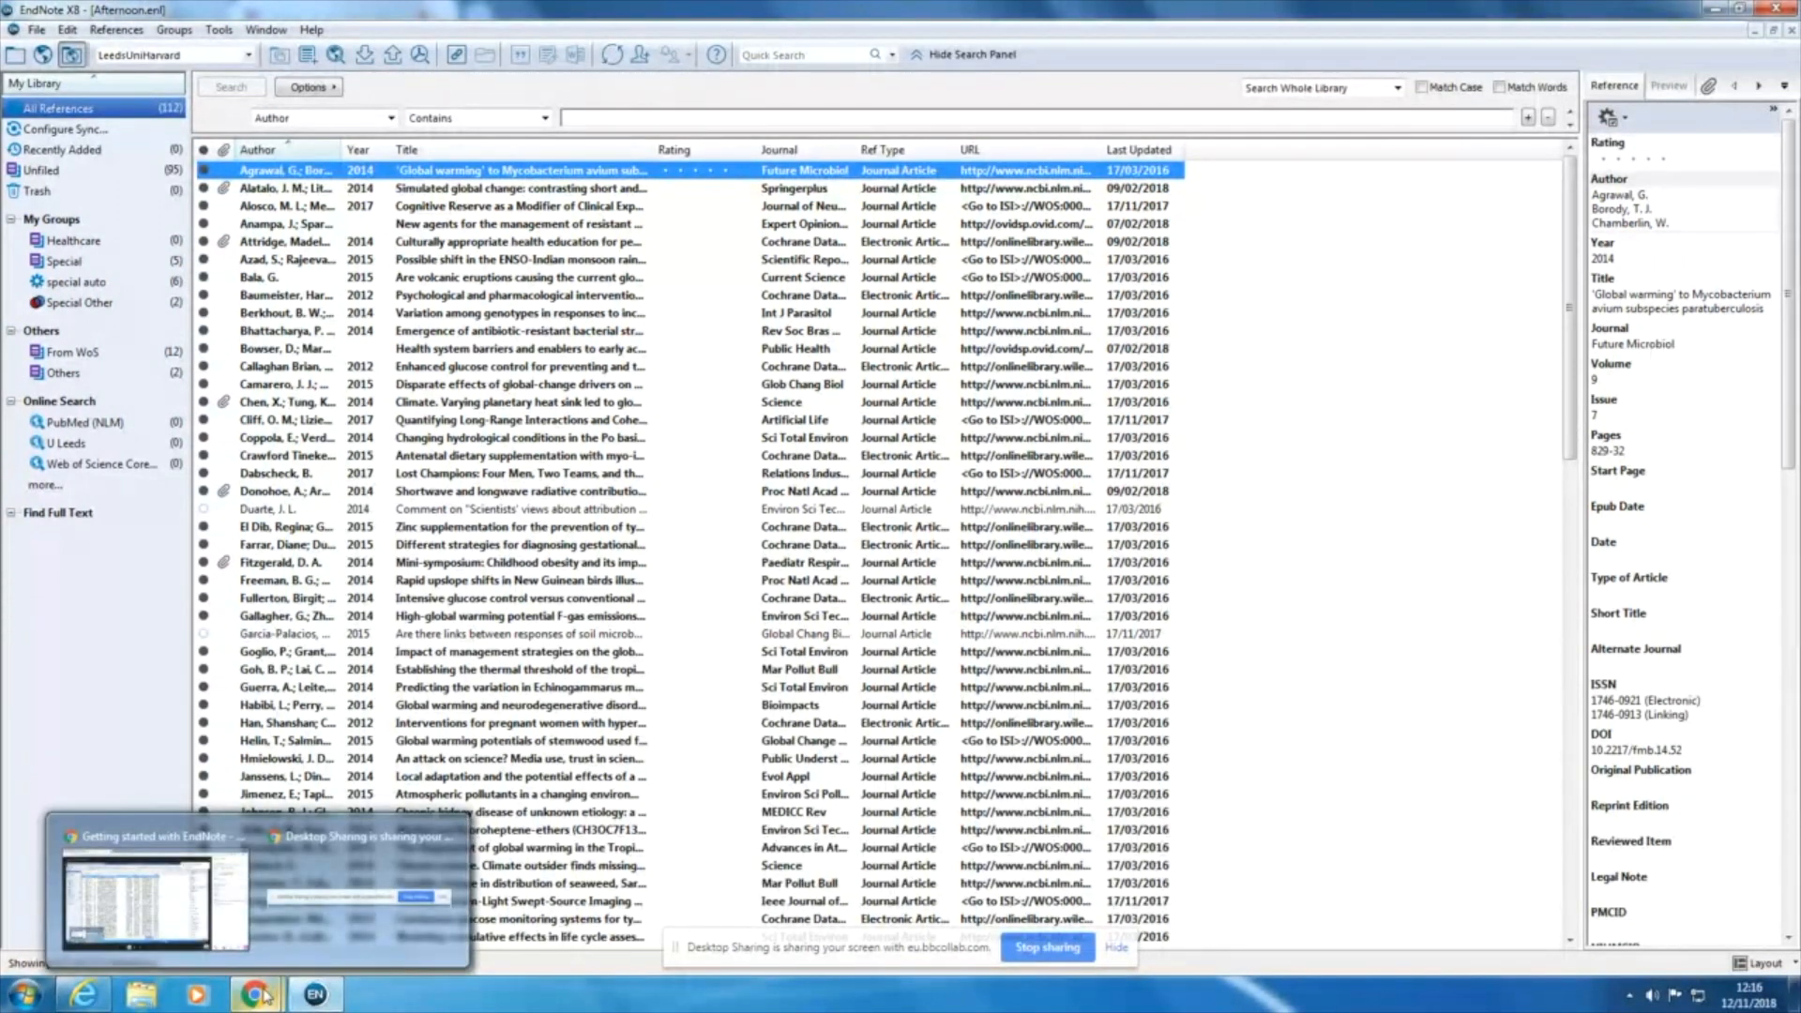
{"action": "mouse_move", "coordinate": [98, 1008]}
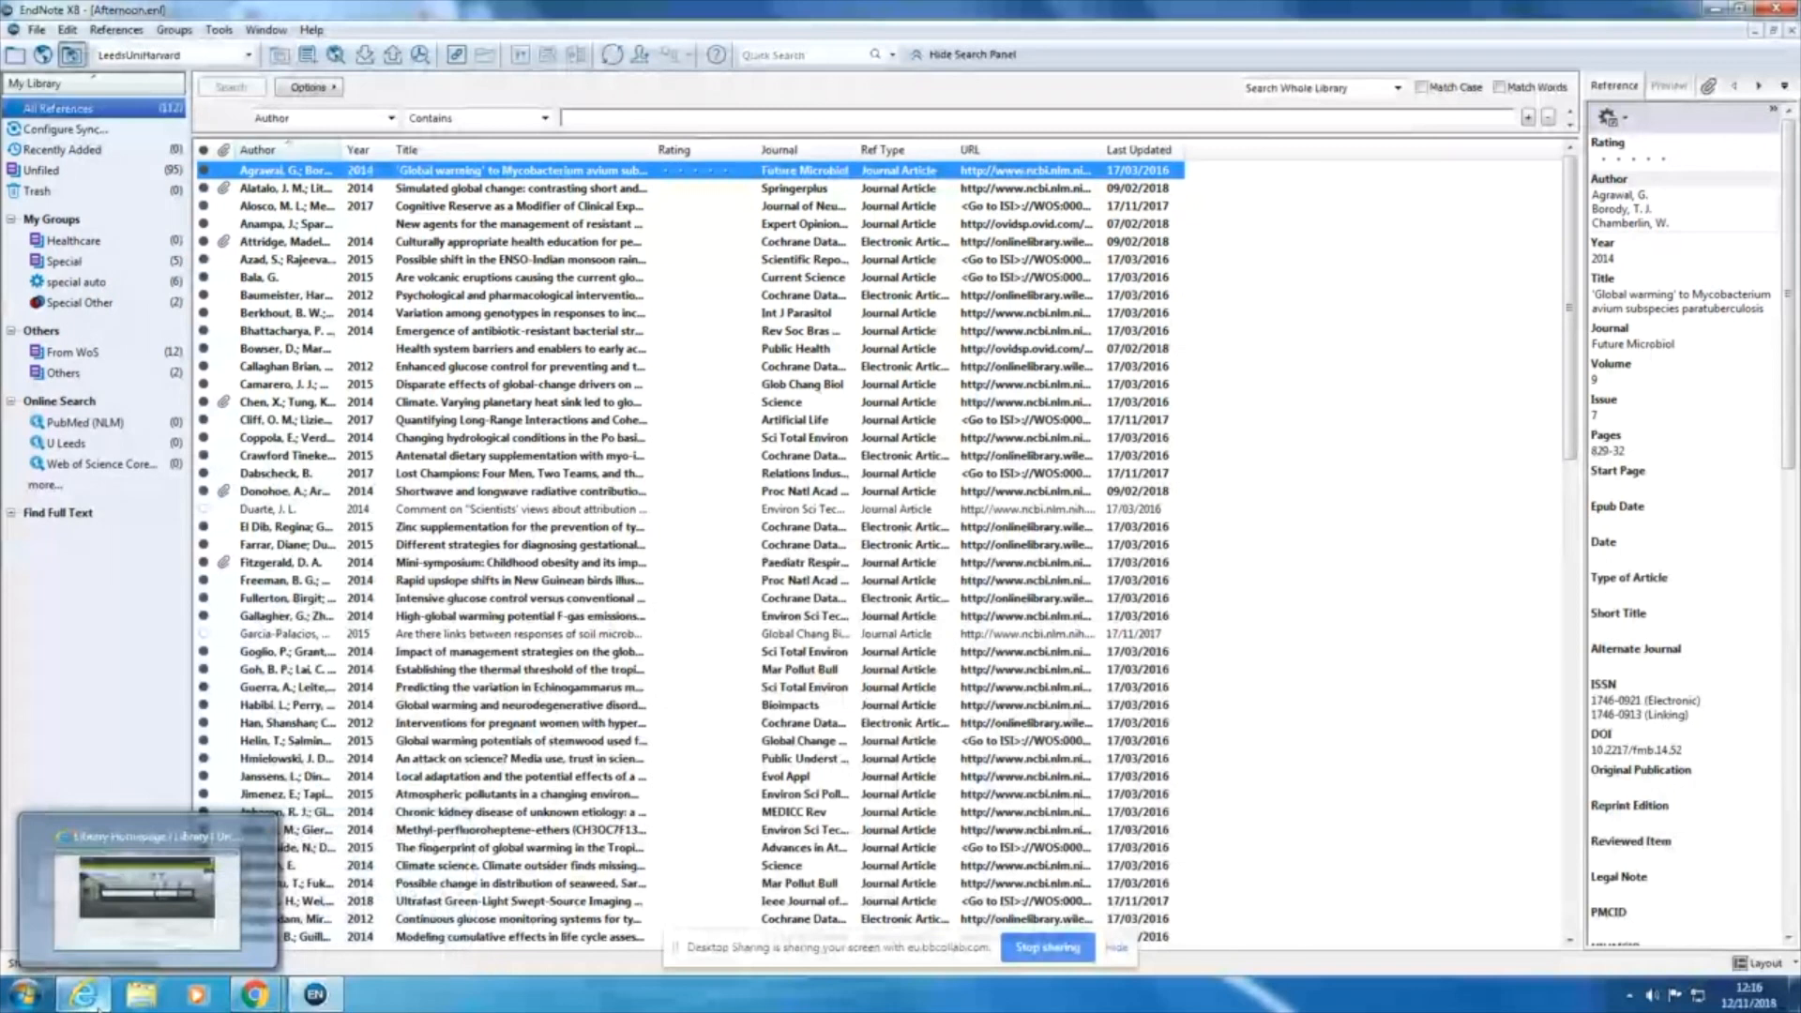
{"action": "left_click", "coordinate": [98, 1009]}
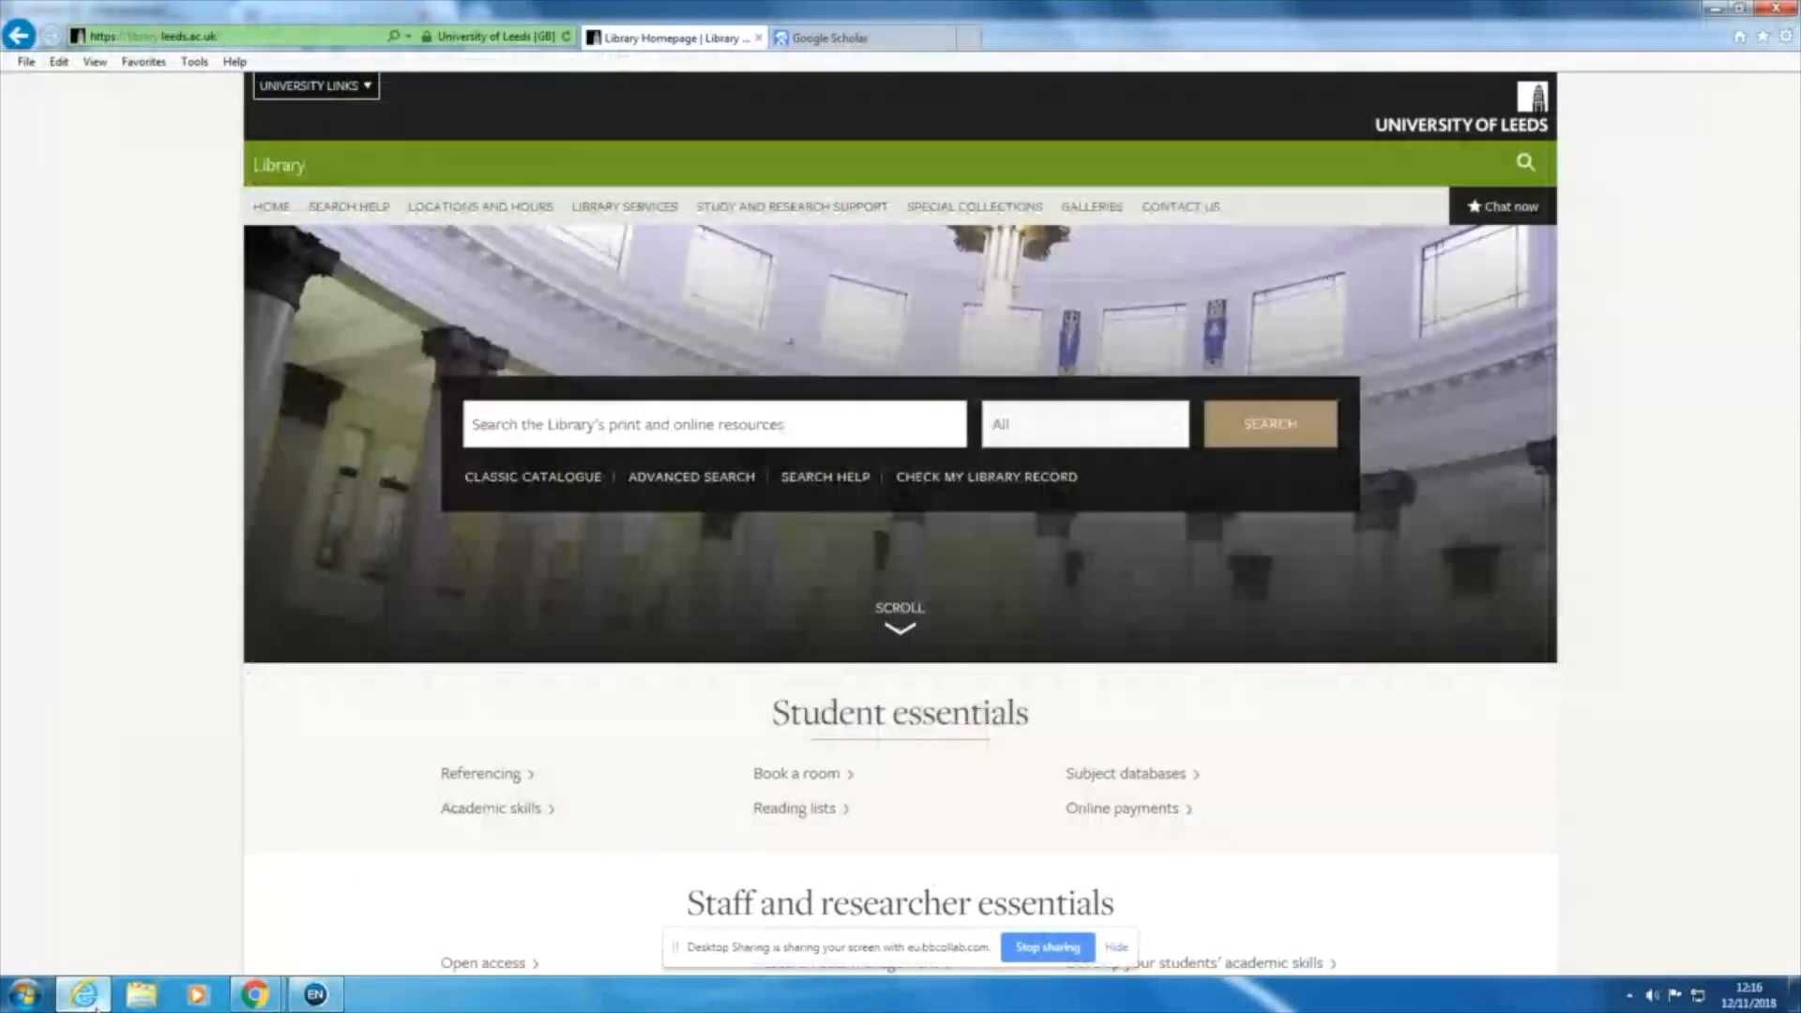
{"action": "left_click", "coordinate": [526, 423]}
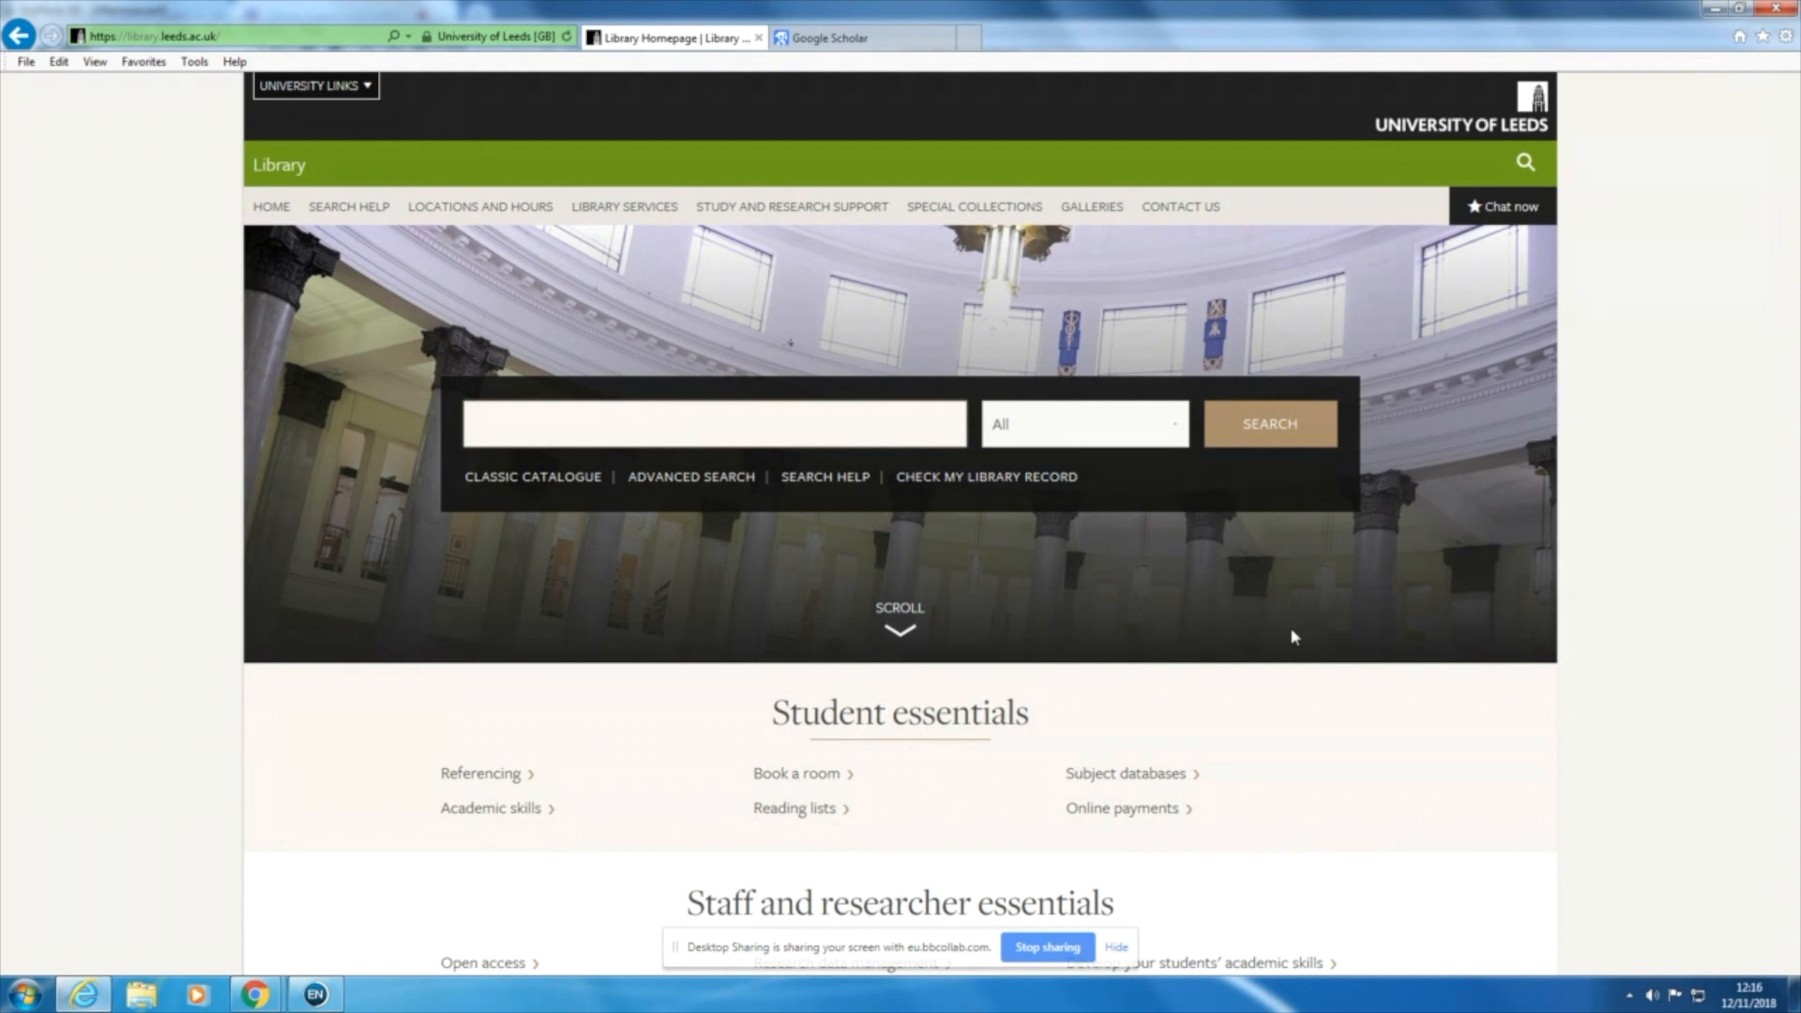
{"action": "type", "text": "television advertising children"}
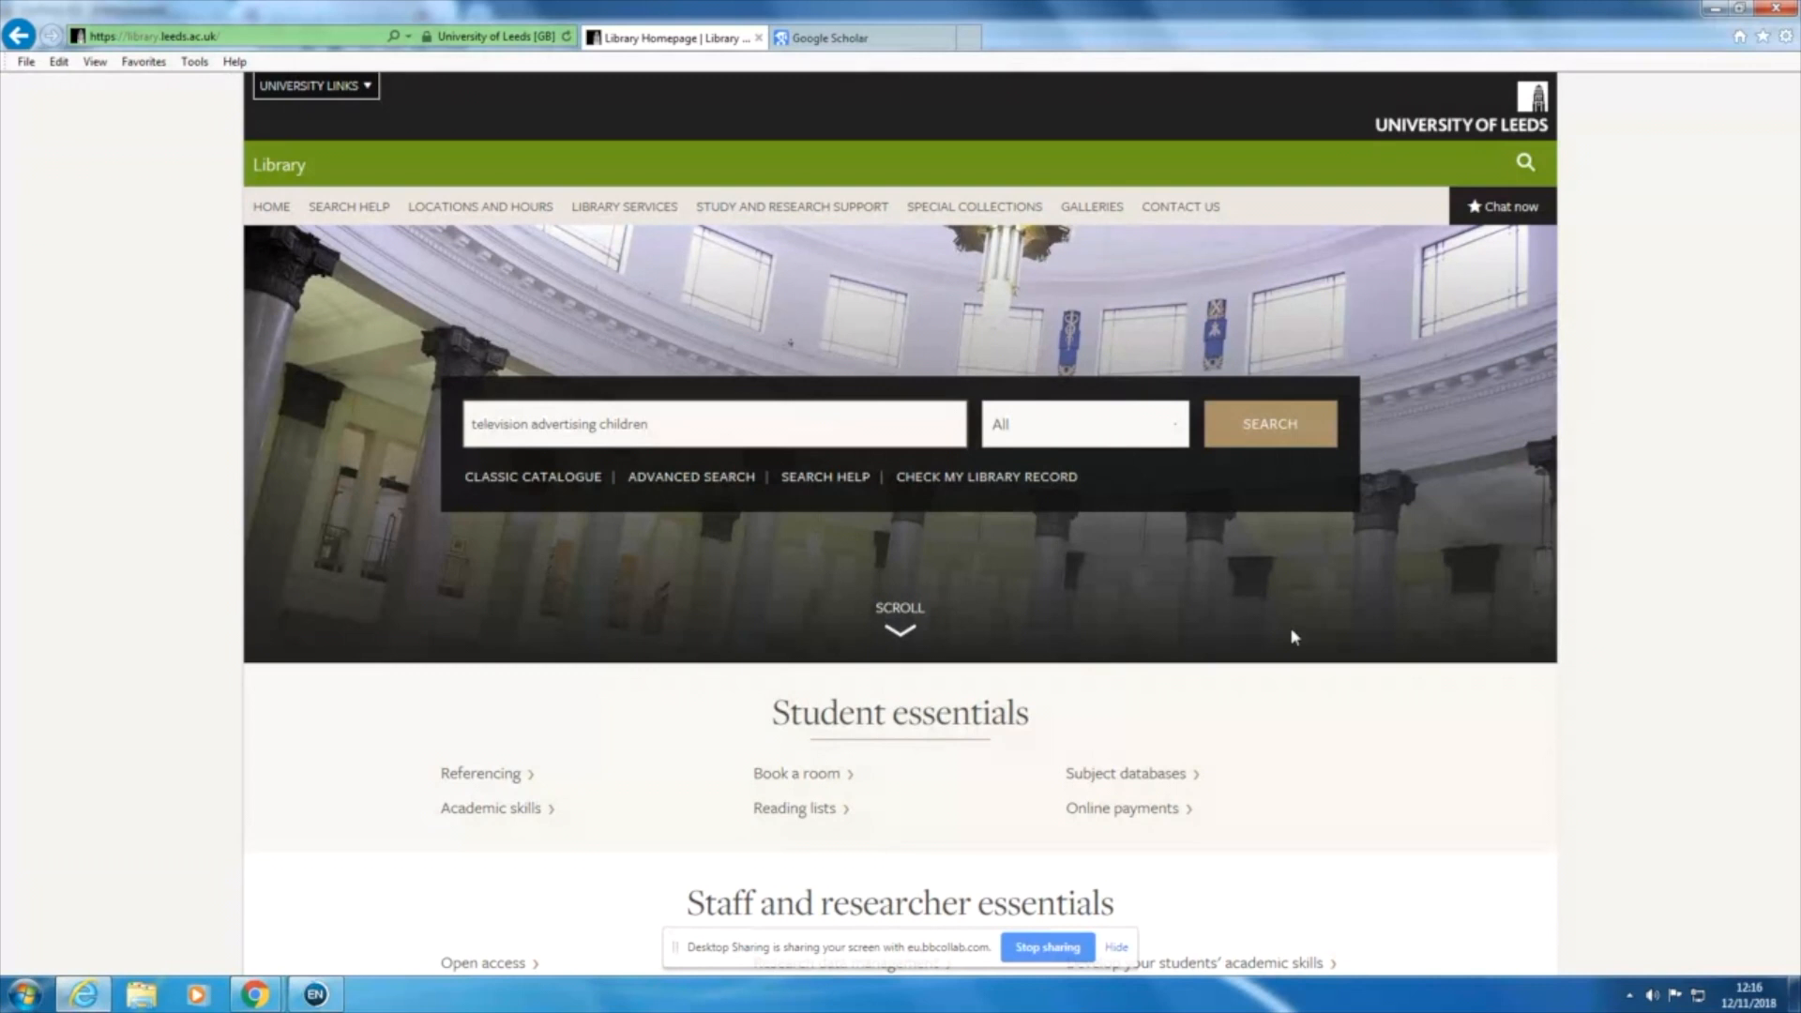
{"action": "left_click", "coordinate": [1309, 444]}
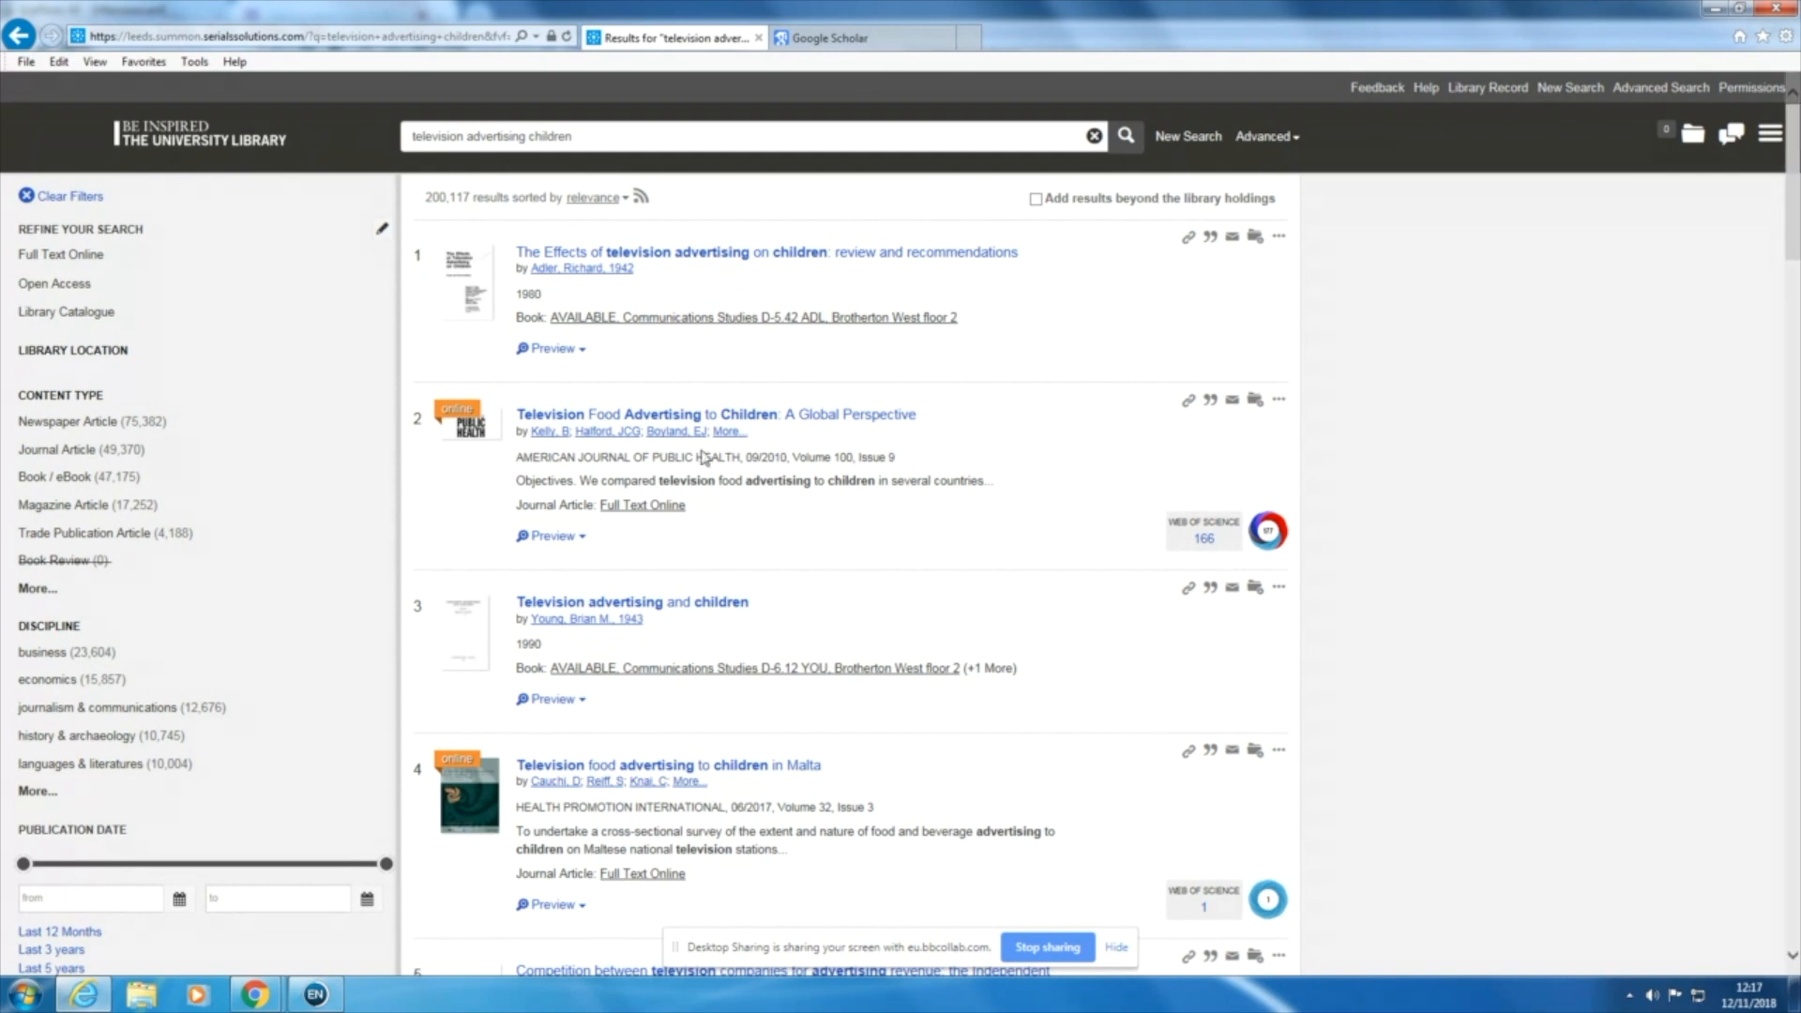
Step: Save the first three search results to the temporary saved items folder
{"action": "scroll", "coordinate": [687, 430], "scroll_direction": "down", "scroll_amount": 1}
{"action": "scroll", "coordinate": [688, 430], "scroll_direction": "up", "scroll_amount": 1}
{"action": "left_click", "coordinate": [1257, 239]}
{"action": "left_click", "coordinate": [1256, 403]}
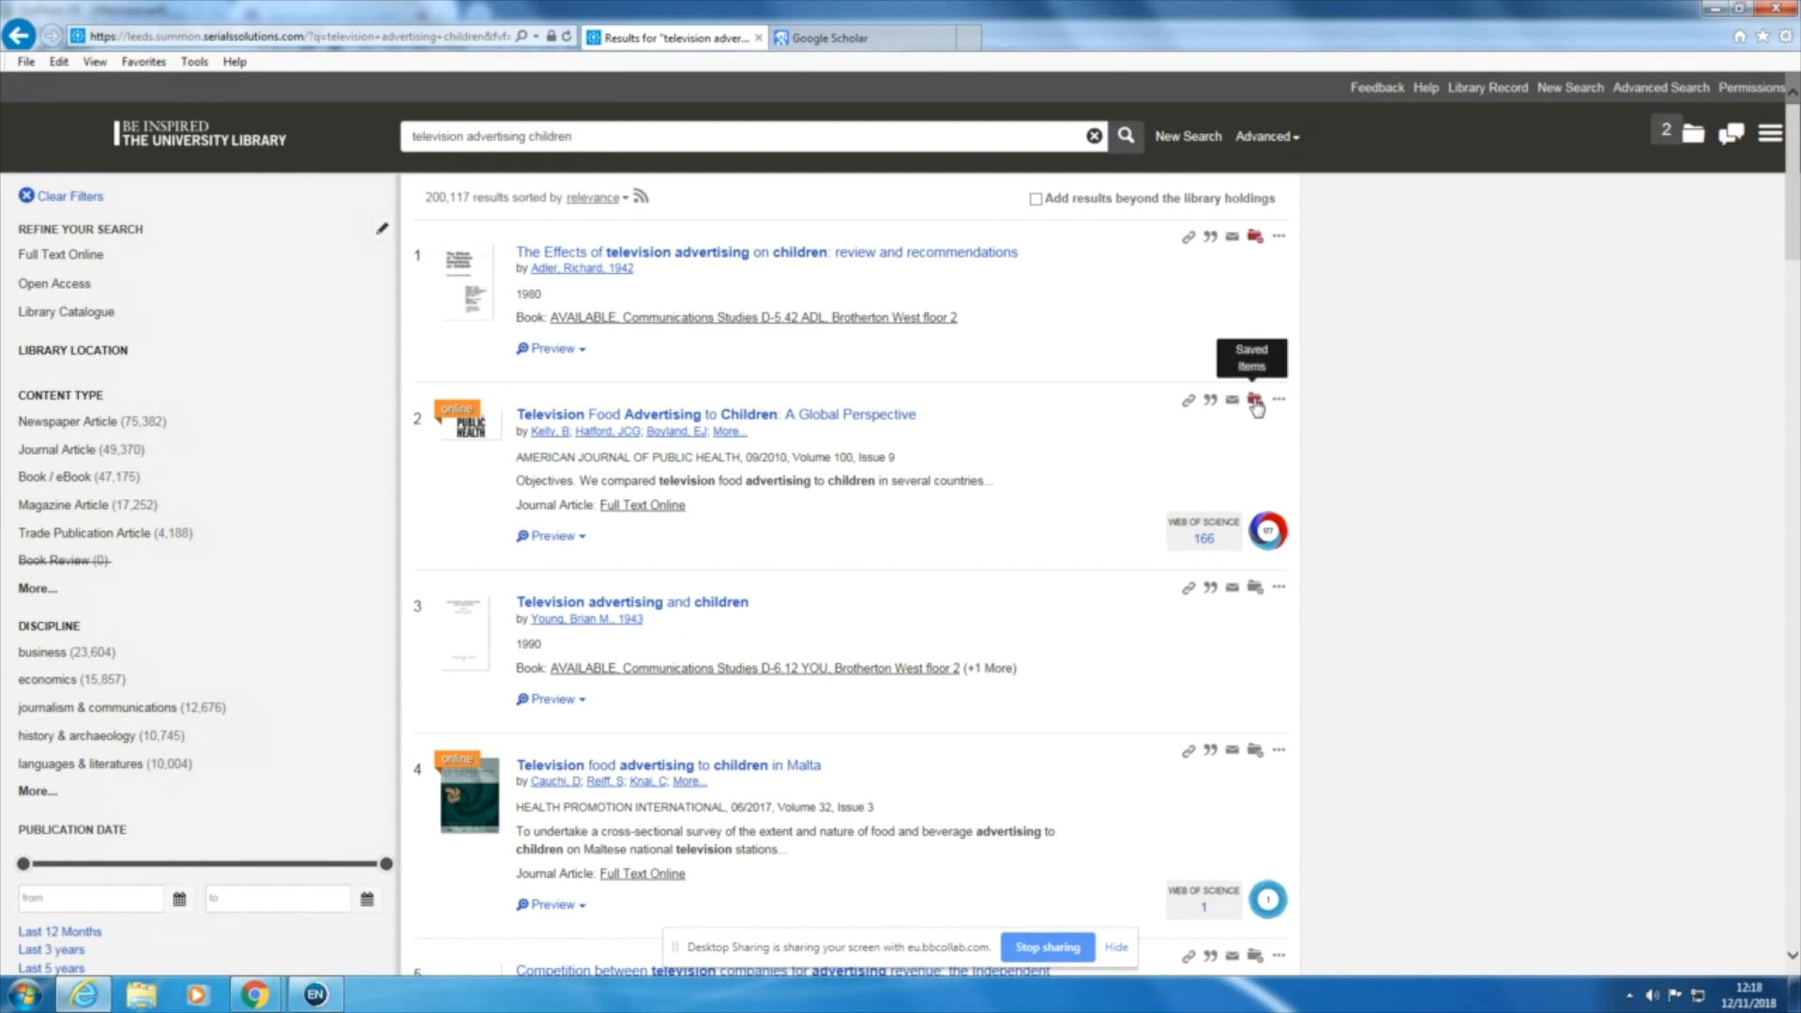
{"action": "left_click", "coordinate": [1256, 591]}
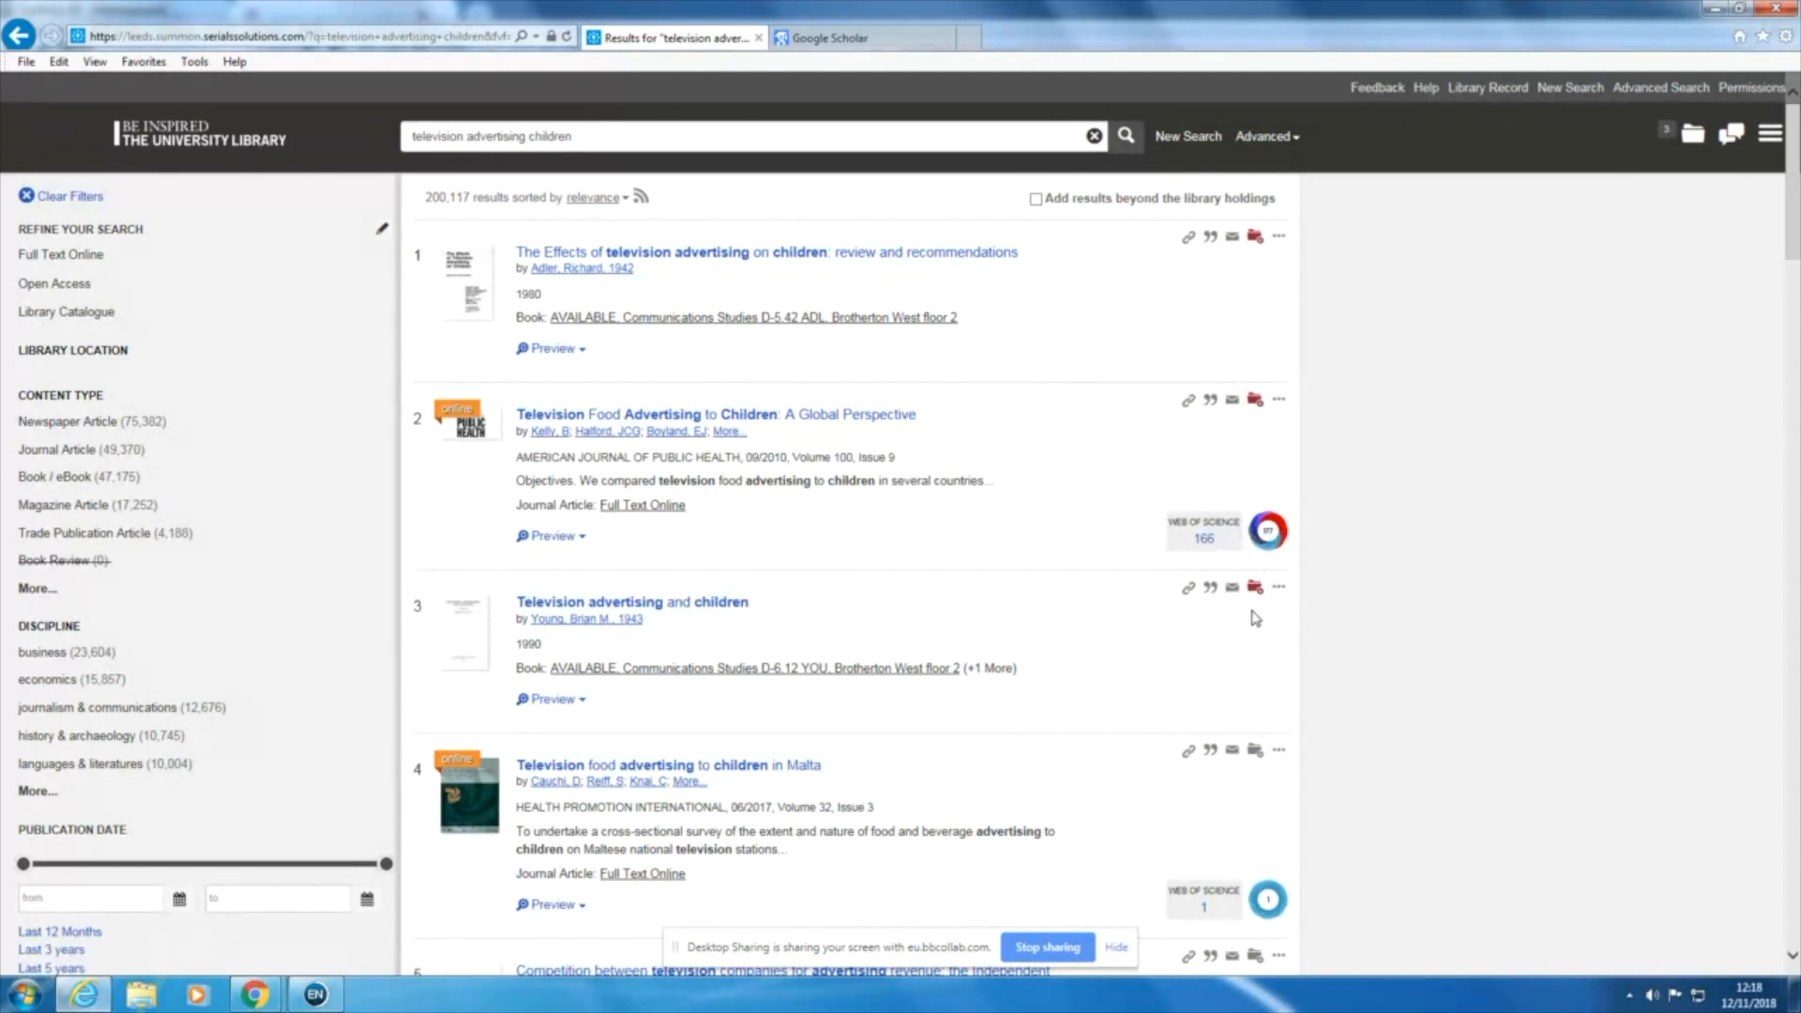
Step: Export the saved items to EndNote and open the exported file so the references import into the library
{"action": "left_click", "coordinate": [1693, 145]}
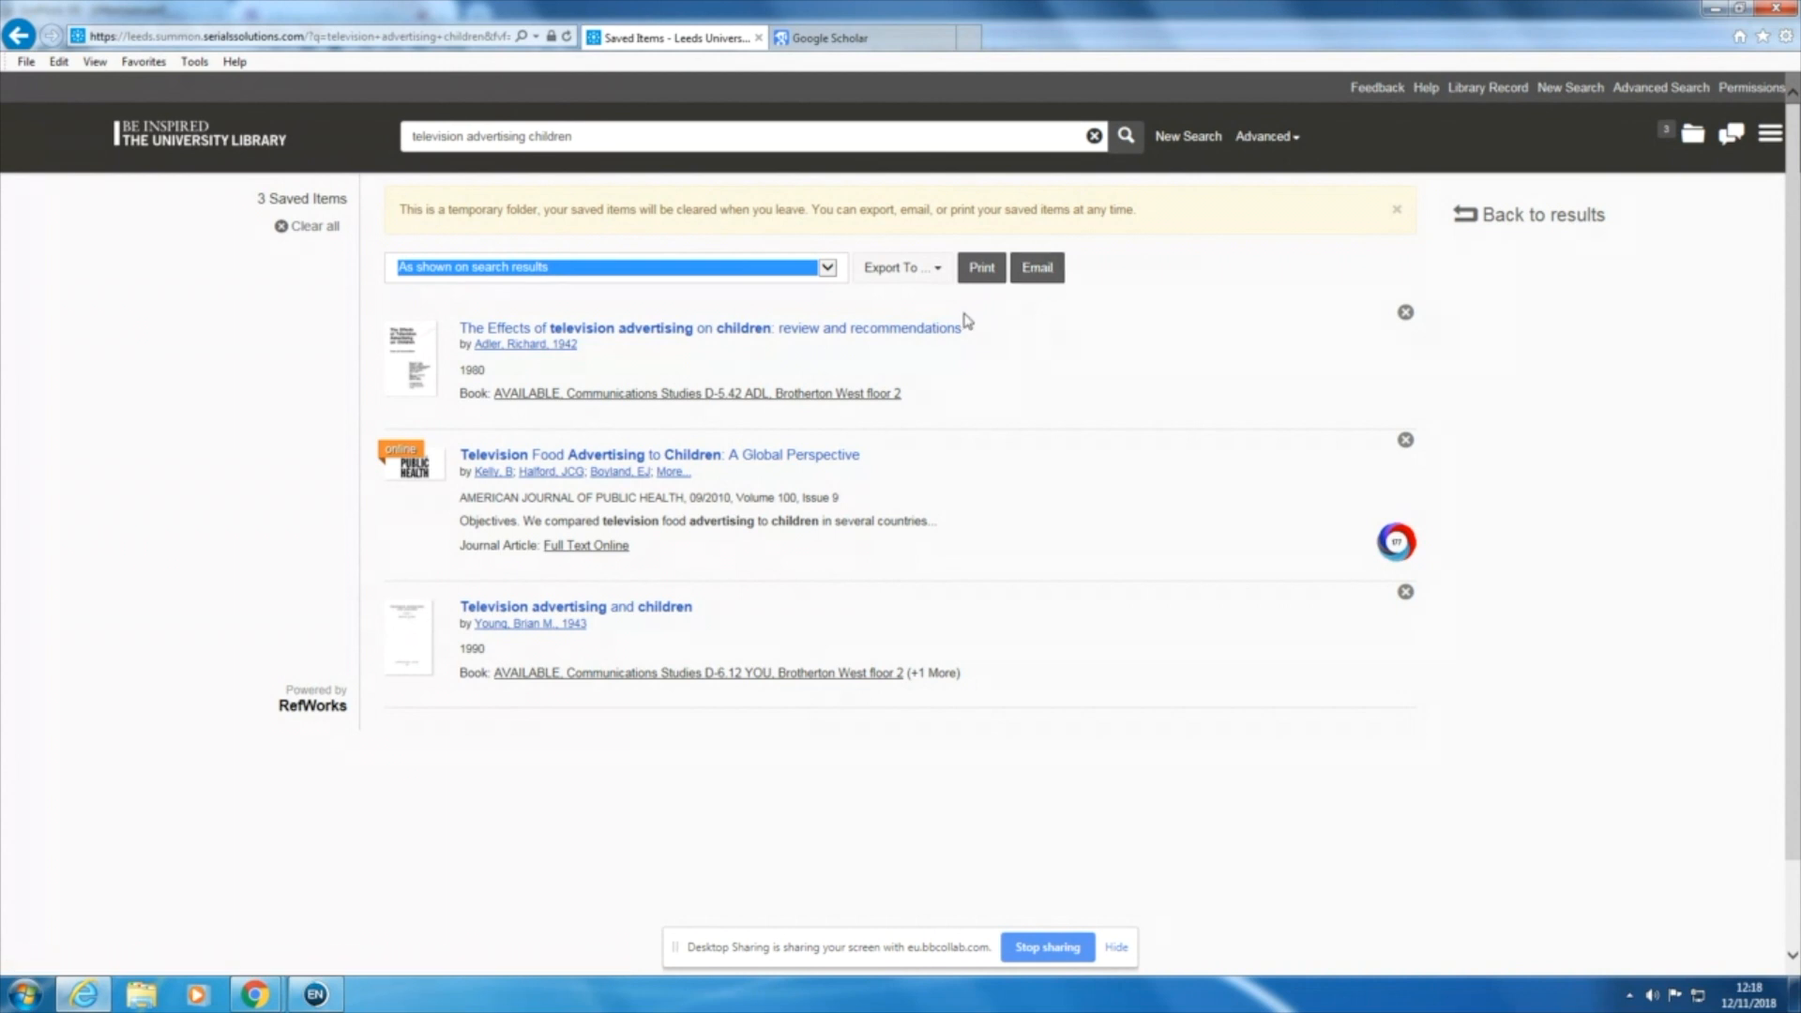
{"action": "left_click", "coordinate": [940, 274]}
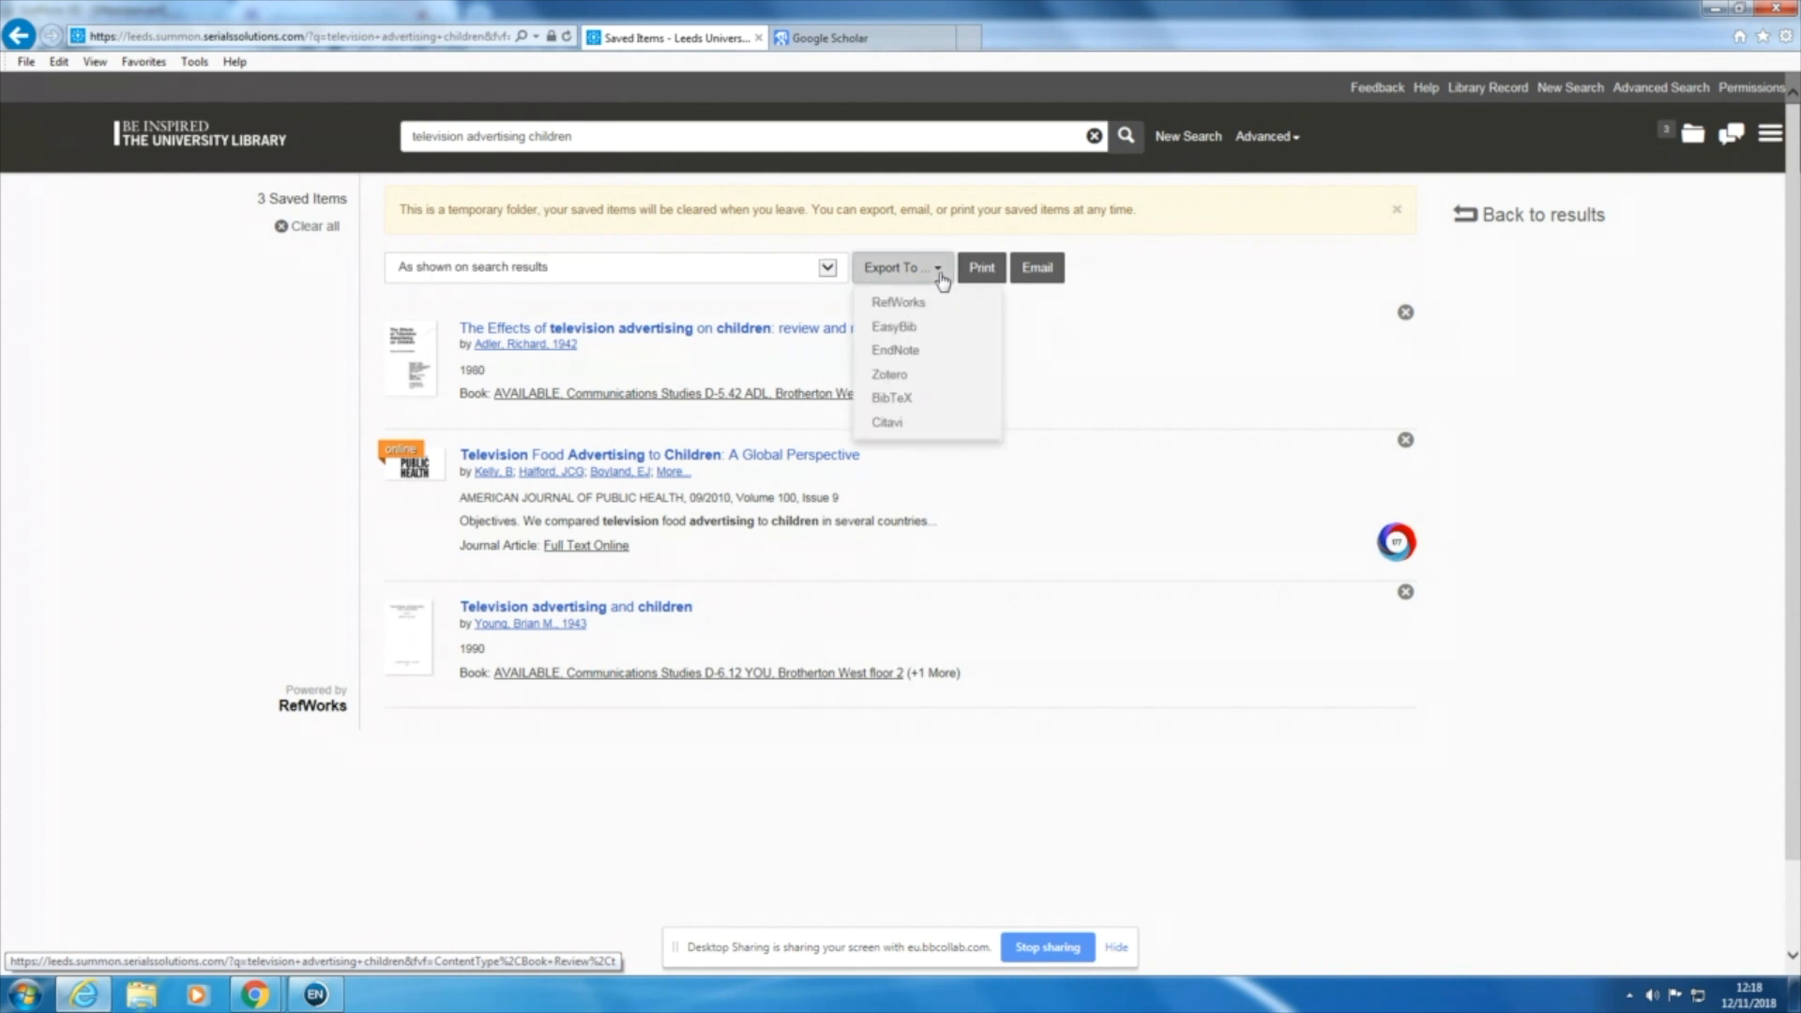
{"action": "left_click", "coordinate": [896, 353]}
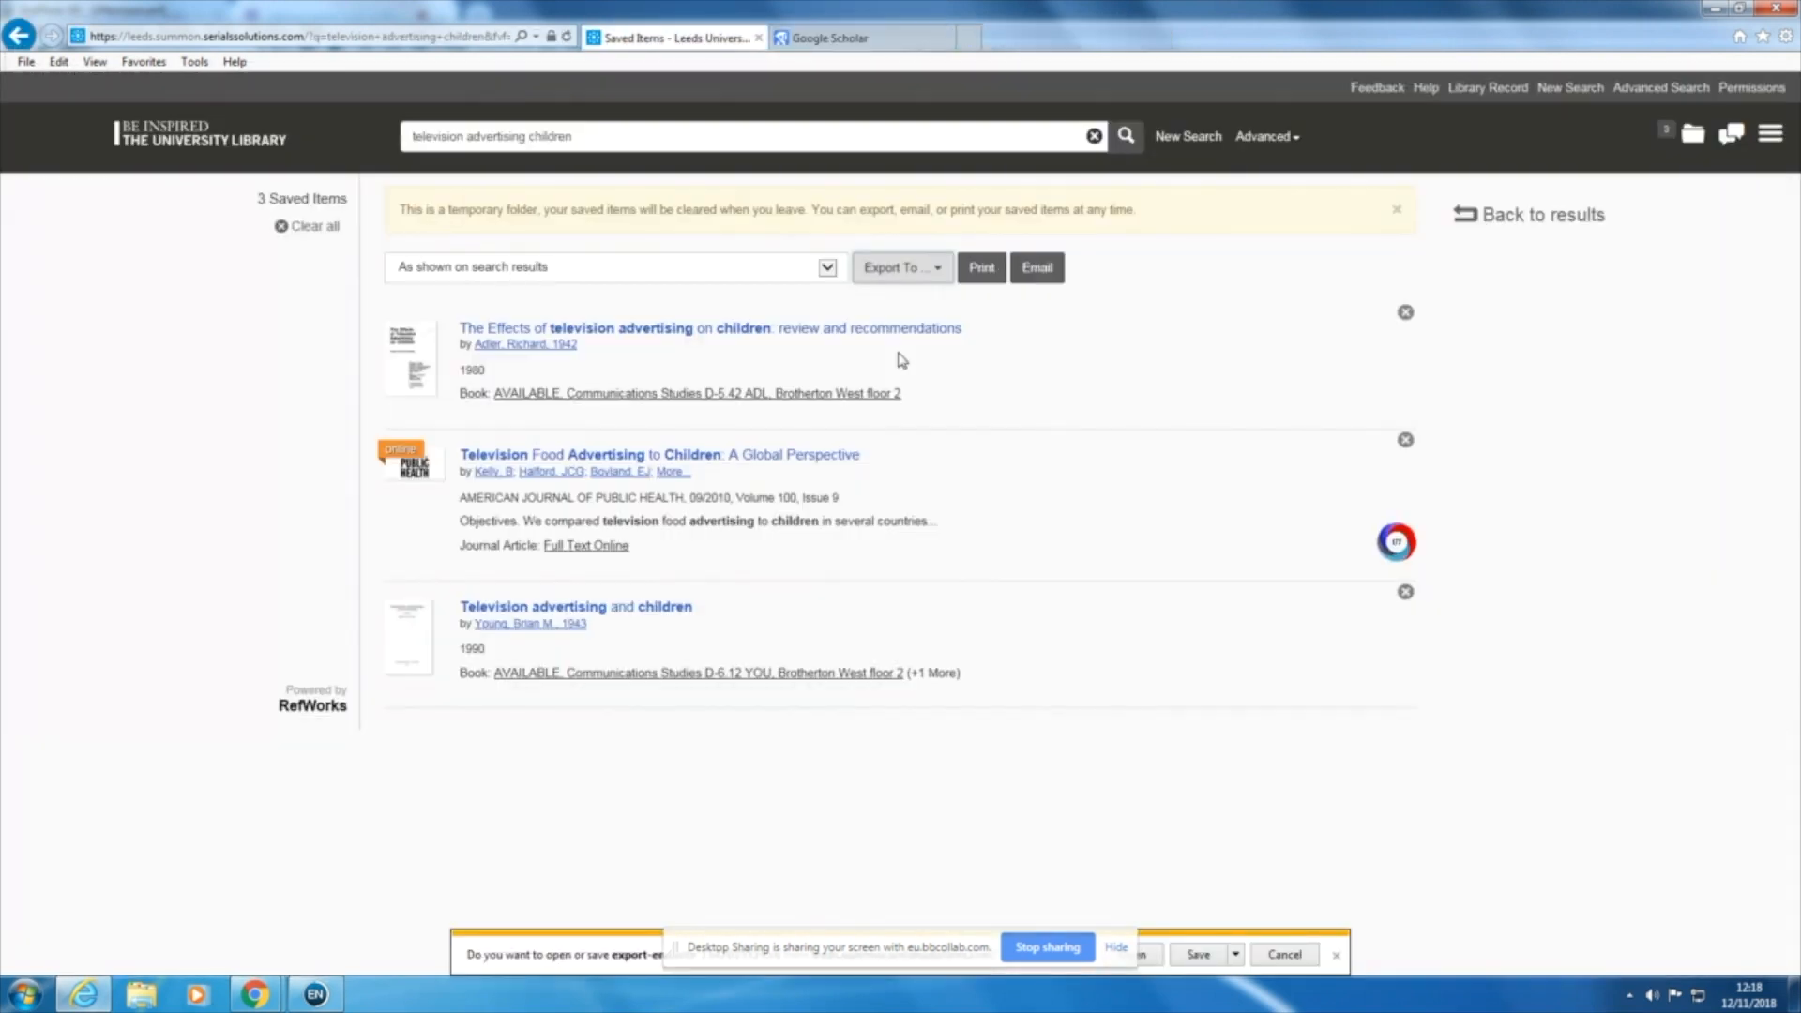
{"action": "left_click", "coordinate": [1153, 957]}
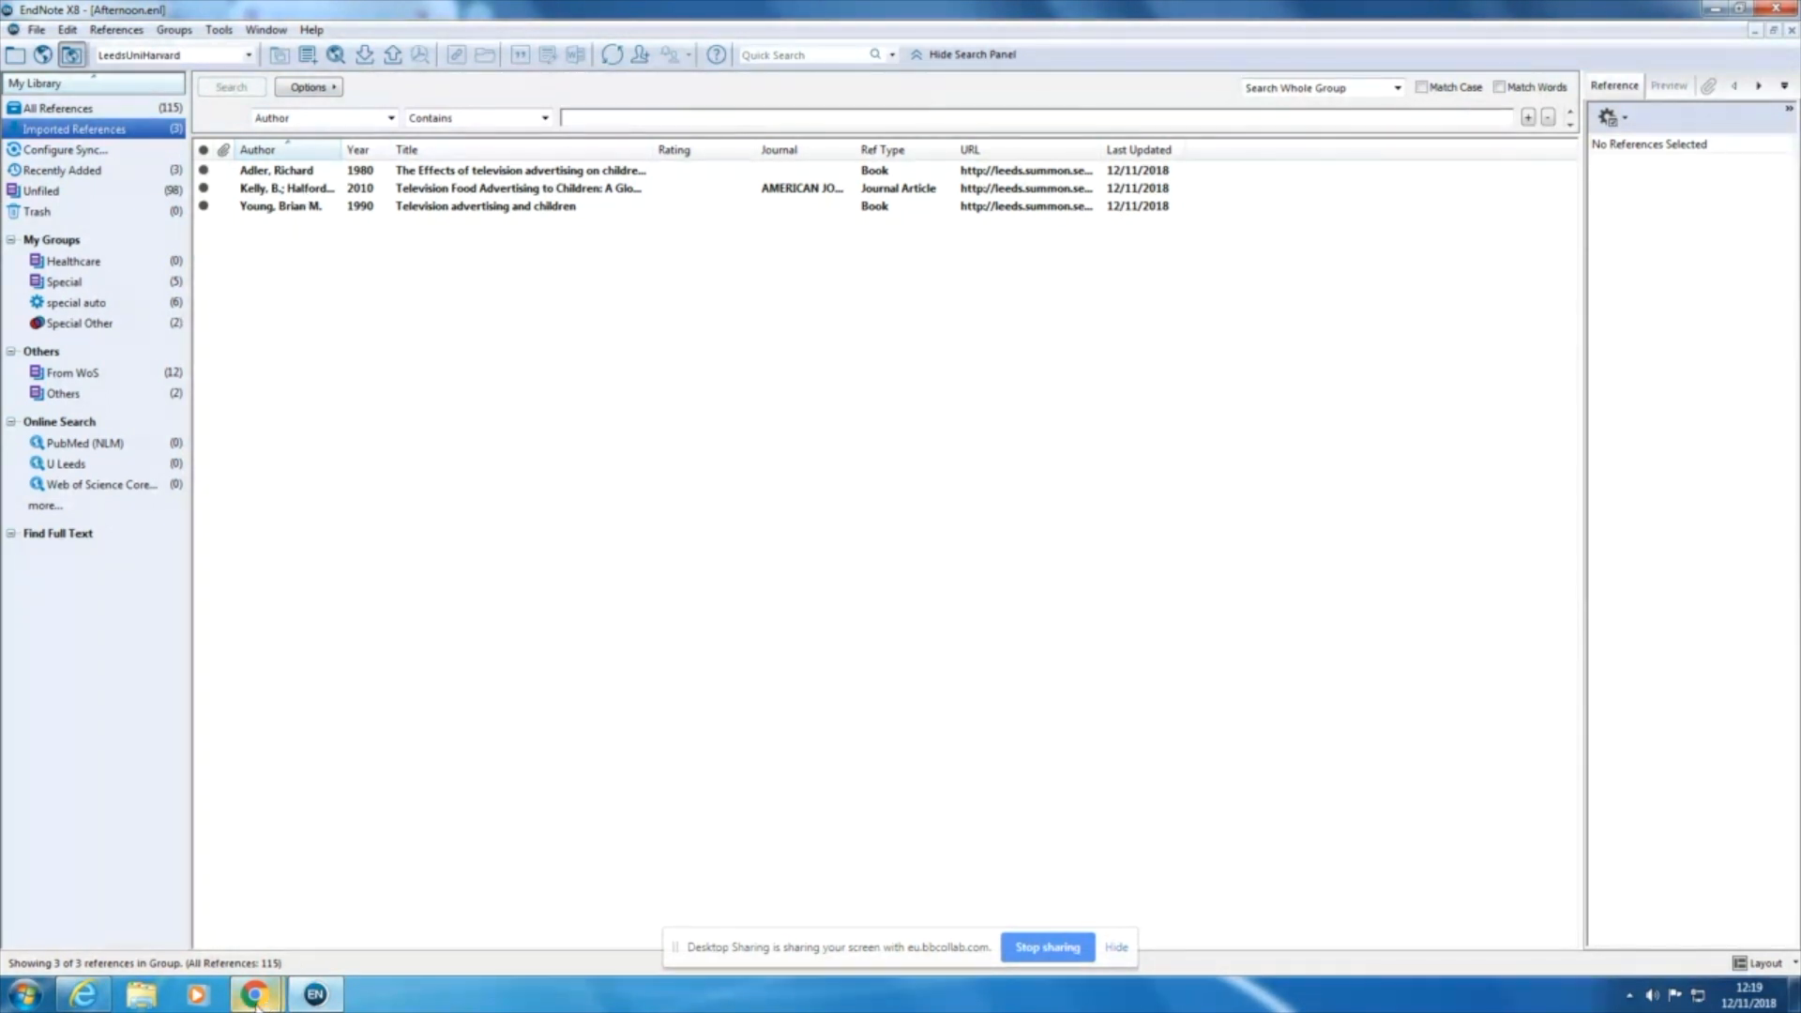
Step: Switch back to Internet Explorer and search Google Scholar for "advertising children television", looking through the results
{"action": "mouse_move", "coordinate": [256, 1005]}
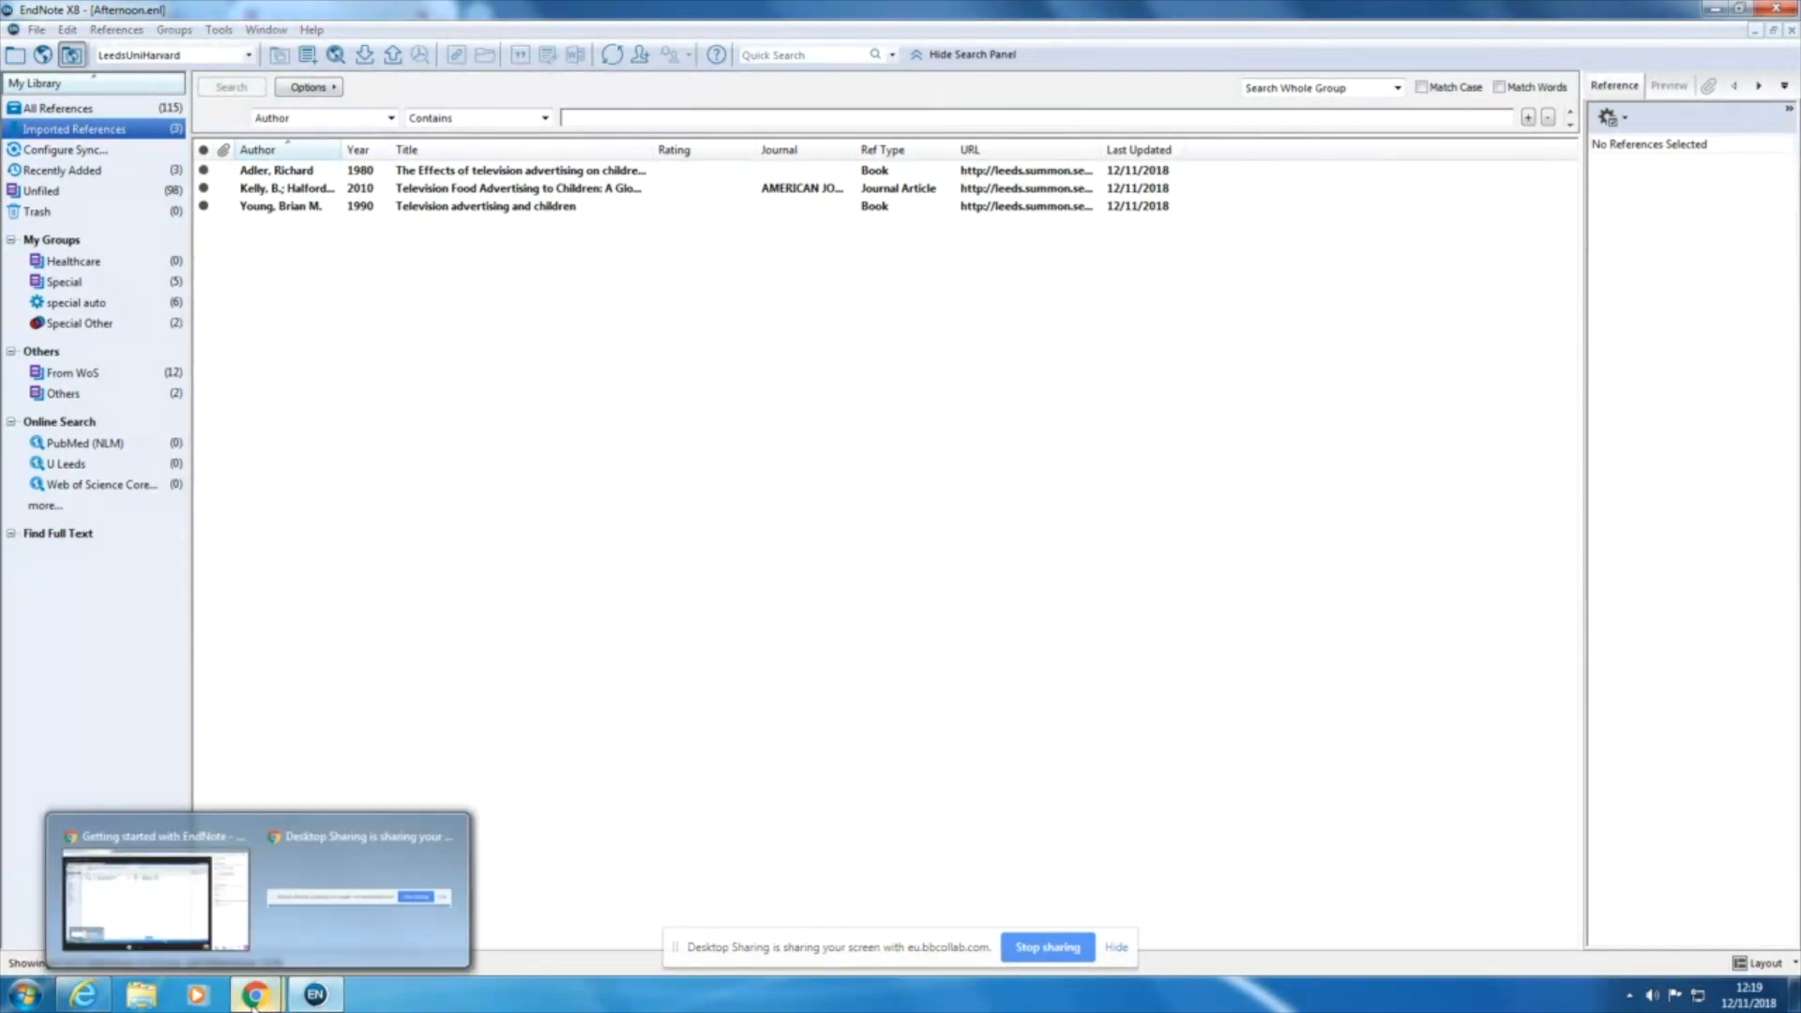
{"action": "left_click", "coordinate": [77, 997]}
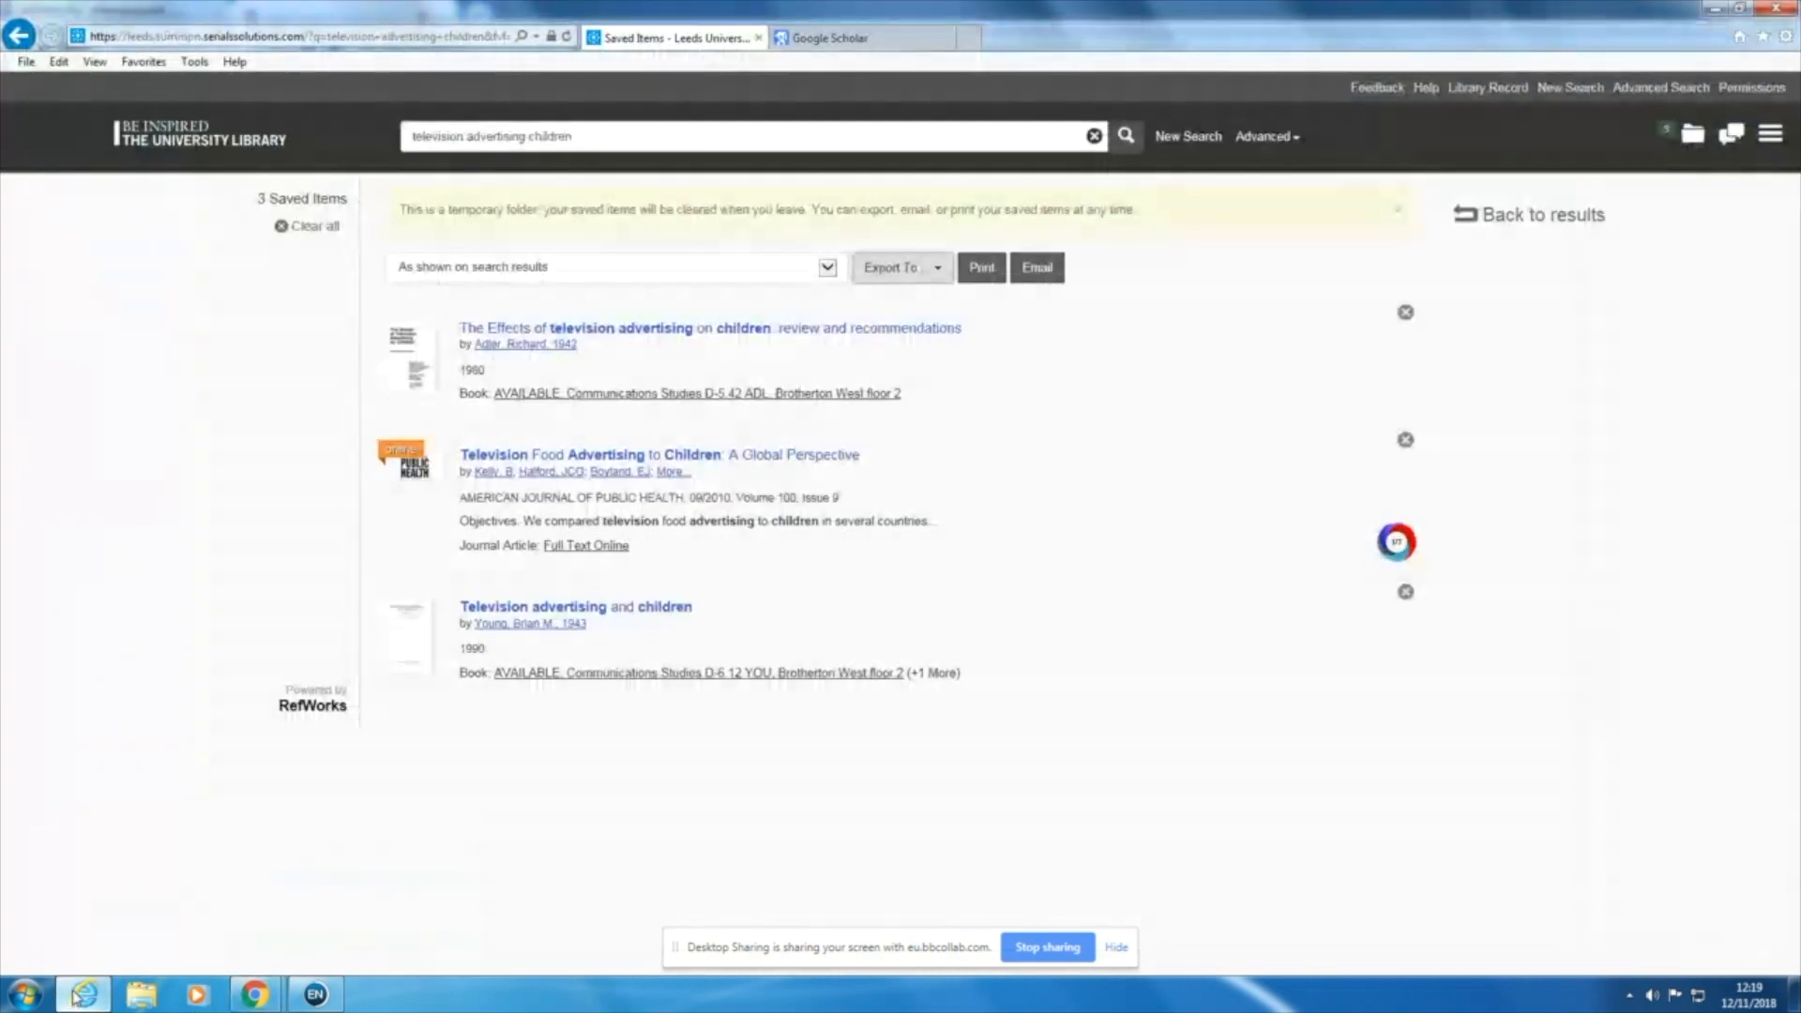
{"action": "left_click", "coordinate": [861, 41]}
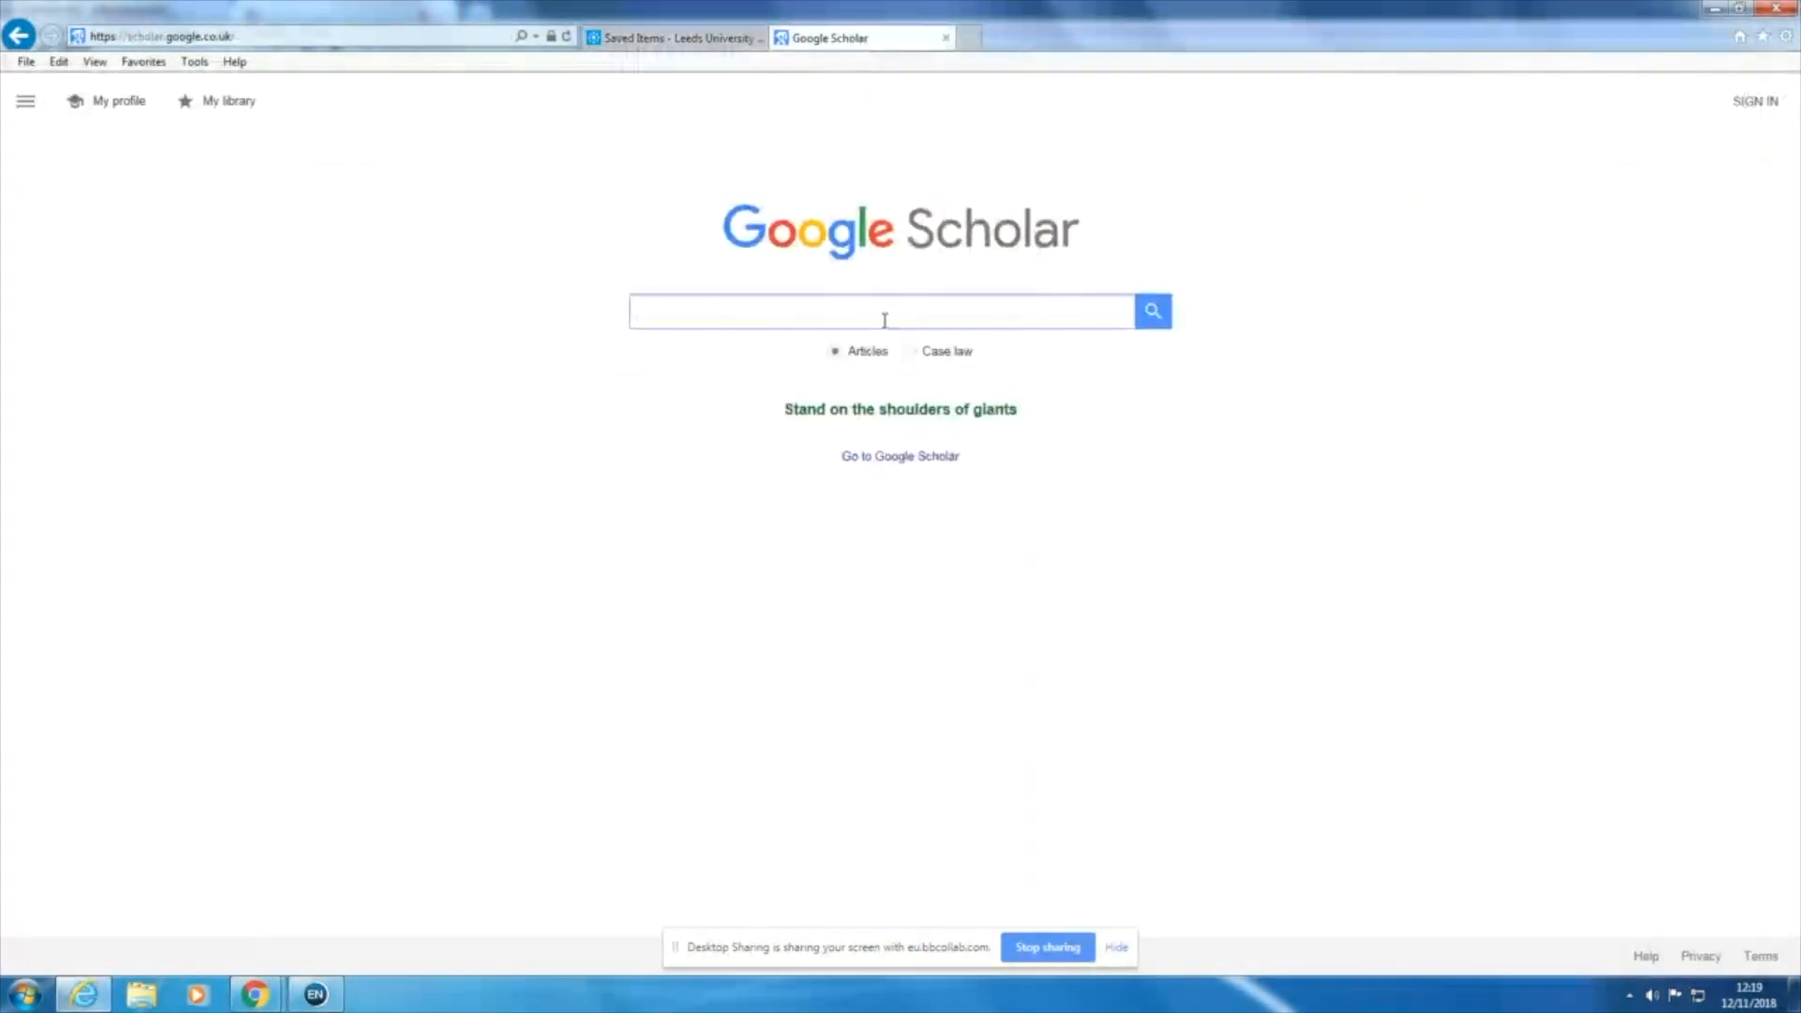
{"action": "left_click", "coordinate": [699, 308]}
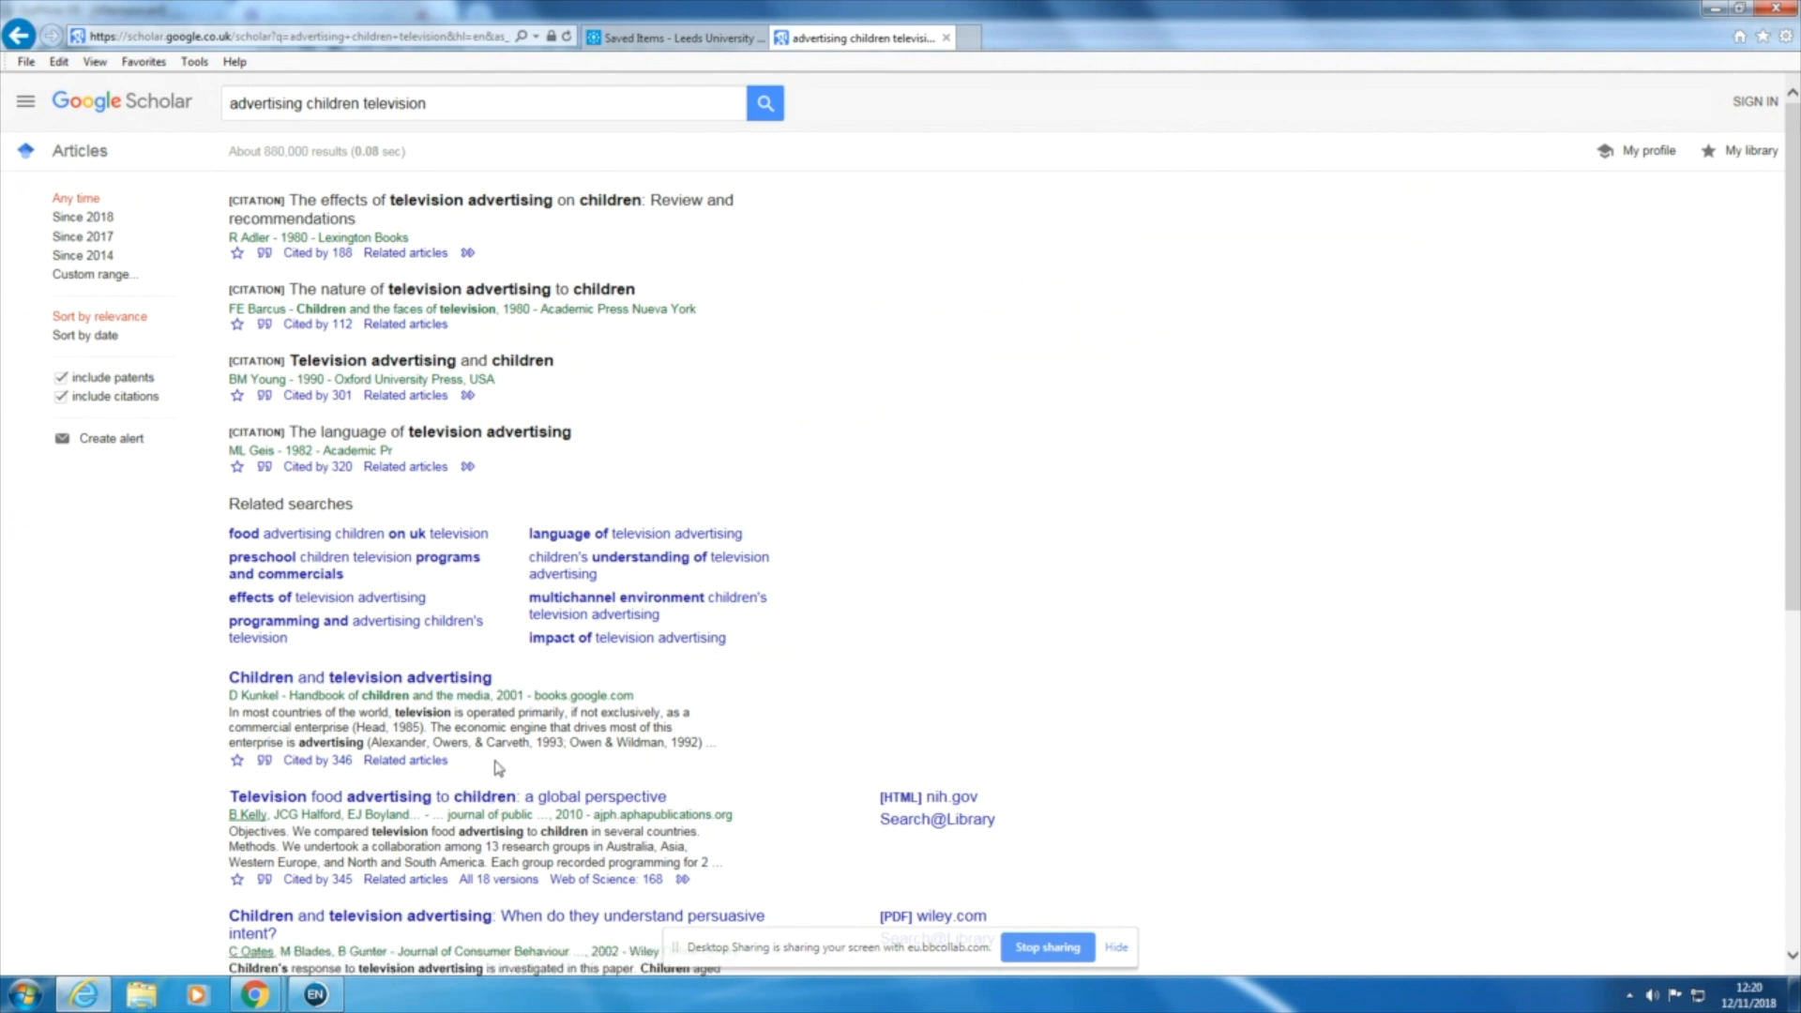
{"action": "scroll", "coordinate": [497, 767], "scroll_direction": "down", "scroll_amount": 3}
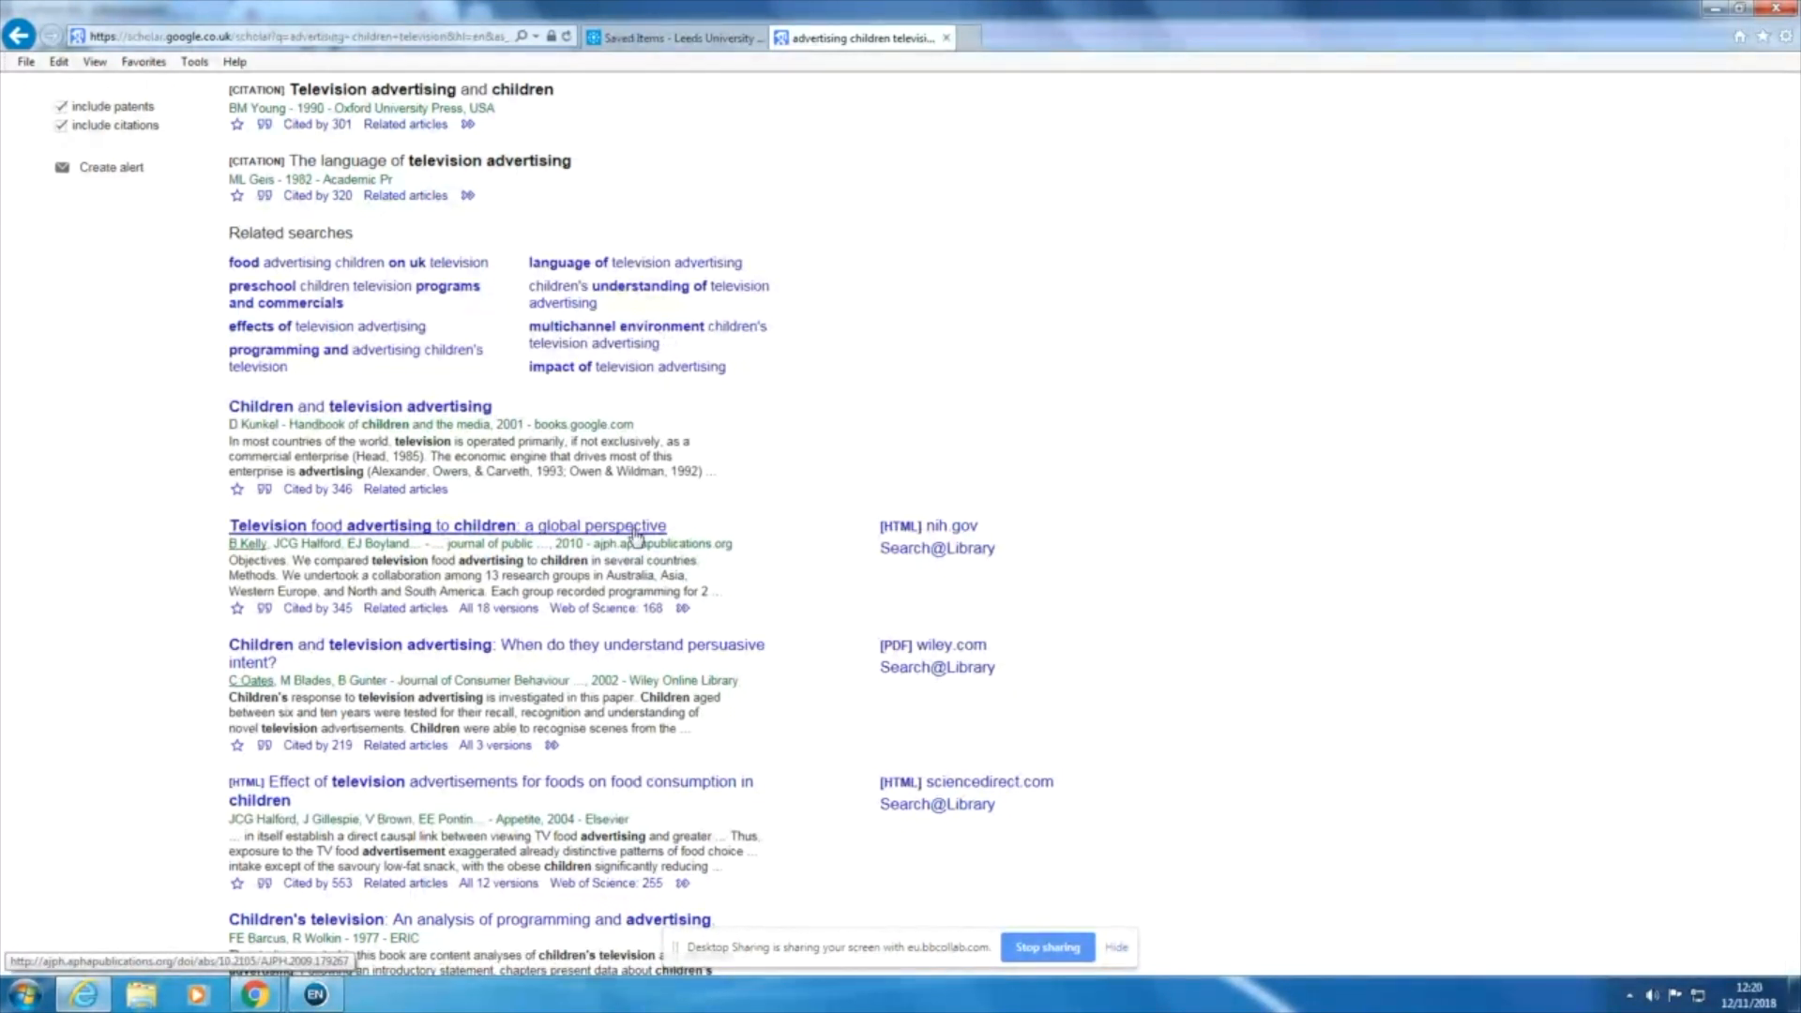
{"action": "scroll", "coordinate": [672, 409], "scroll_direction": "up", "scroll_amount": 3}
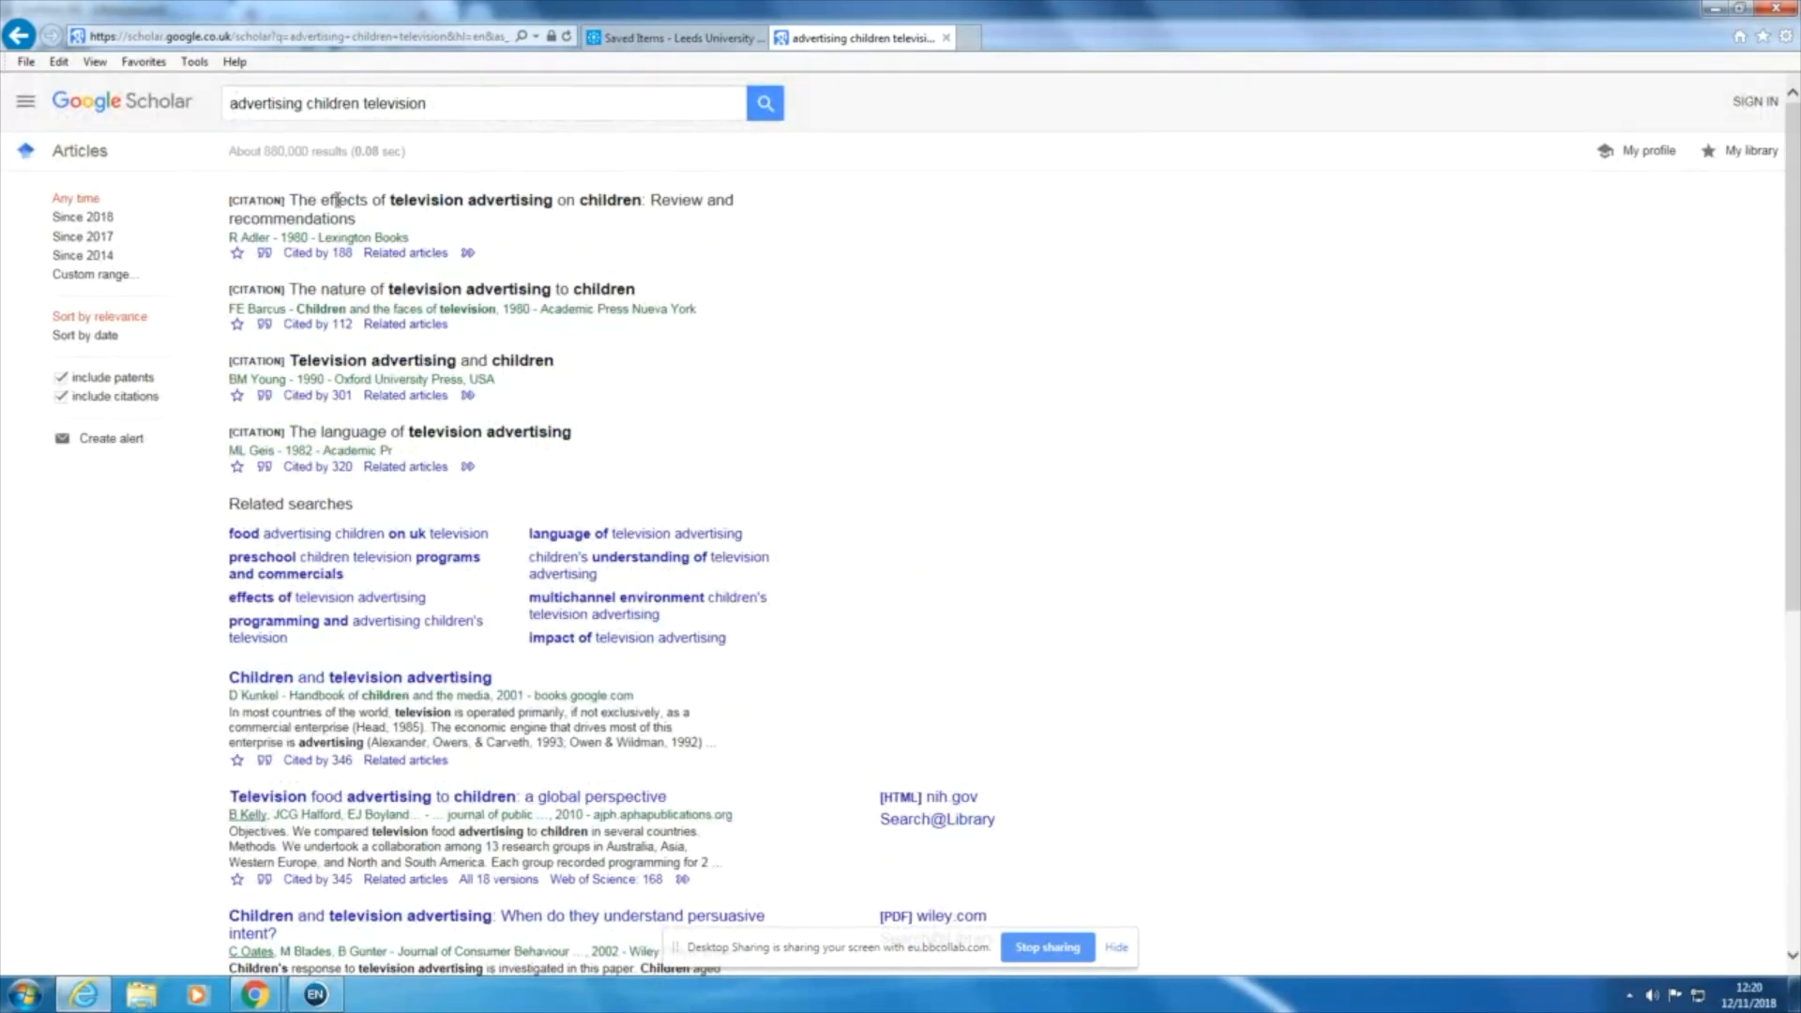
Step: Set Google Scholar's bibliography manager to show links to import citations into EndNote, and save the settings
{"action": "left_click", "coordinate": [26, 105]}
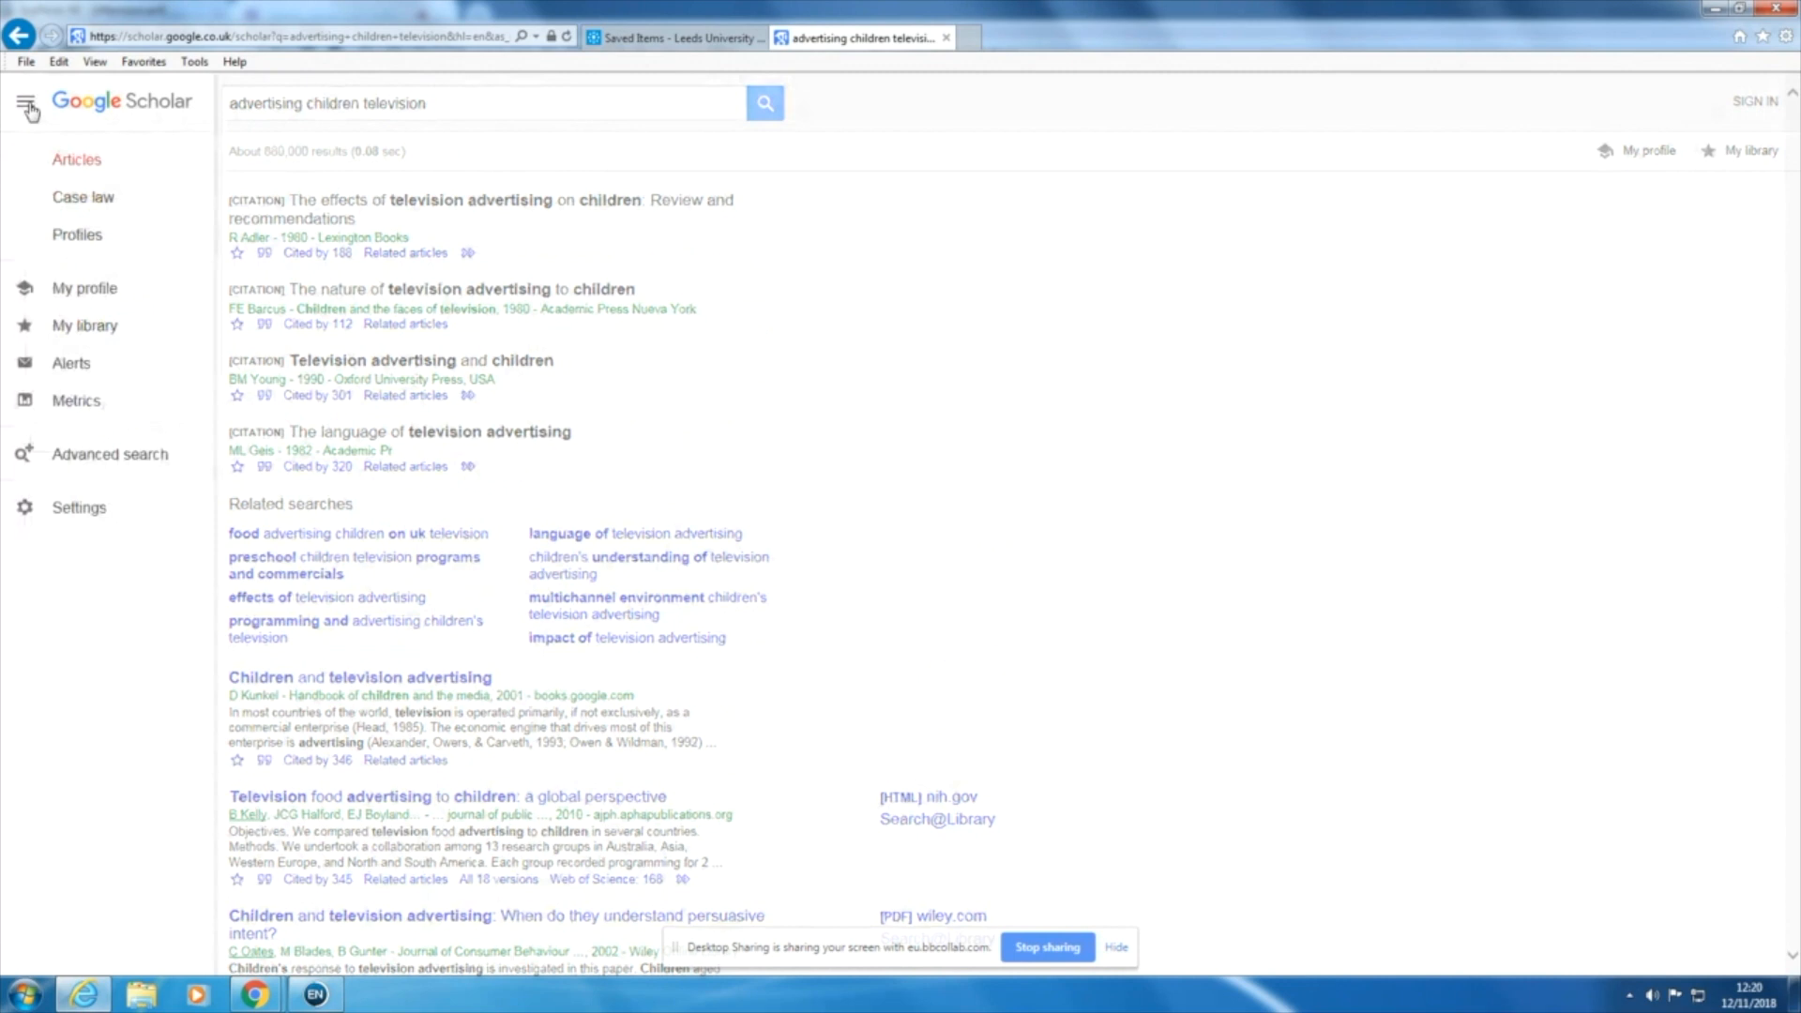
{"action": "left_click", "coordinate": [75, 512]}
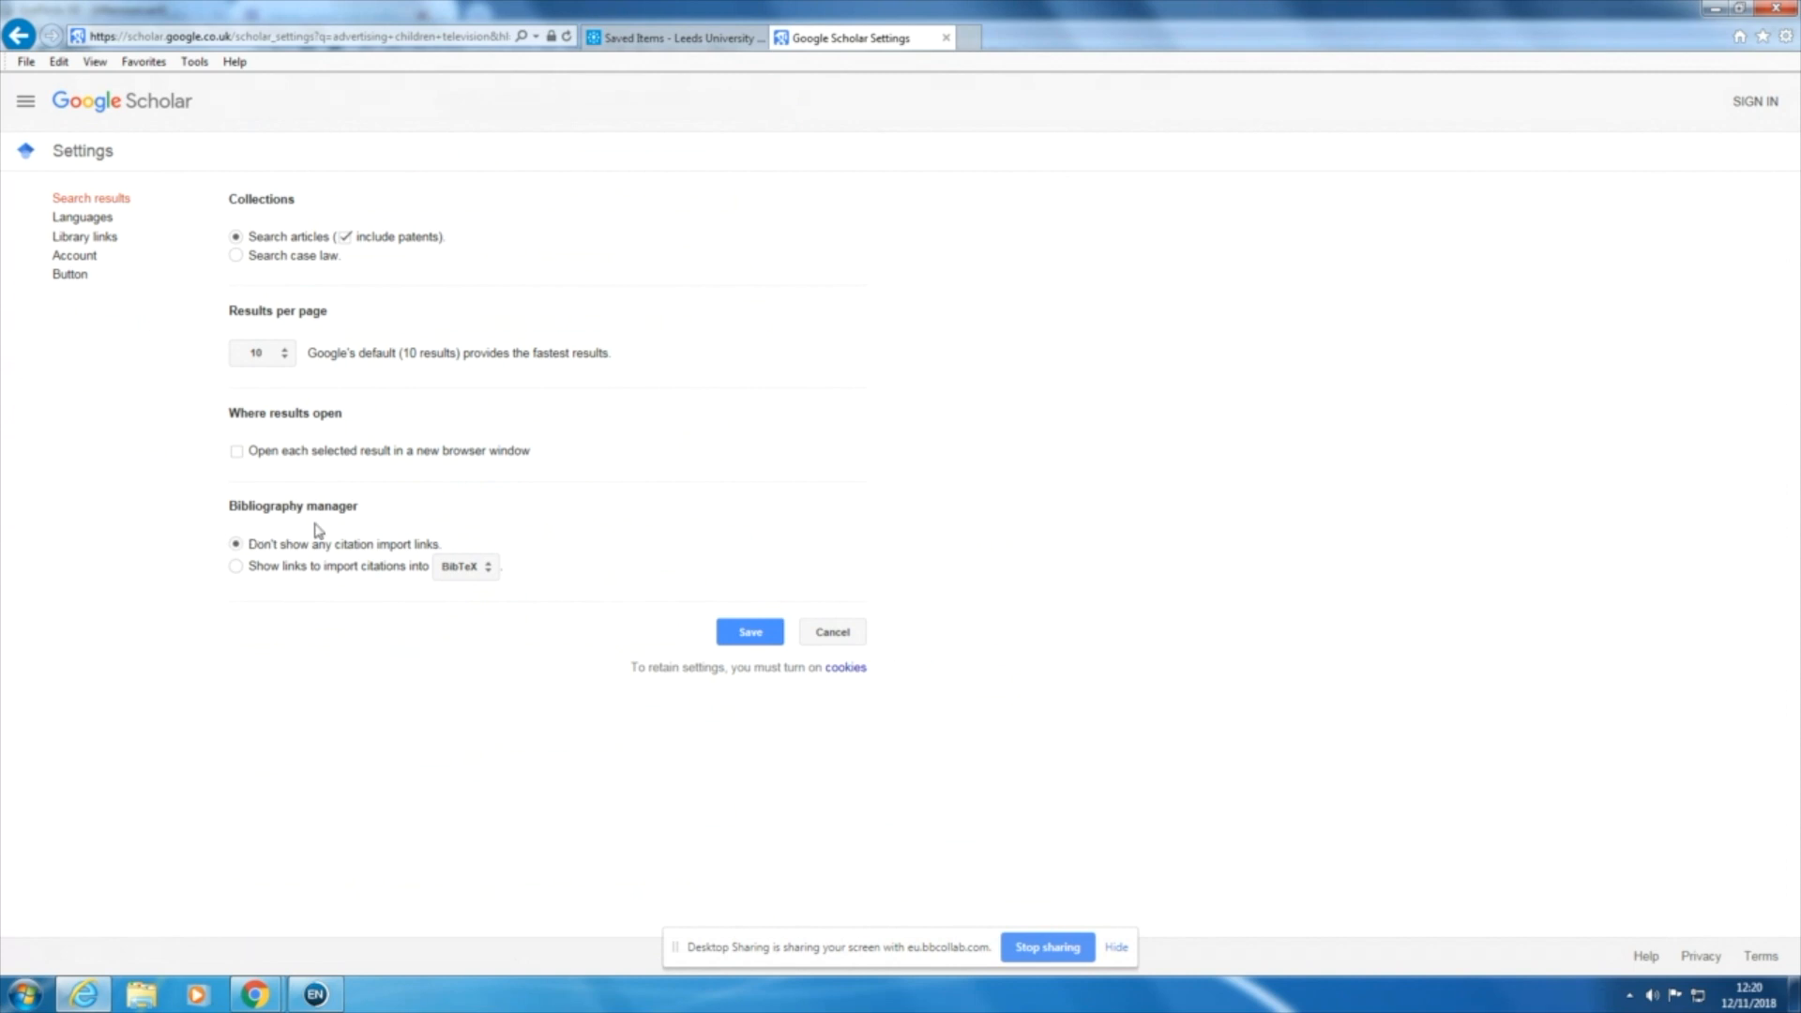
{"action": "left_click", "coordinate": [236, 567]}
{"action": "left_click", "coordinate": [490, 567]}
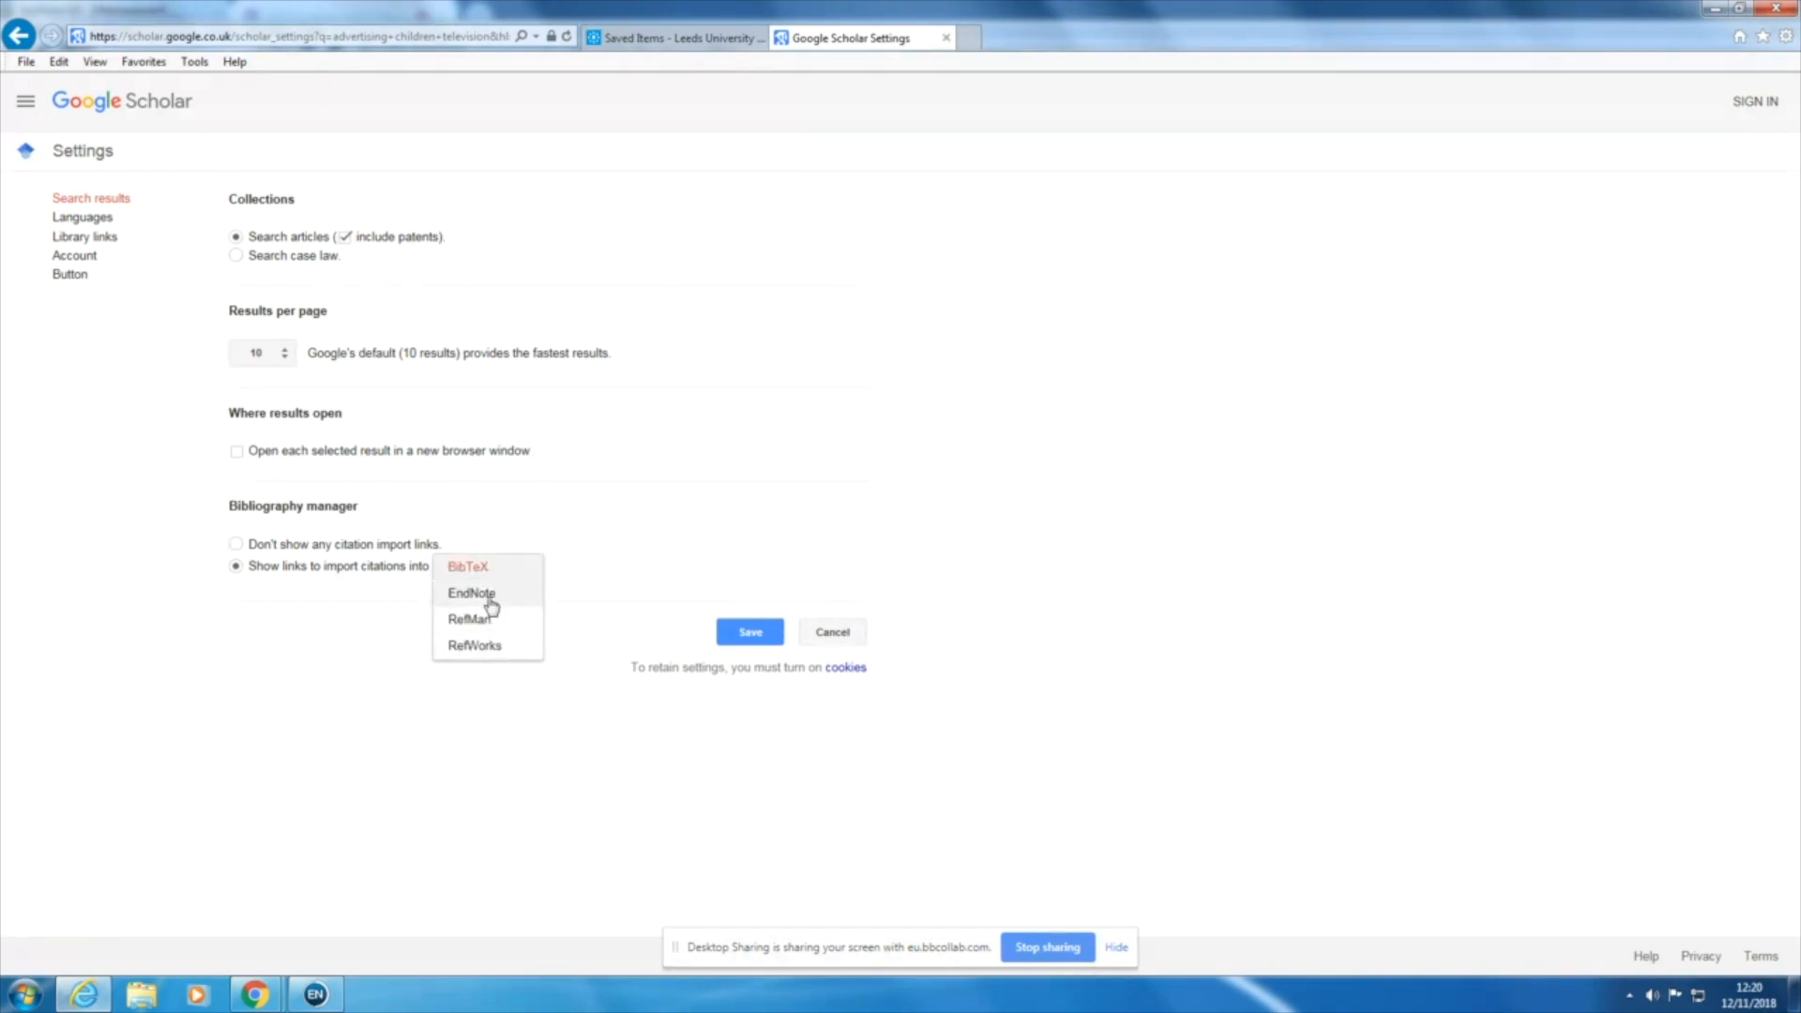
{"action": "left_click", "coordinate": [487, 601]}
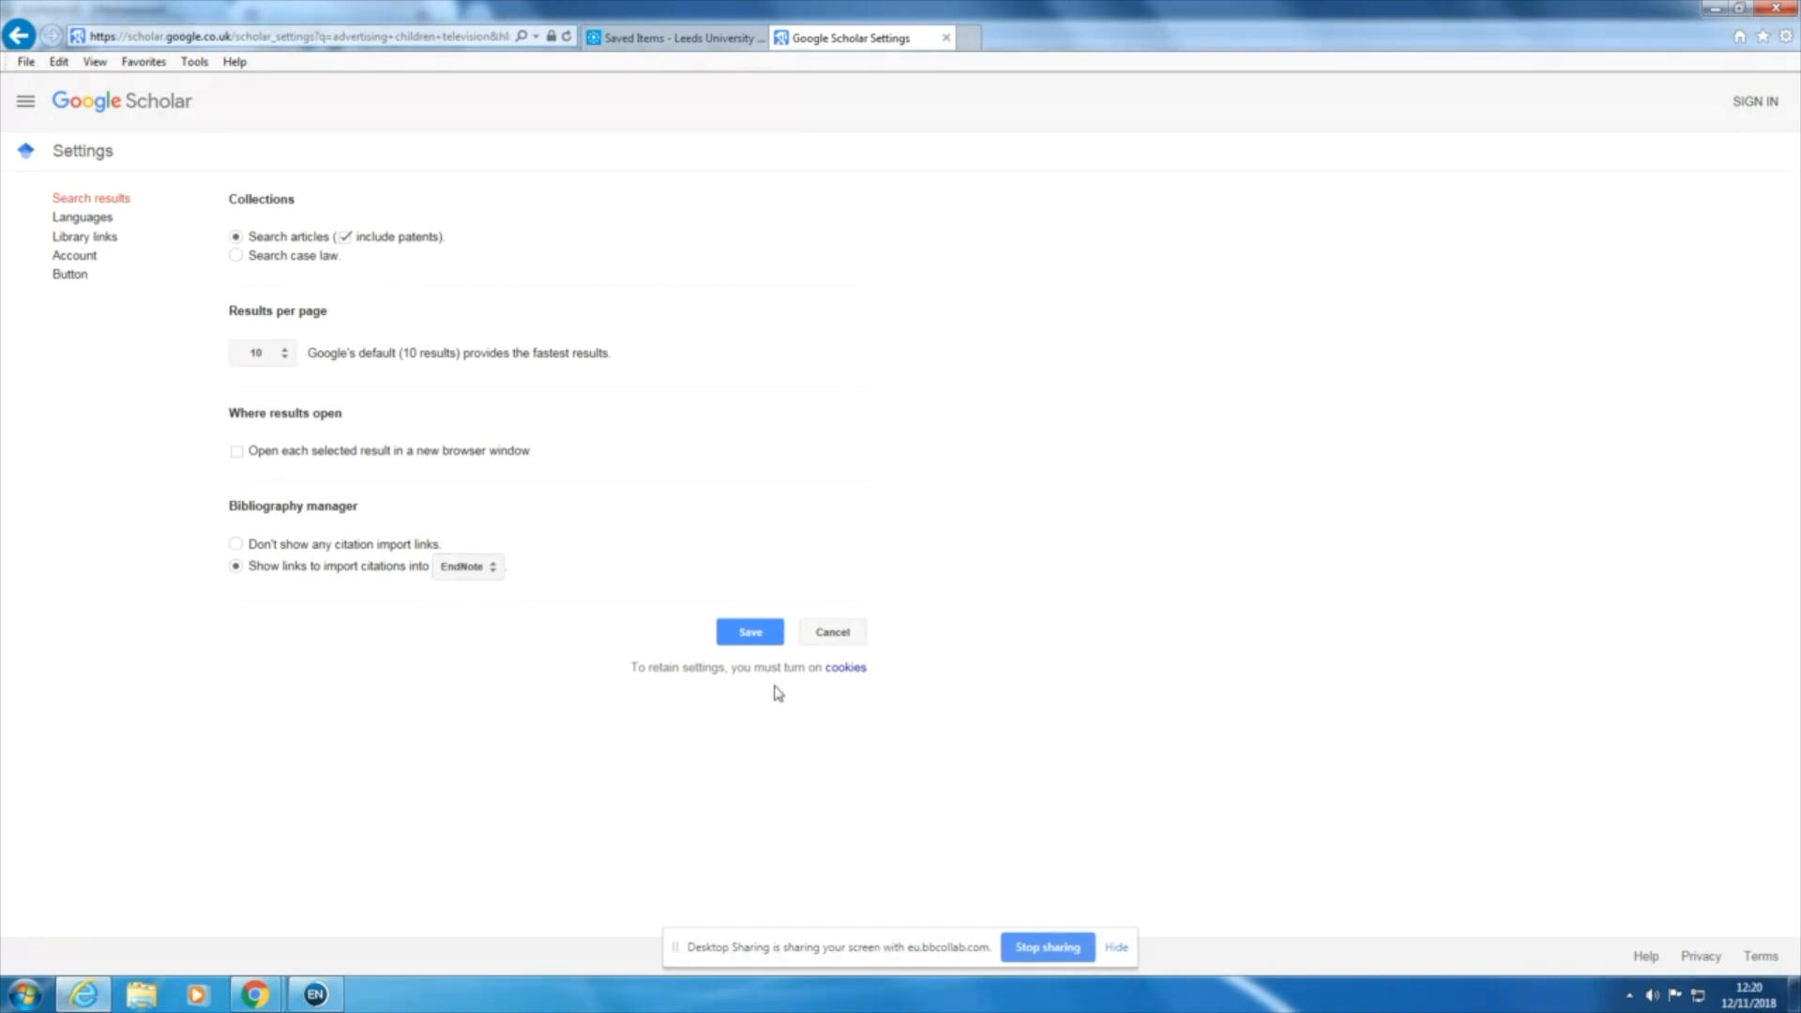
{"action": "left_click", "coordinate": [751, 632]}
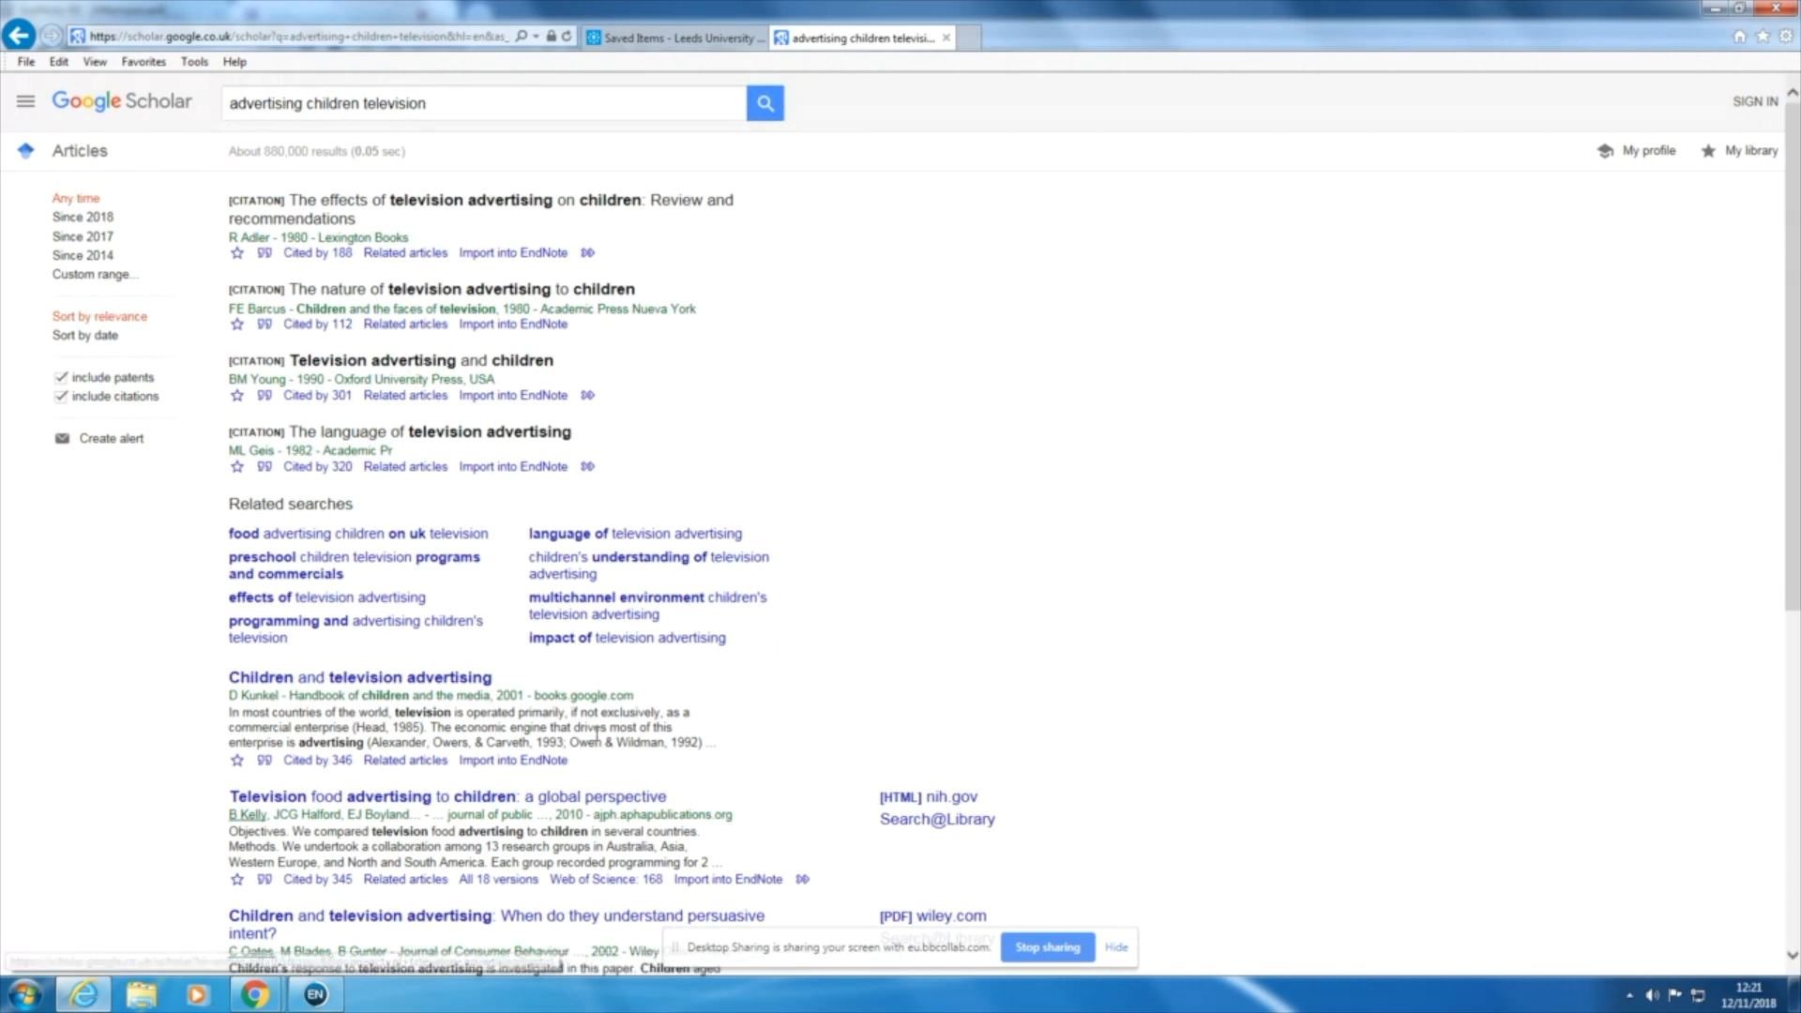
{"action": "scroll", "coordinate": [583, 503], "scroll_direction": "down", "scroll_amount": 4}
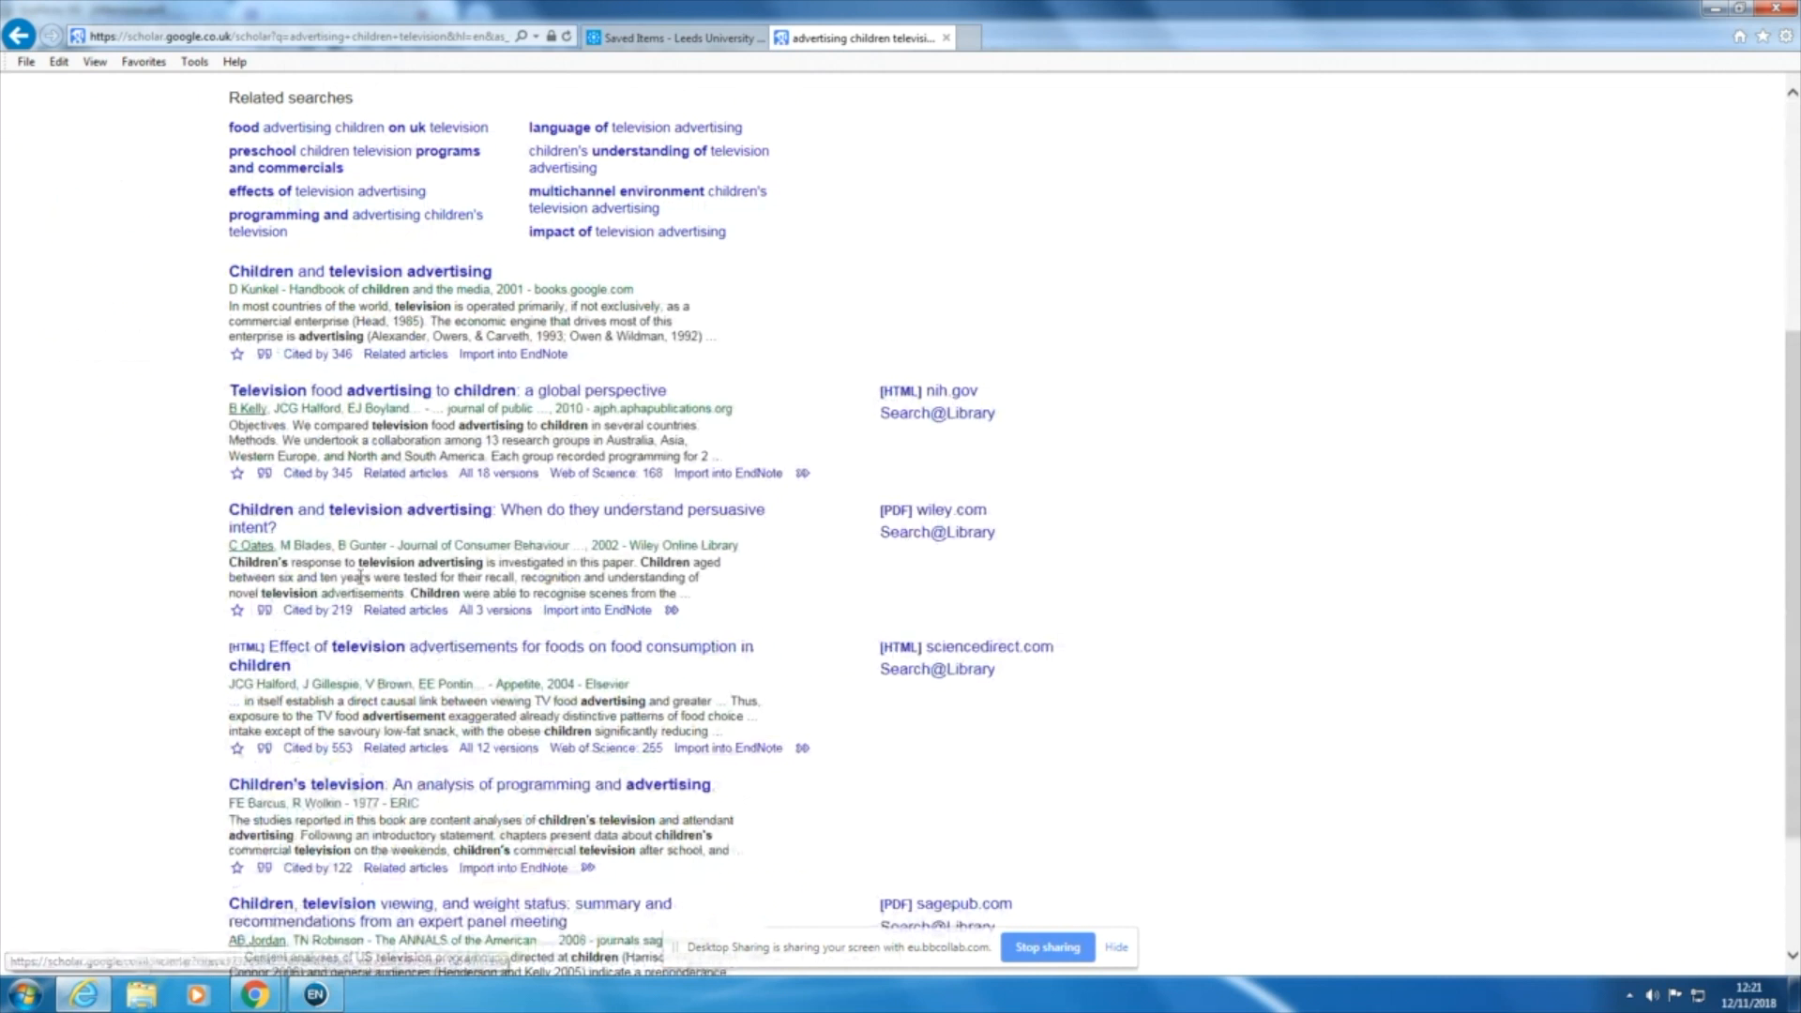
Step: Import the "Effect of television advertisements for foods on food consumption in children" citation into EndNote, and switch back to Google Scholar in Internet Explorer
{"action": "left_click", "coordinate": [740, 751]}
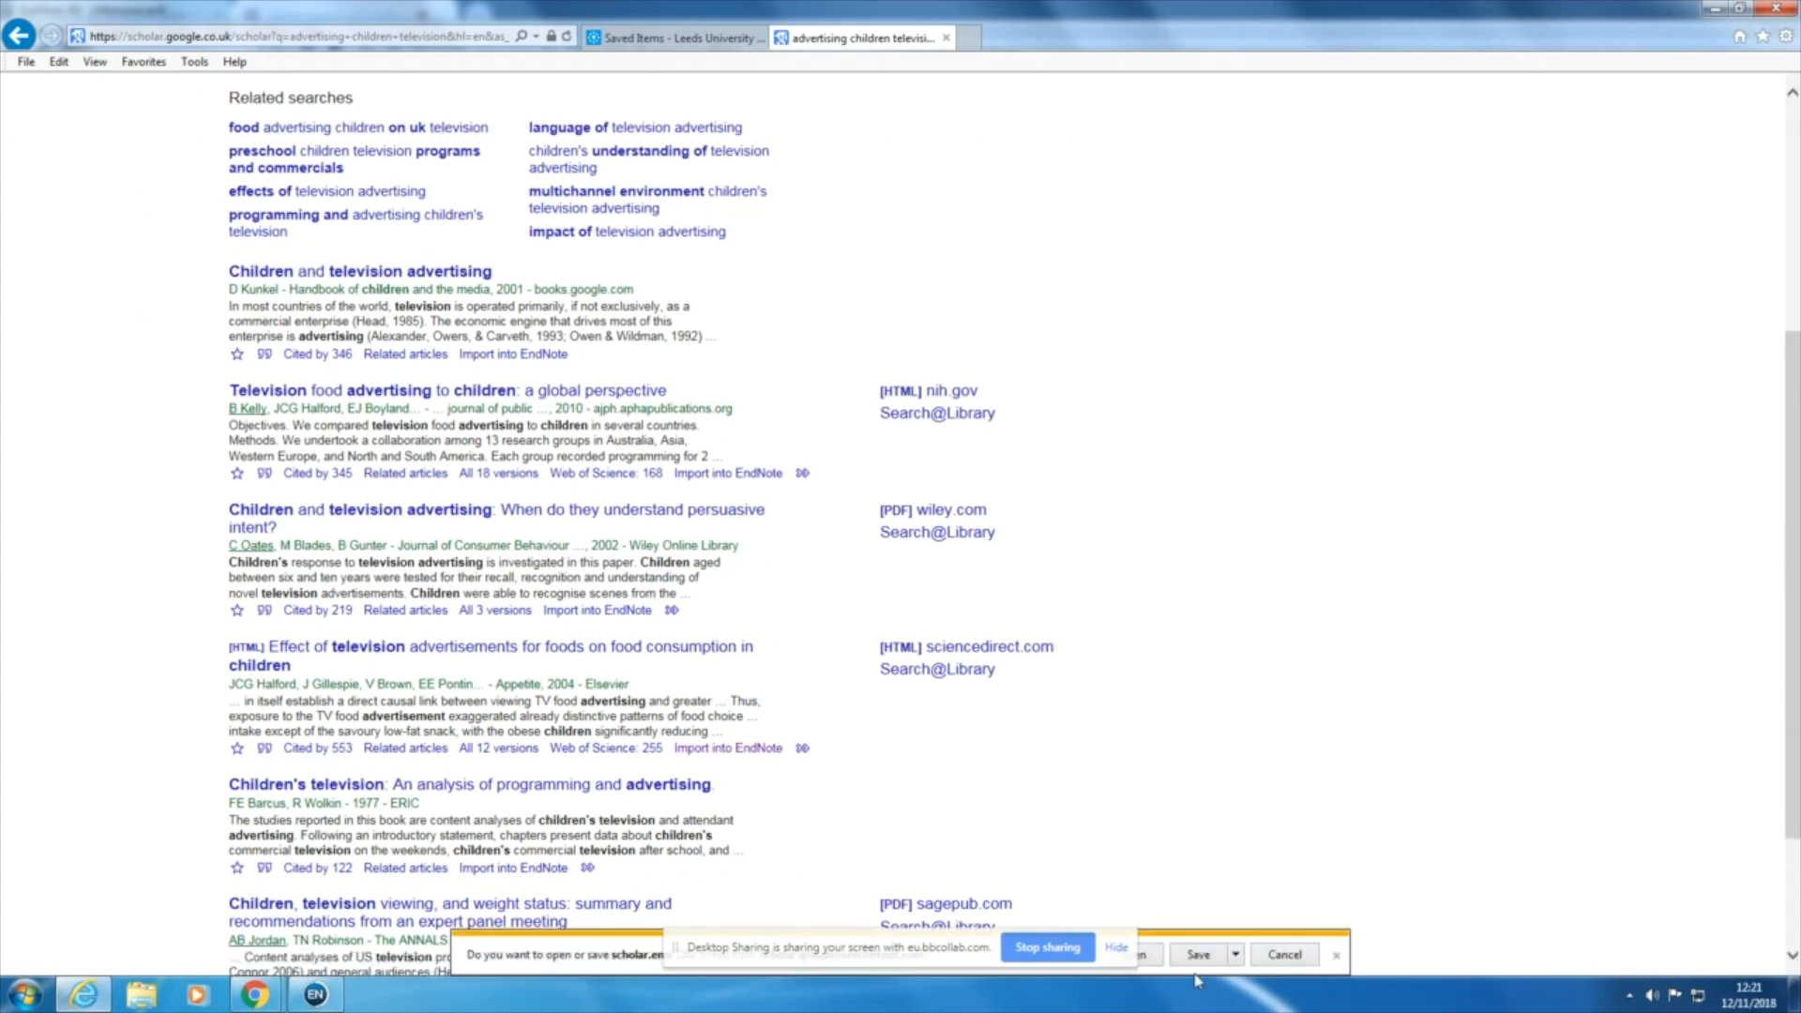
{"action": "left_click", "coordinate": [1154, 956]}
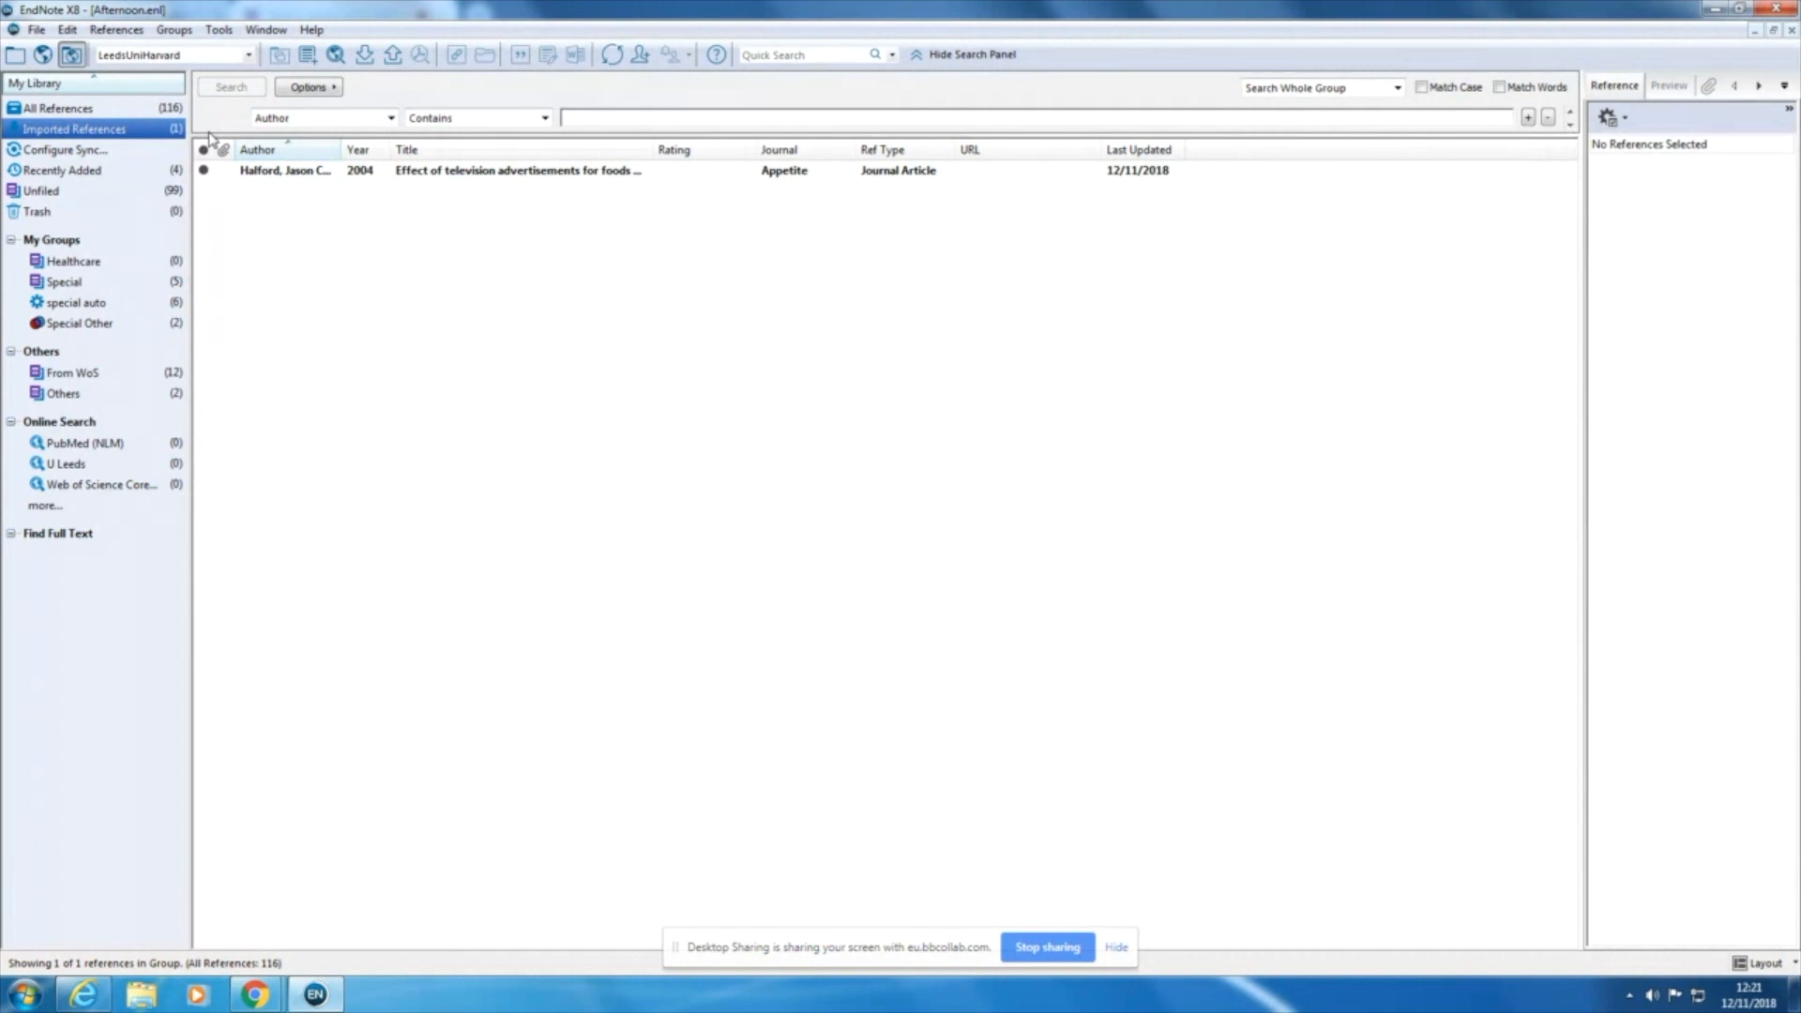
{"action": "left_click", "coordinate": [102, 1003]}
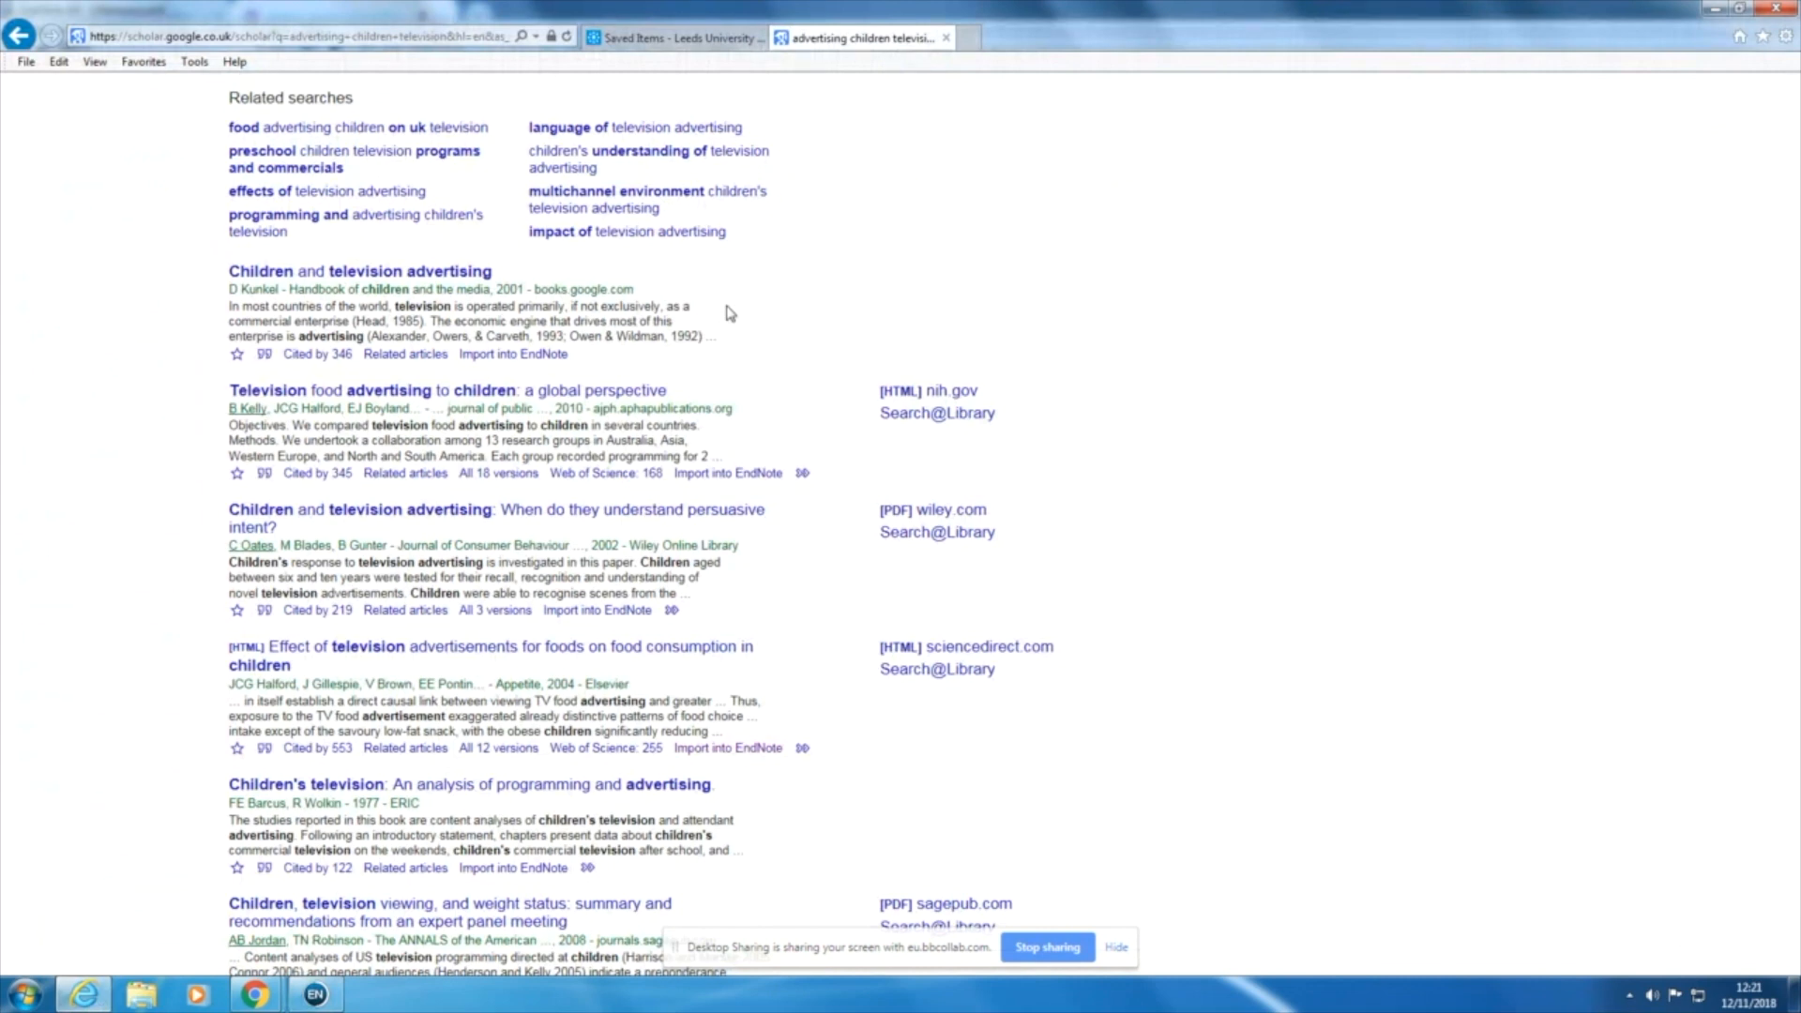
{"action": "scroll", "coordinate": [495, 216], "scroll_direction": "up", "scroll_amount": 3}
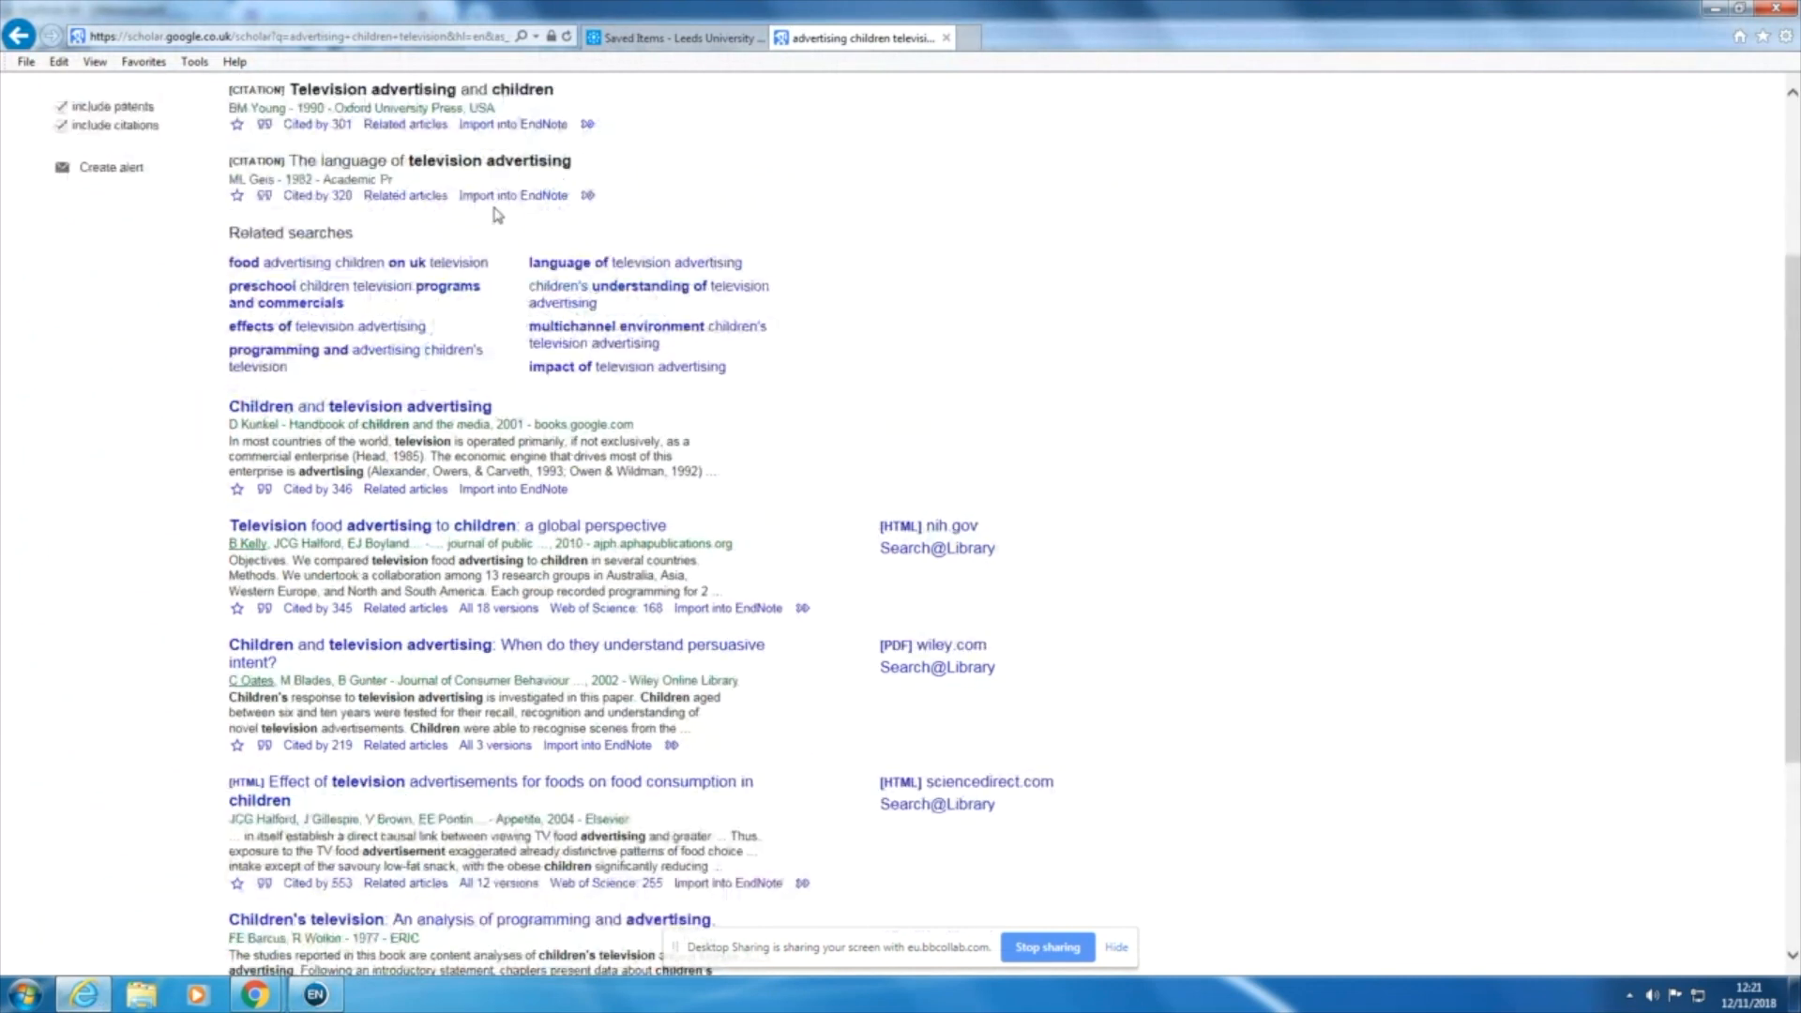
{"action": "scroll", "coordinate": [497, 216], "scroll_direction": "up", "scroll_amount": 3}
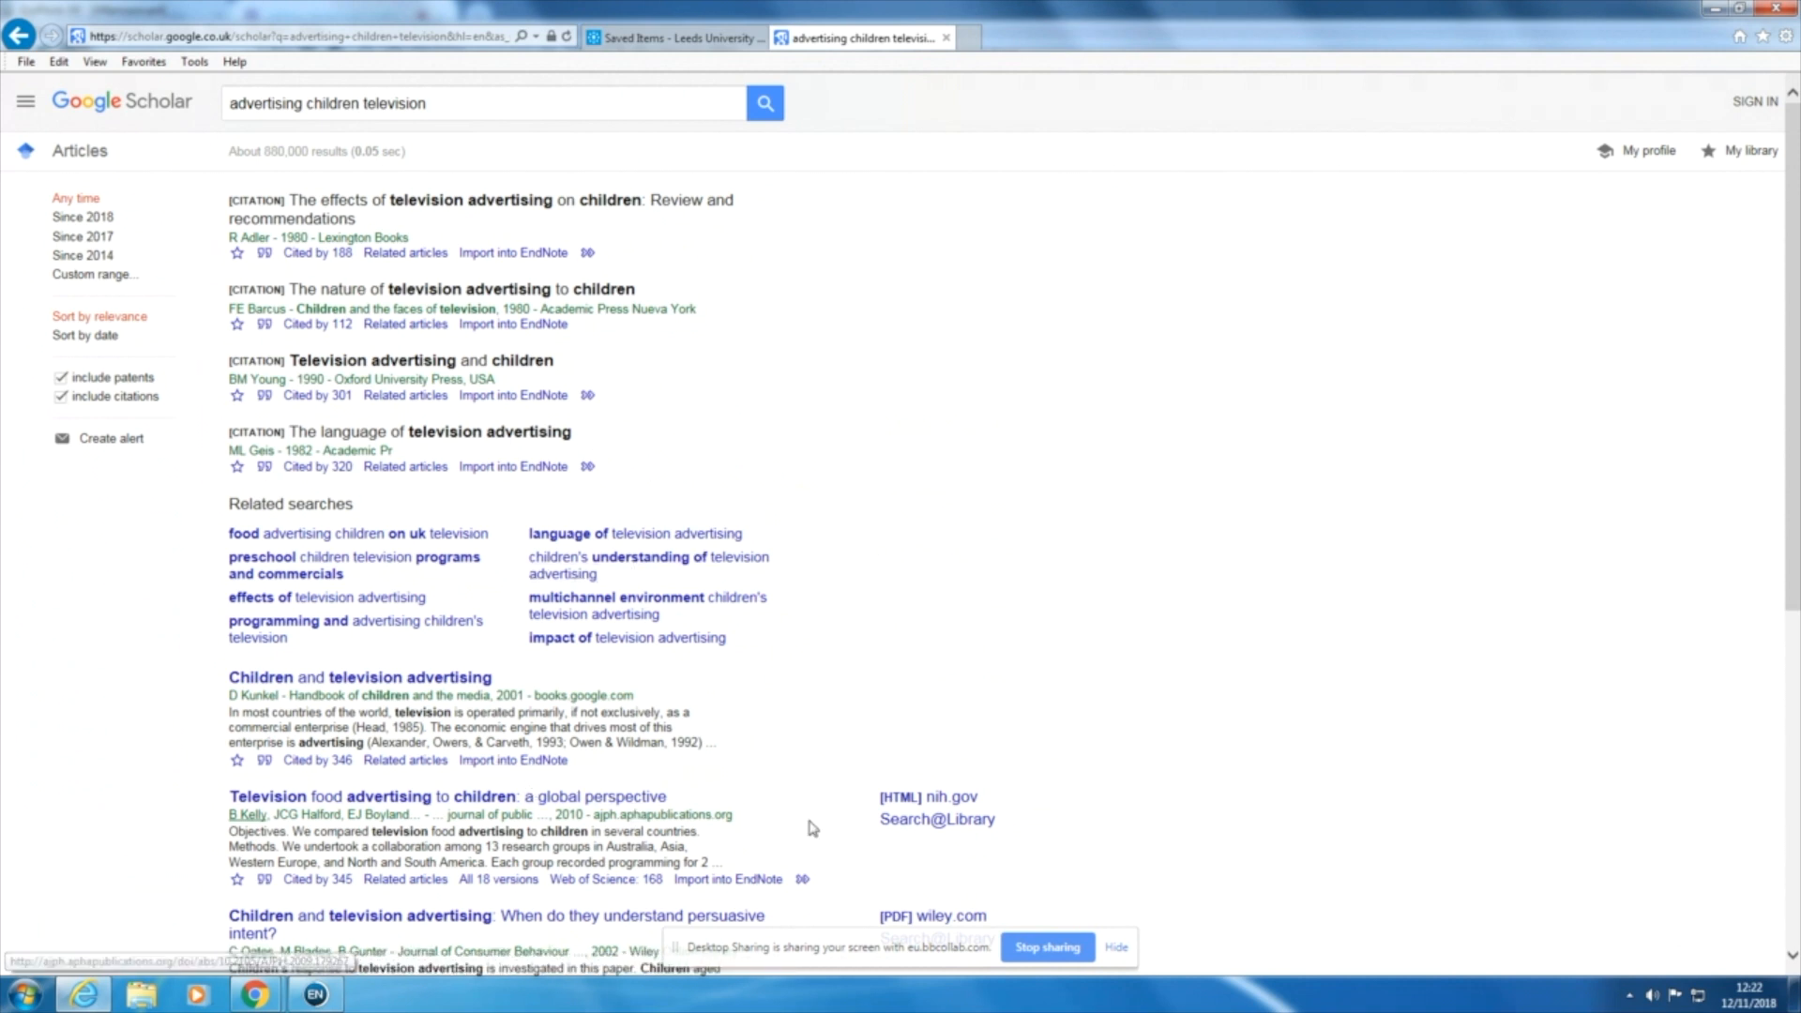
Step: Go from the library's saved items page to the Leeds Library homepage, and open the Dentistry page among its subject databases
{"action": "left_click", "coordinate": [696, 42]}
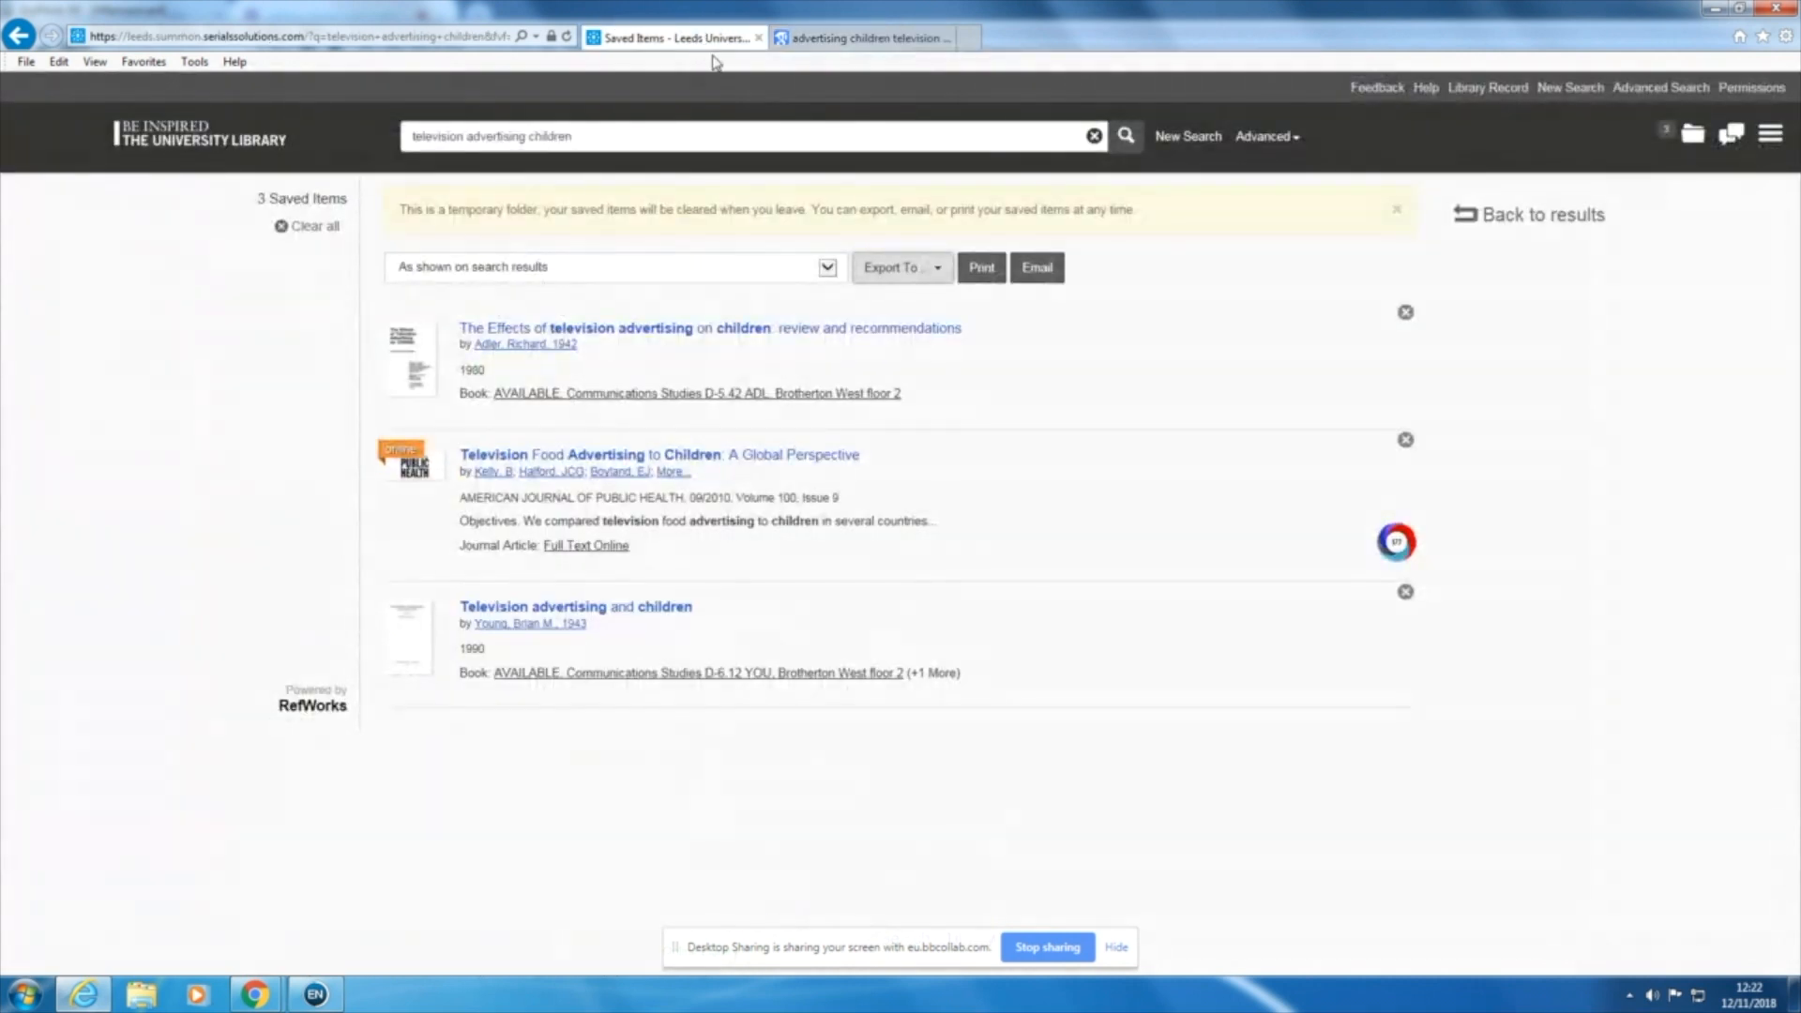
{"action": "left_click", "coordinate": [202, 150]}
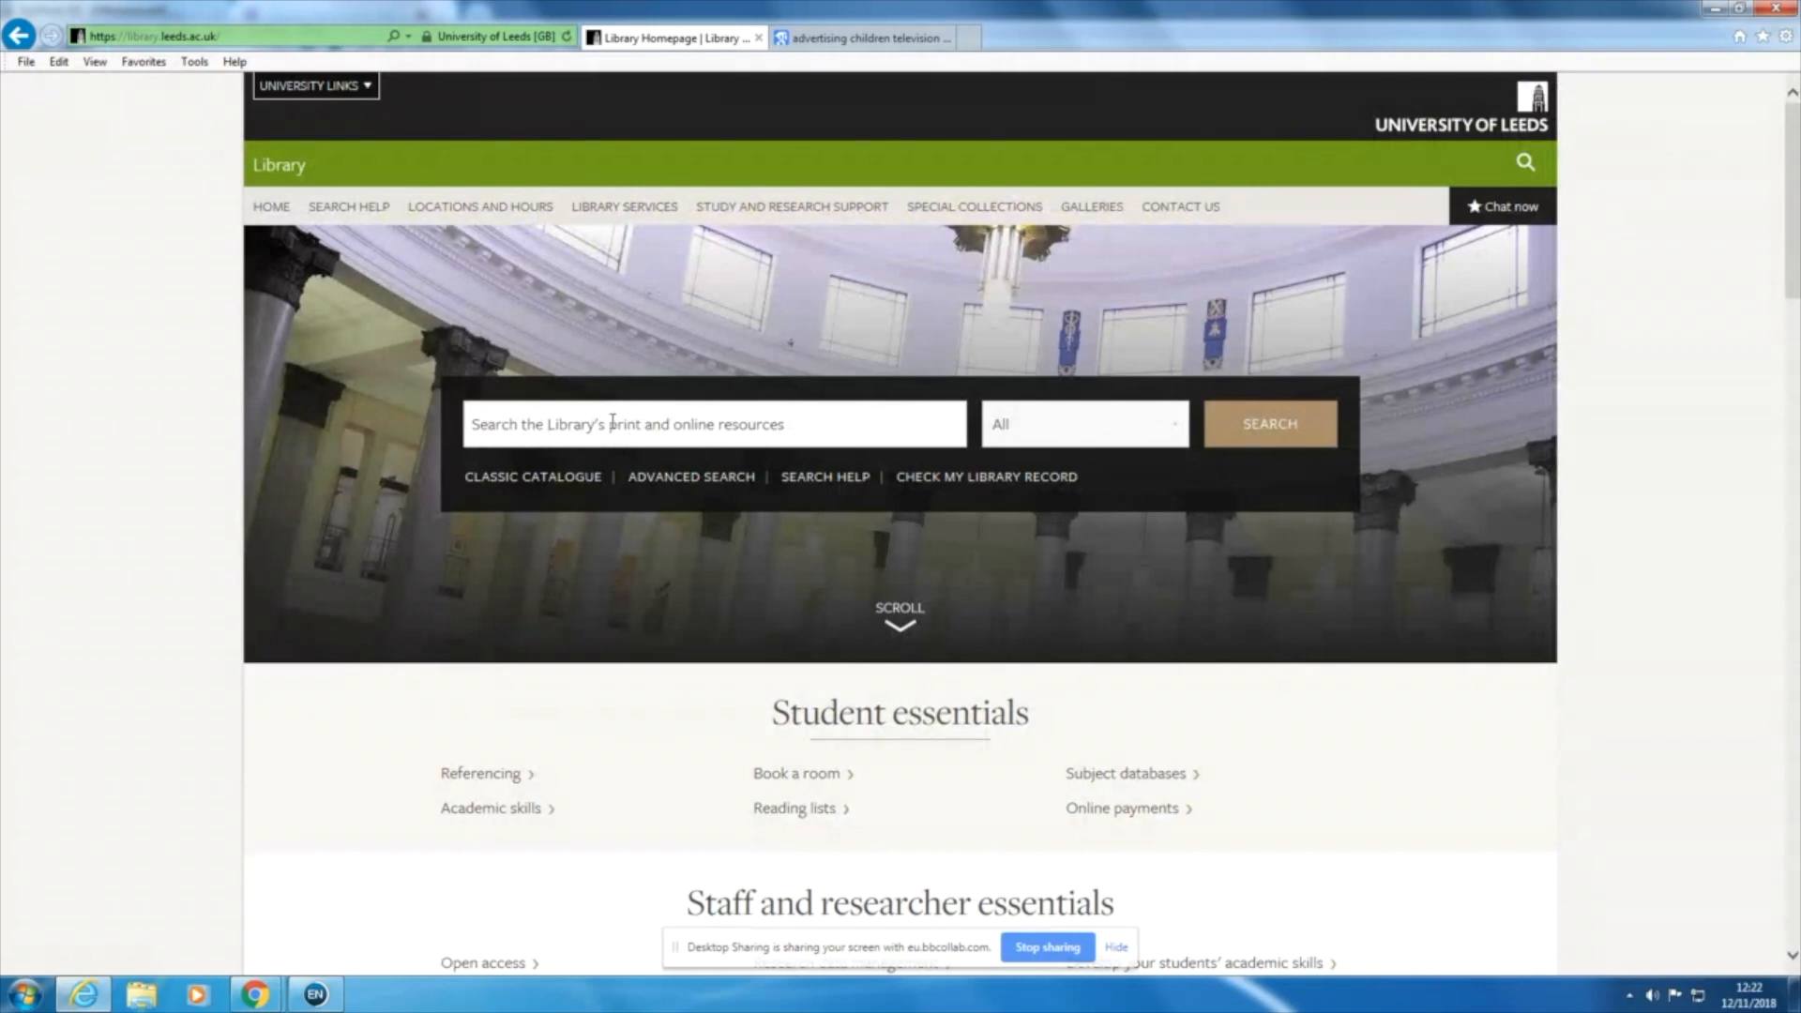
{"action": "scroll", "coordinate": [611, 424], "scroll_direction": "down", "scroll_amount": 1}
{"action": "scroll", "coordinate": [606, 418], "scroll_direction": "down", "scroll_amount": 3}
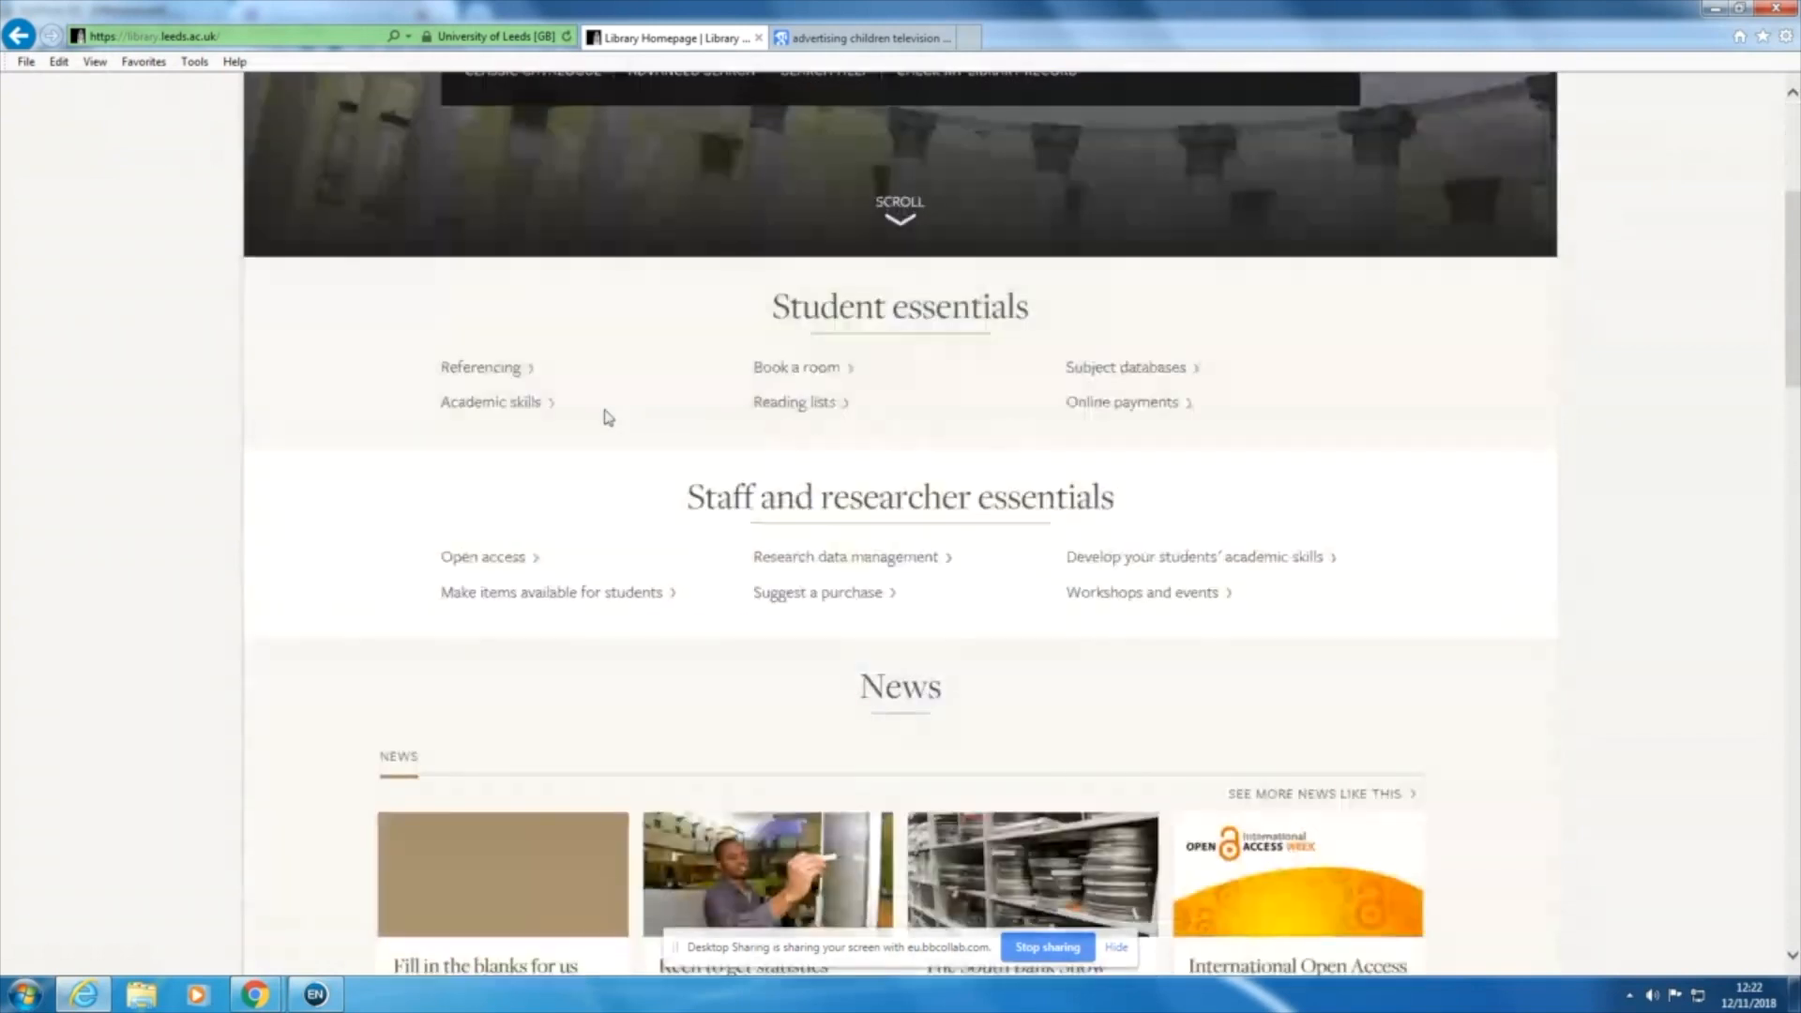
{"action": "scroll", "coordinate": [717, 335], "scroll_direction": "down", "scroll_amount": 1}
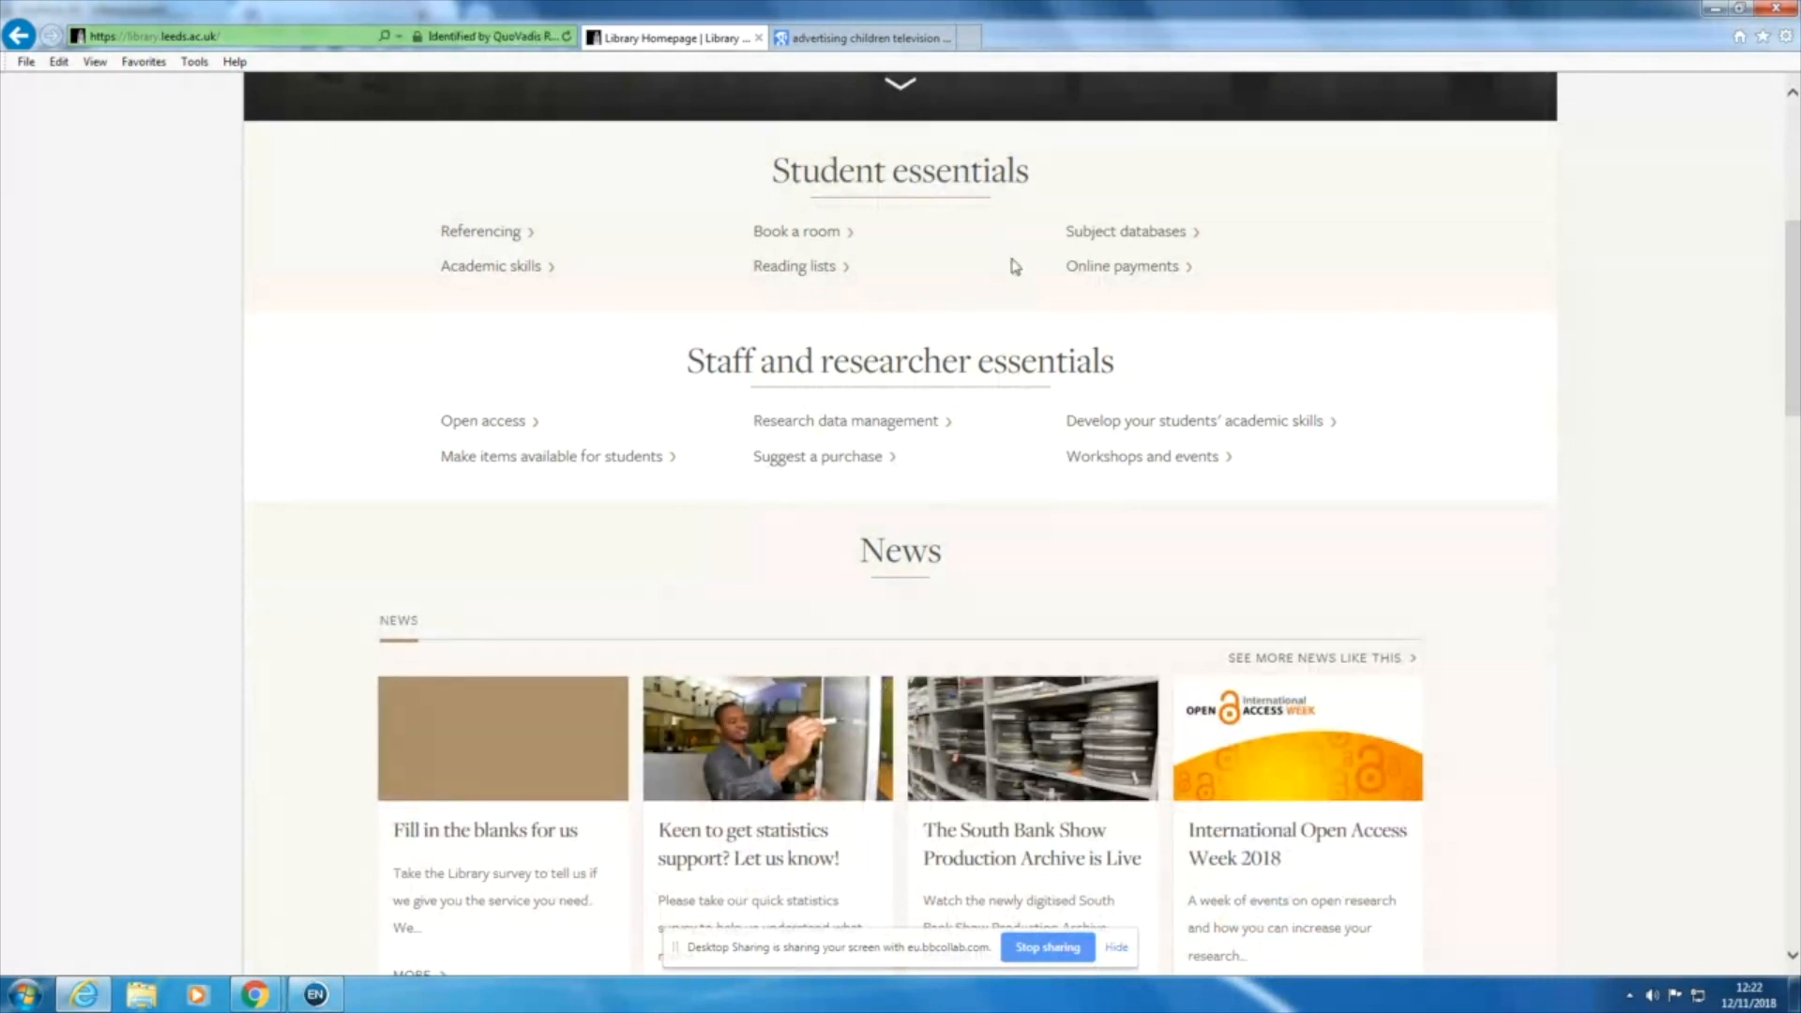
{"action": "left_click", "coordinate": [1156, 237]}
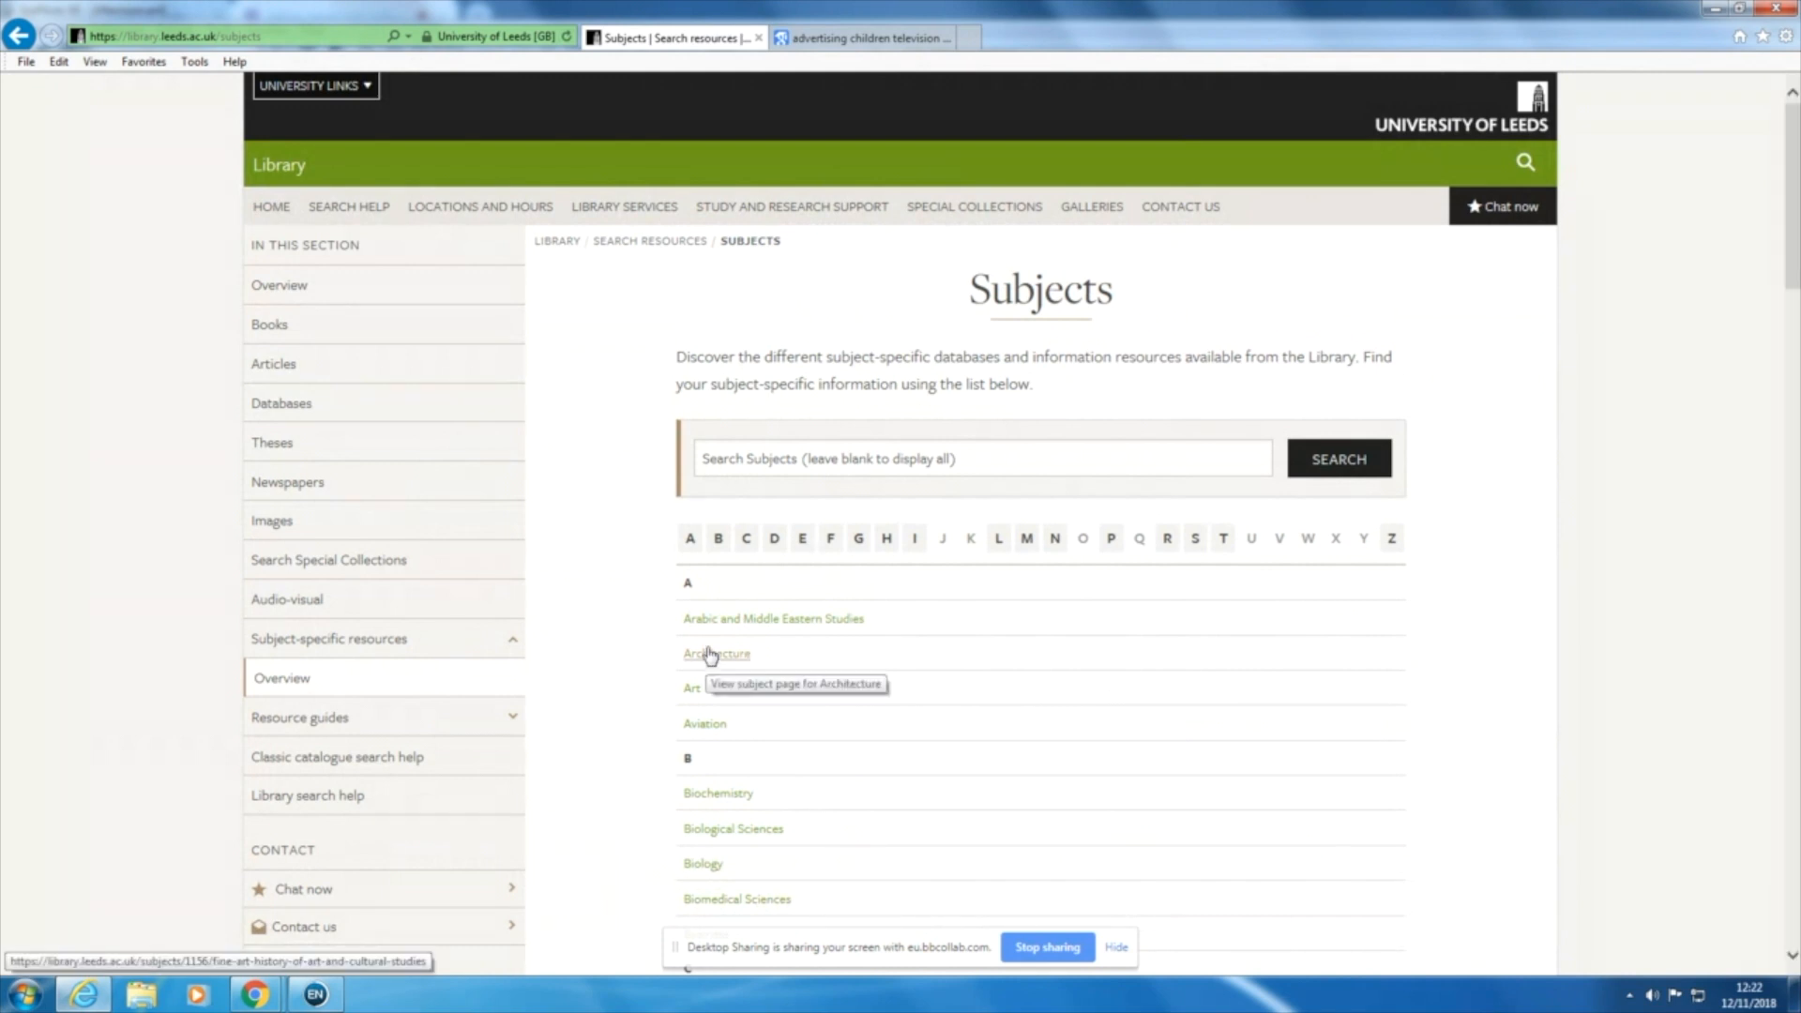
{"action": "left_click", "coordinate": [777, 547]}
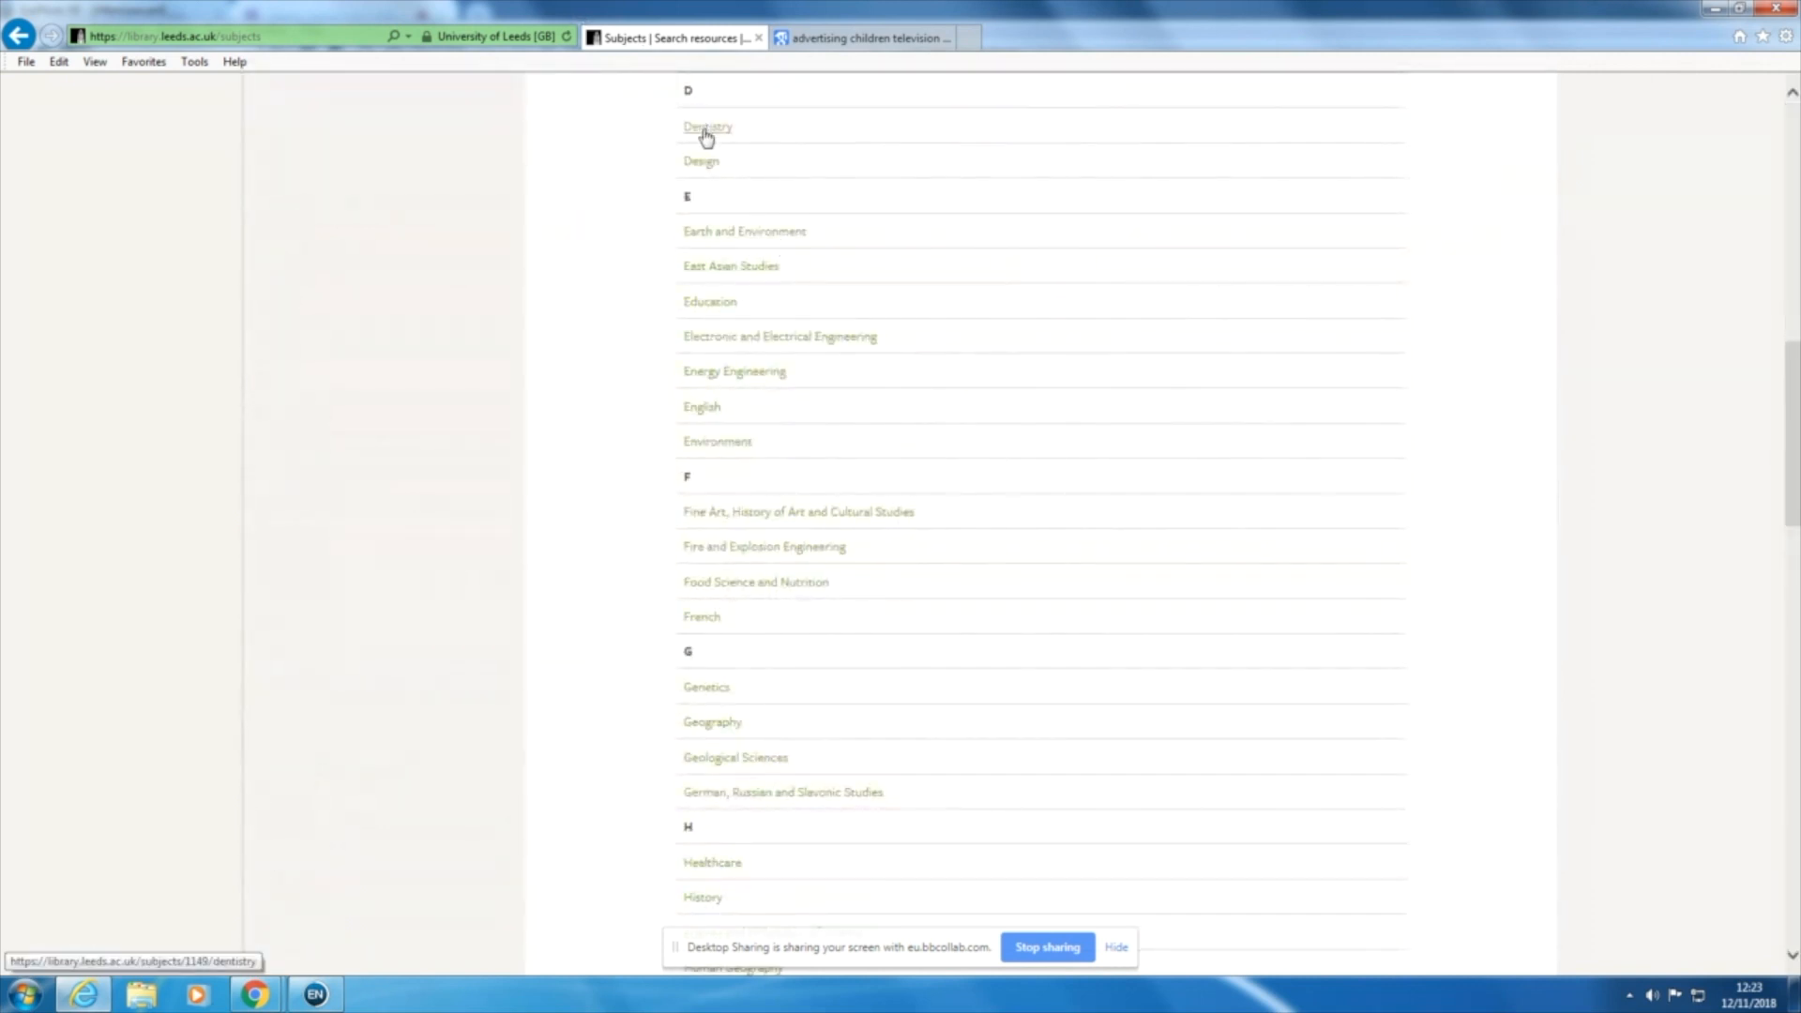
{"action": "left_click", "coordinate": [707, 132]}
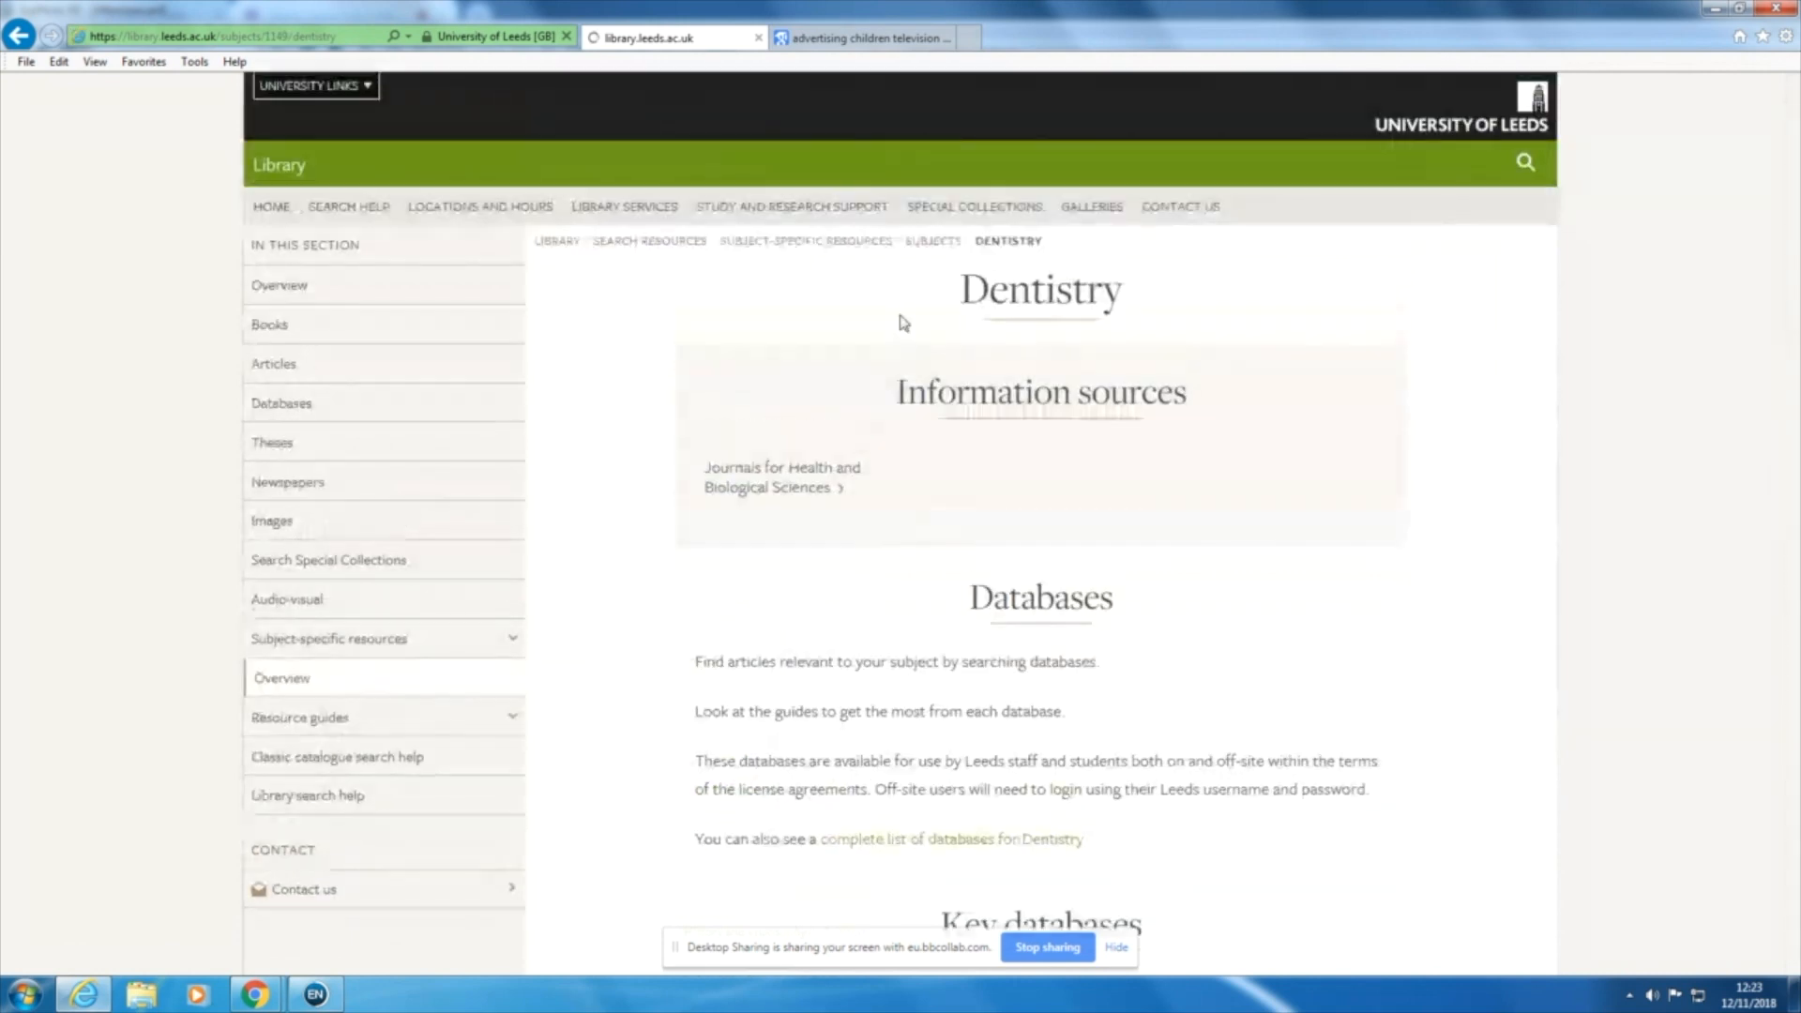
Step: Look through the key databases for Dentistry, from Cochrane Library and EMBASE to Medline, Scopus and Web of Science
{"action": "scroll", "coordinate": [905, 324], "scroll_direction": "down", "scroll_amount": 3}
{"action": "scroll", "coordinate": [903, 324], "scroll_direction": "down", "scroll_amount": 3}
{"action": "scroll", "coordinate": [972, 190], "scroll_direction": "down", "scroll_amount": 3}
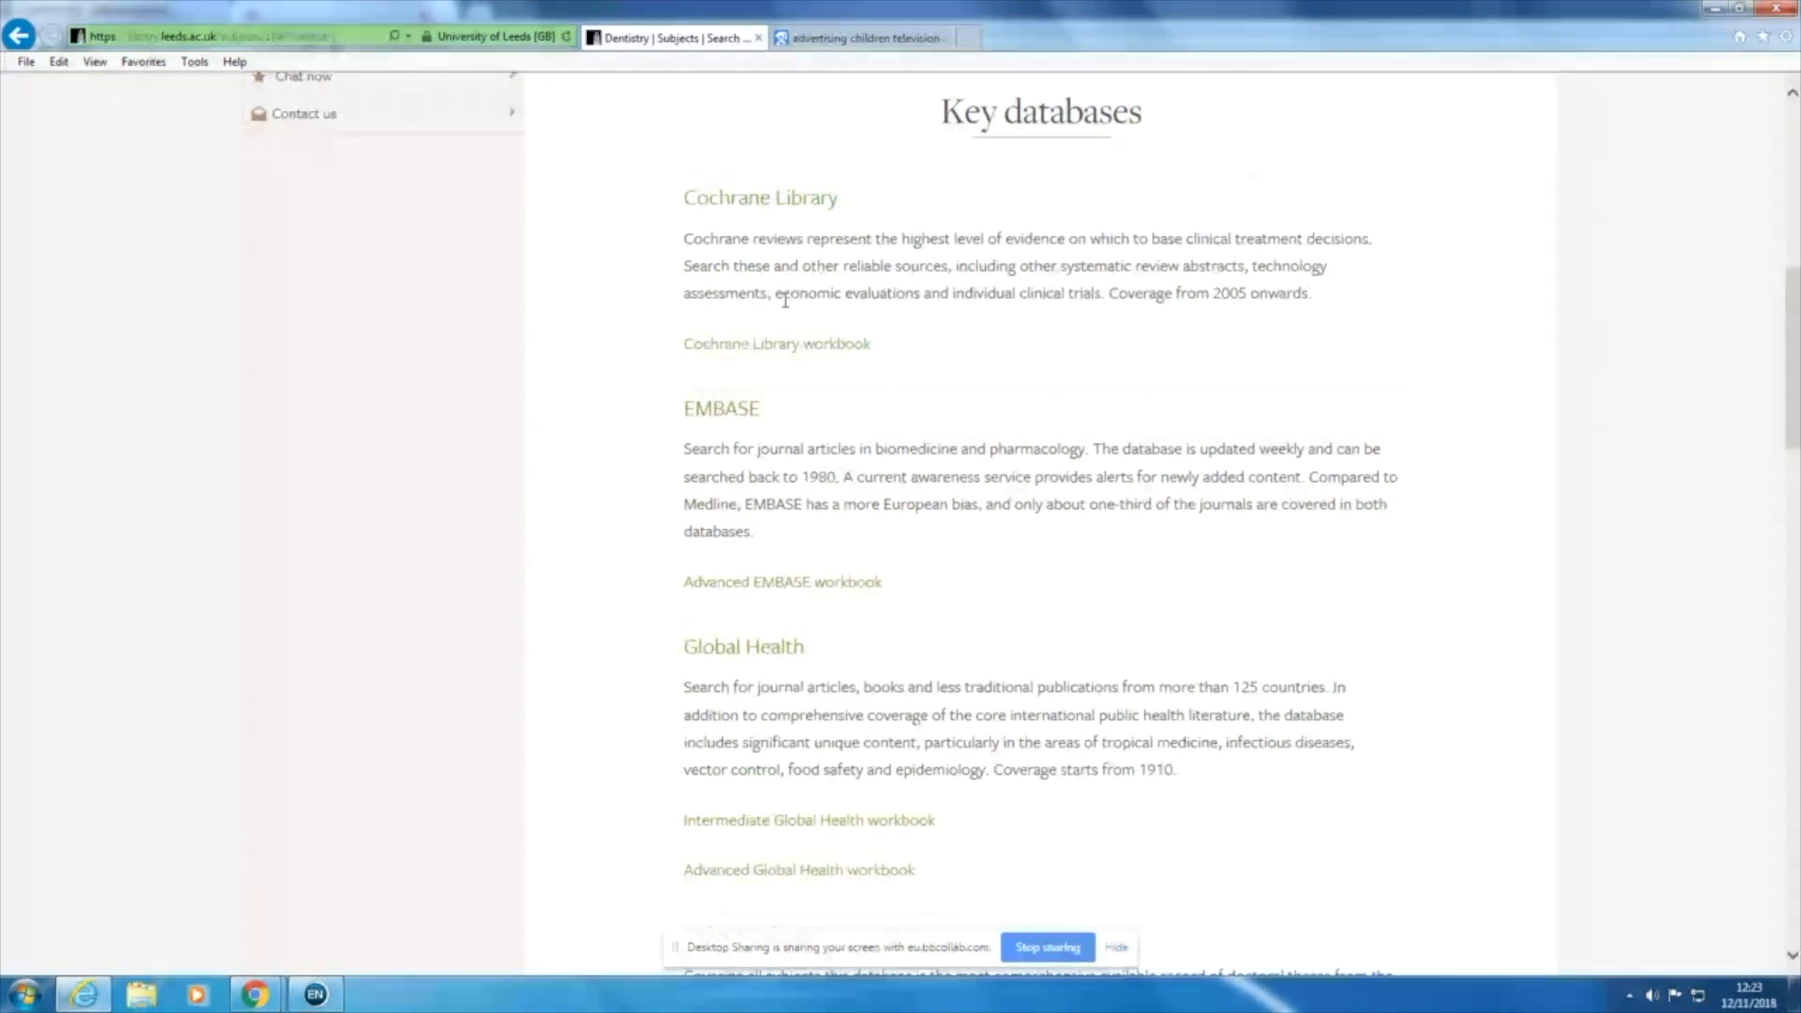
{"action": "scroll", "coordinate": [736, 406], "scroll_direction": "down", "scroll_amount": 3}
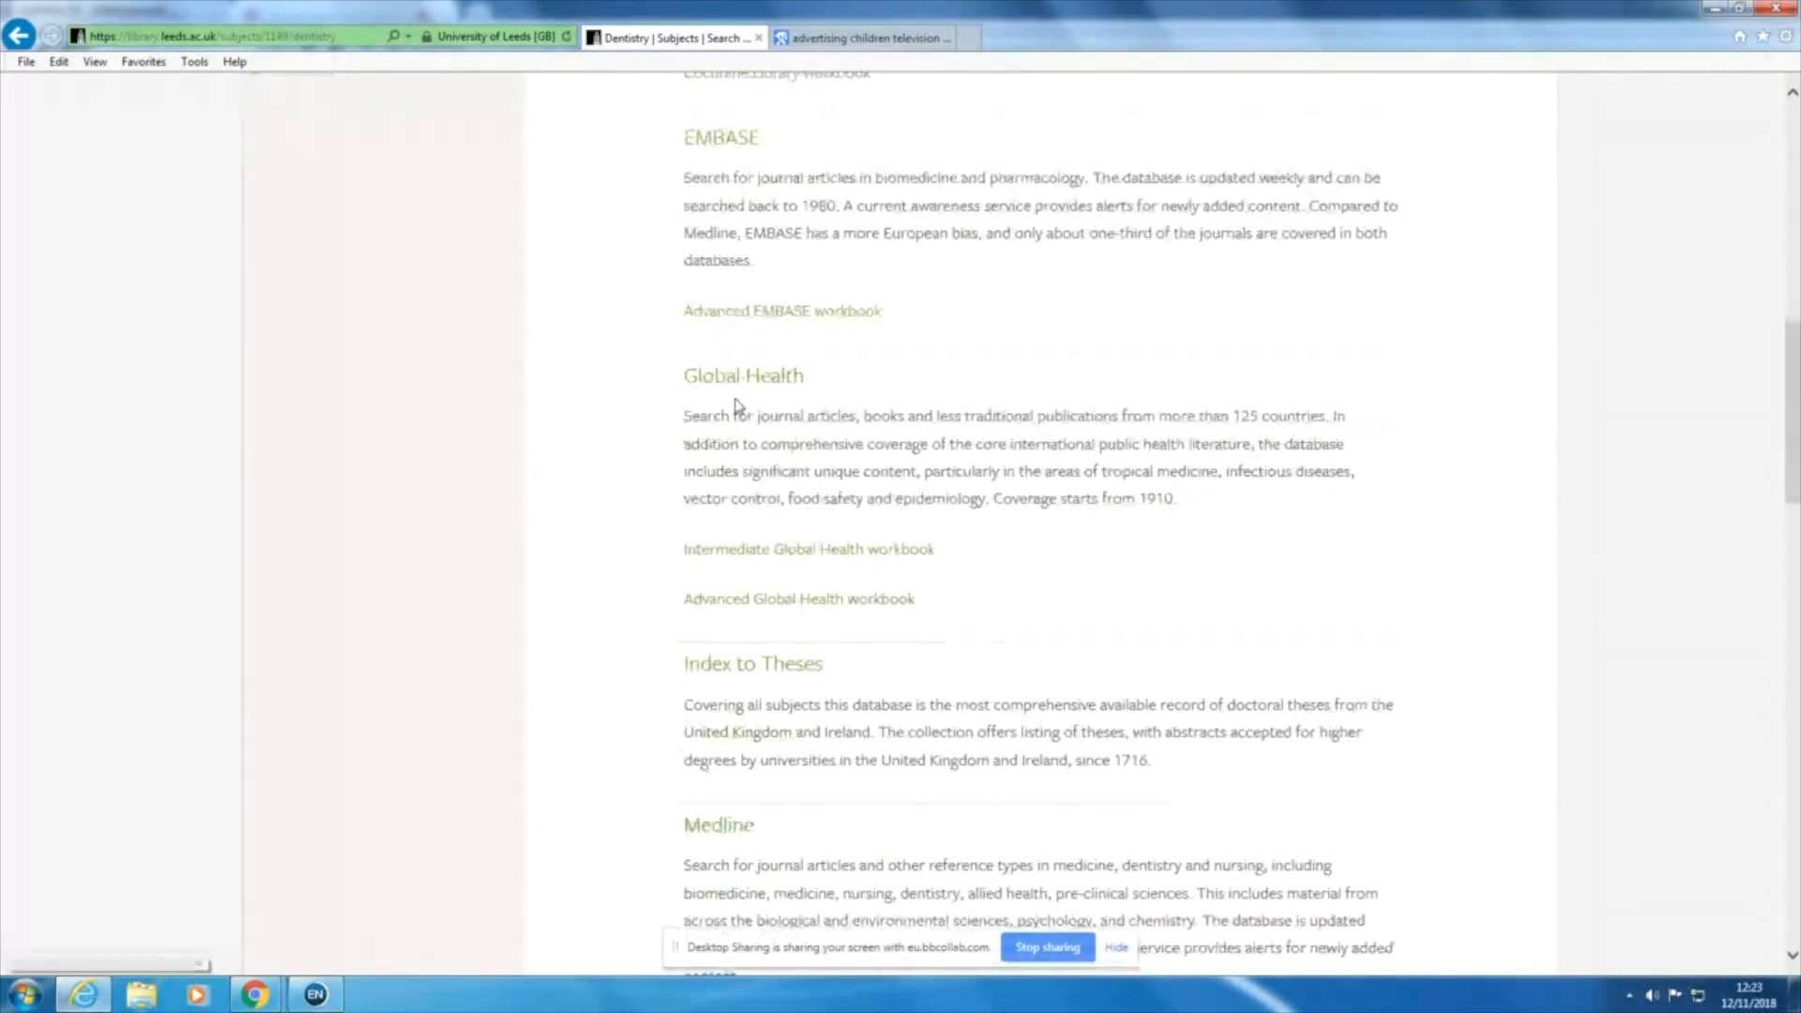
{"action": "scroll", "coordinate": [705, 267], "scroll_direction": "up", "scroll_amount": 6}
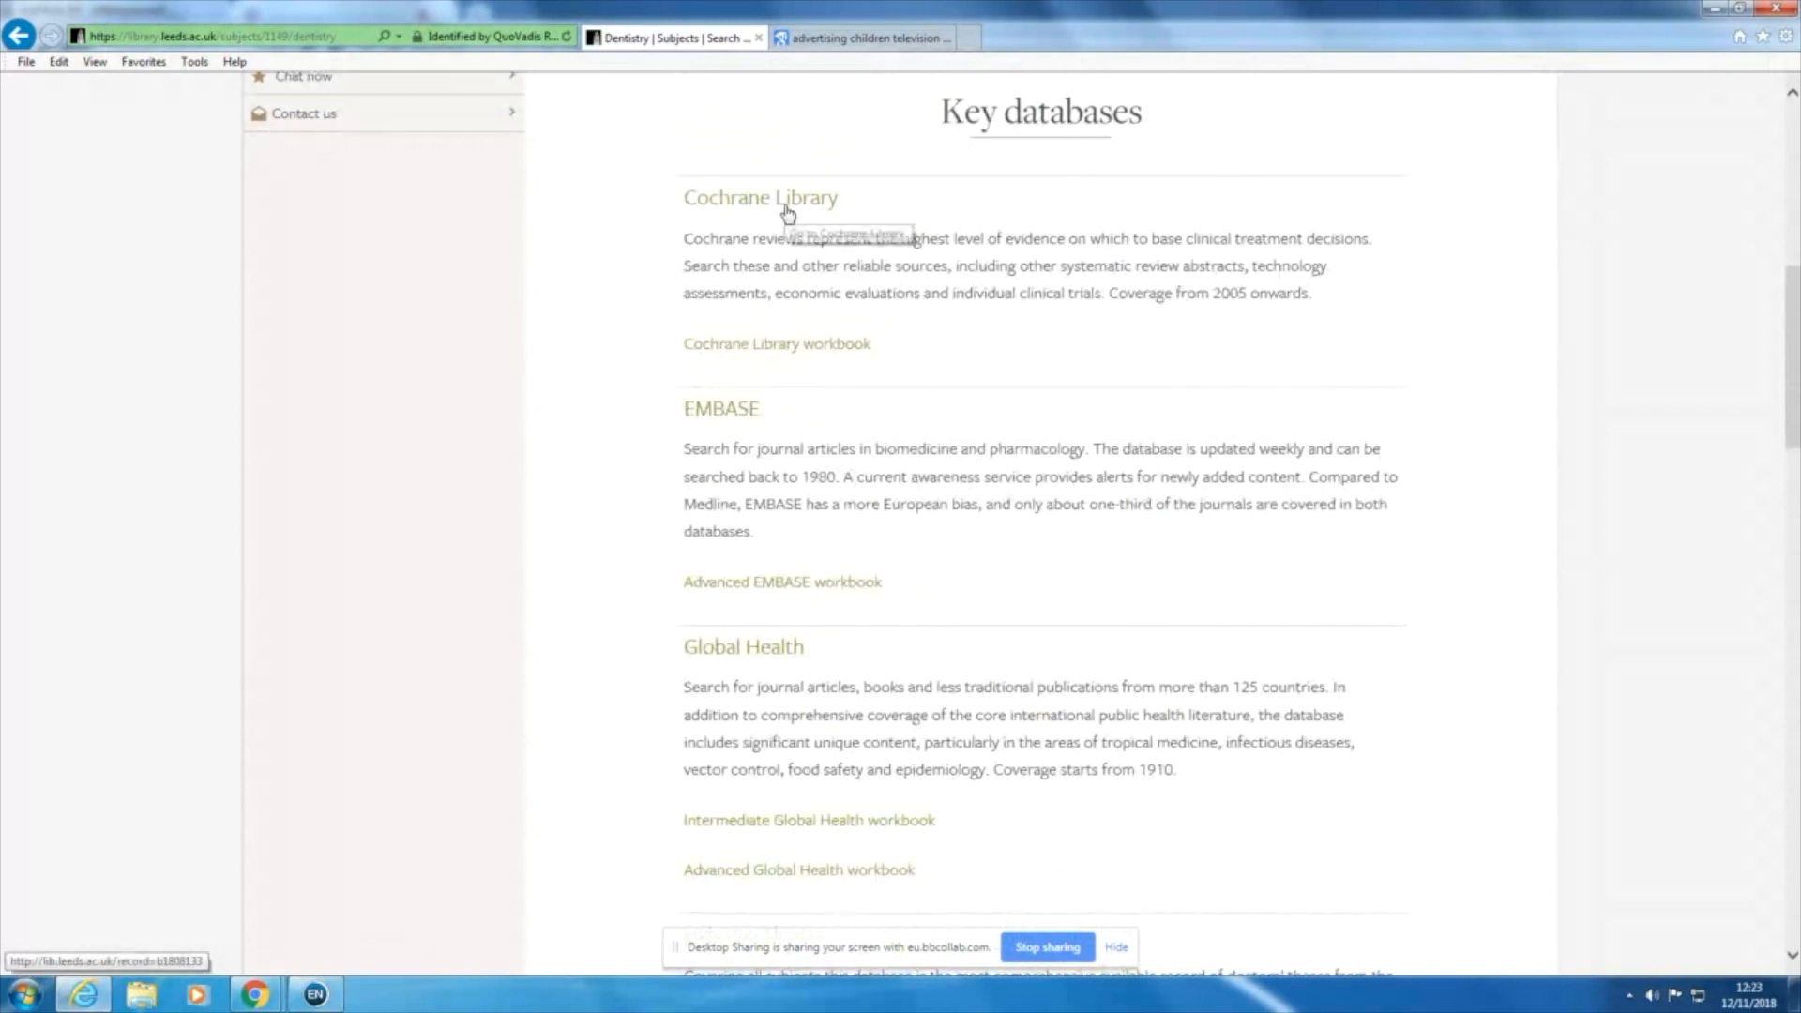
{"action": "scroll", "coordinate": [783, 393], "scroll_direction": "down", "scroll_amount": 4}
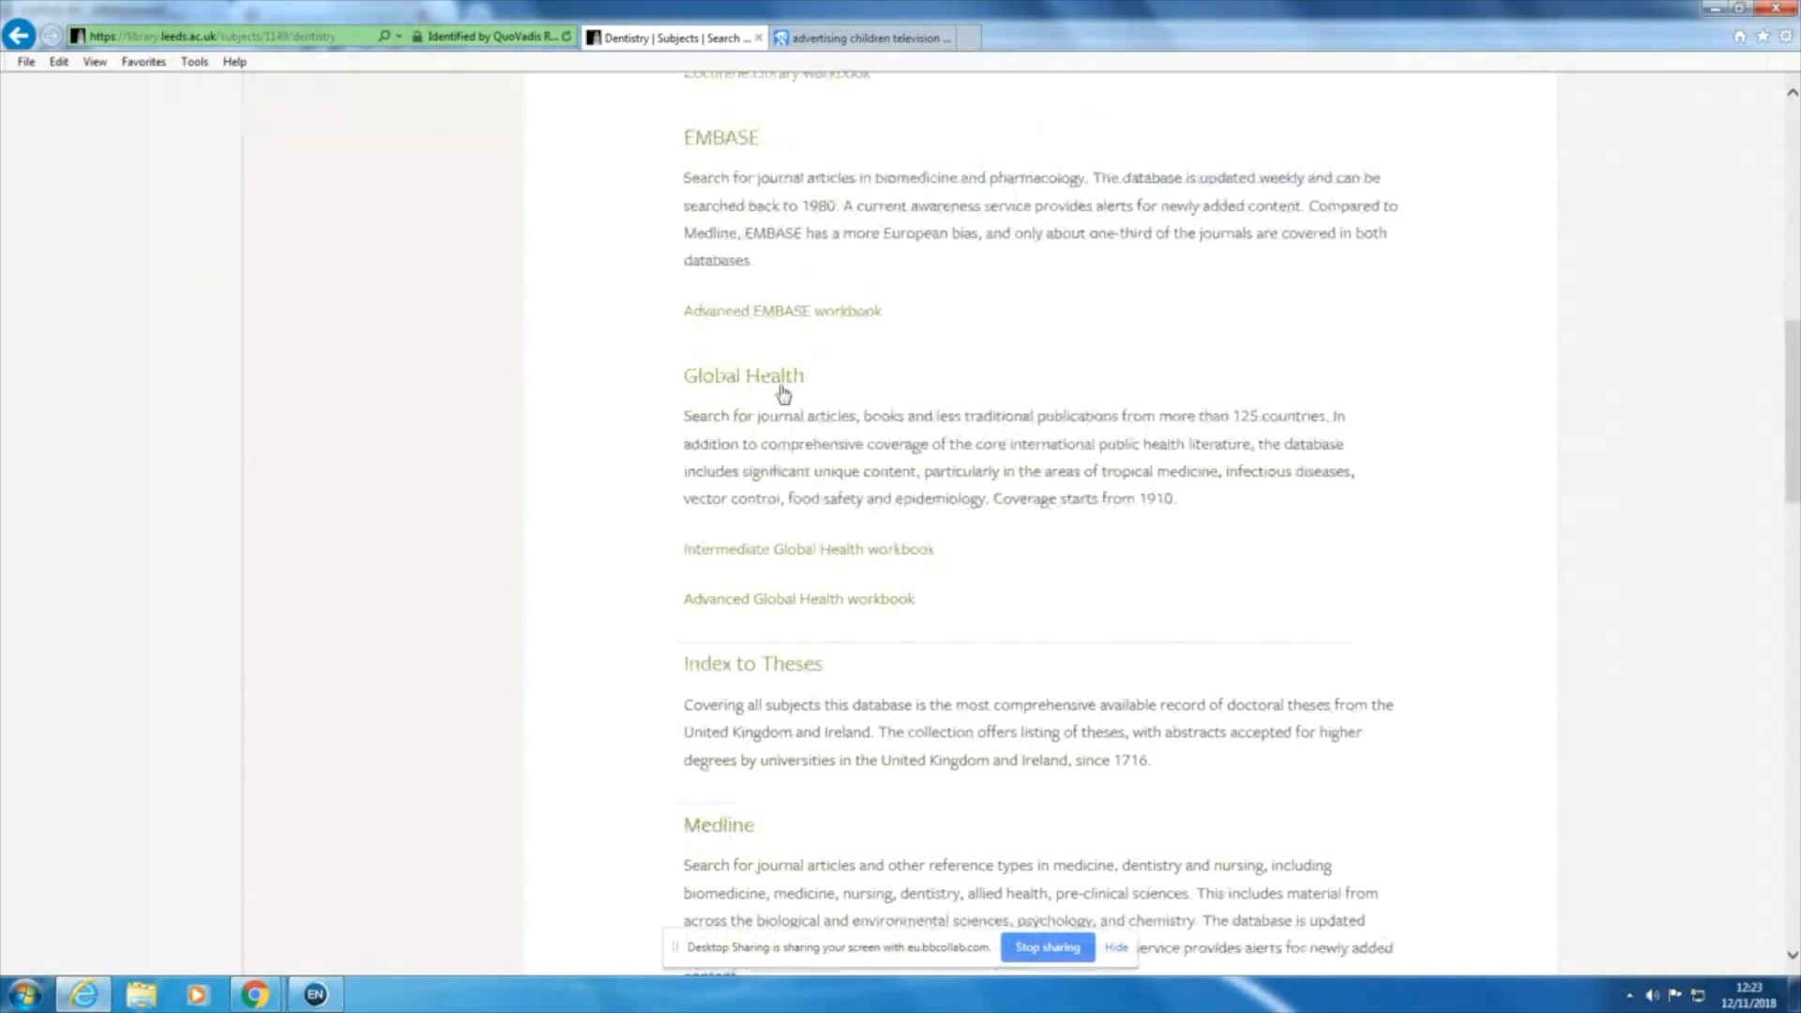
{"action": "scroll", "coordinate": [784, 392], "scroll_direction": "down", "scroll_amount": 8}
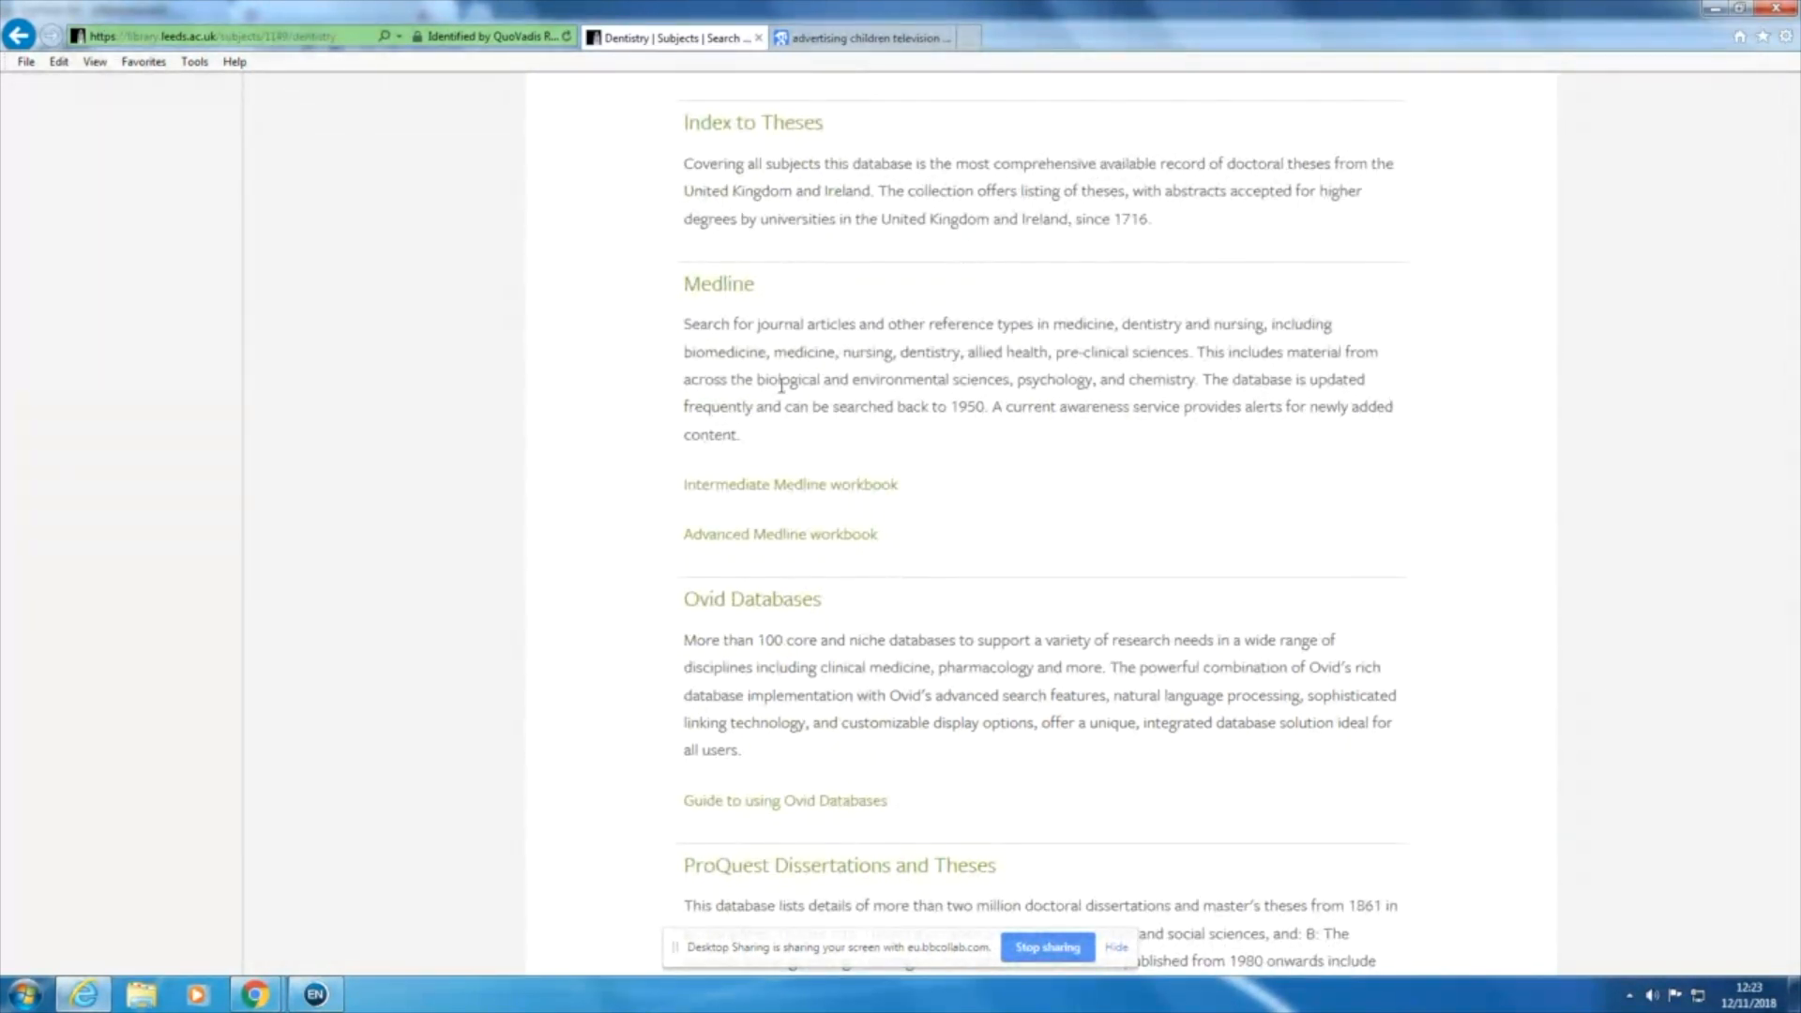
{"action": "scroll", "coordinate": [781, 384], "scroll_direction": "up", "scroll_amount": 10}
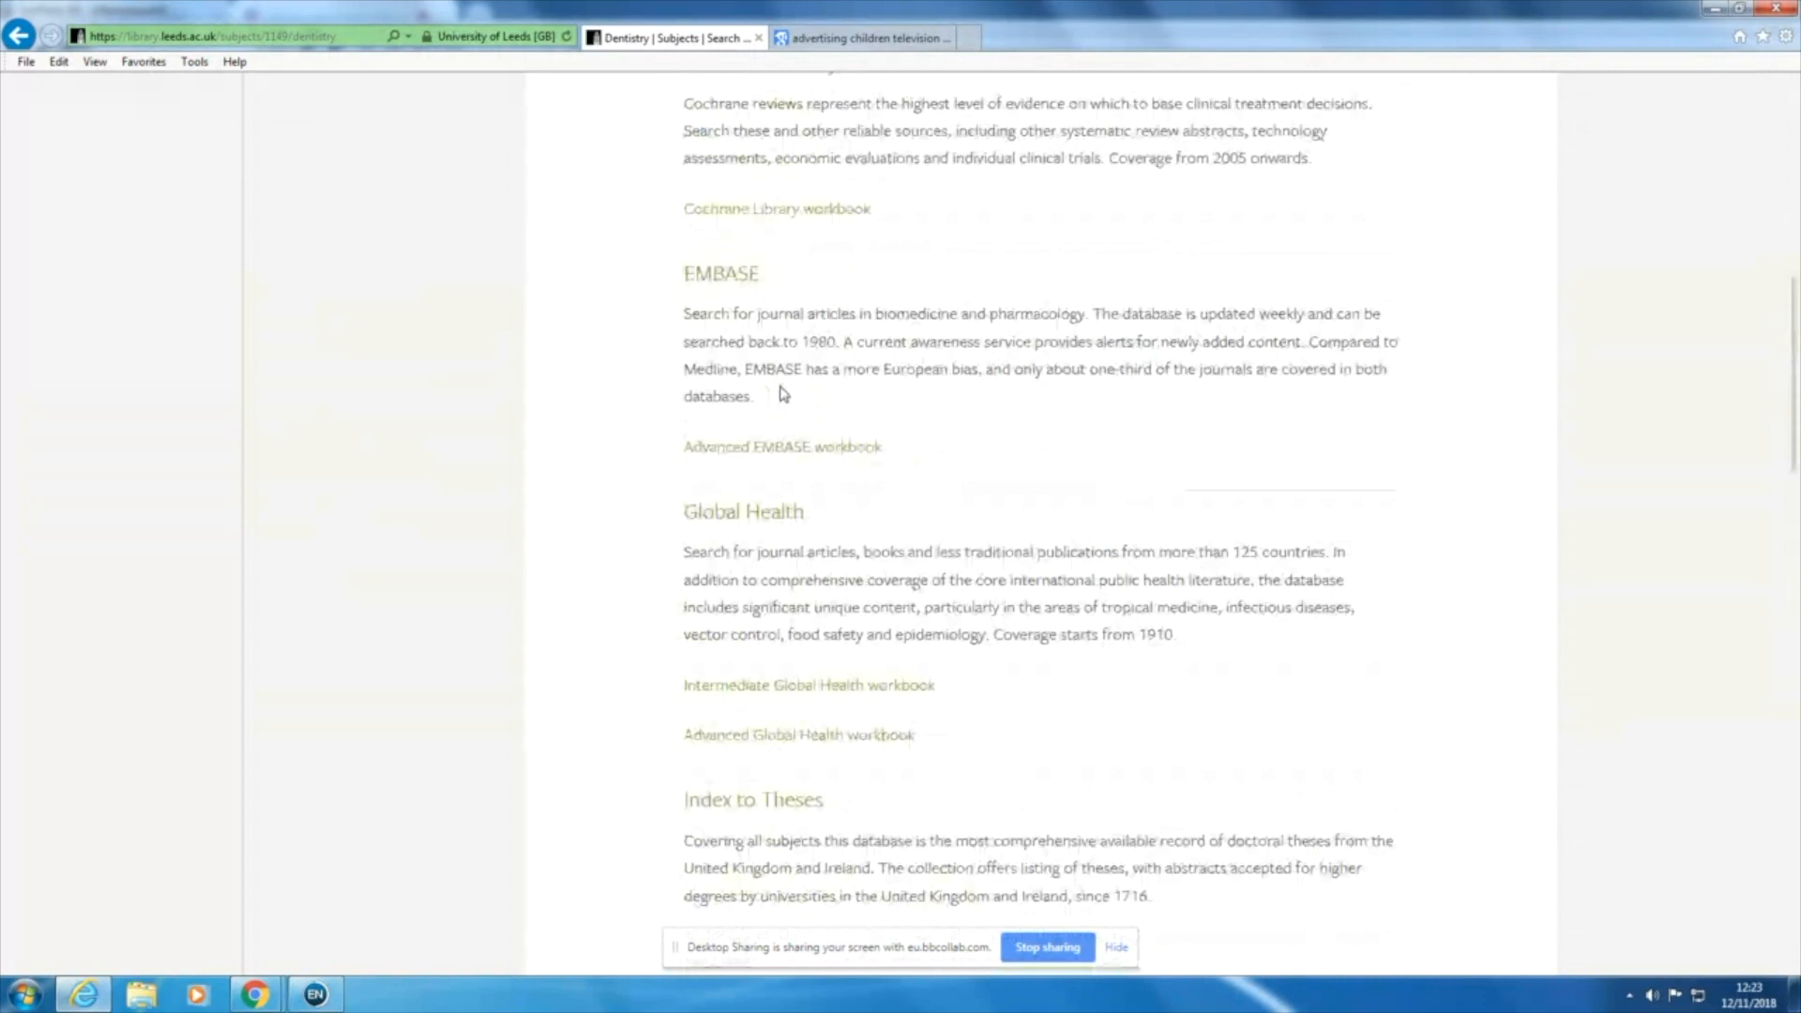
{"action": "scroll", "coordinate": [784, 394], "scroll_direction": "up", "scroll_amount": 8}
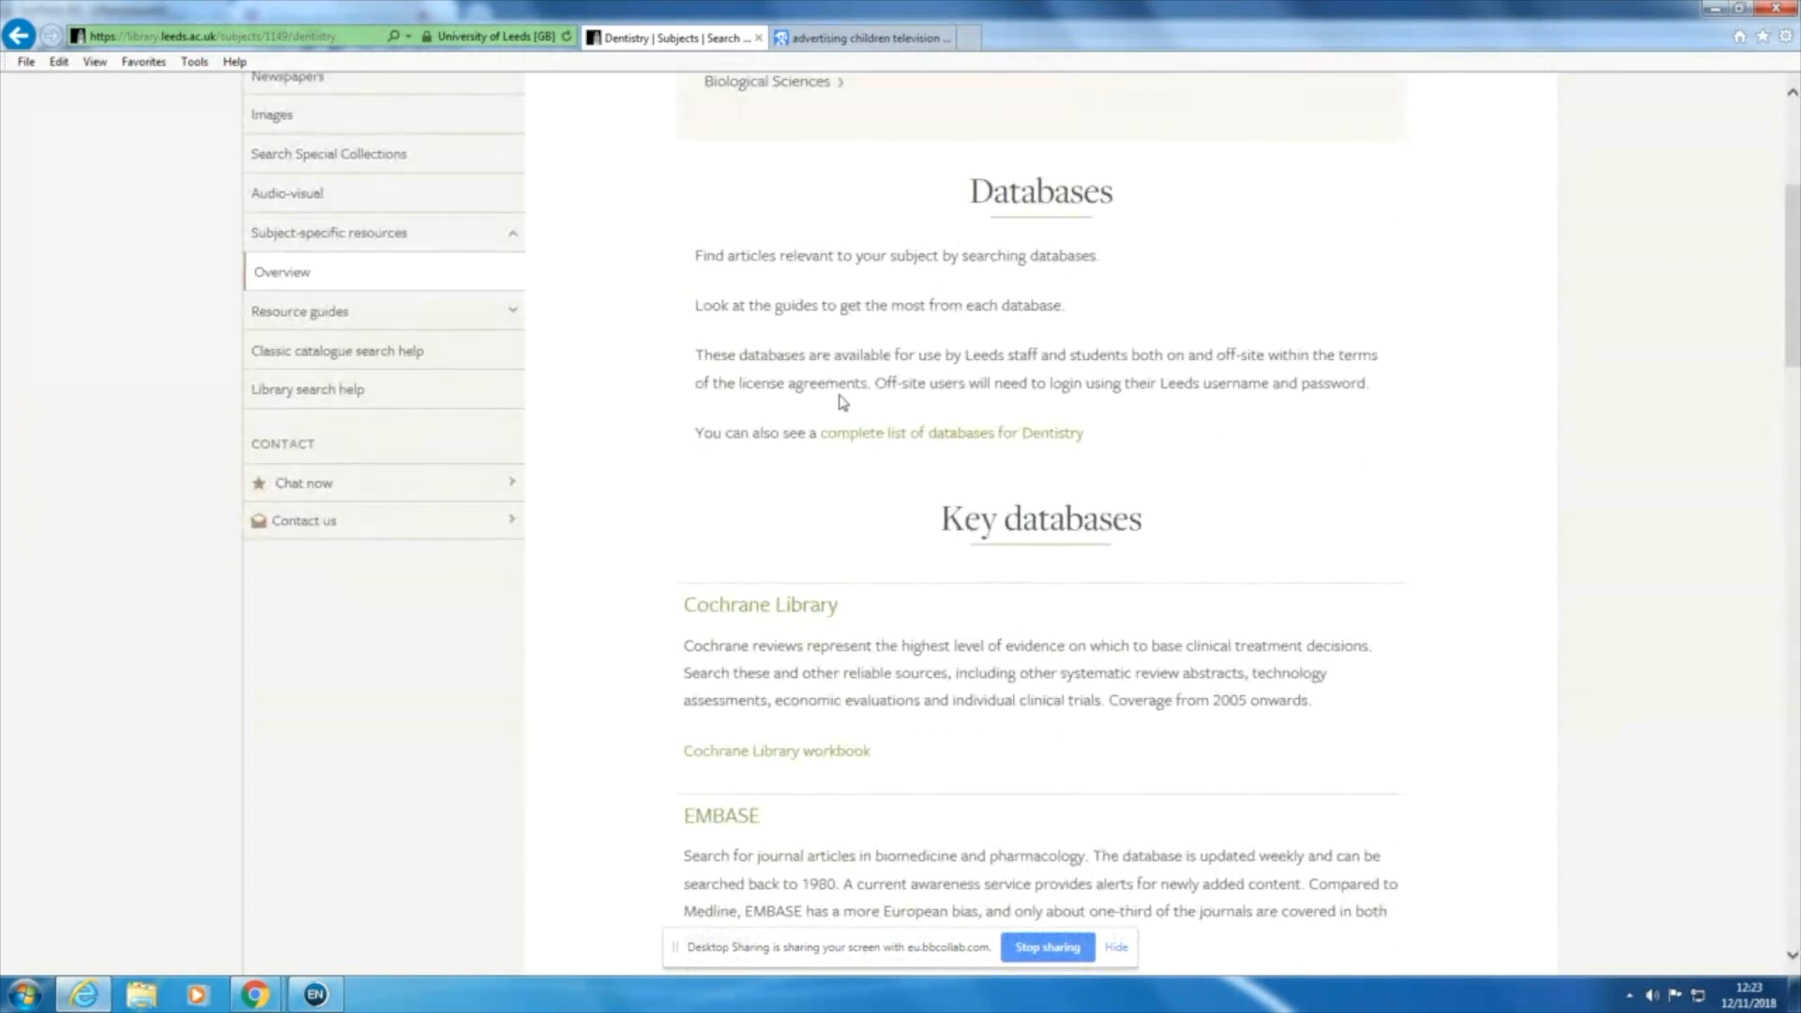
{"action": "scroll", "coordinate": [875, 423], "scroll_direction": "down", "scroll_amount": 4}
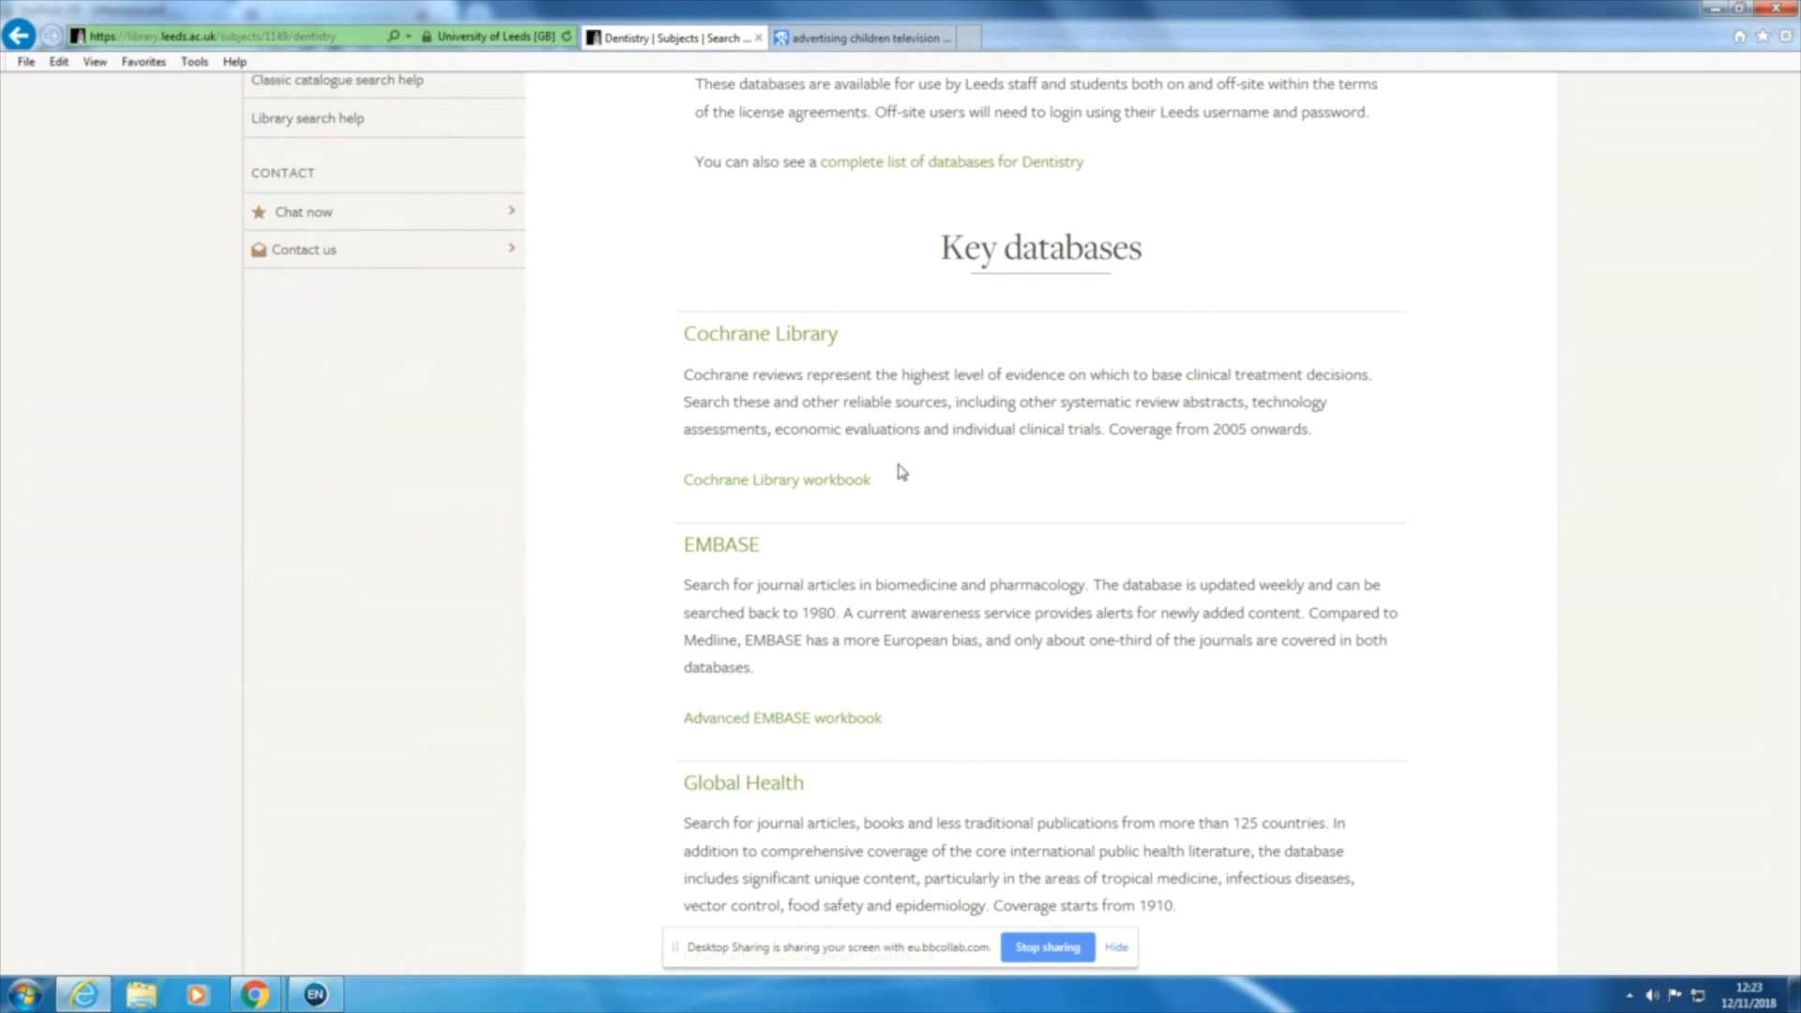
{"action": "scroll", "coordinate": [898, 471], "scroll_direction": "down", "scroll_amount": 3}
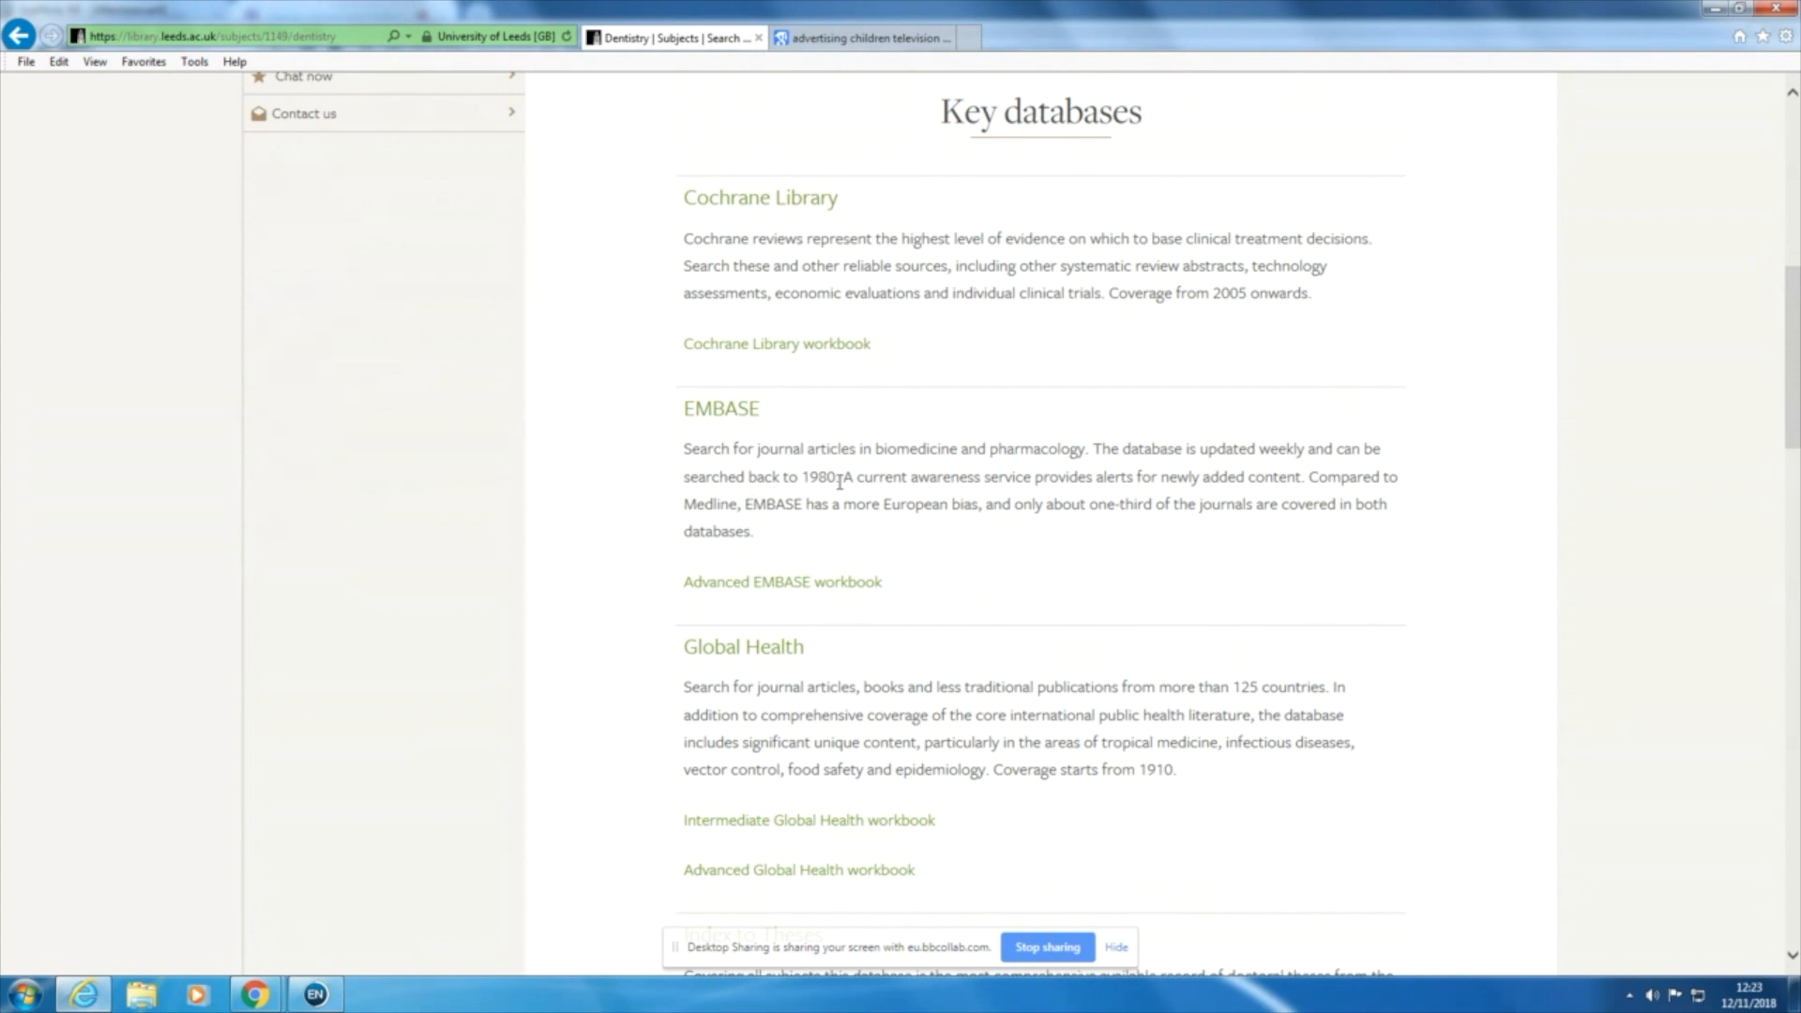
{"action": "scroll", "coordinate": [840, 480], "scroll_direction": "down", "scroll_amount": 3}
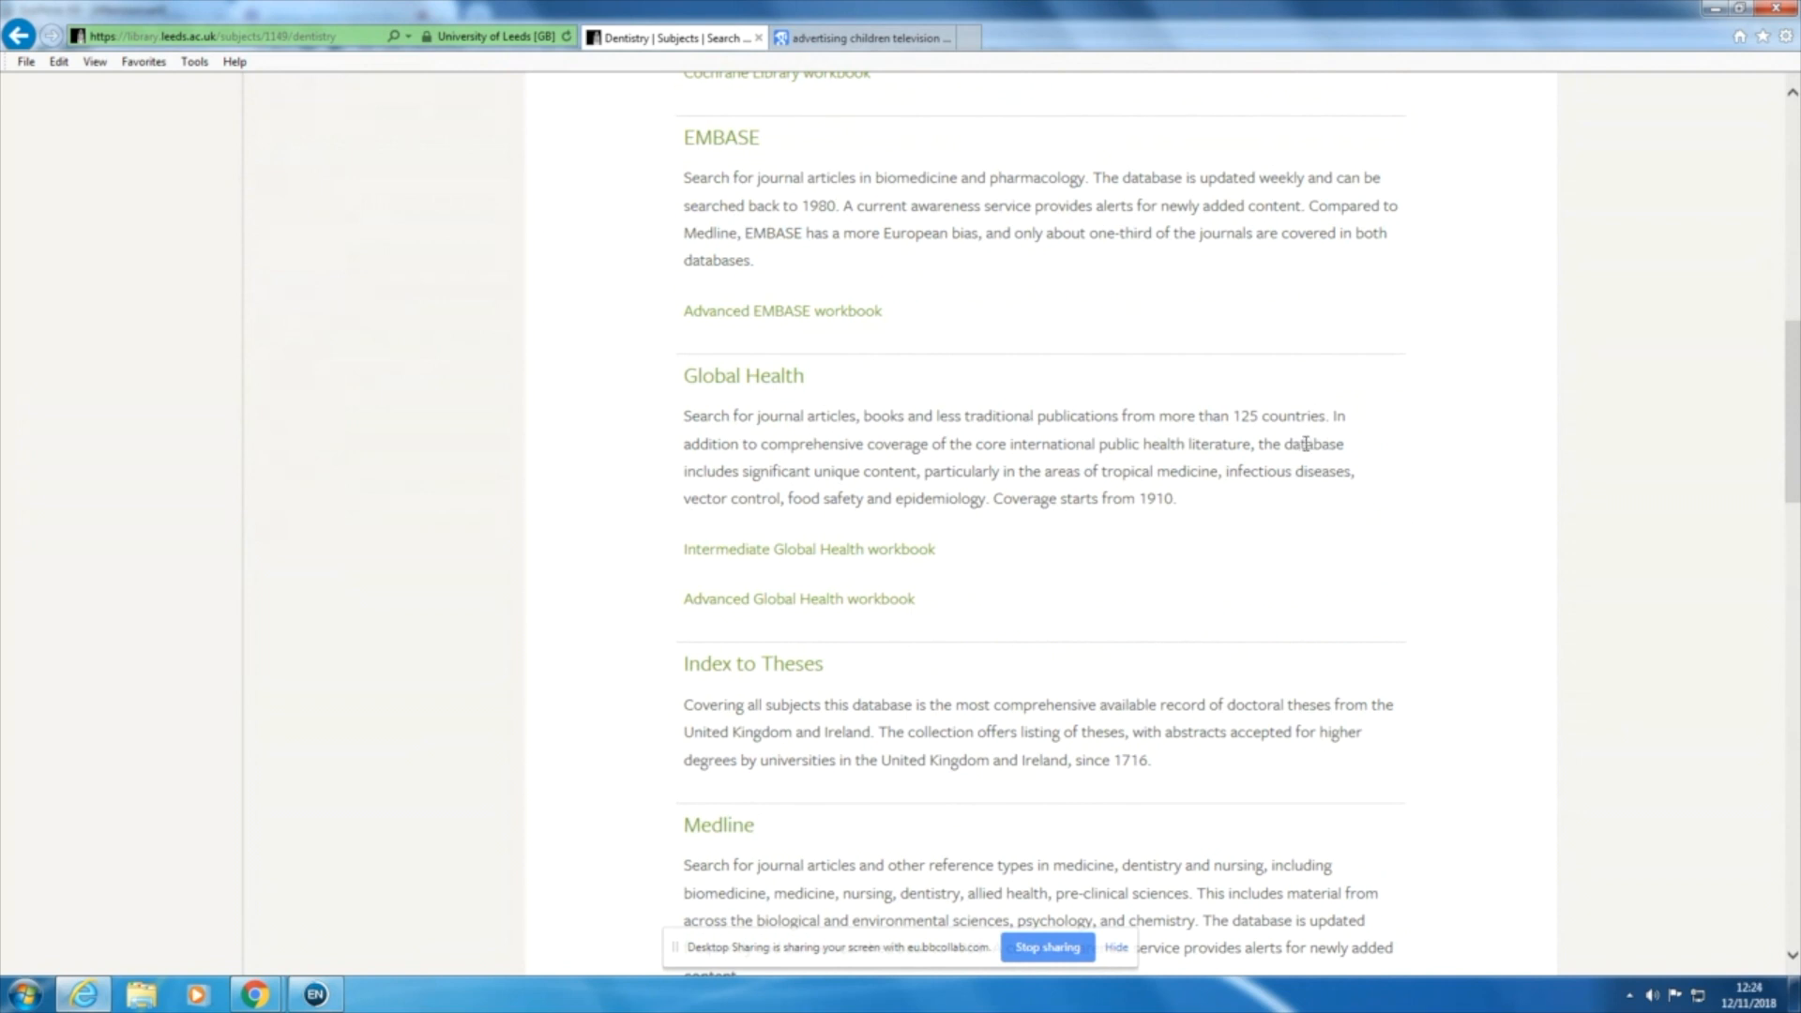
{"action": "scroll", "coordinate": [1306, 444], "scroll_direction": "down", "scroll_amount": 3}
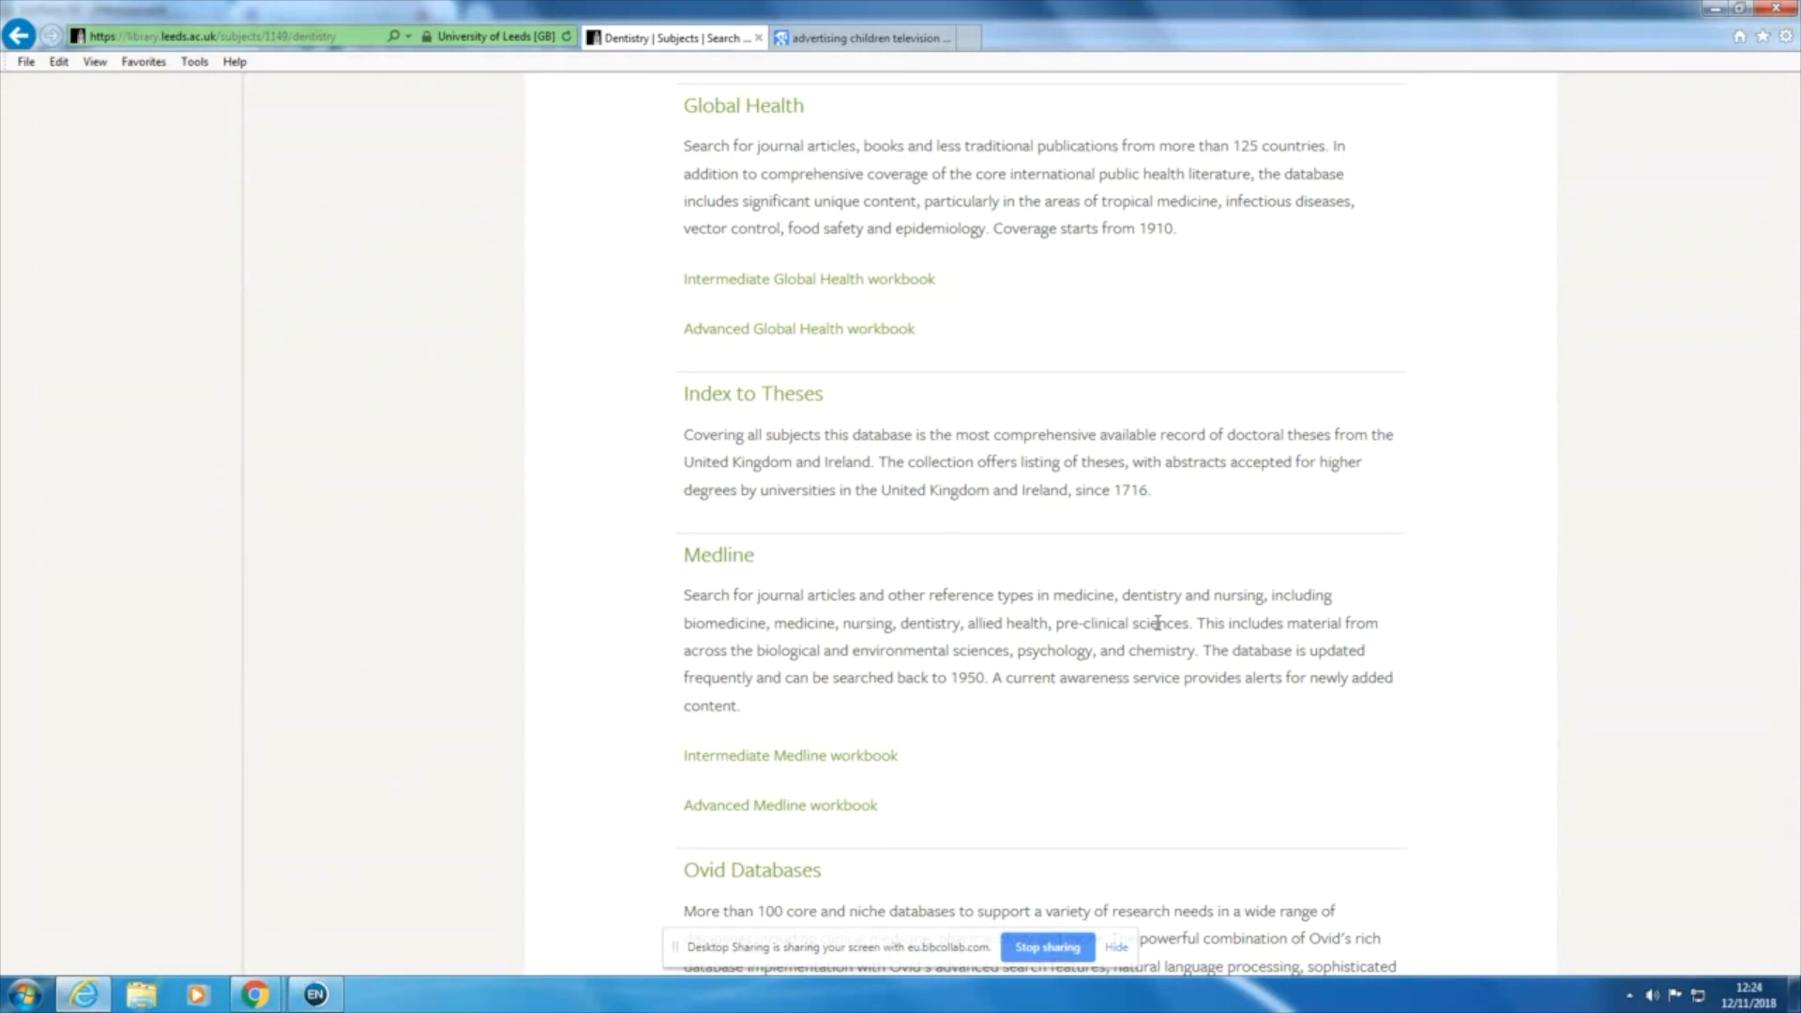
{"action": "scroll", "coordinate": [1158, 622], "scroll_direction": "down", "scroll_amount": 1}
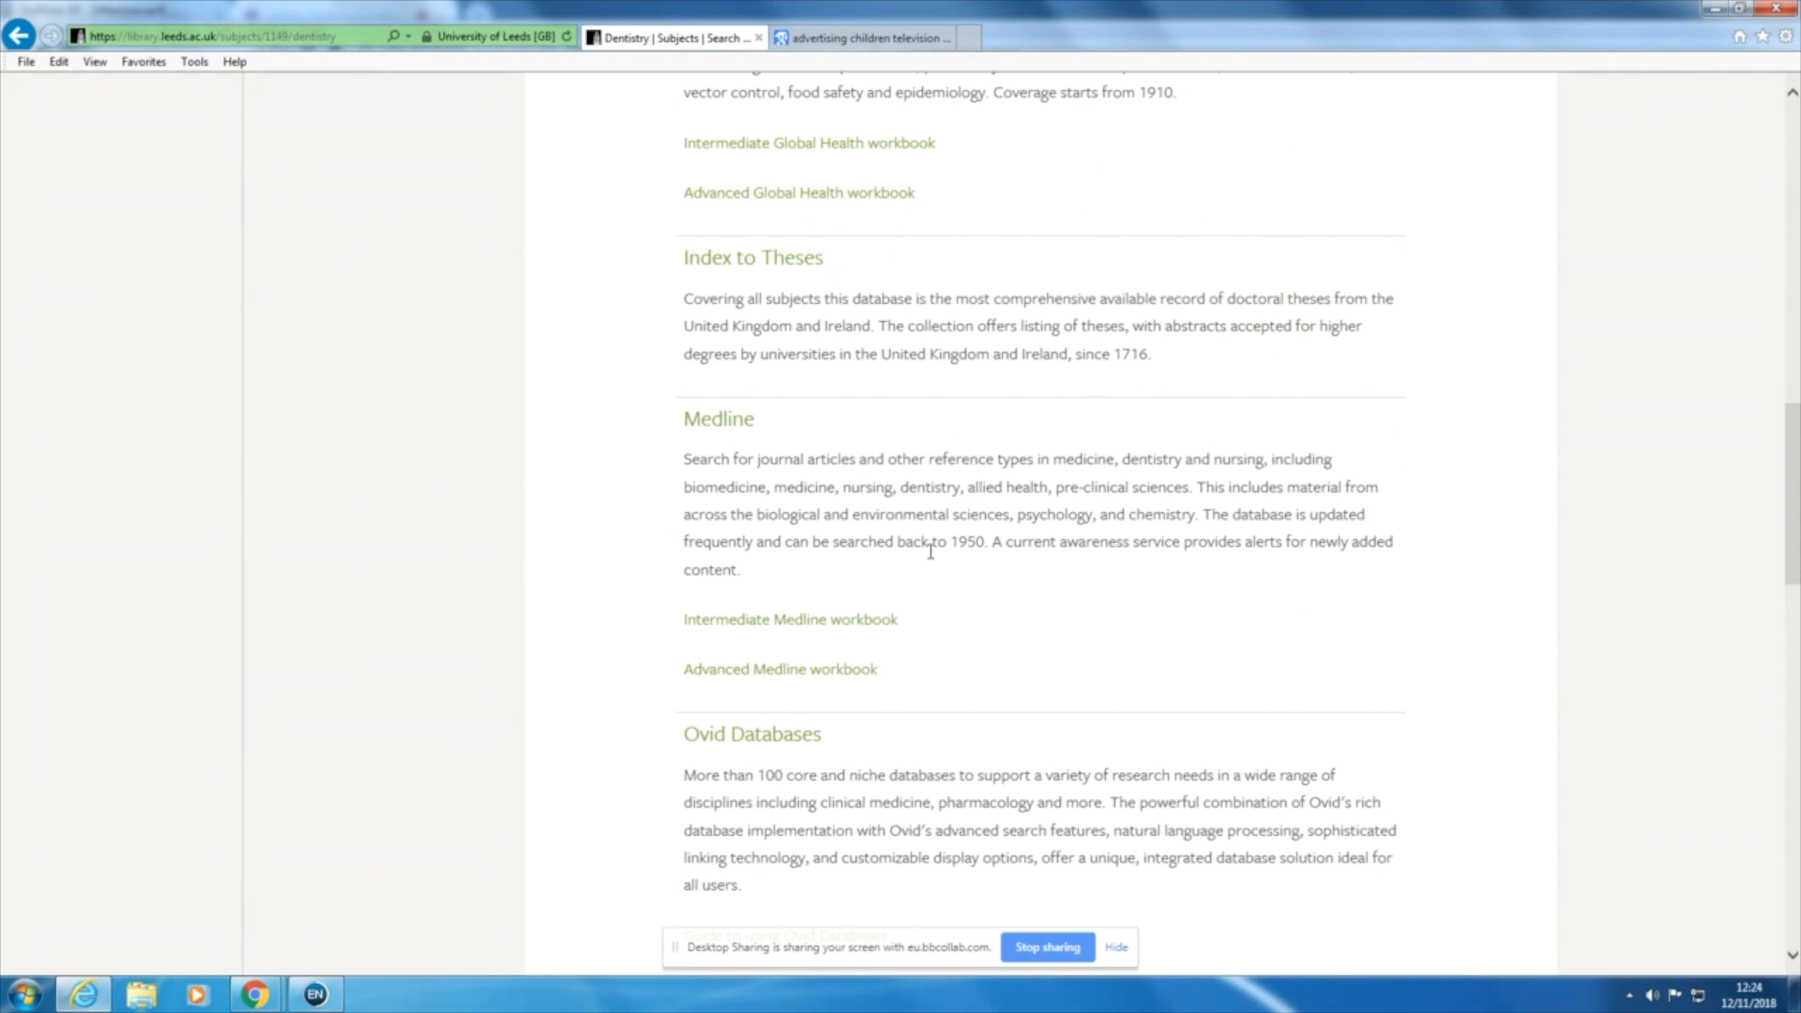
{"action": "scroll", "coordinate": [930, 552], "scroll_direction": "down", "scroll_amount": 2}
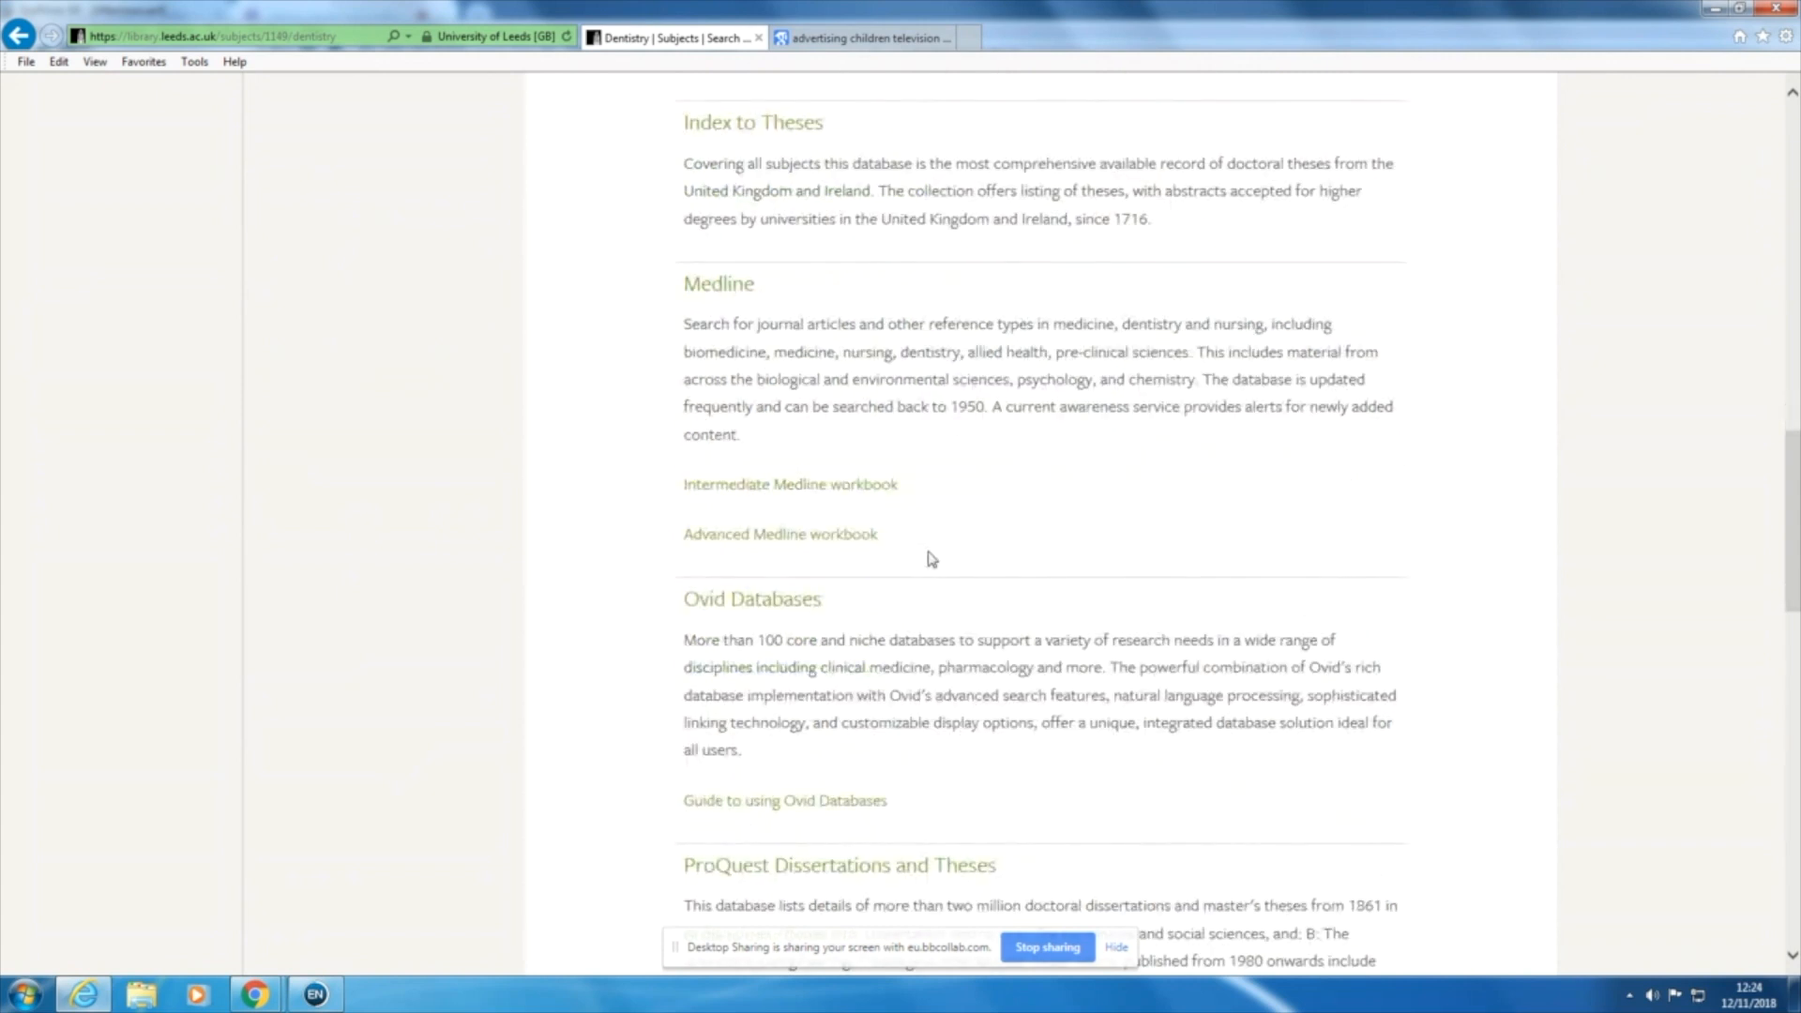
{"action": "scroll", "coordinate": [931, 559], "scroll_direction": "down", "scroll_amount": 10}
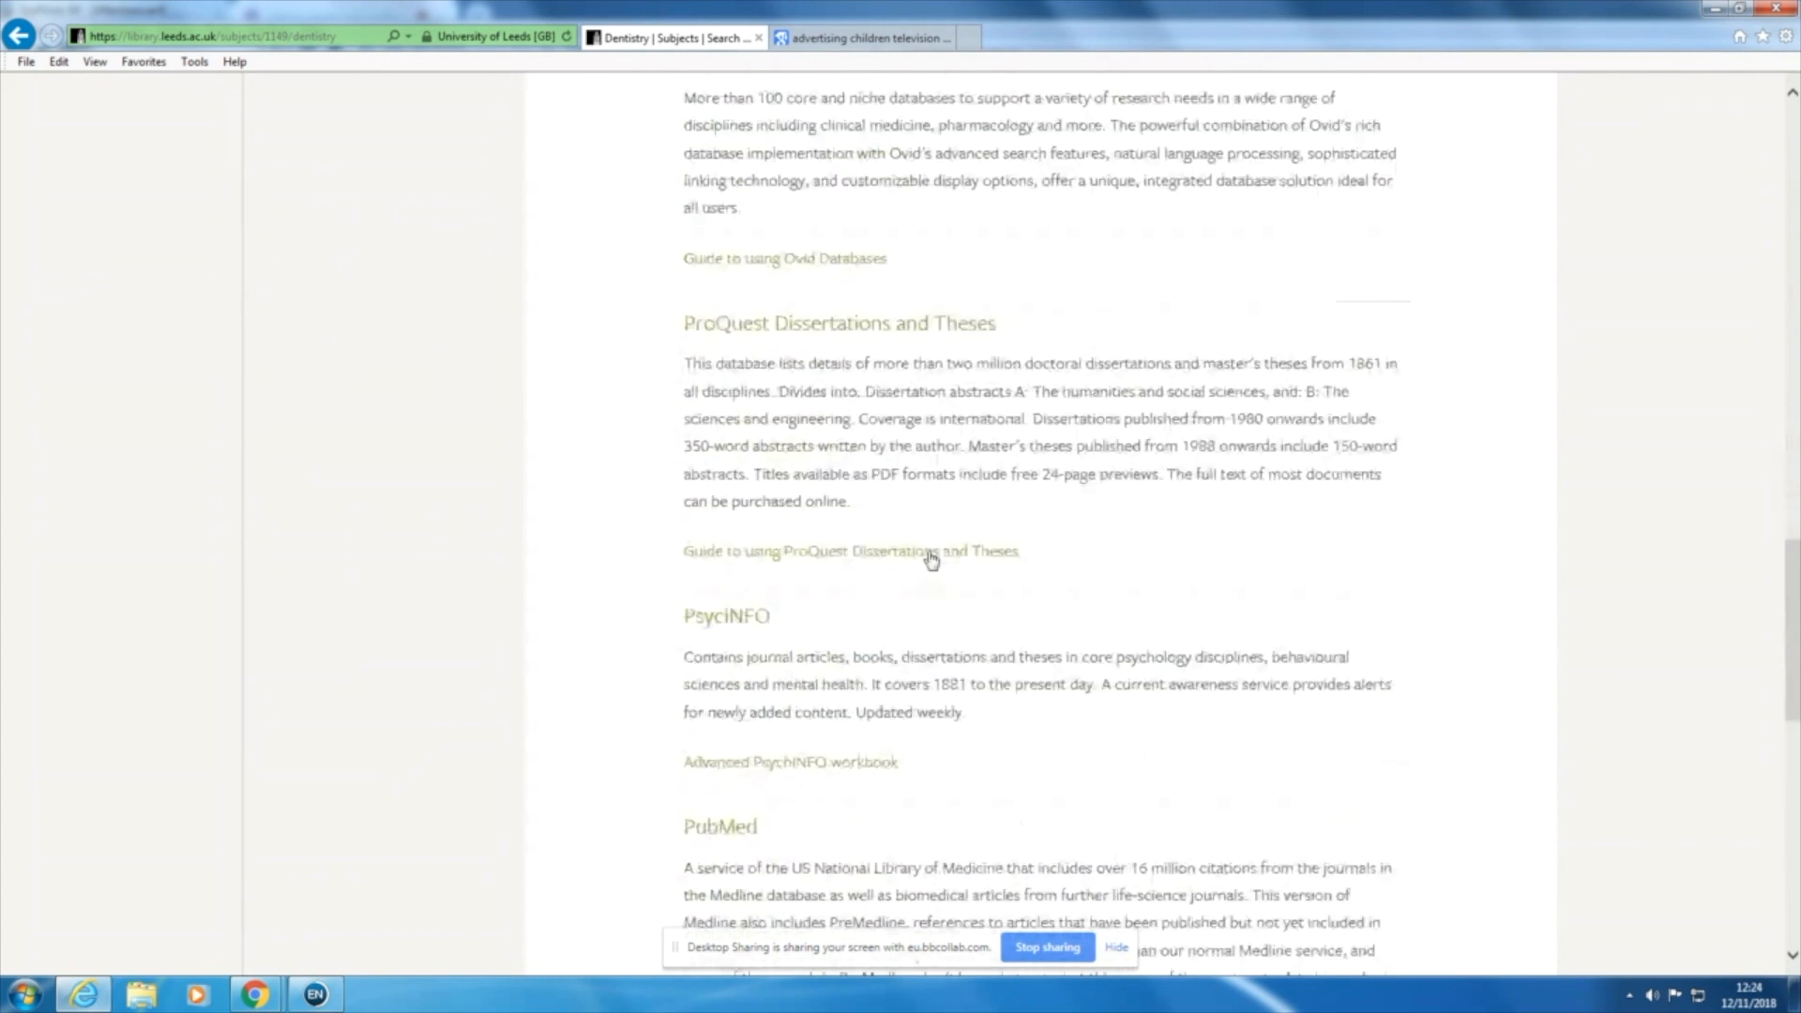
{"action": "scroll", "coordinate": [930, 553], "scroll_direction": "down", "scroll_amount": 14}
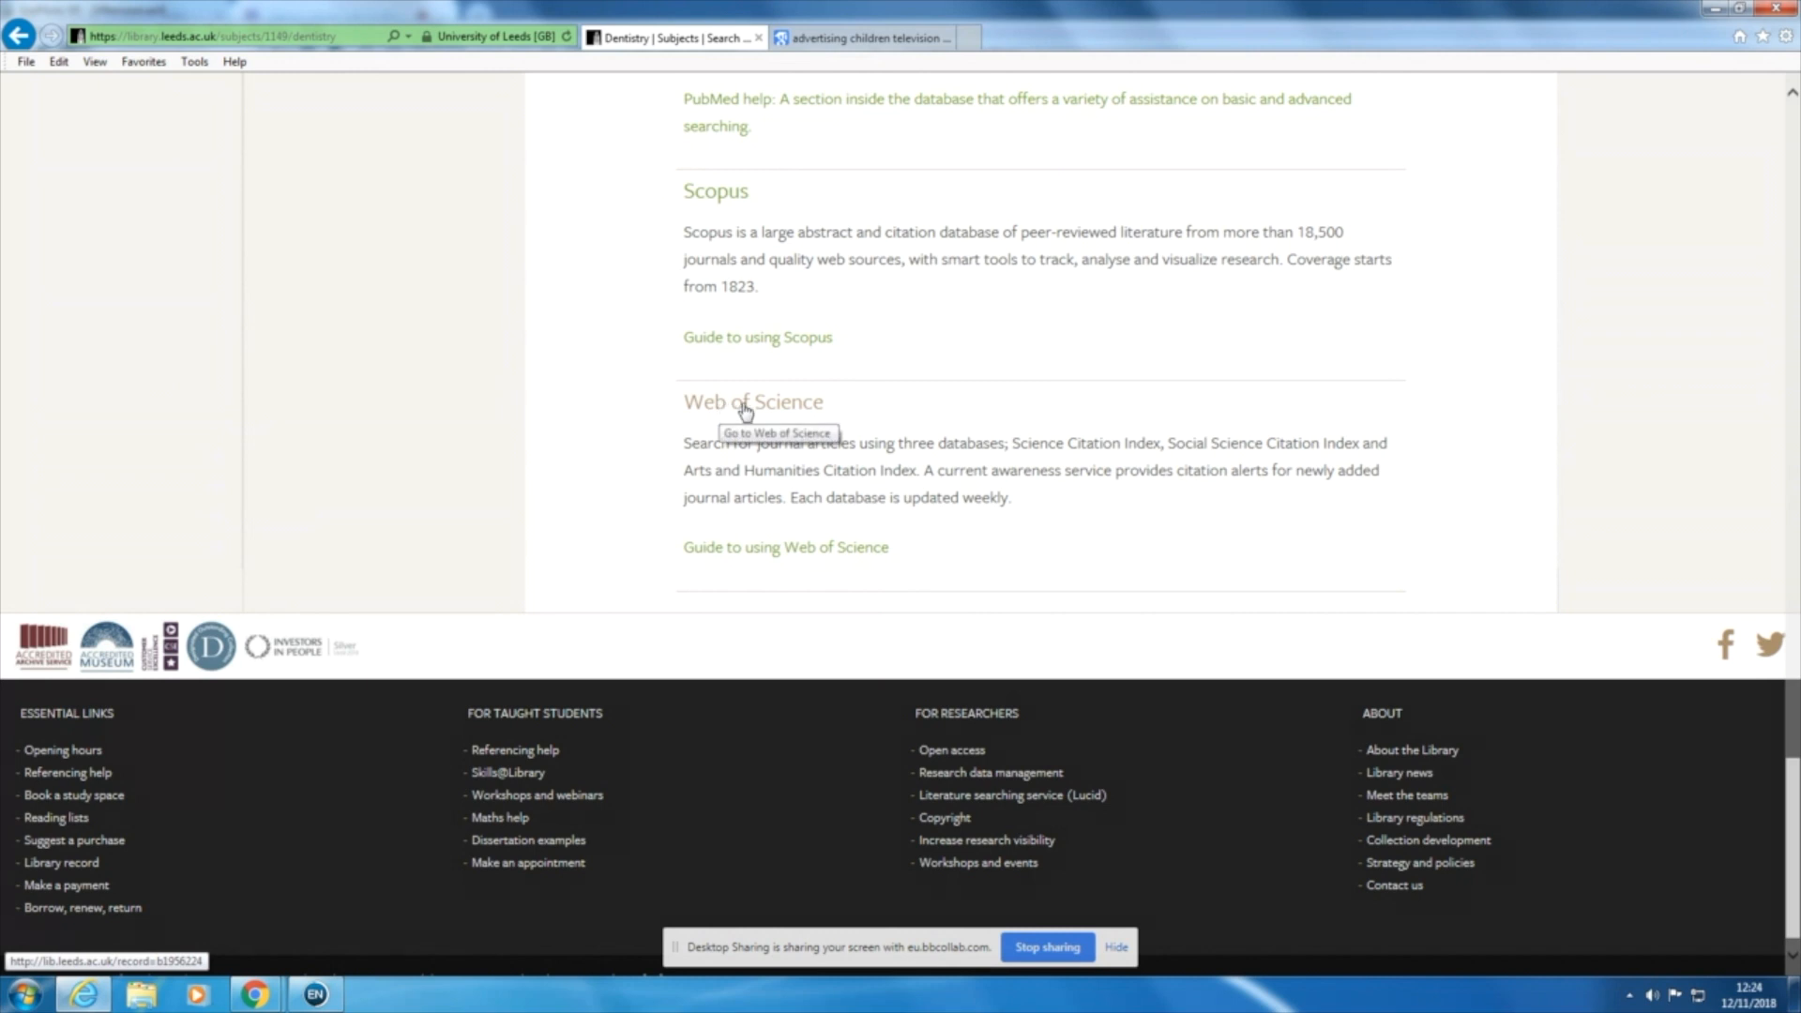
Step: Open Web of Science through its library catalogue record and search the Core Collection by topic for "television and advertising and children"
{"action": "left_click", "coordinate": [747, 408]}
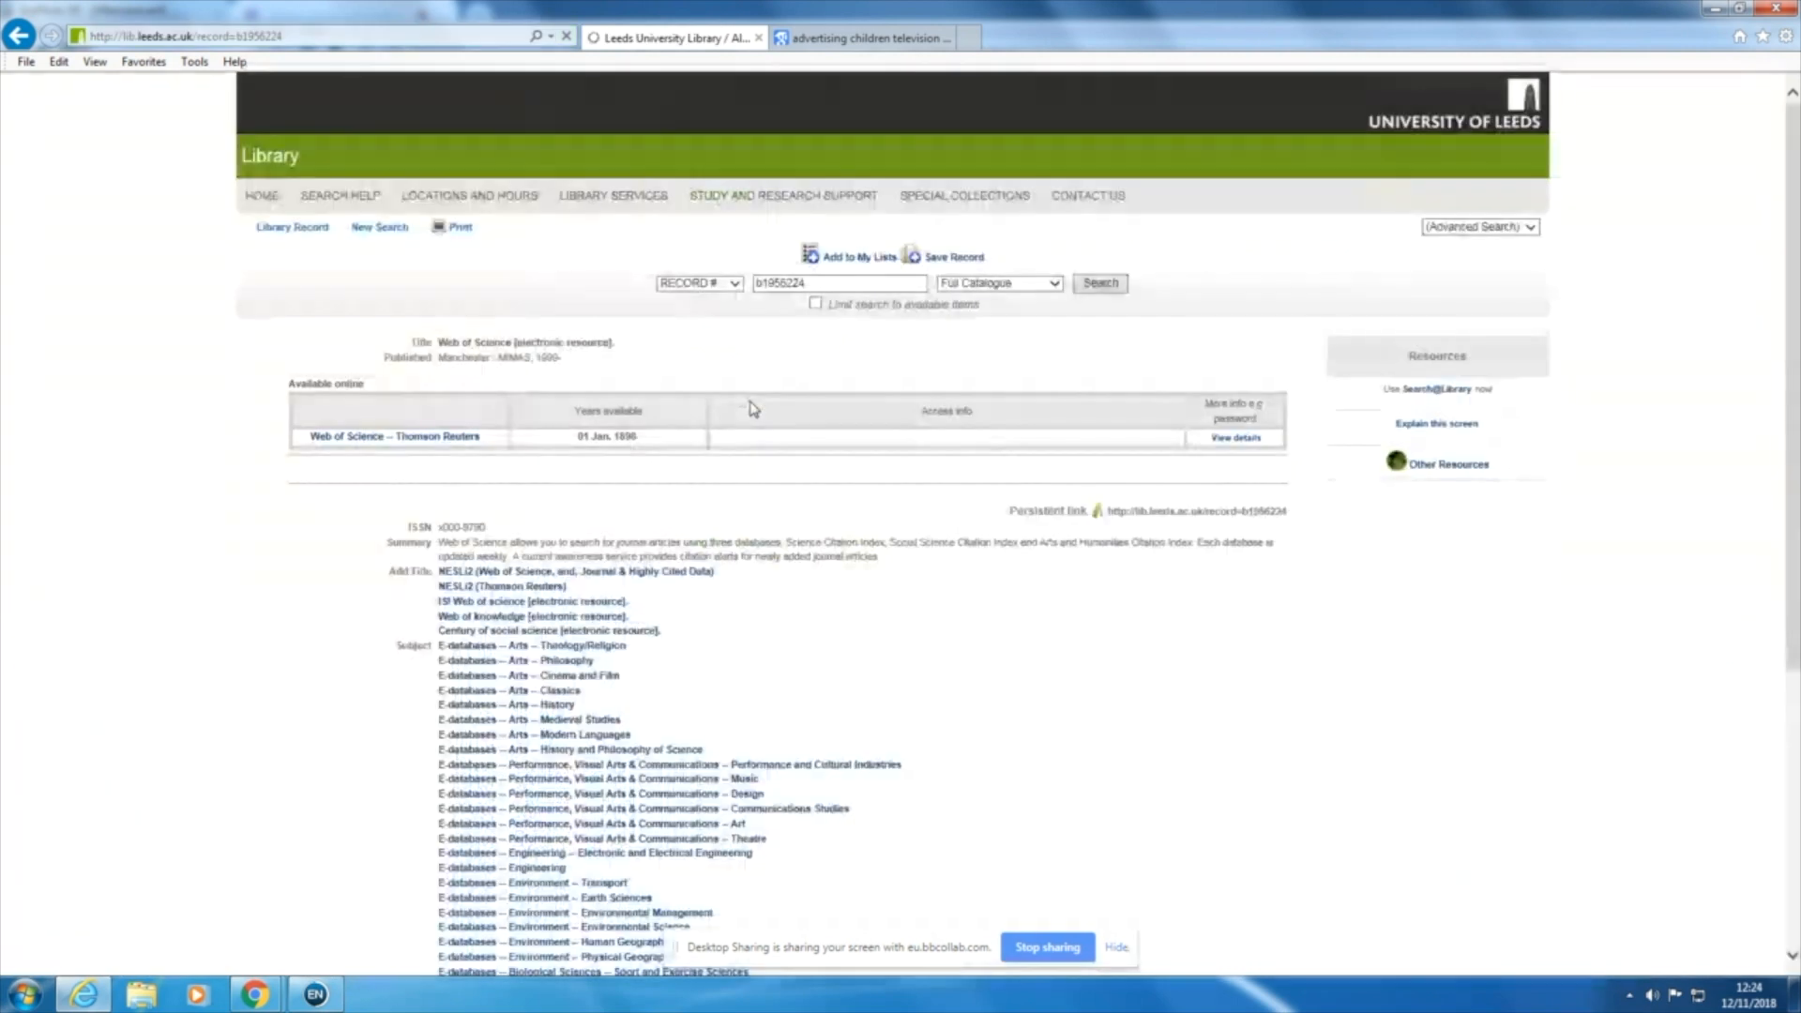
{"action": "left_click", "coordinate": [377, 439]}
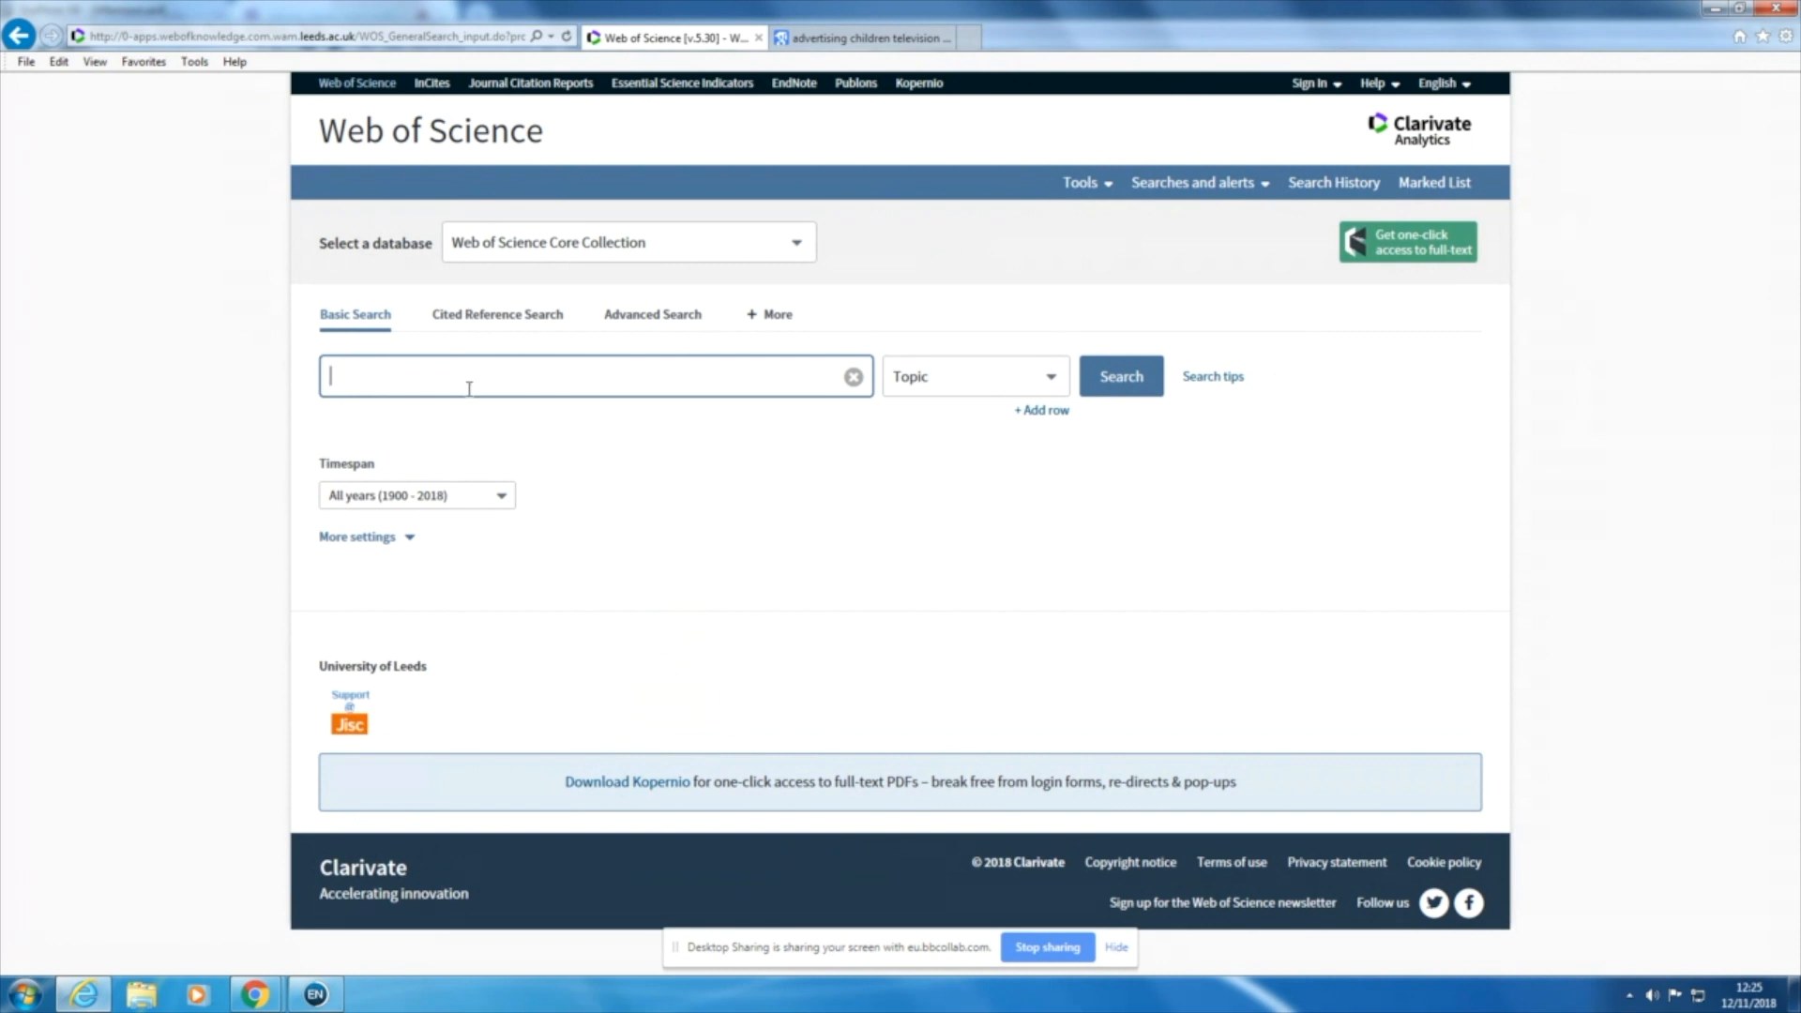
{"action": "type", "text": "television and advertising and child"}
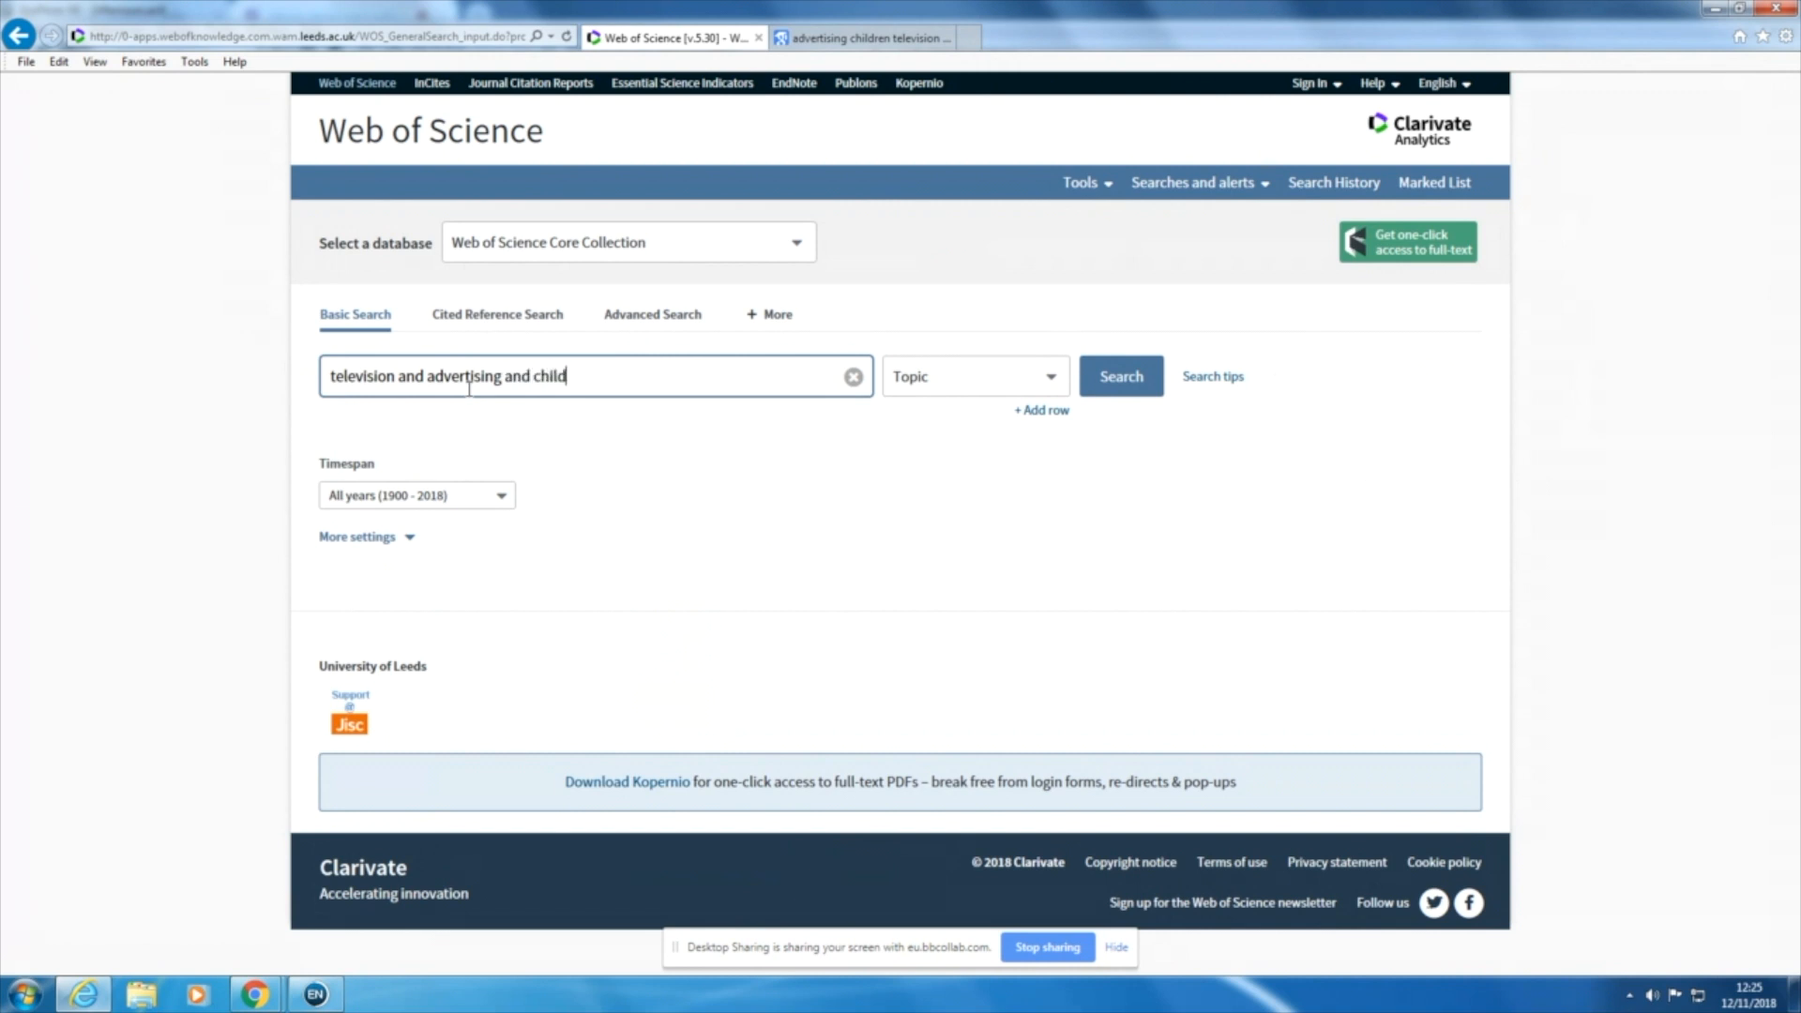
{"action": "type", "text": "ren"}
{"action": "key", "text": "Return"}
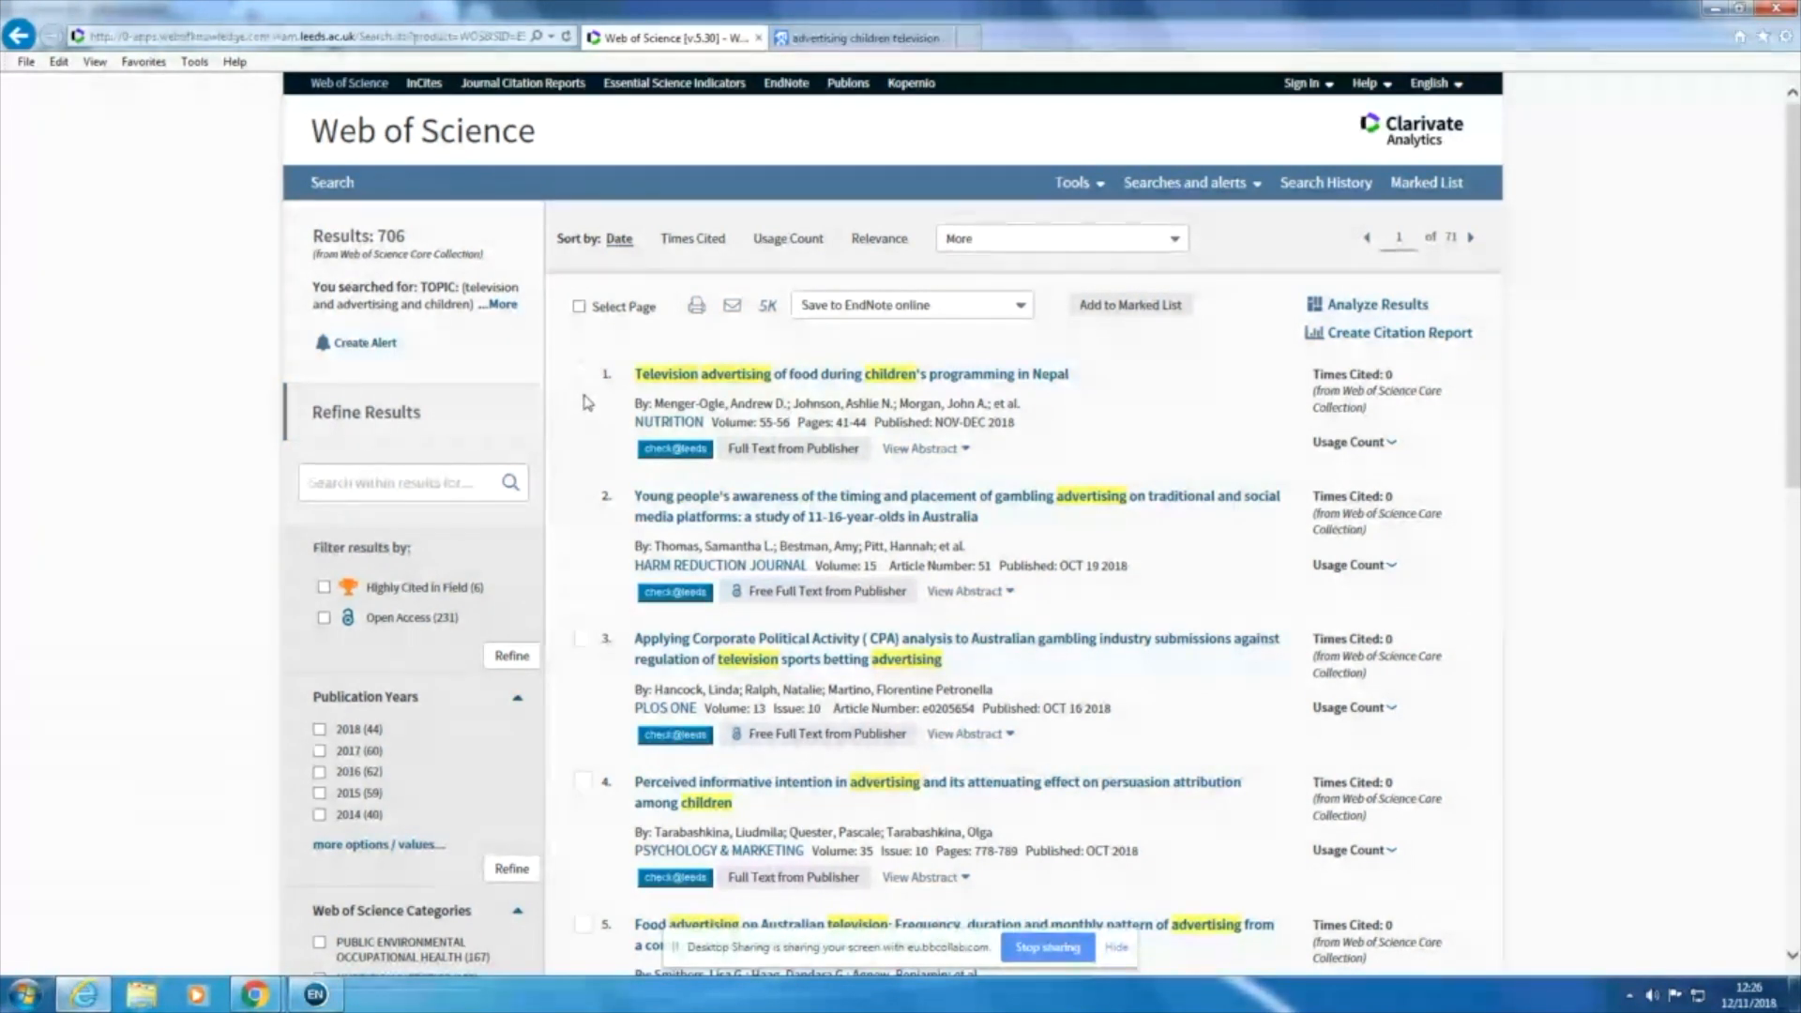
Step: Send the first three Web of Science results to EndNote desktop with author, title, source and abstract, and display all references in the library
{"action": "scroll", "coordinate": [588, 404], "scroll_direction": "down", "scroll_amount": 1}
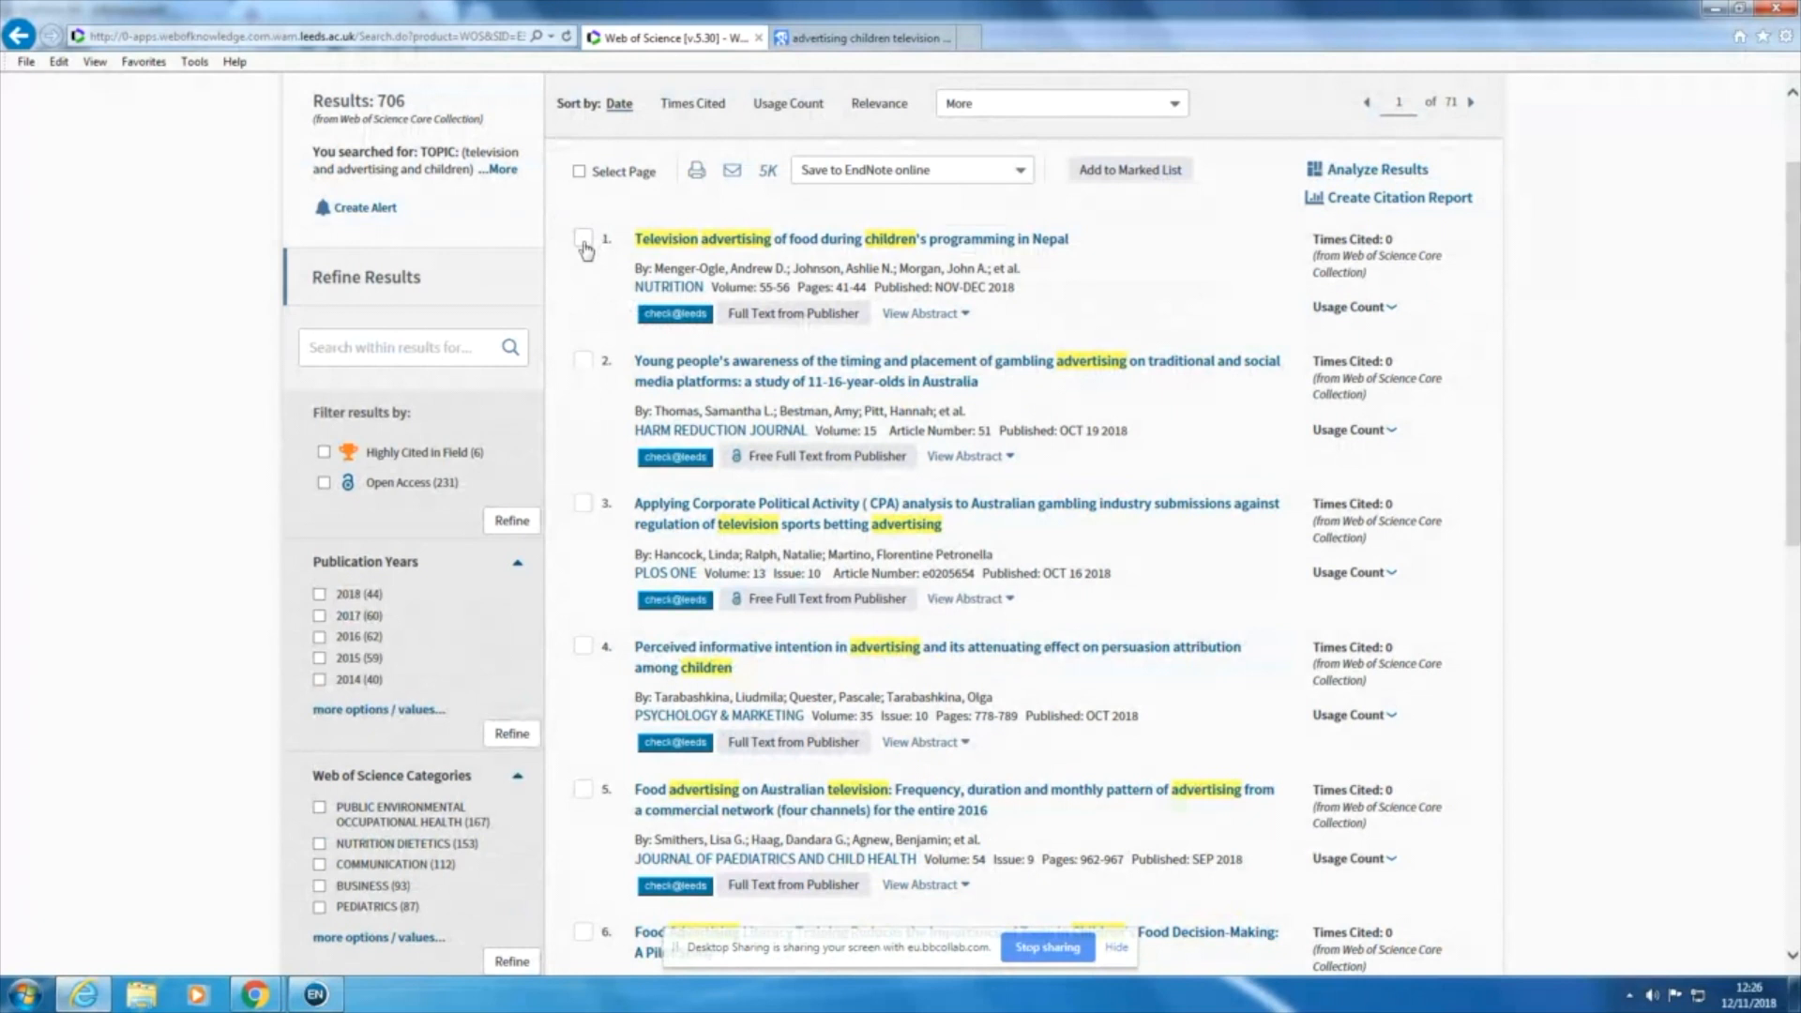
{"action": "left_click", "coordinate": [584, 242]}
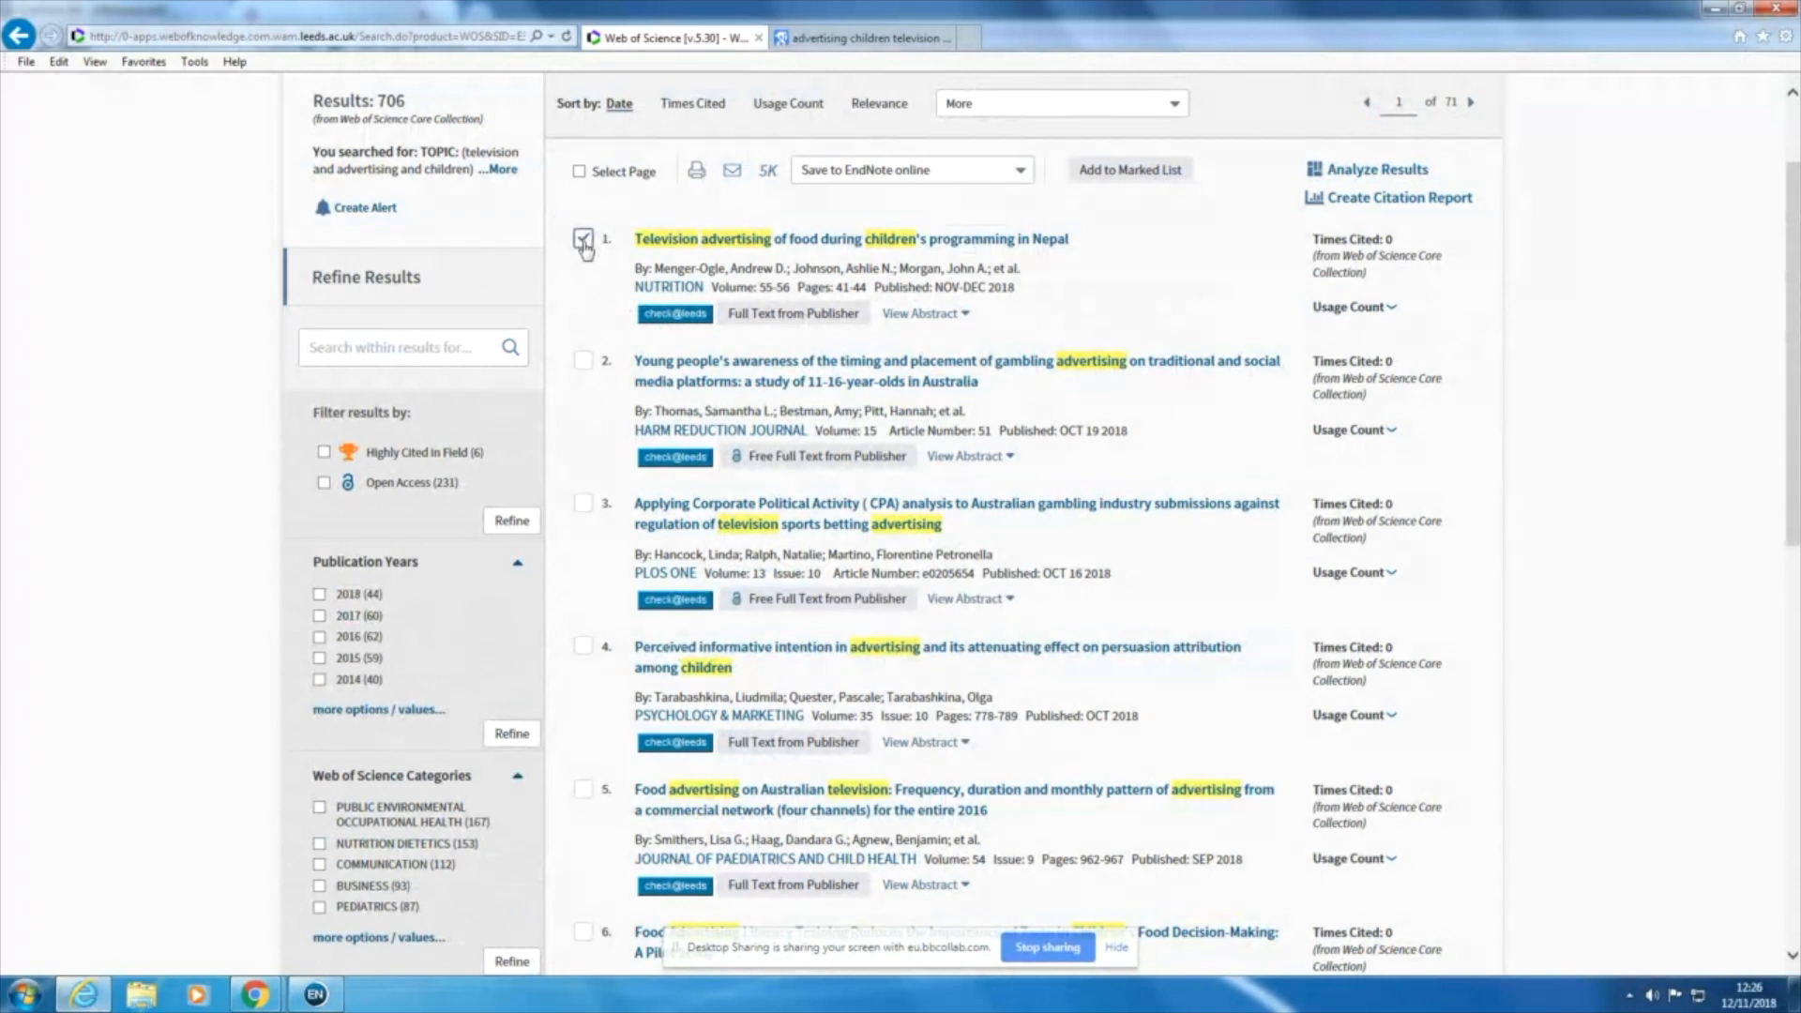
{"action": "left_click", "coordinate": [585, 364]}
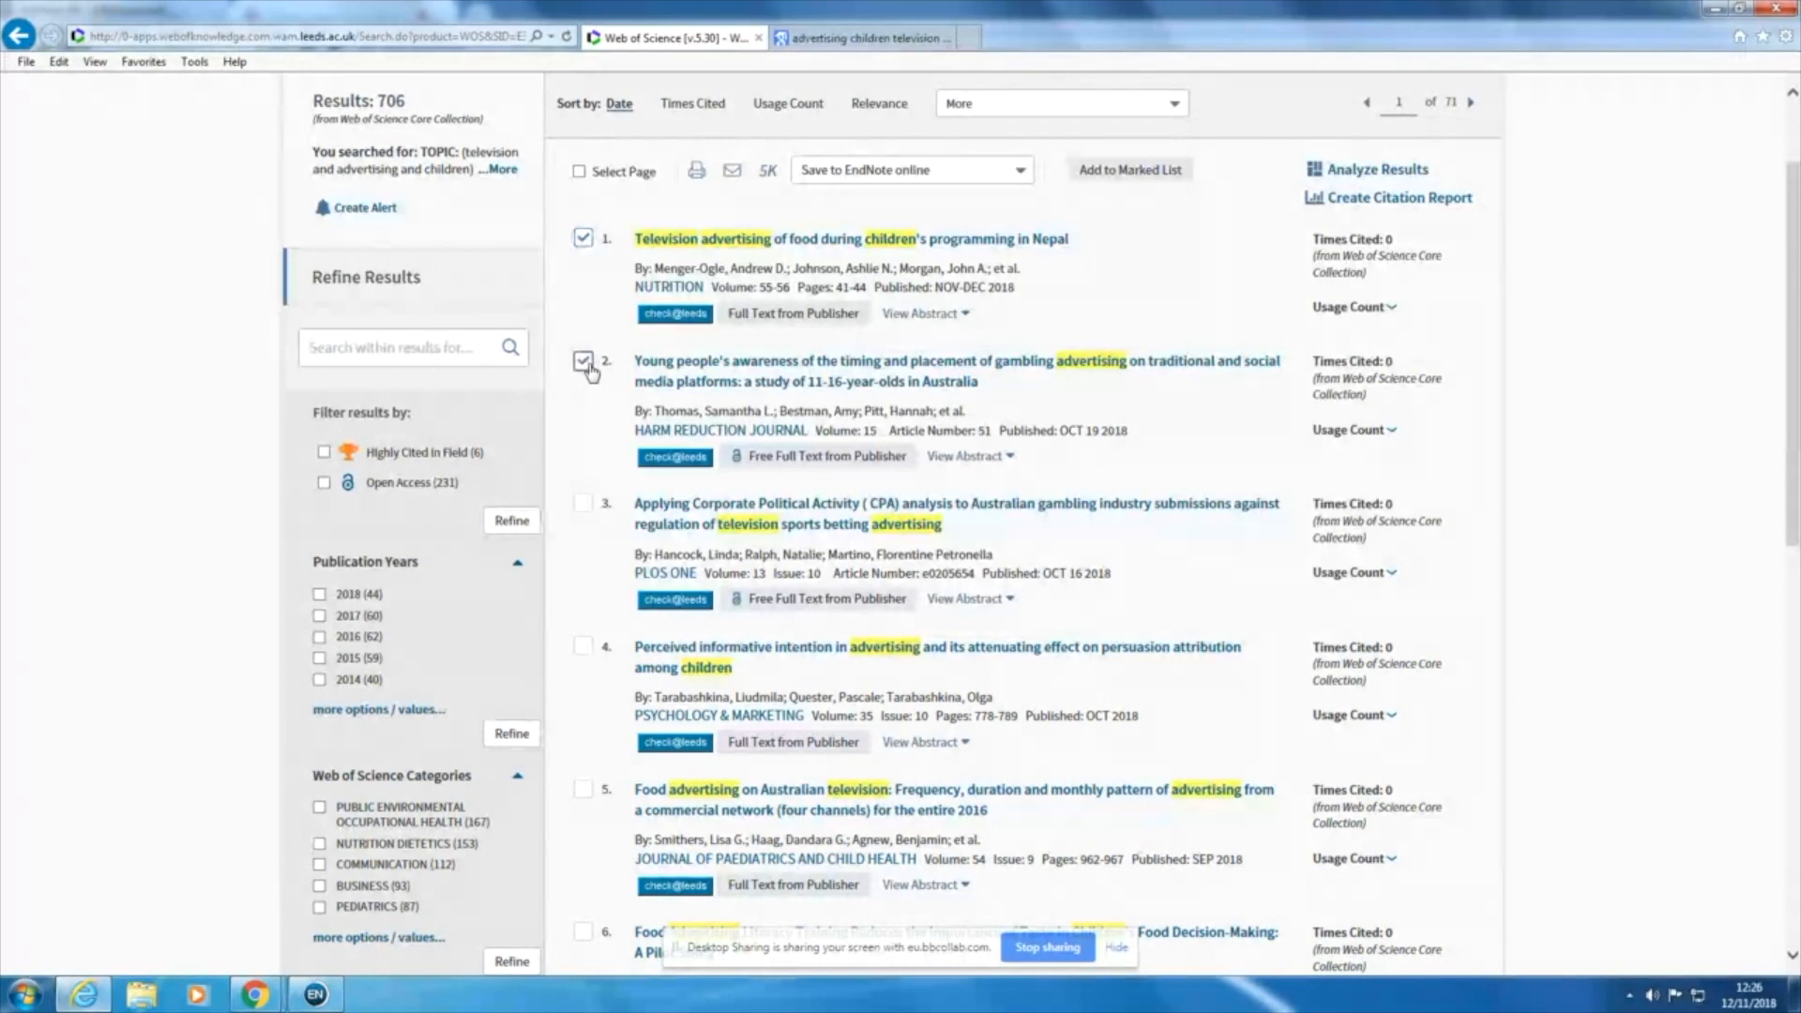
{"action": "left_click", "coordinate": [587, 511]}
{"action": "left_click", "coordinate": [1021, 172]}
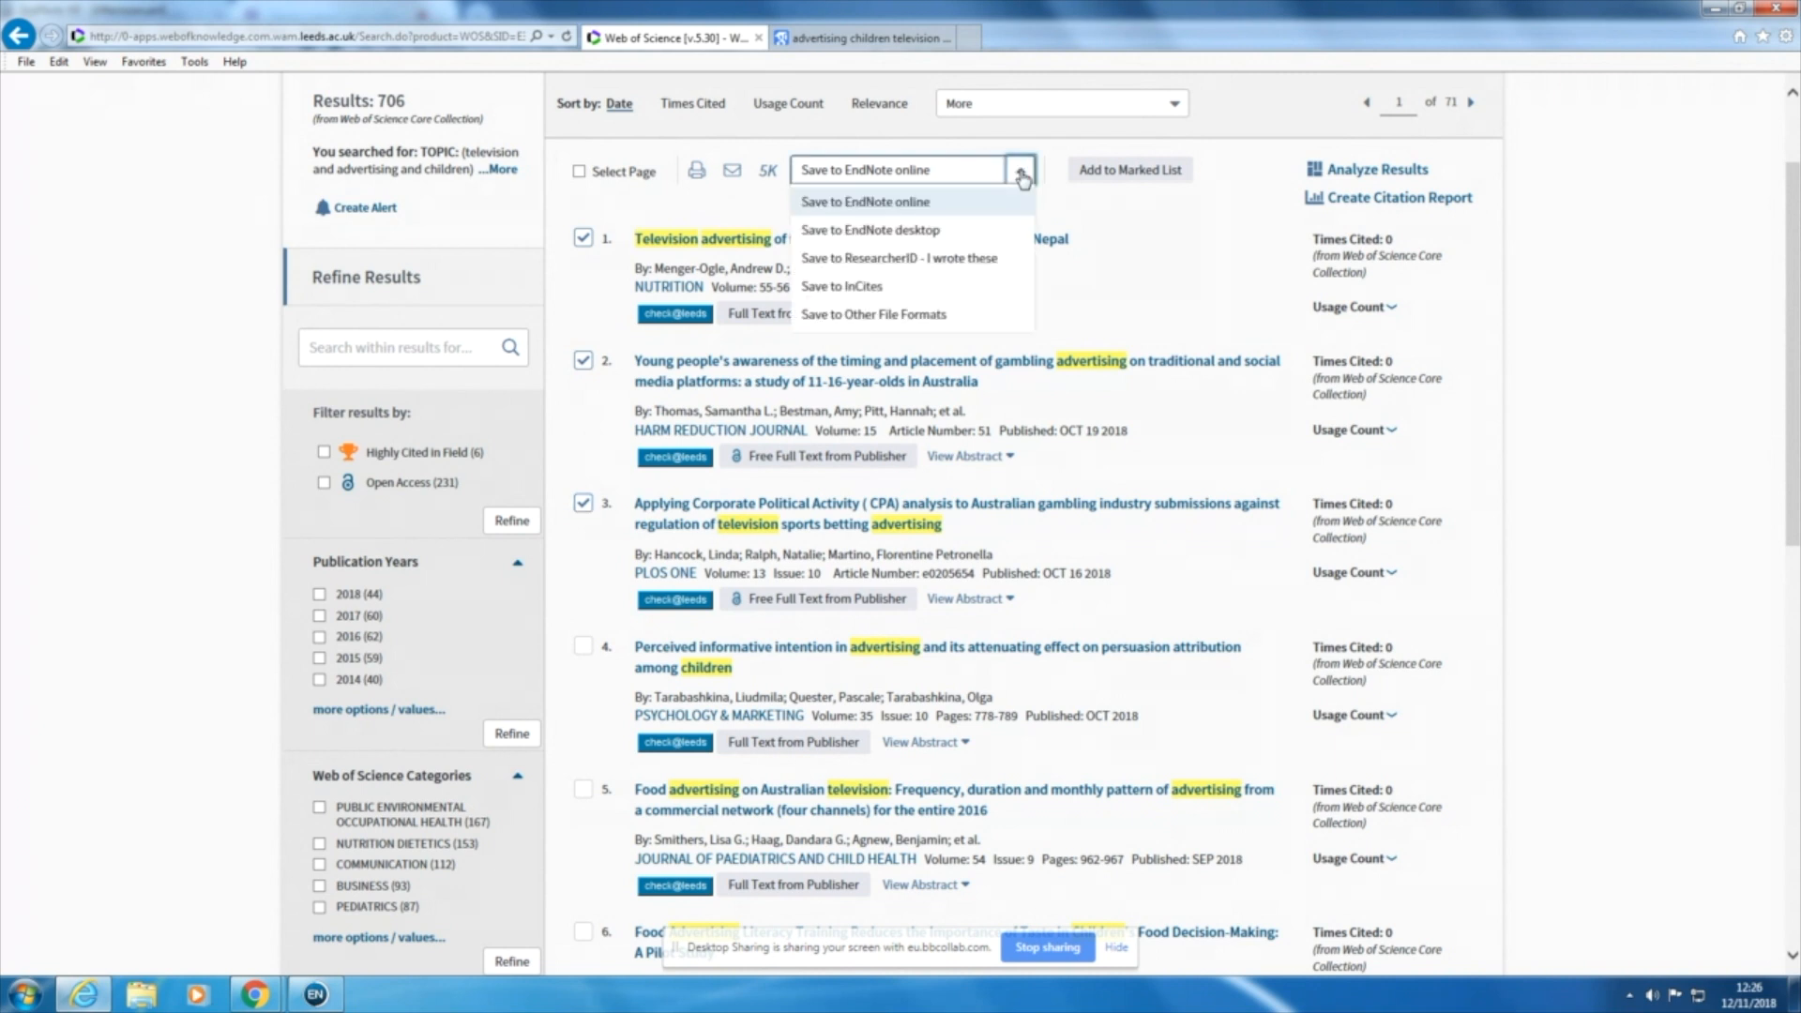
{"action": "left_click", "coordinate": [911, 235]}
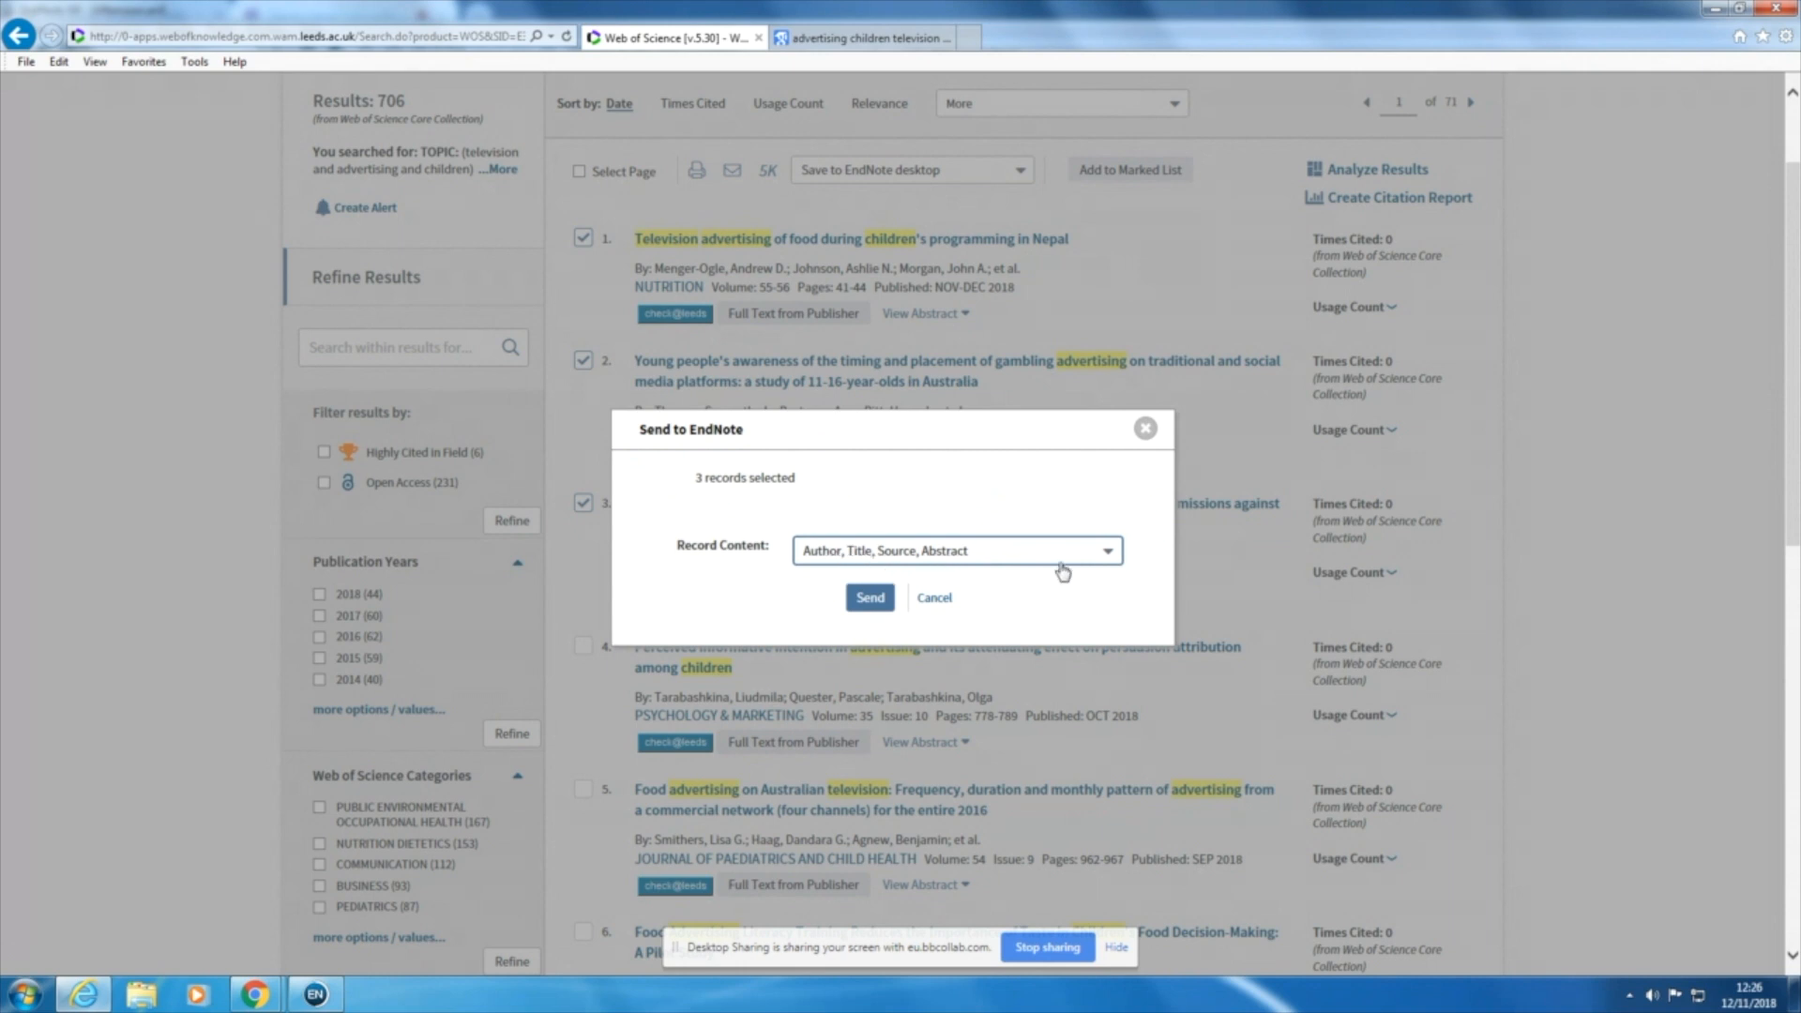
{"action": "left_click", "coordinate": [1111, 556]}
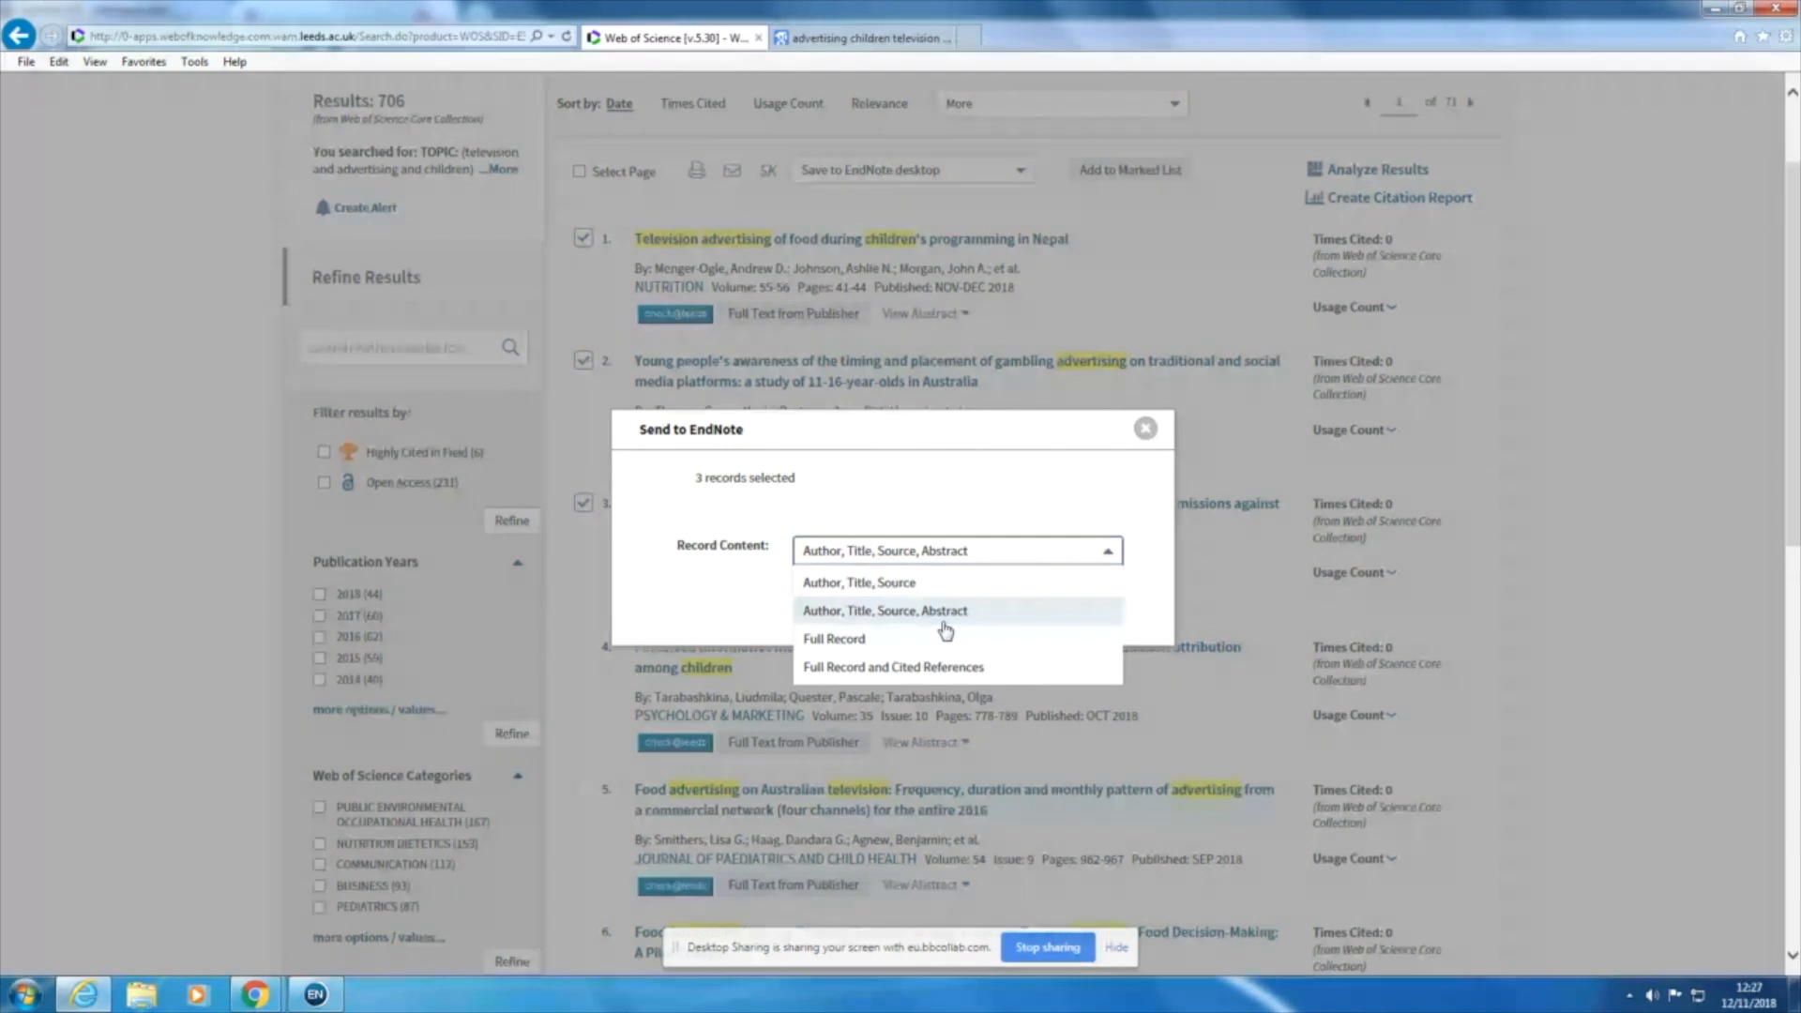
{"action": "left_click", "coordinate": [967, 527]}
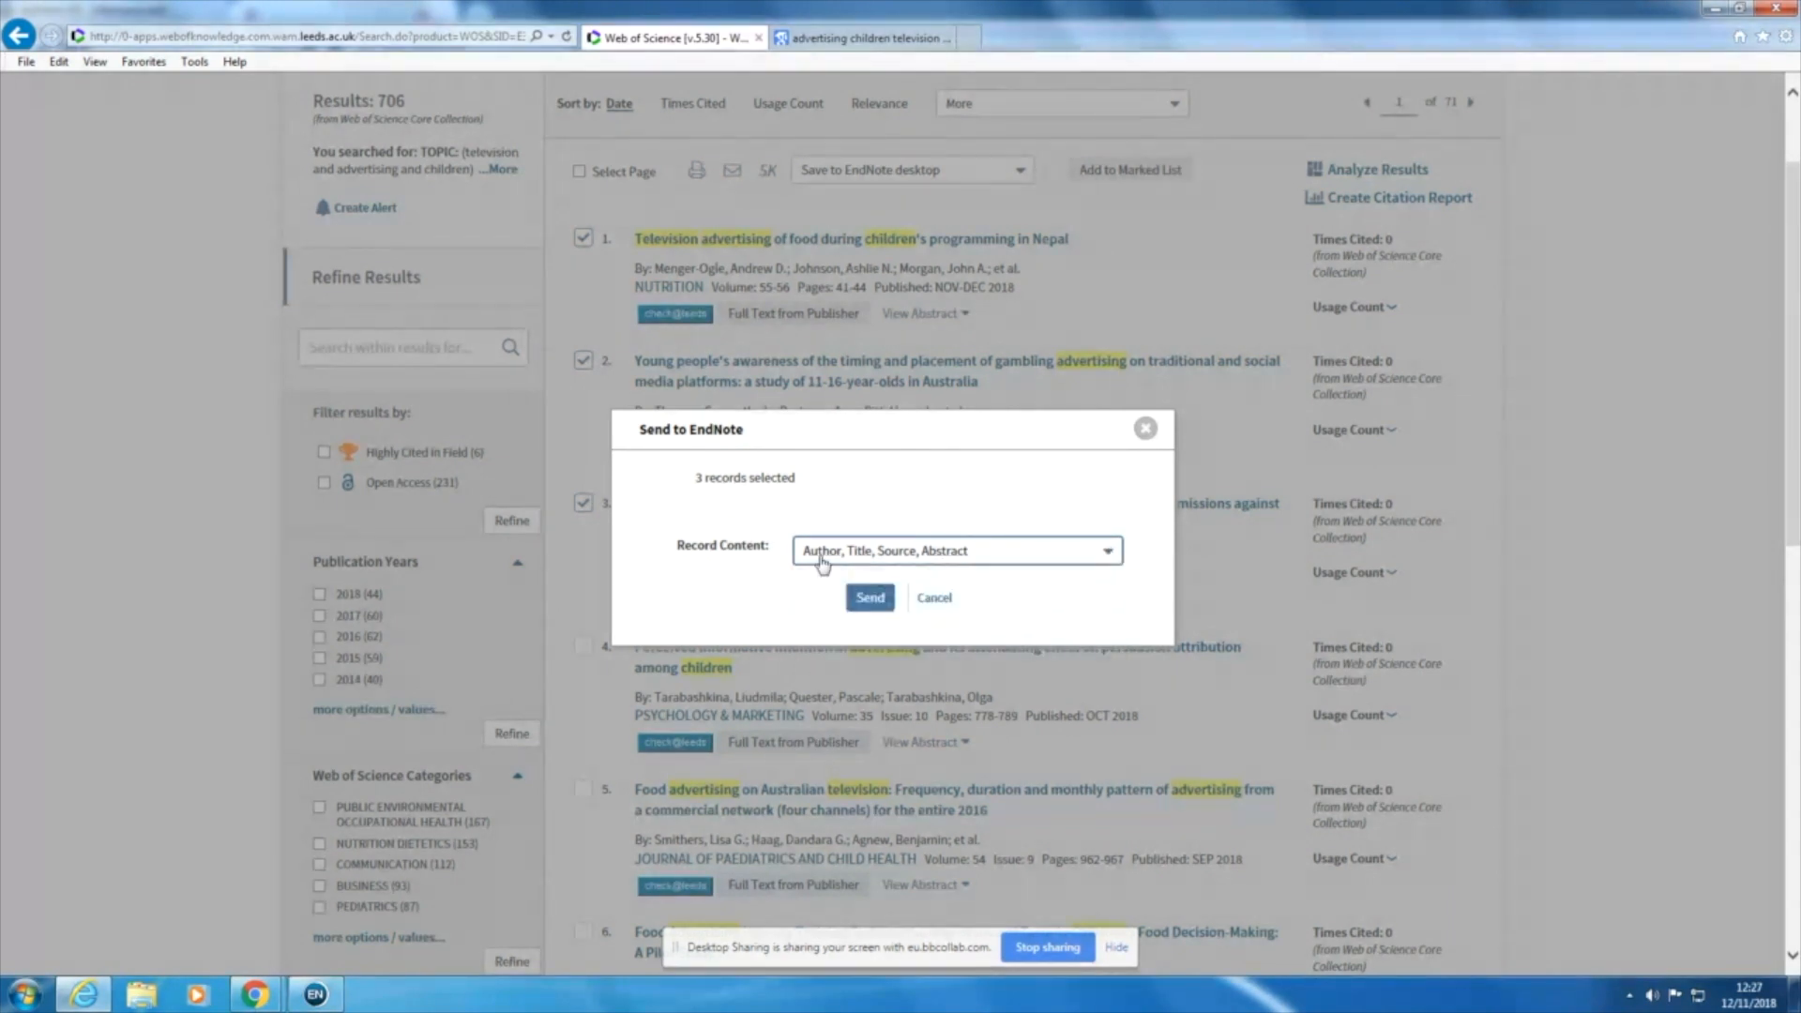
{"action": "left_click", "coordinate": [871, 598]}
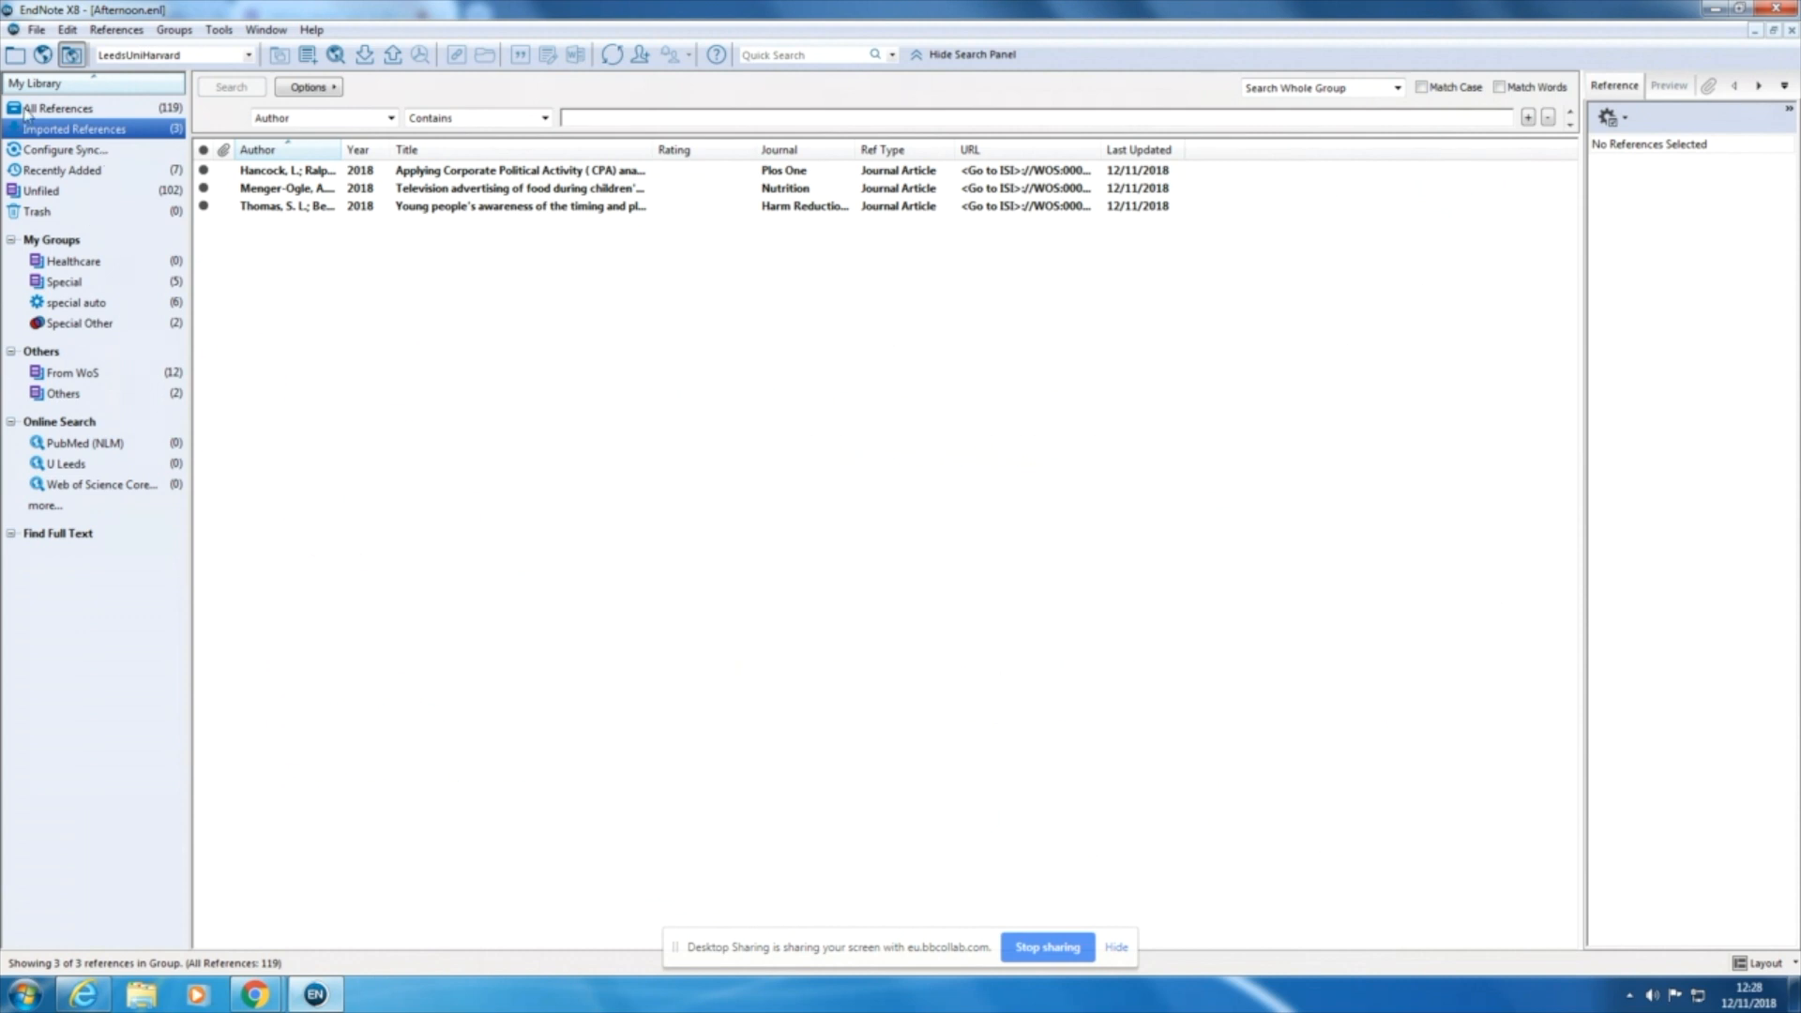
{"action": "left_click", "coordinate": [72, 111]}
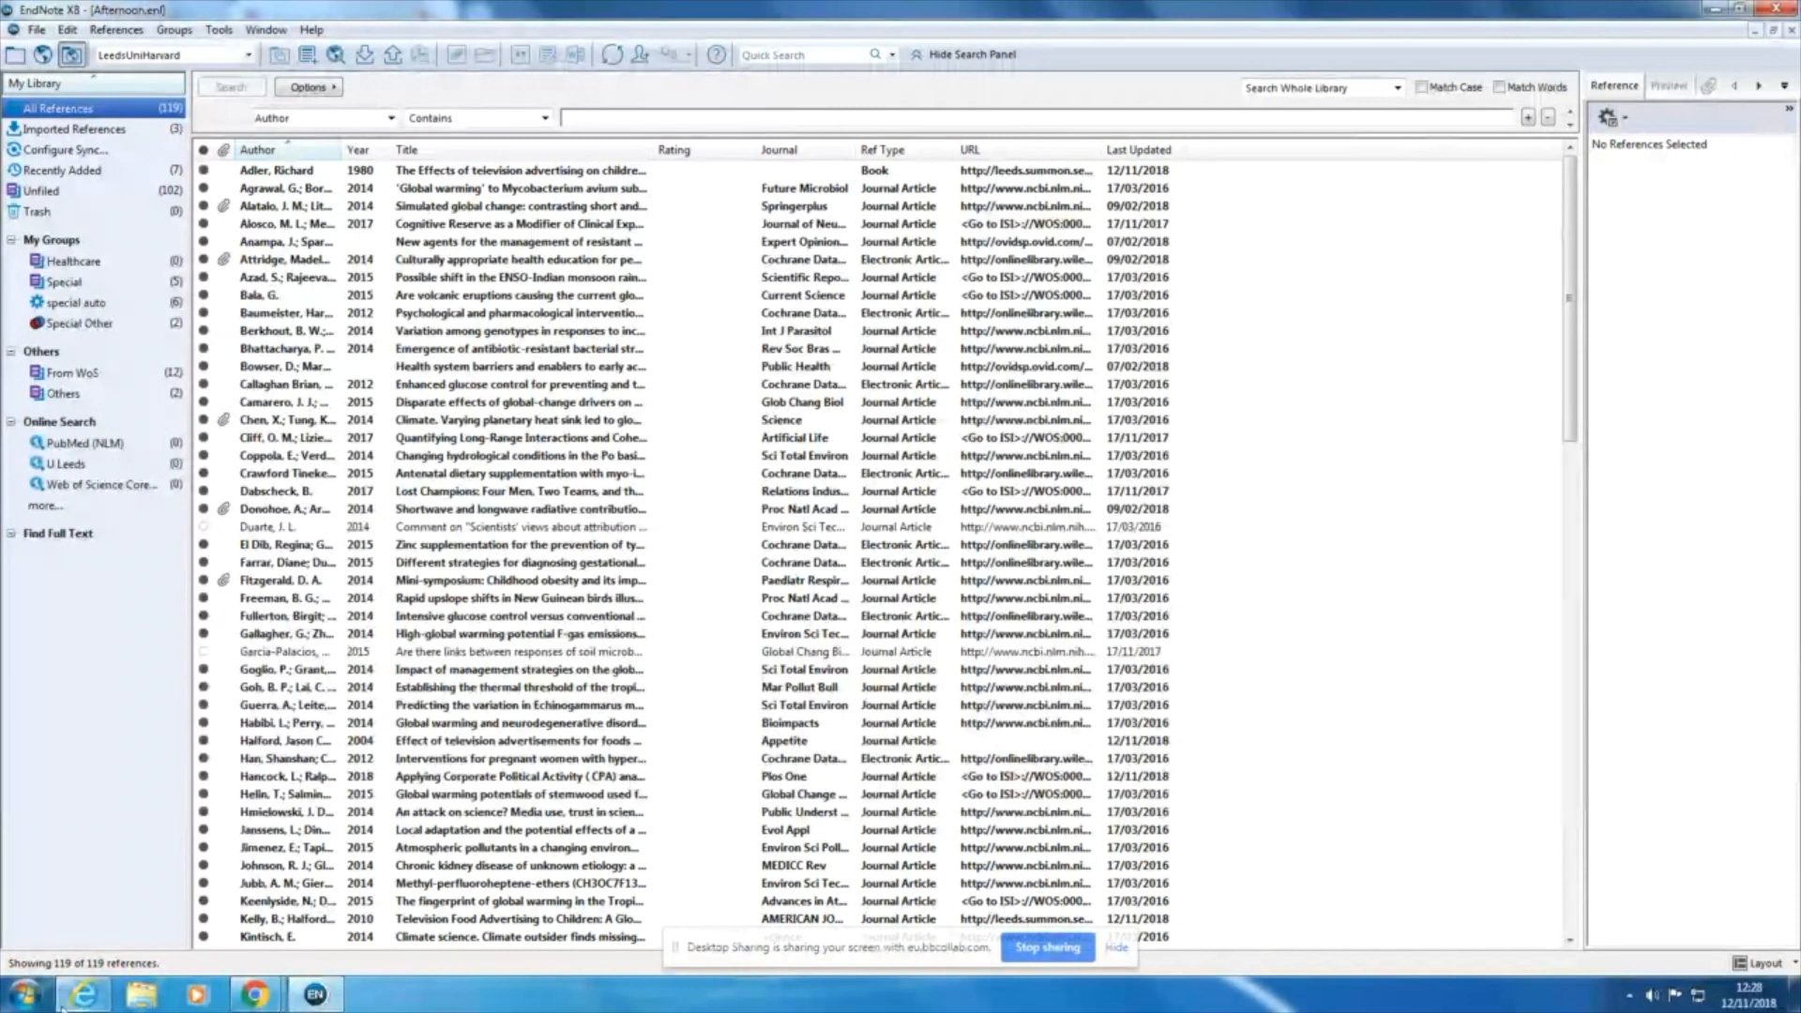
Step: Create a blank document in Word and write "This is an important point" in it
{"action": "left_click", "coordinate": [25, 996]}
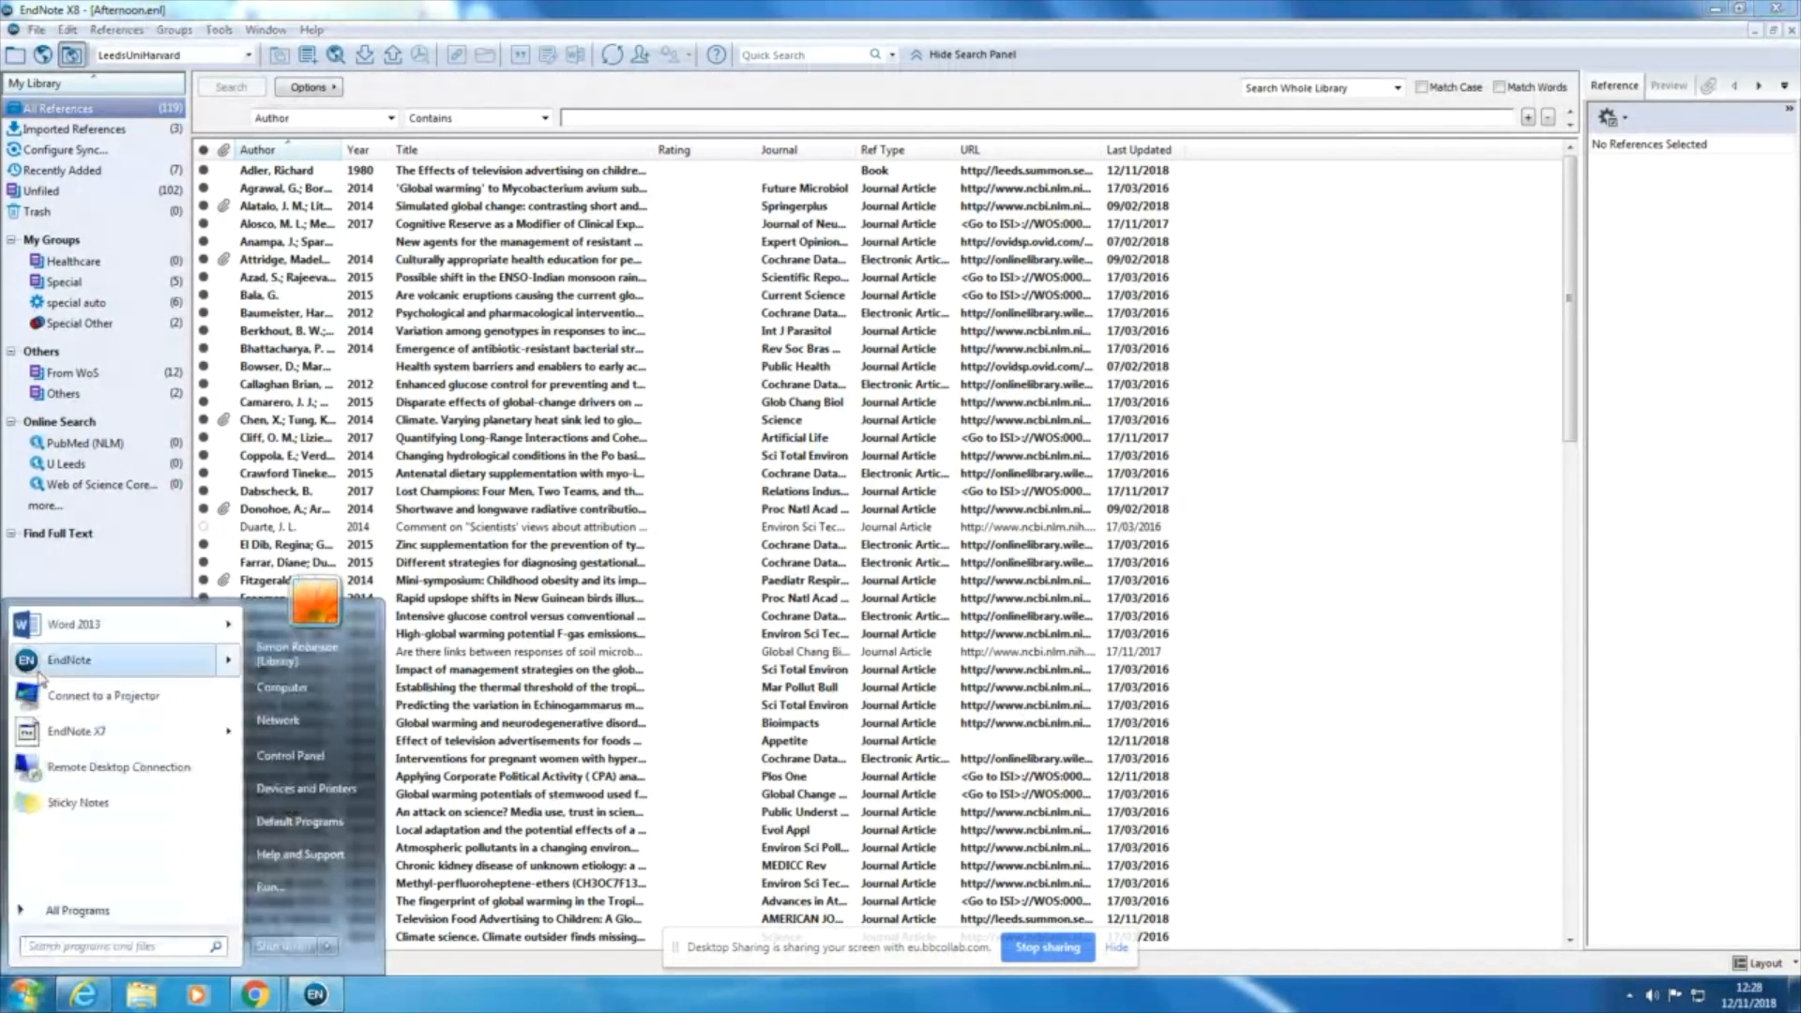
{"action": "left_click", "coordinate": [66, 630]}
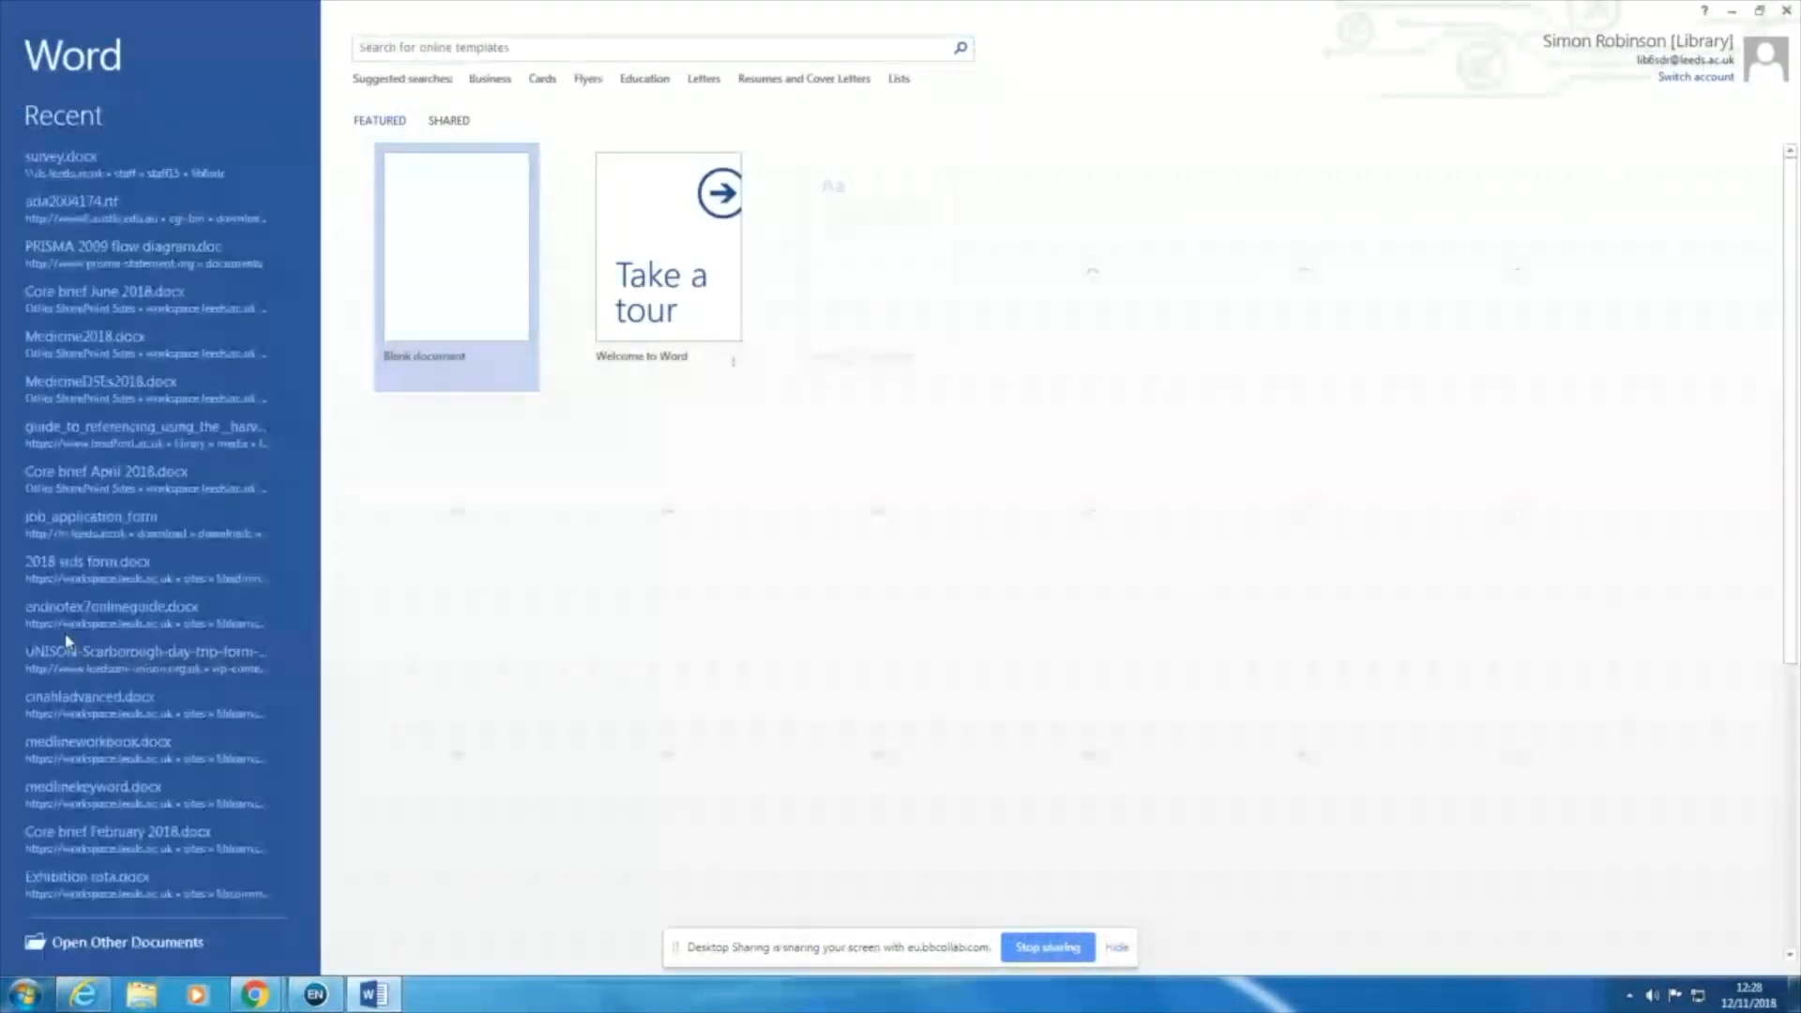
{"action": "left_click", "coordinate": [454, 191]}
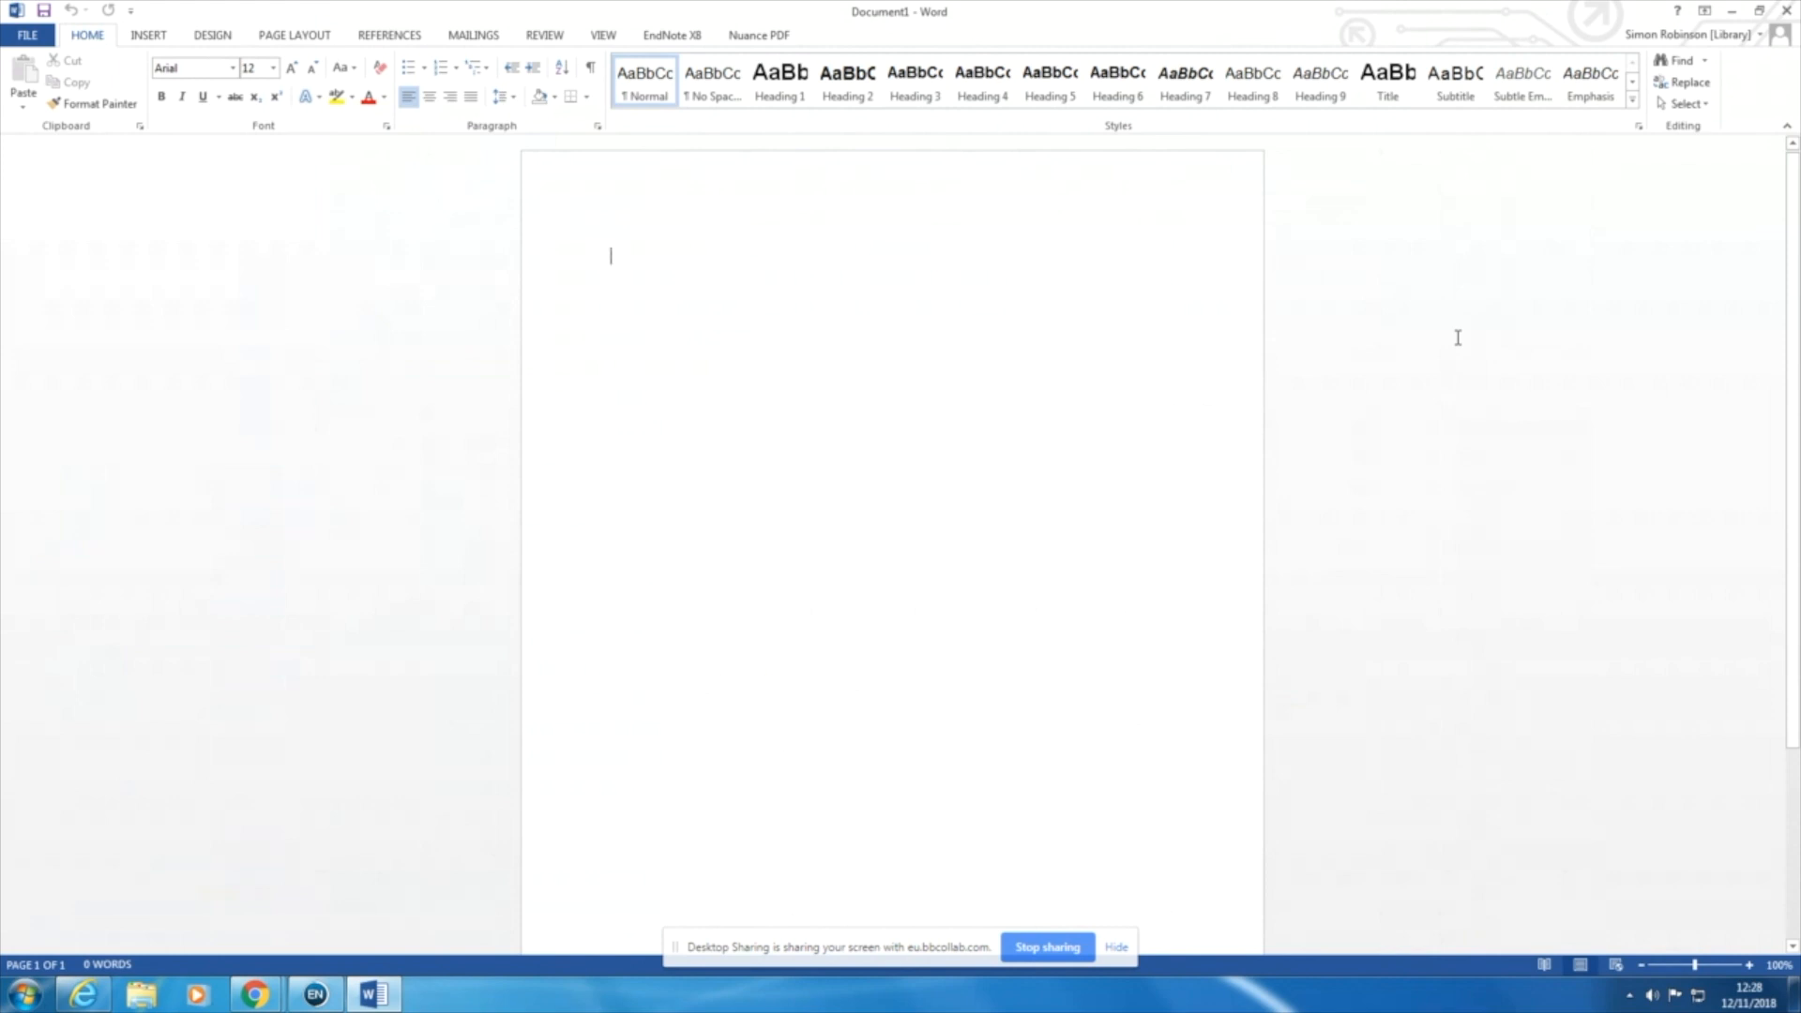
{"action": "type", "text": "Th"}
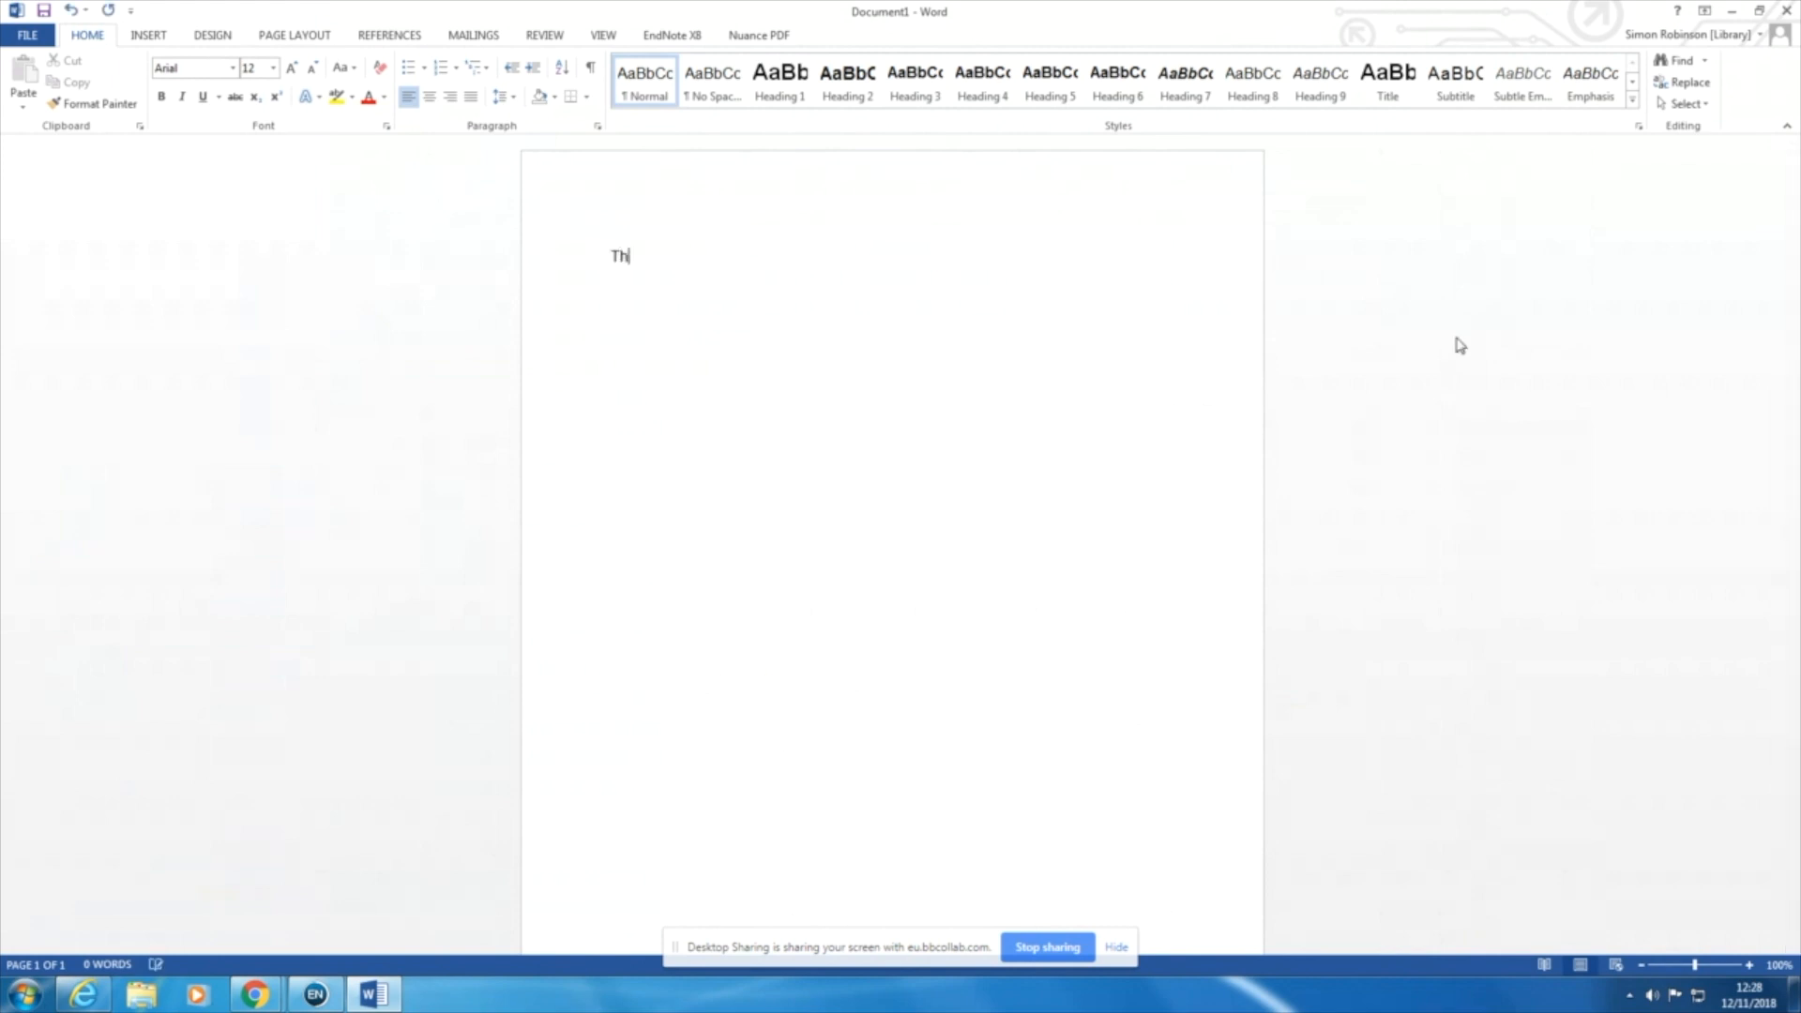
{"action": "type", "text": "is is an important point"}
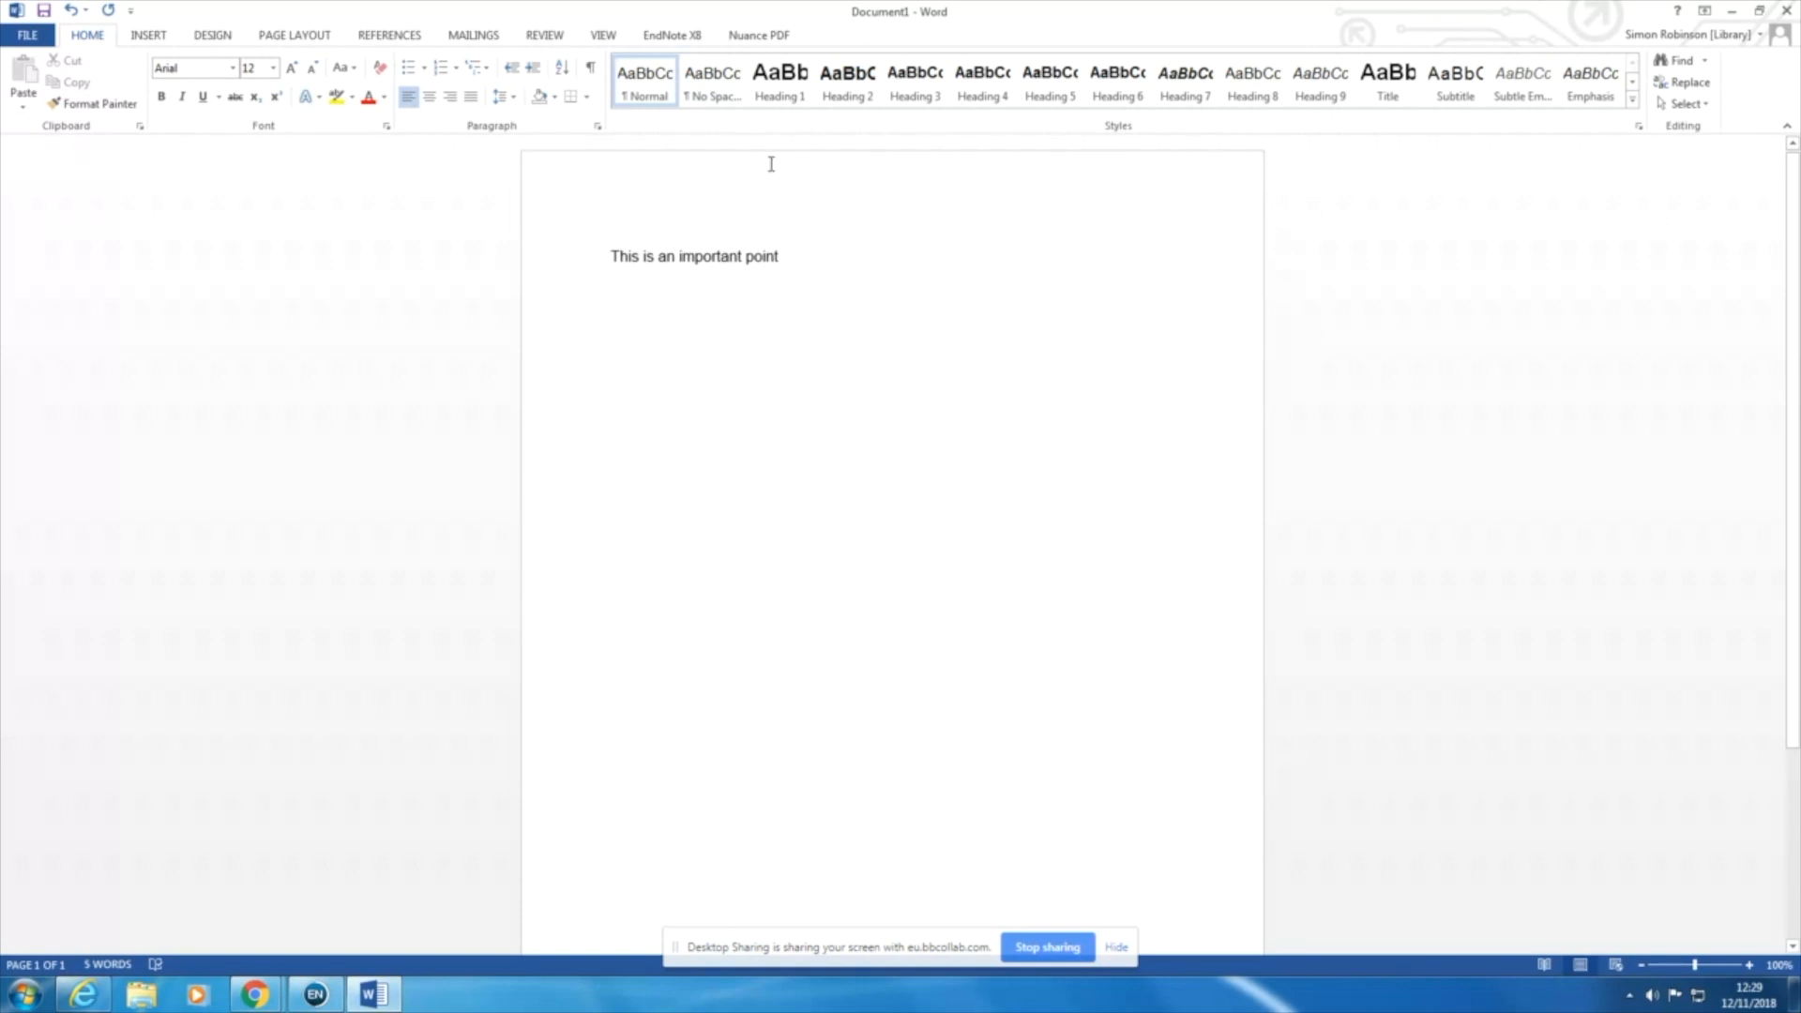
Step: Cite the 2015 EndNote reference "Are volcanic eruptions causing the current global warming?" at the end of the sentence in Word
{"action": "left_click", "coordinate": [672, 36]}
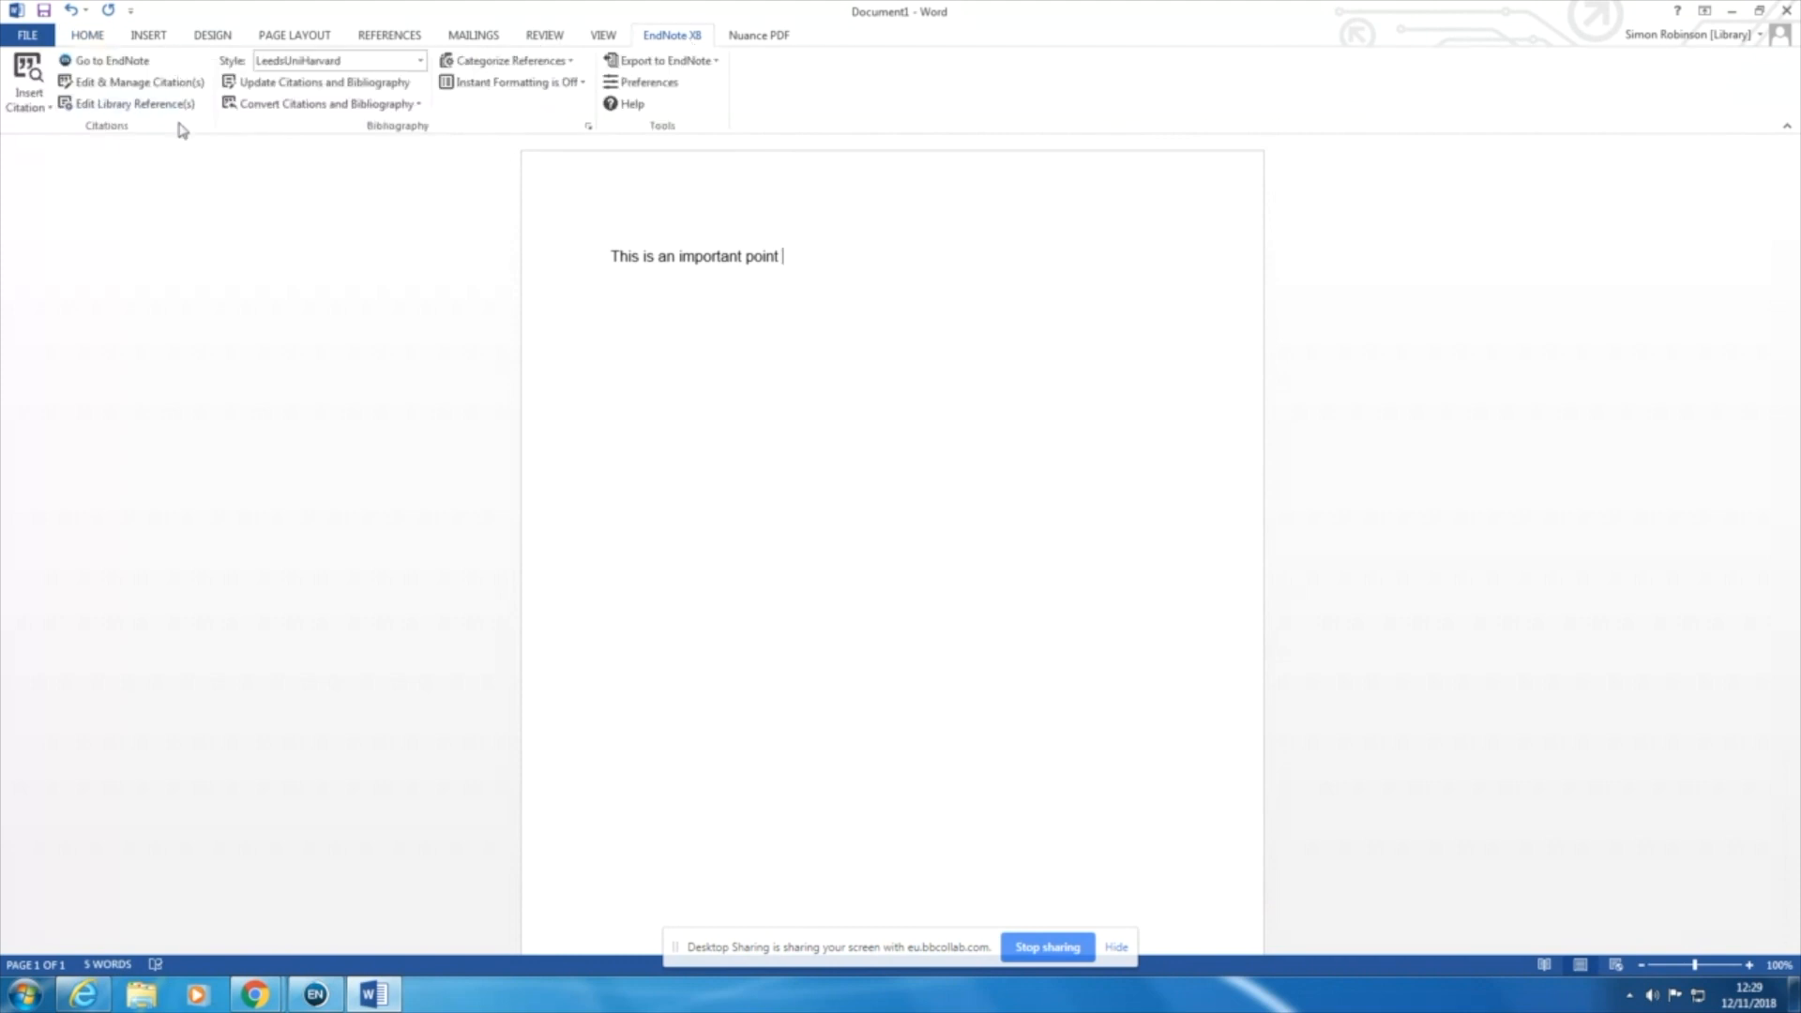
{"action": "left_click", "coordinate": [113, 67]}
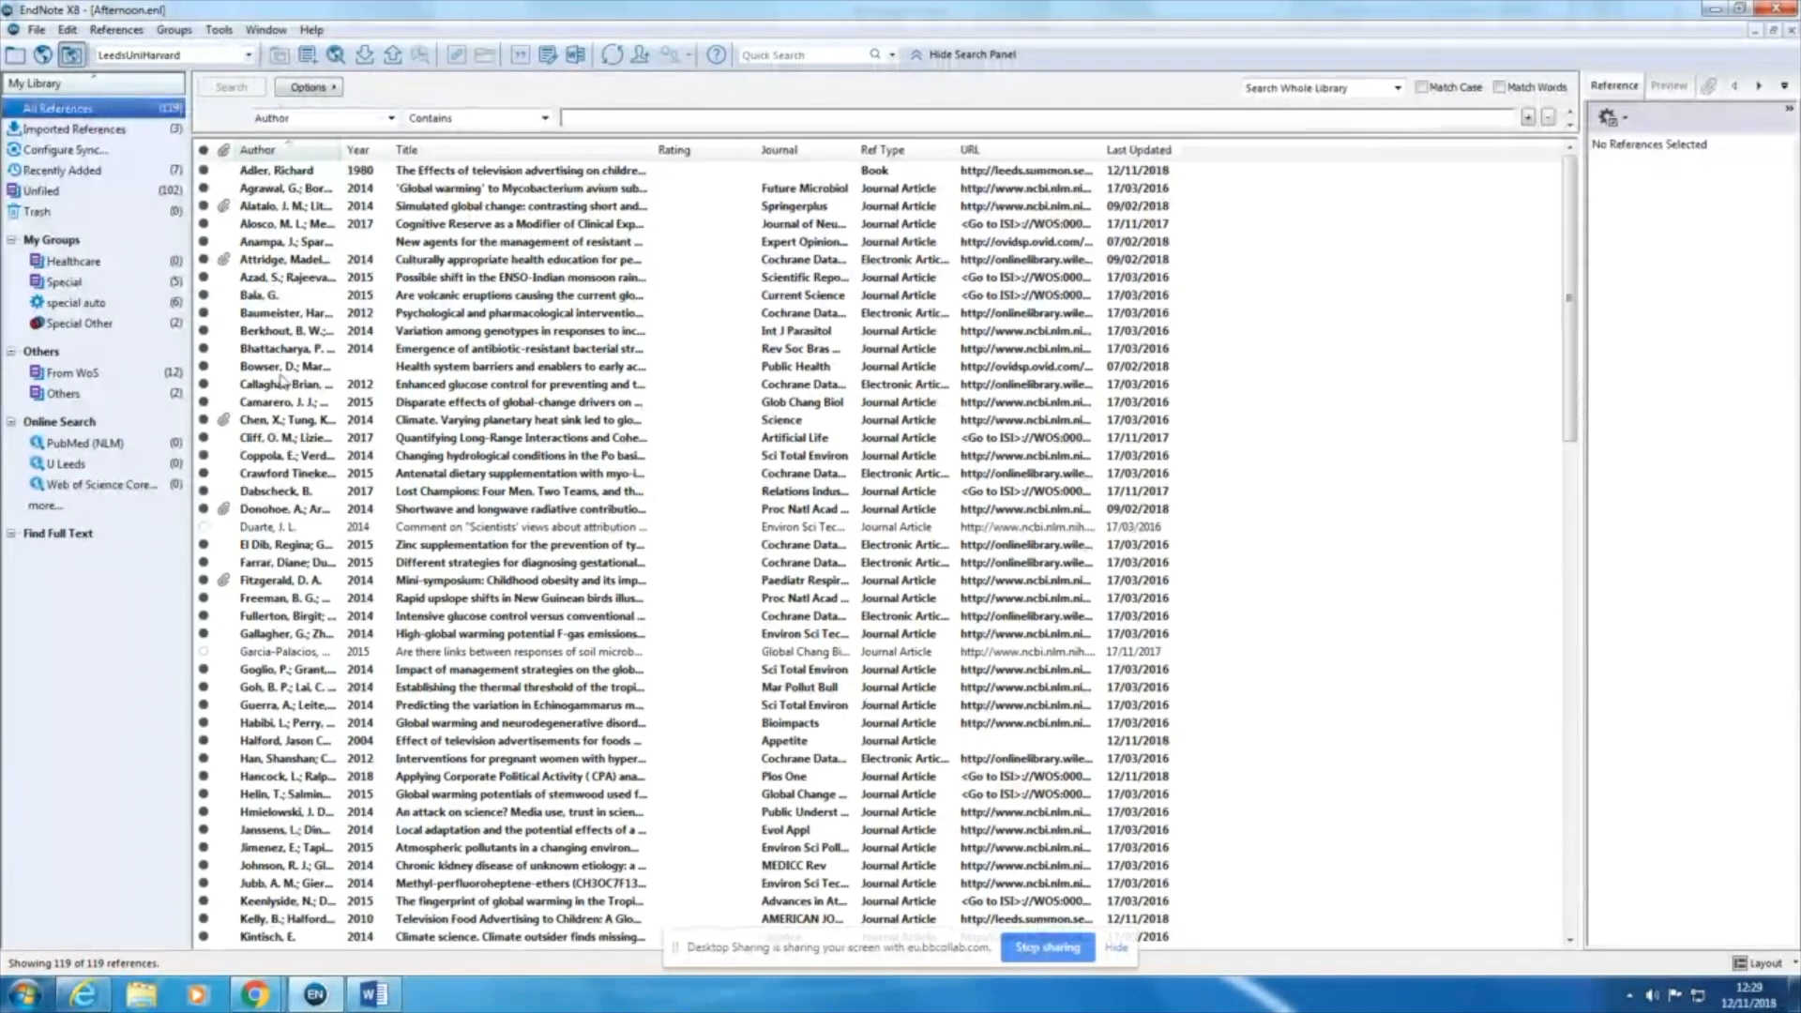
{"action": "left_click", "coordinate": [273, 298]}
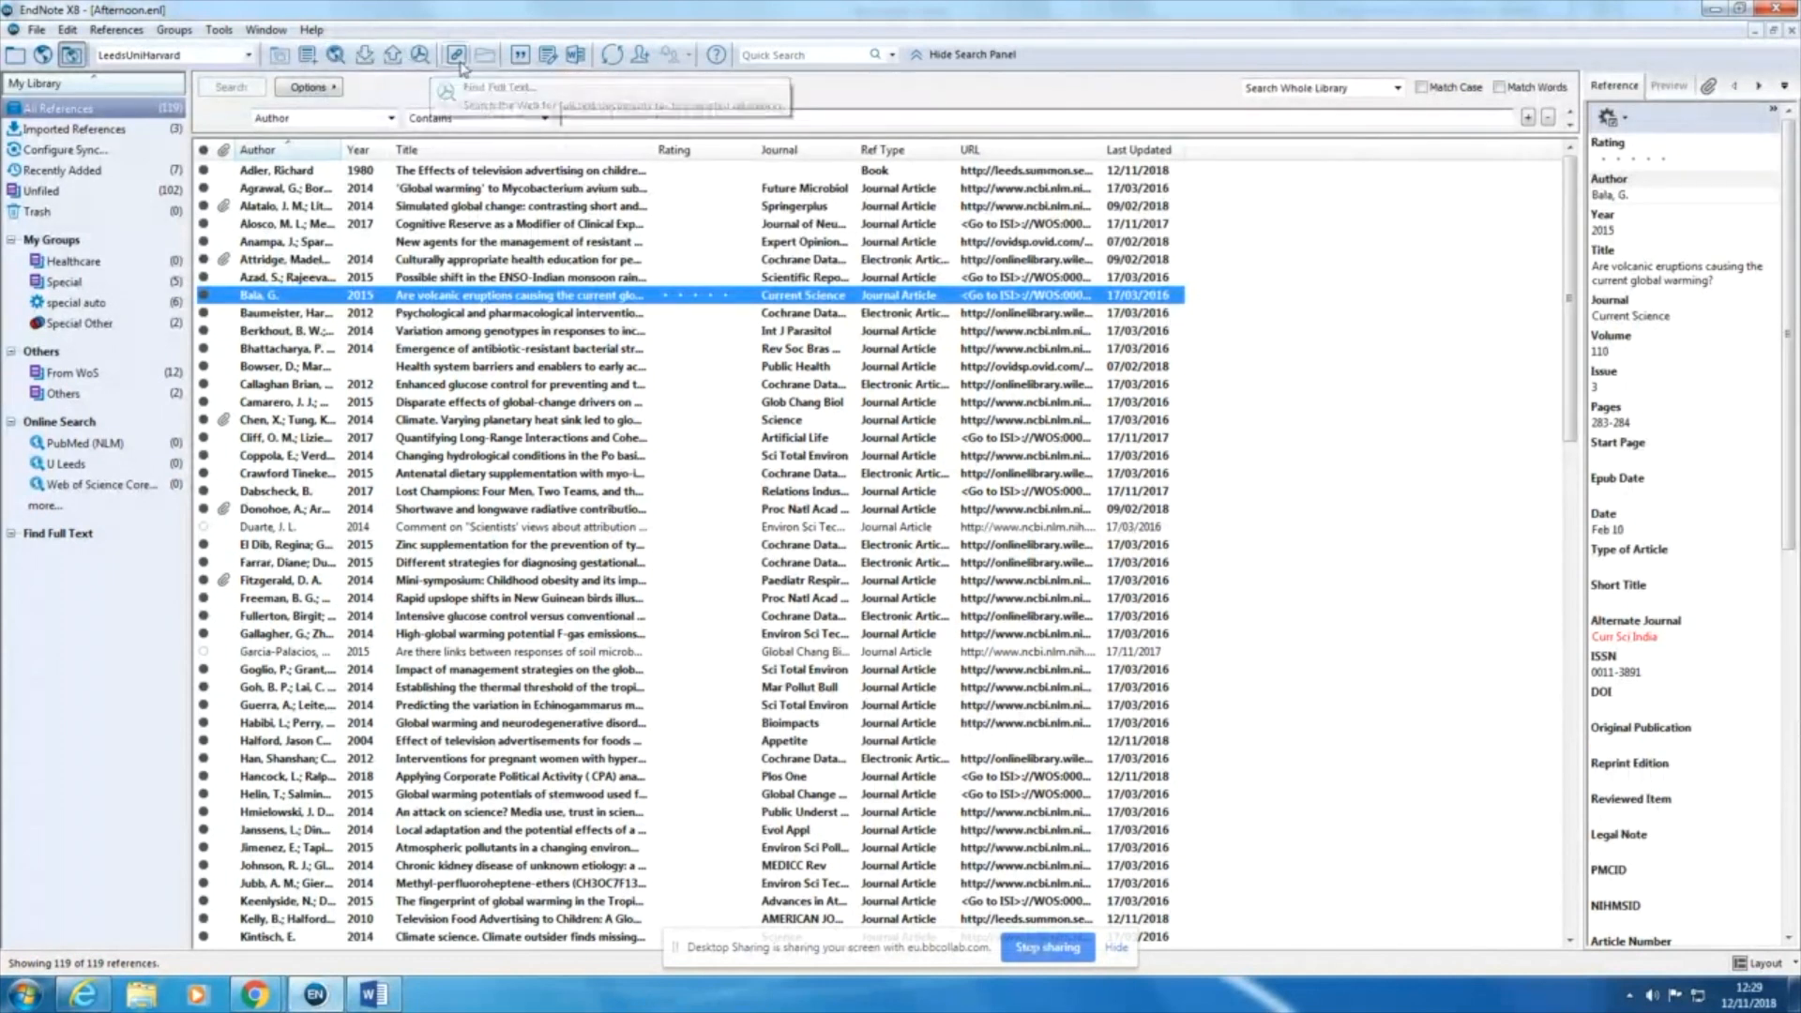
{"action": "left_click", "coordinate": [521, 58]}
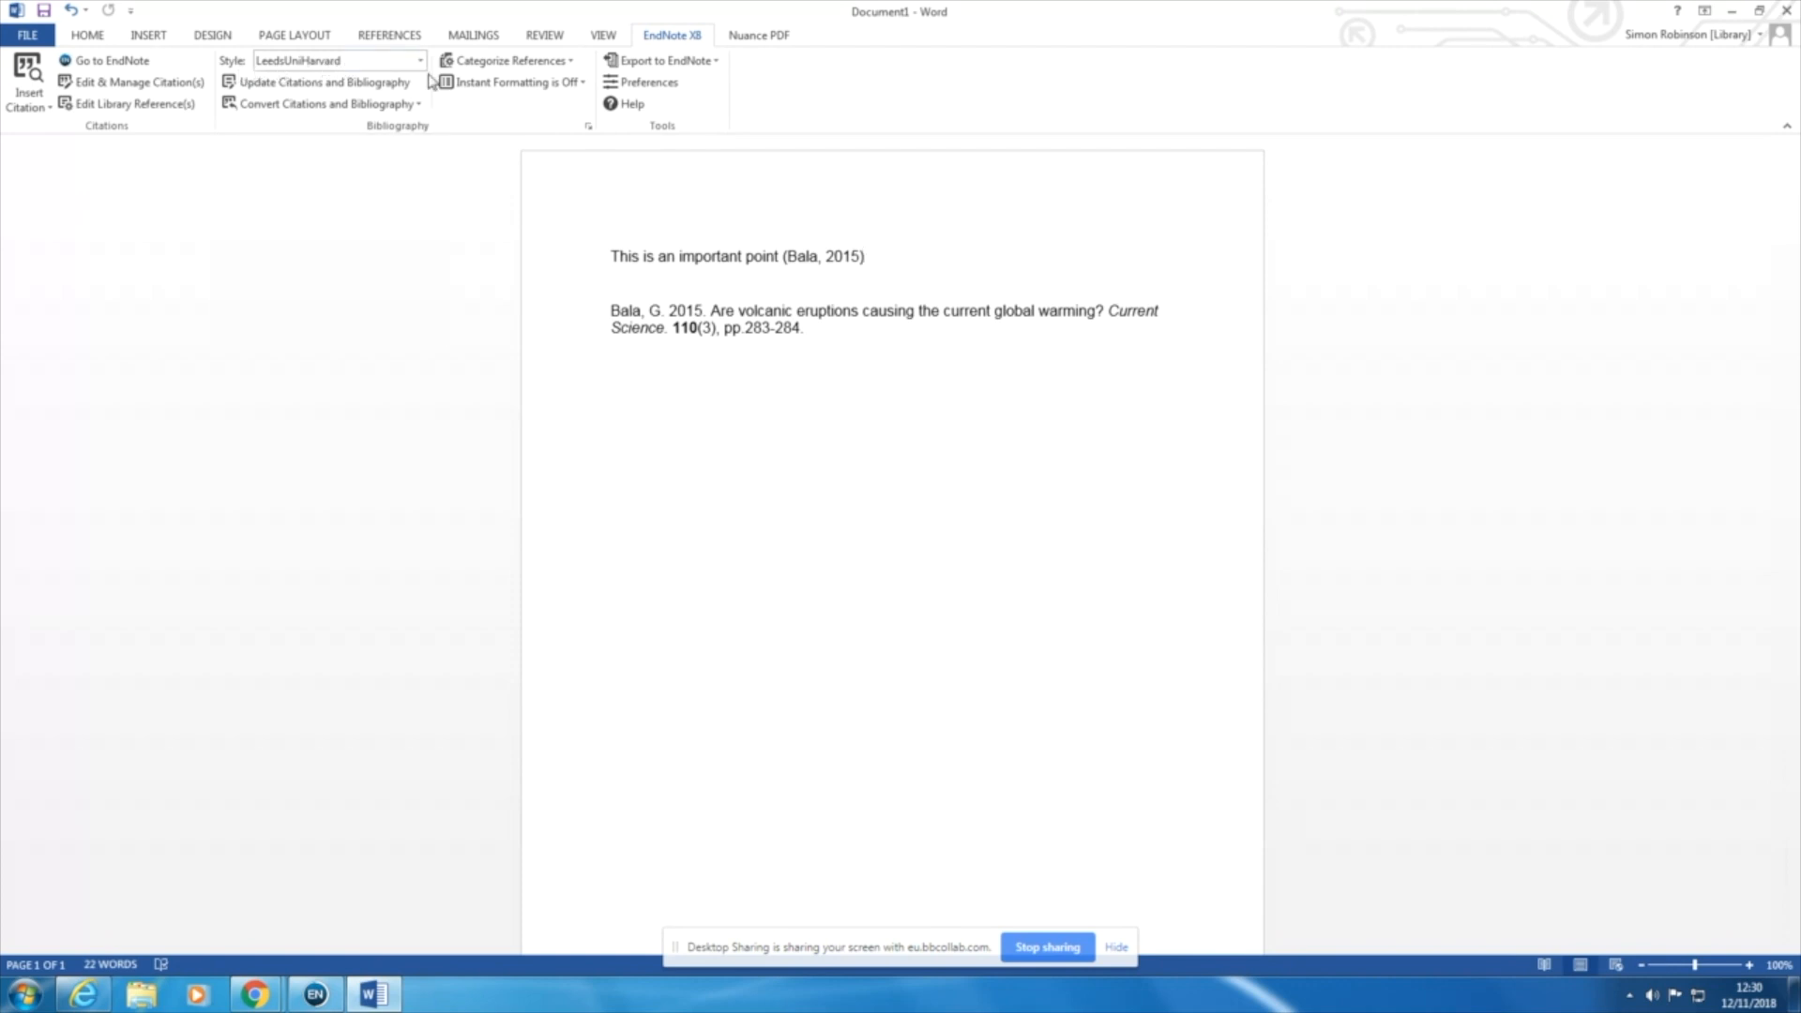
Step: Add the filler text "hchdjk" followed by a joint citation of the 2014 F-gas emissions and "An attack on science?" references
{"action": "type", "text": "hchdjk"}
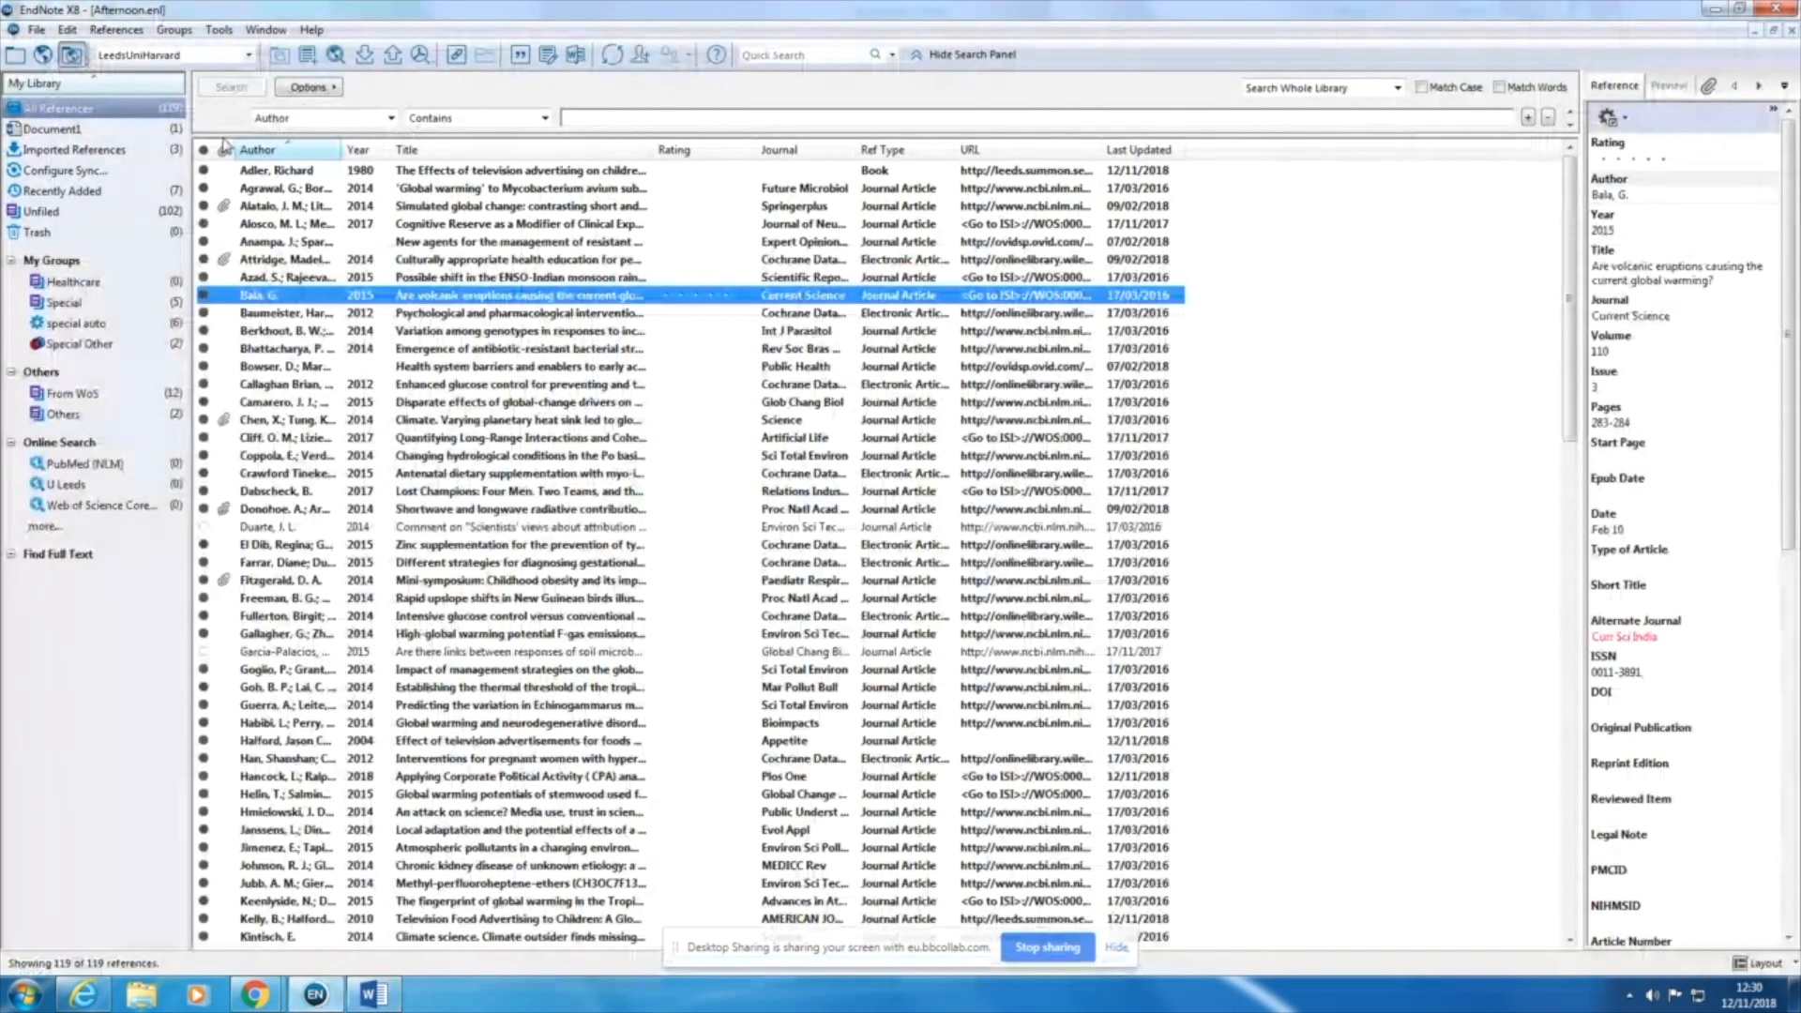
{"action": "left_click", "coordinate": [287, 634]}
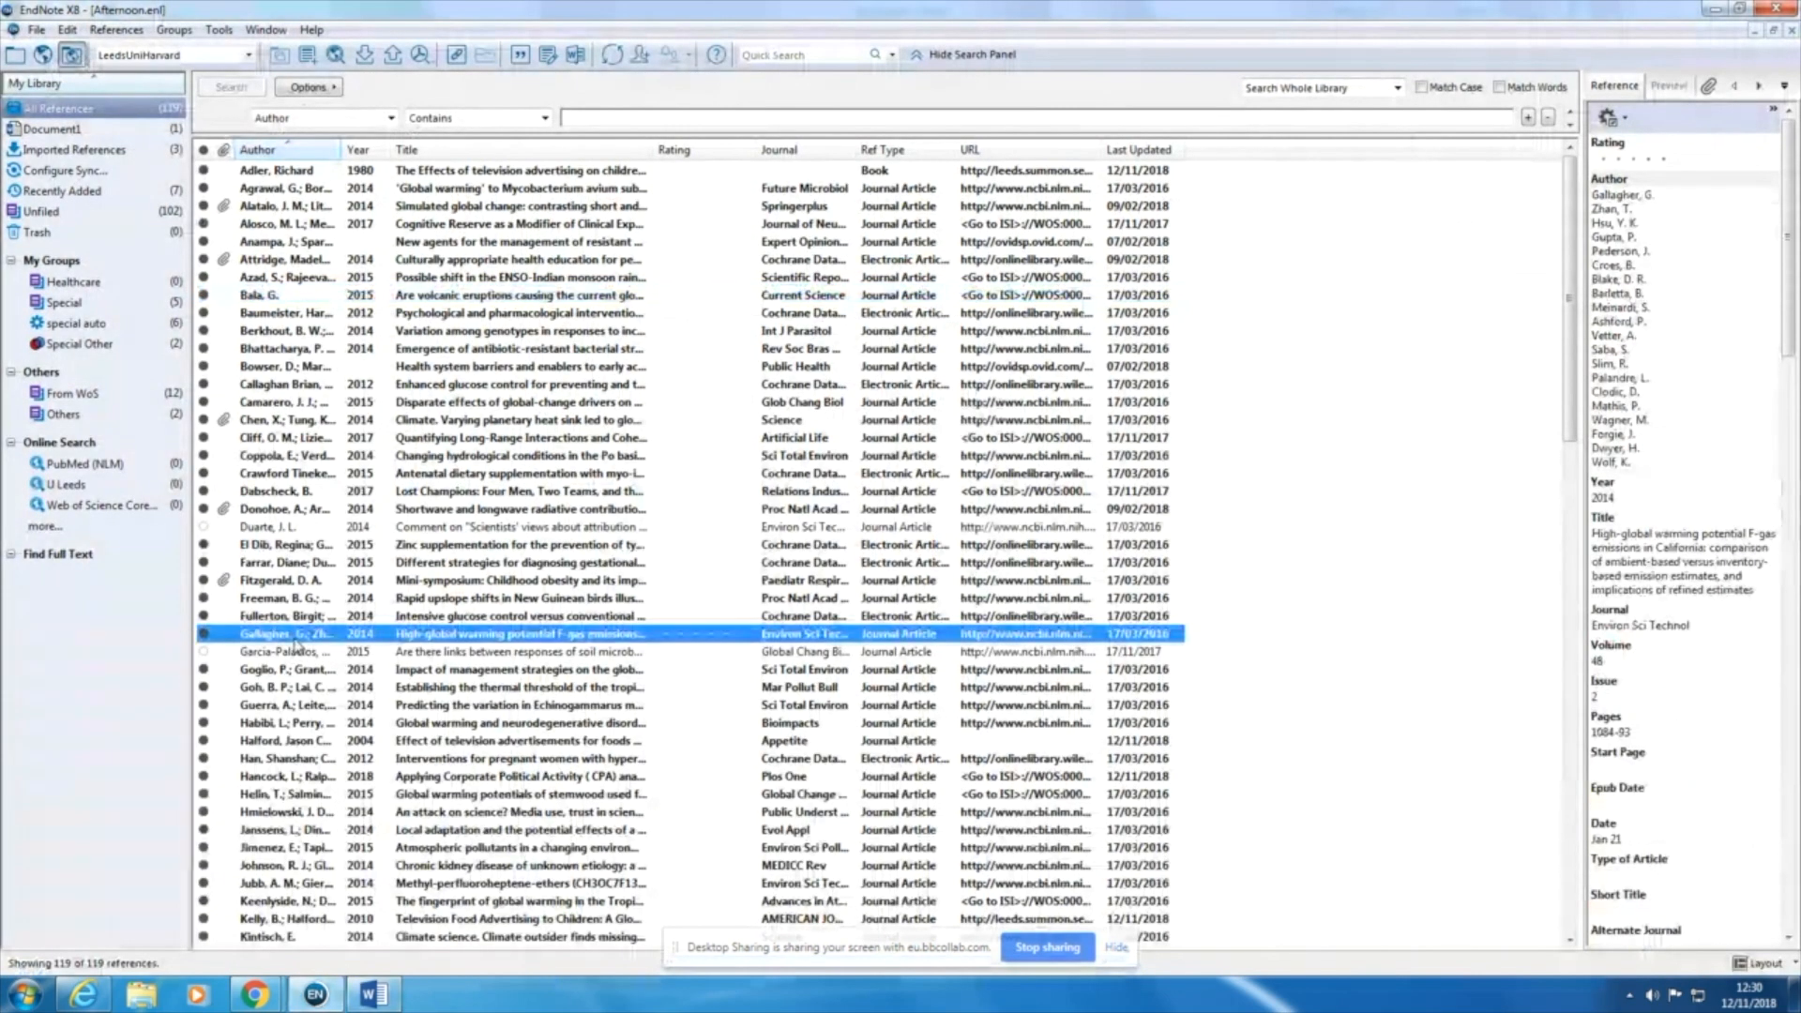
{"action": "left_click", "coordinate": [300, 813], "text": "ctrl"}
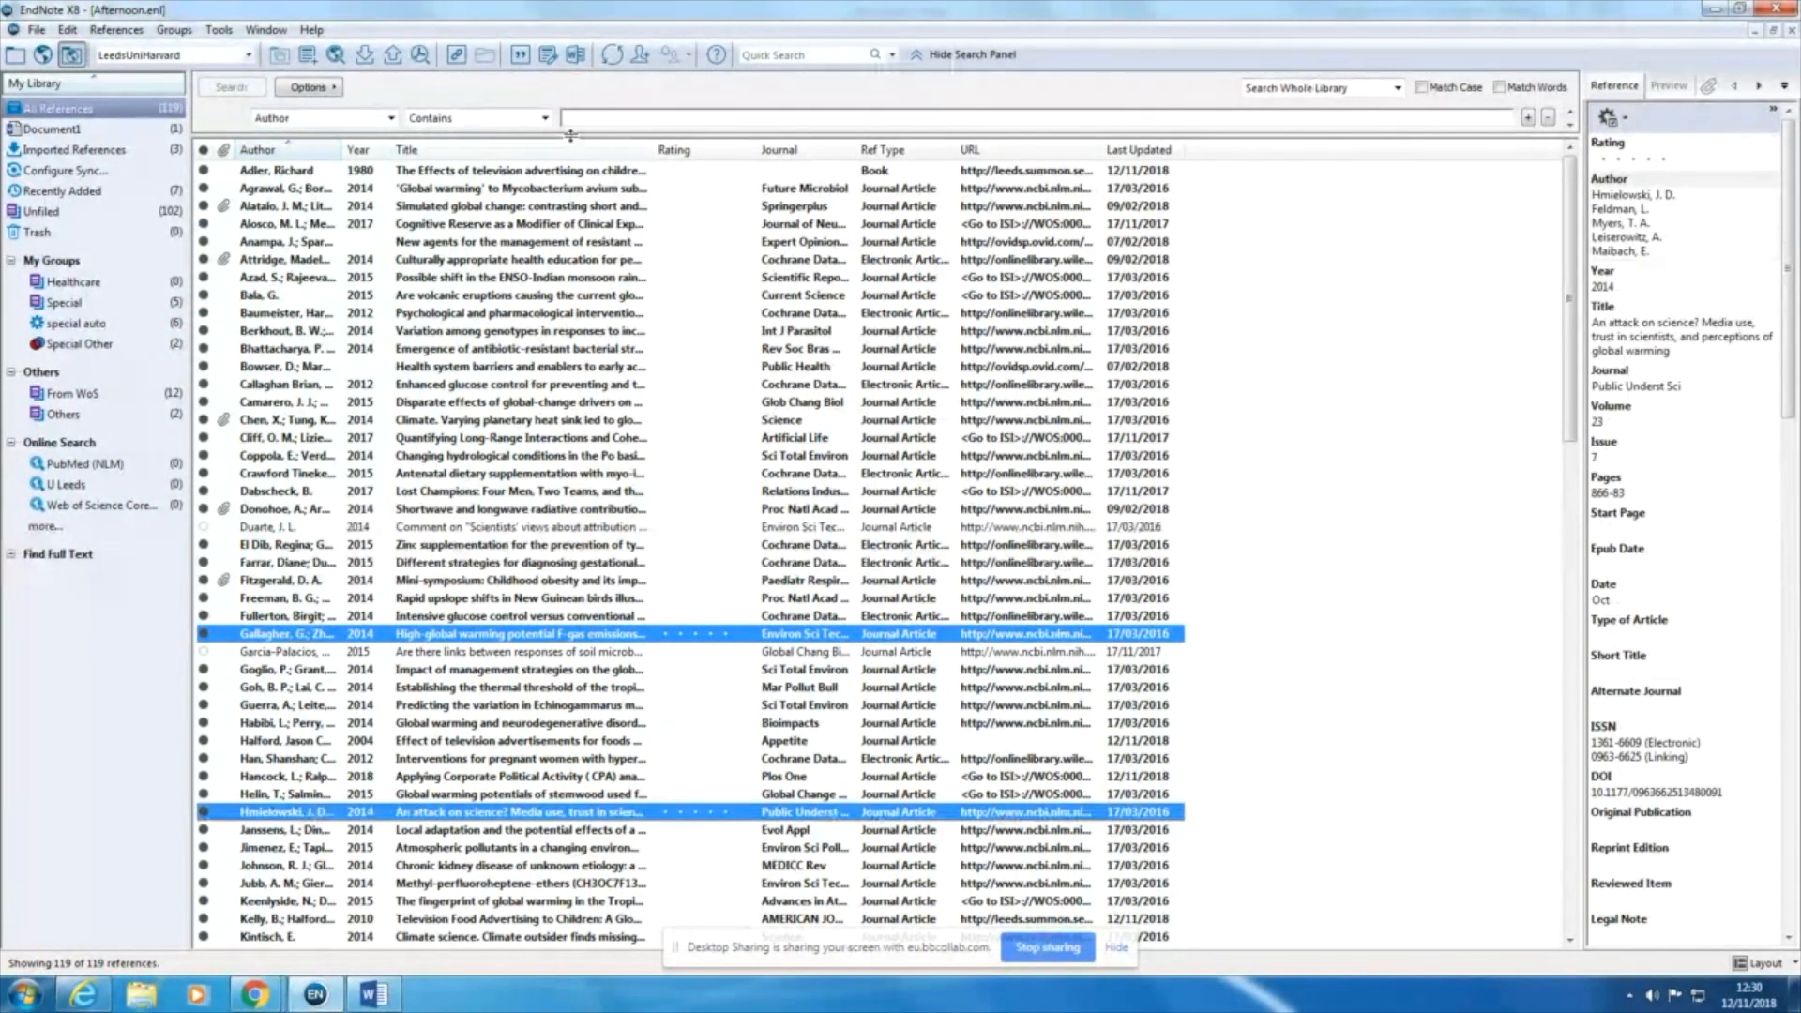
{"action": "left_click", "coordinate": [522, 56]}
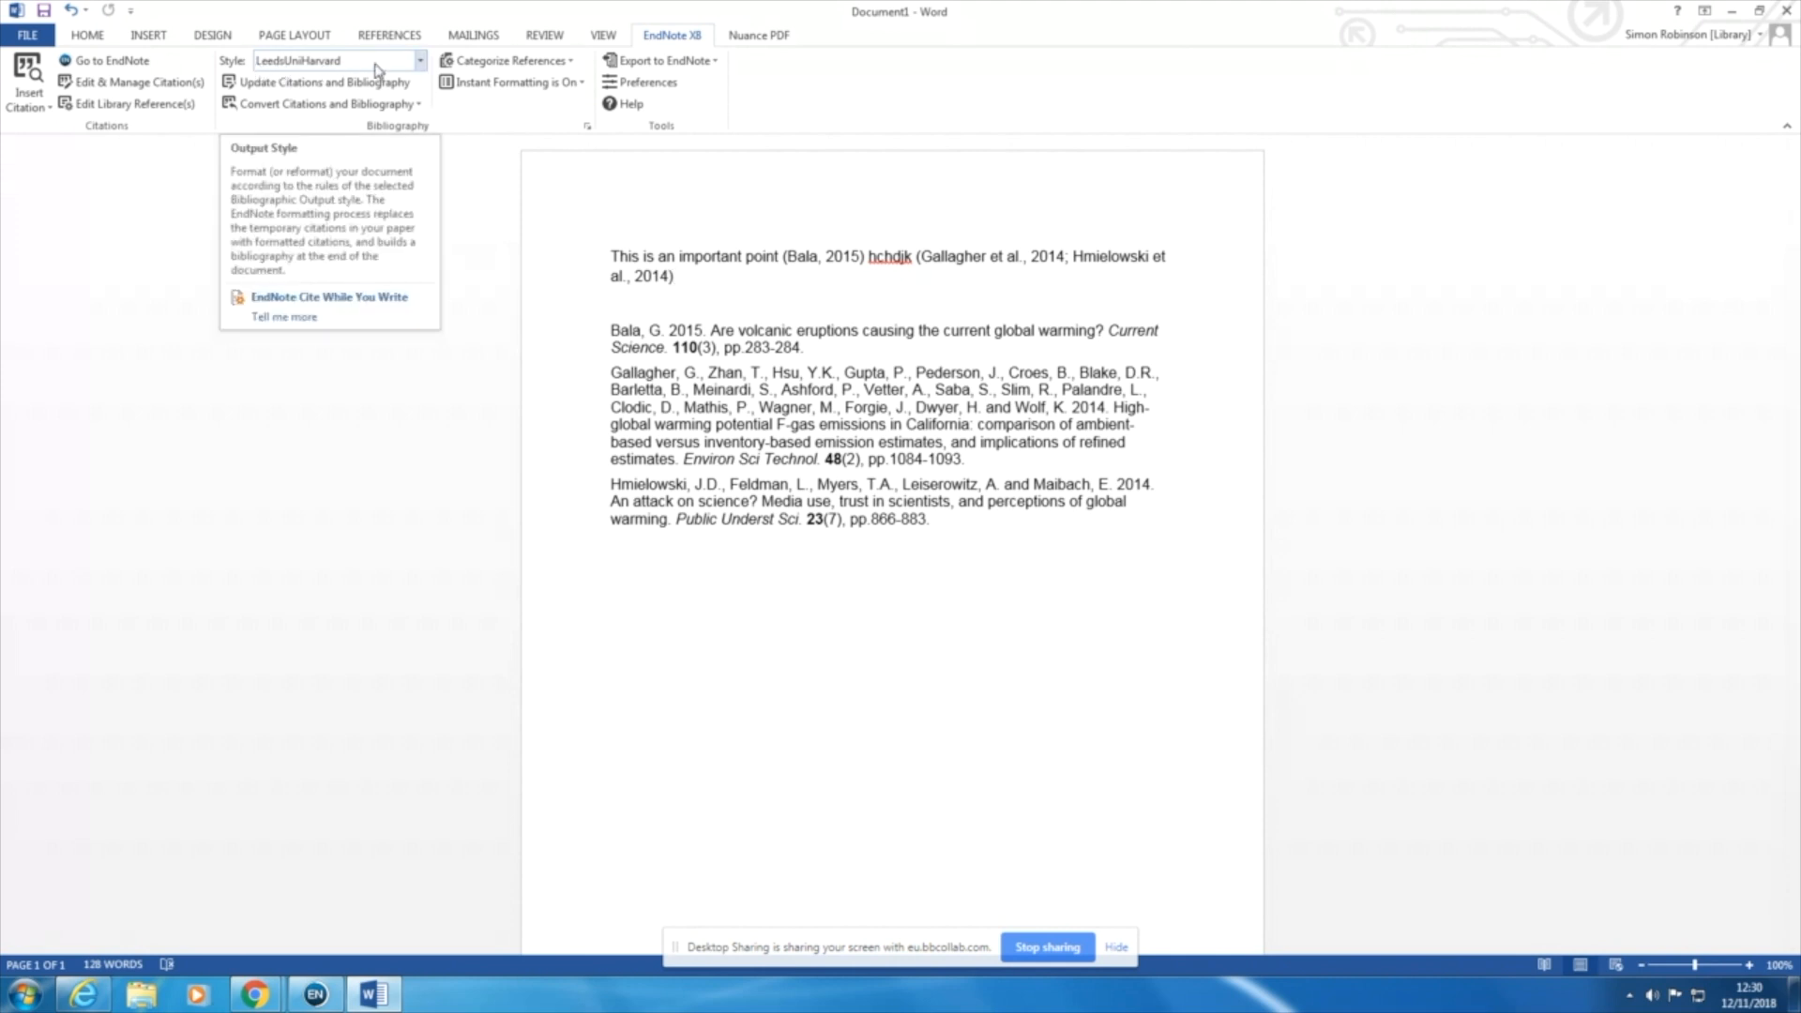
Step: Switch the document's citation style to LeedsUniNumeric, and browse the full list of EndNote styles without choosing one
{"action": "left_click", "coordinate": [420, 62]}
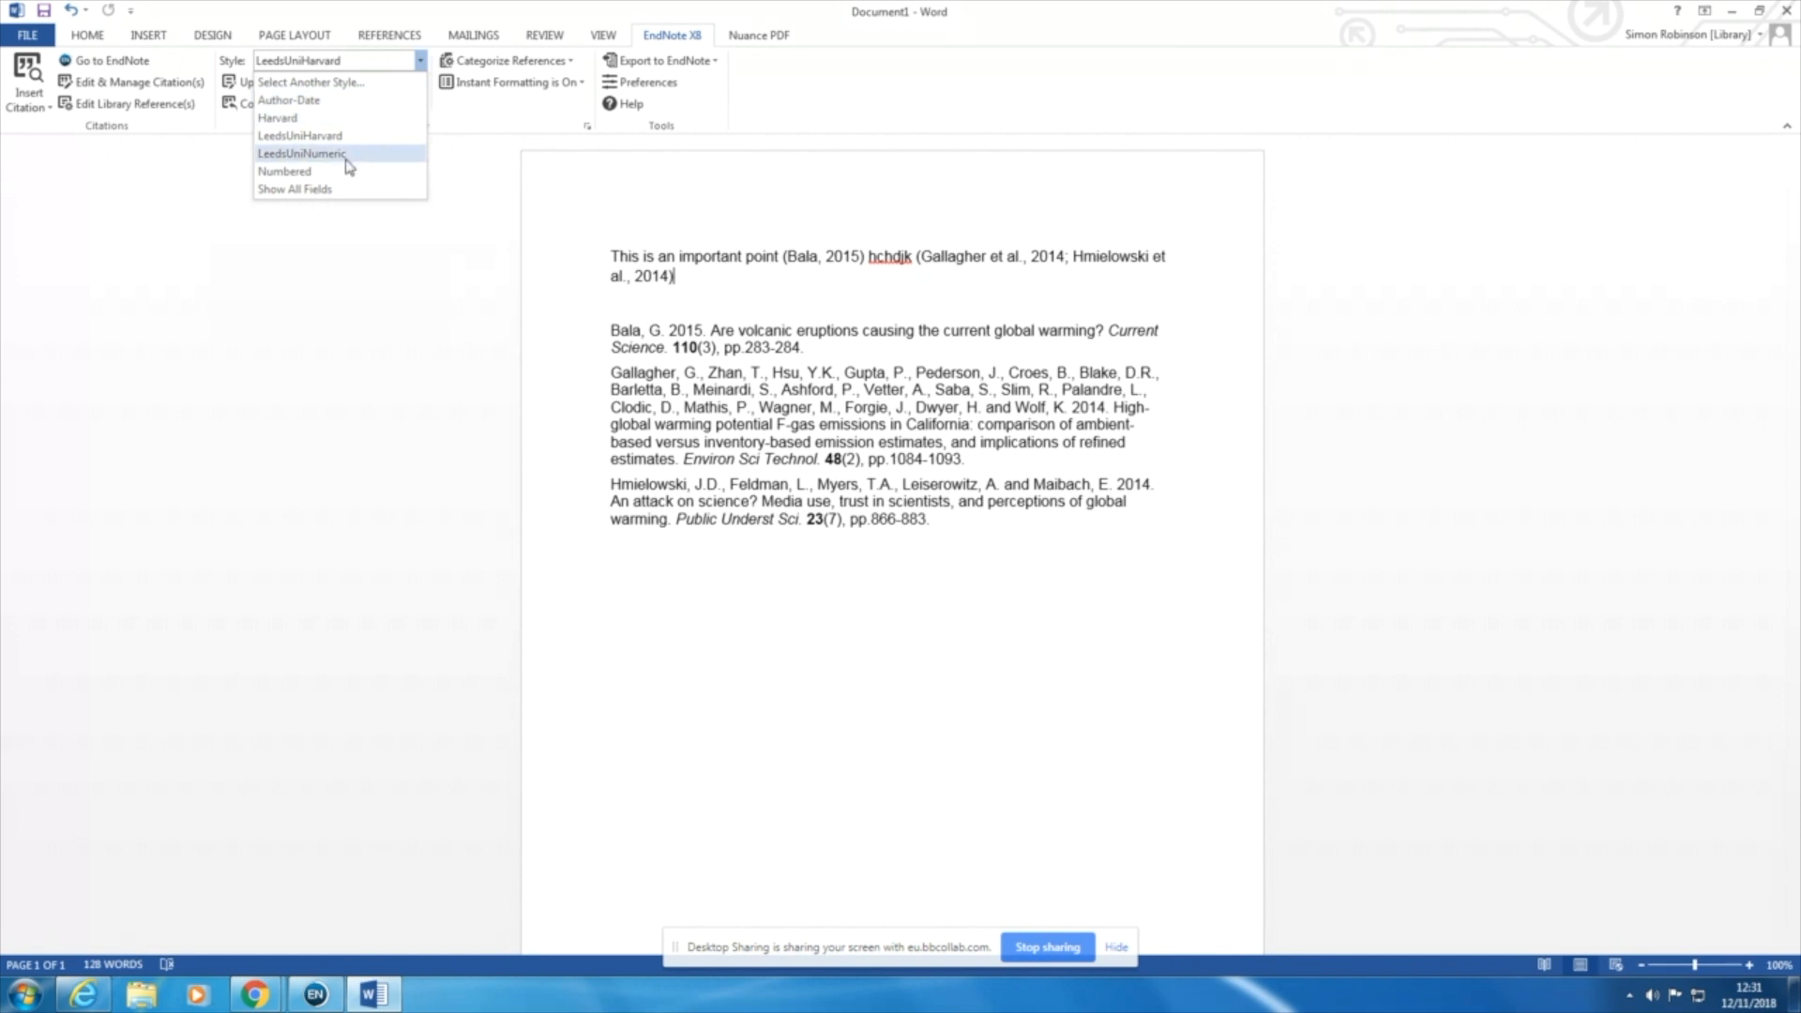
{"action": "left_click", "coordinate": [300, 153]}
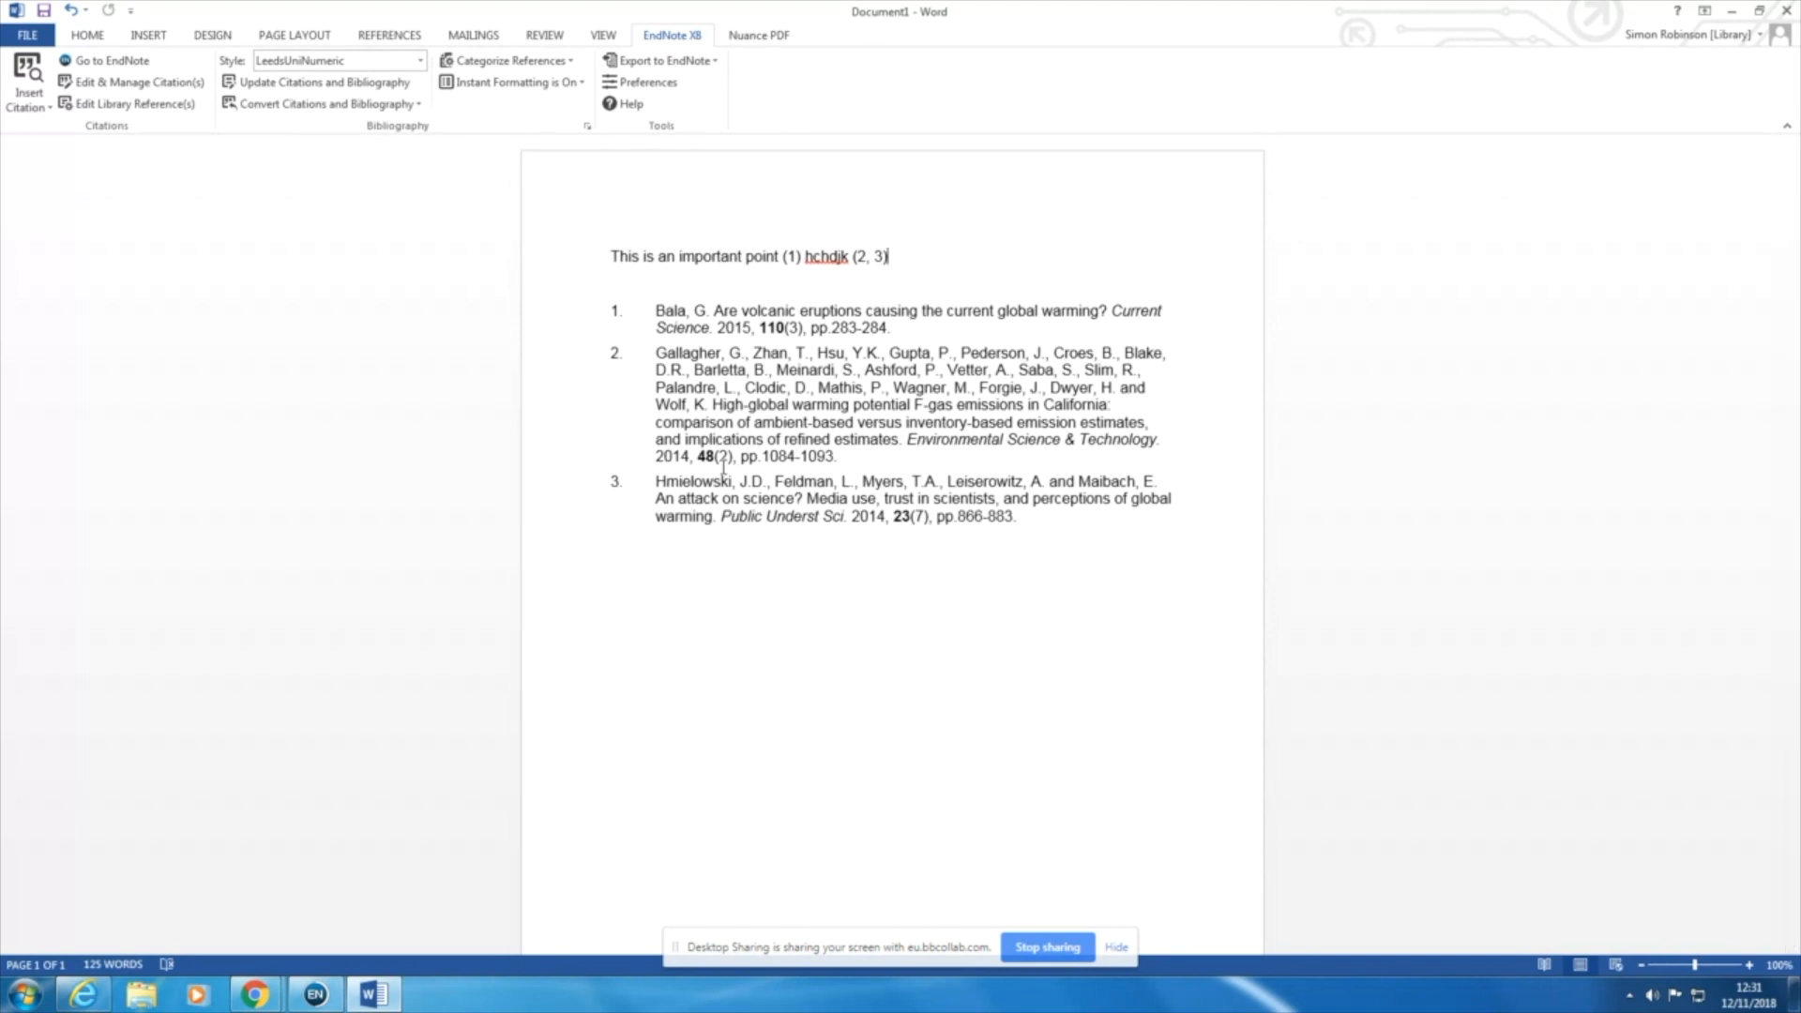
{"action": "left_click", "coordinate": [421, 62]}
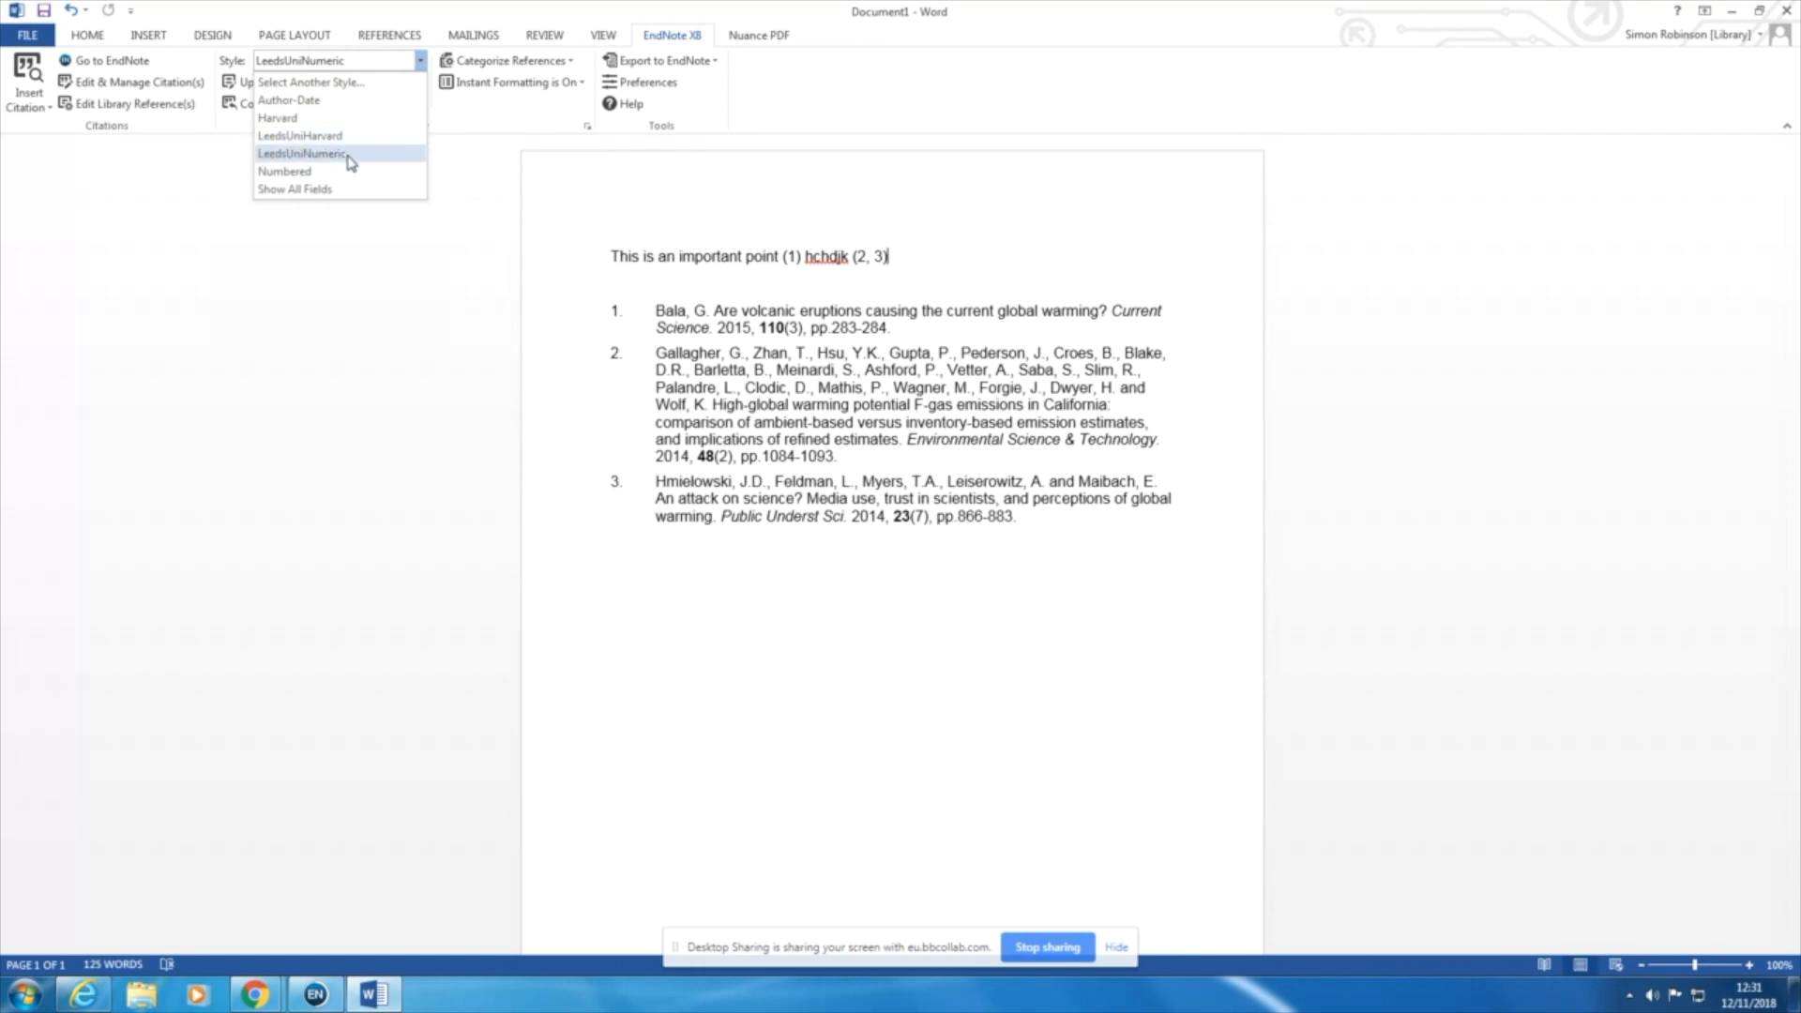
{"action": "left_click", "coordinate": [323, 83]}
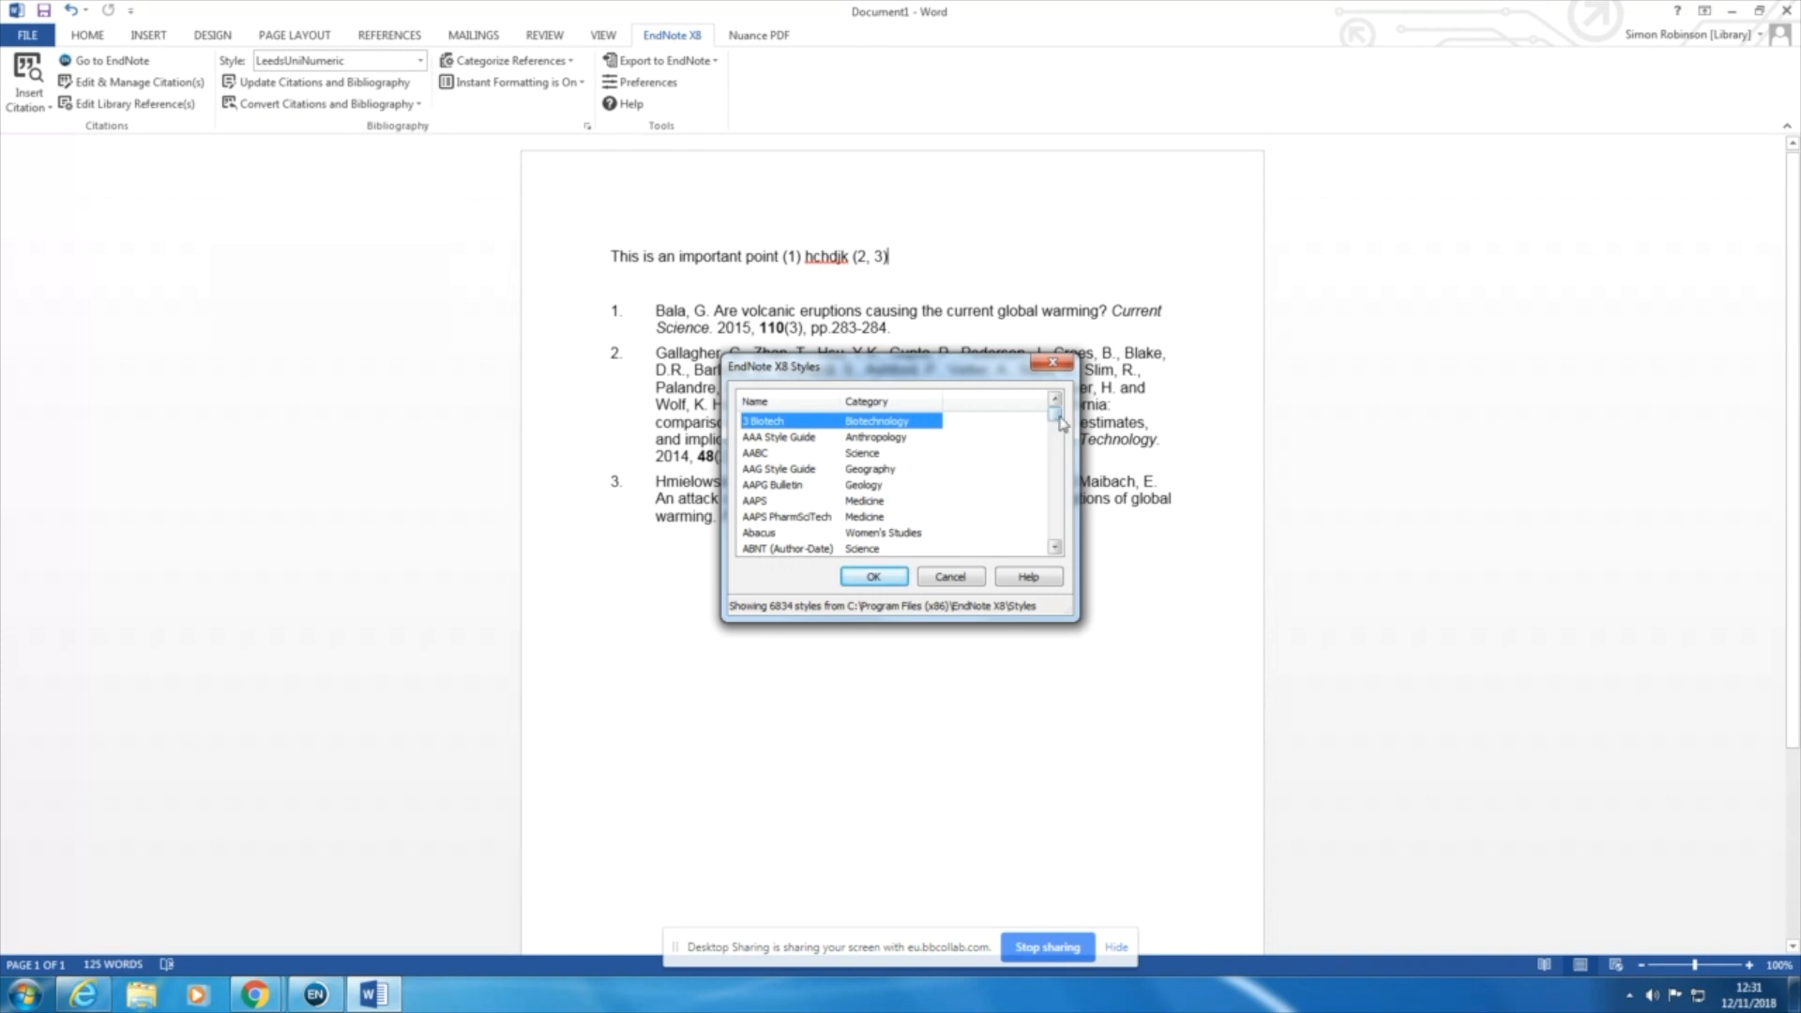
{"action": "mouse_move", "coordinate": [1060, 424]}
{"action": "left_mouse_down"}
{"action": "mouse_move", "coordinate": [1054, 544]}
{"action": "mouse_move", "coordinate": [1051, 420]}
{"action": "left_mouse_up"}
{"action": "left_click_drag", "start_coordinate": [1054, 421], "coordinate": [1055, 426]}
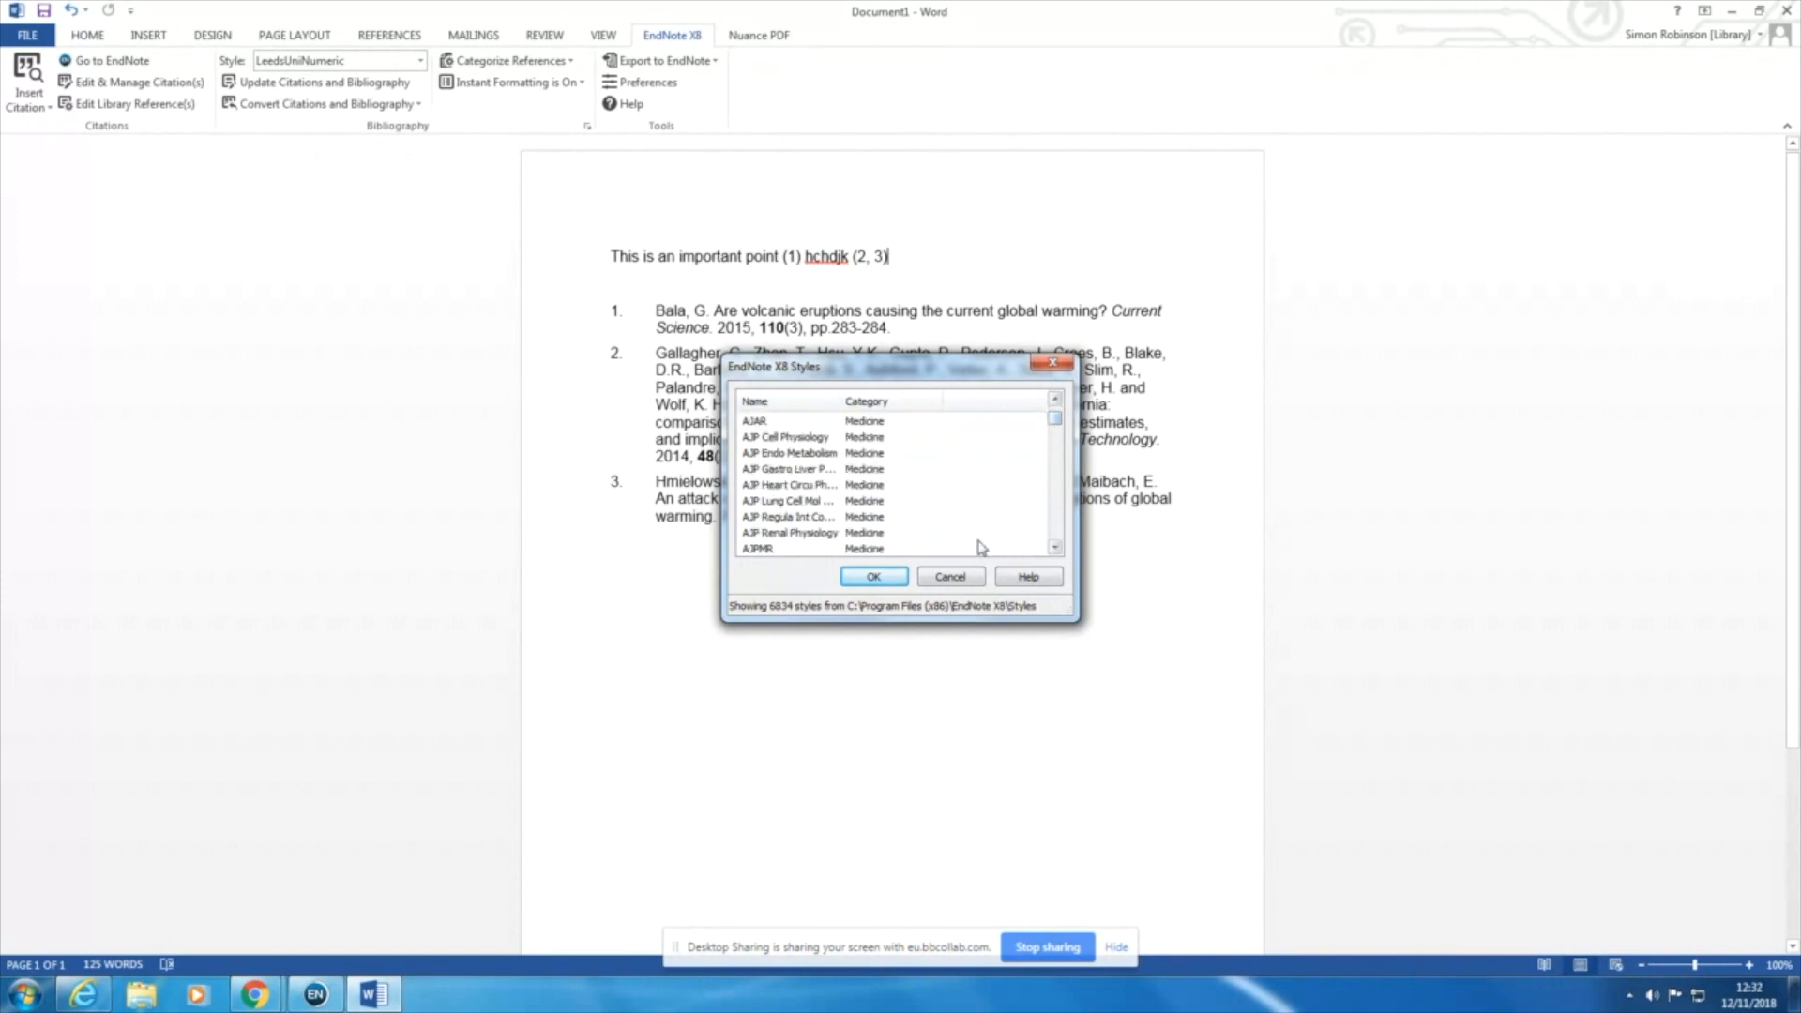
{"action": "left_click", "coordinate": [966, 577]}
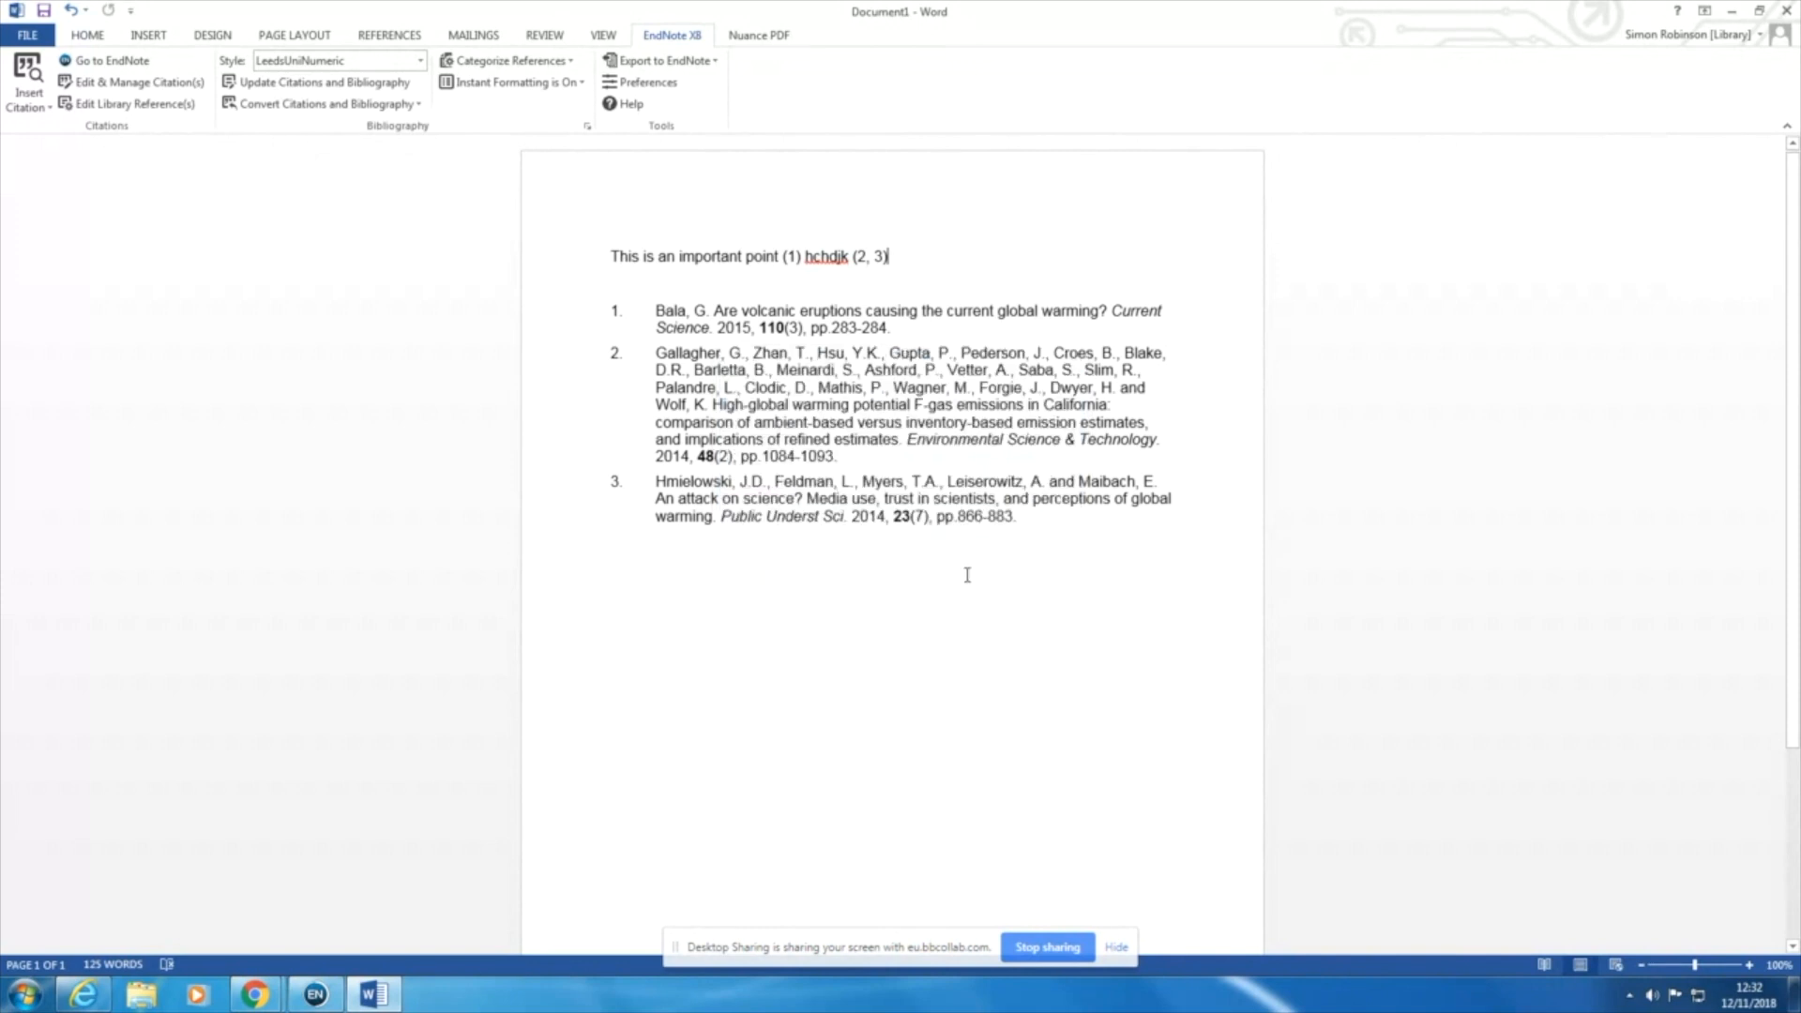
Step: Set the citation and bibliography style to LeedsUniHarvard
{"action": "left_click", "coordinate": [421, 60]}
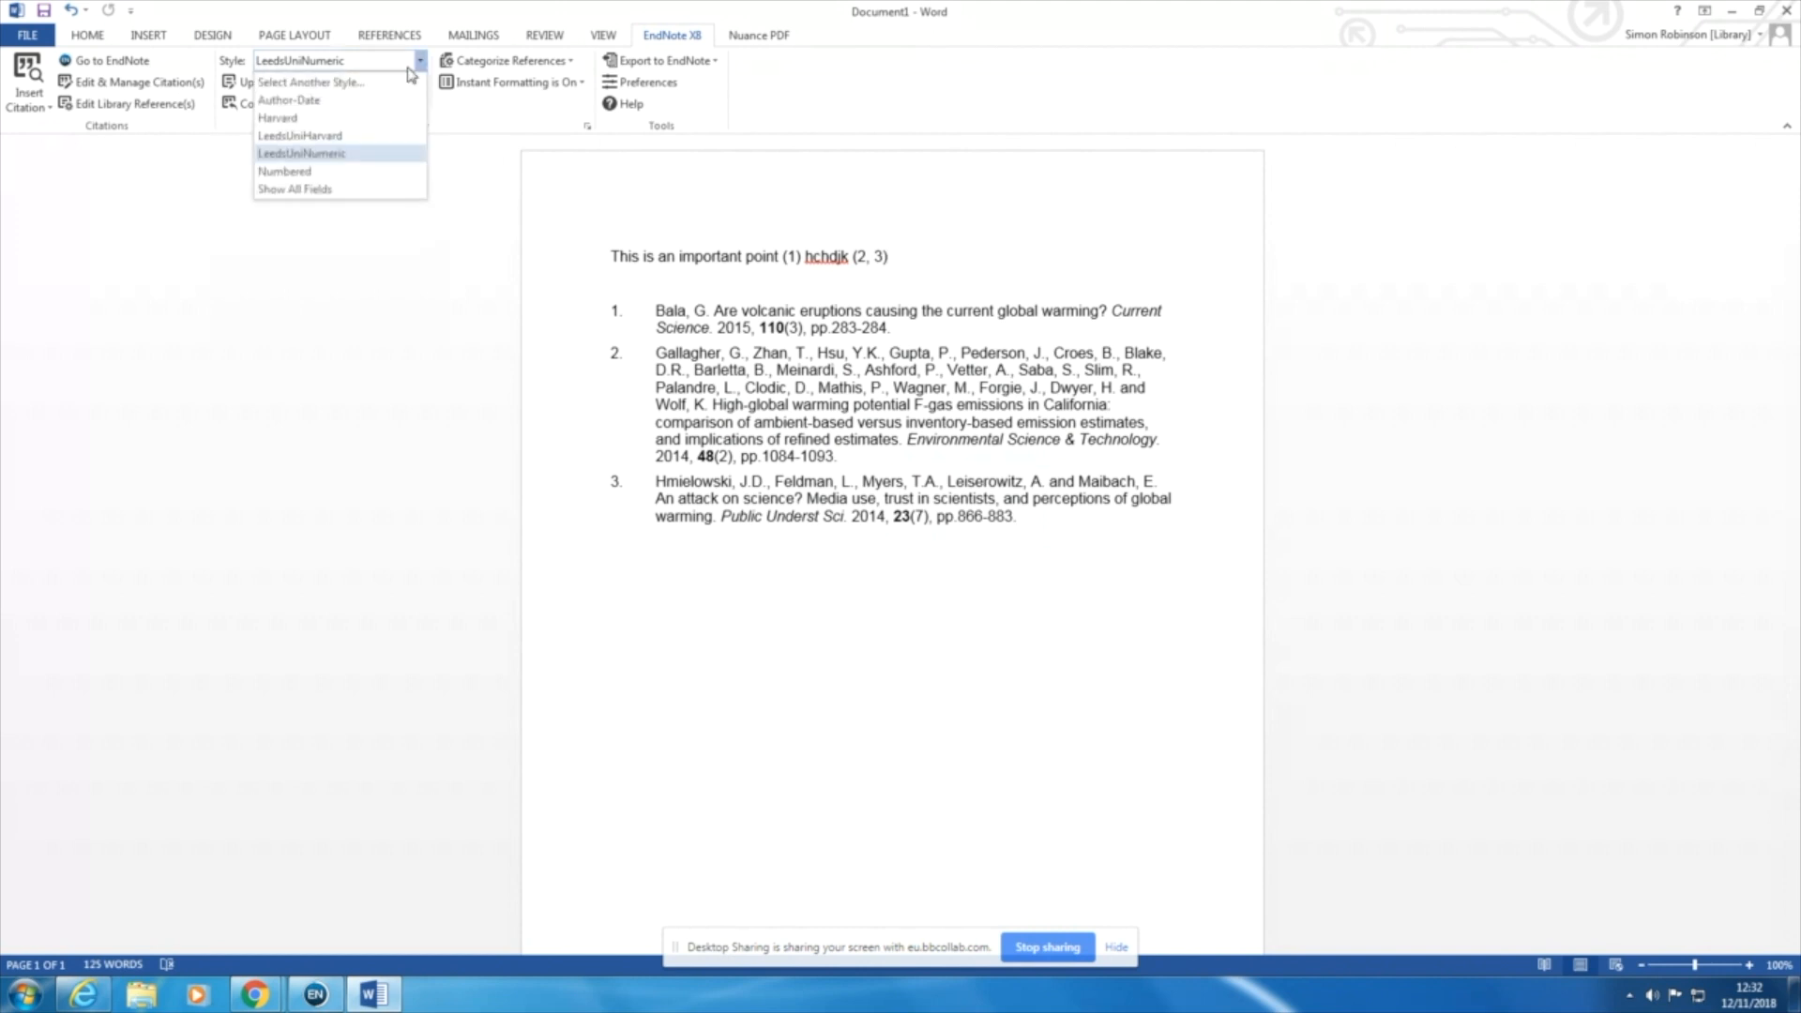
{"action": "left_click", "coordinate": [336, 138]}
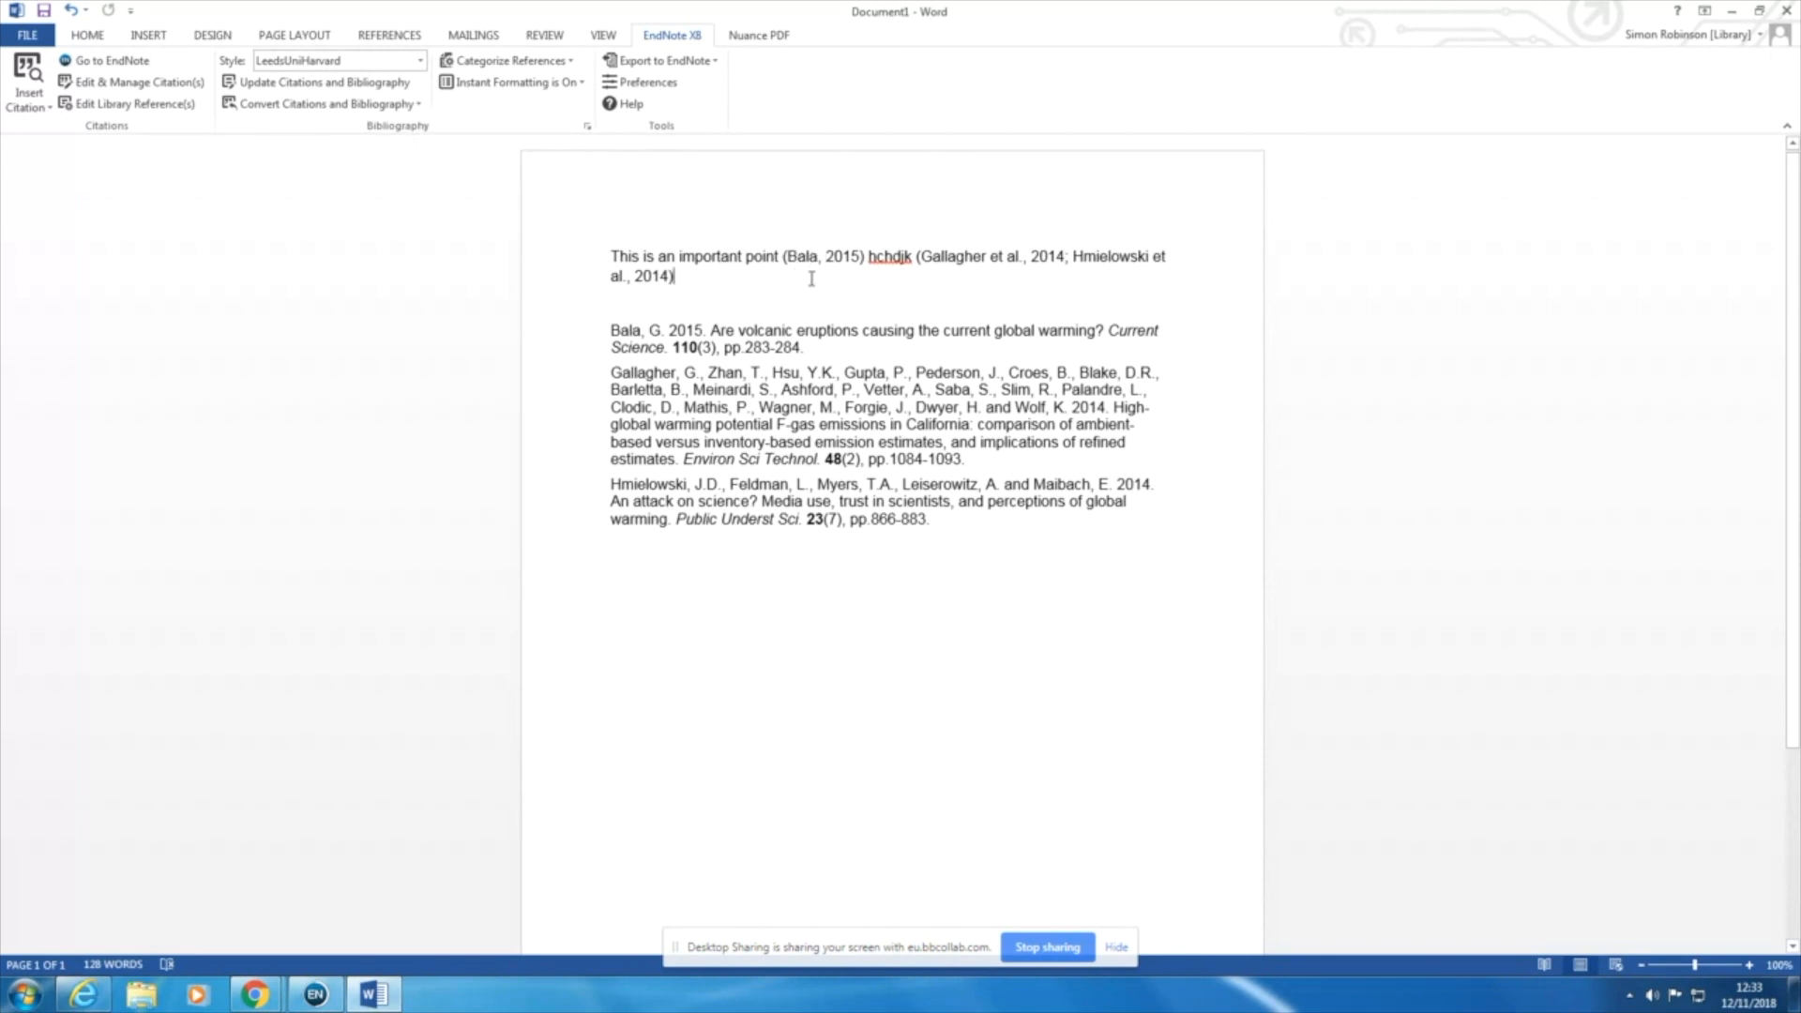
Step: Replace "This is an important point" with the first cited author's surname, and add "argues ..." after that author's citation
{"action": "left_click", "coordinate": [614, 255]}
{"action": "type", "text": "Bala"}
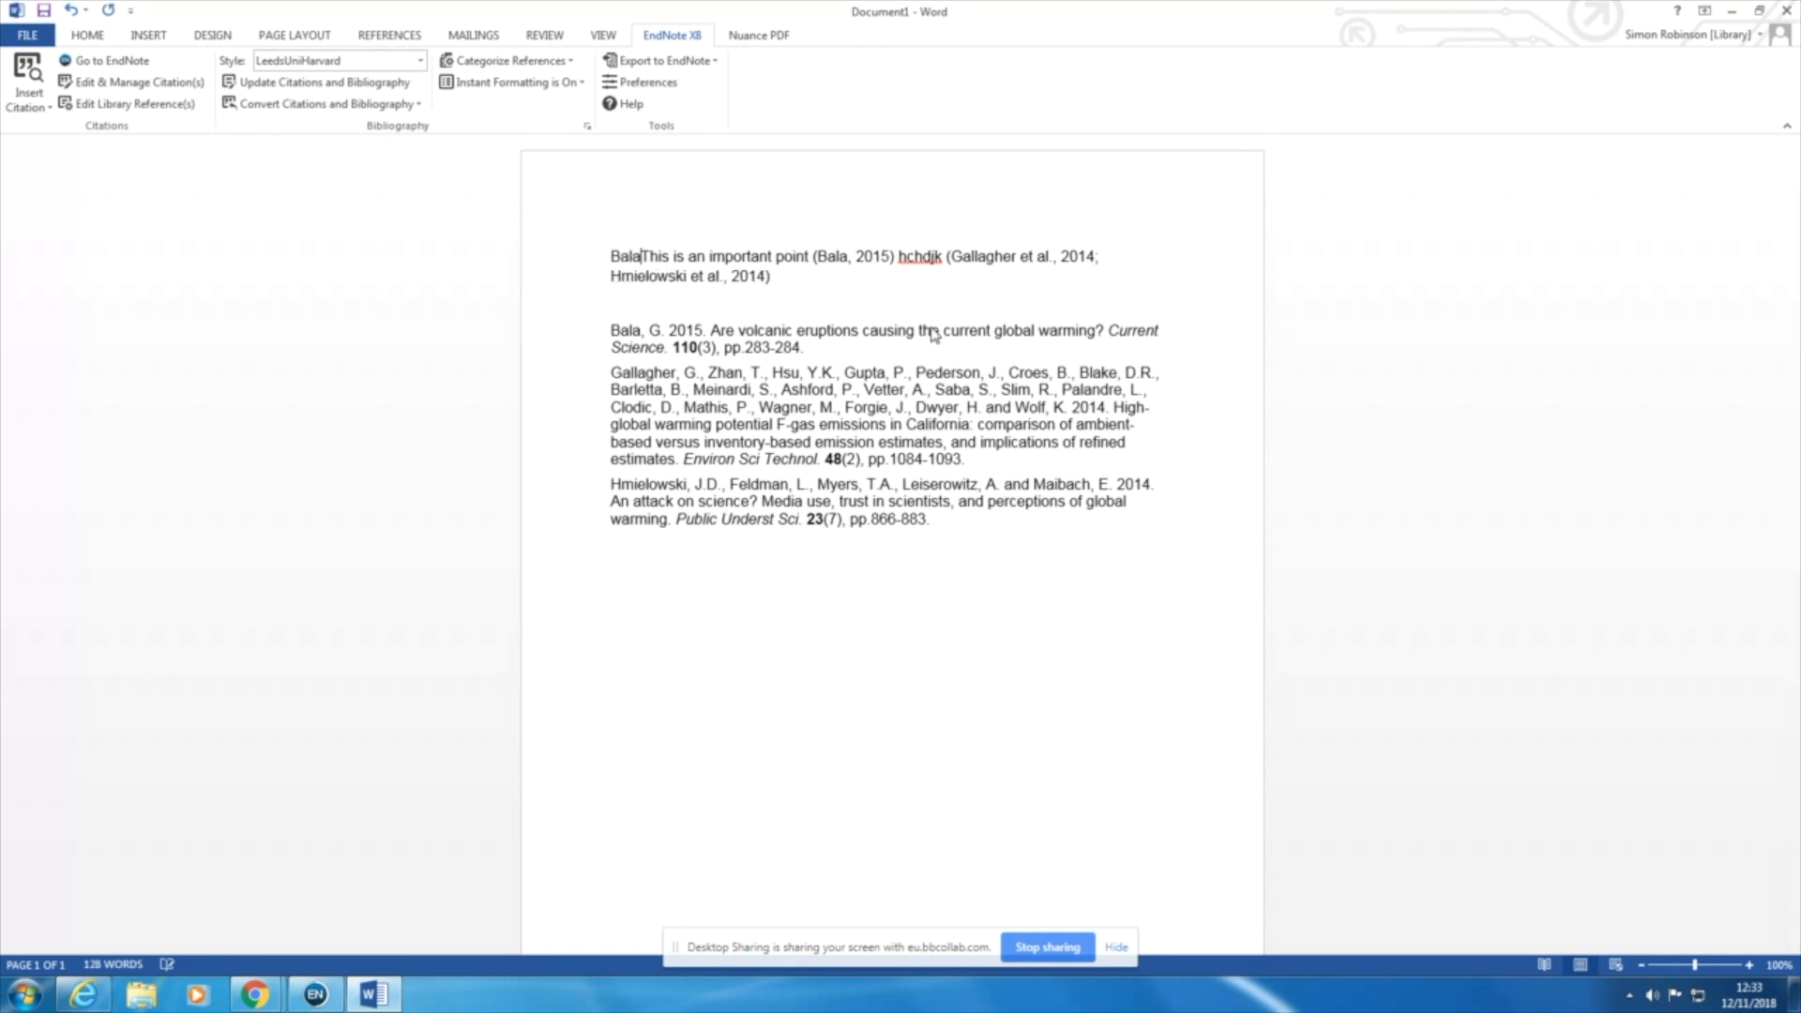
{"action": "key", "text": "Delete"}
{"action": "key", "text": "Delete"}
{"action": "key", "text": "Delete"}
{"action": "key", "text": "Delete"}
{"action": "key", "text": "Delete"}
{"action": "key", "text": "Delete"}
{"action": "key", "text": "Delete"}
{"action": "key", "text": "Delete"}
{"action": "key", "text": "Delete"}
{"action": "key", "text": "Delete"}
{"action": "key", "text": "Delete"}
{"action": "key", "text": "Delete"}
{"action": "key", "text": "Delete"}
{"action": "key", "text": "Delete"}
{"action": "key", "text": "Delete"}
{"action": "key", "text": "Delete"}
{"action": "key", "text": "Delete"}
{"action": "key", "text": "Delete"}
{"action": "key", "text": "Delete"}
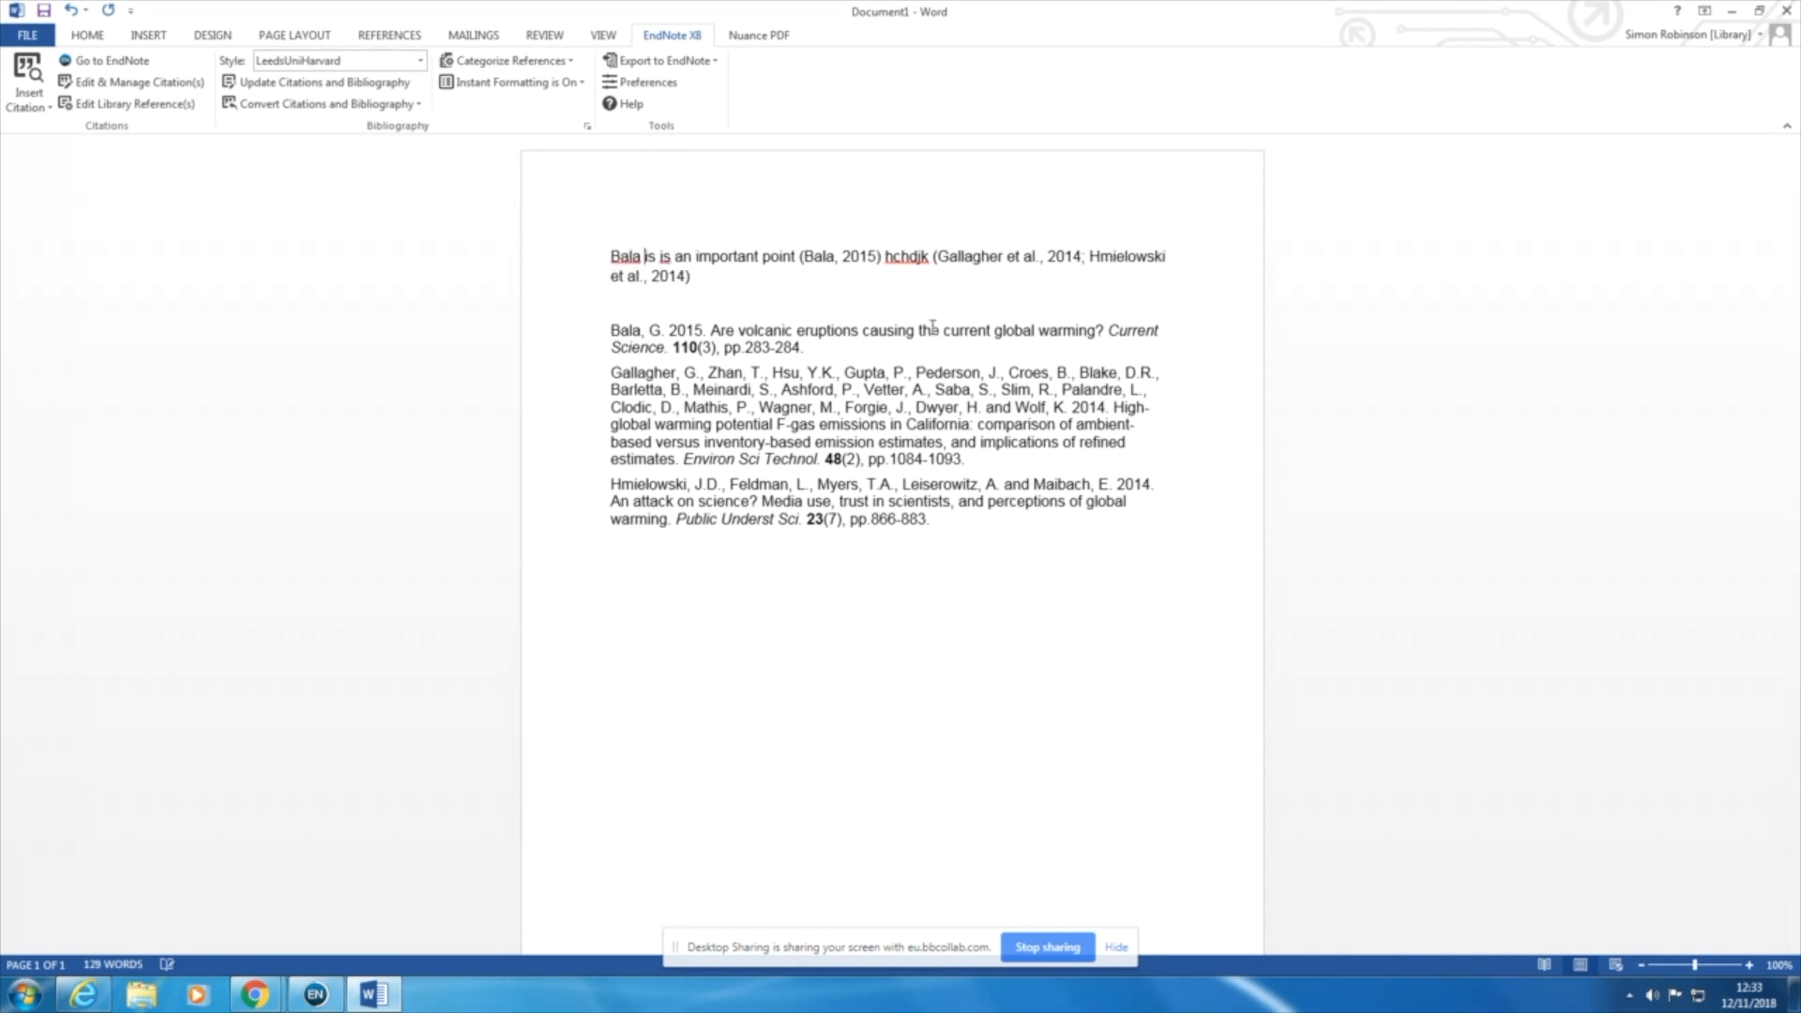
{"action": "key", "text": "Delete"}
{"action": "key", "text": "Delete"}
{"action": "key", "text": "Delete"}
{"action": "key", "text": "Delete"}
{"action": "key", "text": "Delete"}
{"action": "key", "text": "Delete"}
{"action": "key", "text": "Delete"}
{"action": "key", "text": "Delete"}
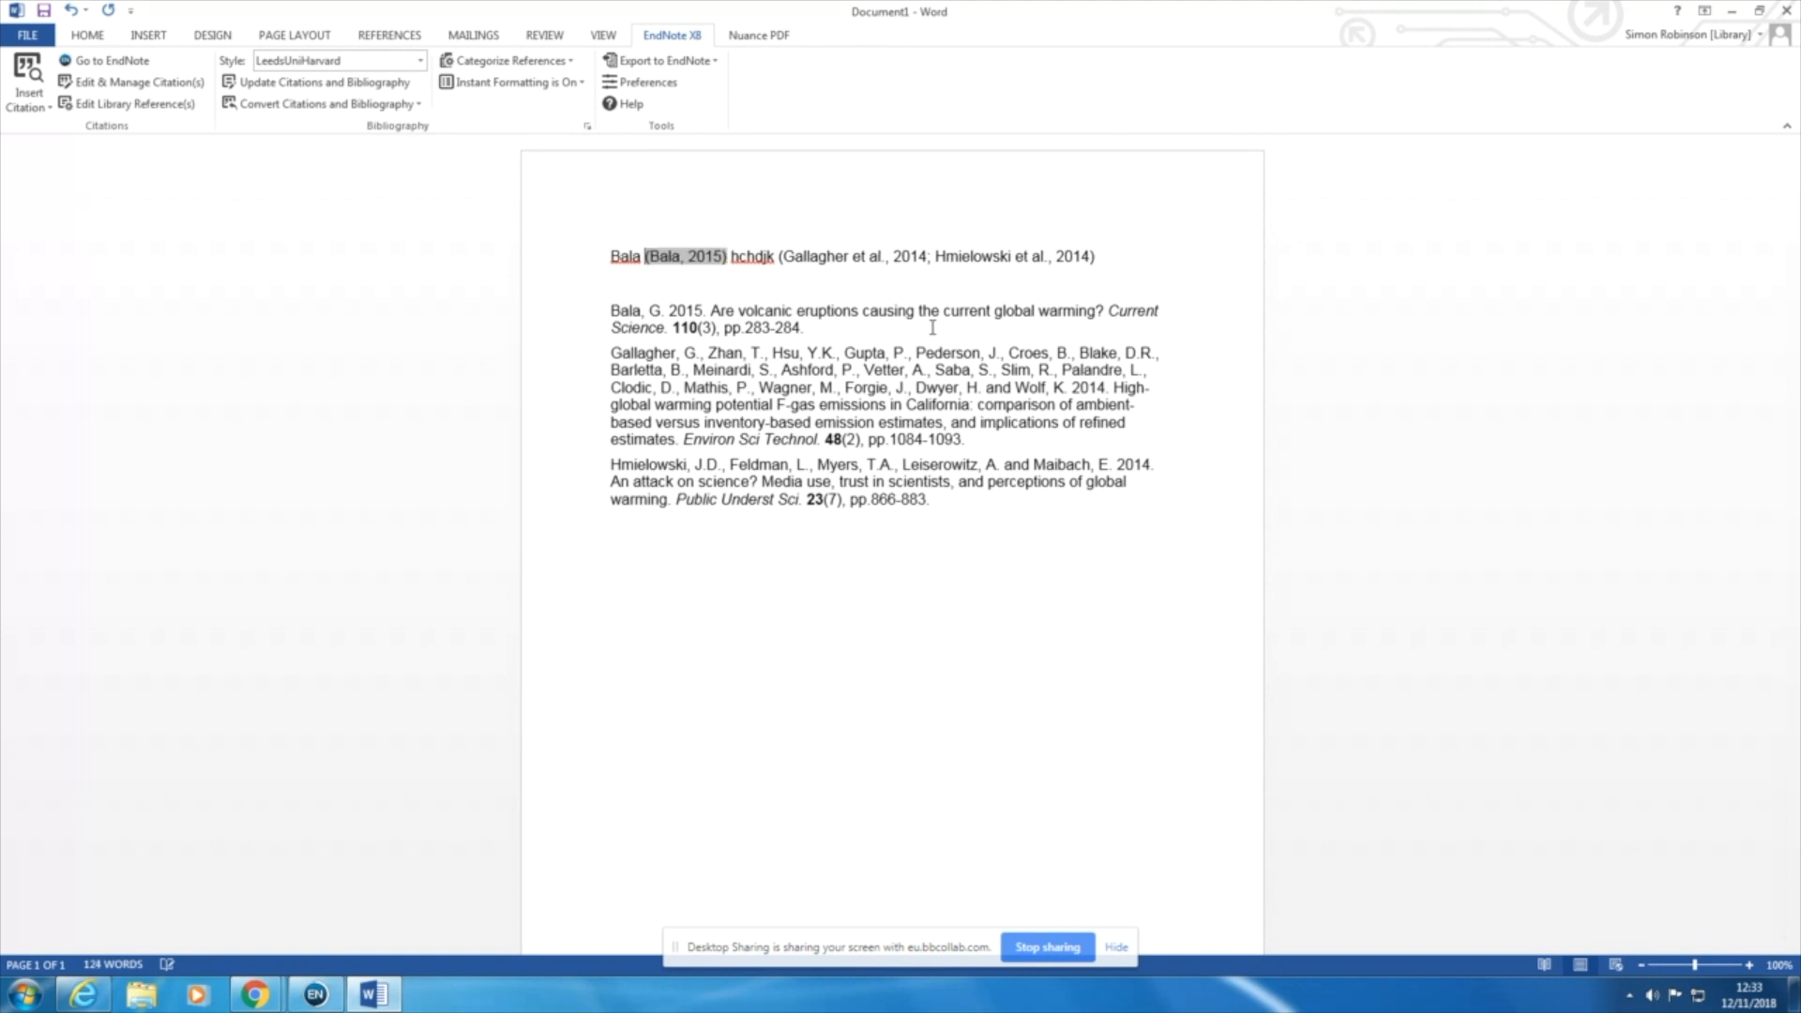
{"action": "key", "text": "Right"}
{"action": "key", "text": "Right"}
{"action": "key", "text": "Right"}
{"action": "key", "text": "Right"}
{"action": "type", "text": "argues "}
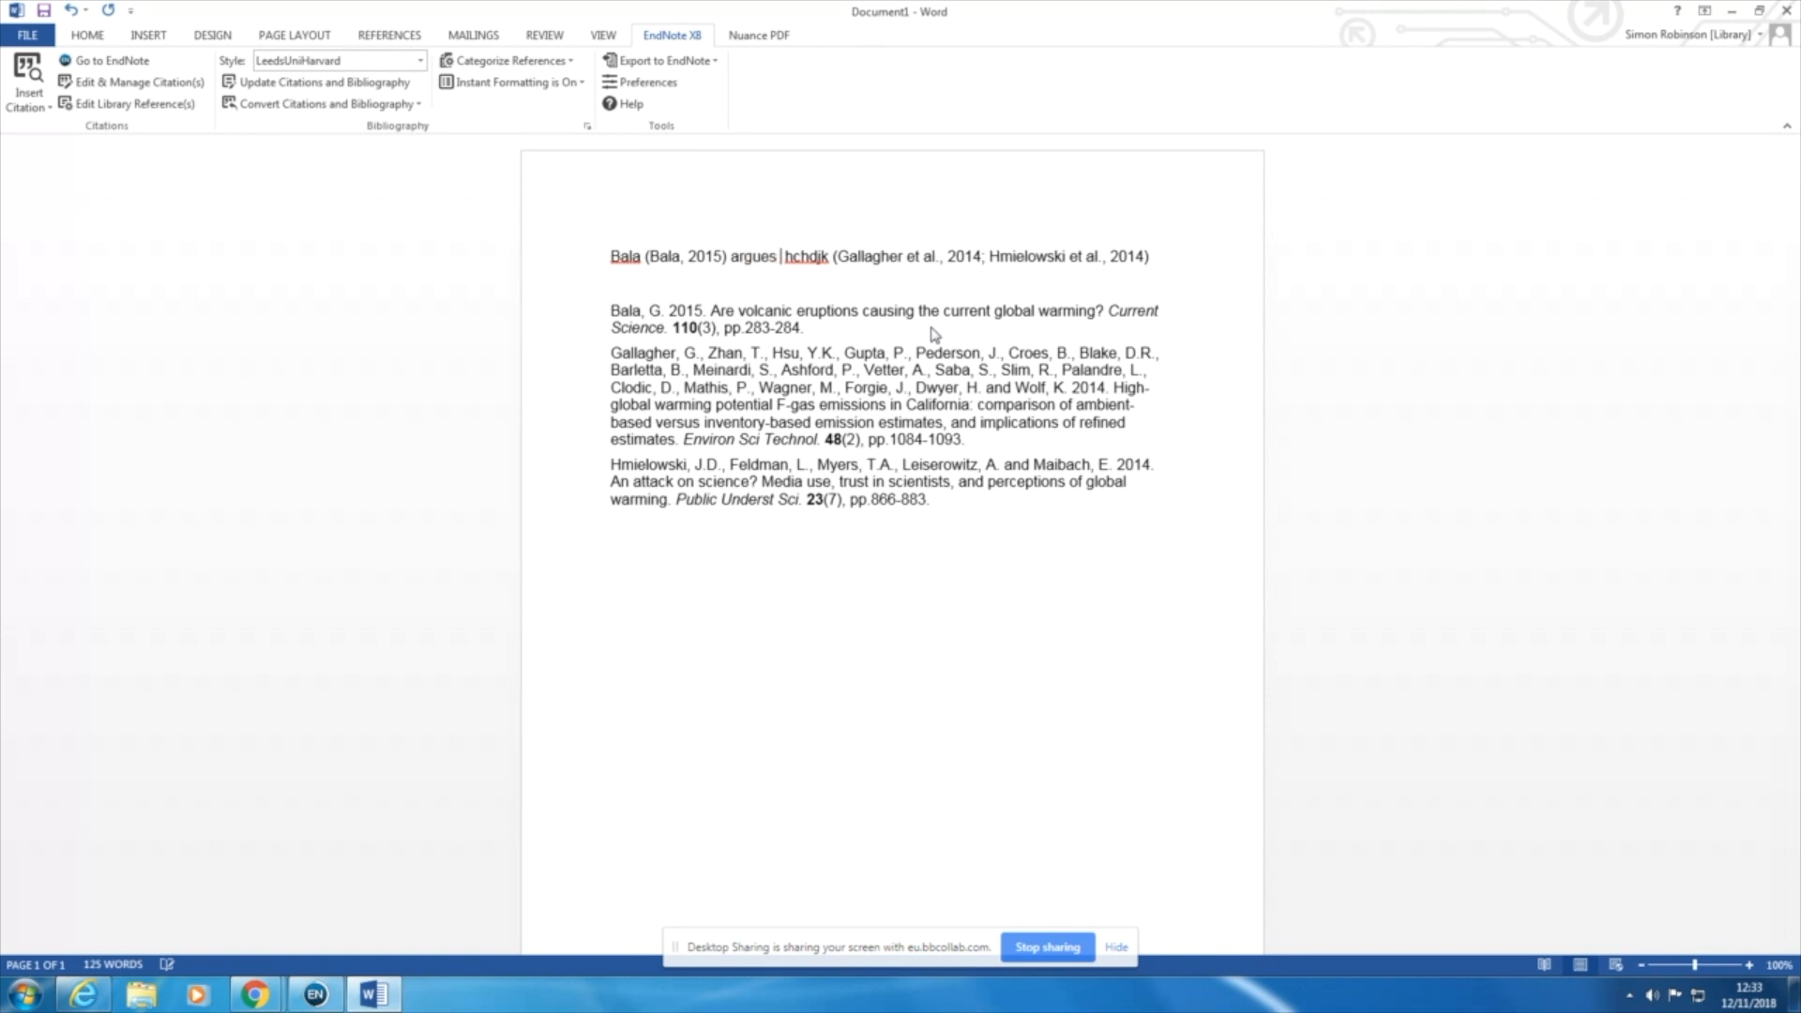
{"action": "type", "text": ".."}
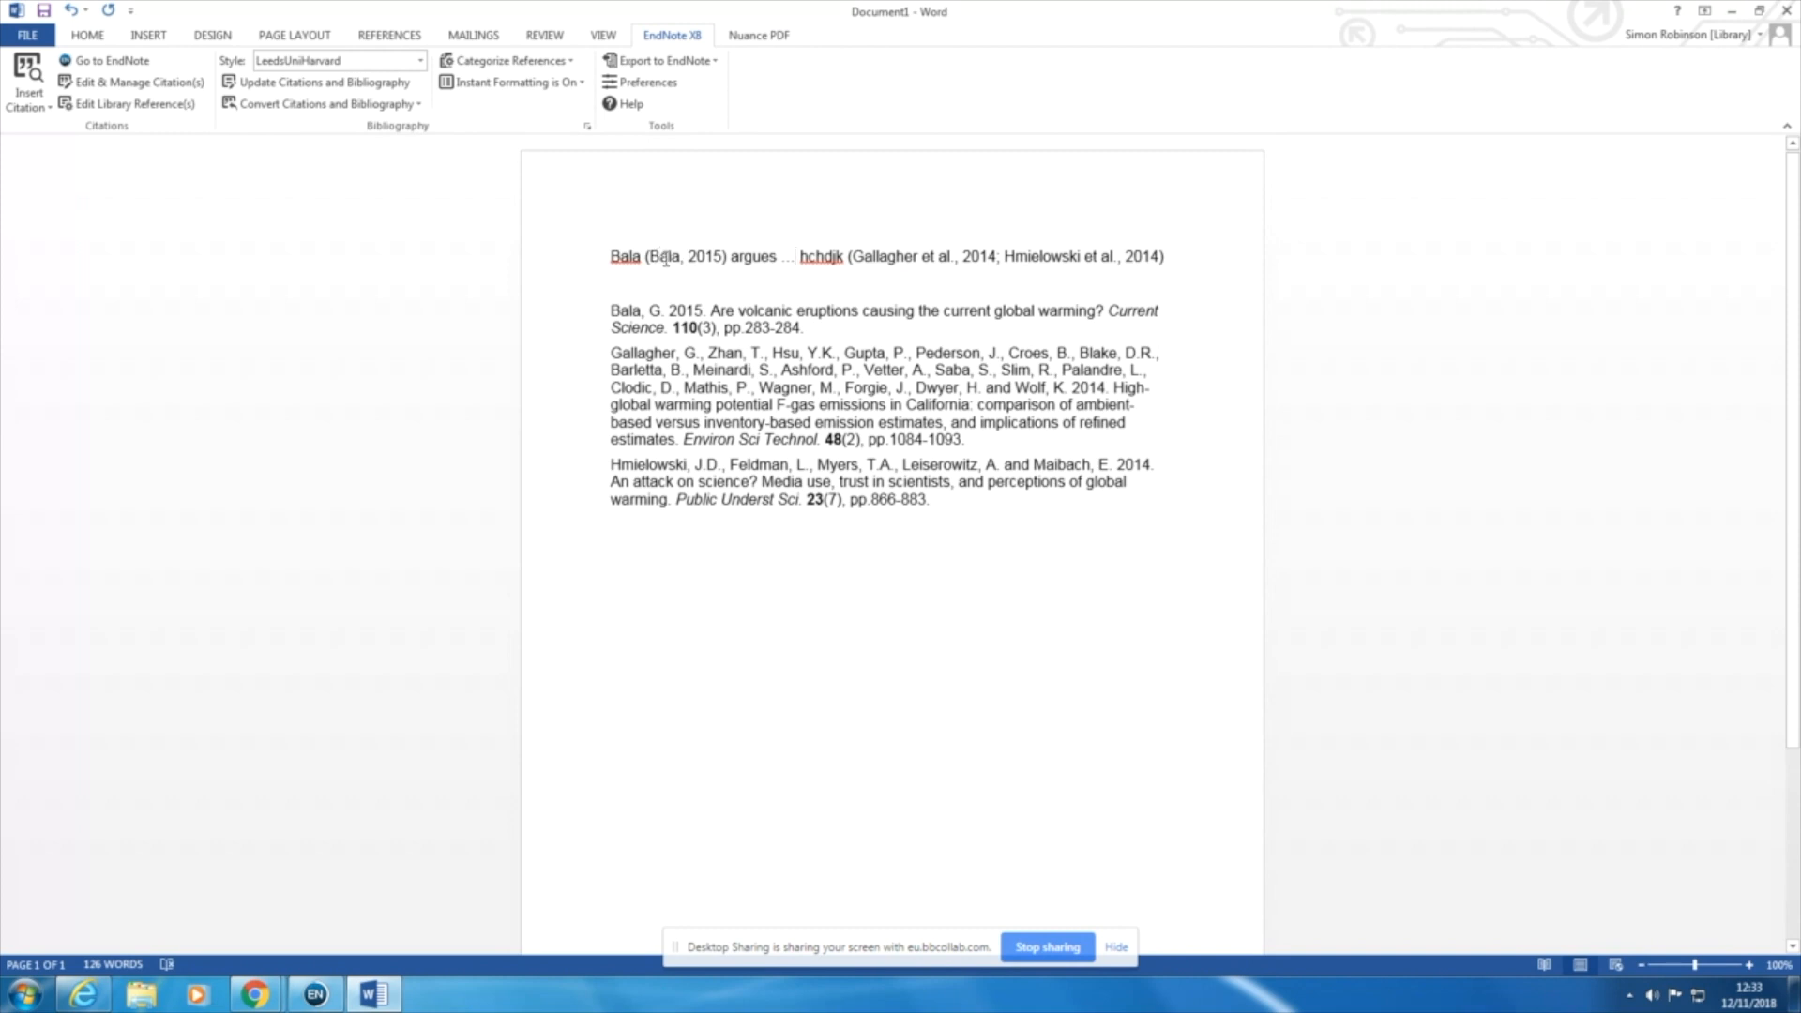
Step: Set the first citation's formatting to Exclude Author so that only the year remains in the parentheses
{"action": "left_click", "coordinate": [666, 259]}
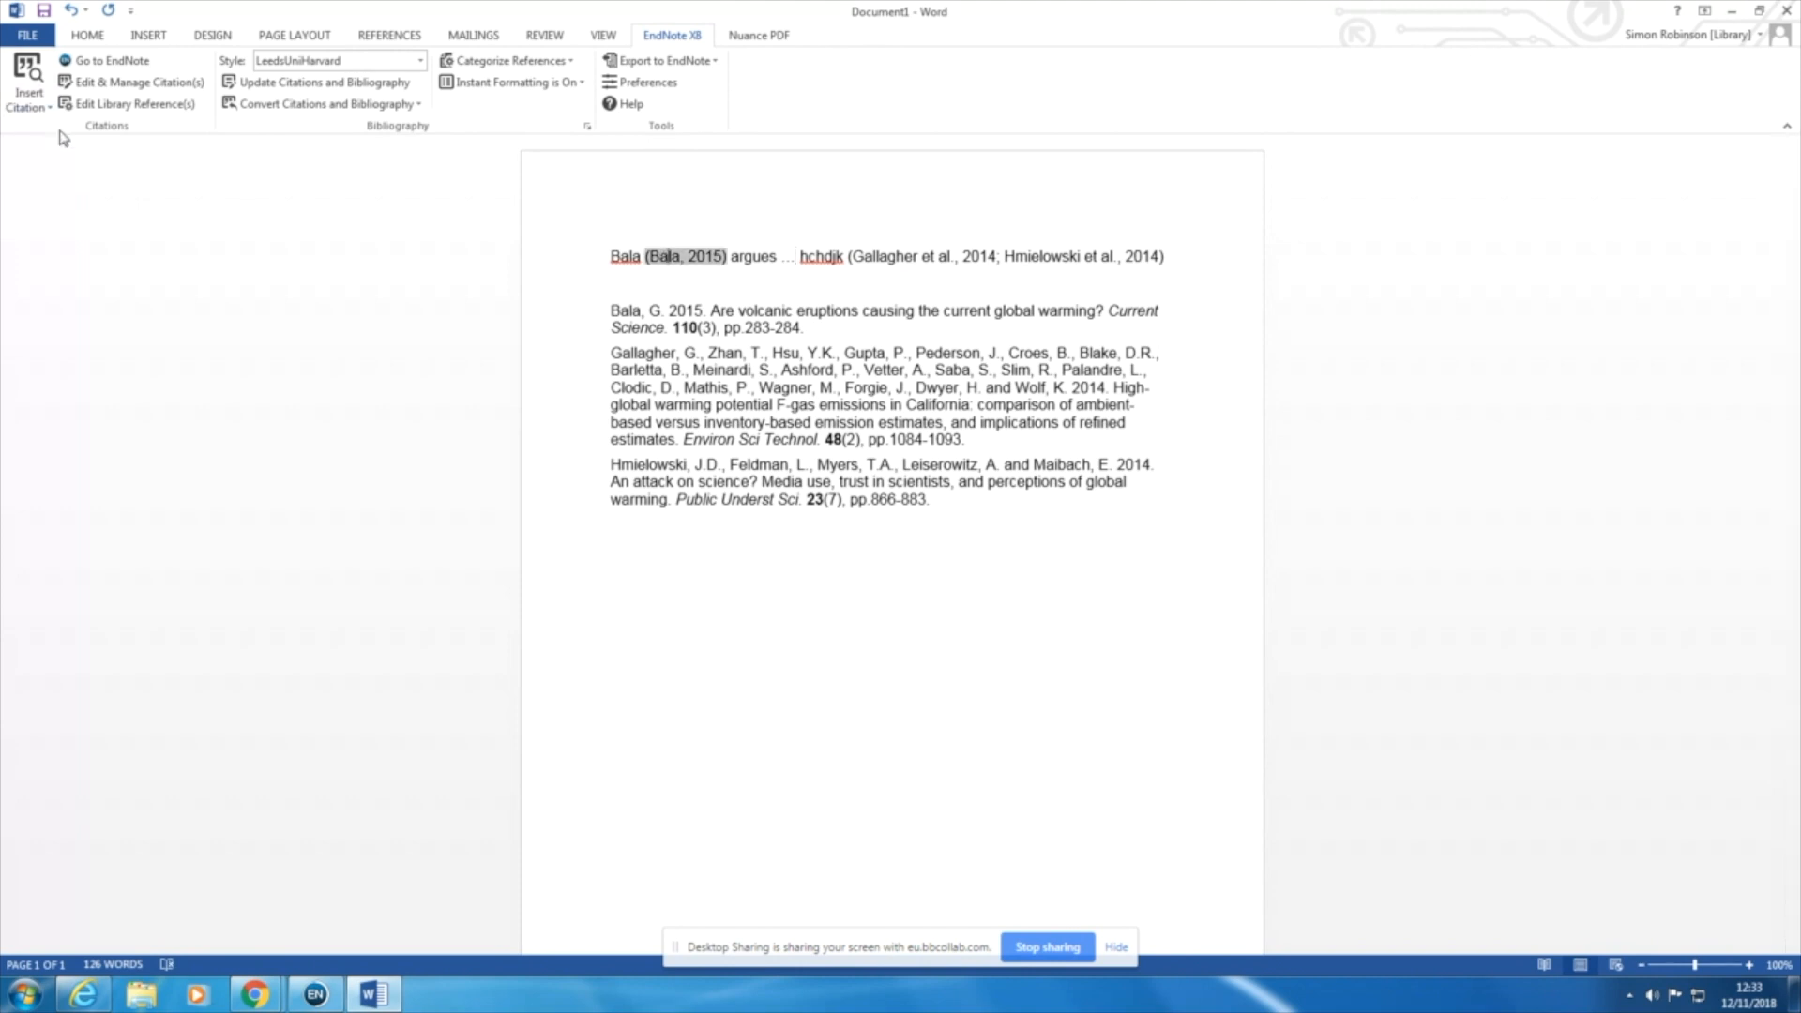
{"action": "left_click", "coordinate": [165, 89]}
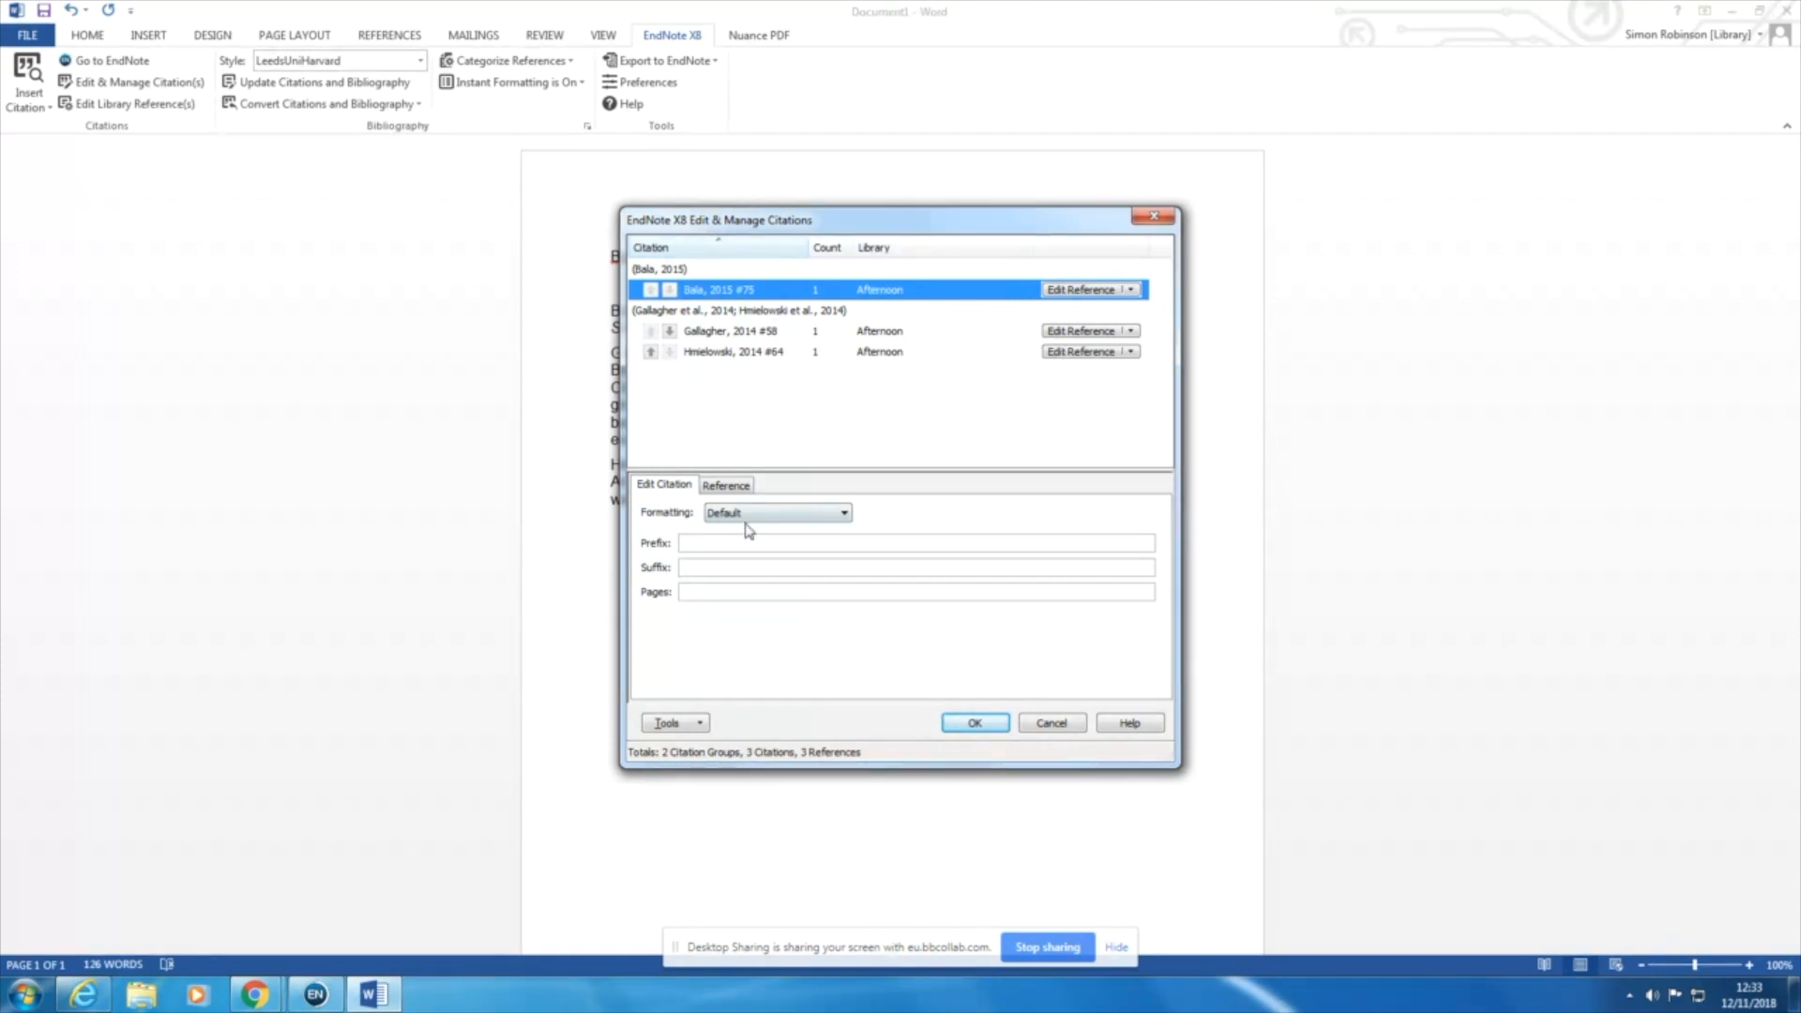
{"action": "left_click", "coordinate": [844, 515]}
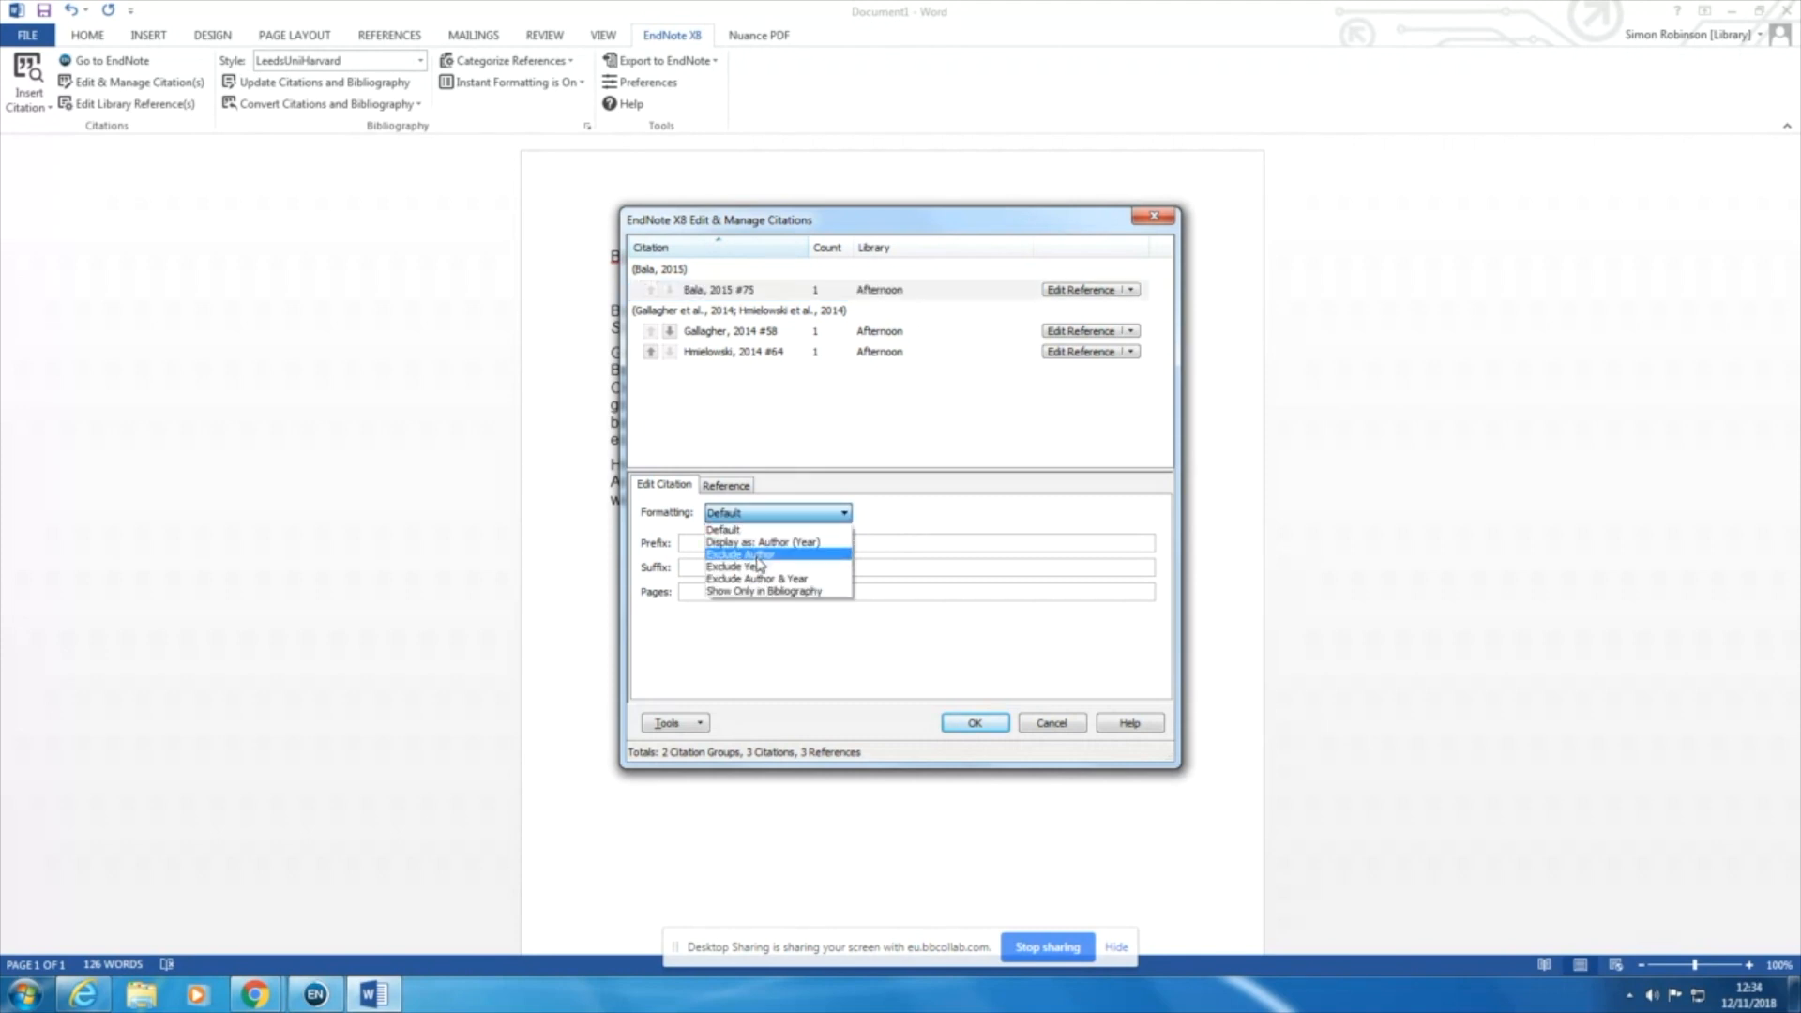
{"action": "left_click", "coordinate": [758, 557]}
{"action": "left_click", "coordinate": [976, 723]}
{"action": "left_click", "coordinate": [690, 279]}
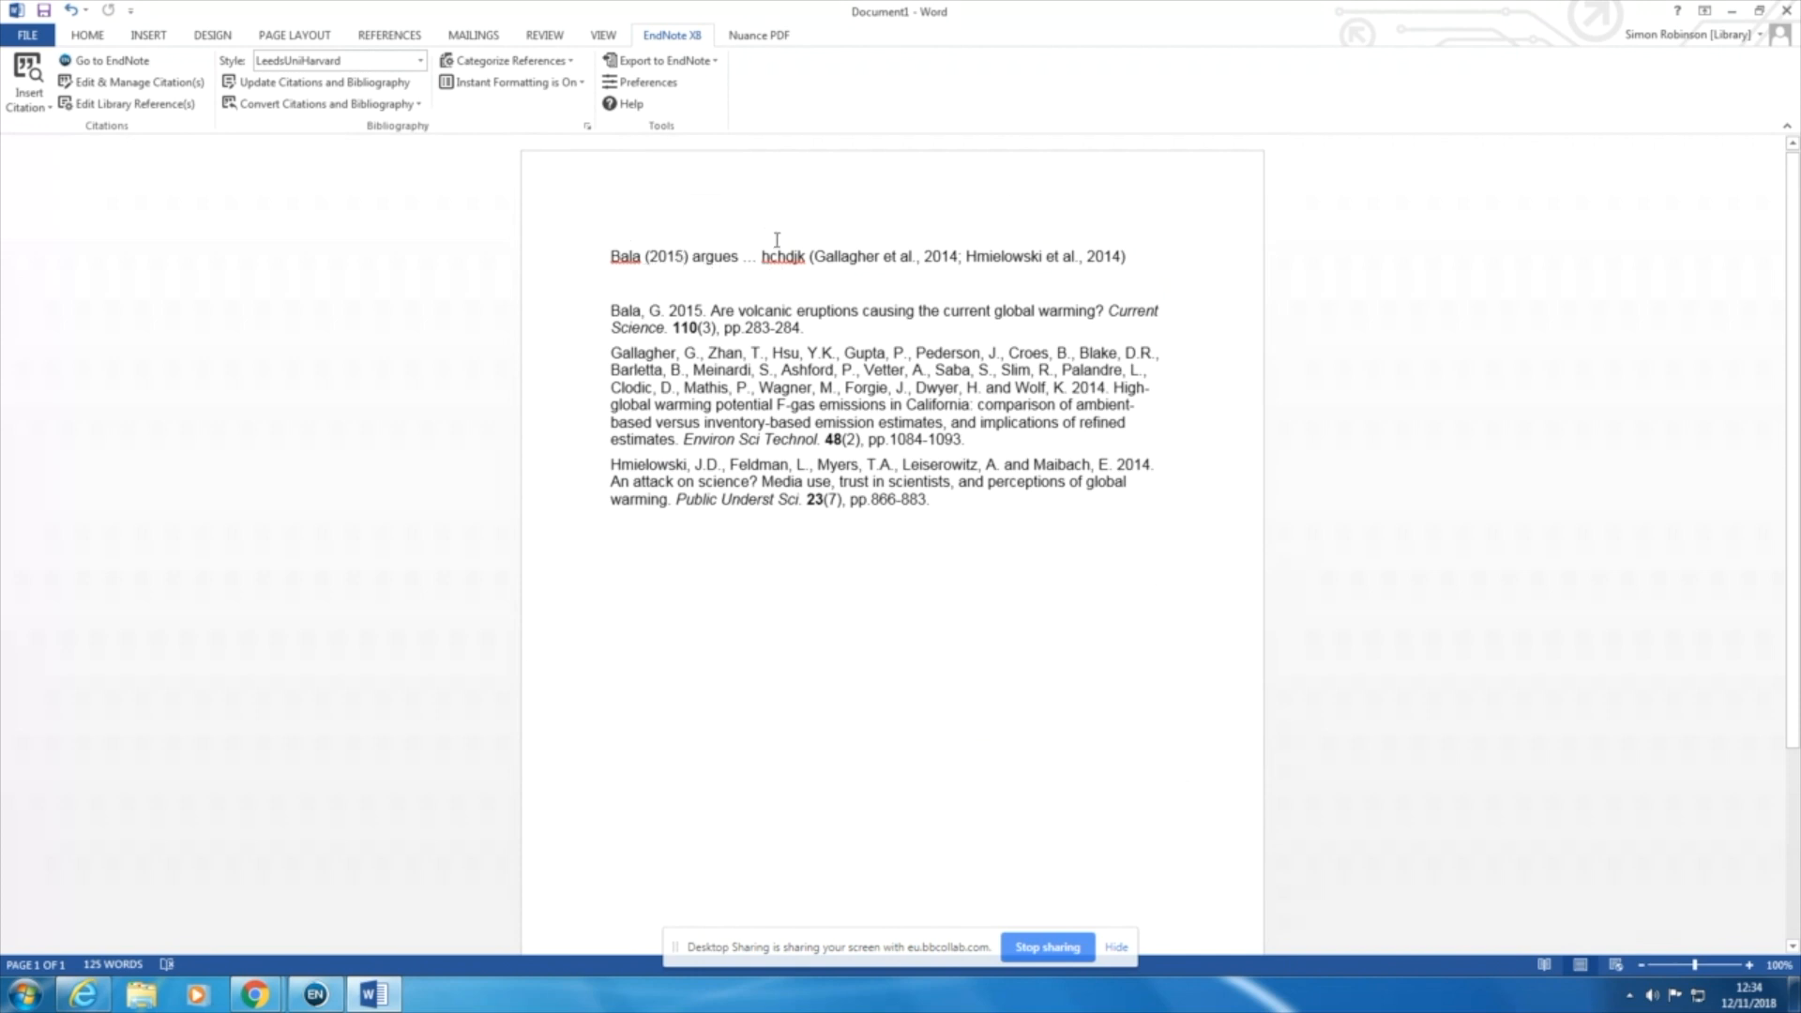
Step: Add the page reference ", p.34" as a suffix to the 2015 citation
{"action": "left_click", "coordinate": [664, 256]}
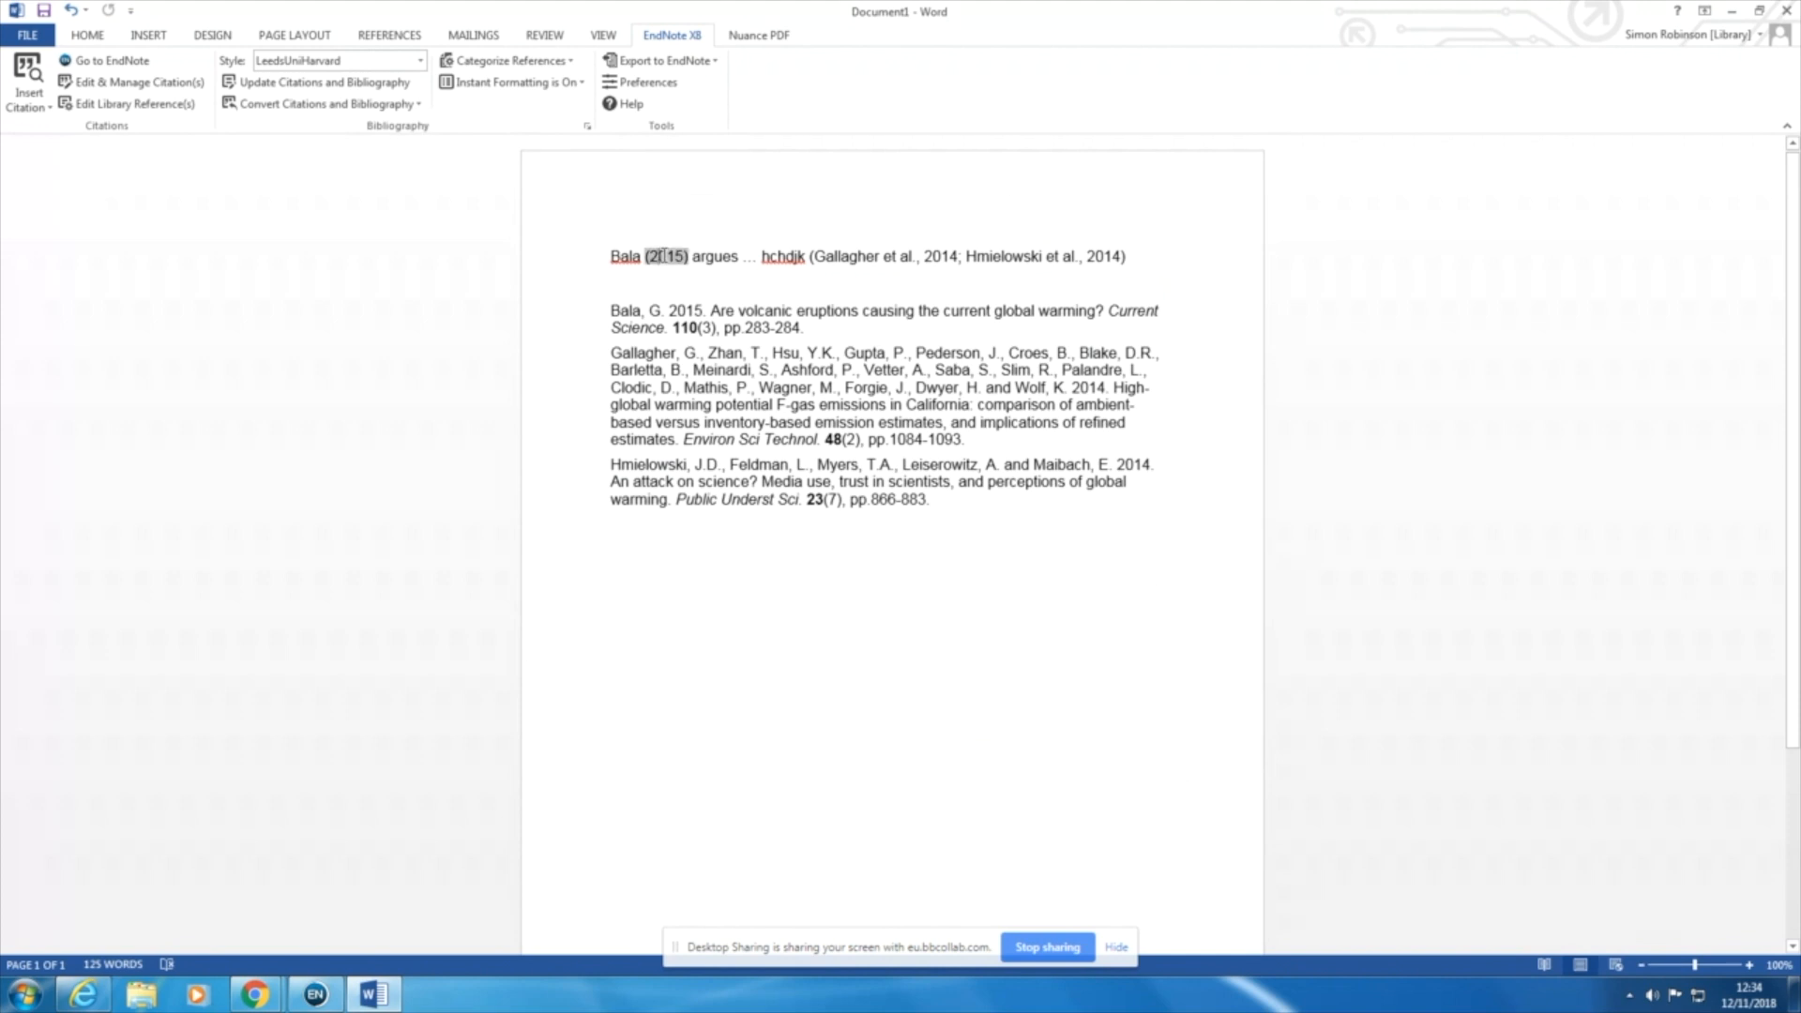
{"action": "left_click", "coordinate": [152, 84]}
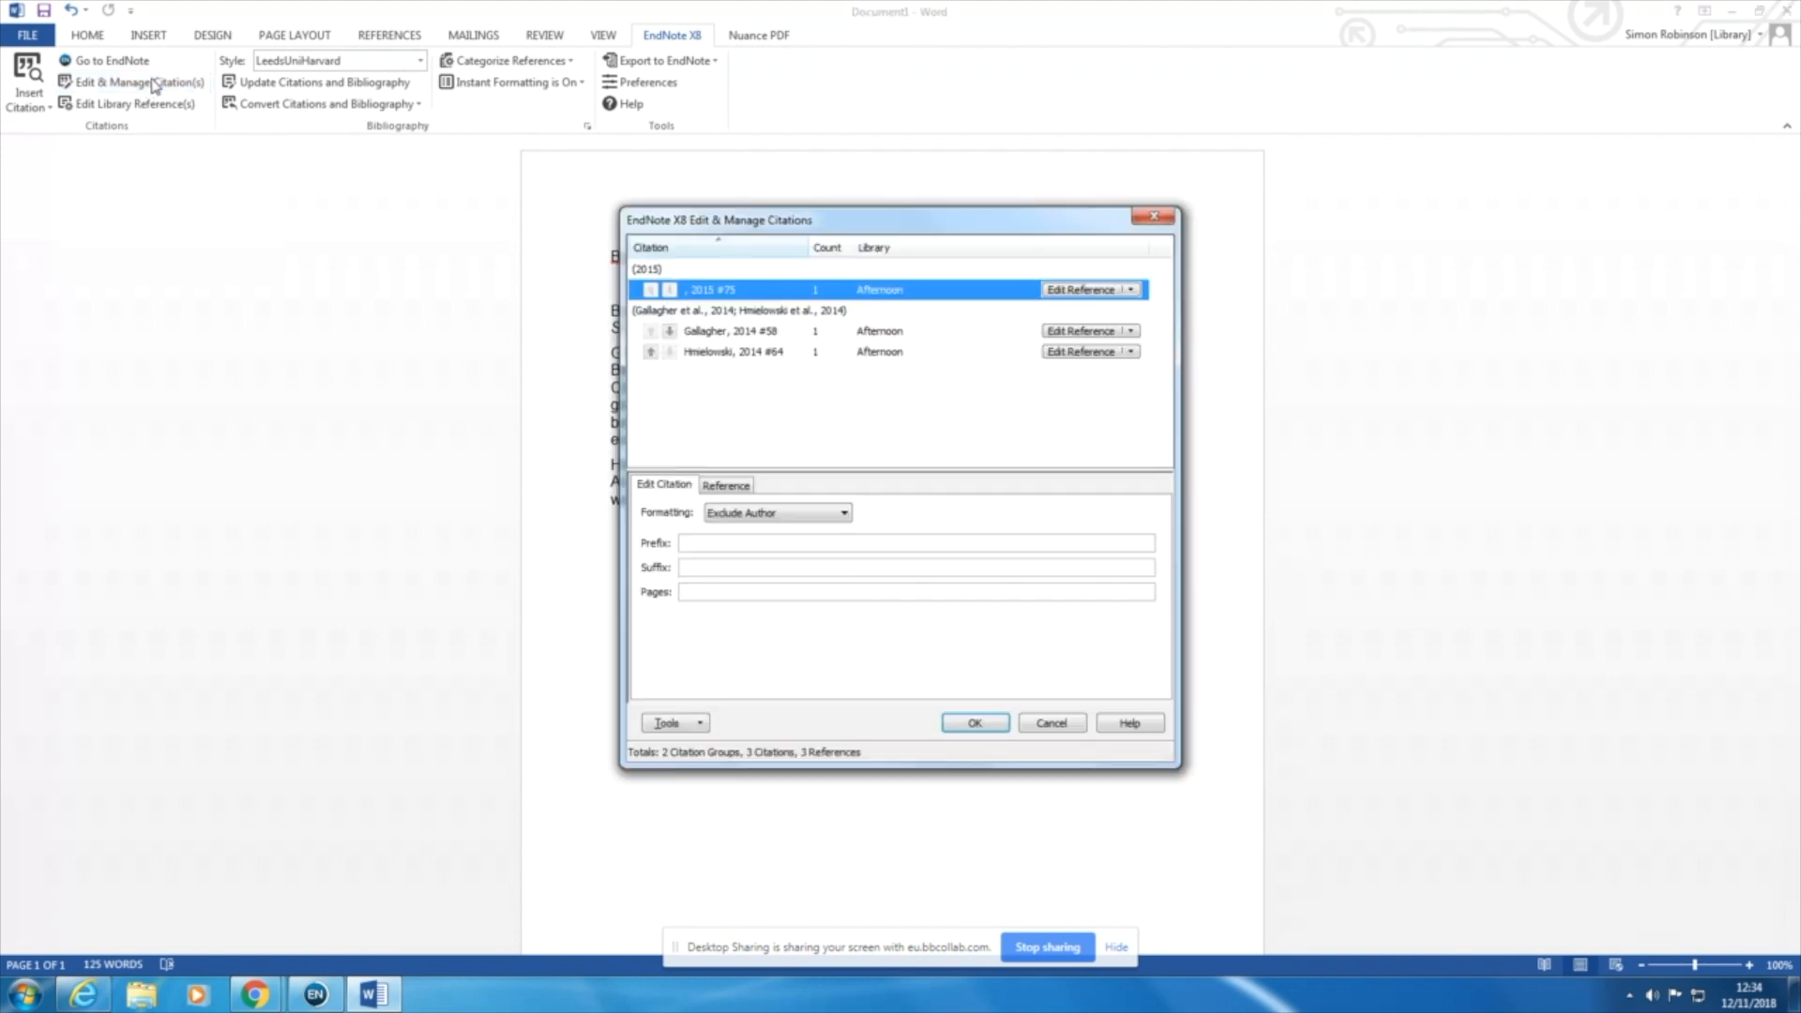
{"action": "left_click", "coordinate": [694, 570]}
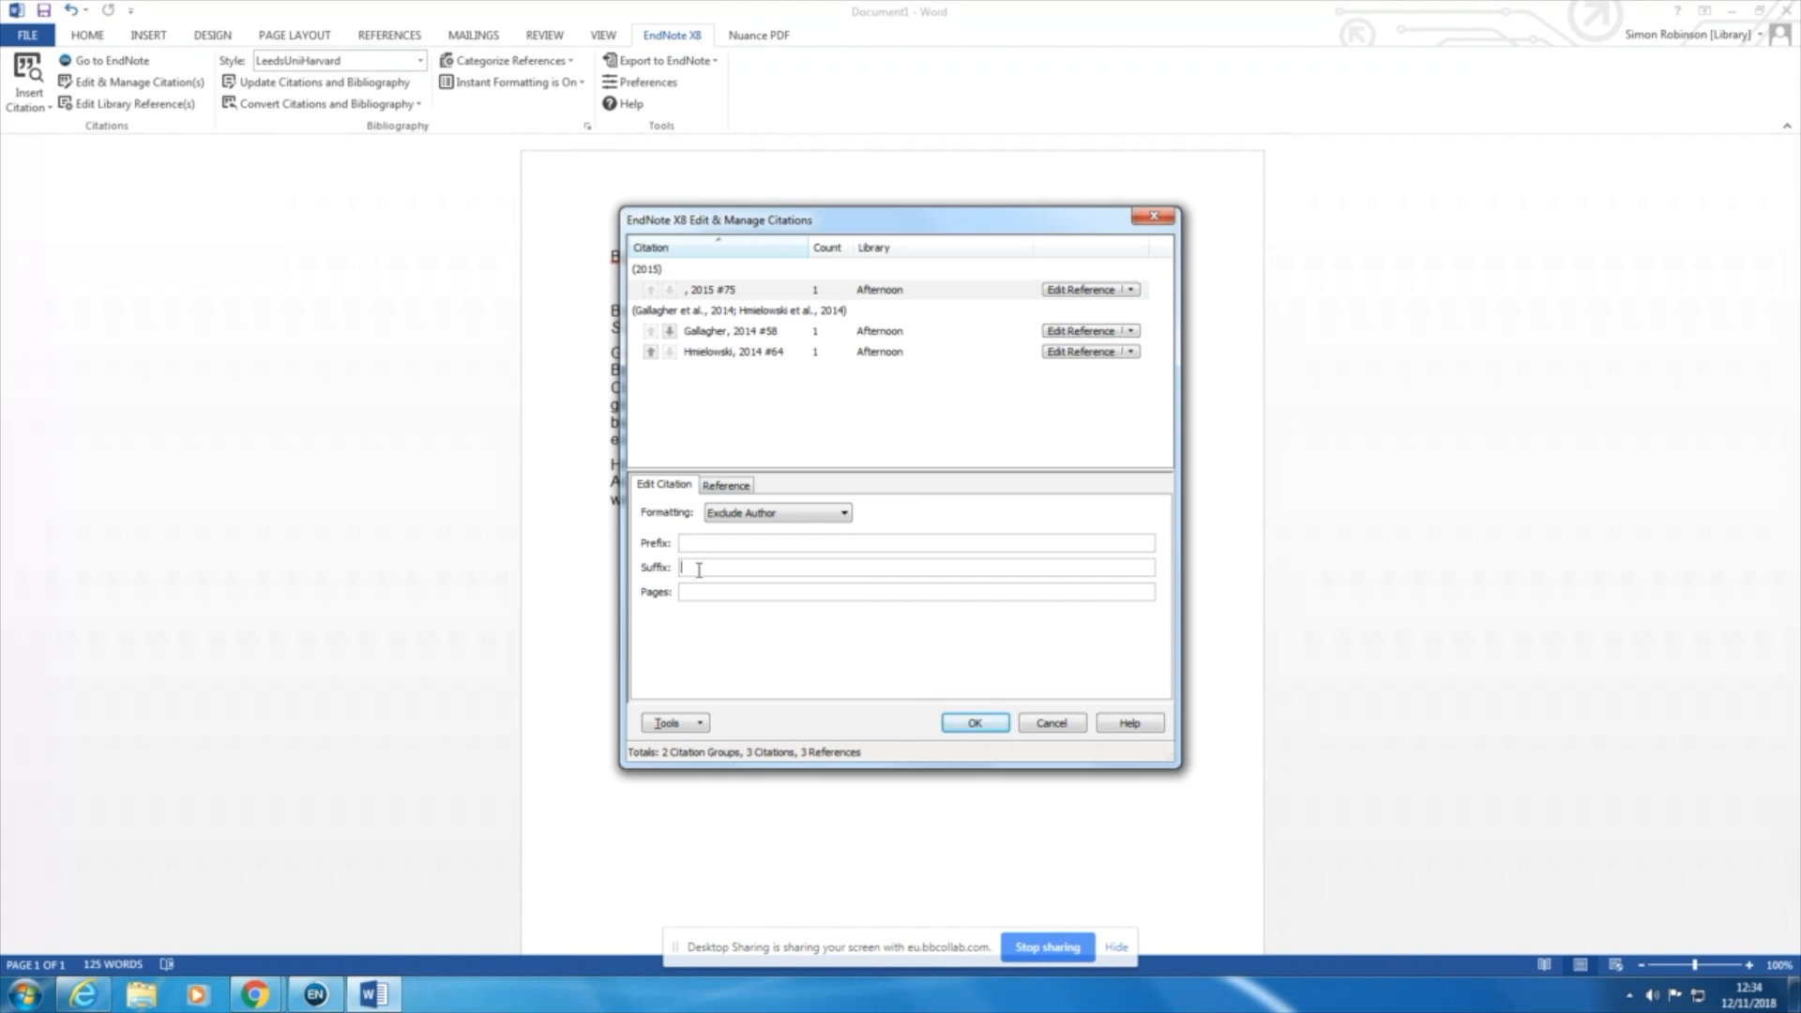
{"action": "type", "text": "p"}
{"action": "type", "text": ".1"}
{"action": "type", "text": ".34"}
{"action": "left_click", "coordinate": [986, 728]}
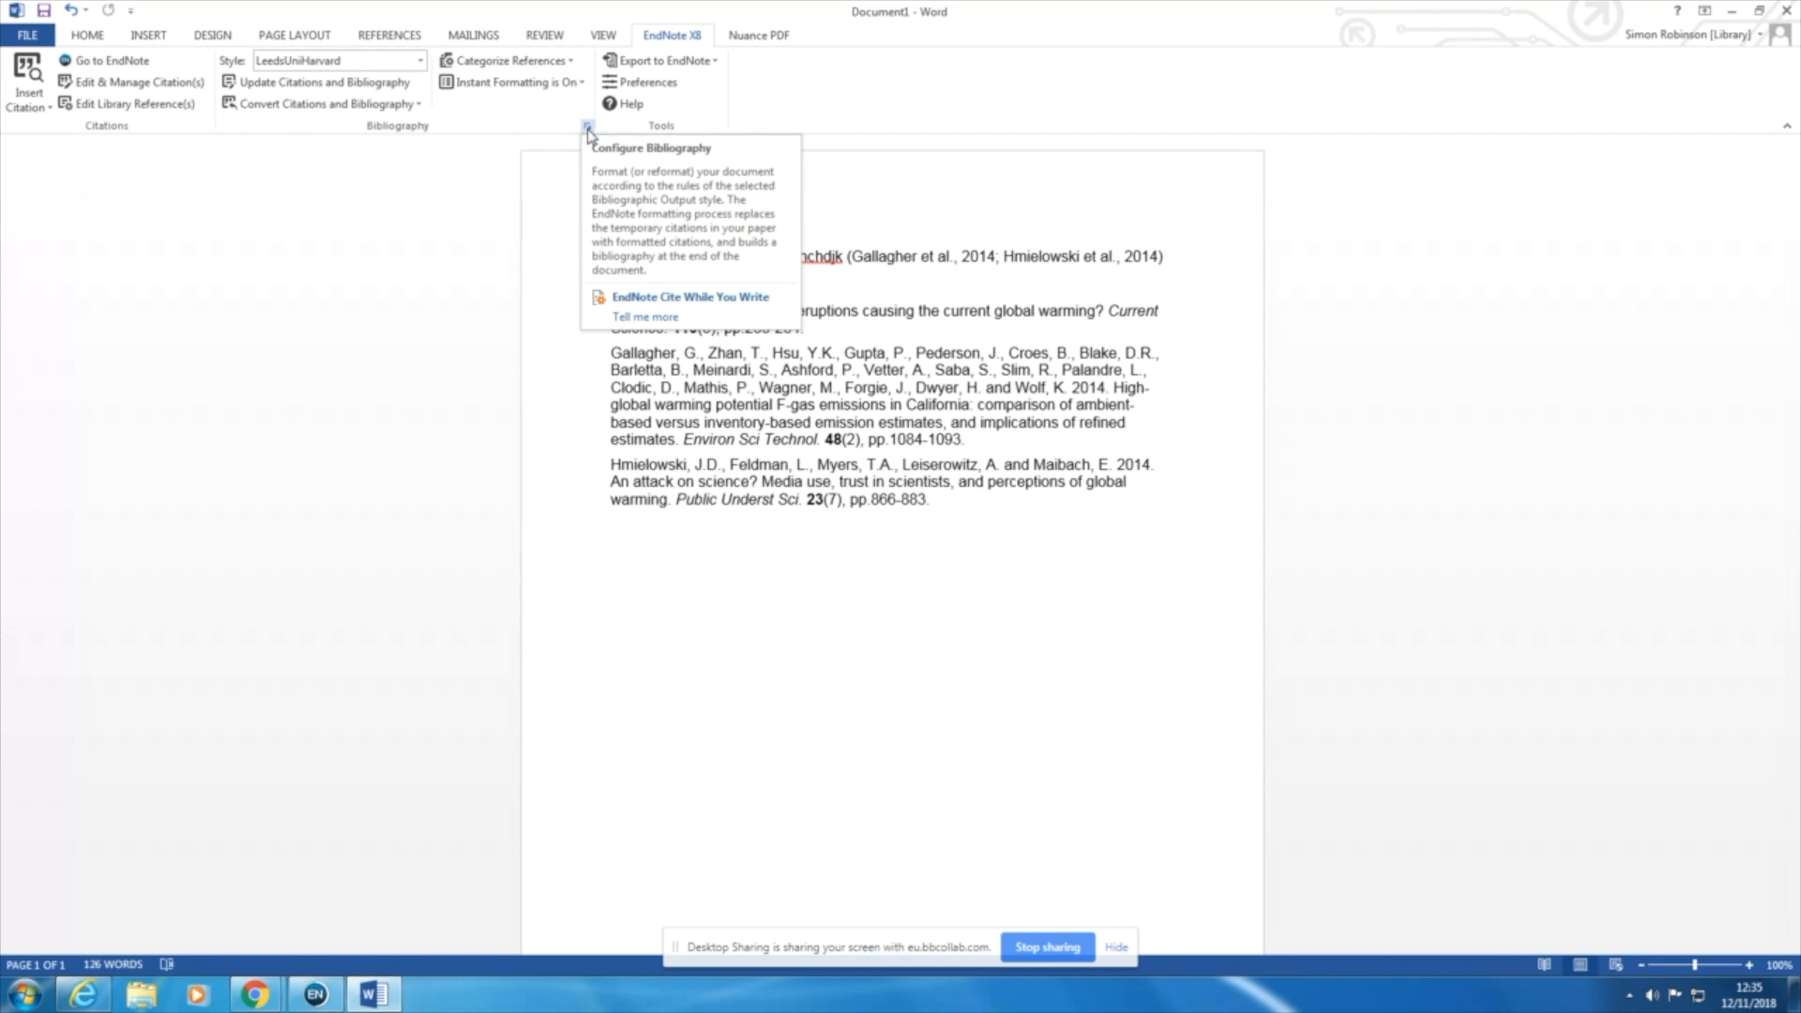
Step: Set the space after each entry to 1.5 Lines in the bibliography layout
{"action": "left_click", "coordinate": [587, 128]}
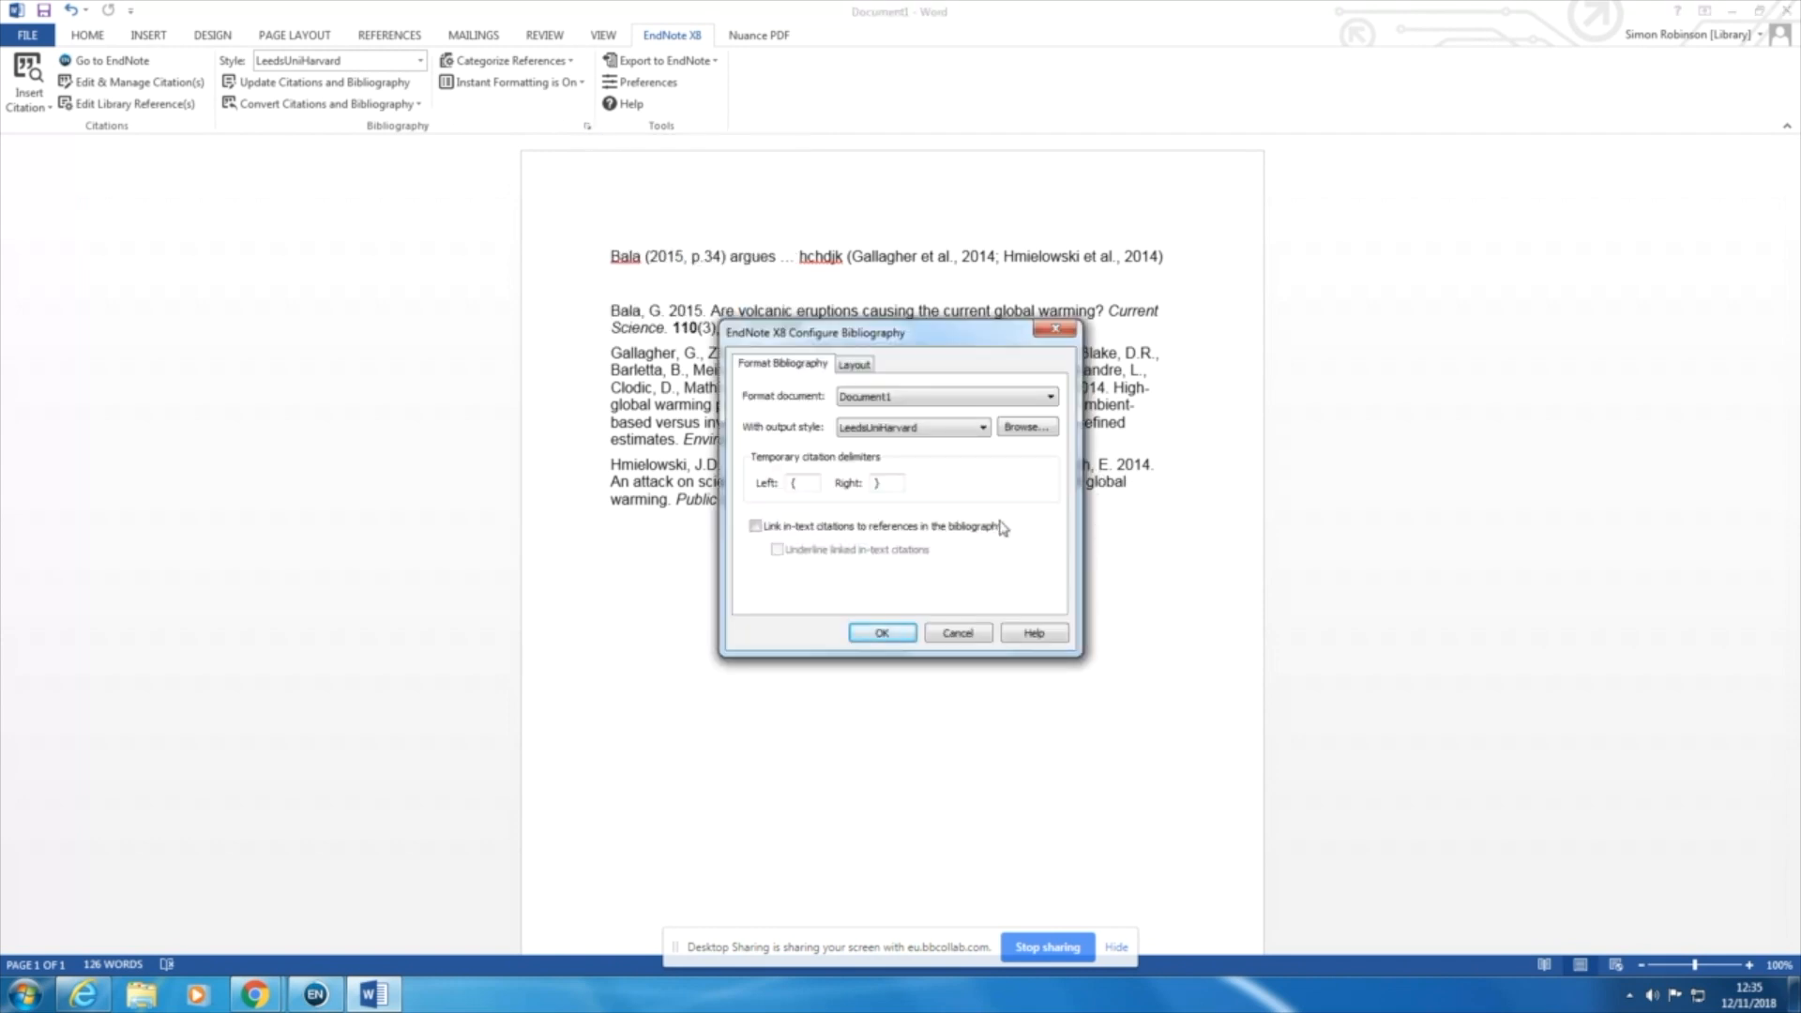
{"action": "left_click", "coordinate": [854, 365]}
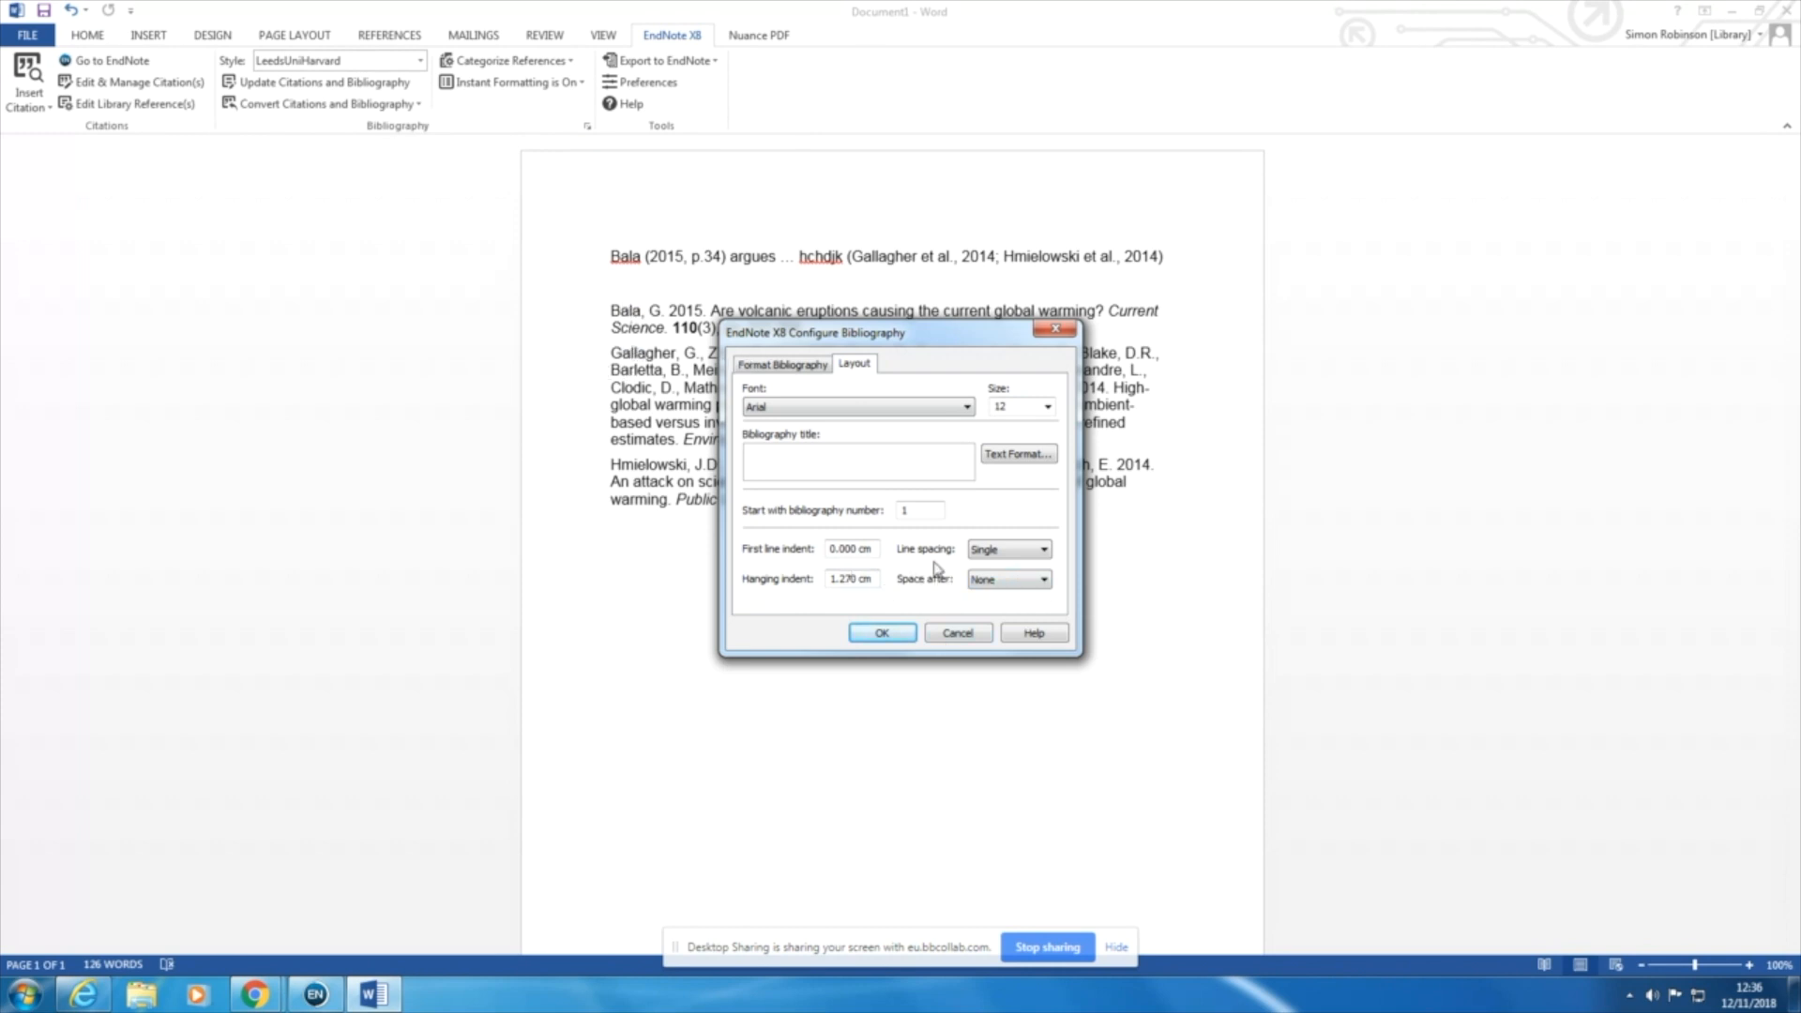
{"action": "left_click", "coordinate": [1048, 582]}
{"action": "left_click", "coordinate": [1046, 580]}
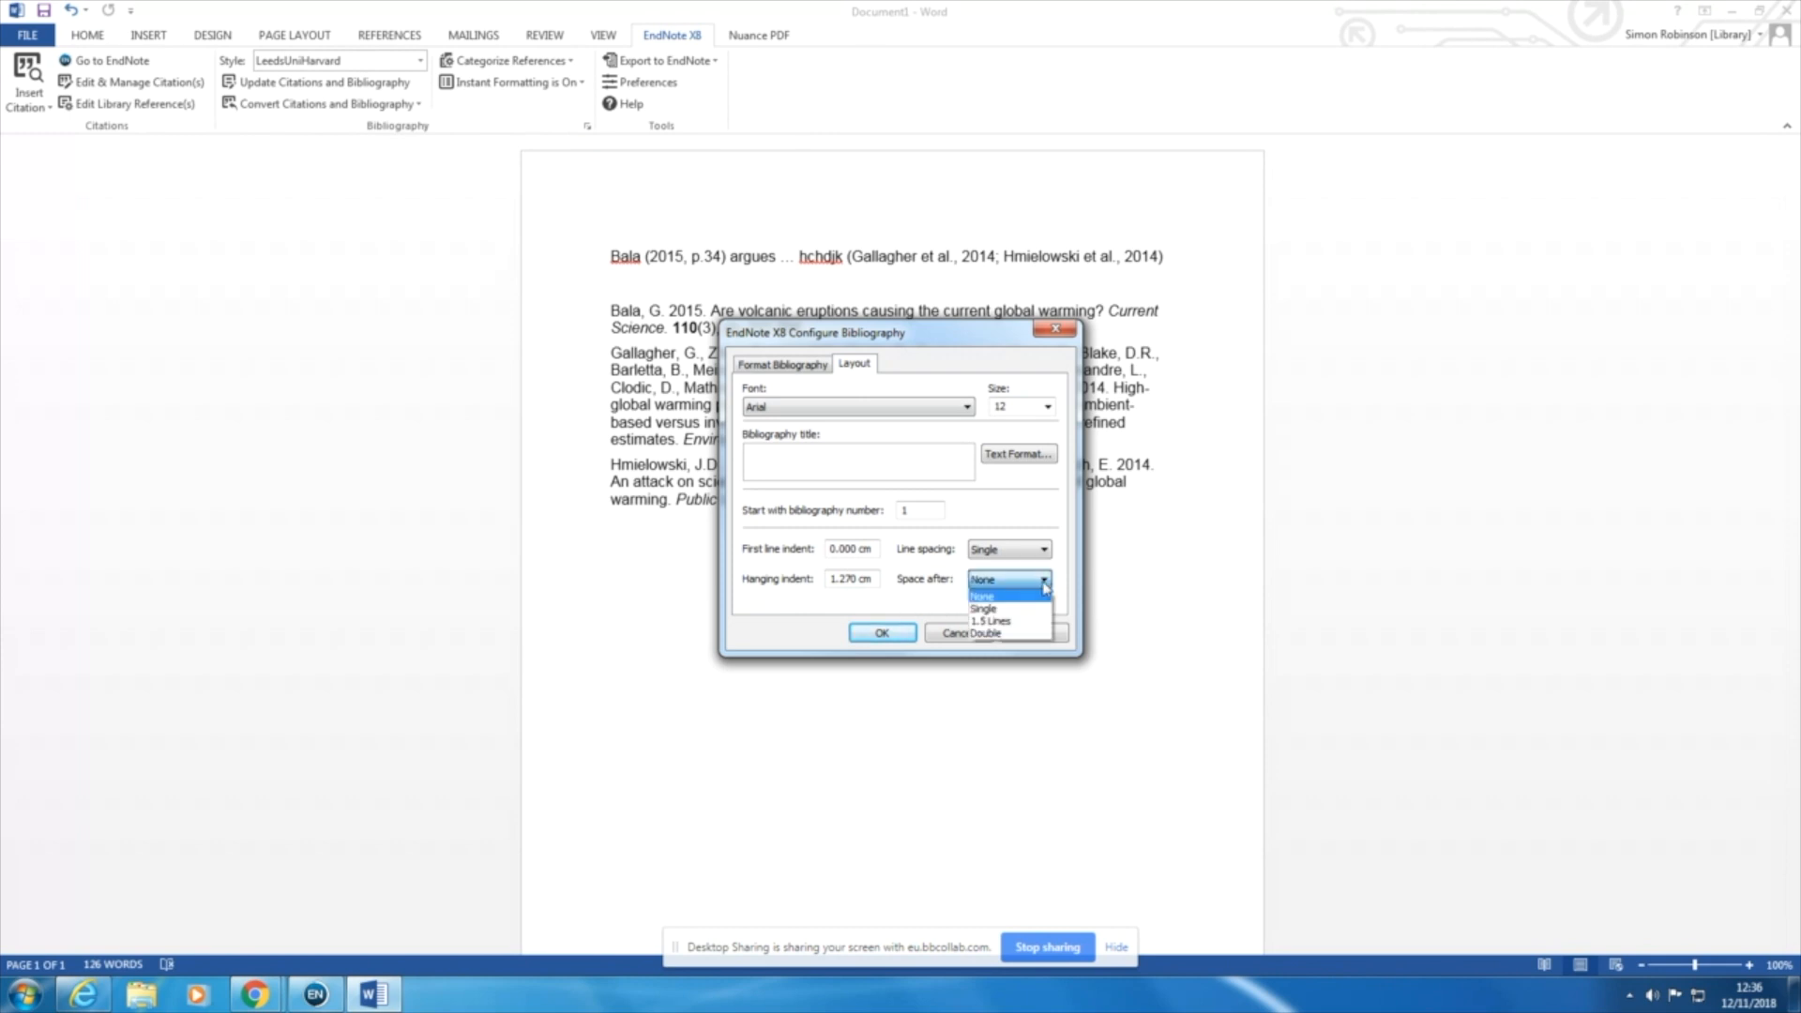
{"action": "left_click", "coordinate": [1015, 623]}
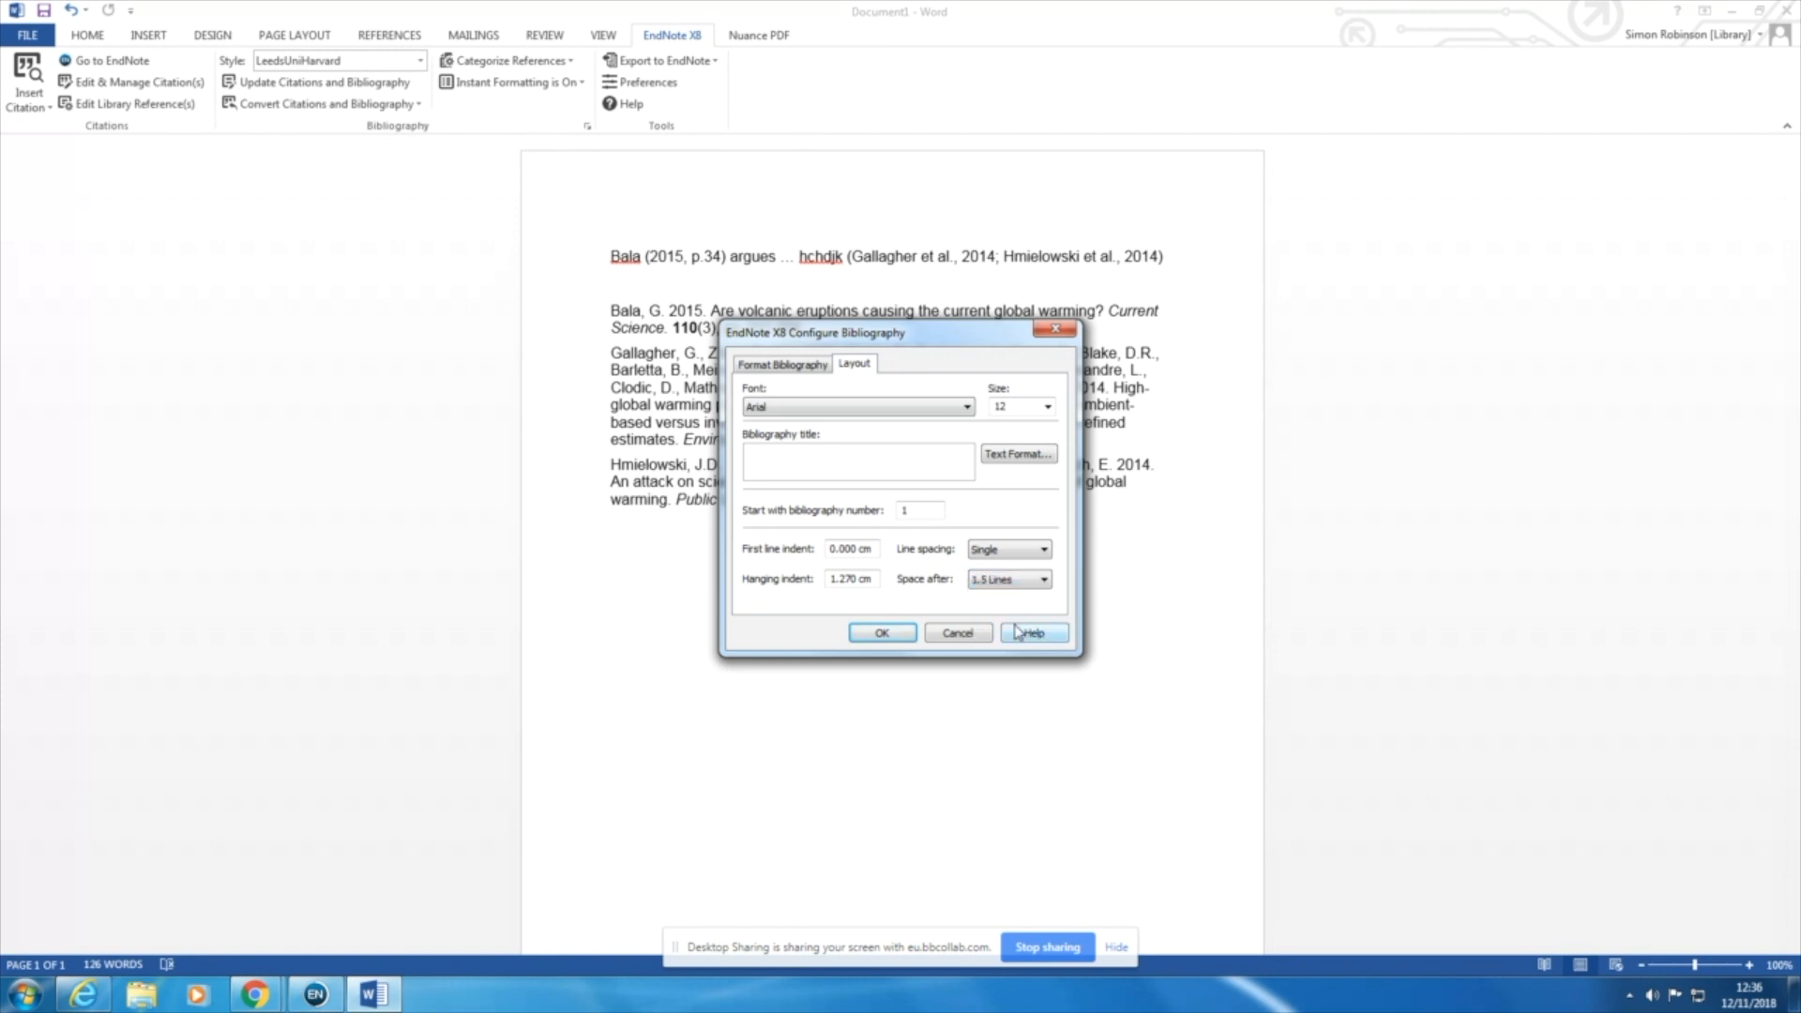
{"action": "left_click", "coordinate": [883, 634]}
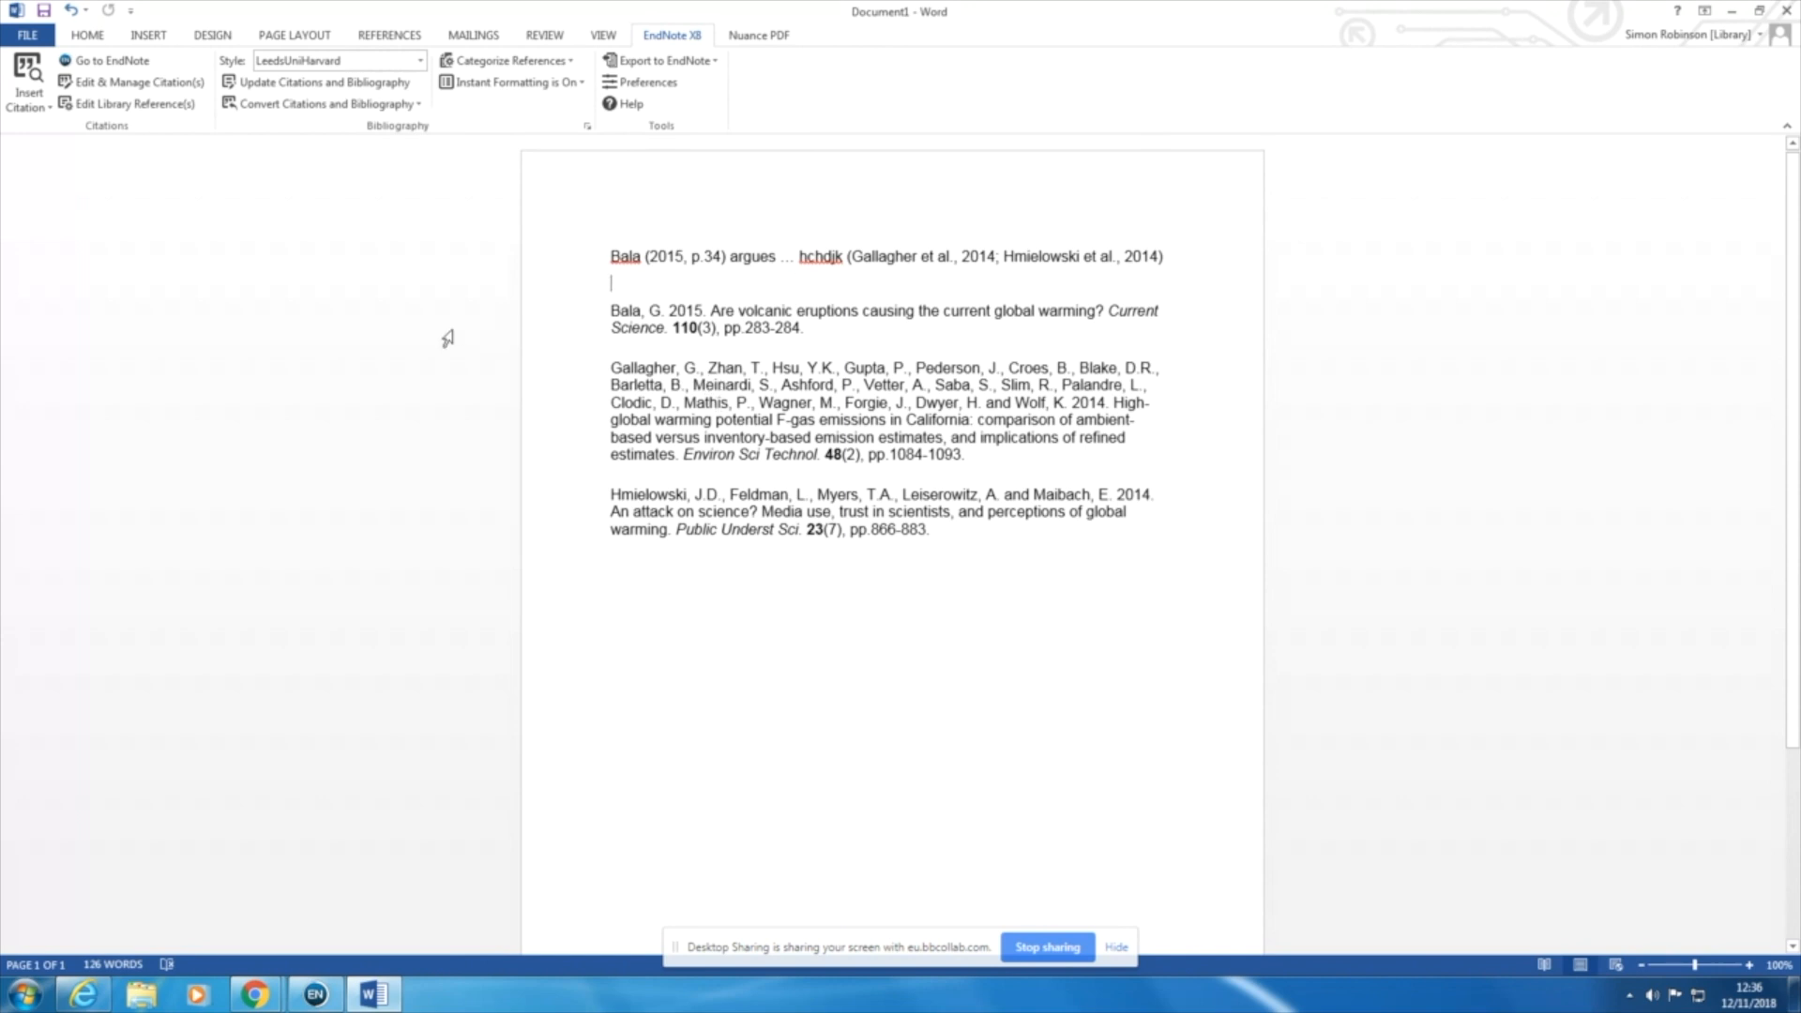
Step: Switch to EndNote, change "volcanic" to "polcanic" in the title of the 2015 Current Science article, and save and close the reference
{"action": "left_click", "coordinate": [120, 65]}
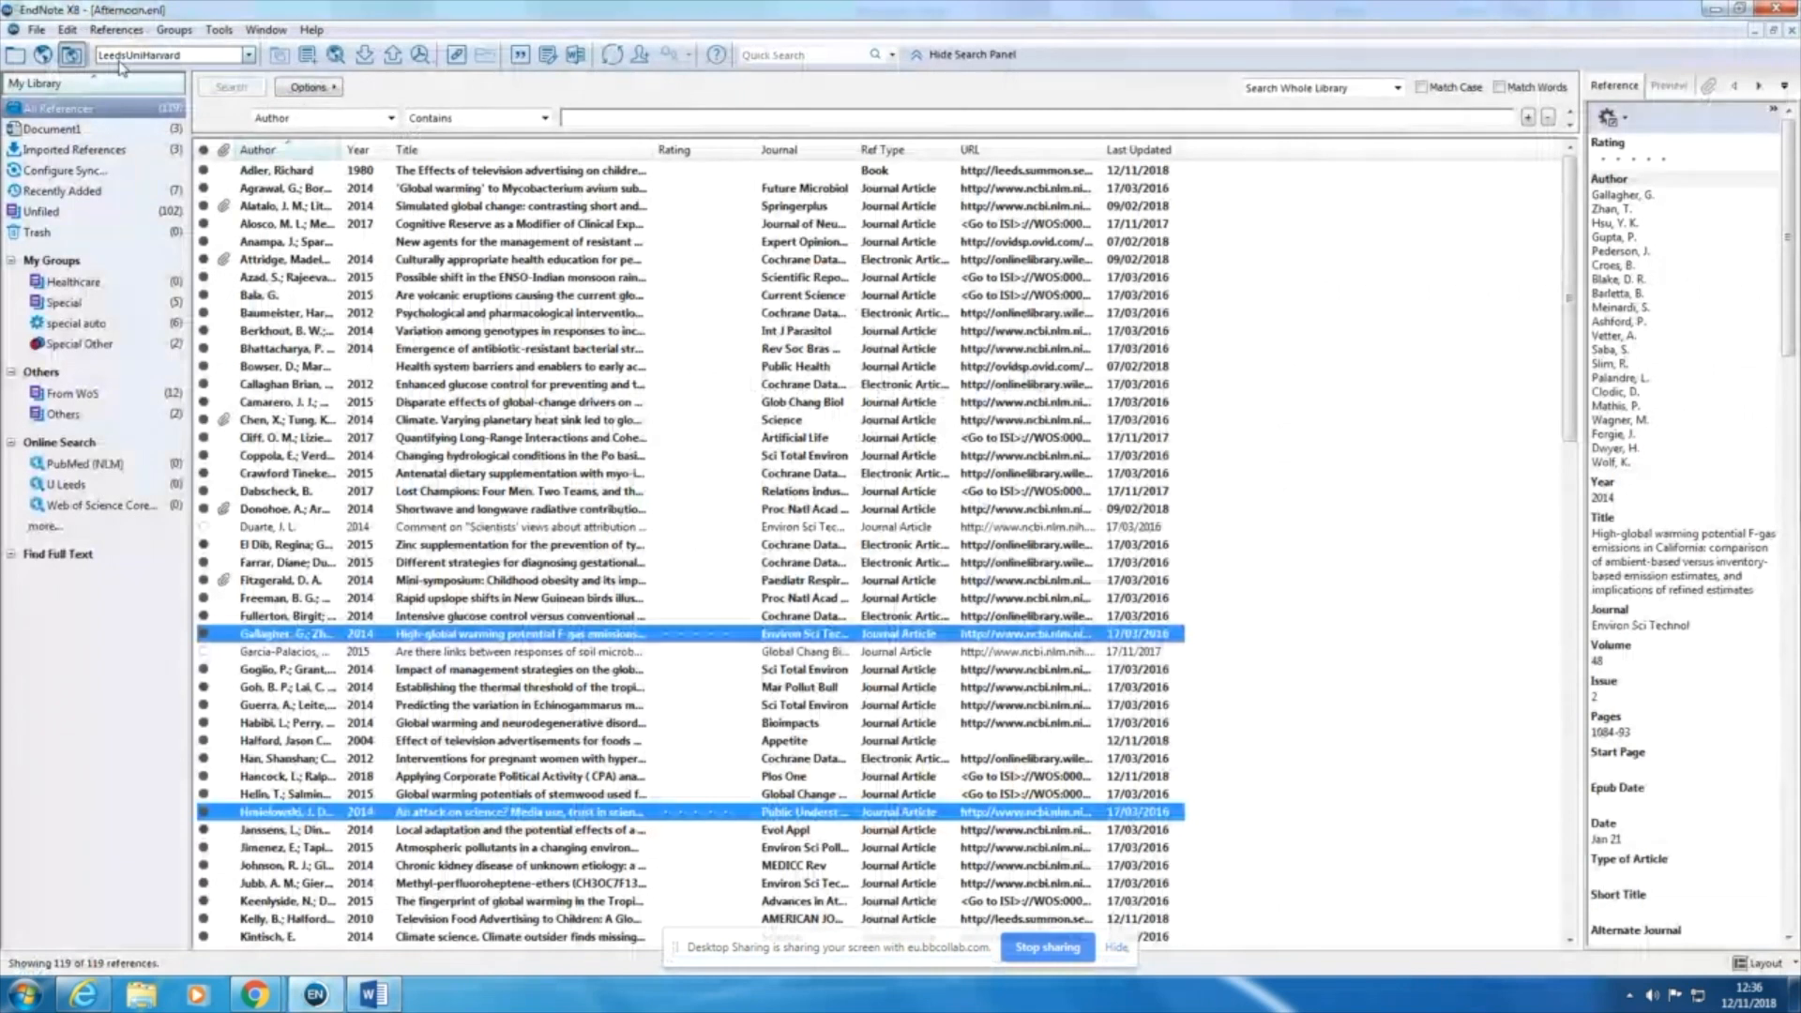
{"action": "left_click", "coordinate": [398, 299]}
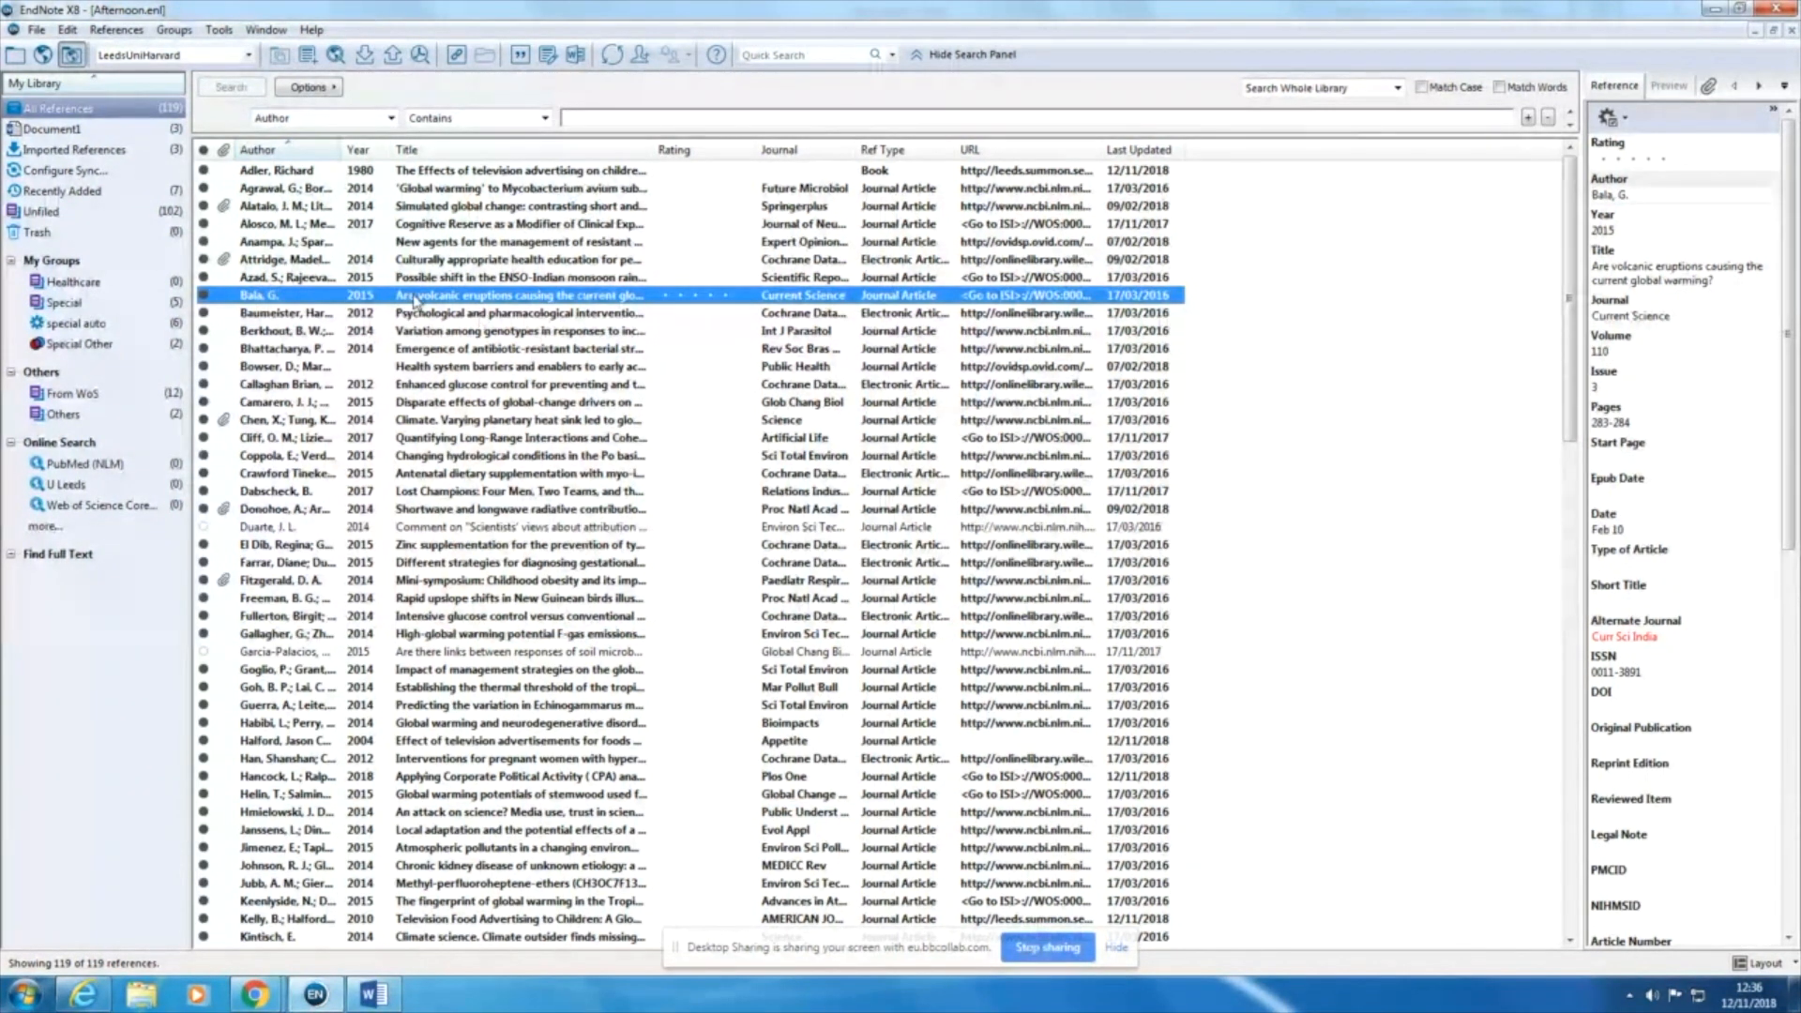
{"action": "double_click", "coordinate": [325, 300]}
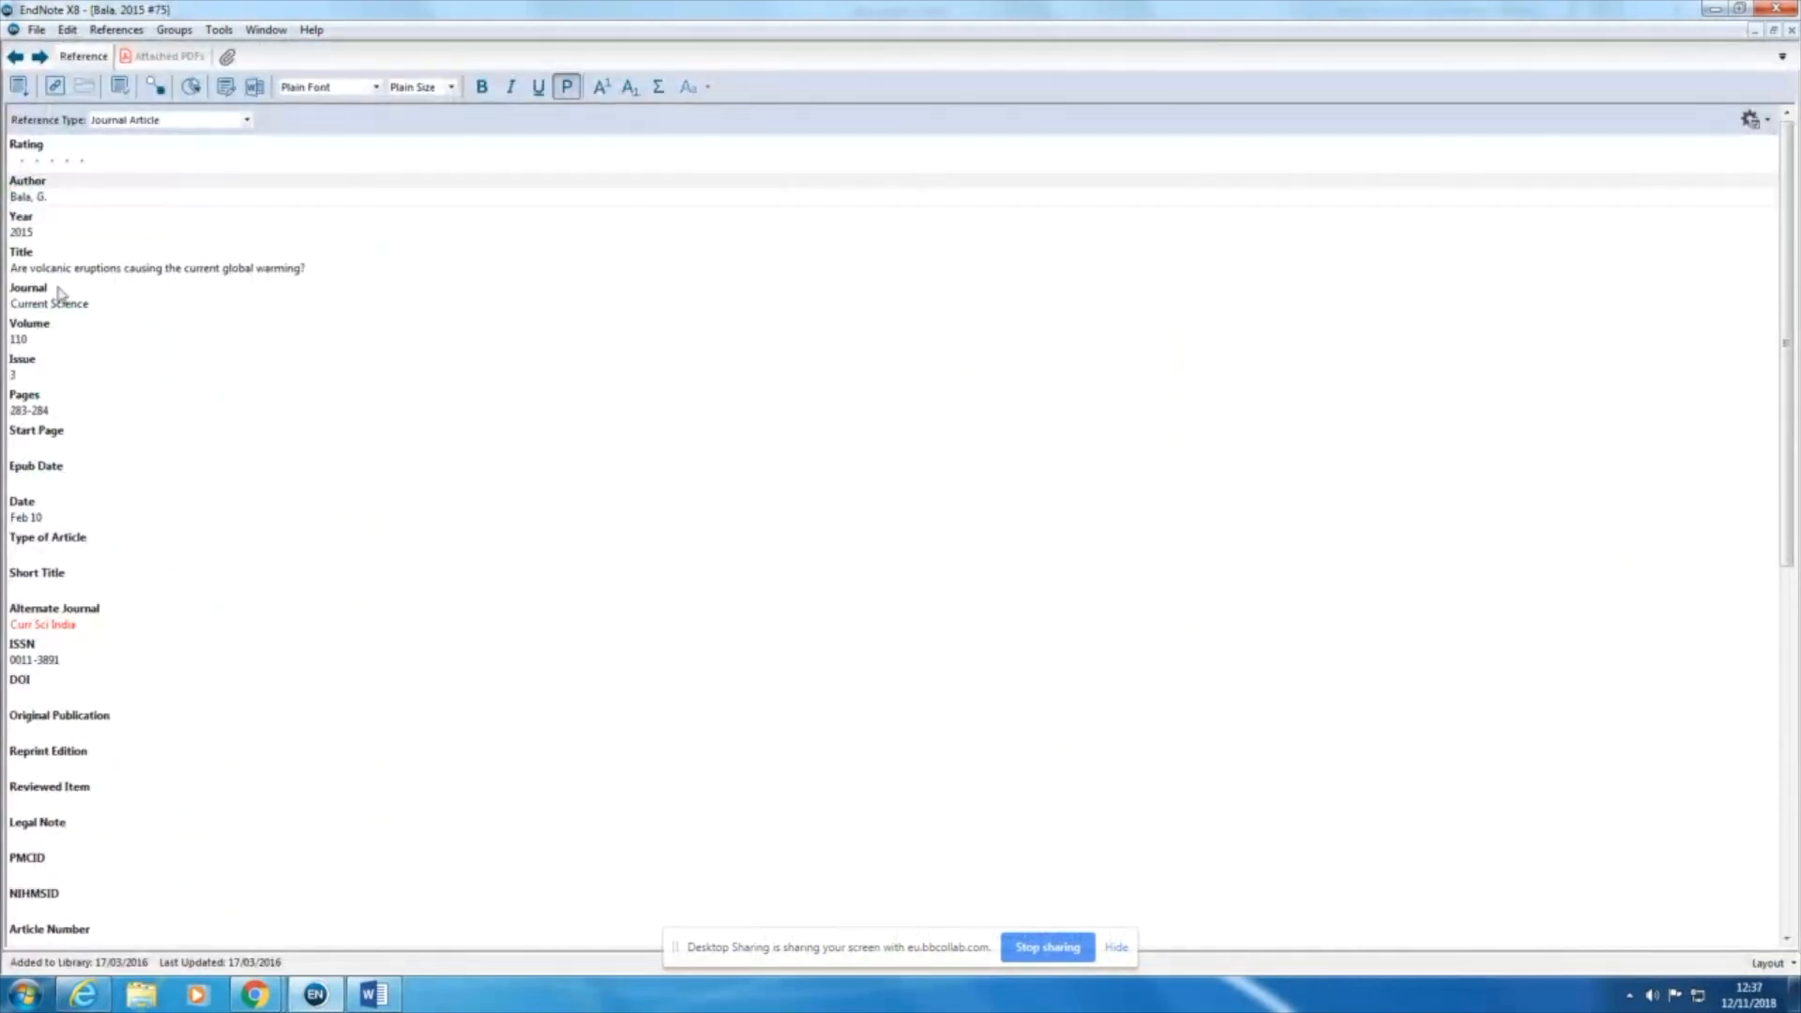
{"action": "left_click", "coordinate": [109, 266]}
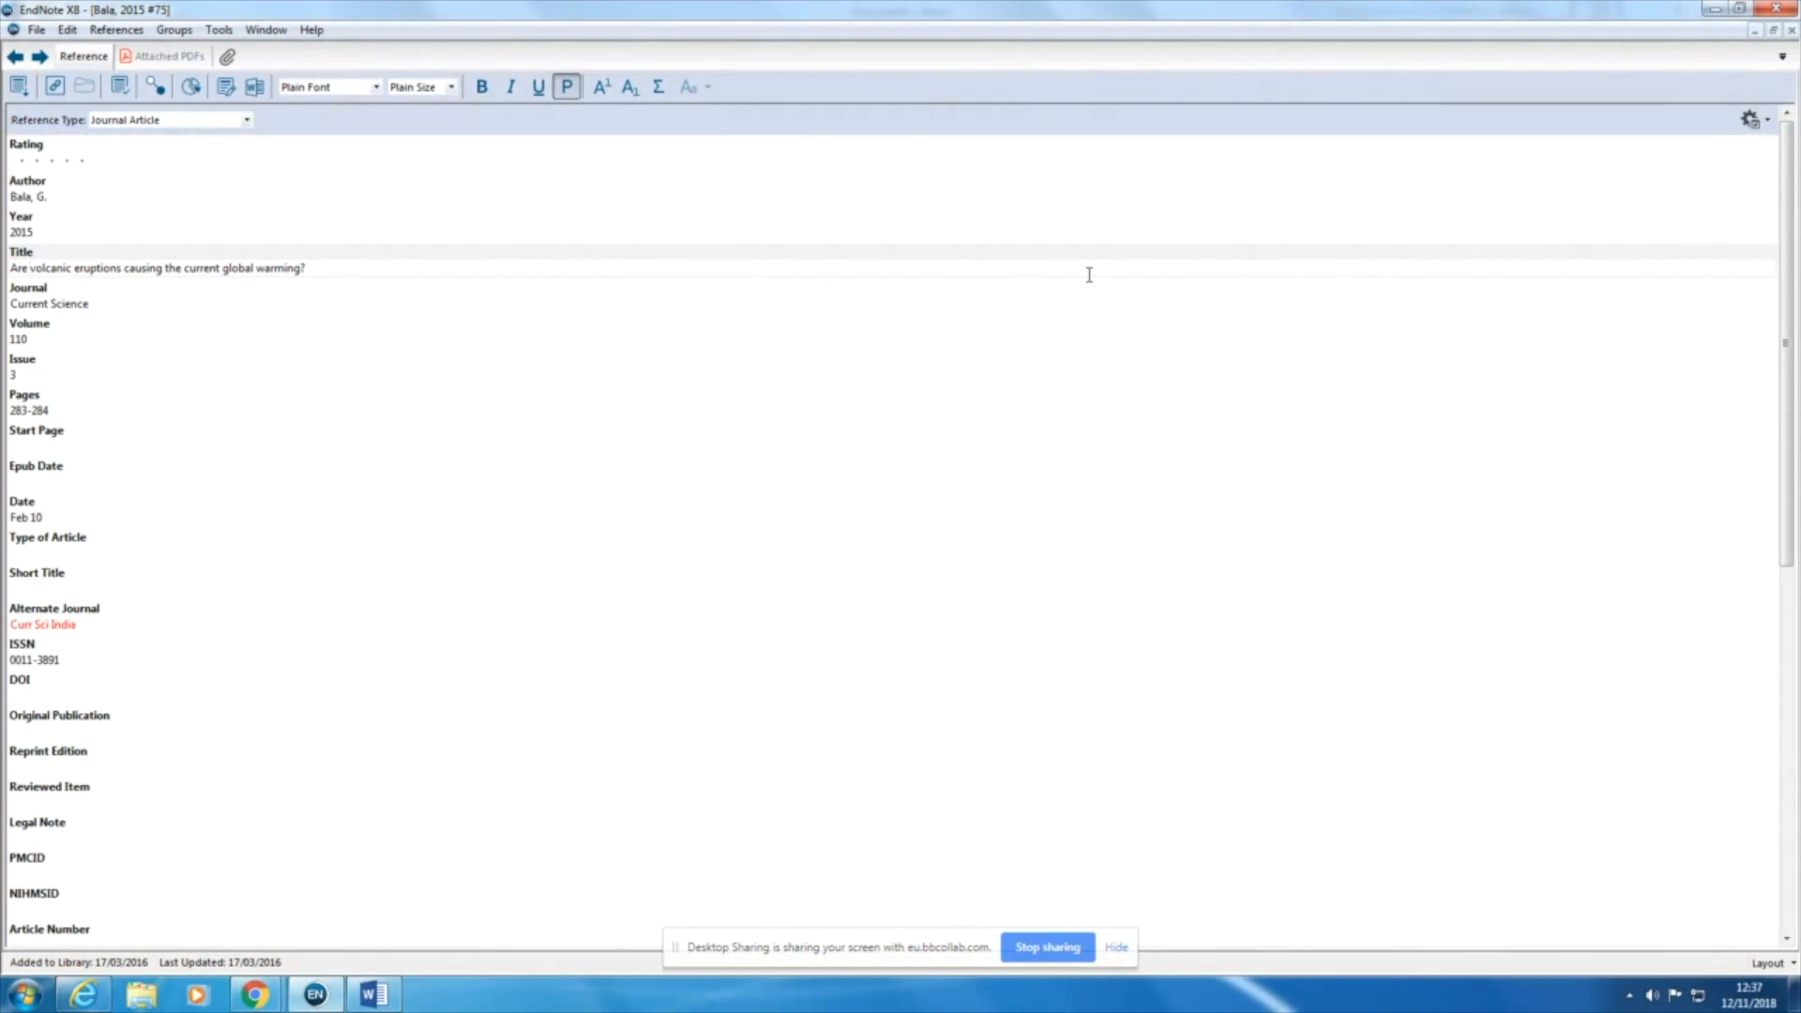
{"action": "type", "text": "p"}
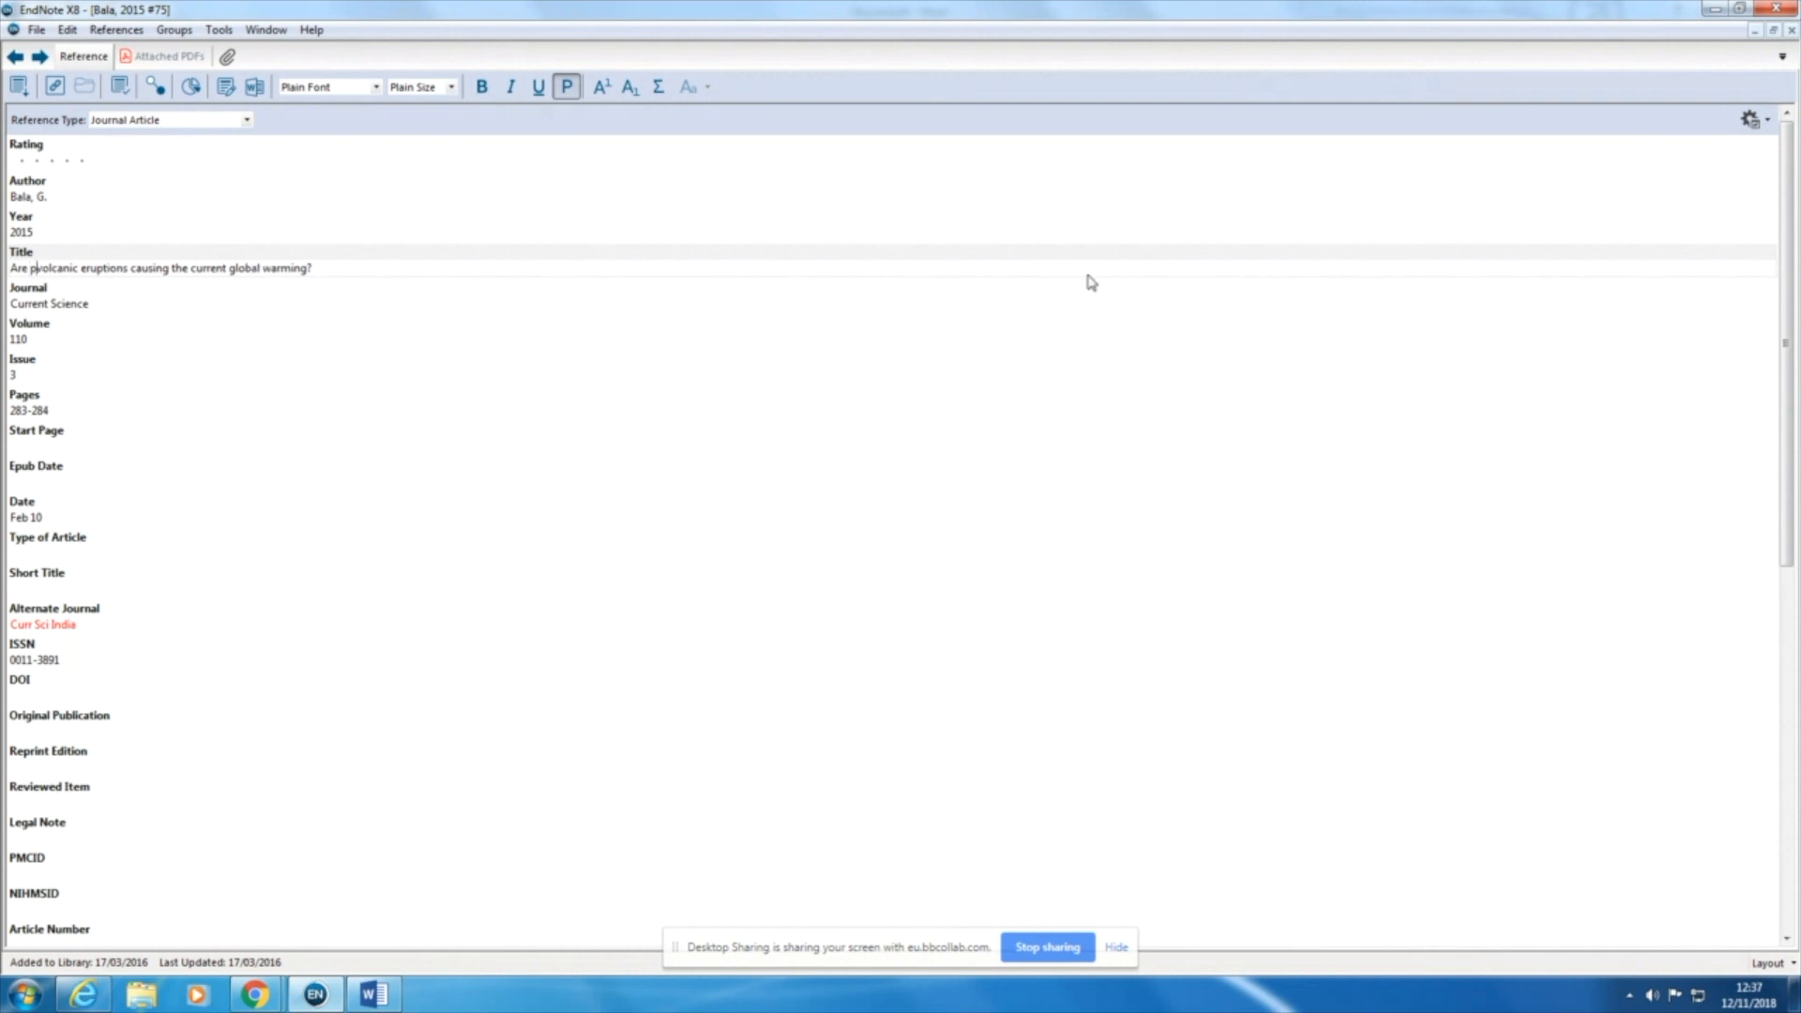
{"action": "key", "text": "Delete"}
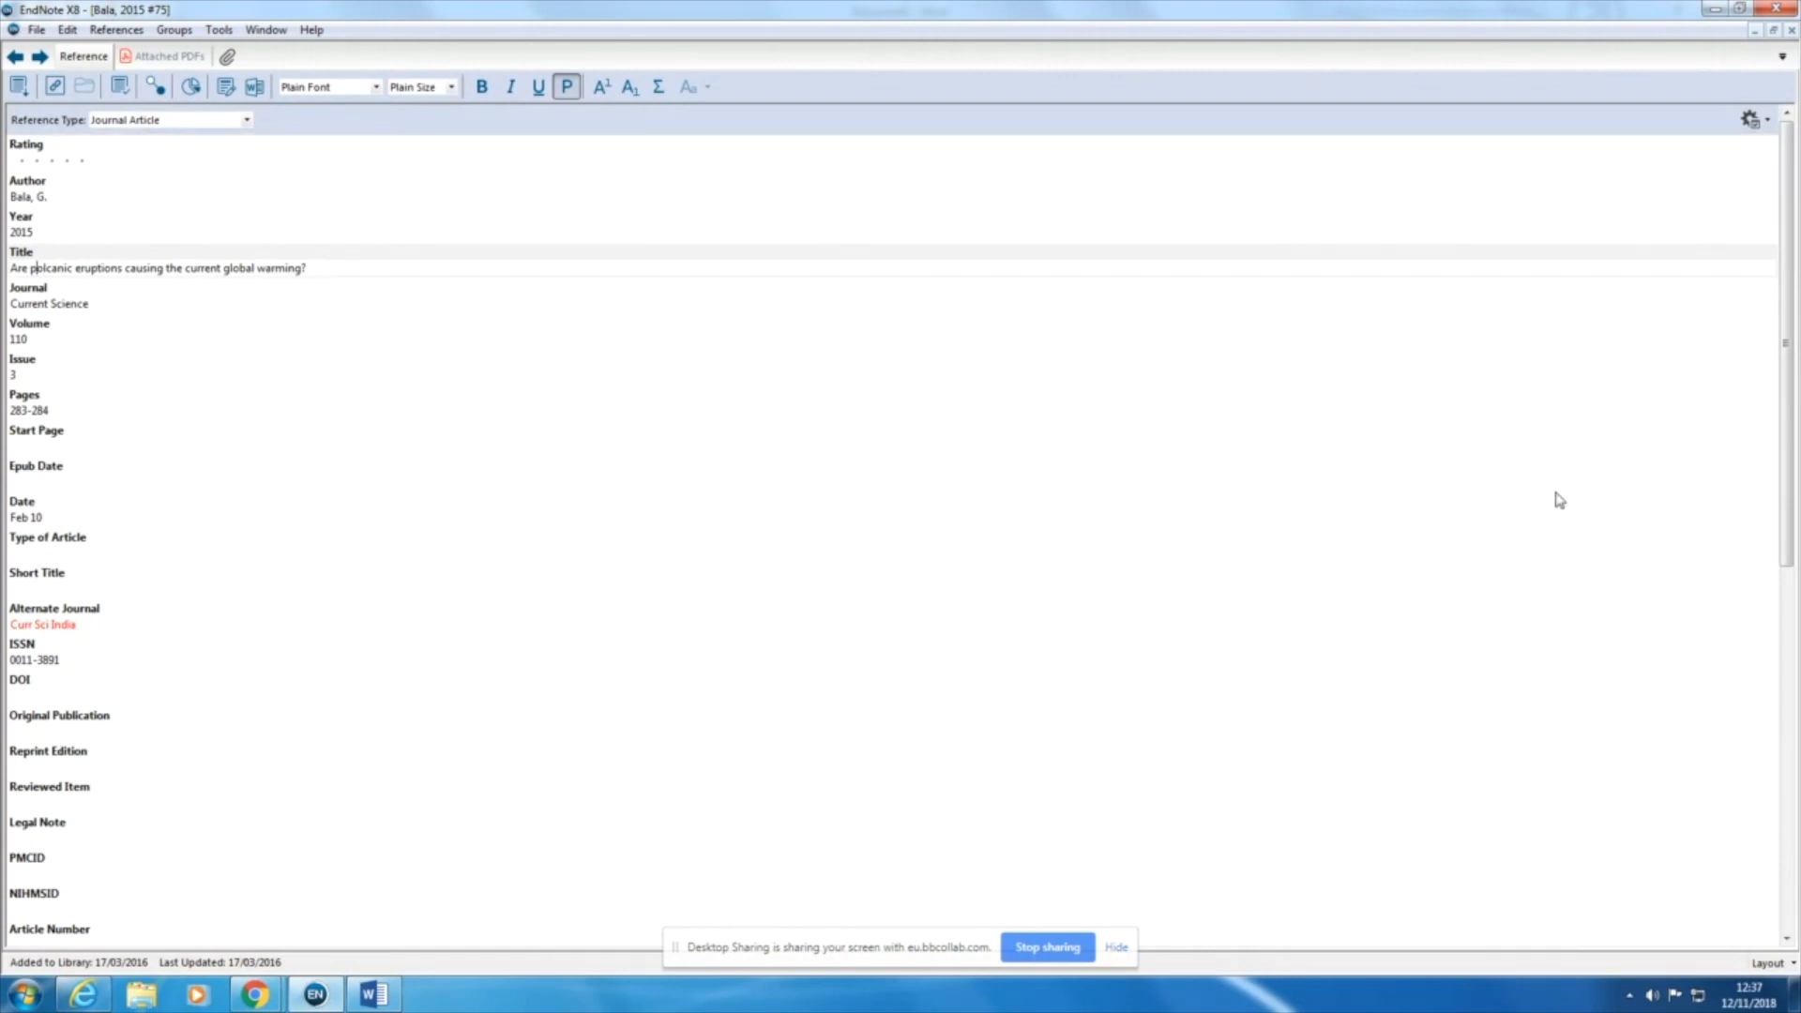
{"action": "key", "text": "ctrl+s"}
{"action": "left_click", "coordinate": [1791, 30]}
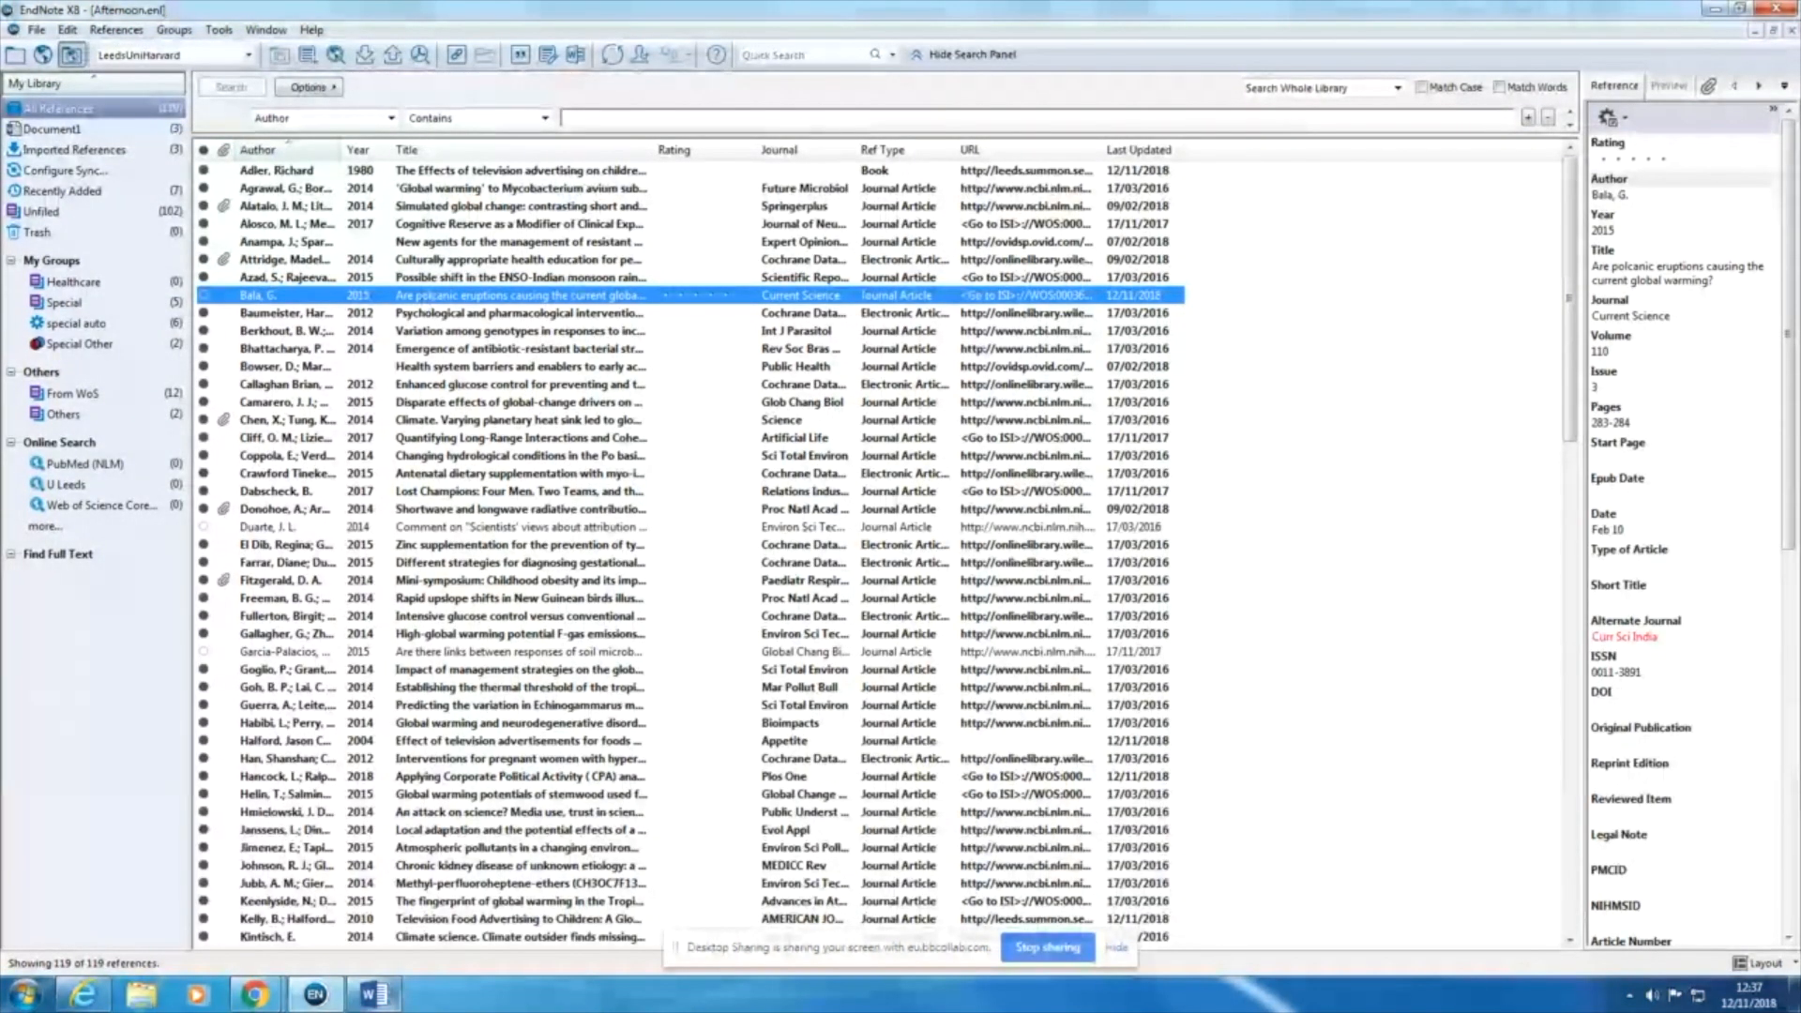
Step: Return to the Word document and update its citations and bibliography from the edited library
{"action": "mouse_move", "coordinate": [379, 1006]}
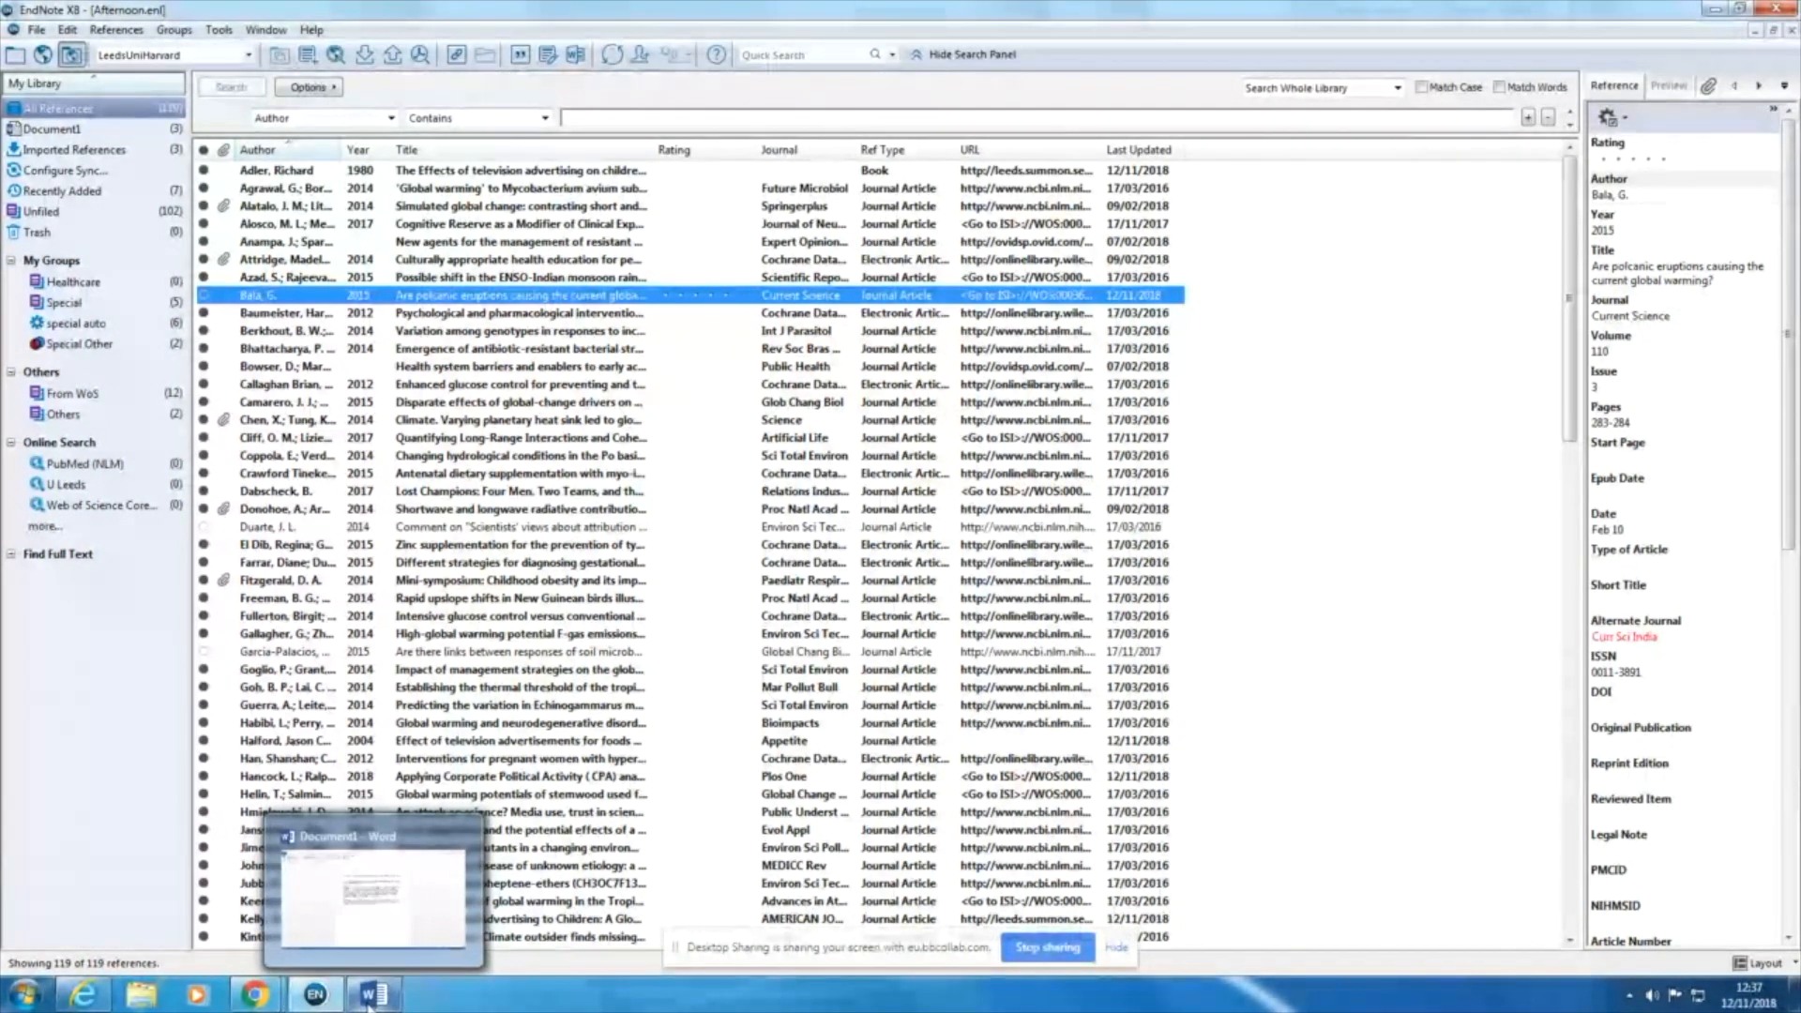
{"action": "left_click", "coordinate": [369, 1004]}
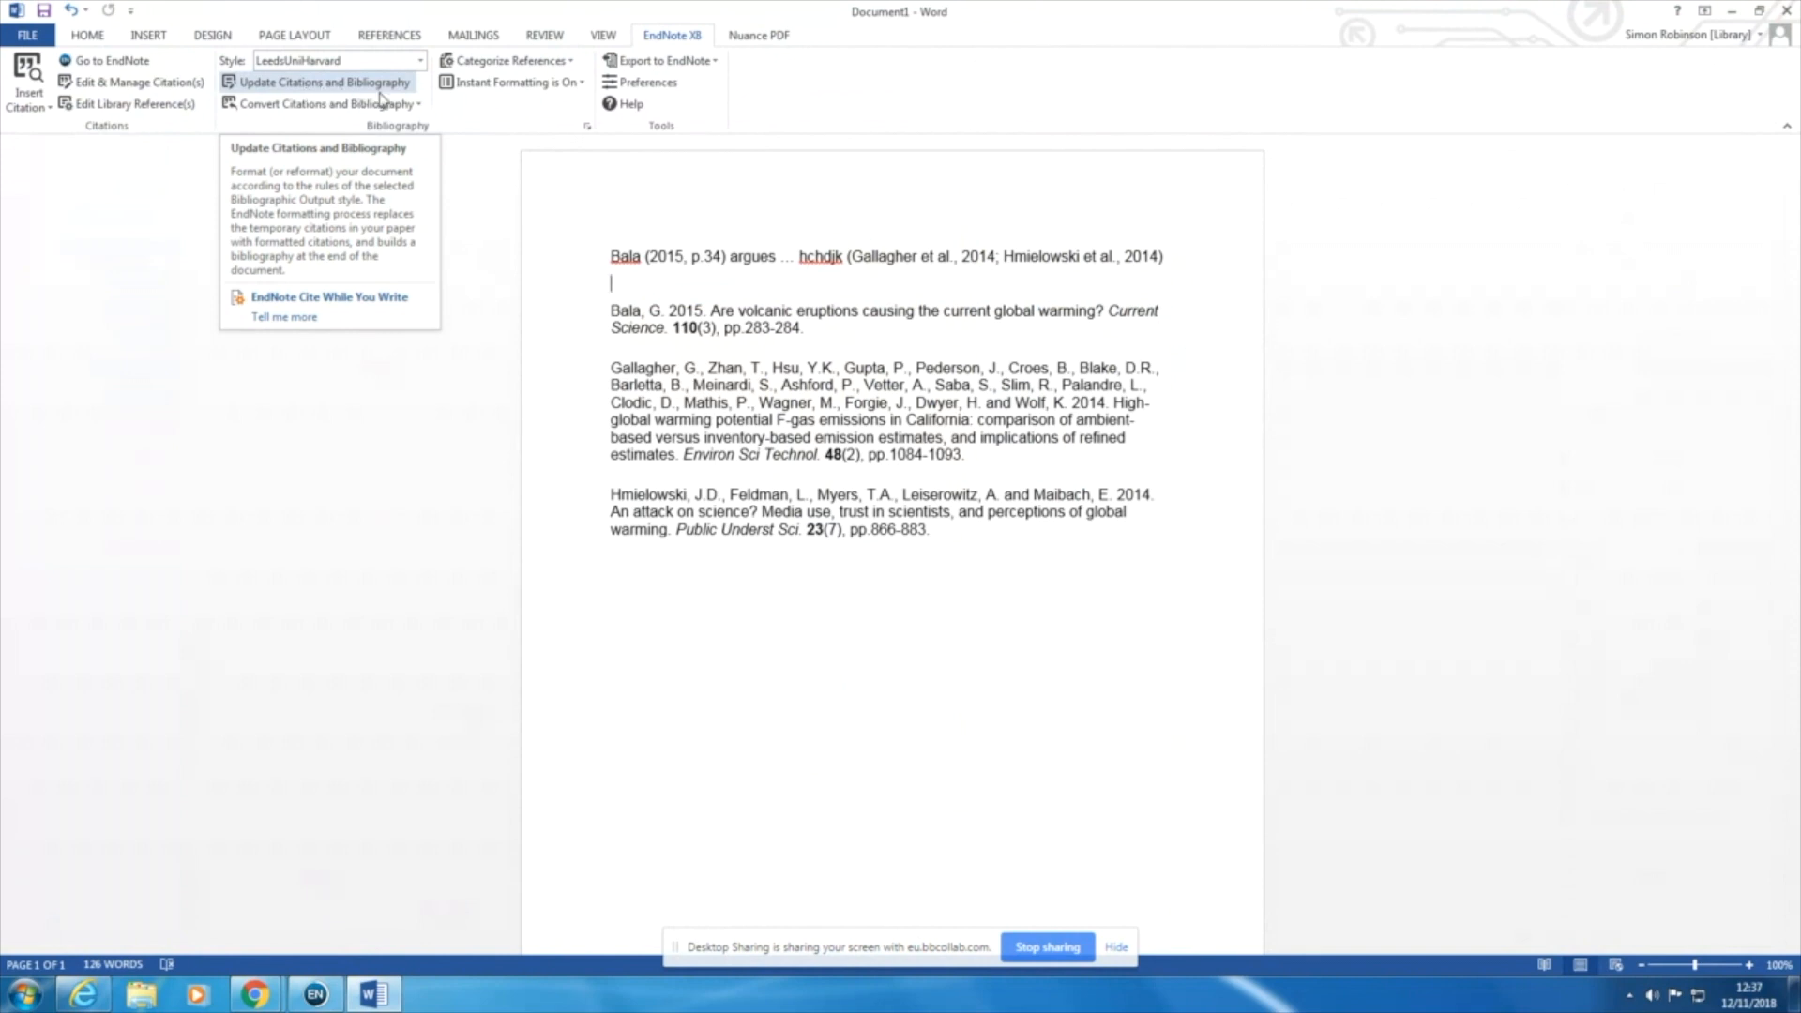
{"action": "left_click", "coordinate": [330, 87]}
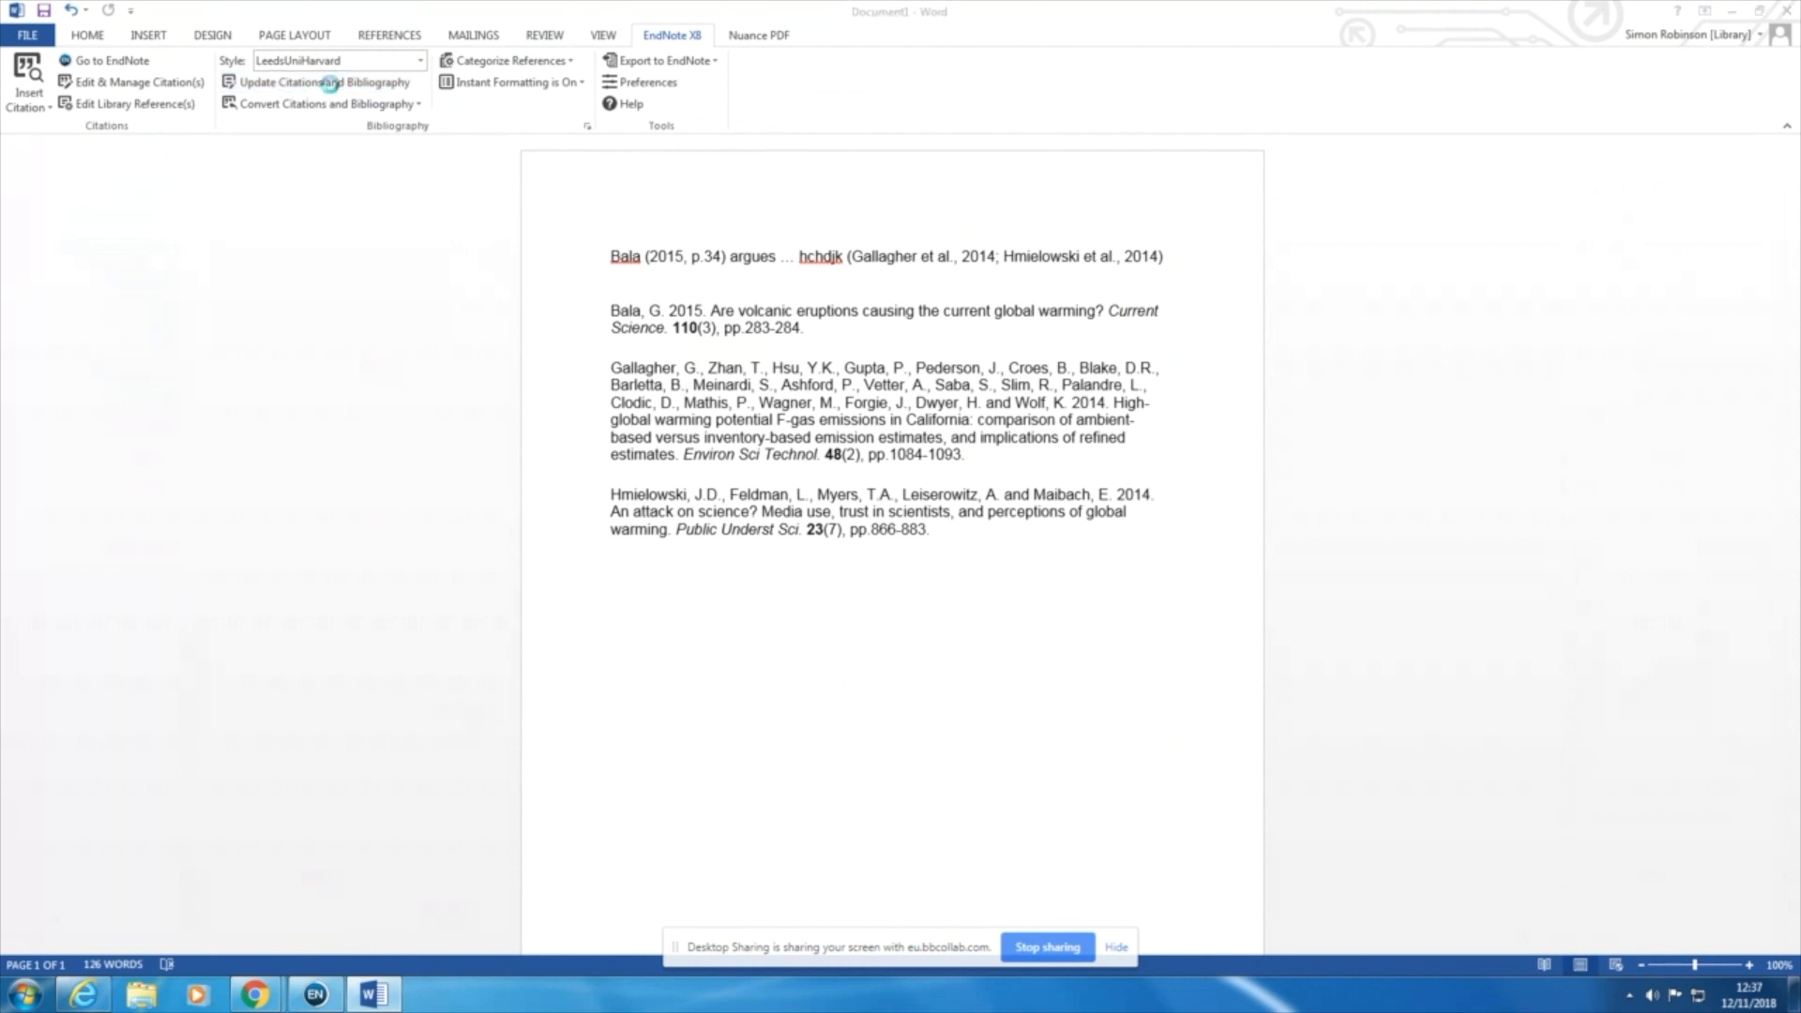
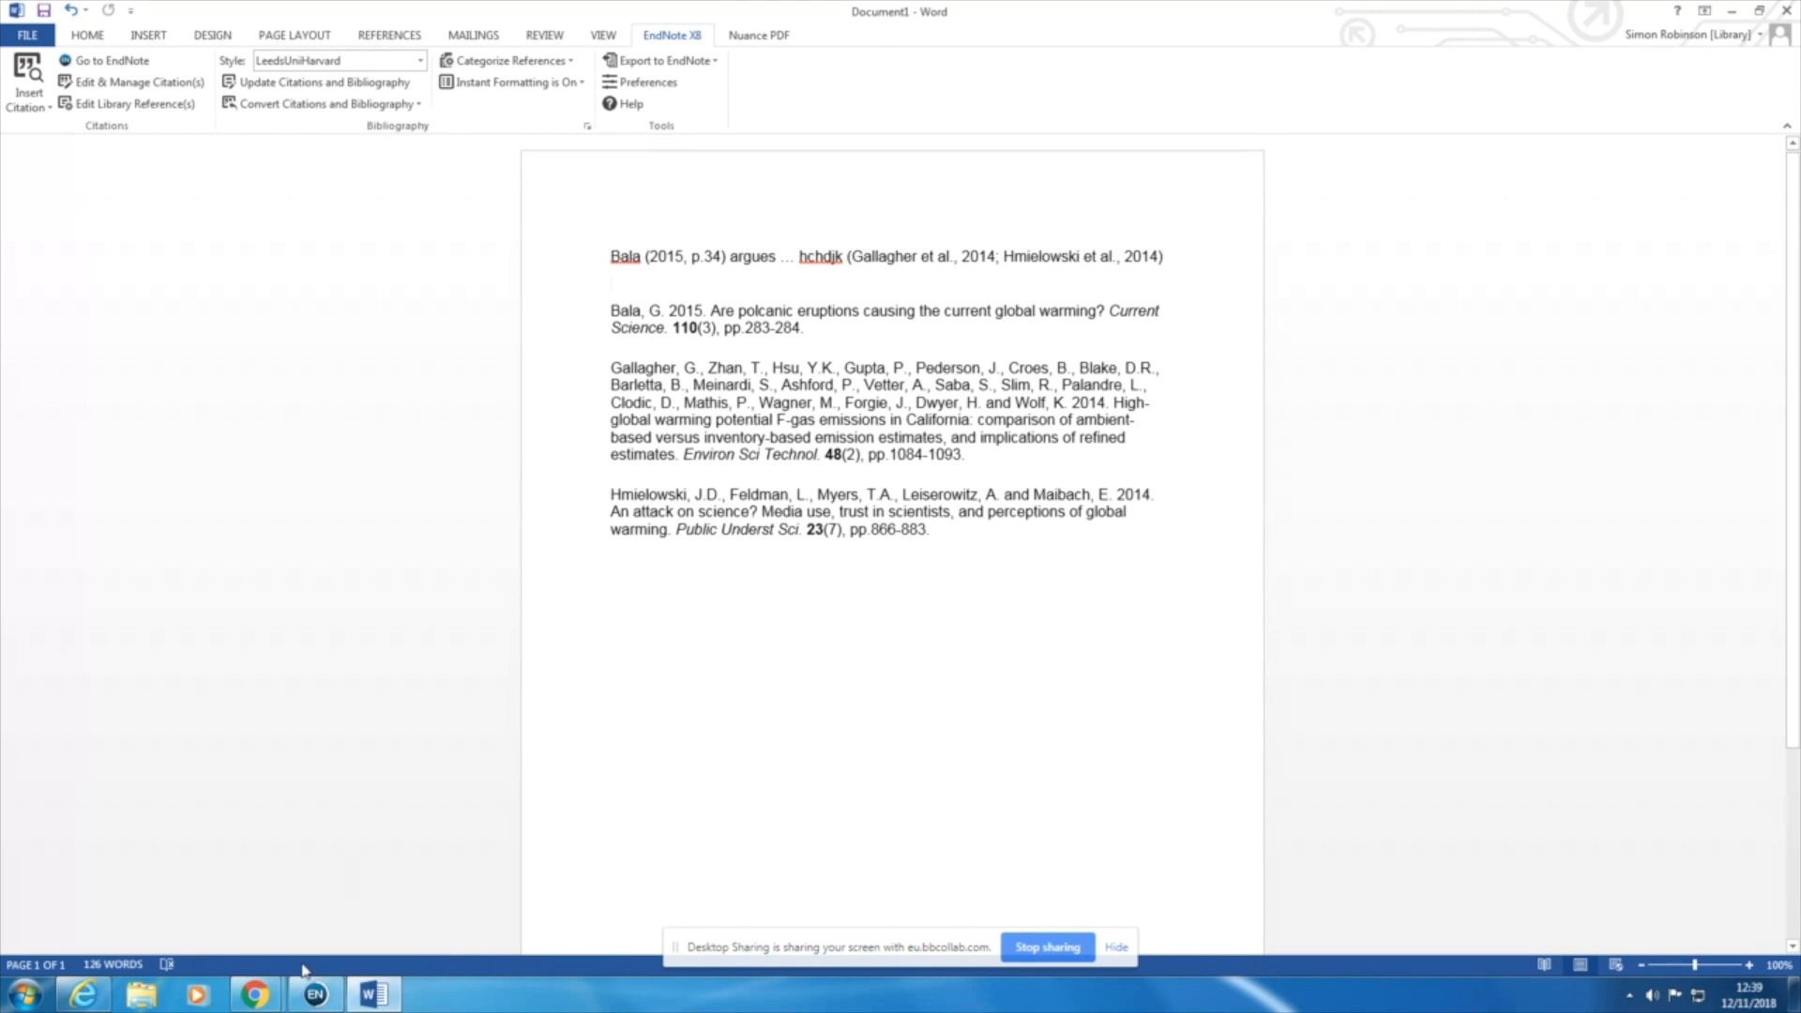
Step: Switch to EndNote, create a group named "November essay" under My Groups, and open it
{"action": "left_click", "coordinate": [322, 1006]}
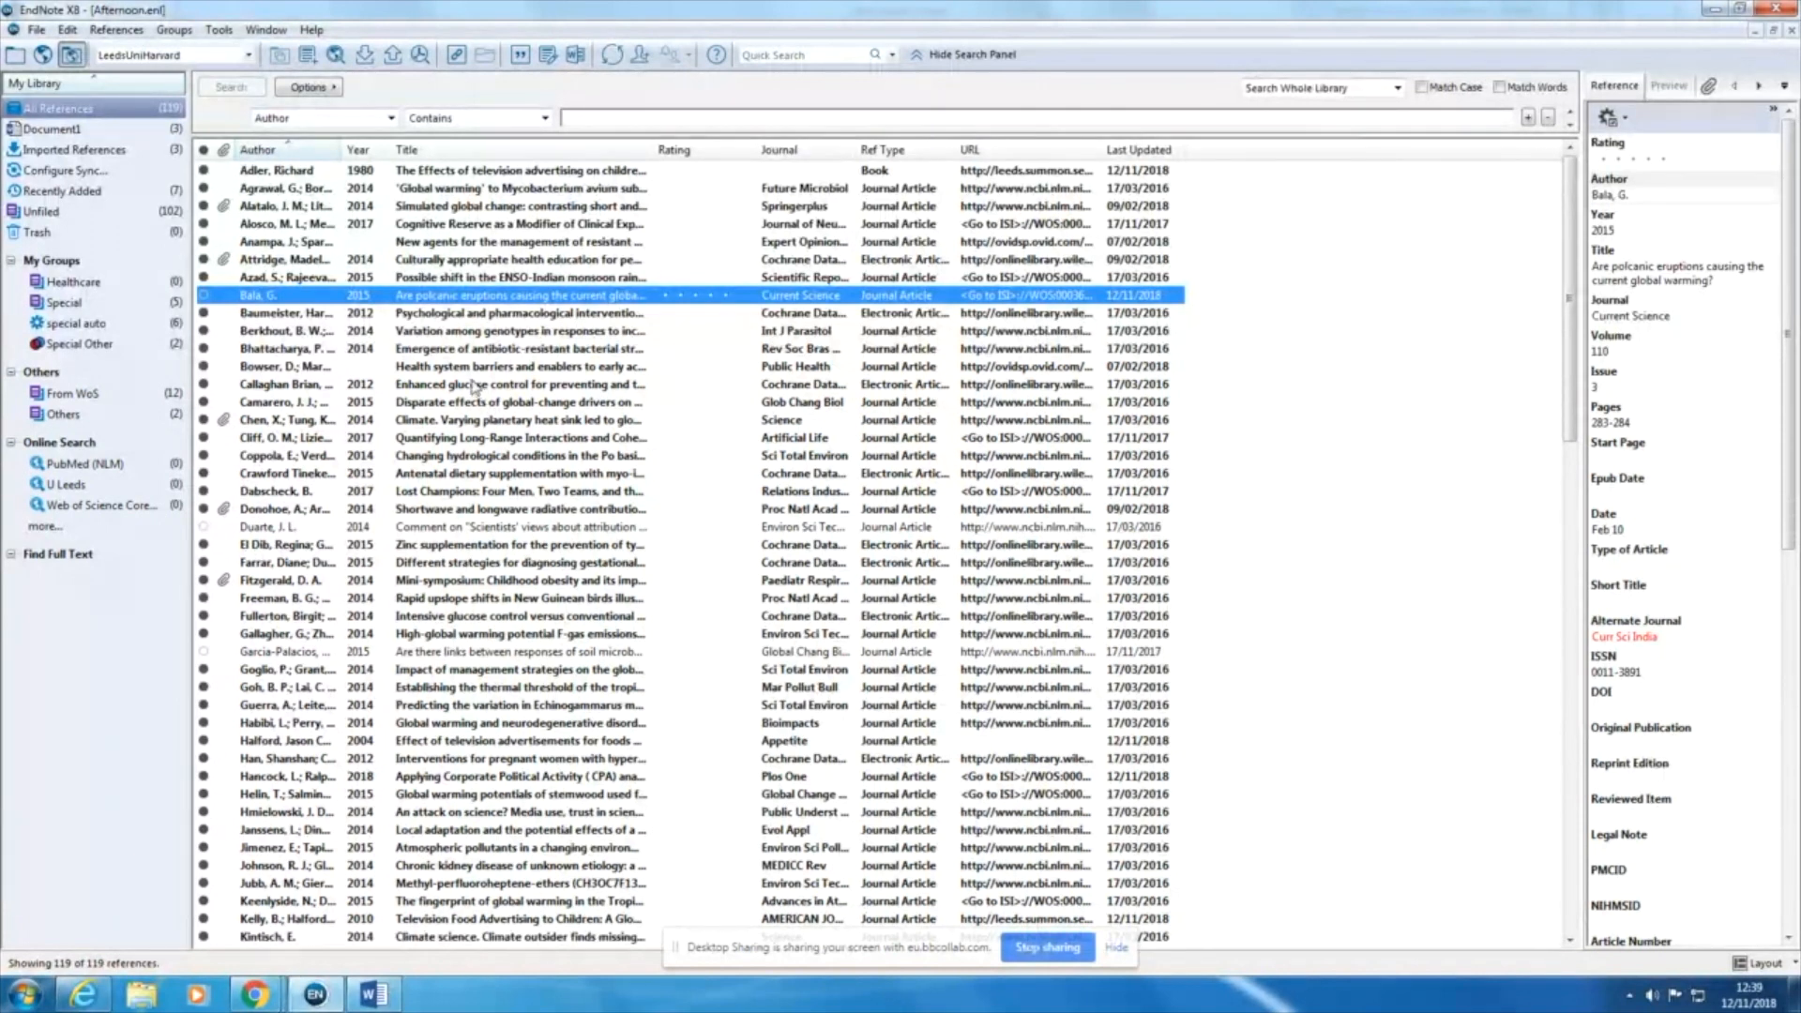
{"action": "left_click", "coordinate": [173, 34]}
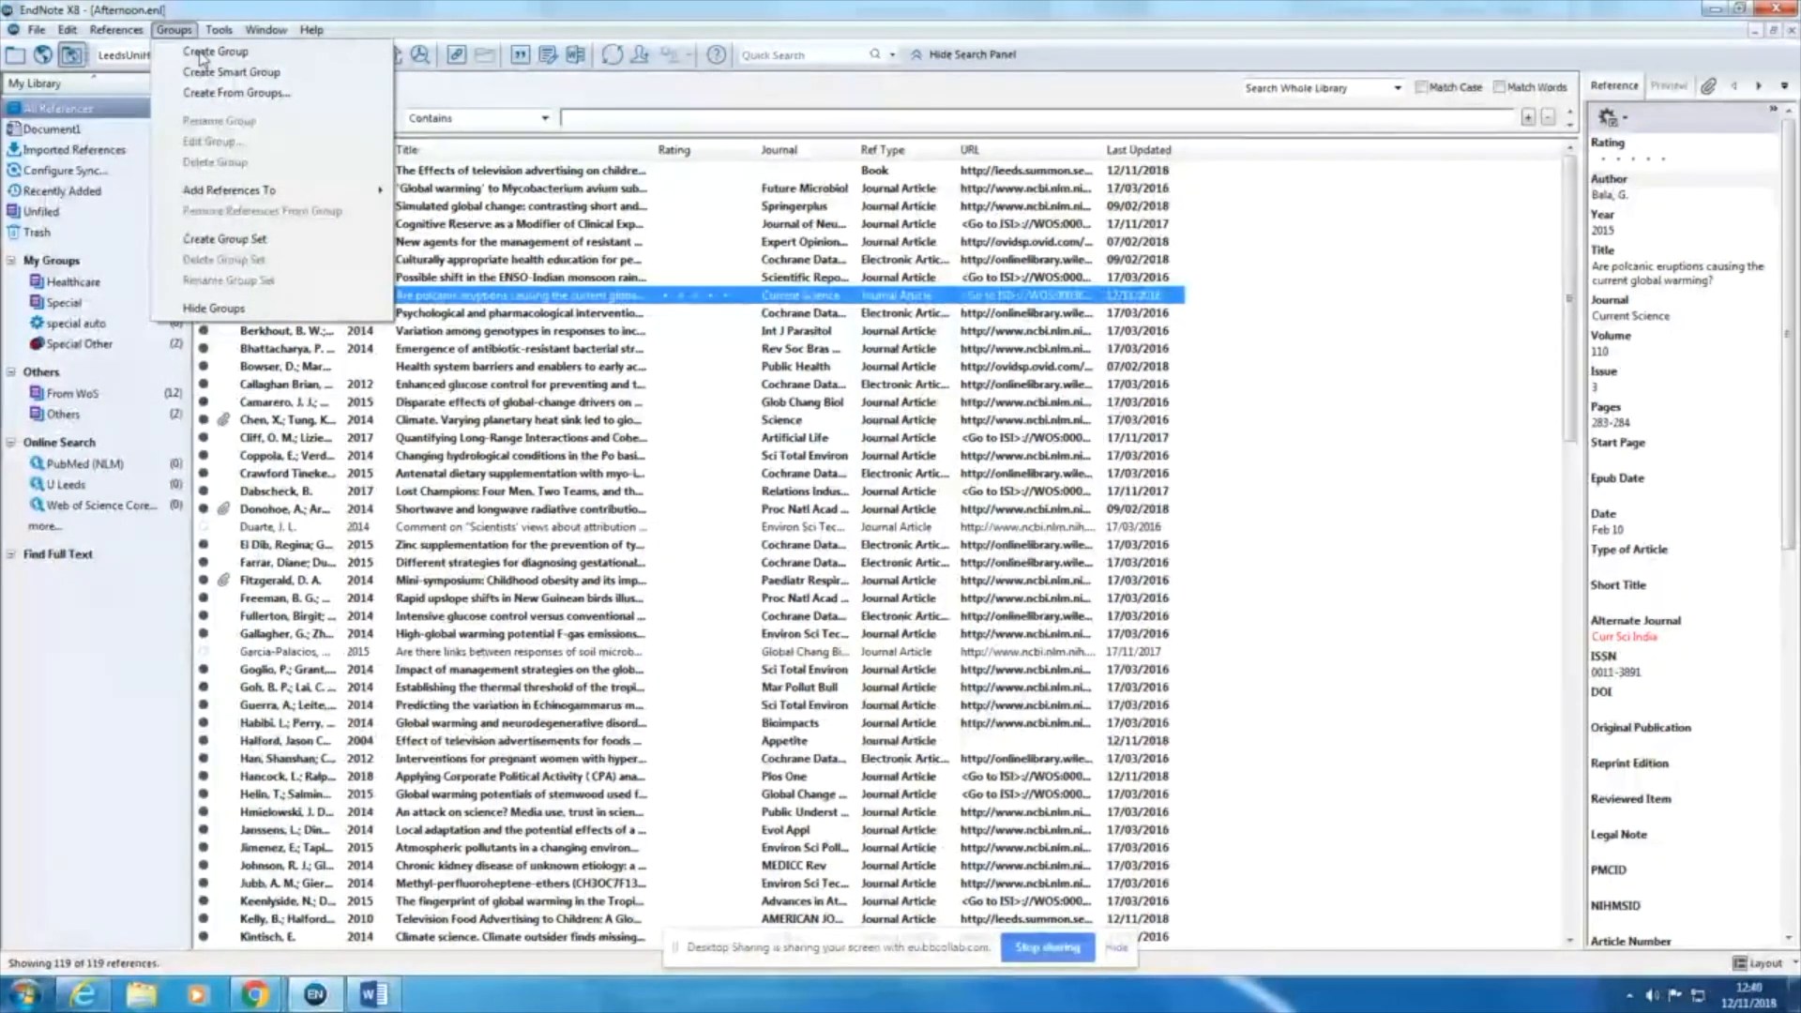
{"action": "left_click", "coordinate": [201, 53]}
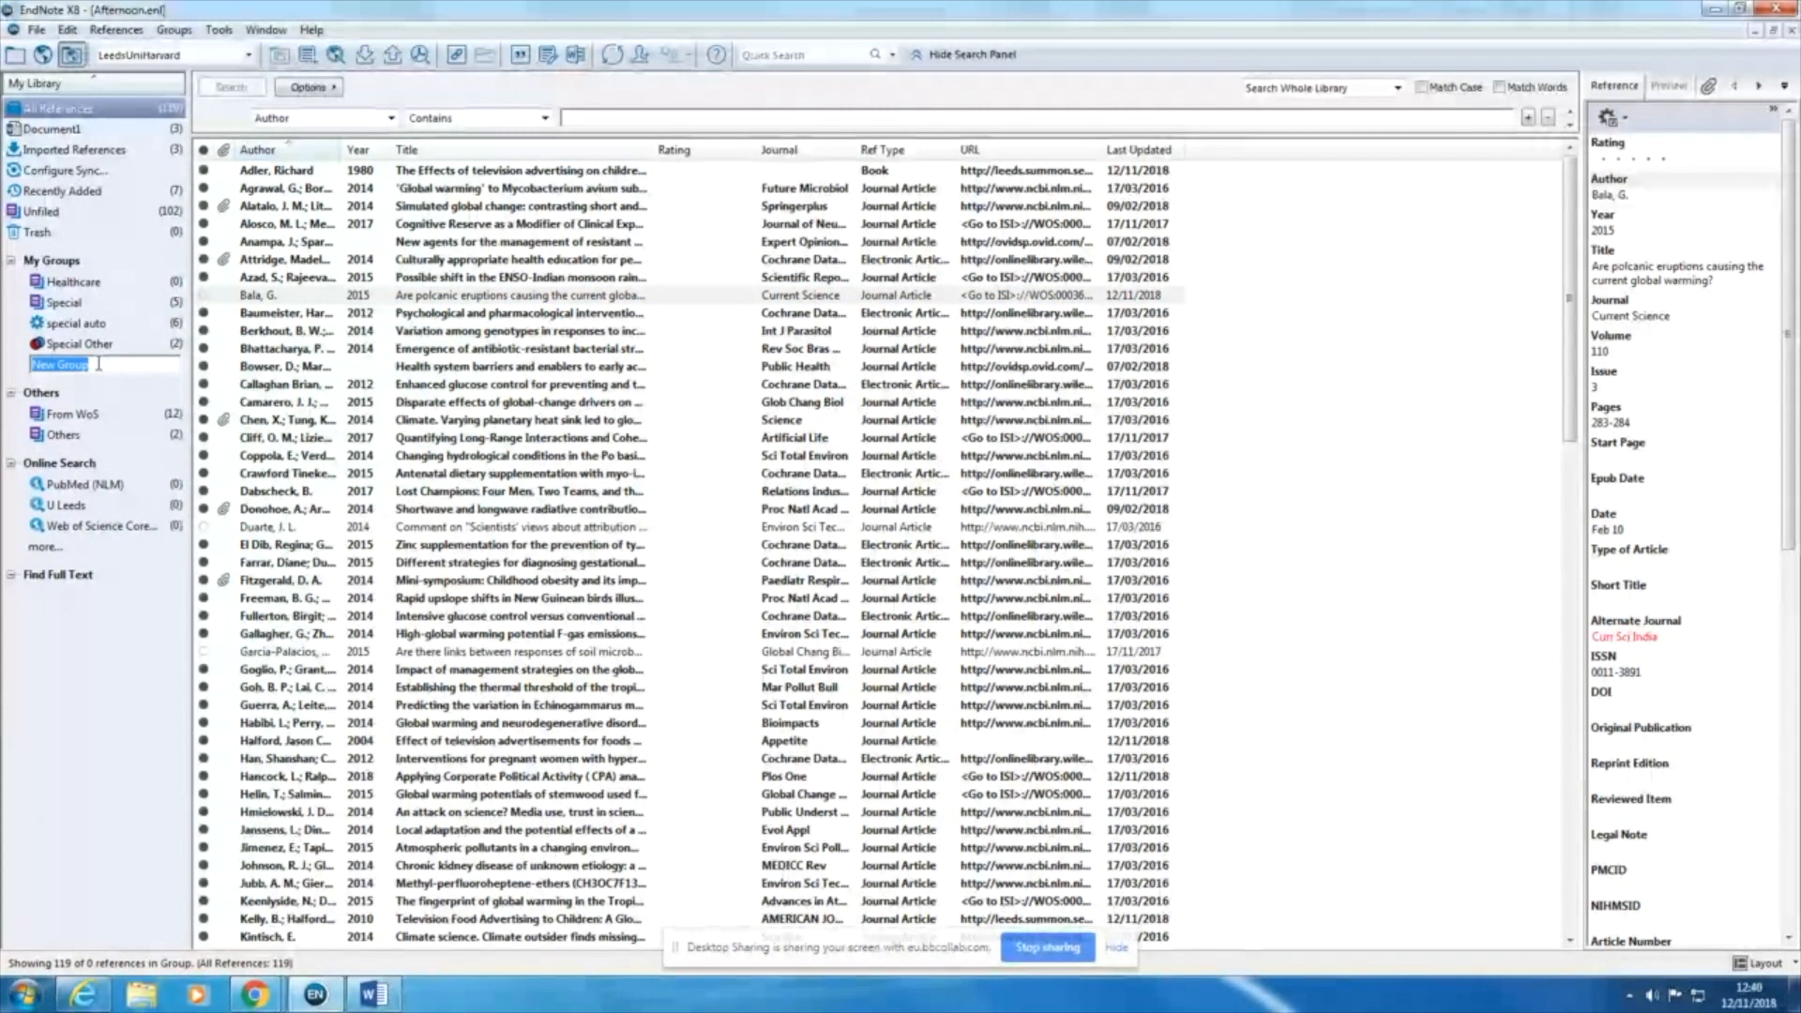
{"action": "type", "text": "November eve"}
{"action": "type", "text": "y"}
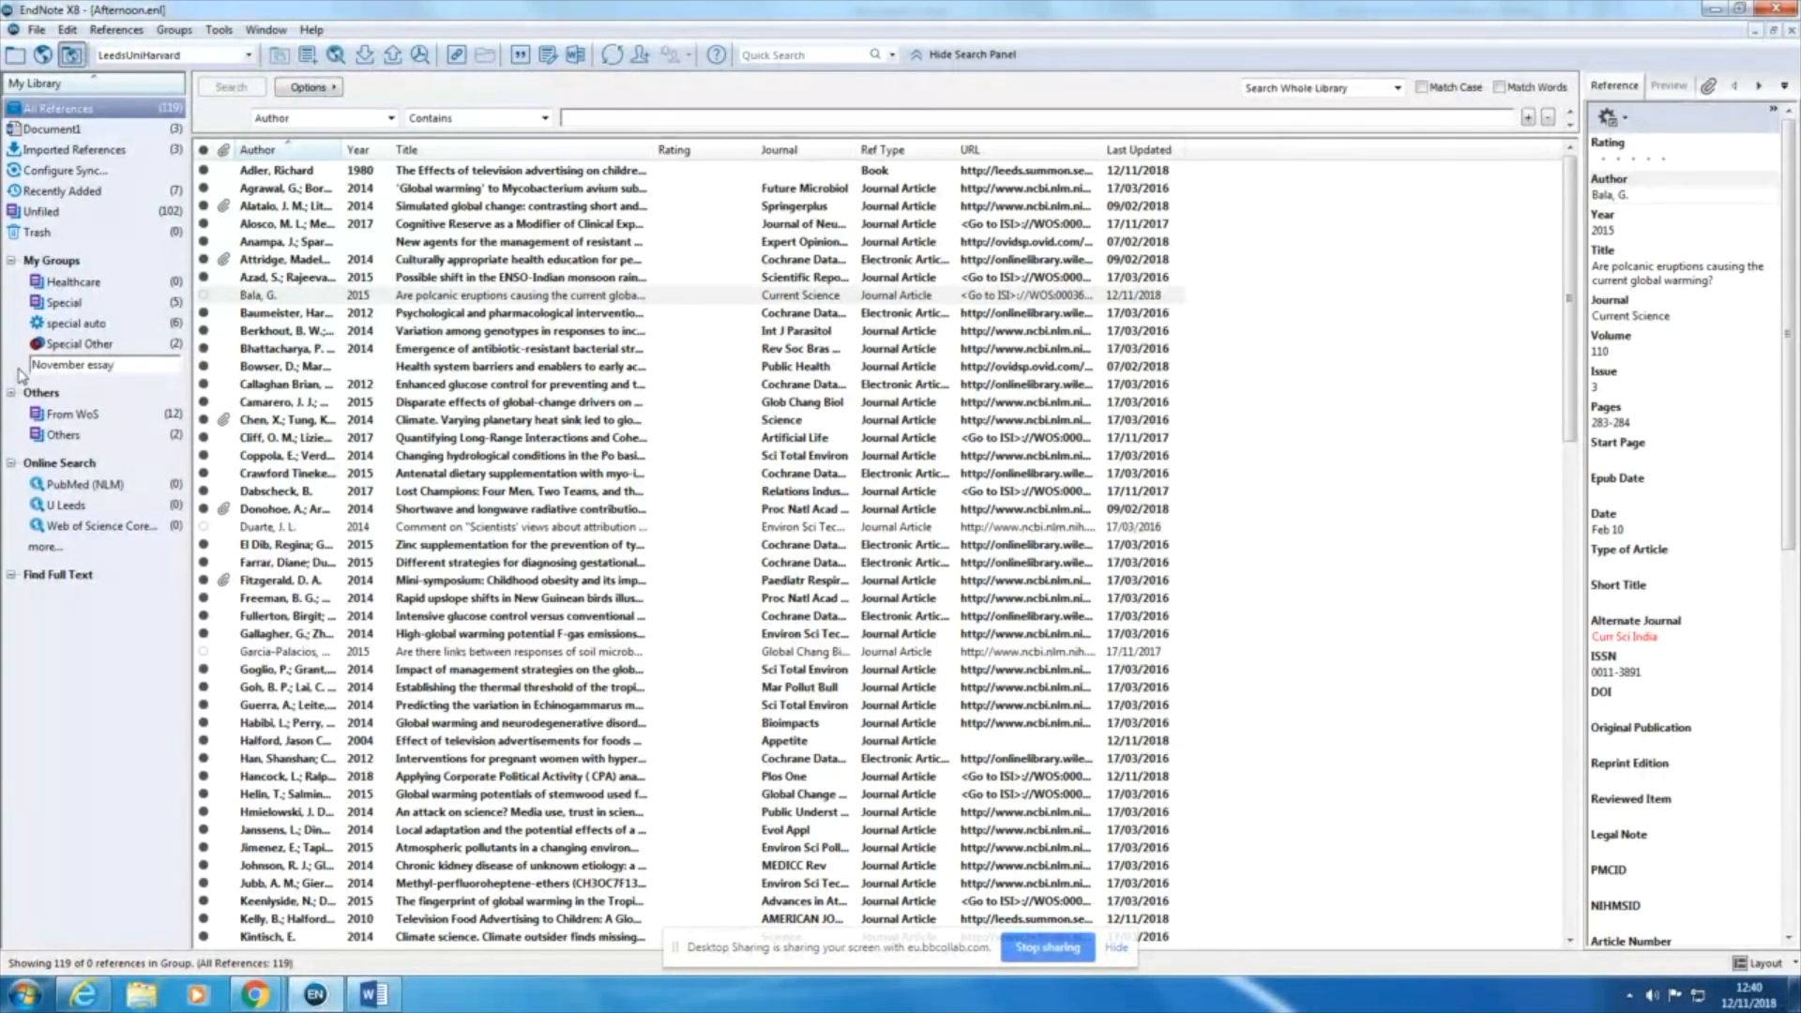
{"action": "key", "text": "Return"}
{"action": "left_click", "coordinate": [87, 304]}
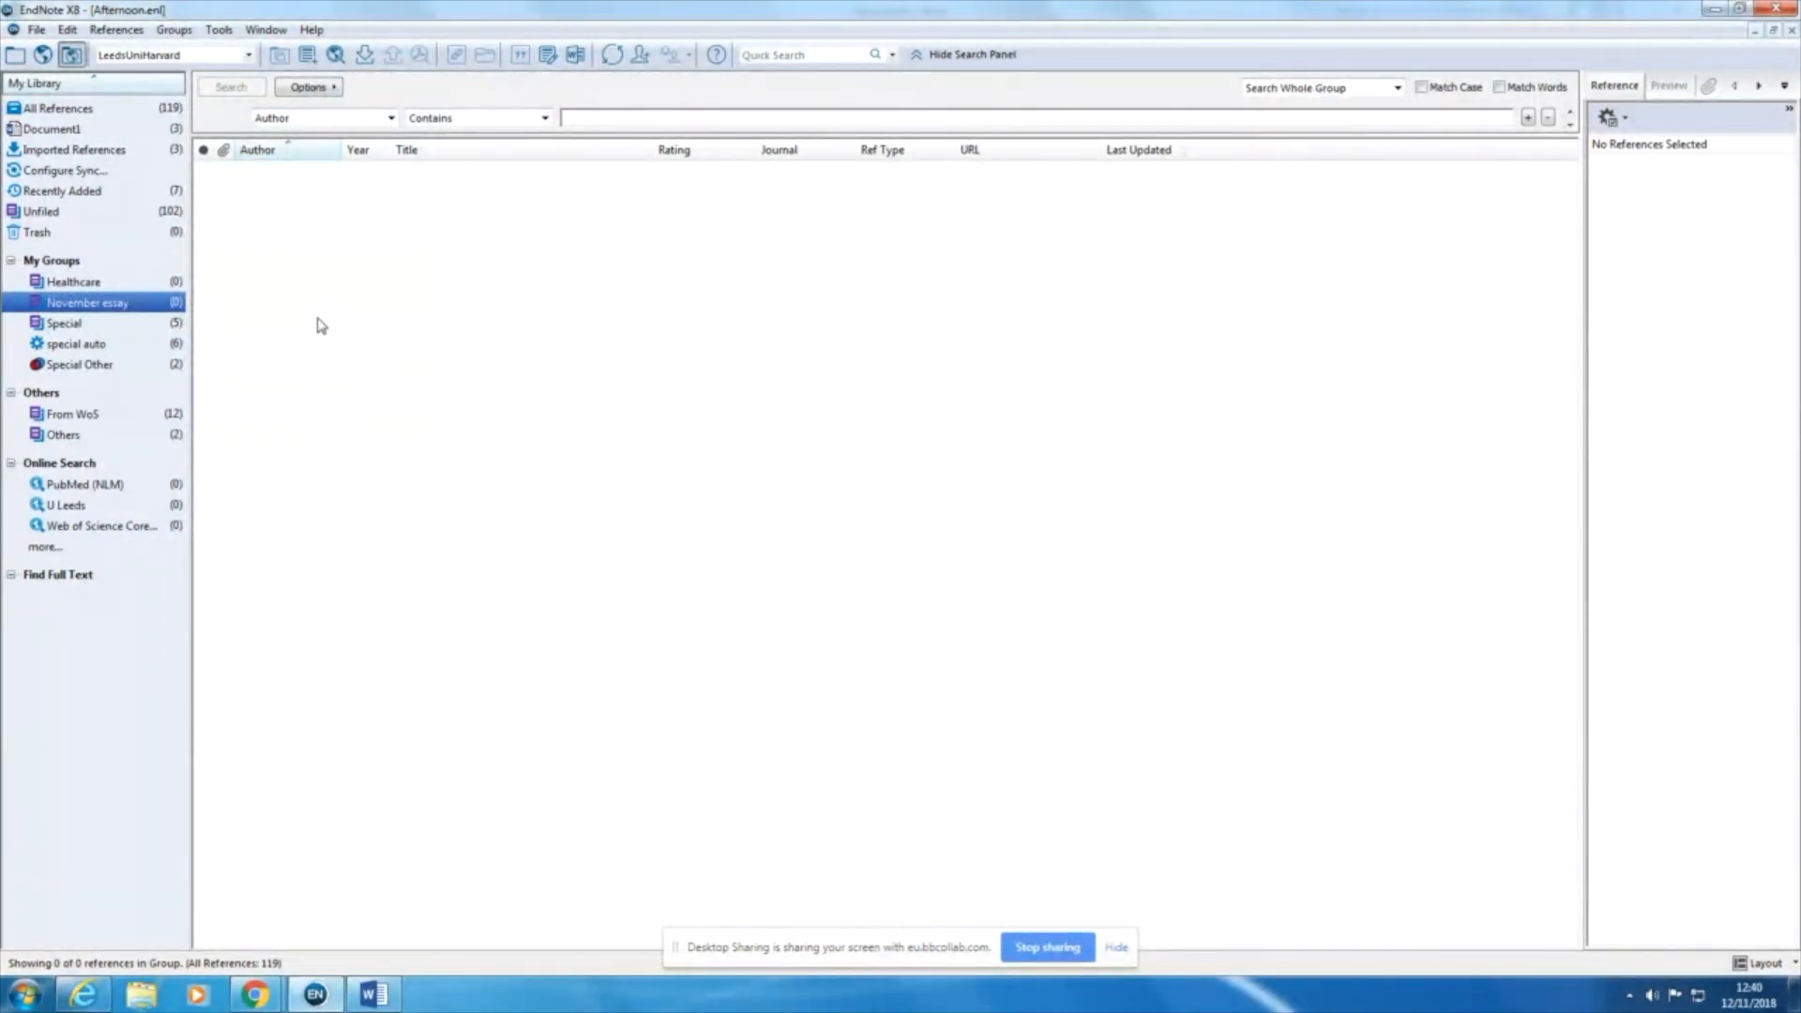
Step: From all references, add the 2014 antibiotic-resistant bacterial strains article and the 2015 antenatal myo-inositol supplementation article to the November essay group
{"action": "left_click", "coordinate": [103, 110]}
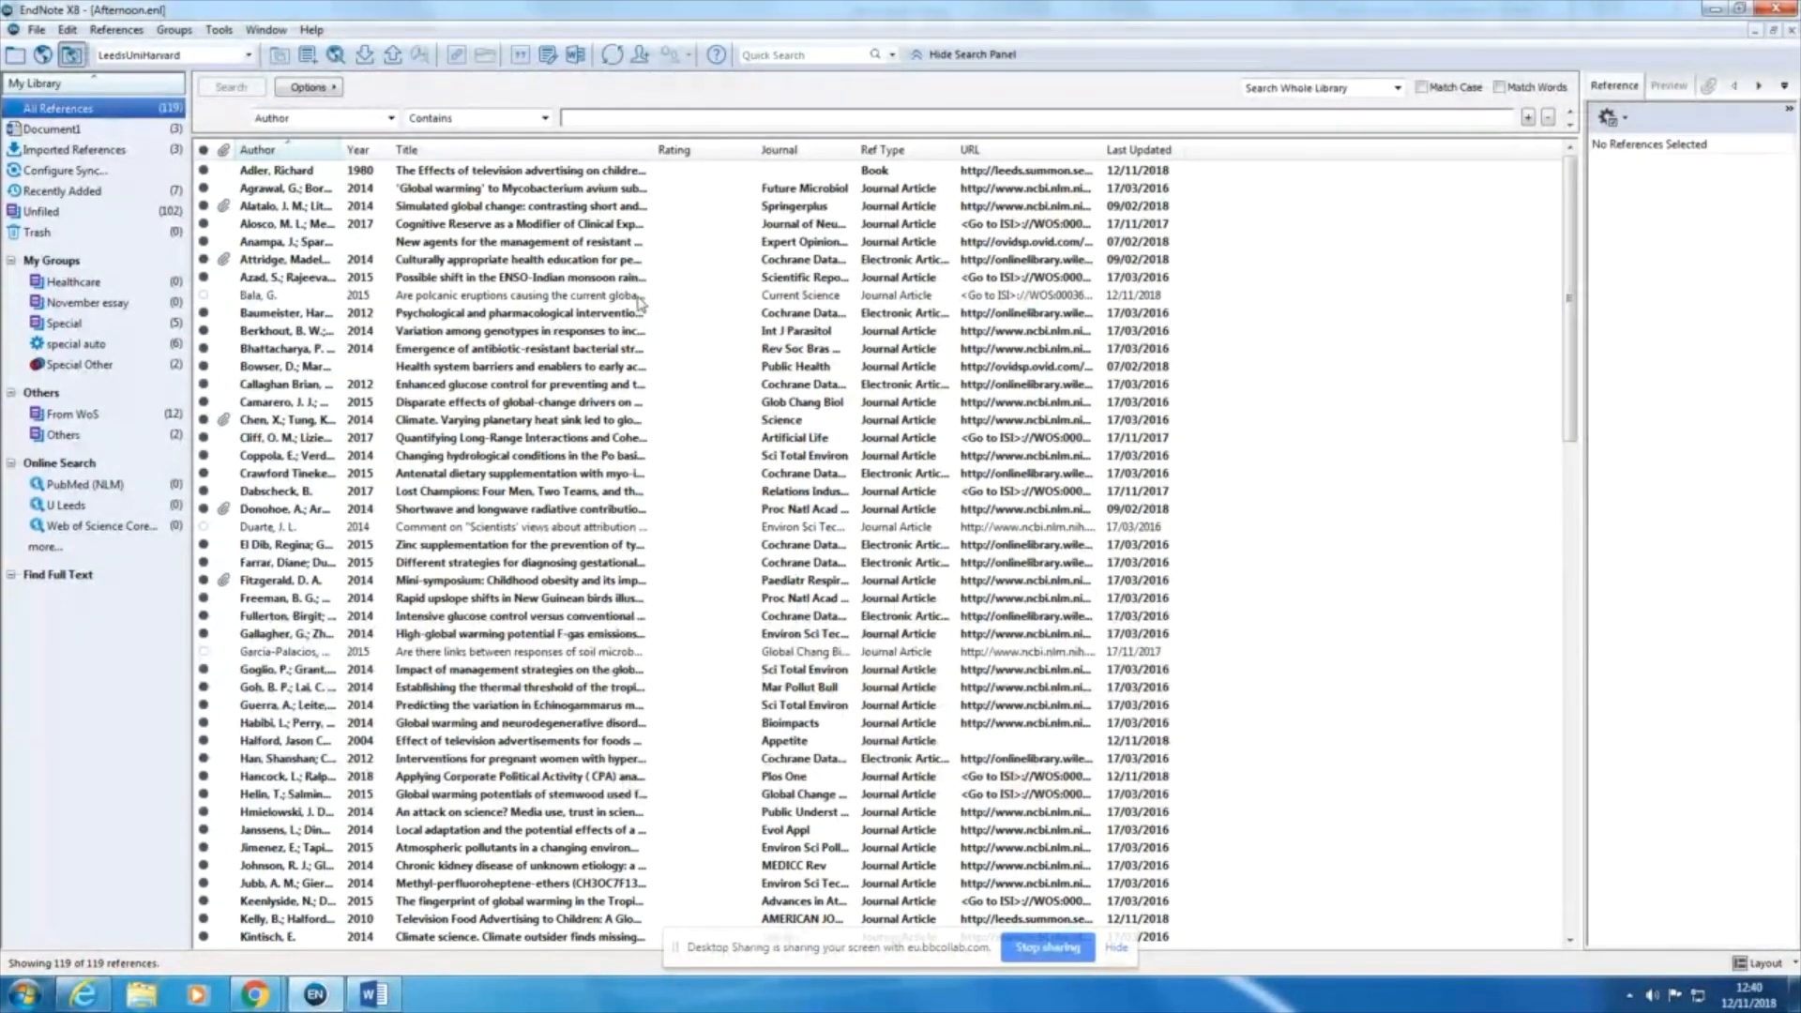
{"action": "left_click", "coordinate": [574, 354]}
{"action": "left_click_drag", "start_coordinate": [574, 353], "coordinate": [138, 312]}
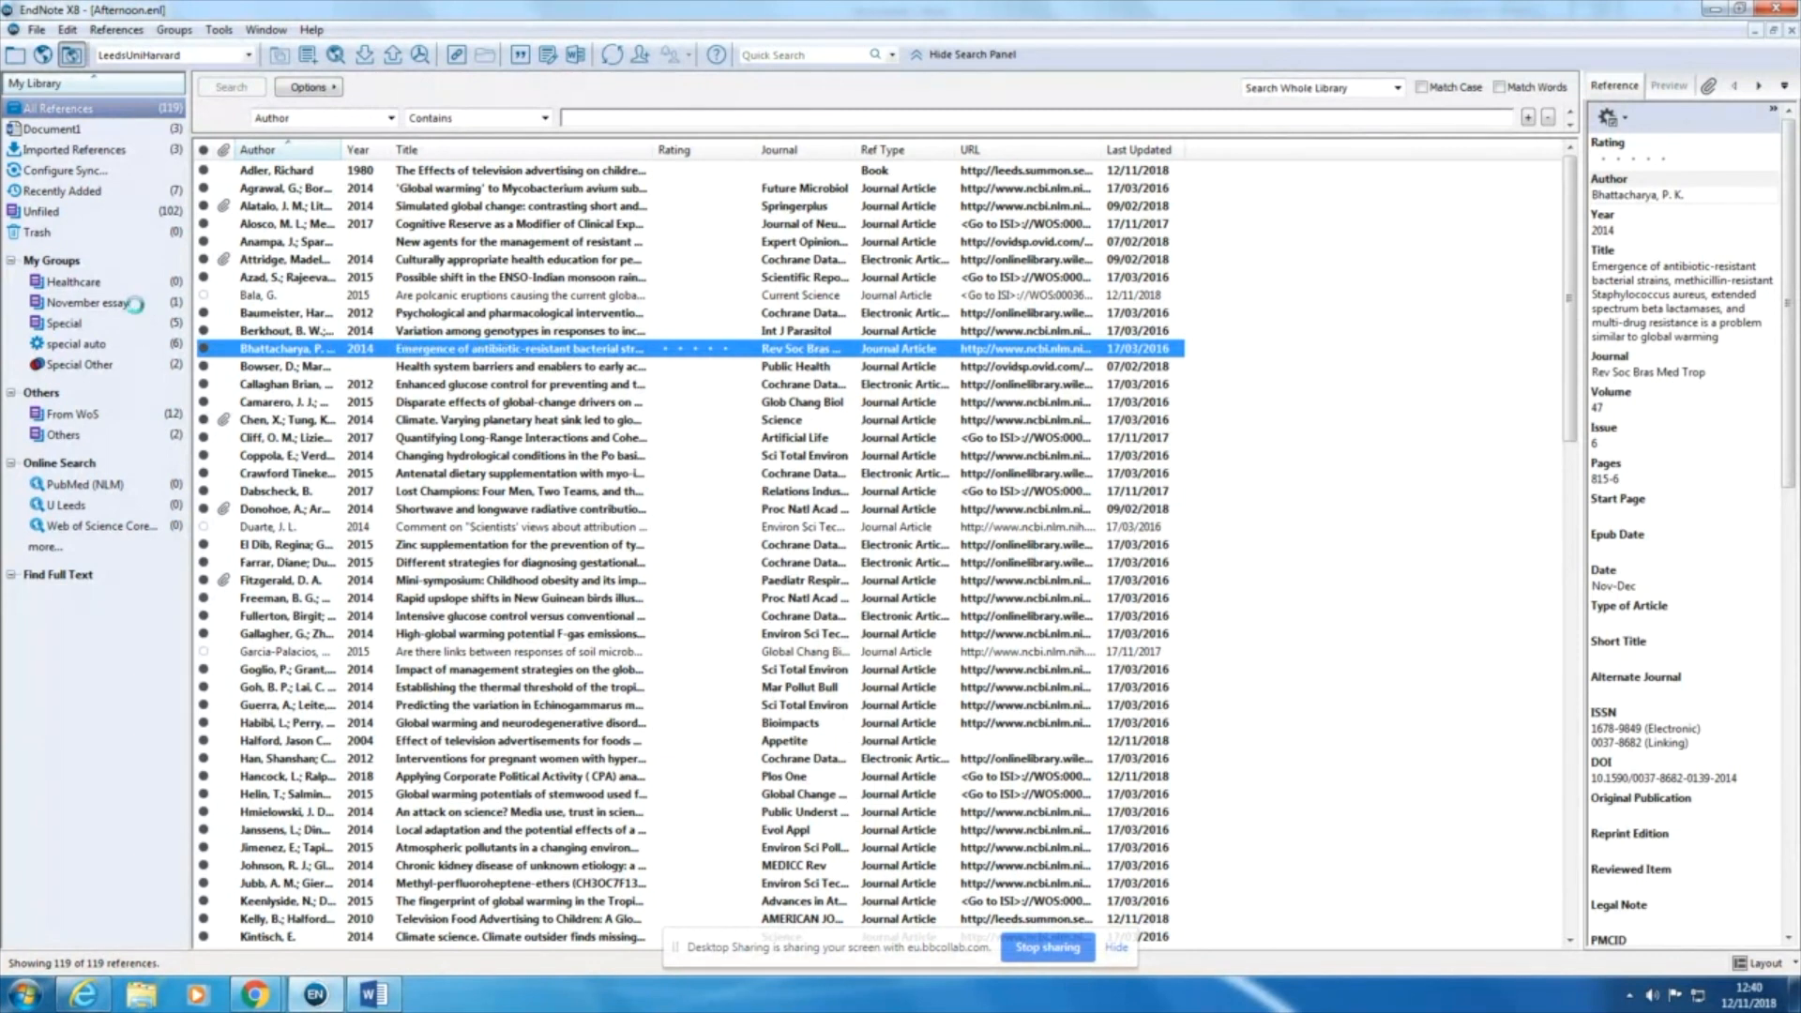
{"action": "left_click", "coordinate": [450, 480]}
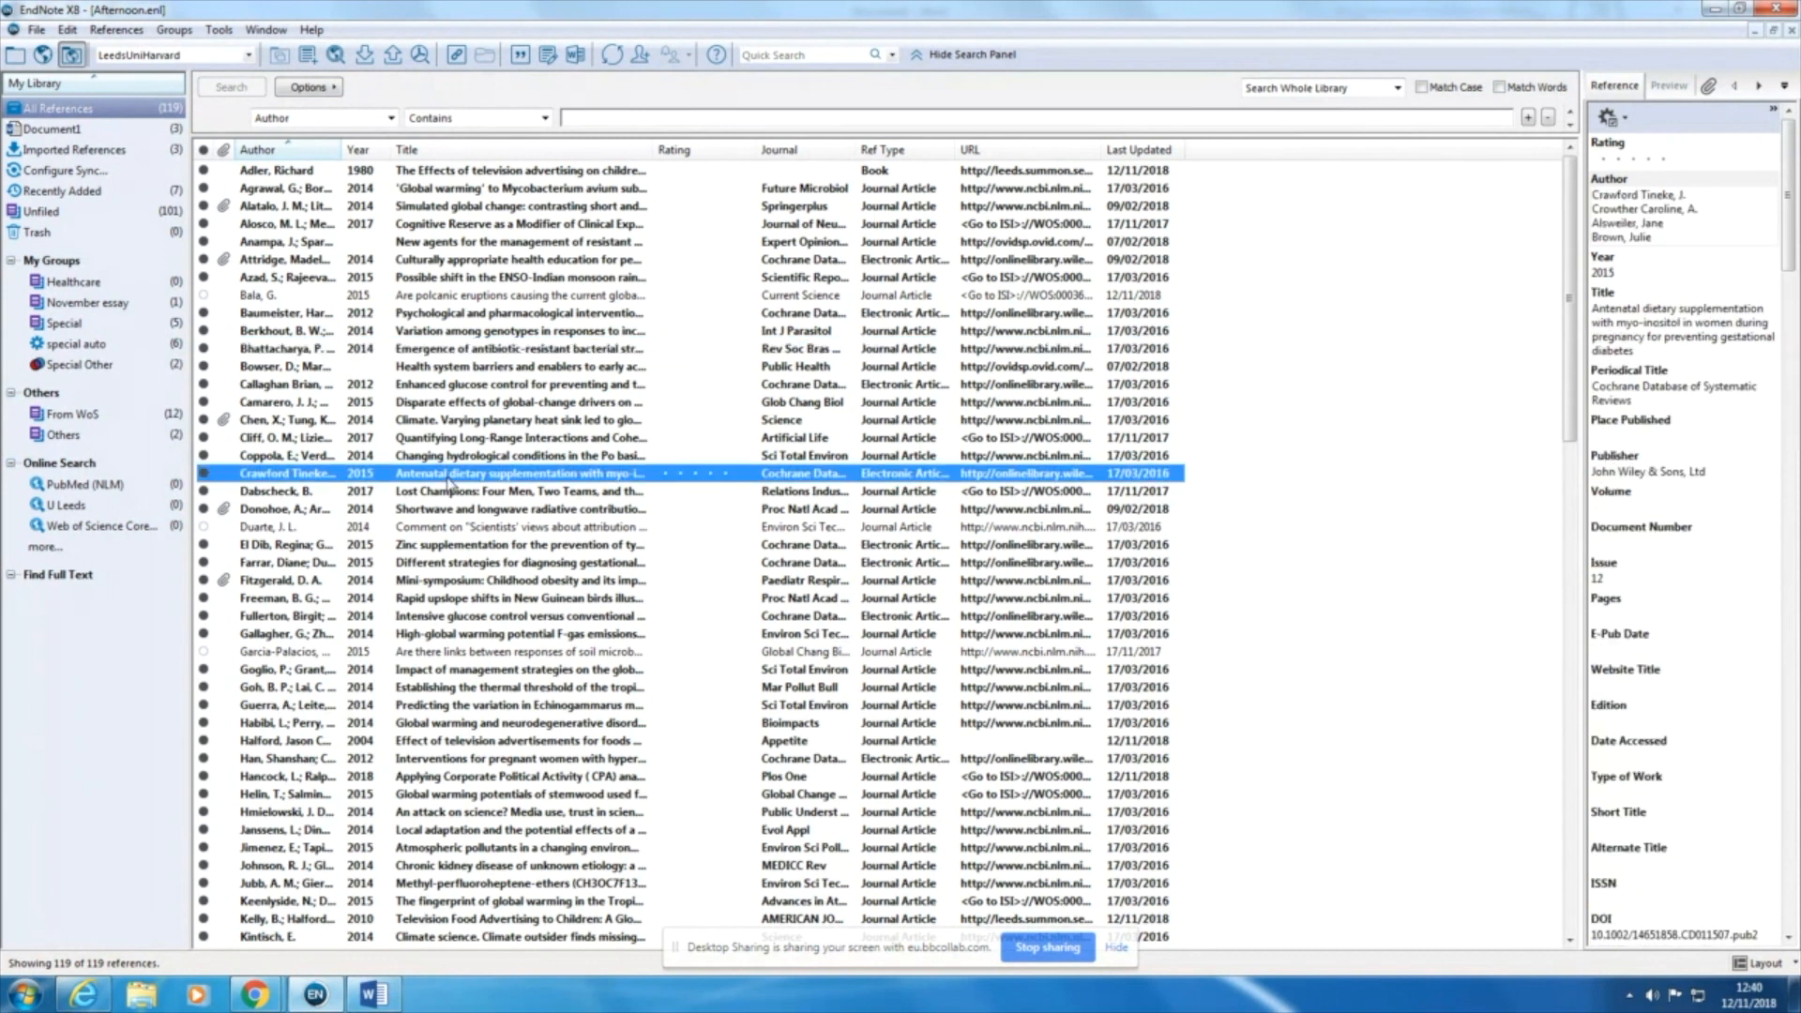
{"action": "right_click", "coordinate": [455, 484]}
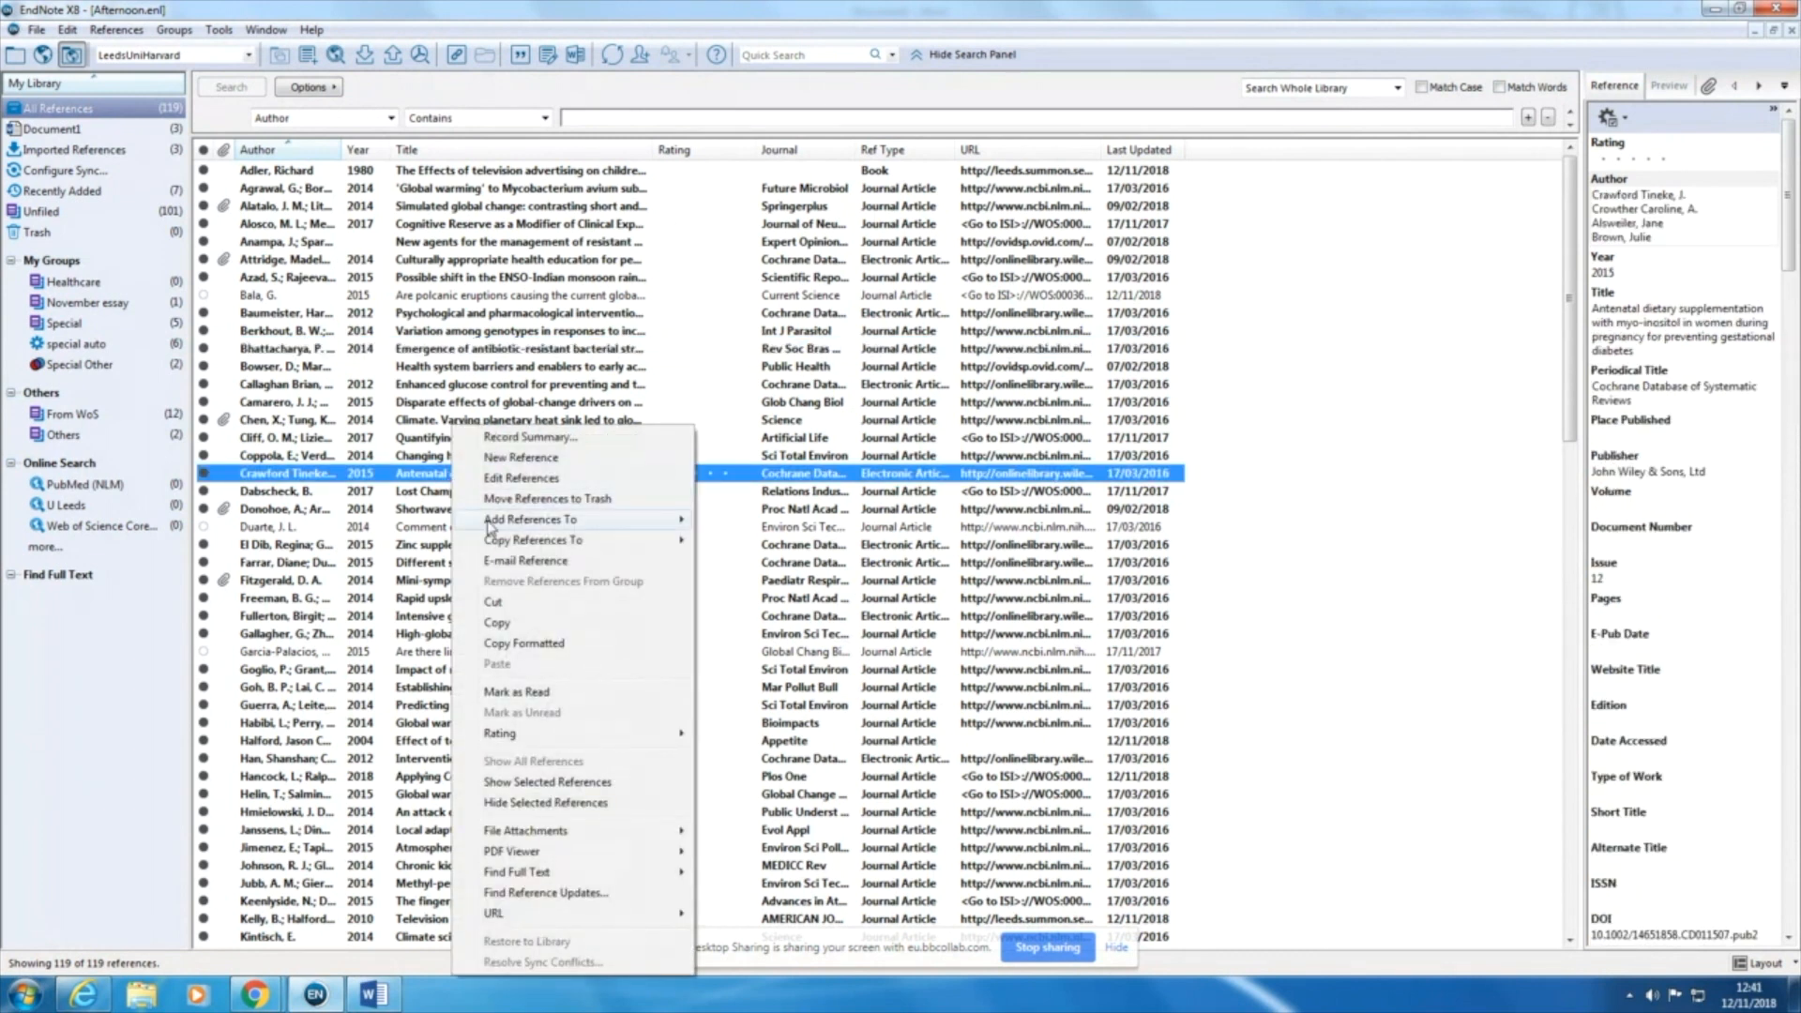
{"action": "mouse_move", "coordinate": [498, 524]}
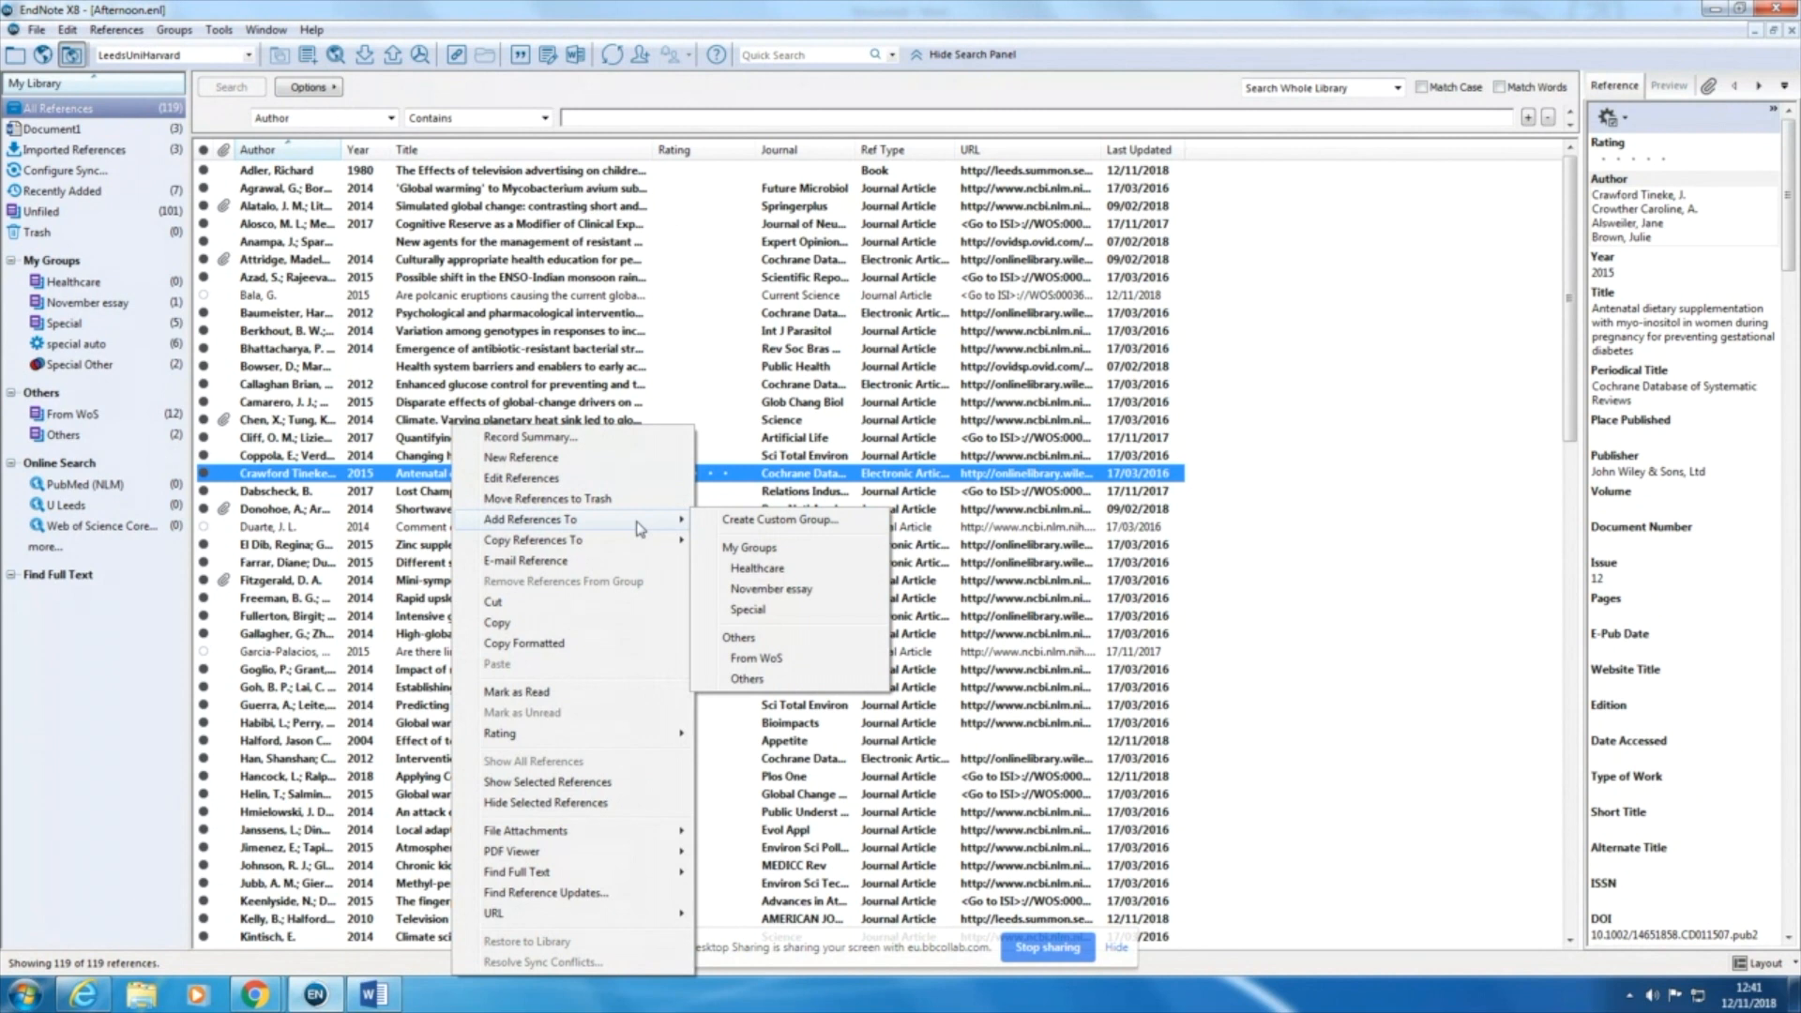
{"action": "left_click", "coordinate": [755, 596]}
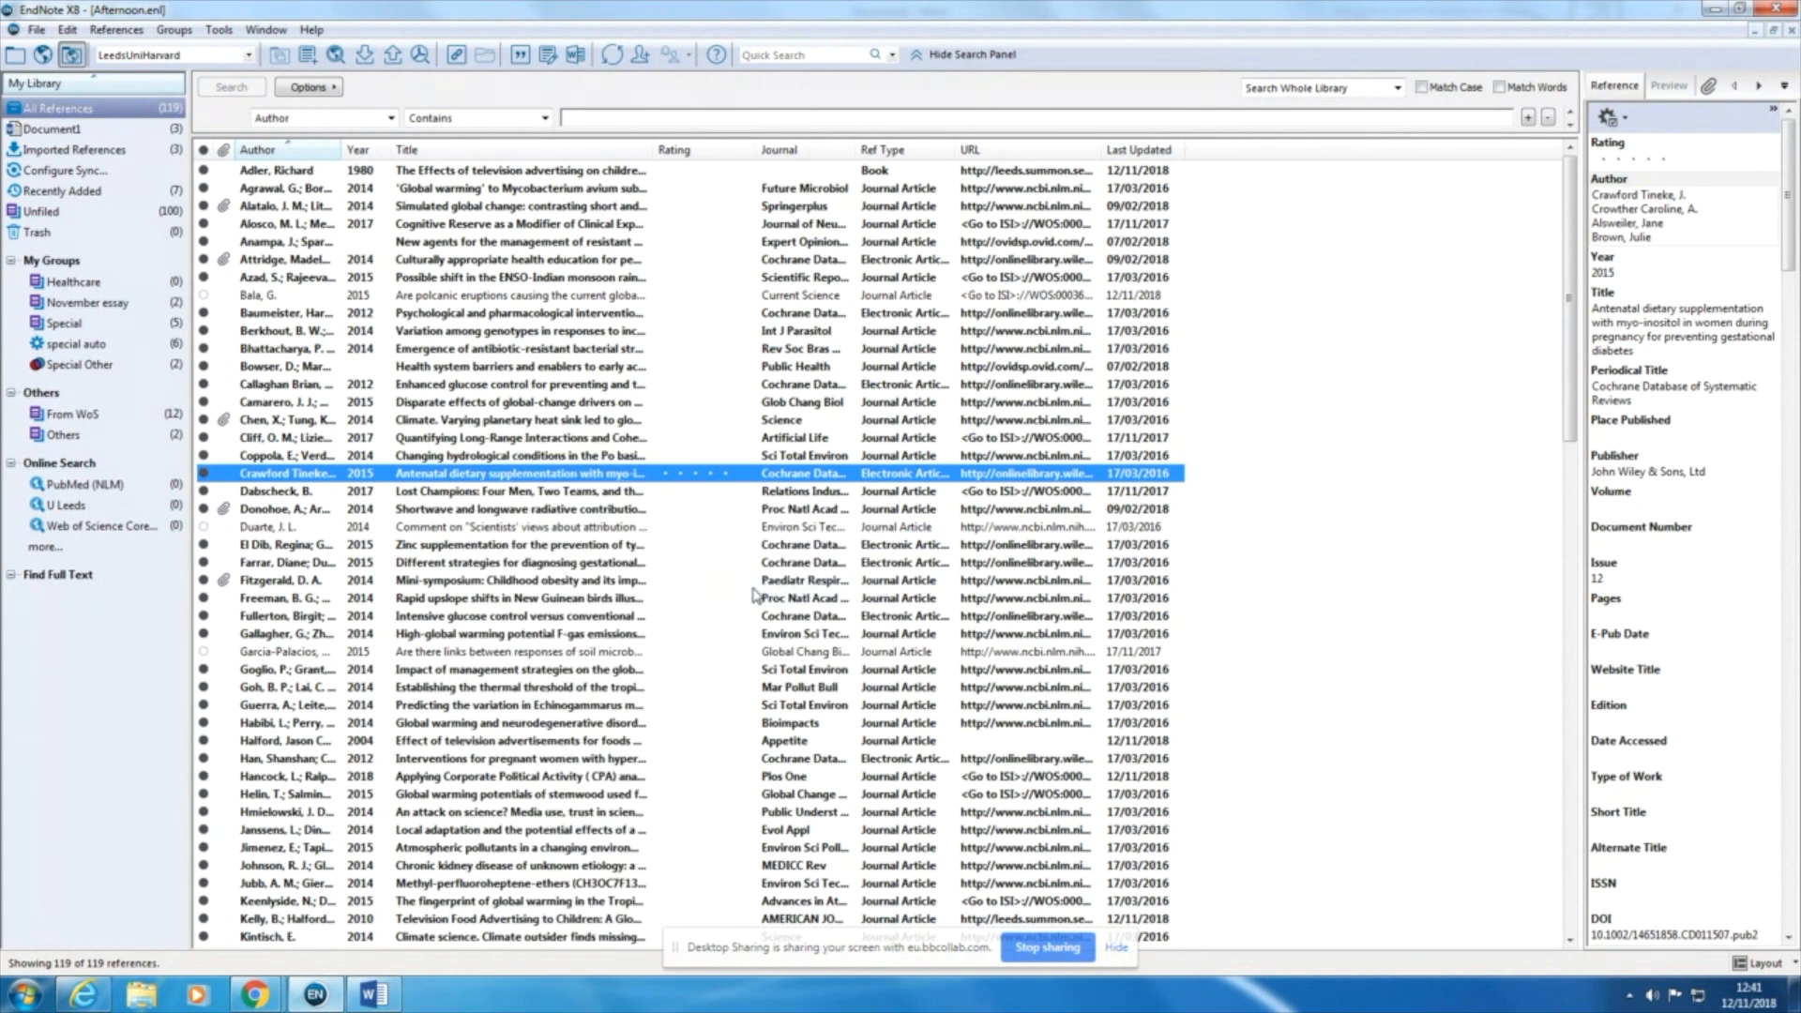
Step: Add six more references together, ranging from "Simulated global change" to "Methyl-perfluoroheptene-ethers", to the November essay group, and show the group's contents
{"action": "left_click", "coordinate": [466, 616], "text": "ctrl"}
{"action": "left_click", "coordinate": [457, 705], "text": "ctrl"}
{"action": "left_click", "coordinate": [457, 811], "text": "ctrl"}
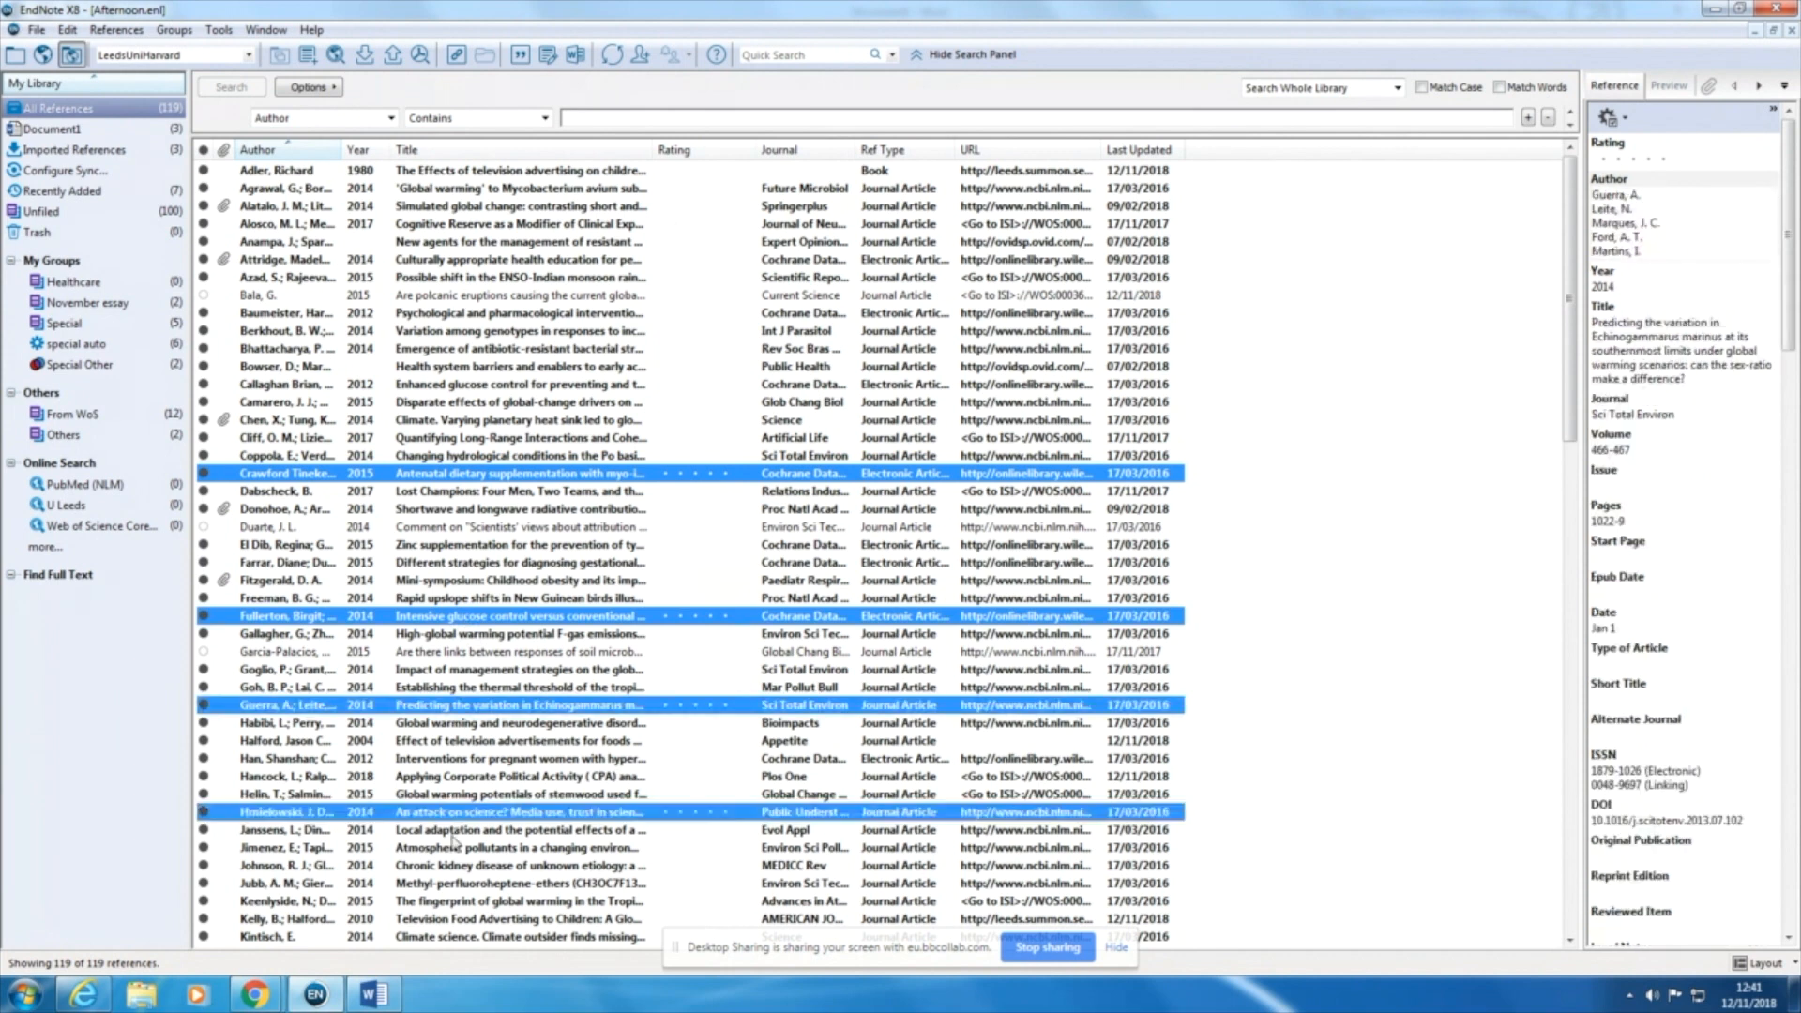
{"action": "left_click", "coordinate": [459, 883], "text": "ctrl"}
{"action": "left_click", "coordinate": [483, 386], "text": "ctrl"}
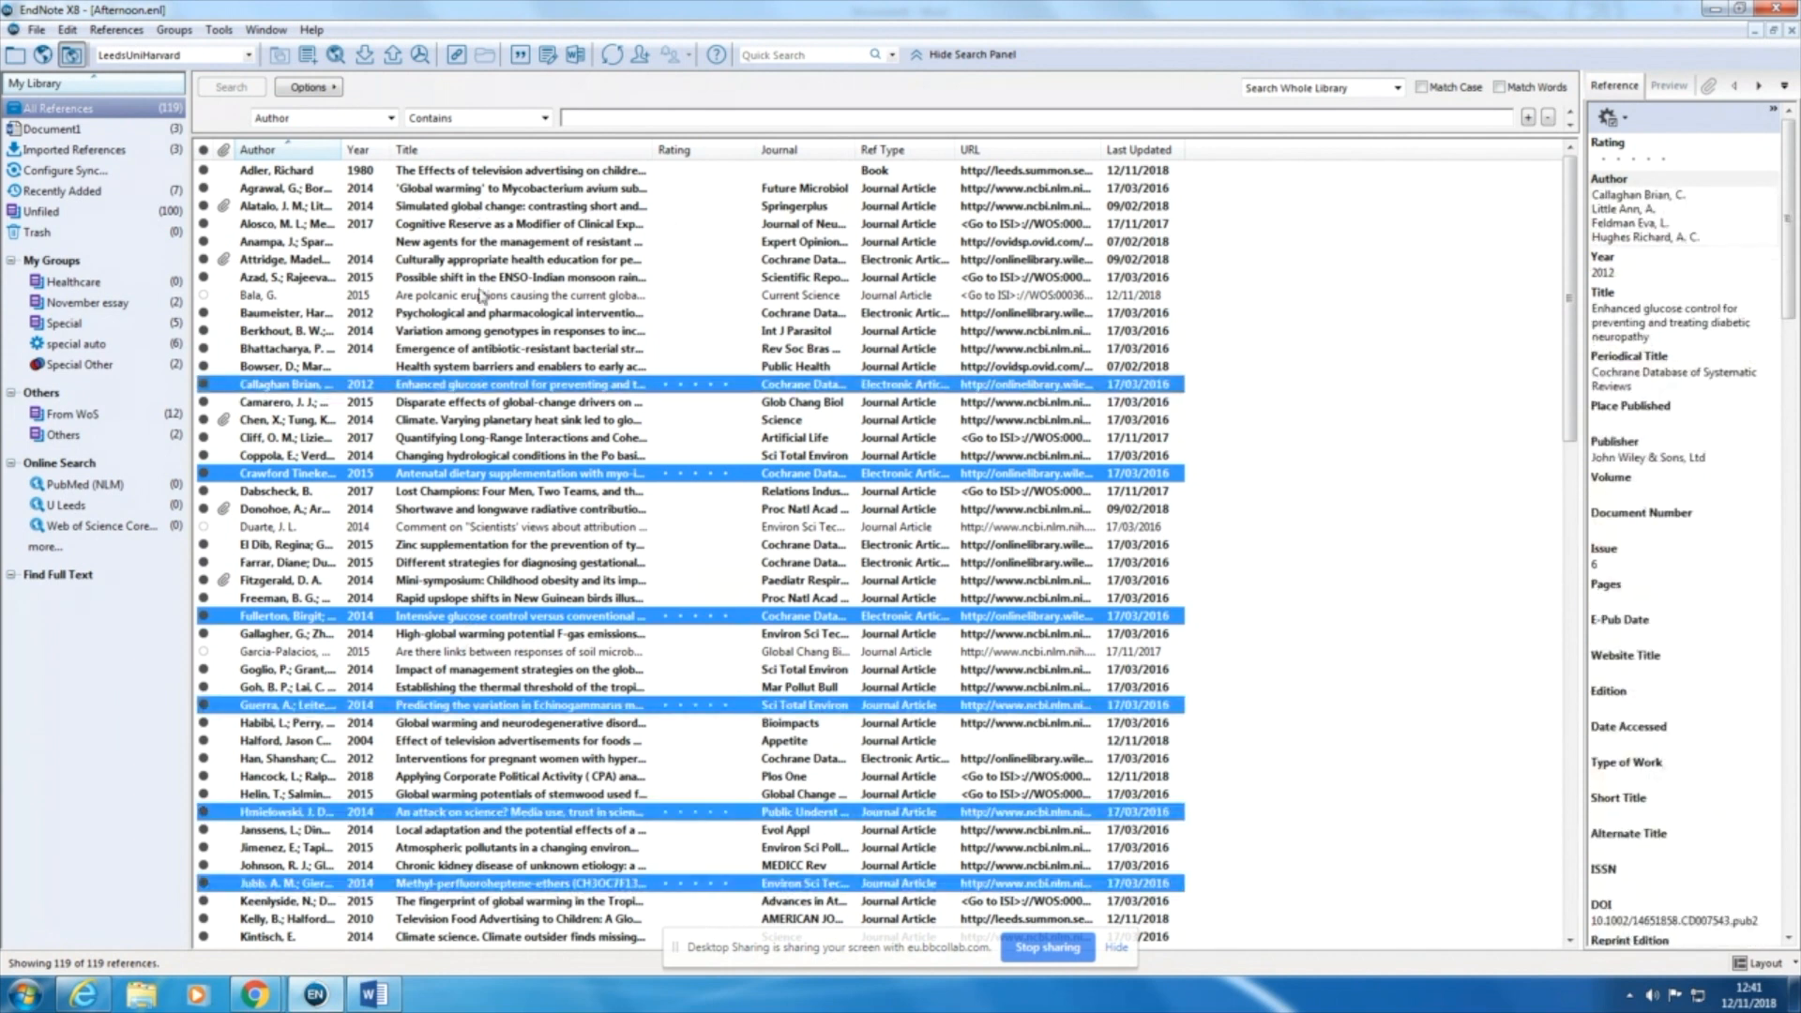
{"action": "left_click", "coordinate": [481, 207], "text": "ctrl"}
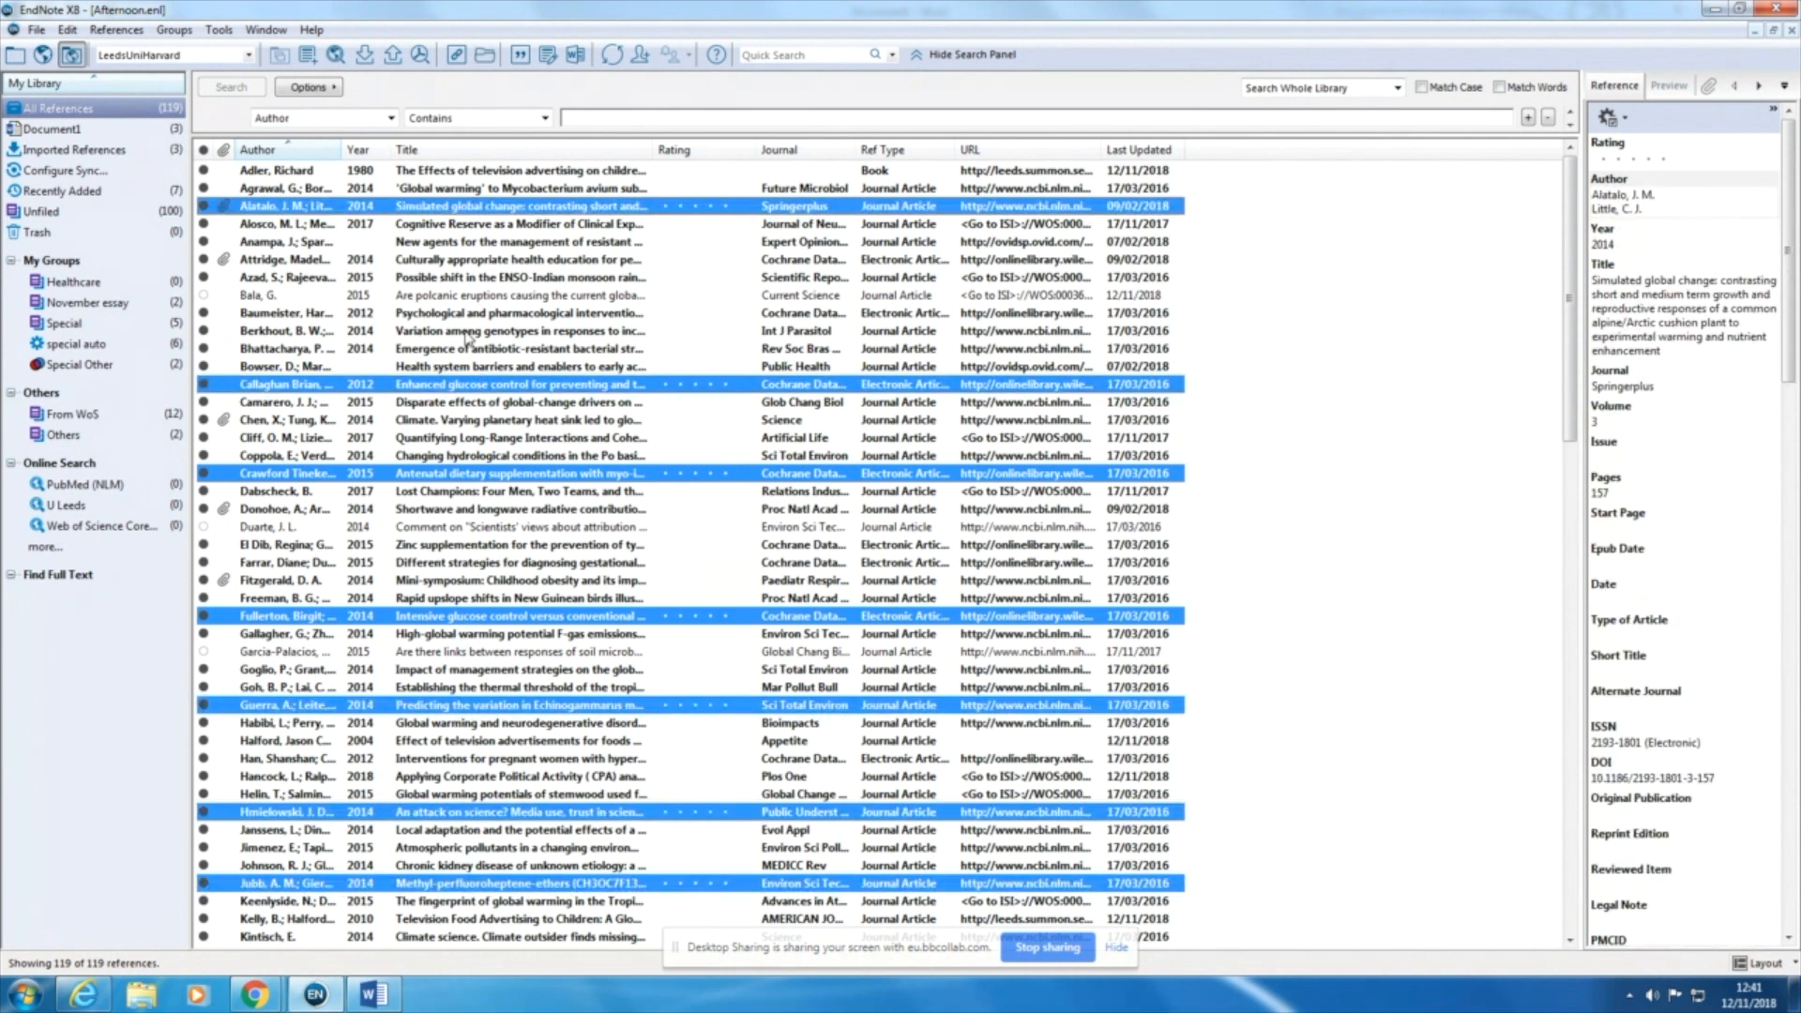
{"action": "left_click_drag", "start_coordinate": [471, 211], "coordinate": [120, 310]}
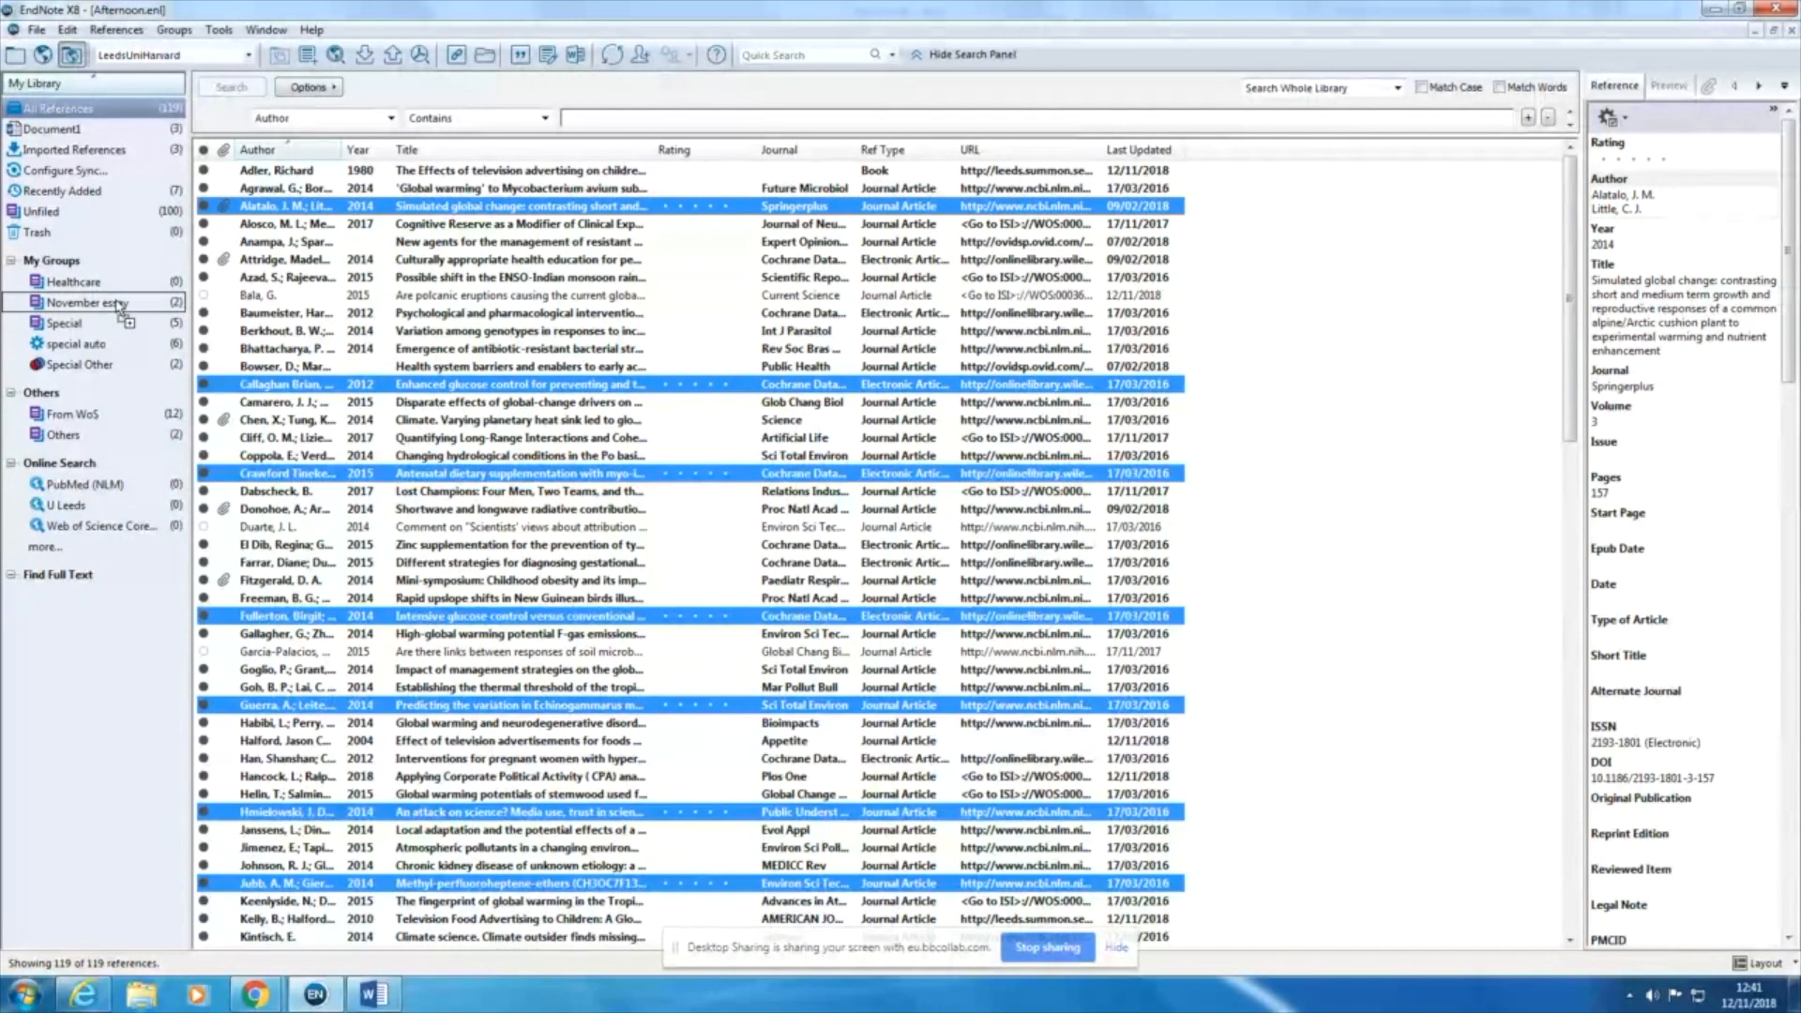
{"action": "left_click_drag", "start_coordinate": [120, 306], "coordinate": [120, 307]}
{"action": "left_click", "coordinate": [120, 304]}
{"action": "left_click", "coordinate": [489, 438]}
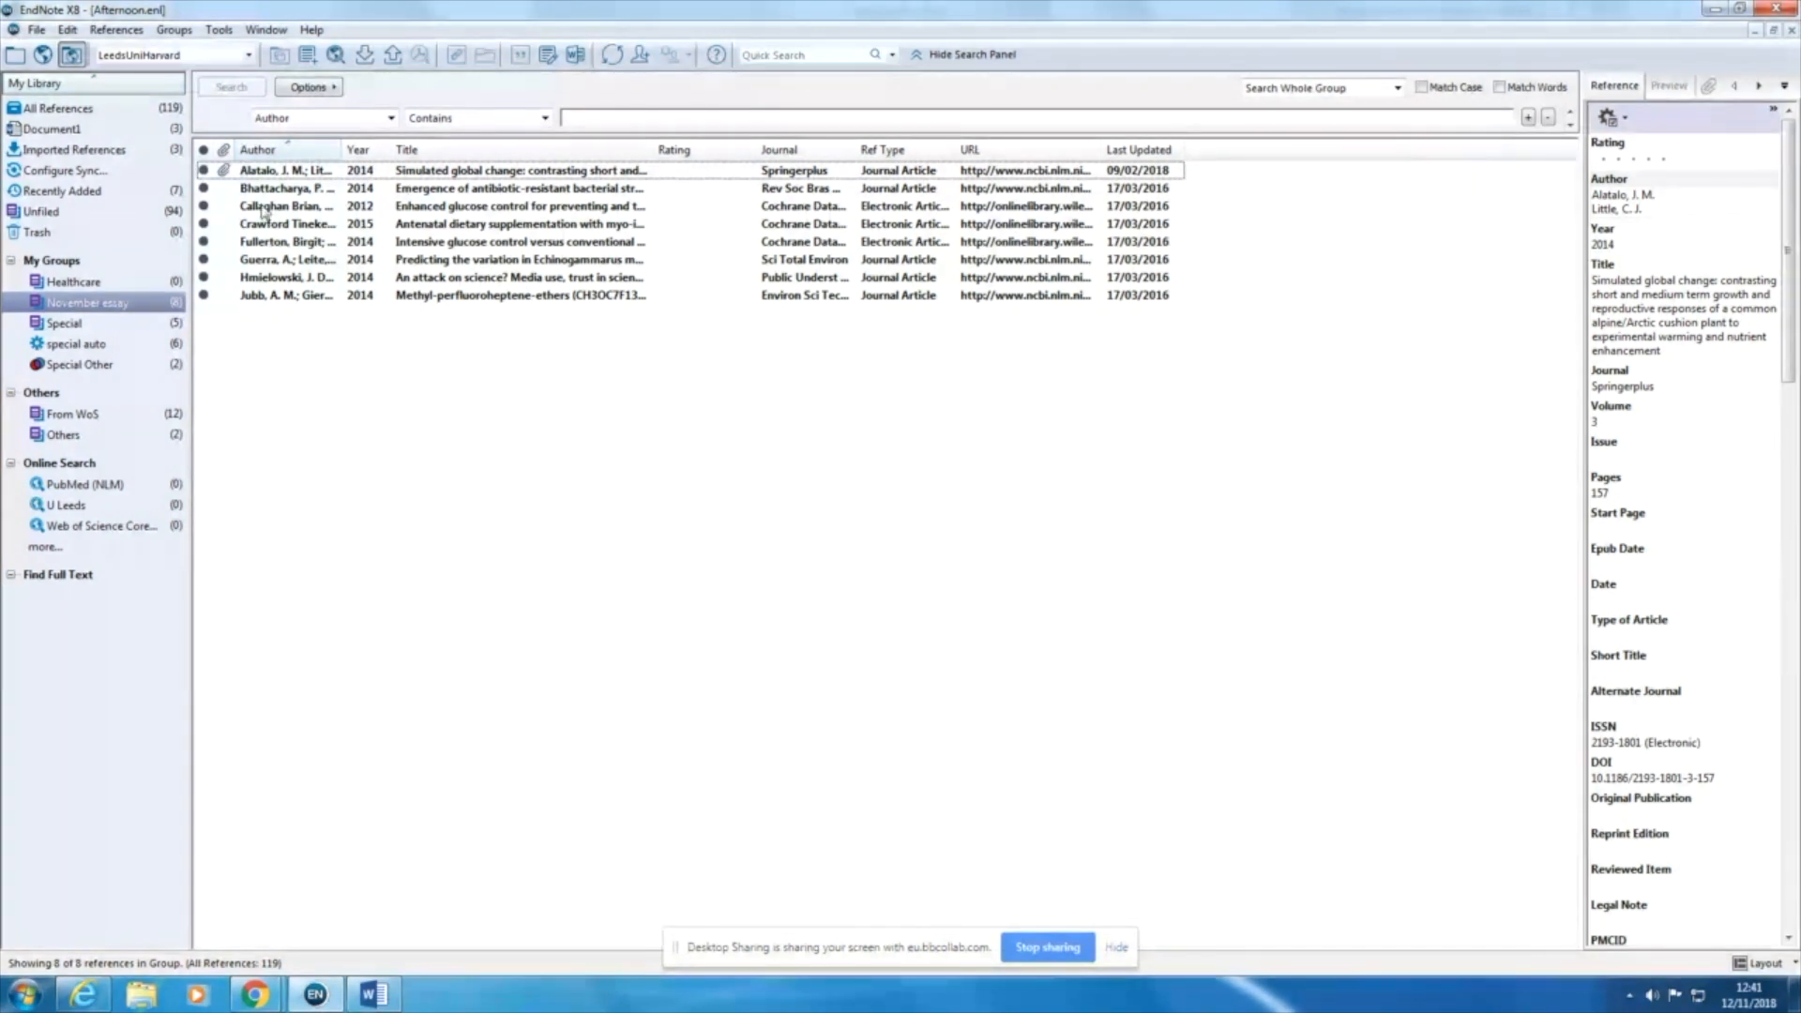
Step: Start a smart group named "global warming" with the condition that Title contains "global warming"
{"action": "left_click", "coordinate": [112, 112]}
{"action": "left_click", "coordinate": [112, 110]}
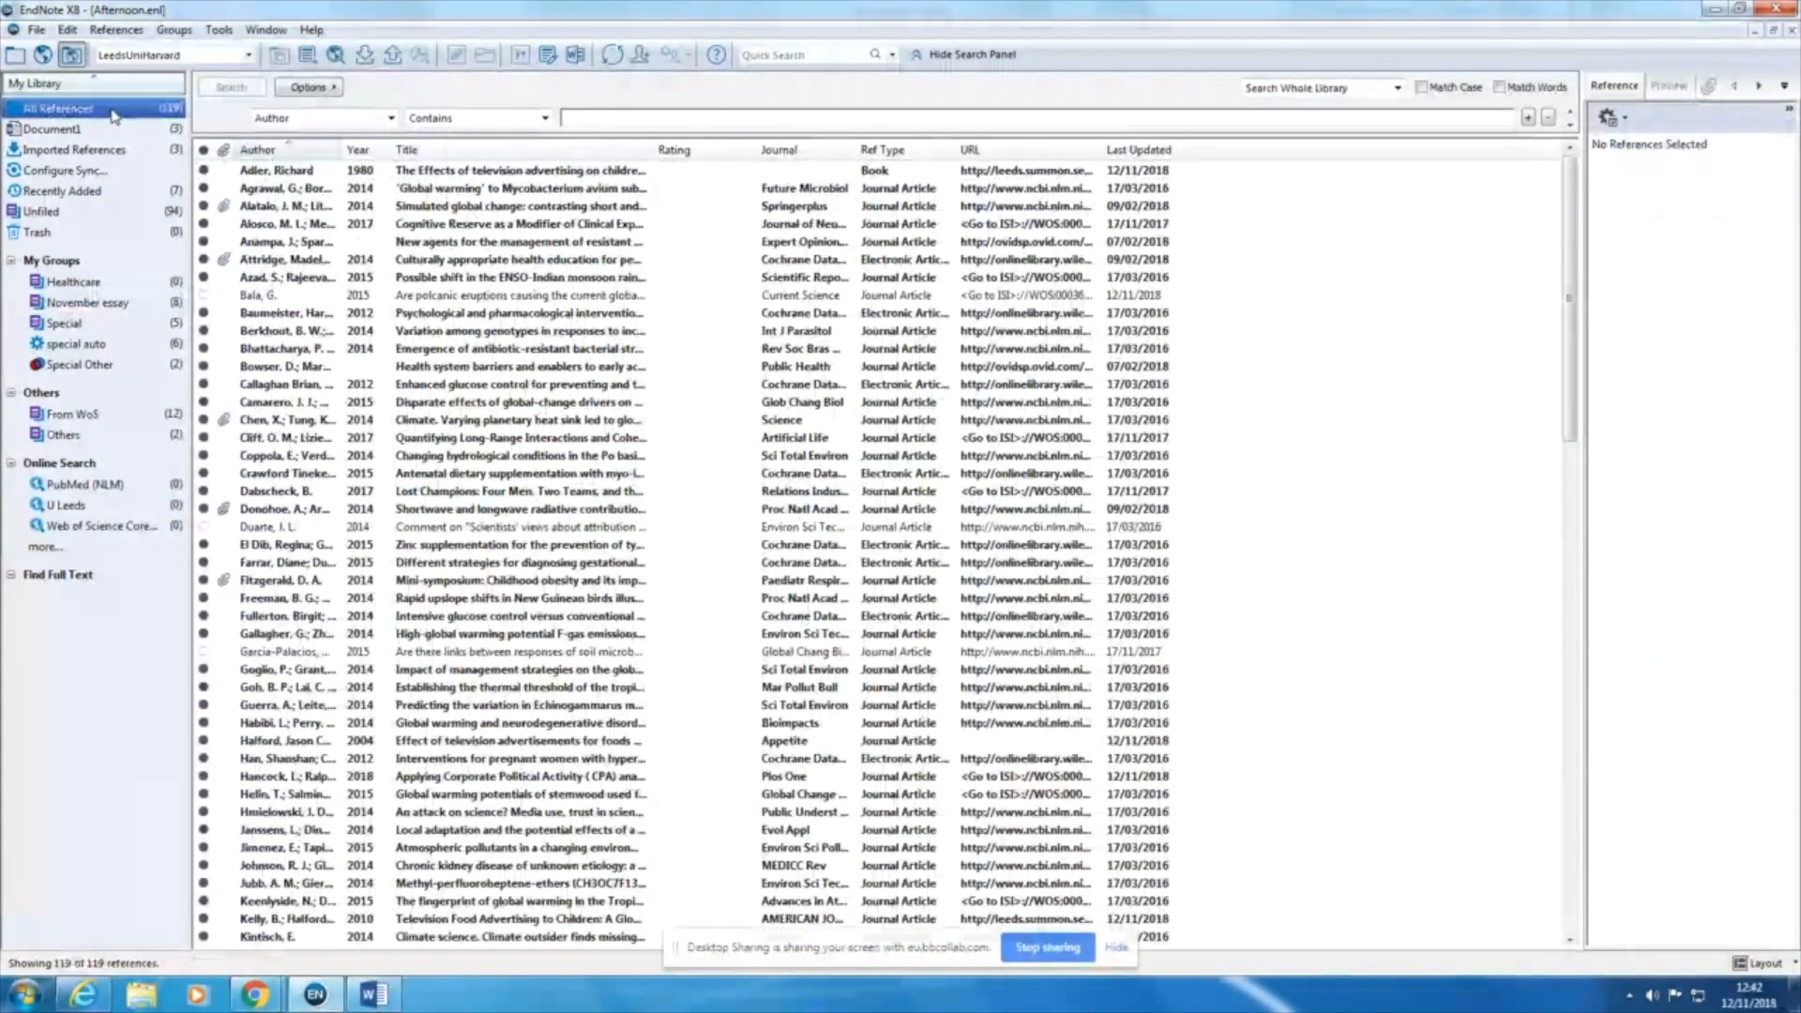
{"action": "left_click", "coordinate": [171, 31]}
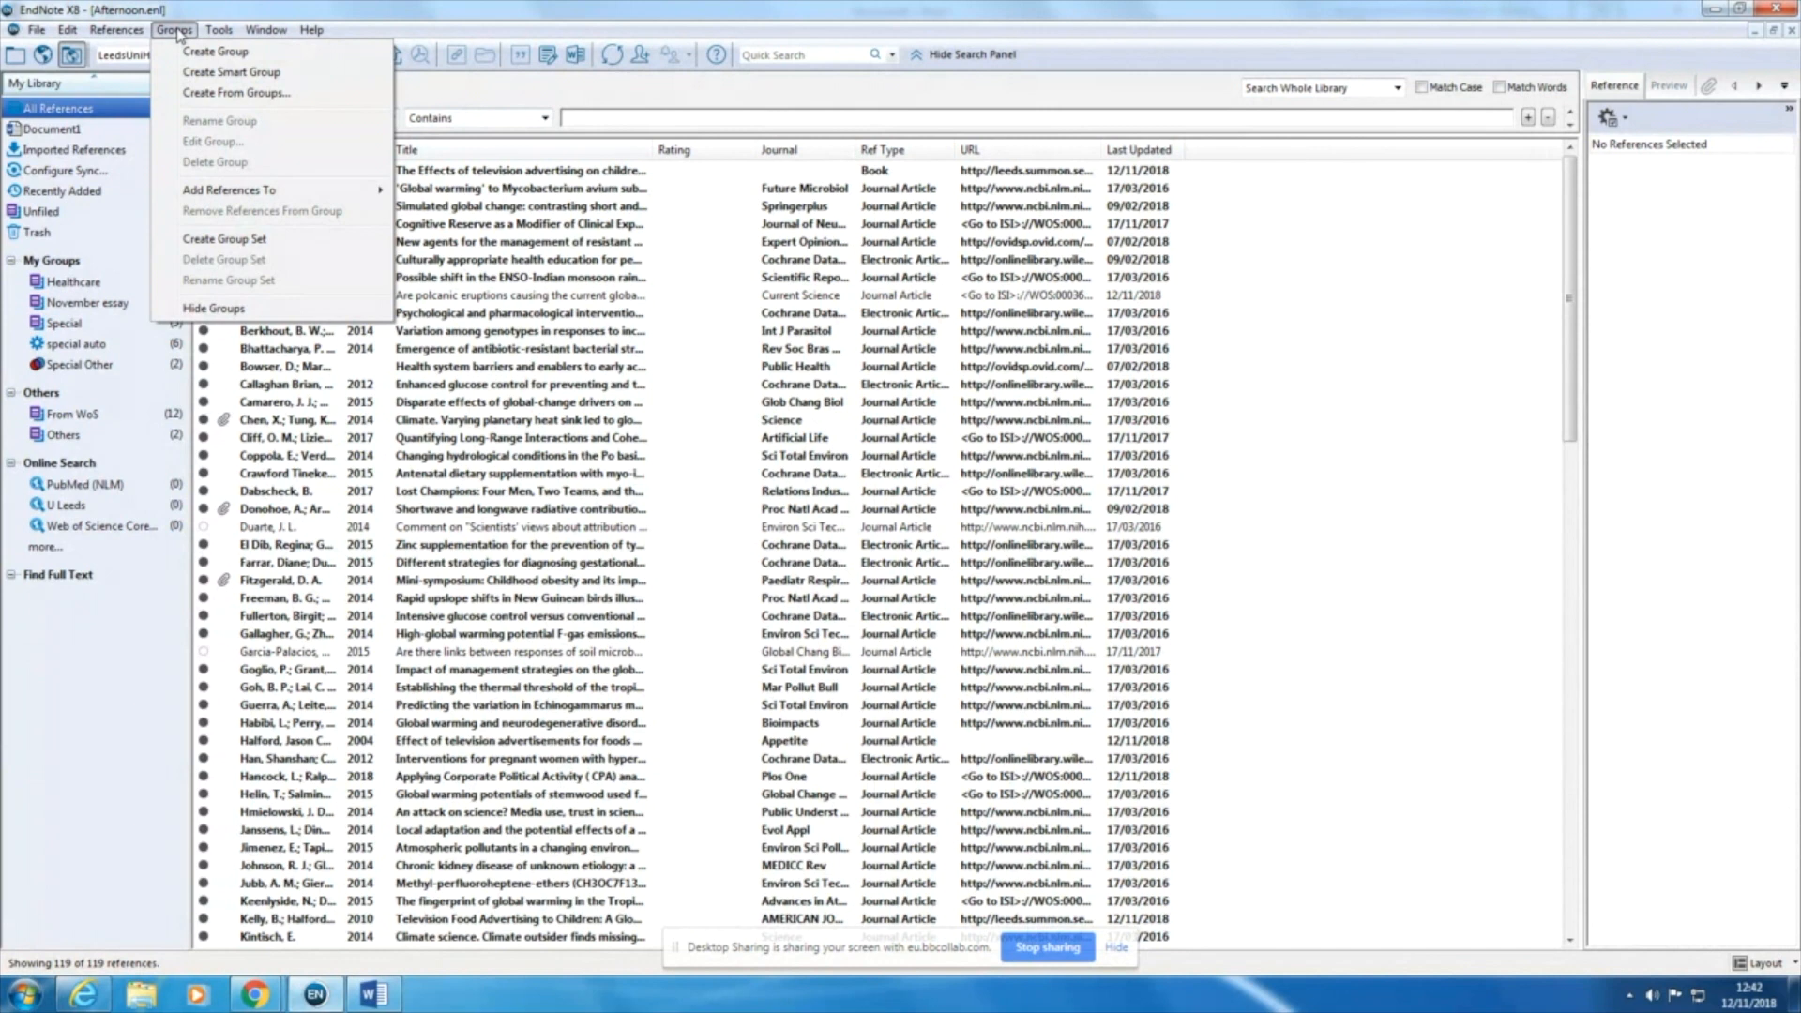
{"action": "left_click", "coordinate": [194, 75]}
{"action": "double_click", "coordinate": [743, 423]}
{"action": "left_click_drag", "start_coordinate": [744, 419], "coordinate": [637, 425]}
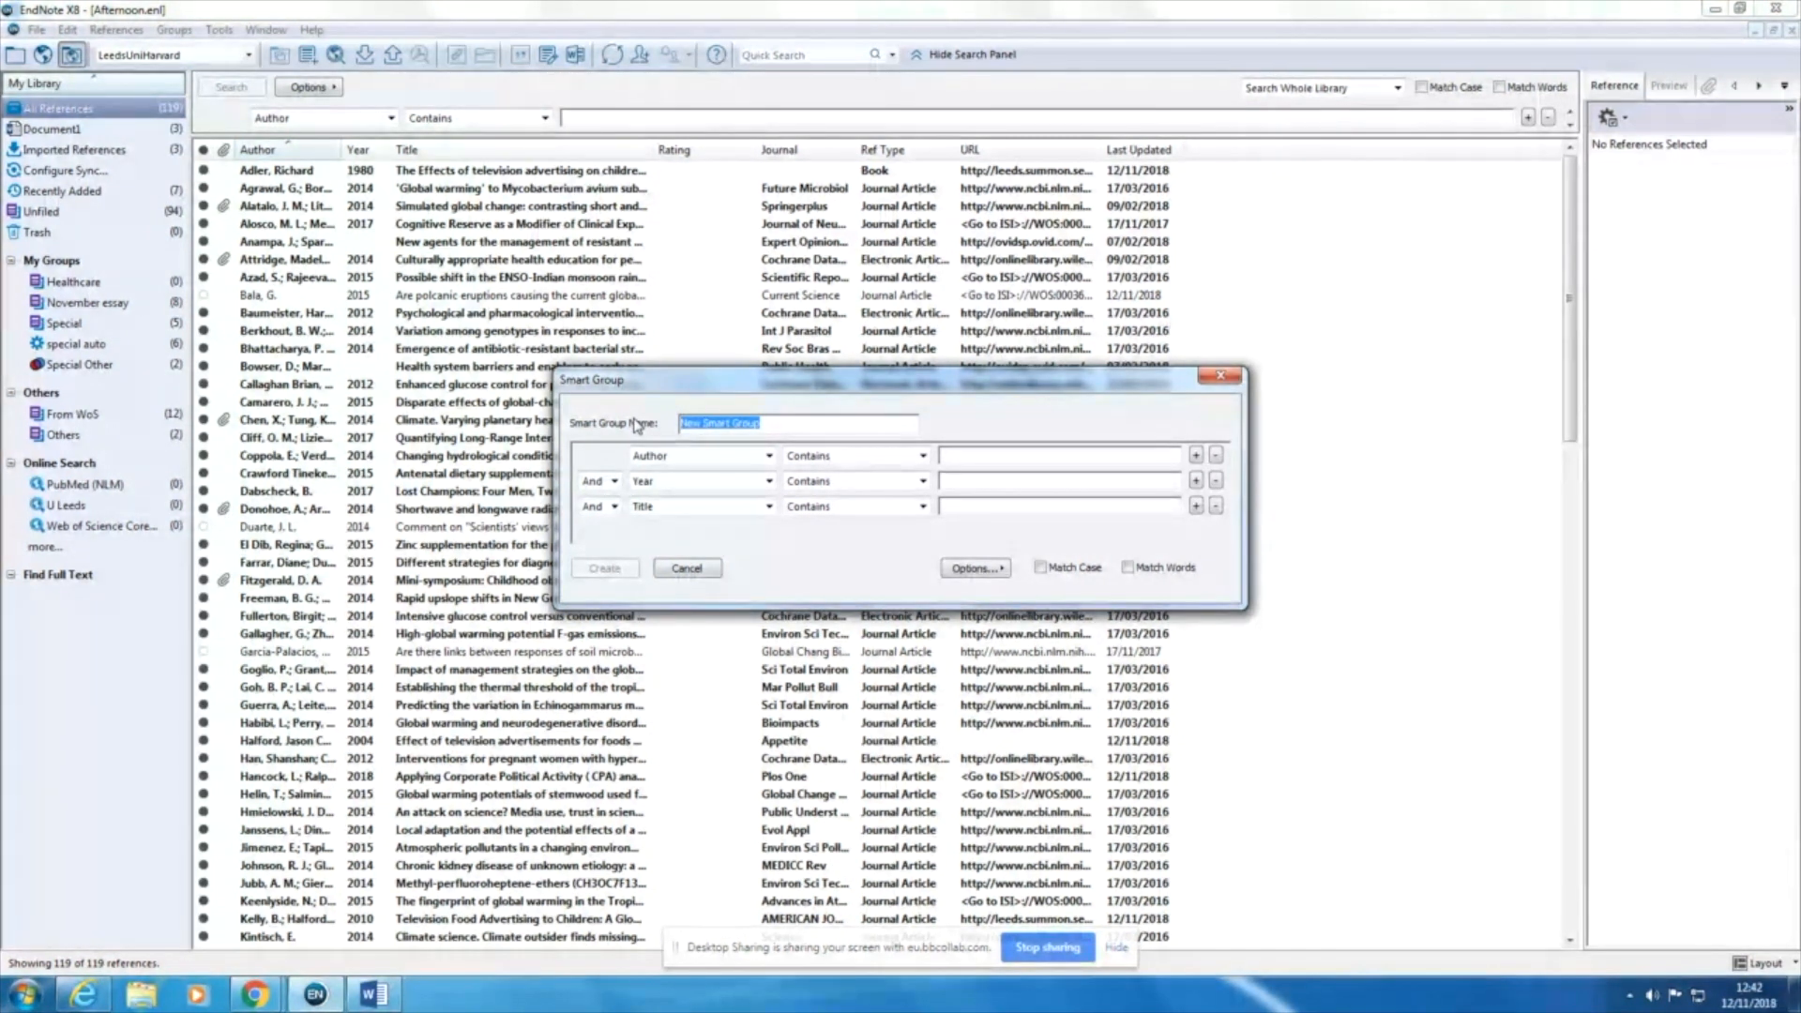
{"action": "type", "text": "global warming"}
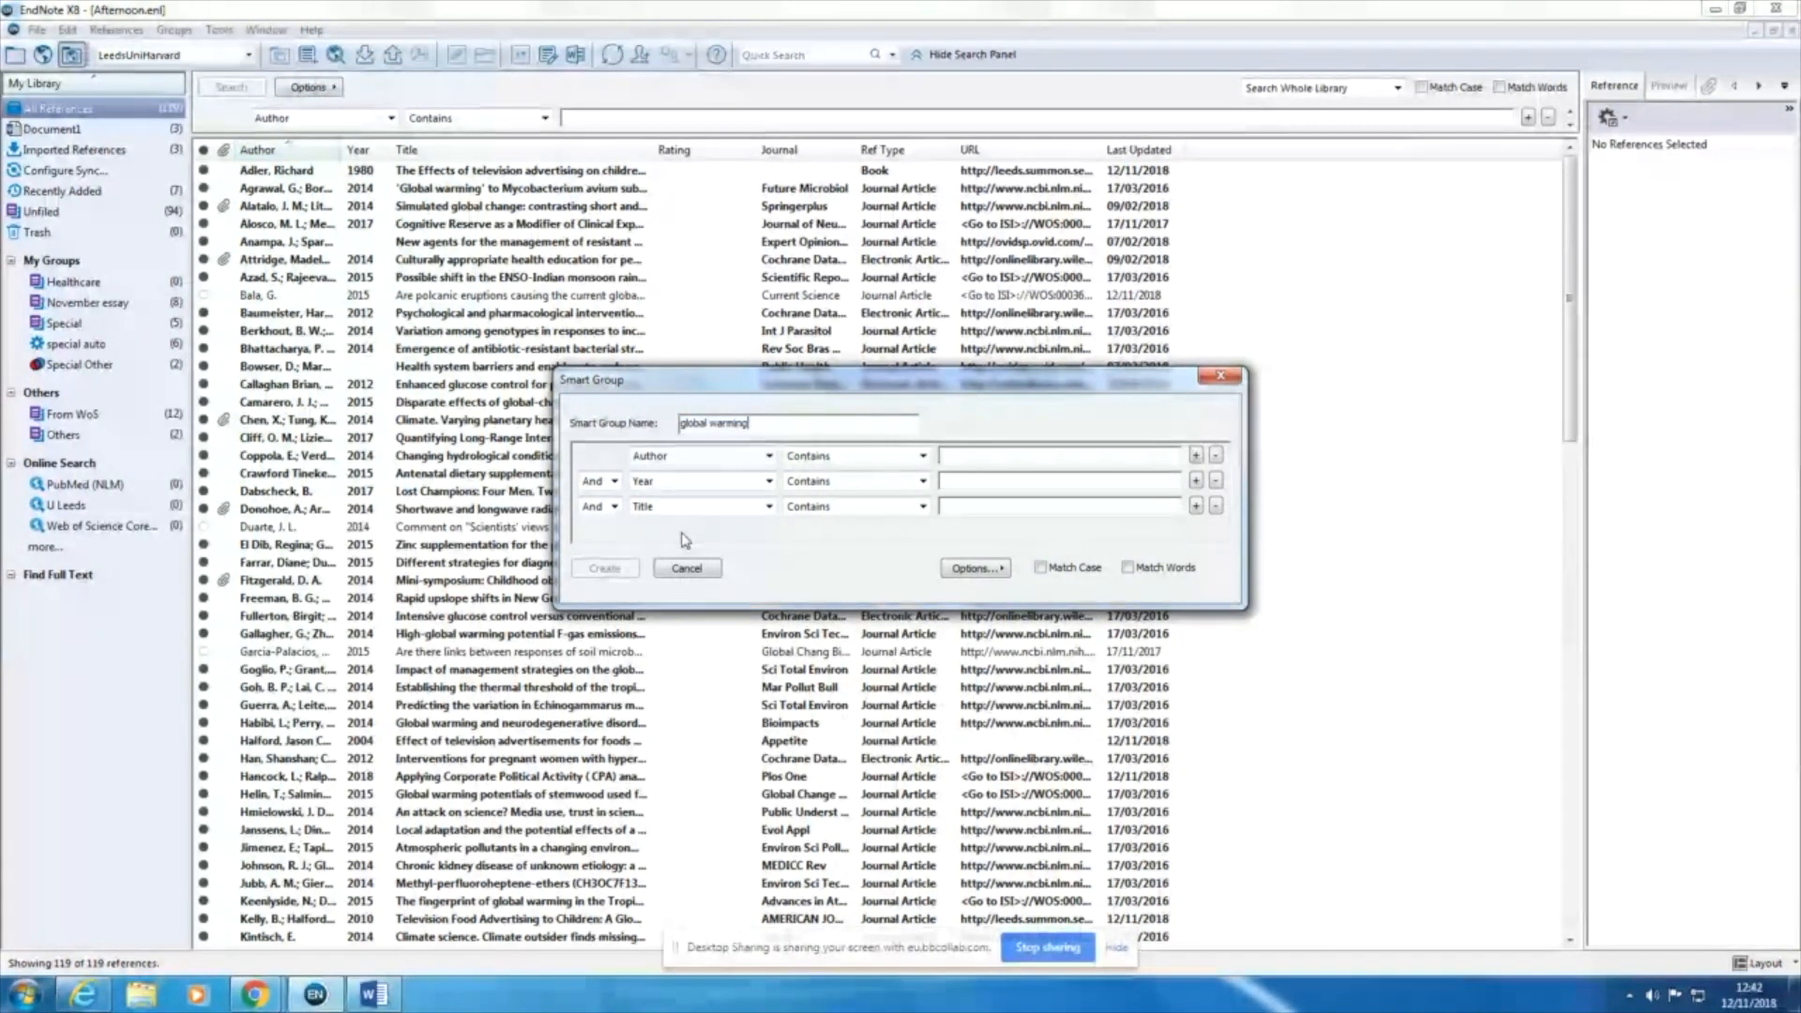
{"action": "left_click", "coordinate": [1000, 510]}
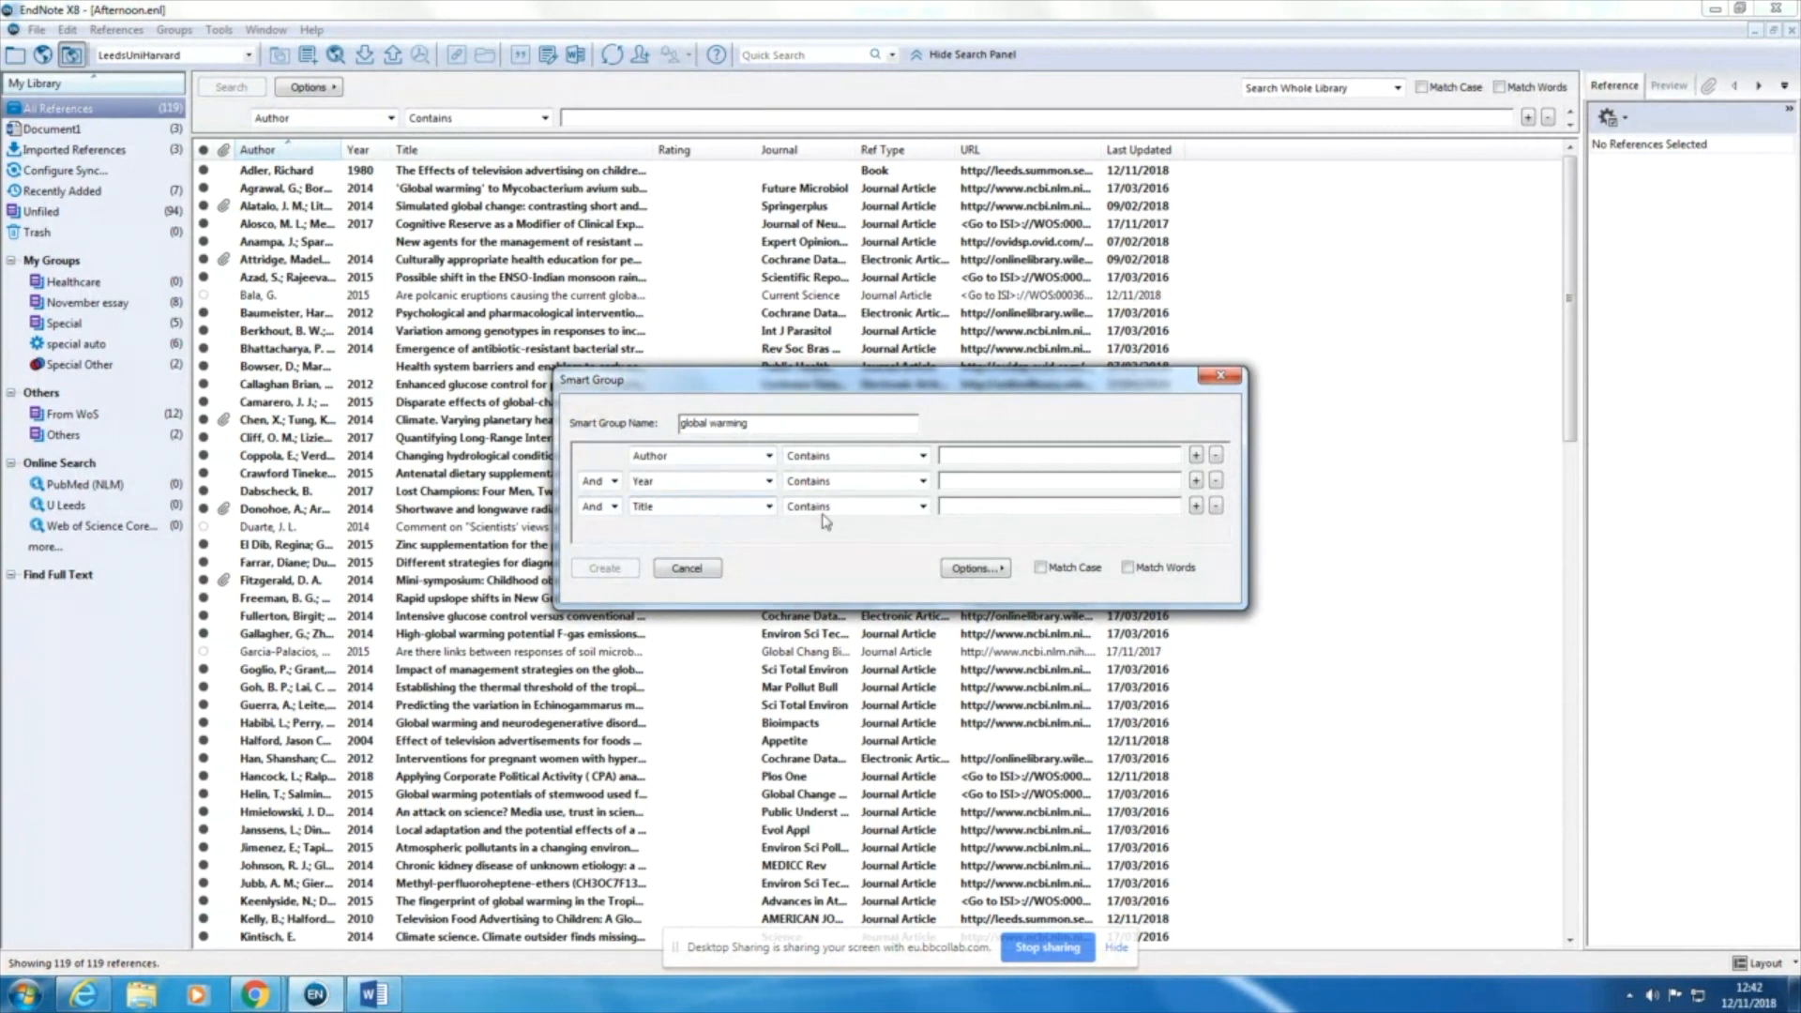
{"action": "type", "text": "glo"}
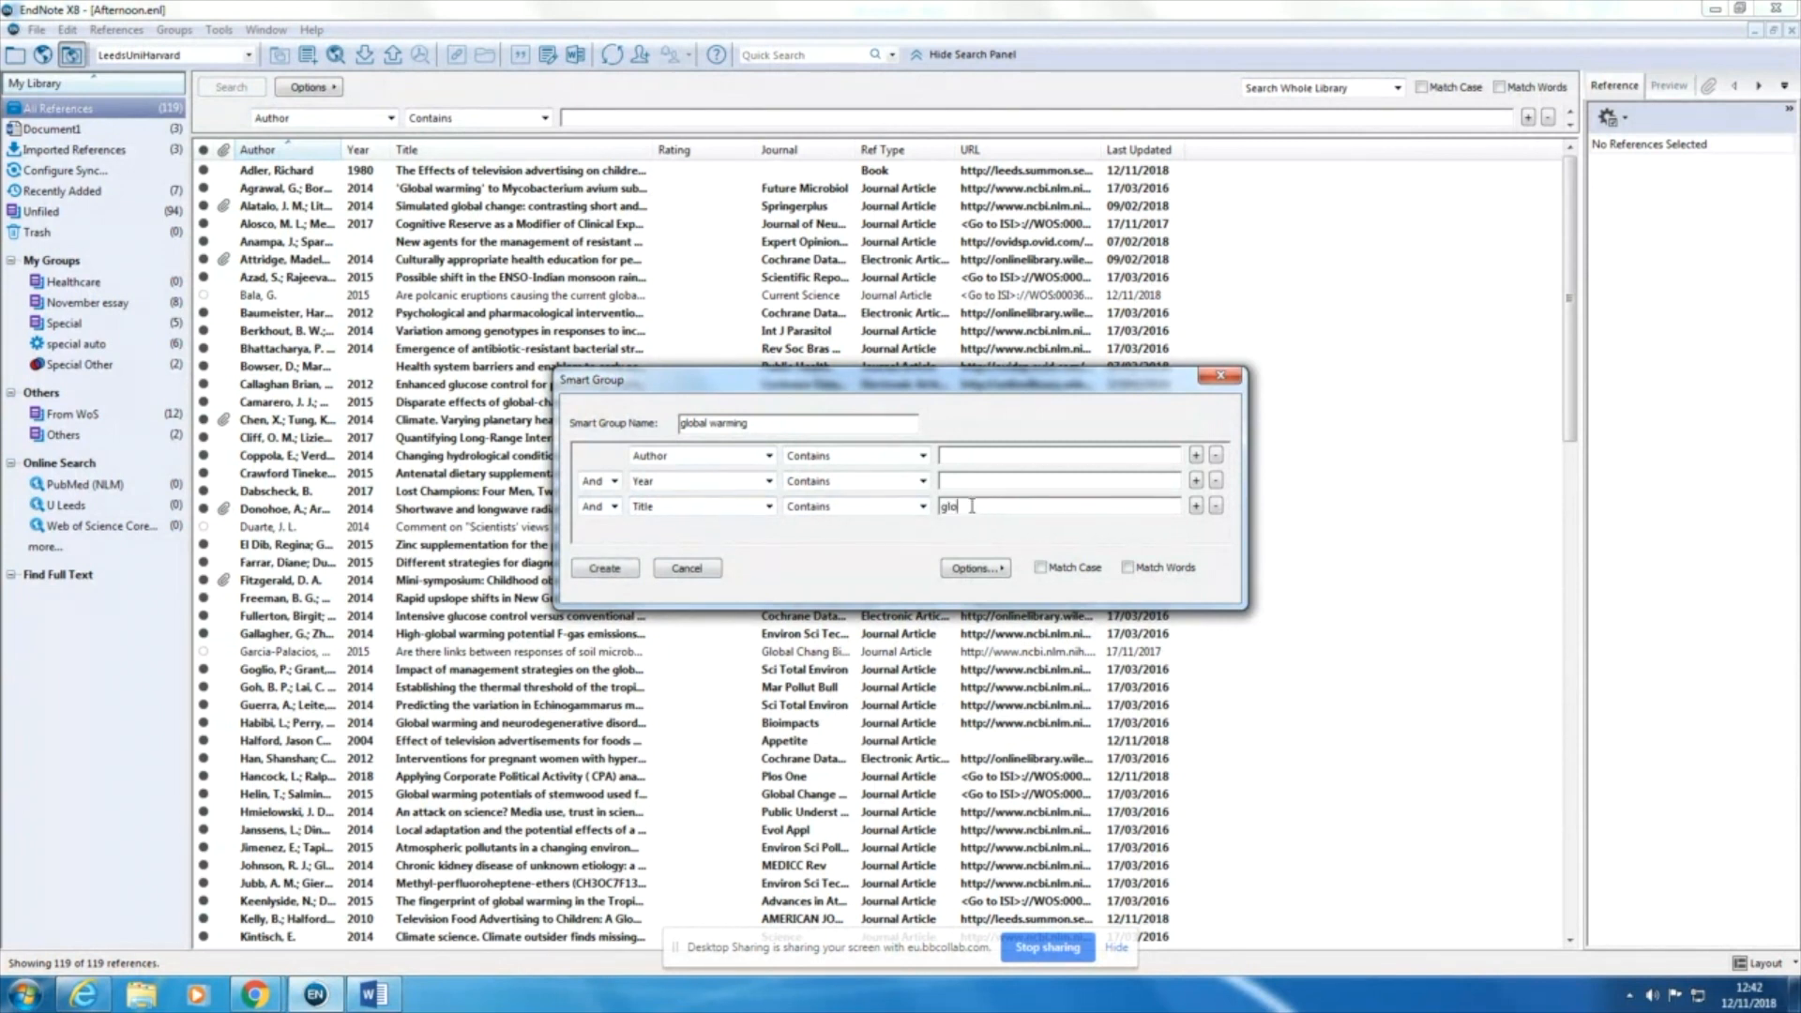
{"action": "type", "text": "bal warming"}
Step: Add an Or condition that Title contains "climate change", and create the smart group
{"action": "left_click", "coordinate": [1196, 506]}
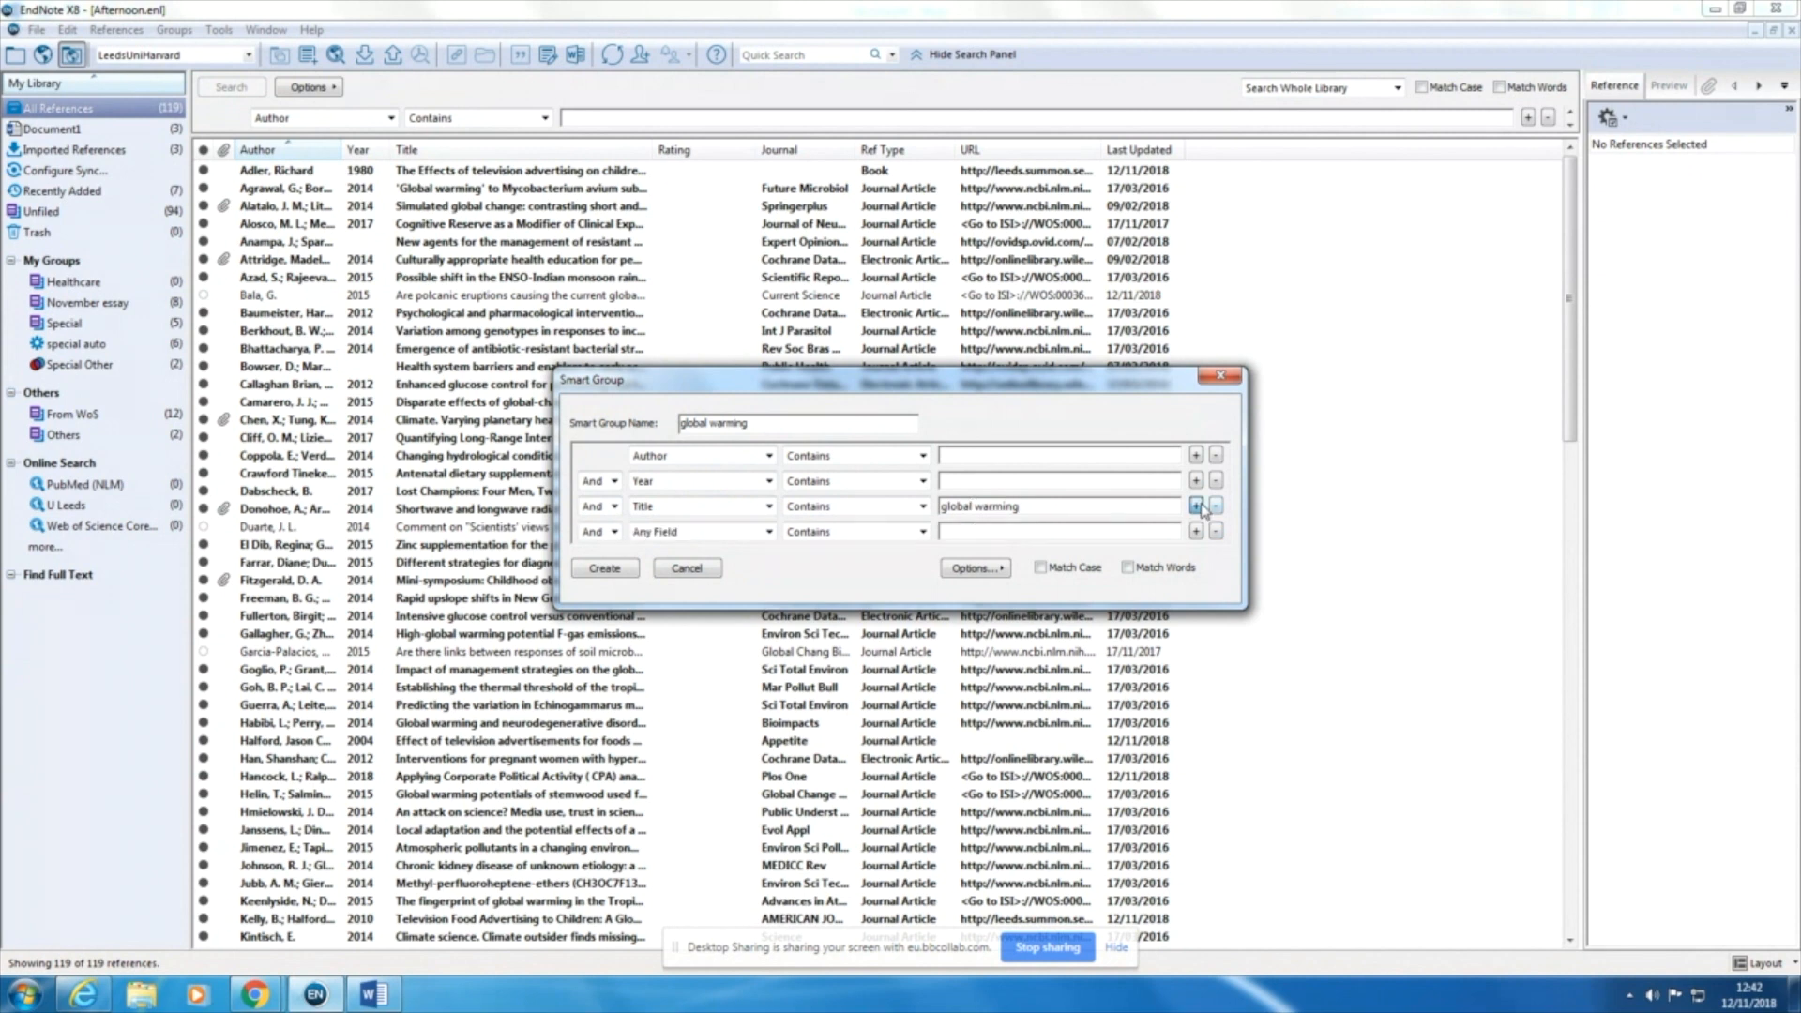
{"action": "left_click", "coordinate": [657, 533]}
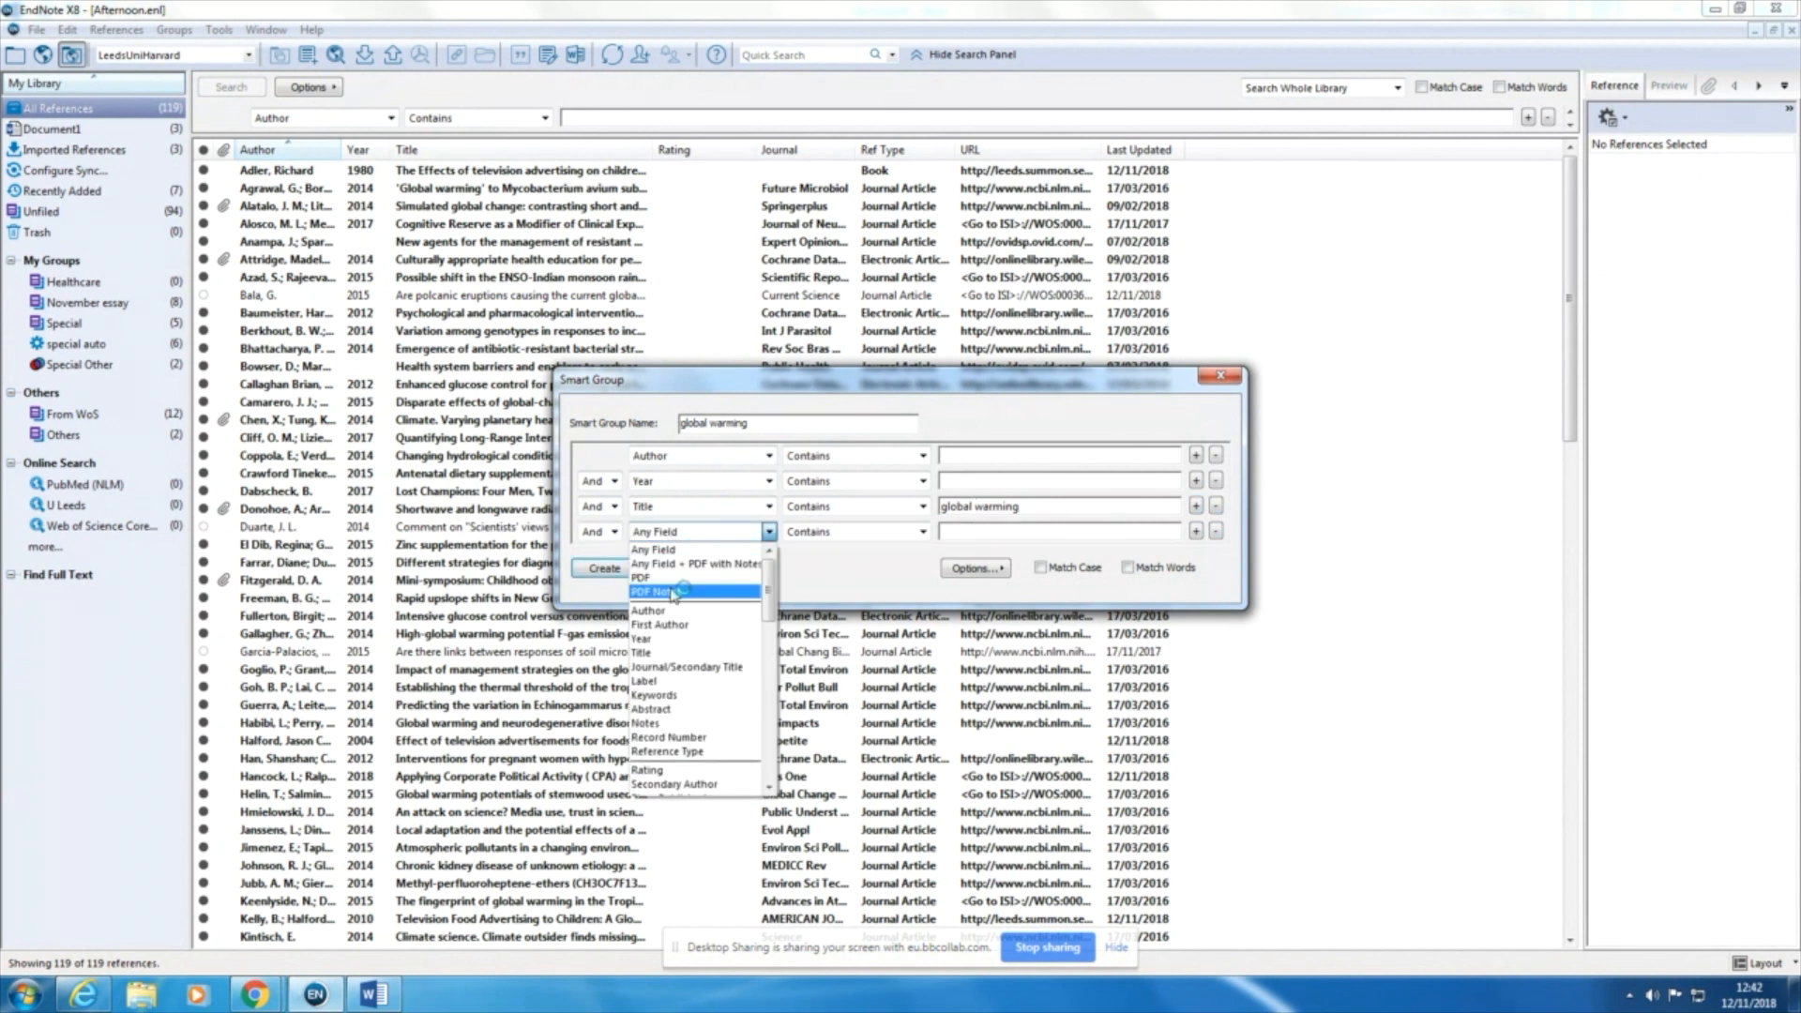
{"action": "left_click", "coordinate": [665, 653]}
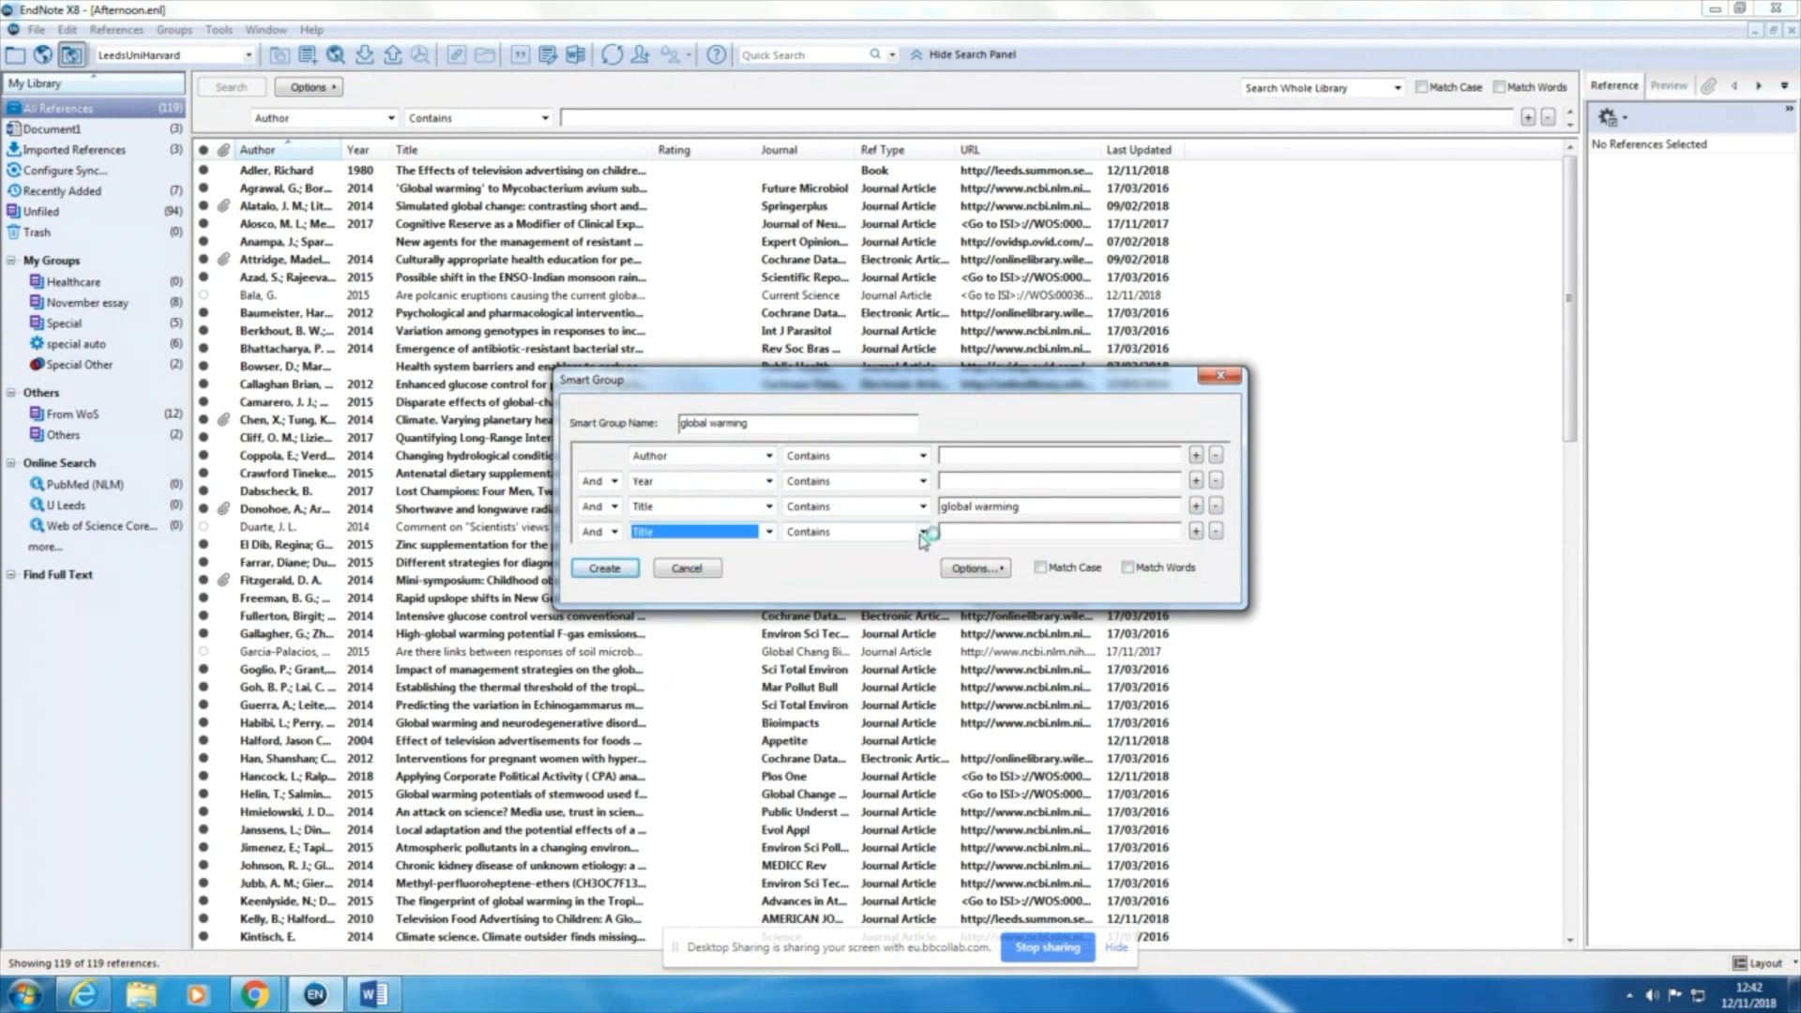
{"action": "left_click", "coordinate": [605, 533]}
{"action": "left_click", "coordinate": [593, 563]}
{"action": "left_click", "coordinate": [985, 531]}
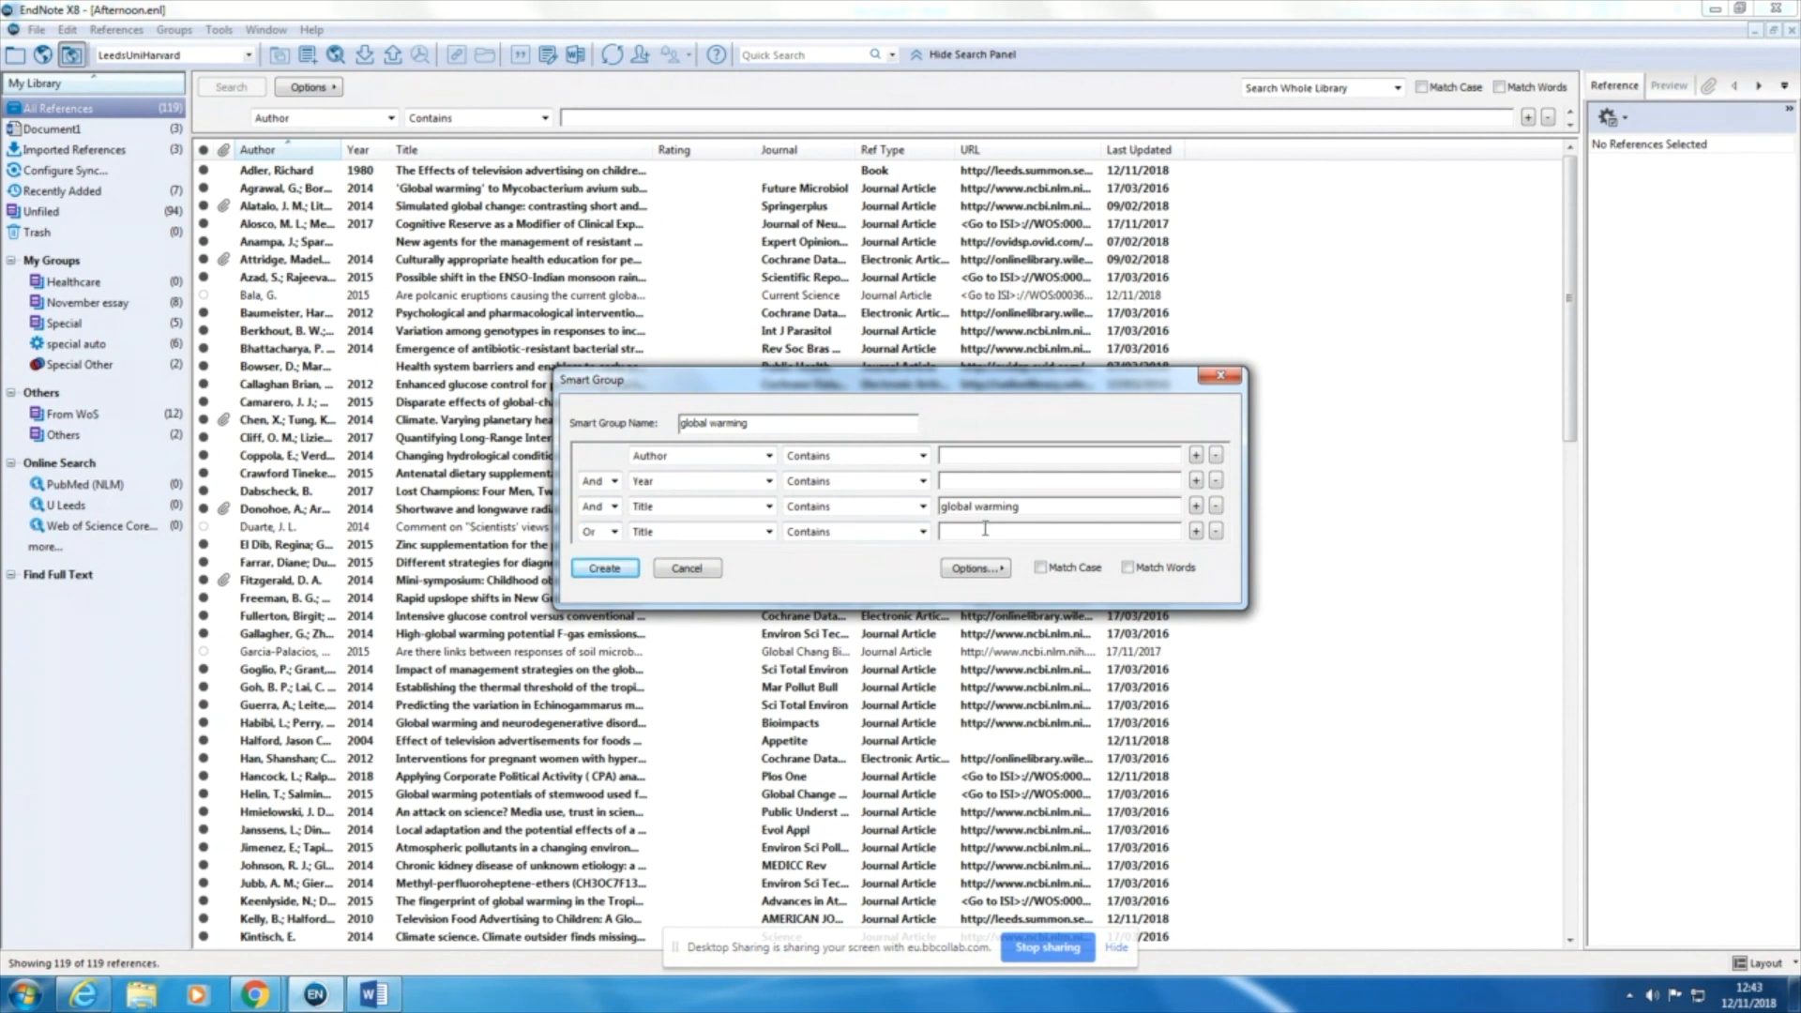
{"action": "type", "text": "climate change"}
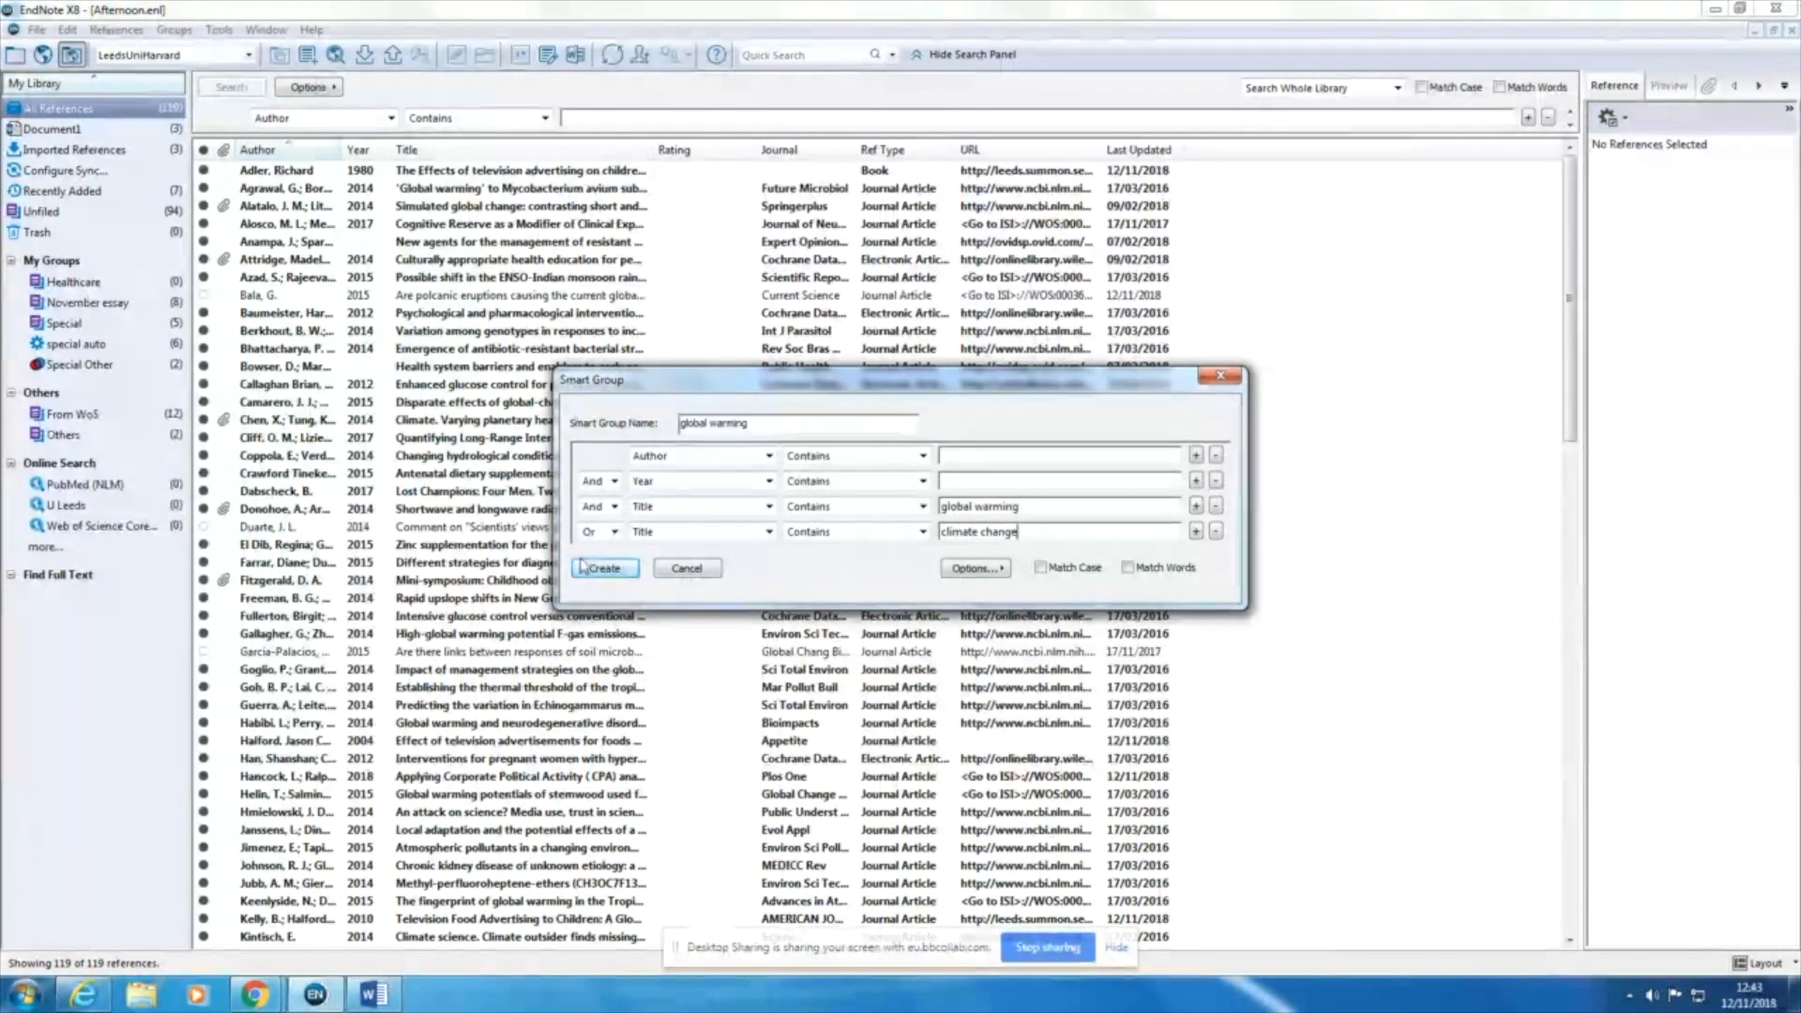
{"action": "left_click", "coordinate": [603, 569]}
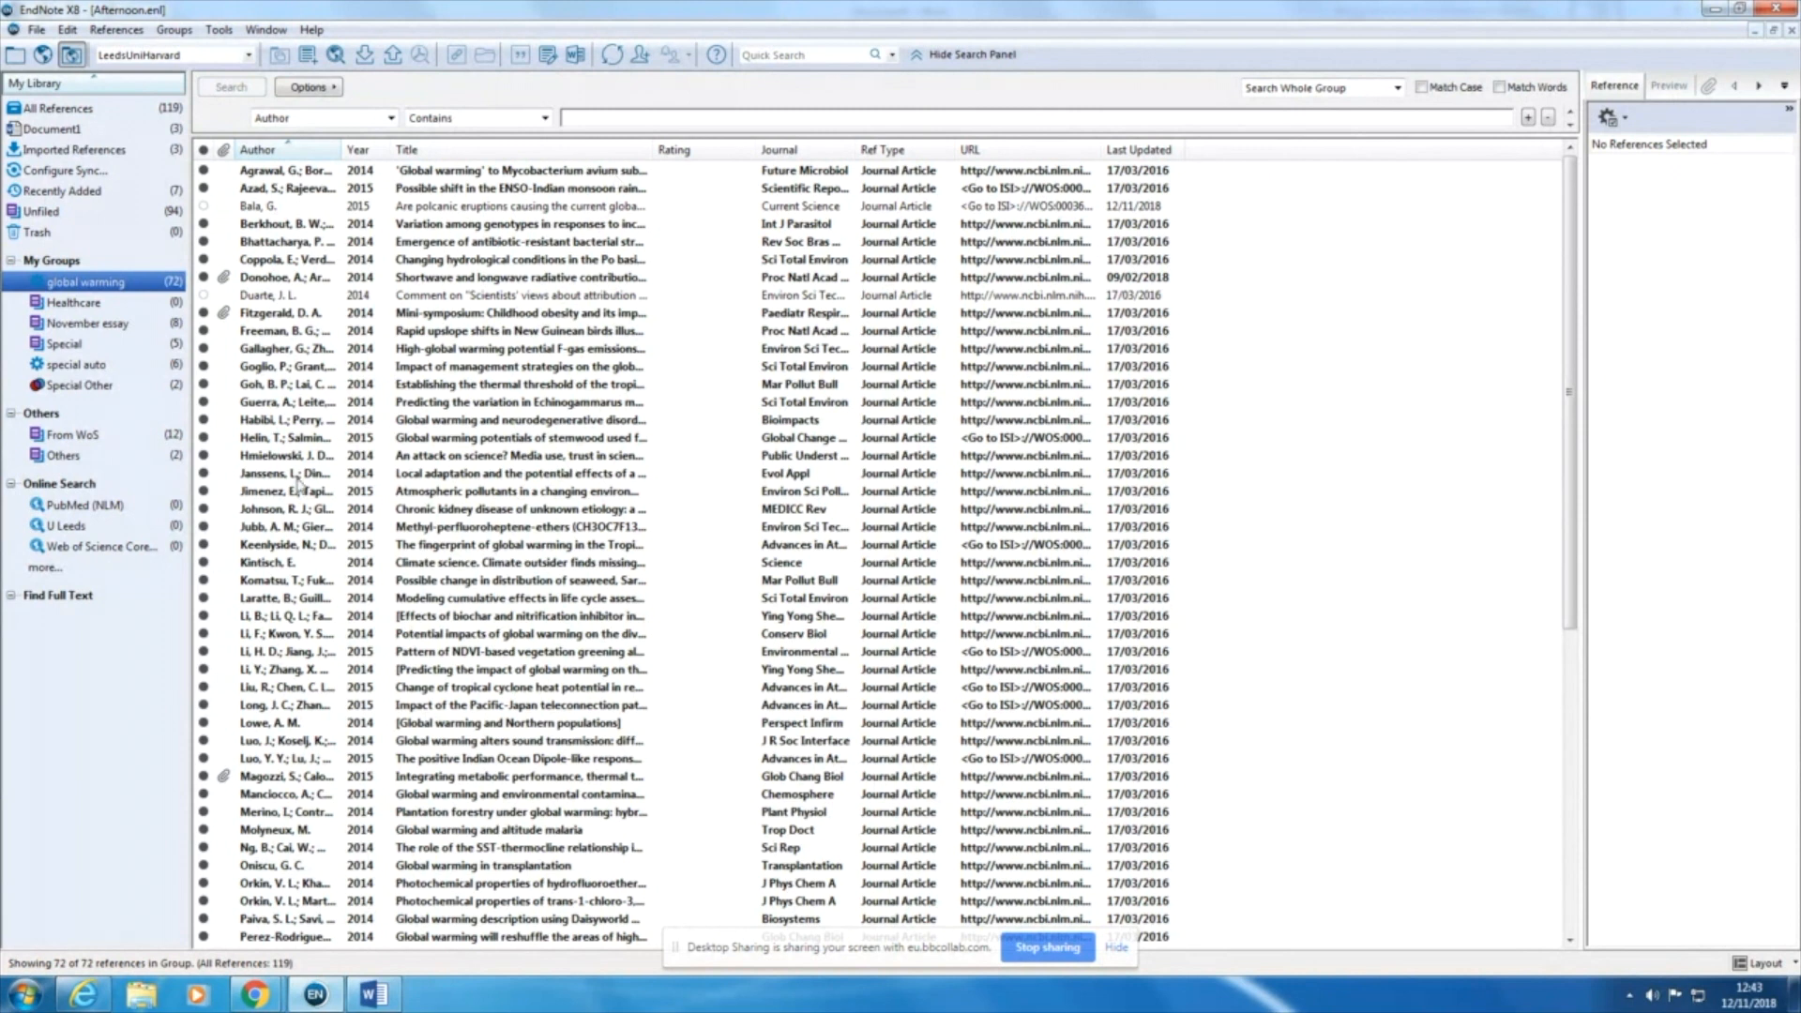
Step: In all references, find full text for the range from "Impact of management strategies" through "The fingerprint of global warming in the Tropical Pacific"
{"action": "left_click", "coordinate": [67, 109]}
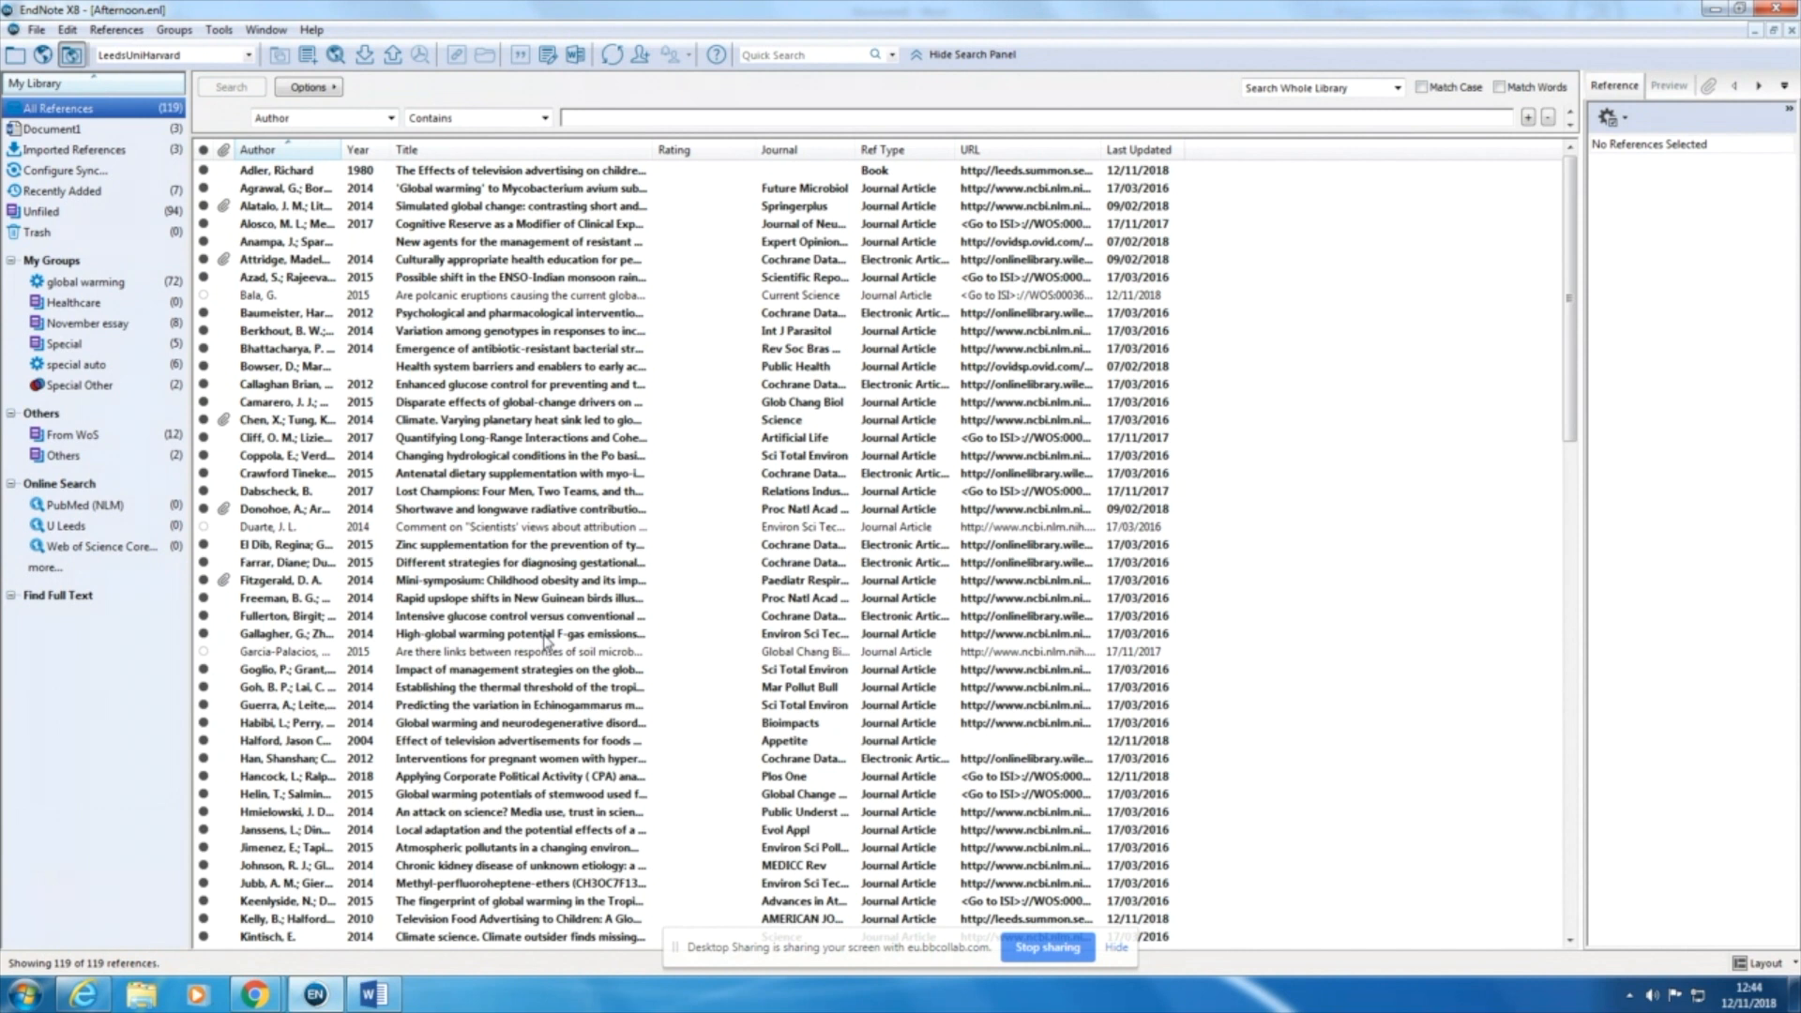
{"action": "left_click", "coordinate": [494, 674]}
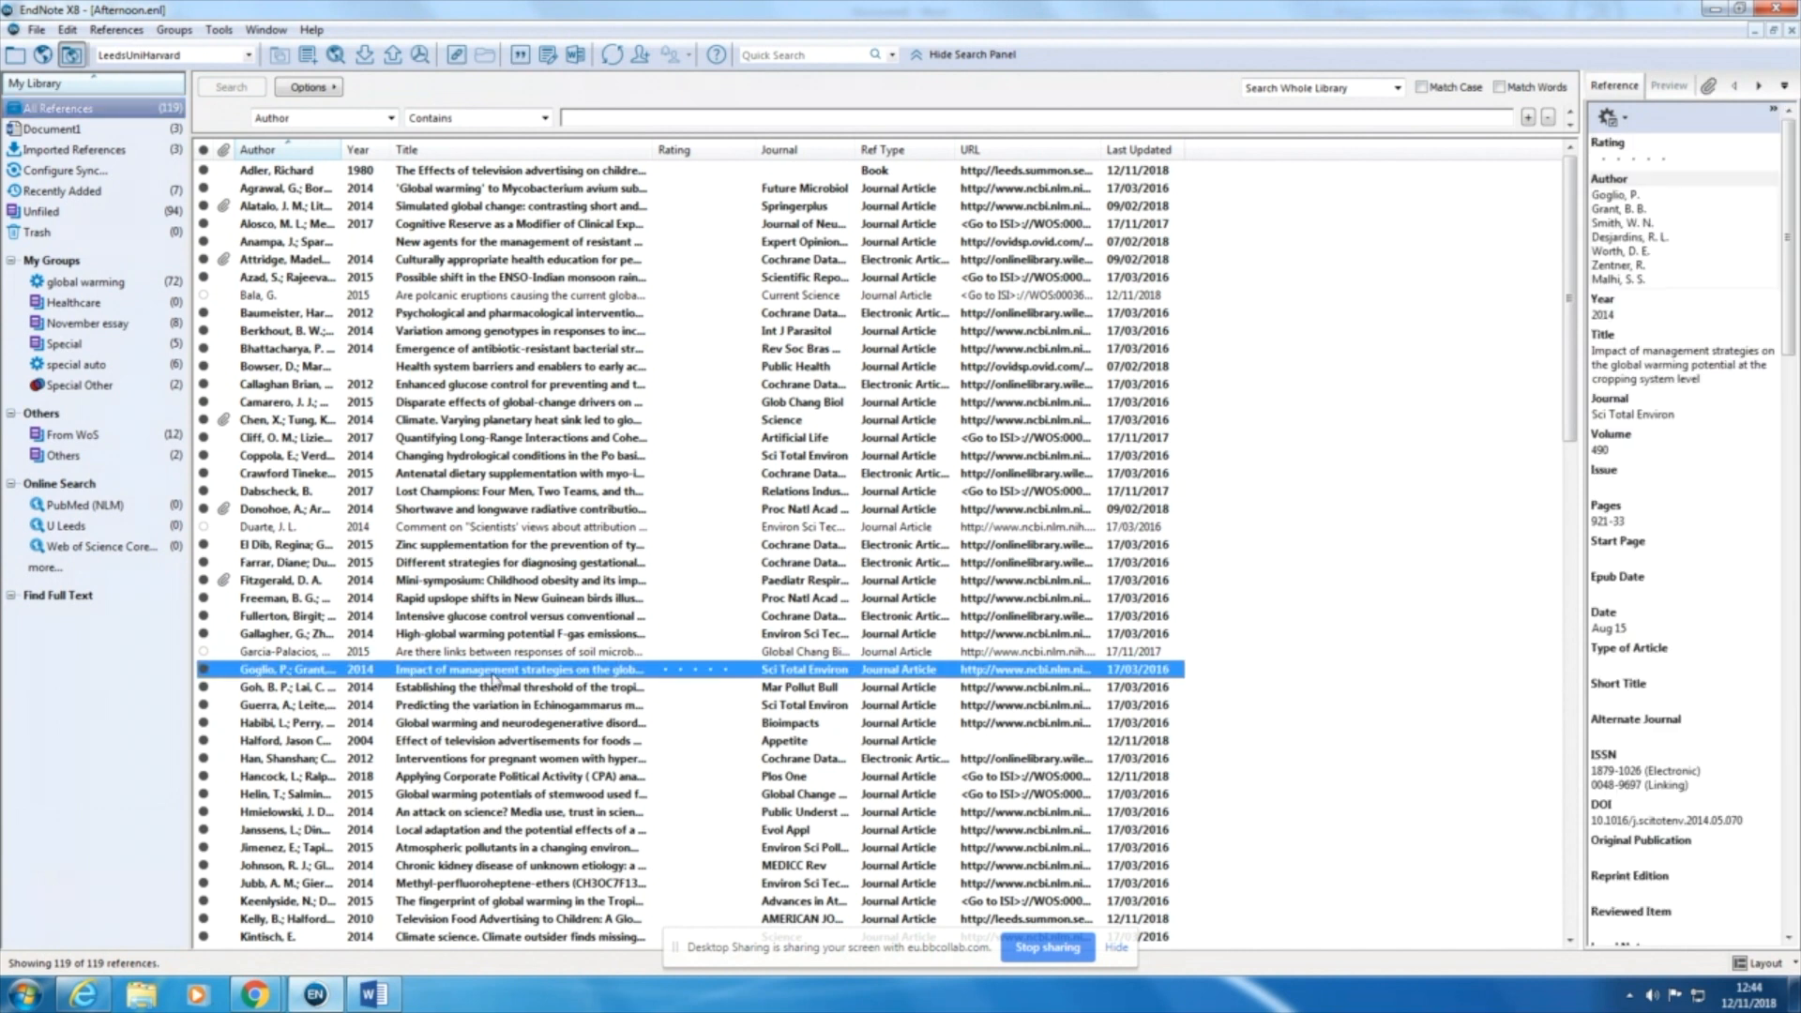
{"action": "left_click", "coordinate": [496, 901], "text": "shift"}
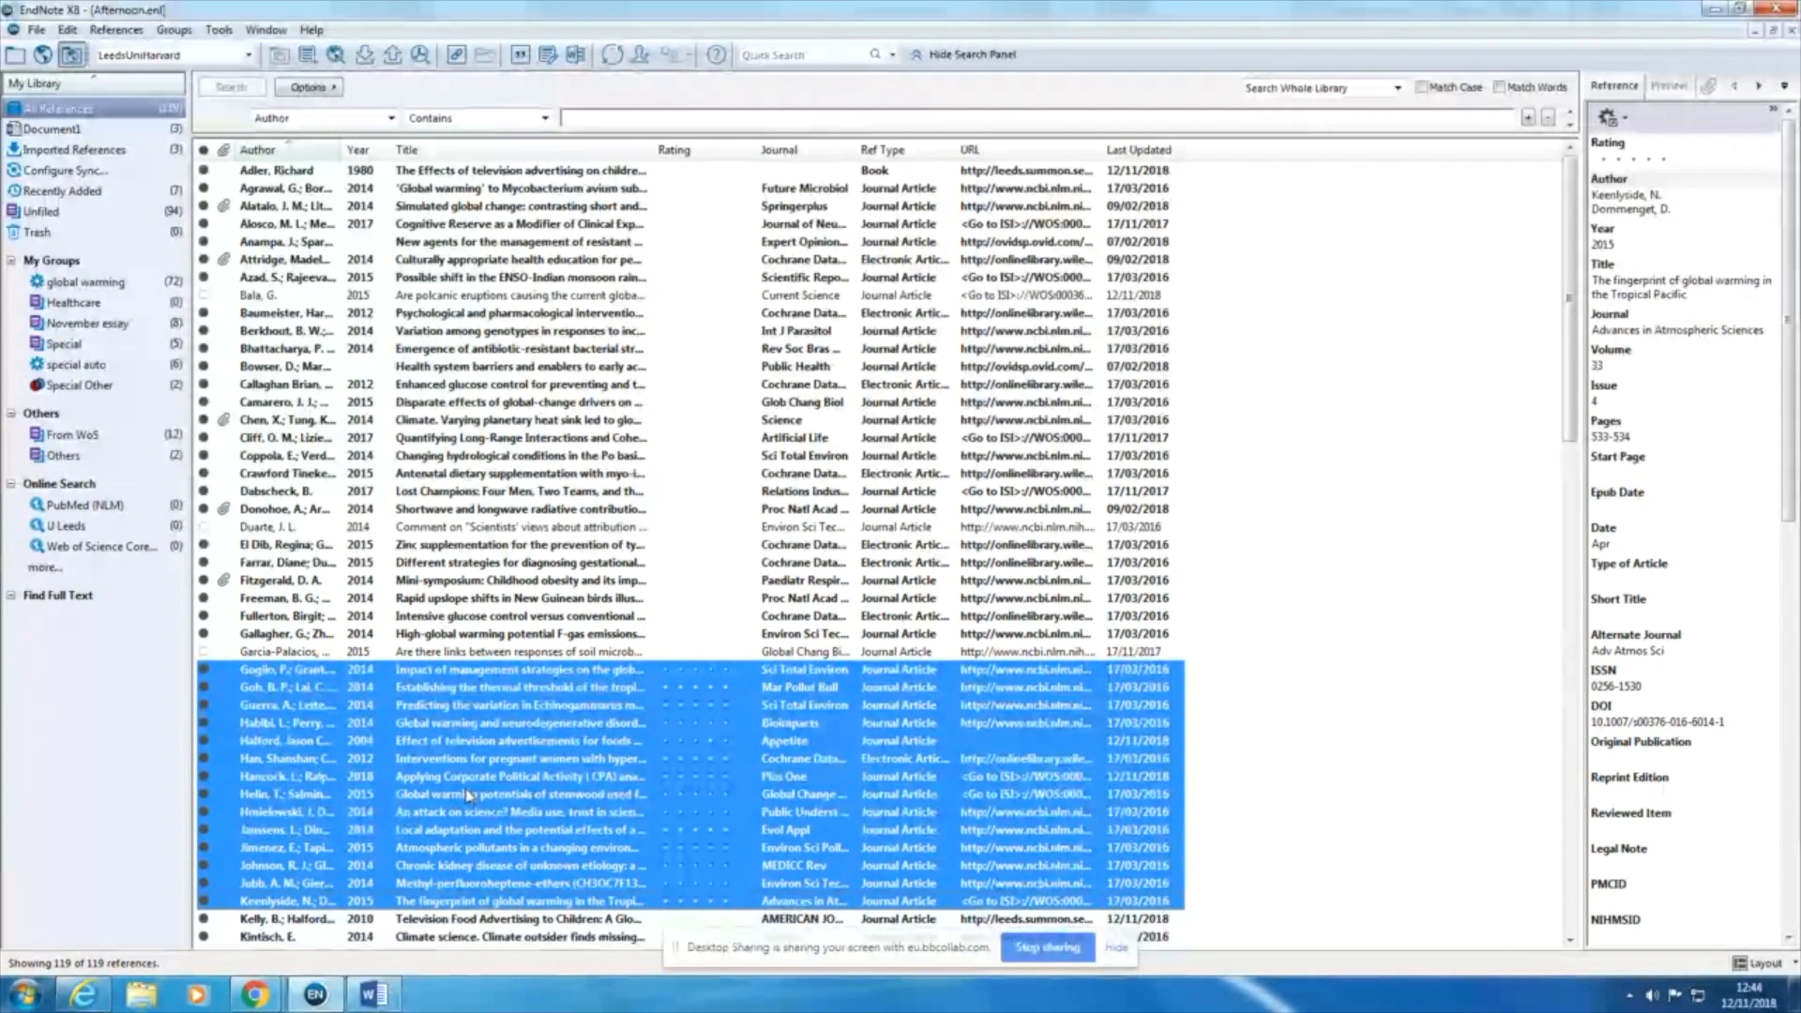
{"action": "right_click", "coordinate": [412, 735]}
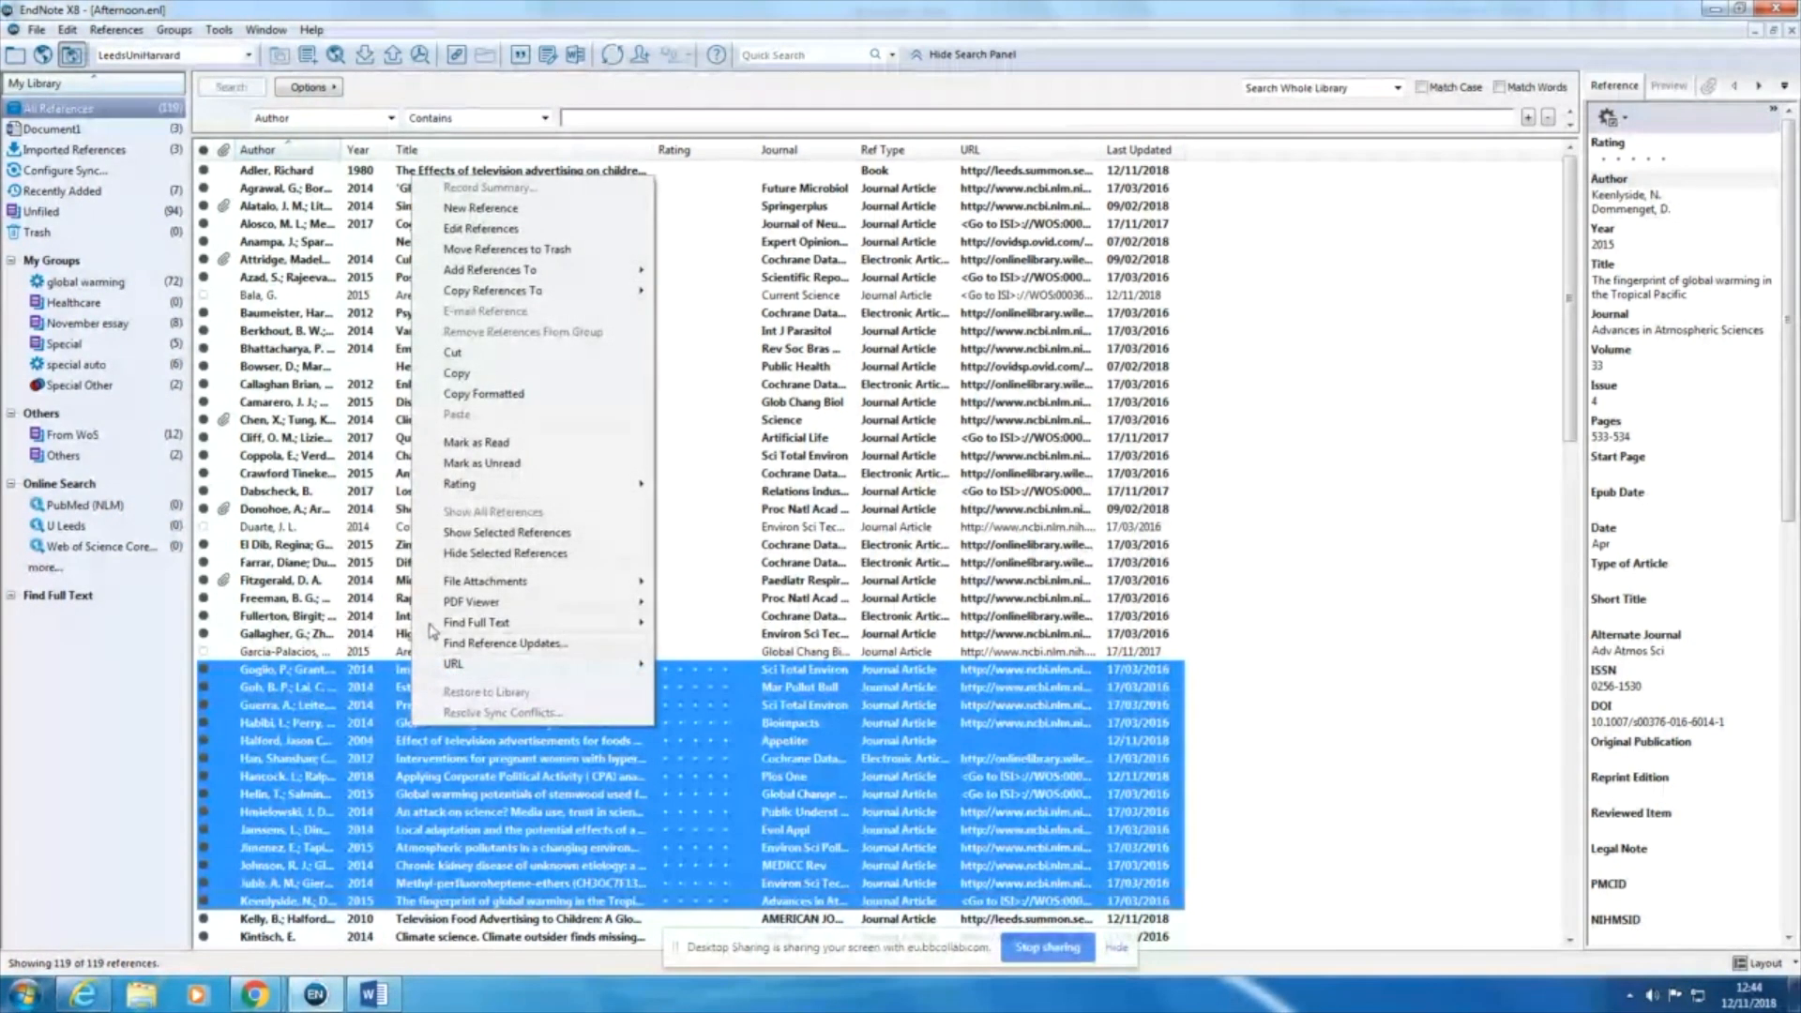
{"action": "mouse_move", "coordinate": [601, 623]}
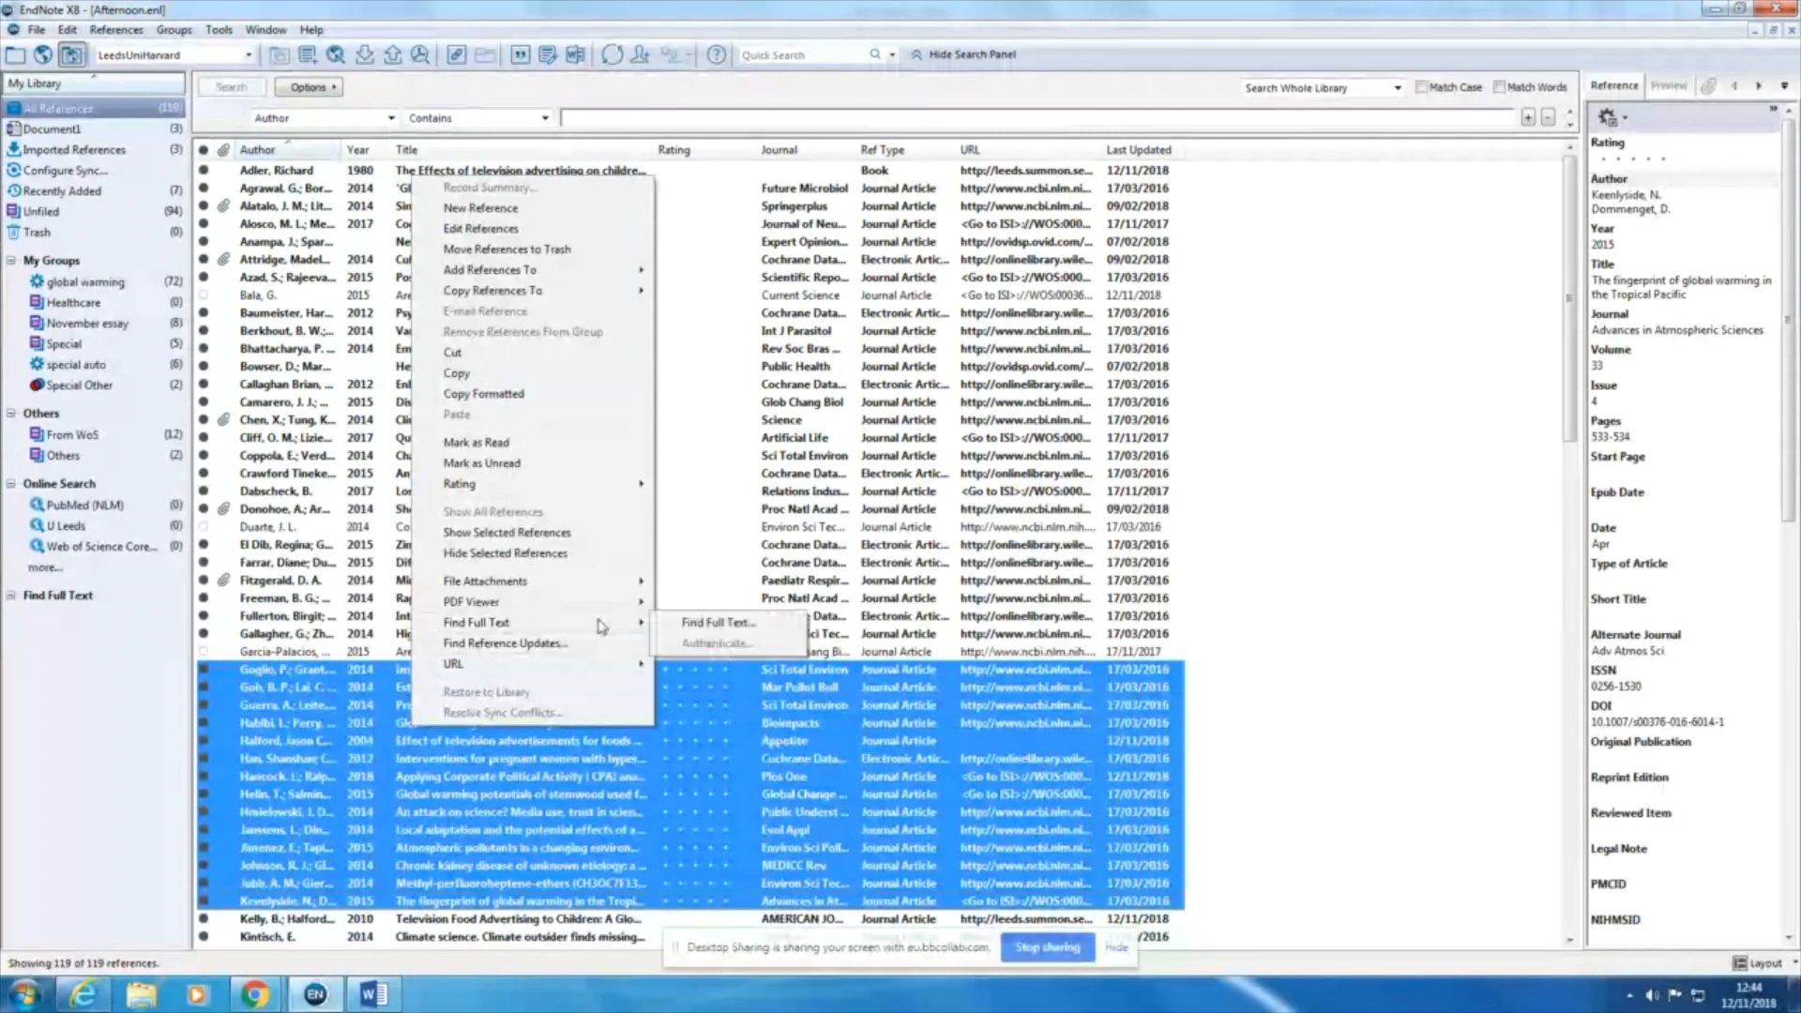
{"action": "left_click", "coordinate": [719, 623]}
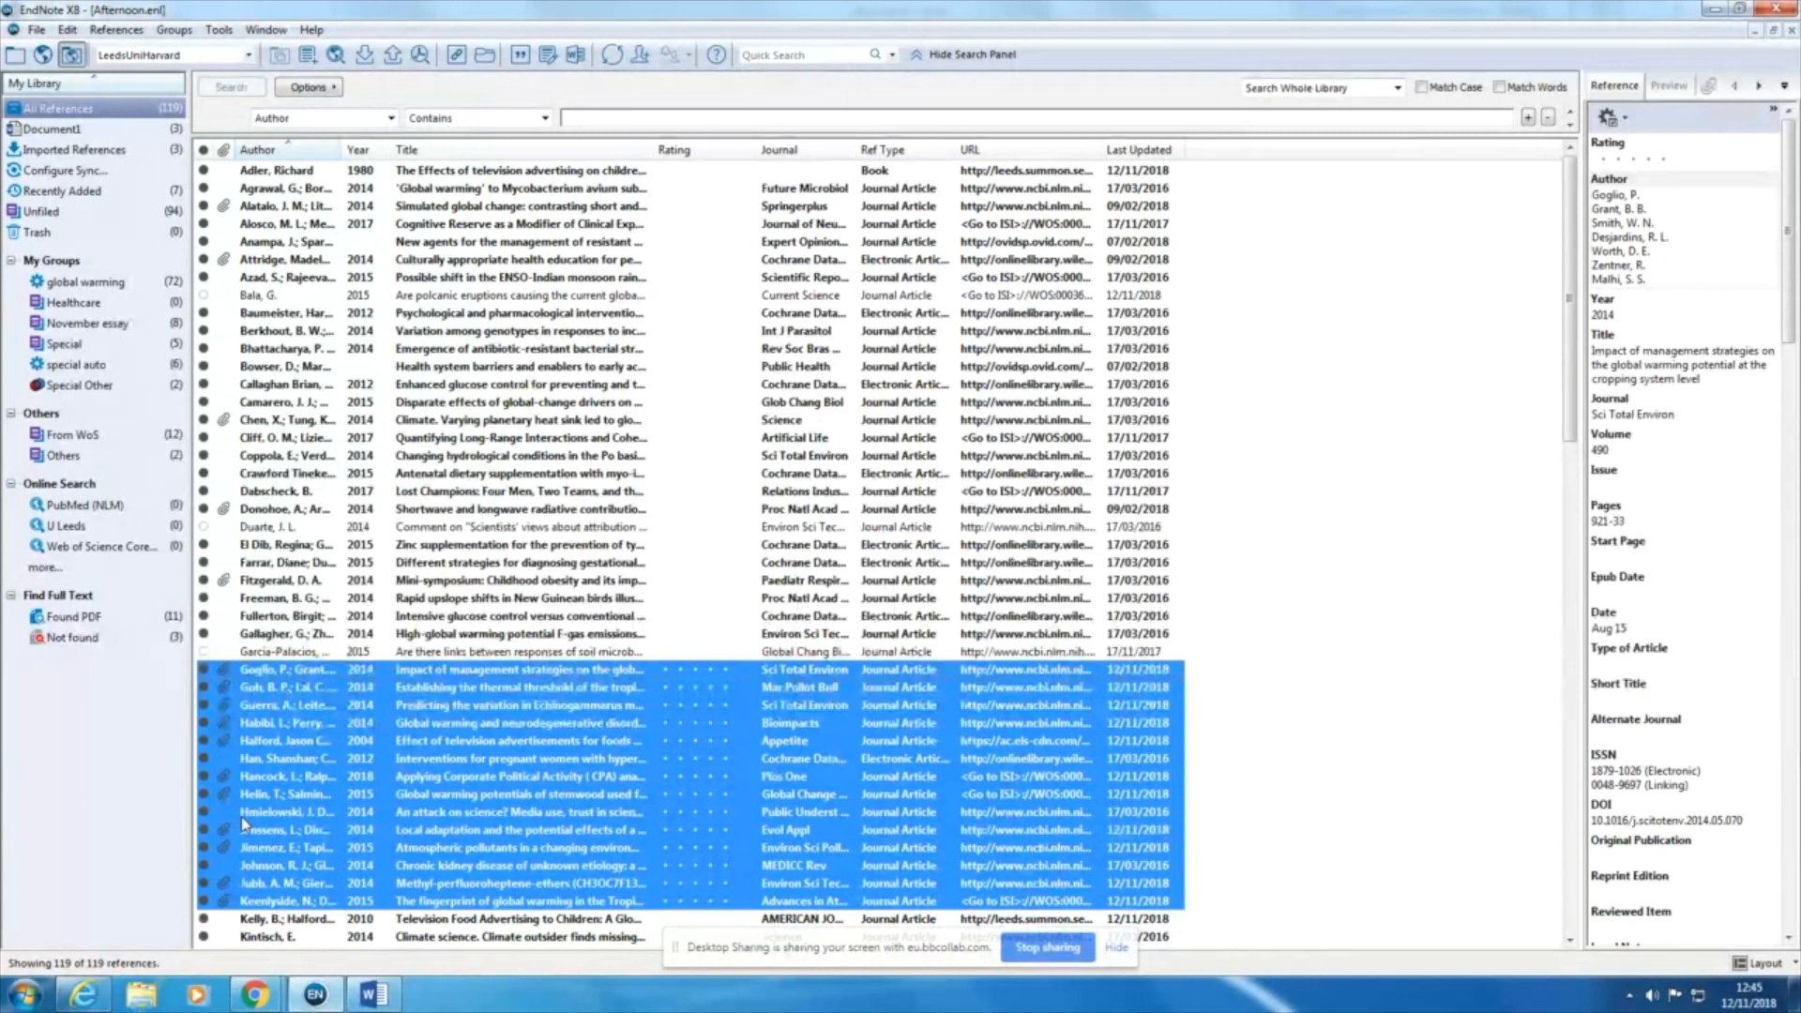
Step: Widen the reference pane and show page 2 of the PDF attached to "Predicting the variation in Echinogammarus marinus"
{"action": "left_click", "coordinate": [245, 712]}
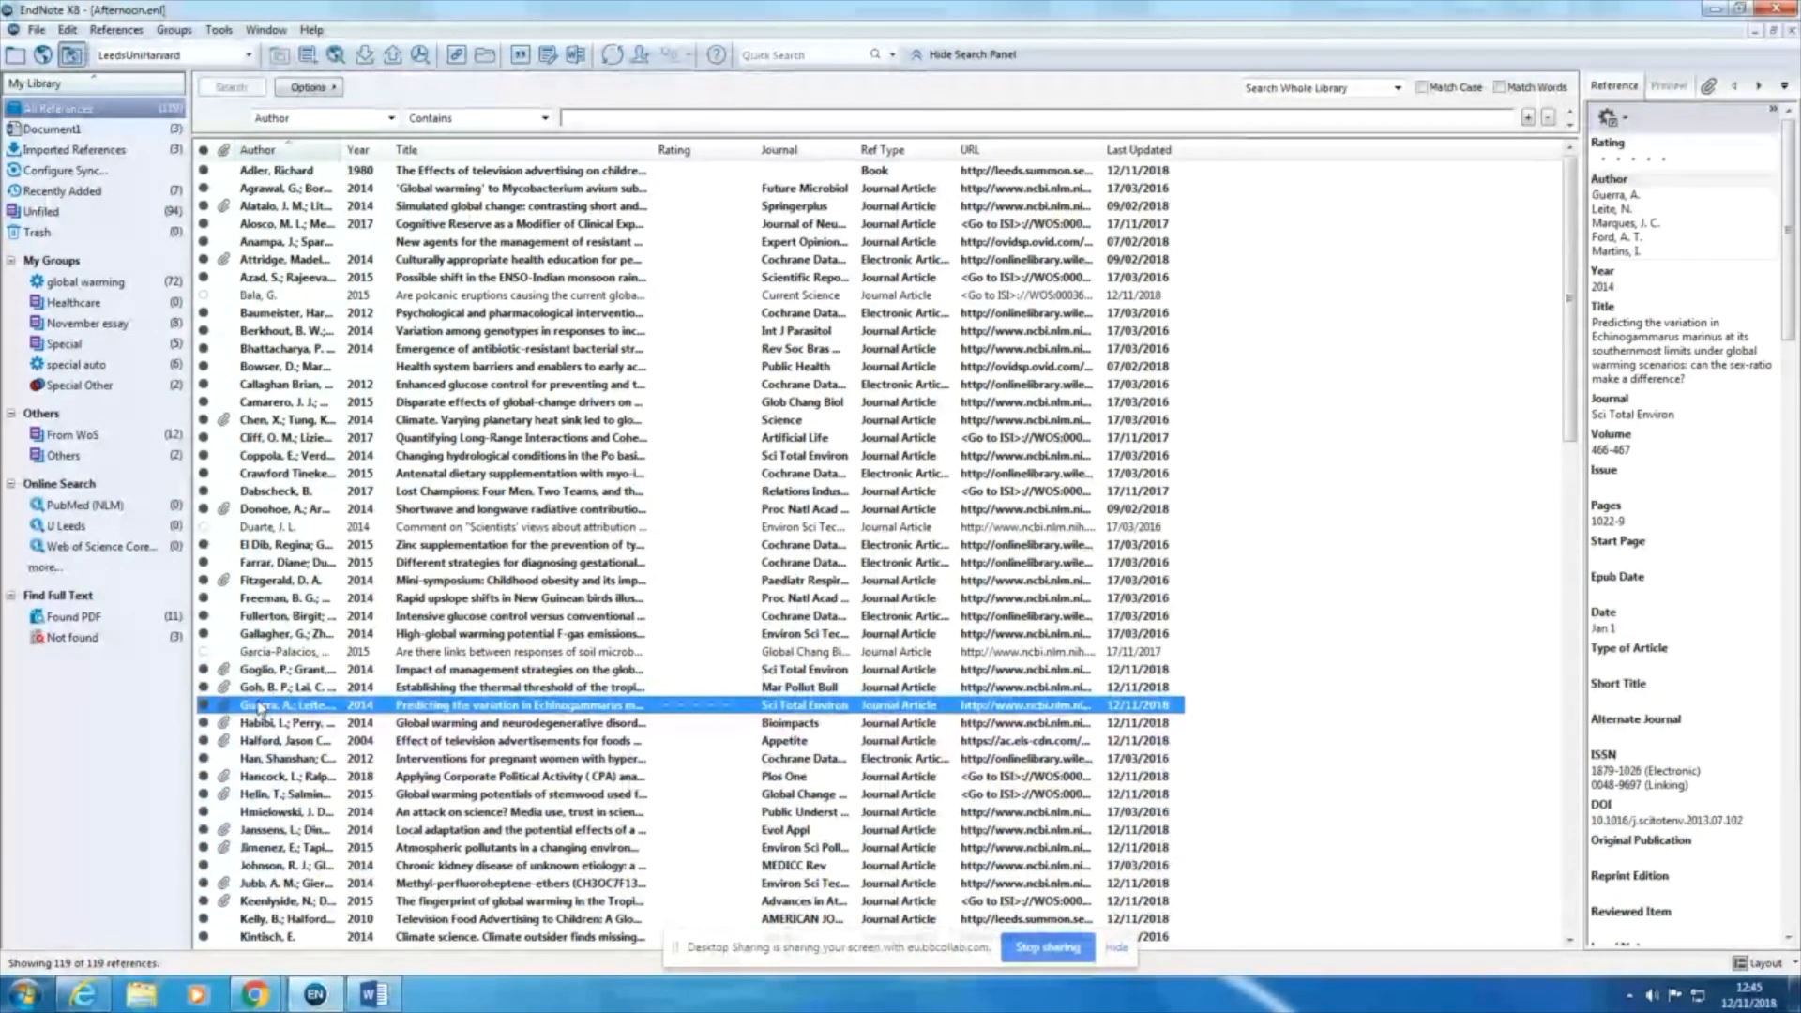
{"action": "left_click_drag", "start_coordinate": [1582, 338], "coordinate": [1196, 332]}
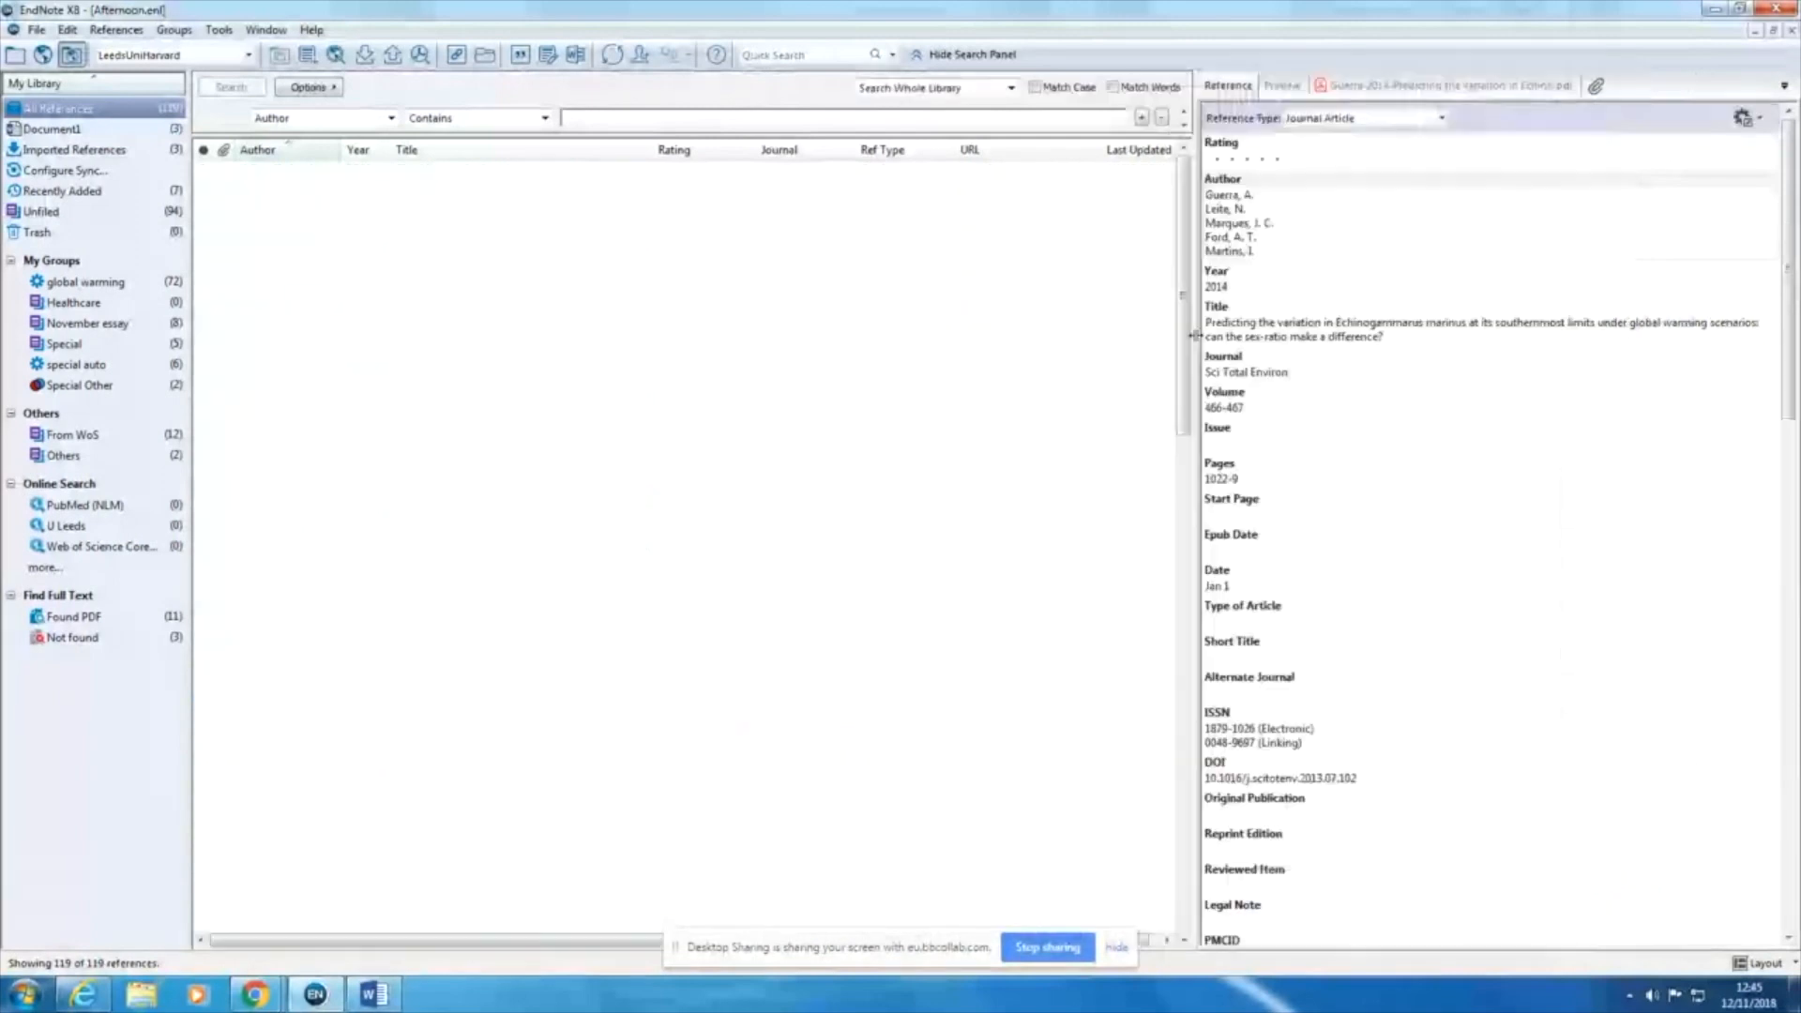
{"action": "left_click", "coordinate": [1389, 86]}
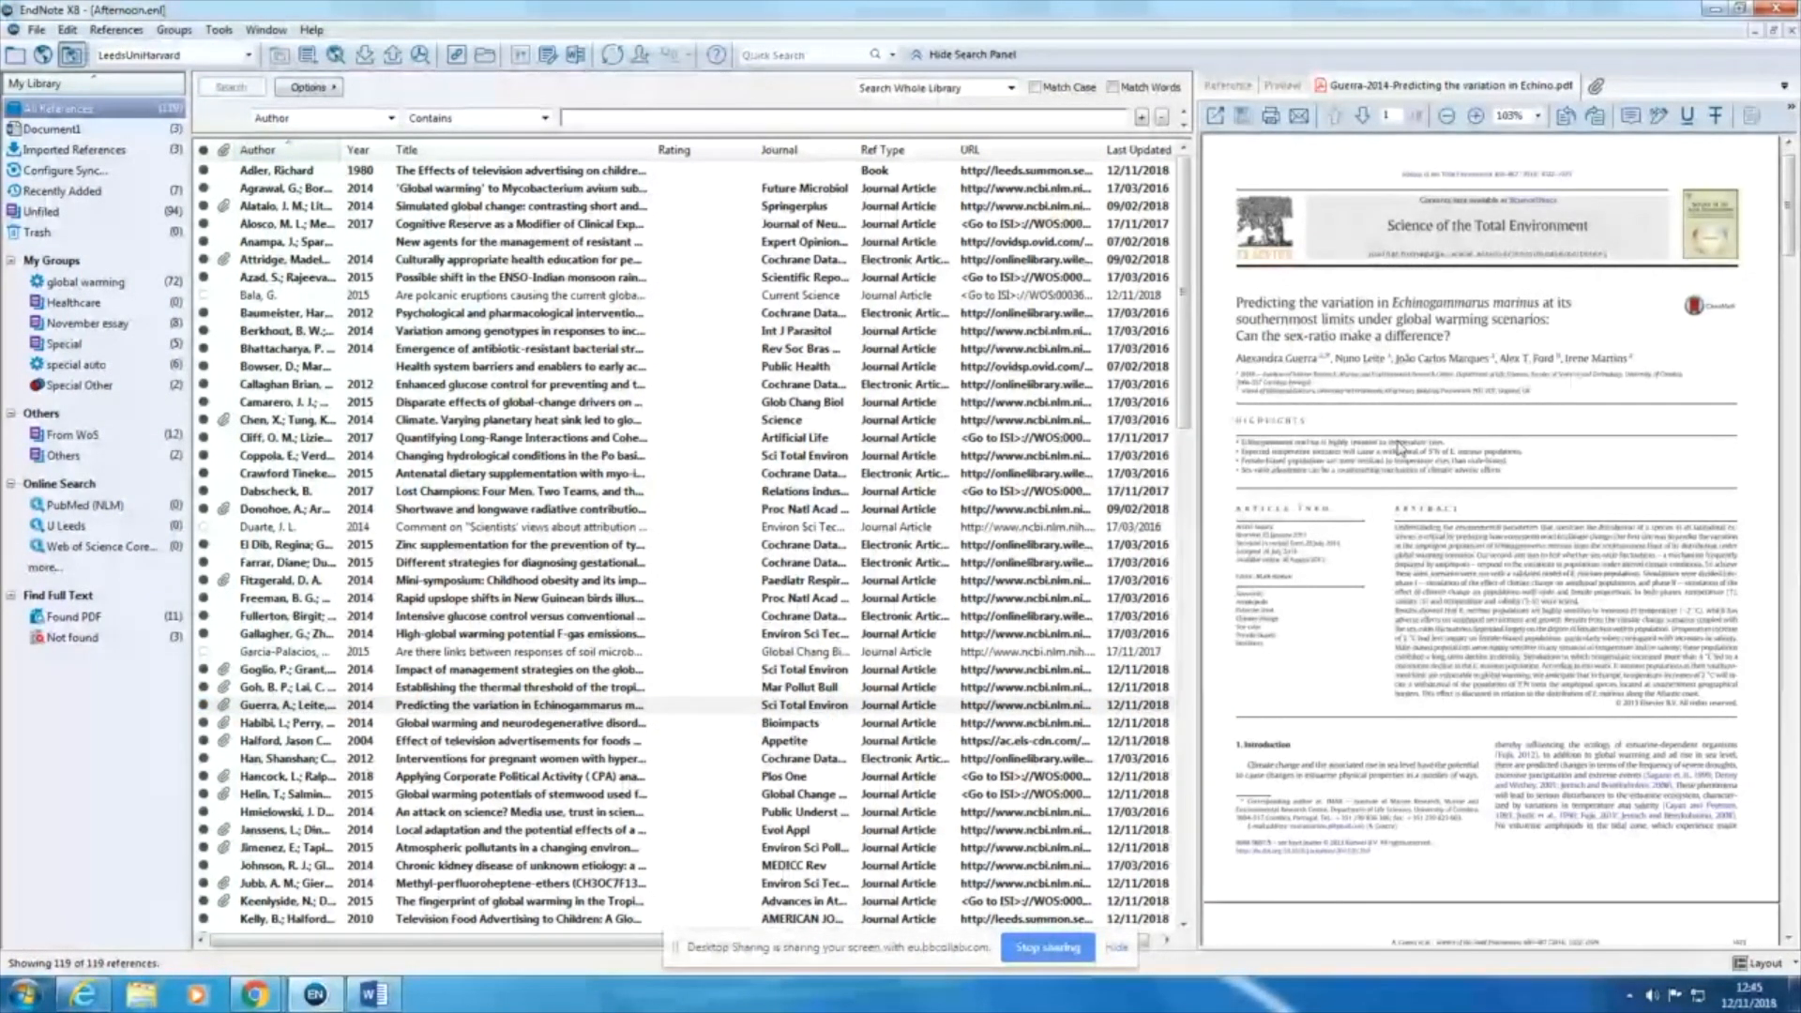
{"action": "scroll", "coordinate": [1395, 443], "scroll_direction": "down", "scroll_amount": 10}
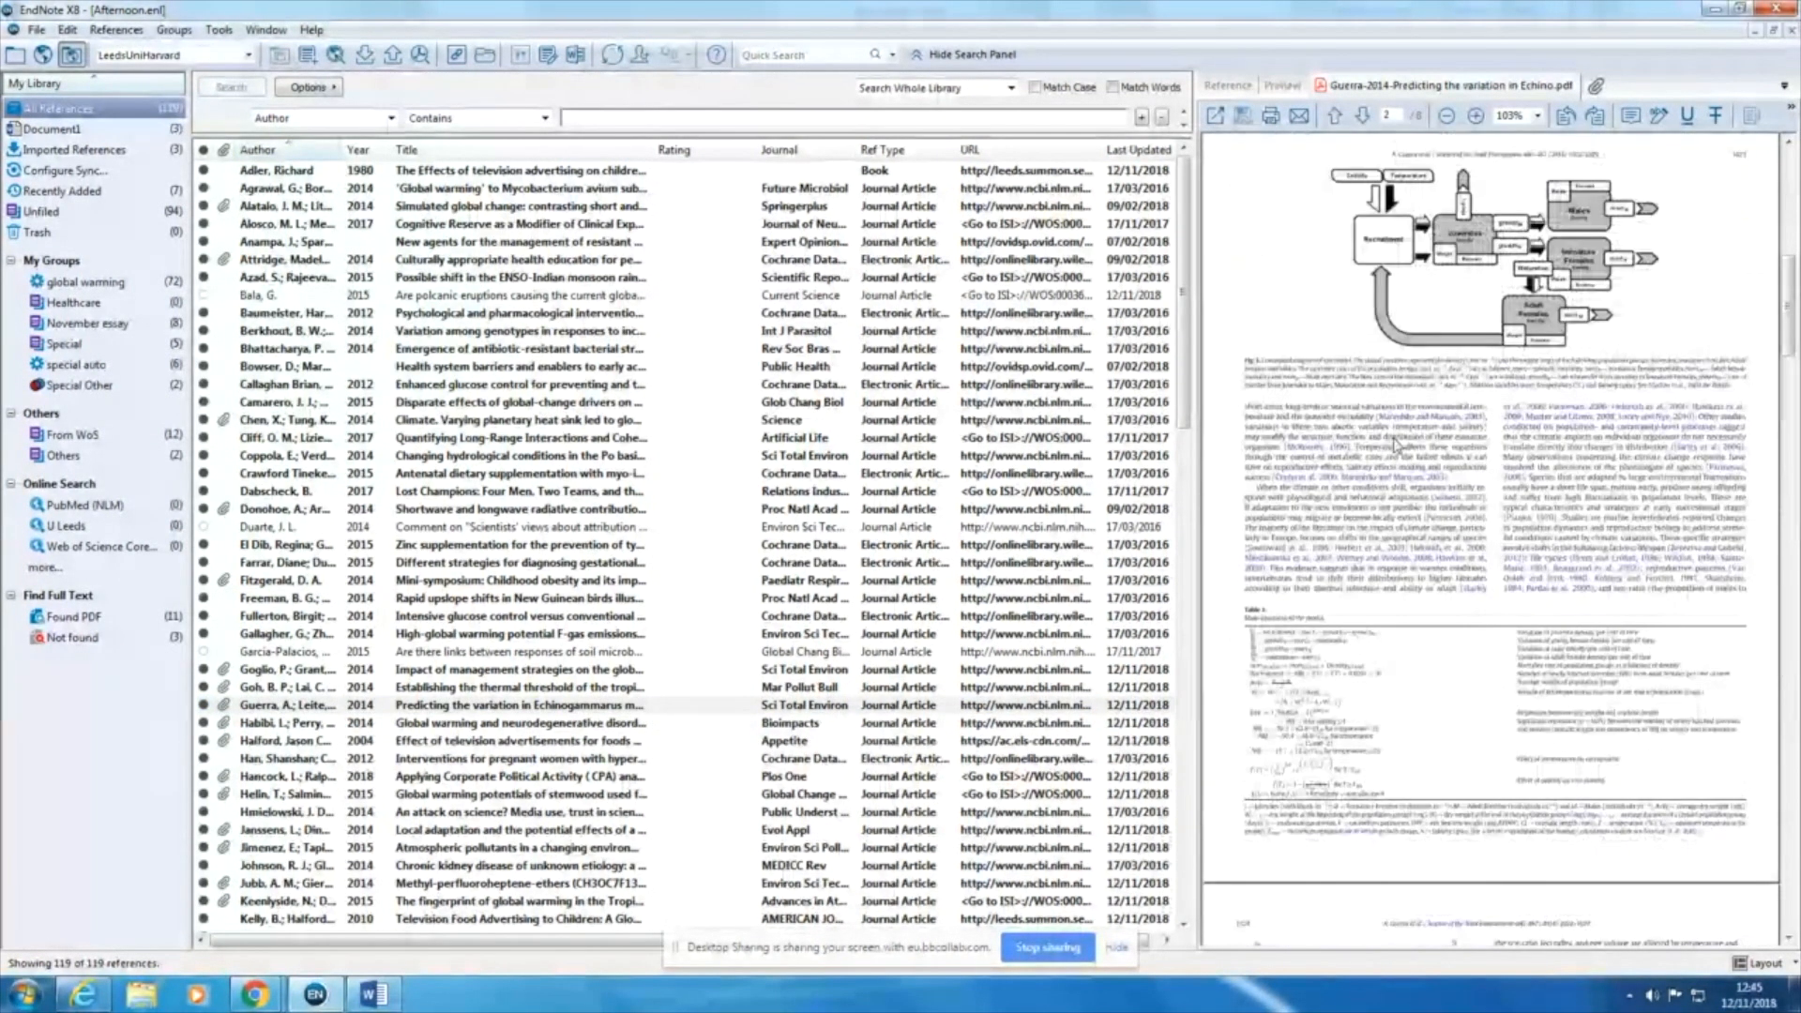
{"action": "scroll", "coordinate": [1395, 443], "scroll_direction": "down", "scroll_amount": 1}
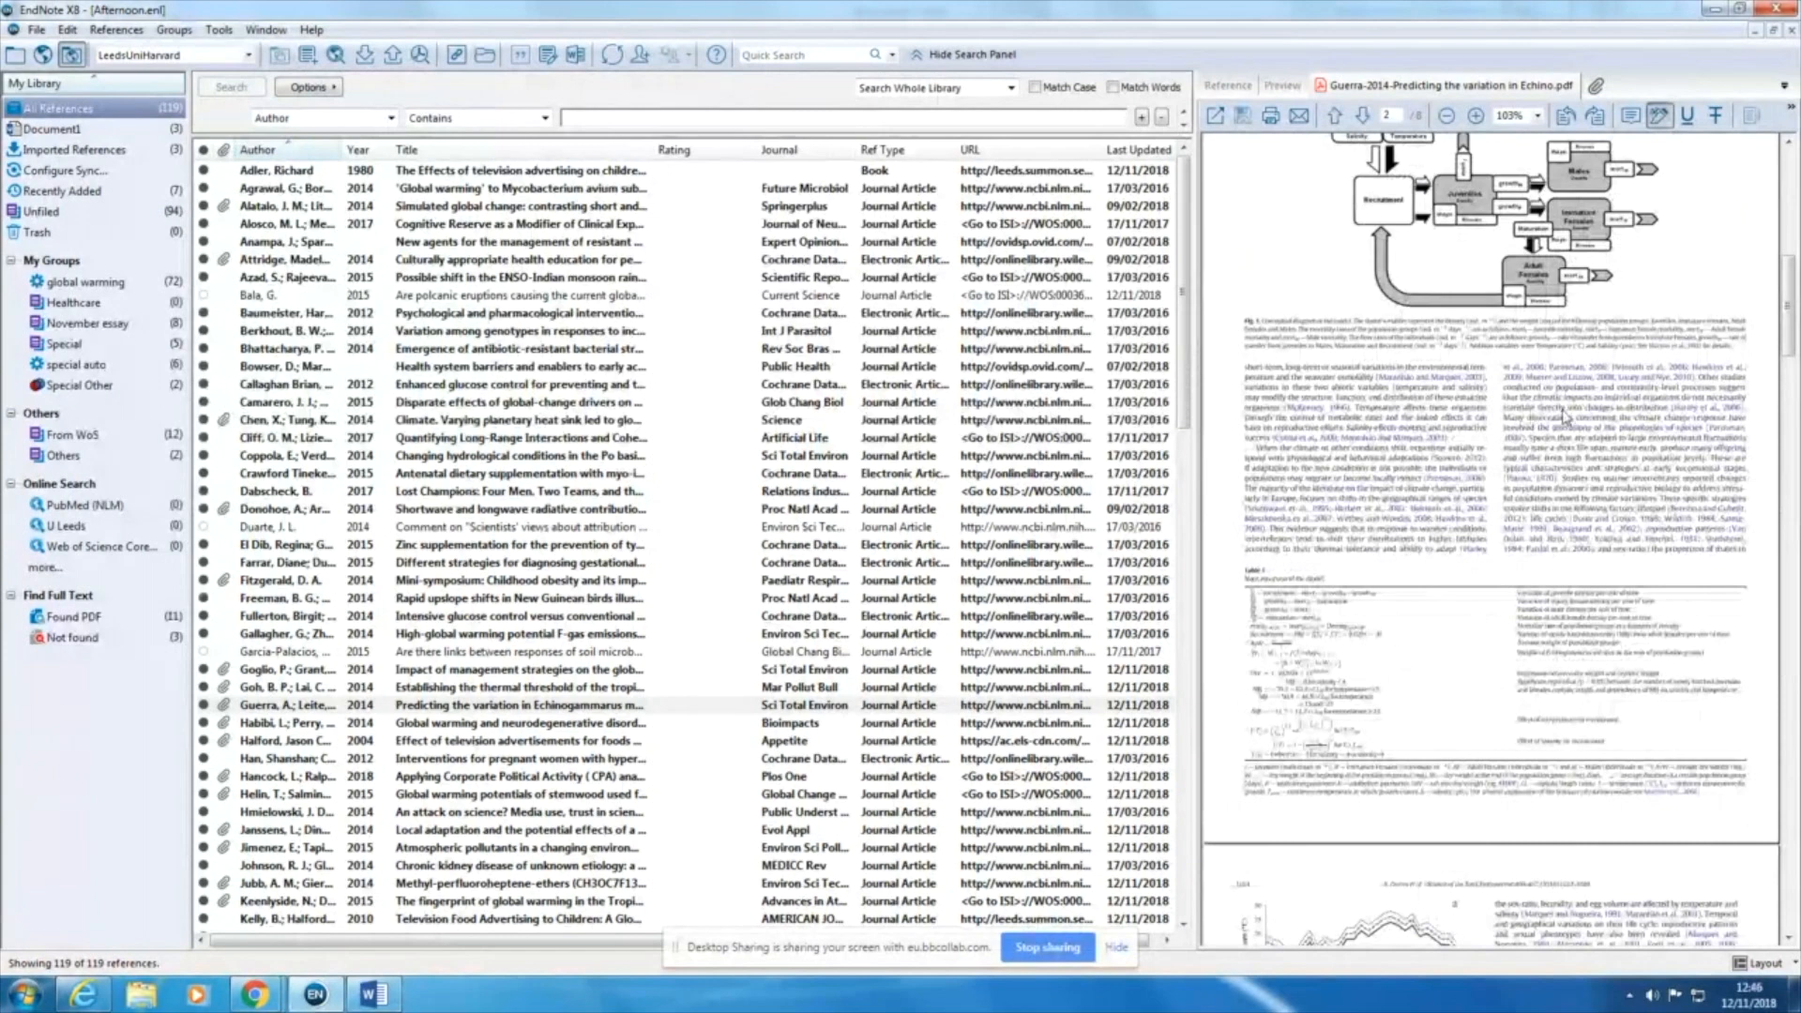
Step: Highlight passages in both text columns and in the figure caption on page 2 of the PDF
{"action": "left_click_drag", "start_coordinate": [1565, 417], "coordinate": [1616, 498]}
{"action": "scroll", "coordinate": [1460, 512], "scroll_direction": "down", "scroll_amount": 20}
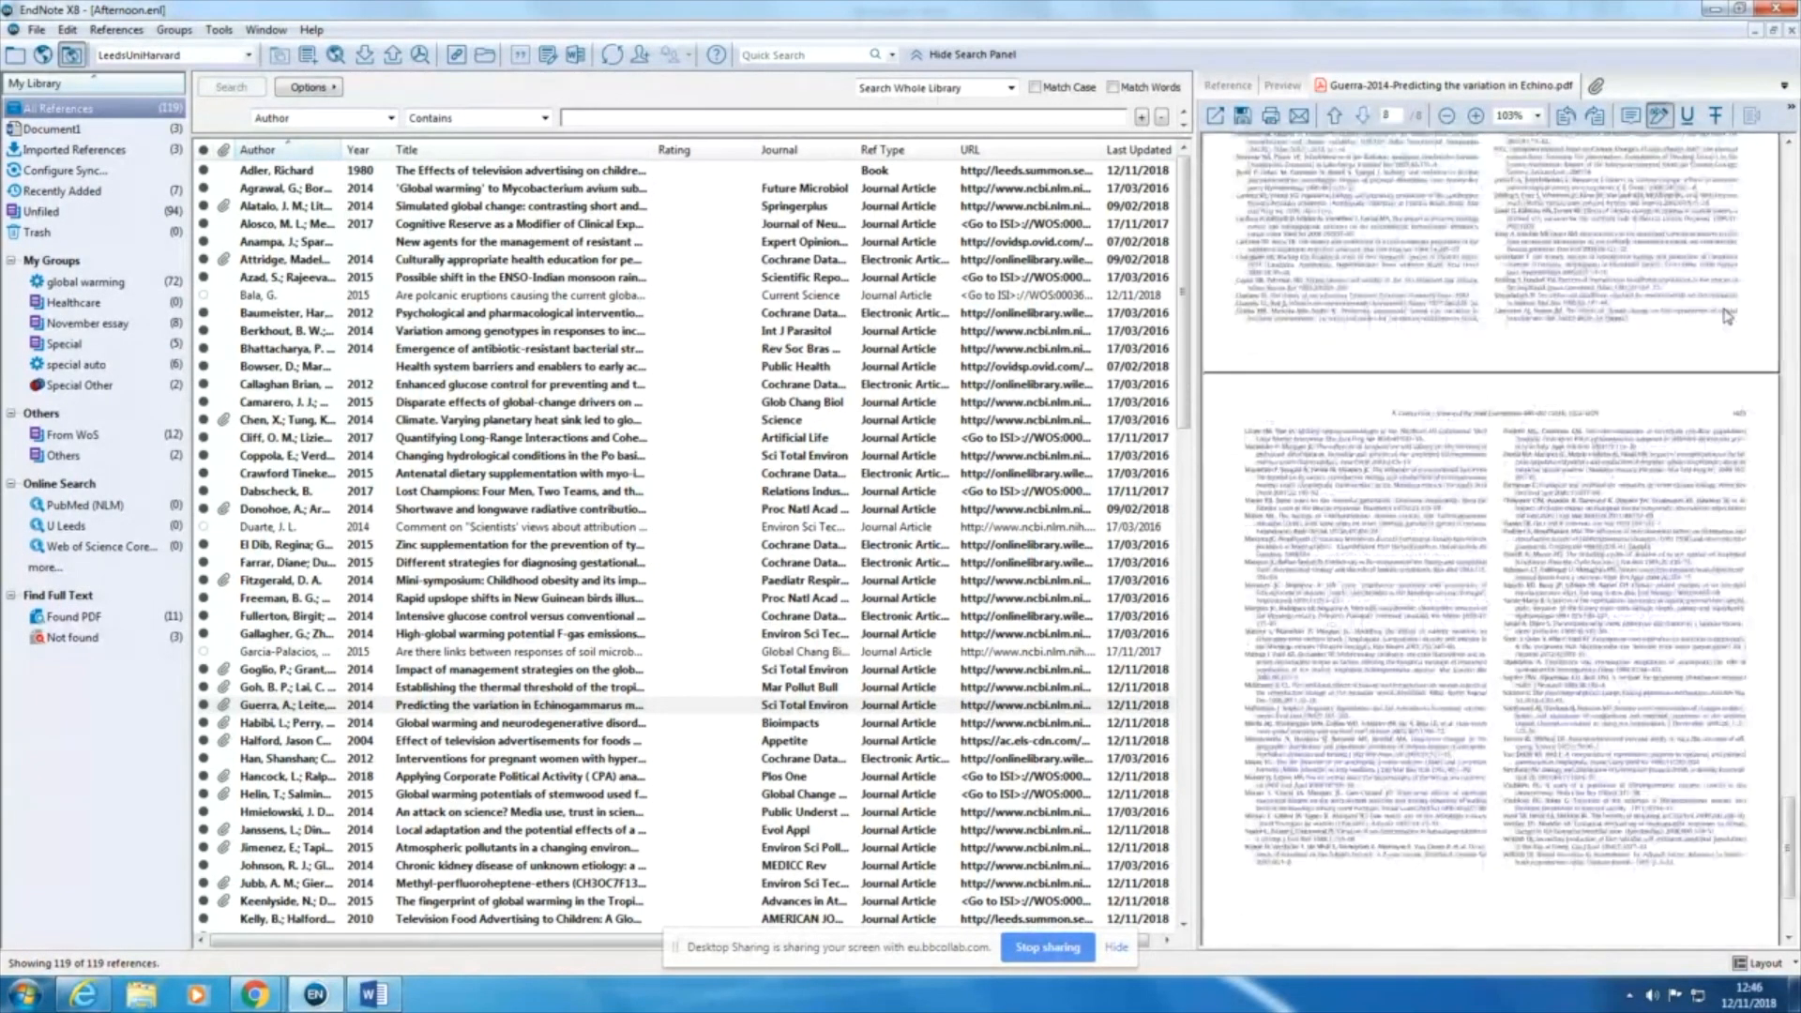
{"action": "scroll", "coordinate": [1728, 317], "scroll_direction": "up", "scroll_amount": 7}
{"action": "scroll", "coordinate": [1792, 532], "scroll_direction": "up", "scroll_amount": 20}
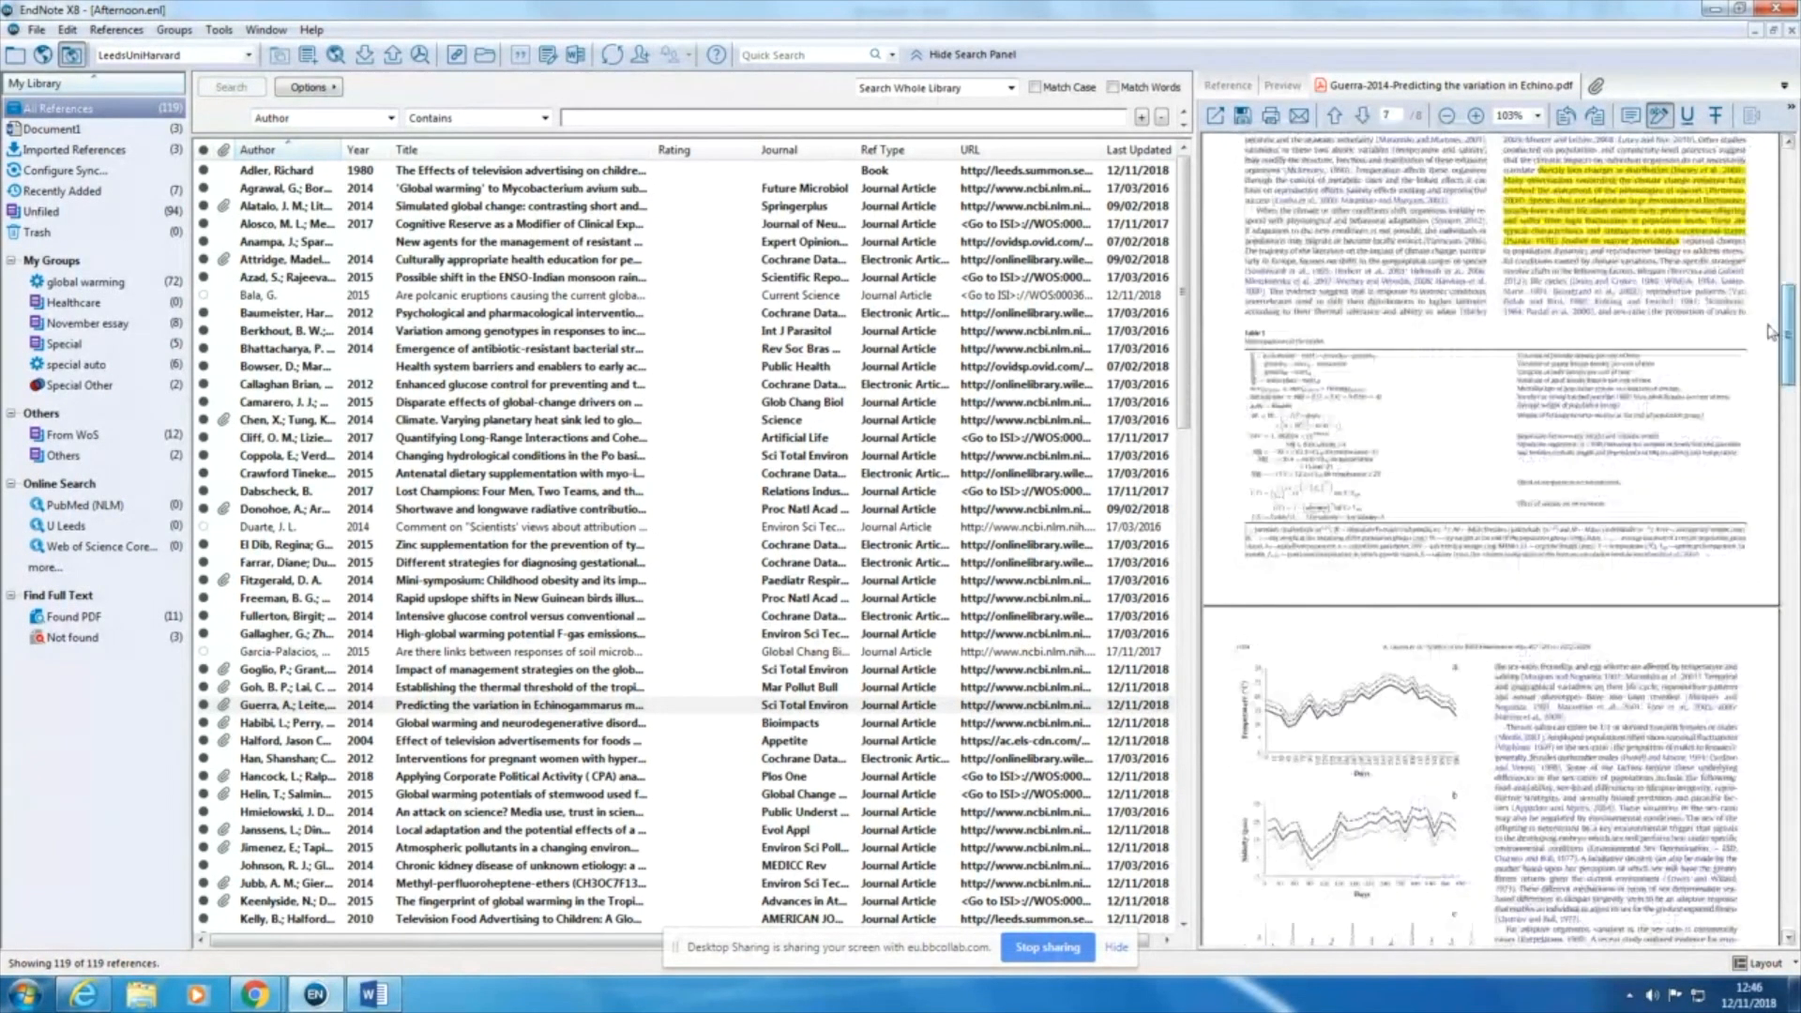
{"action": "left_click_drag", "start_coordinate": [1440, 460], "coordinate": [1247, 601]}
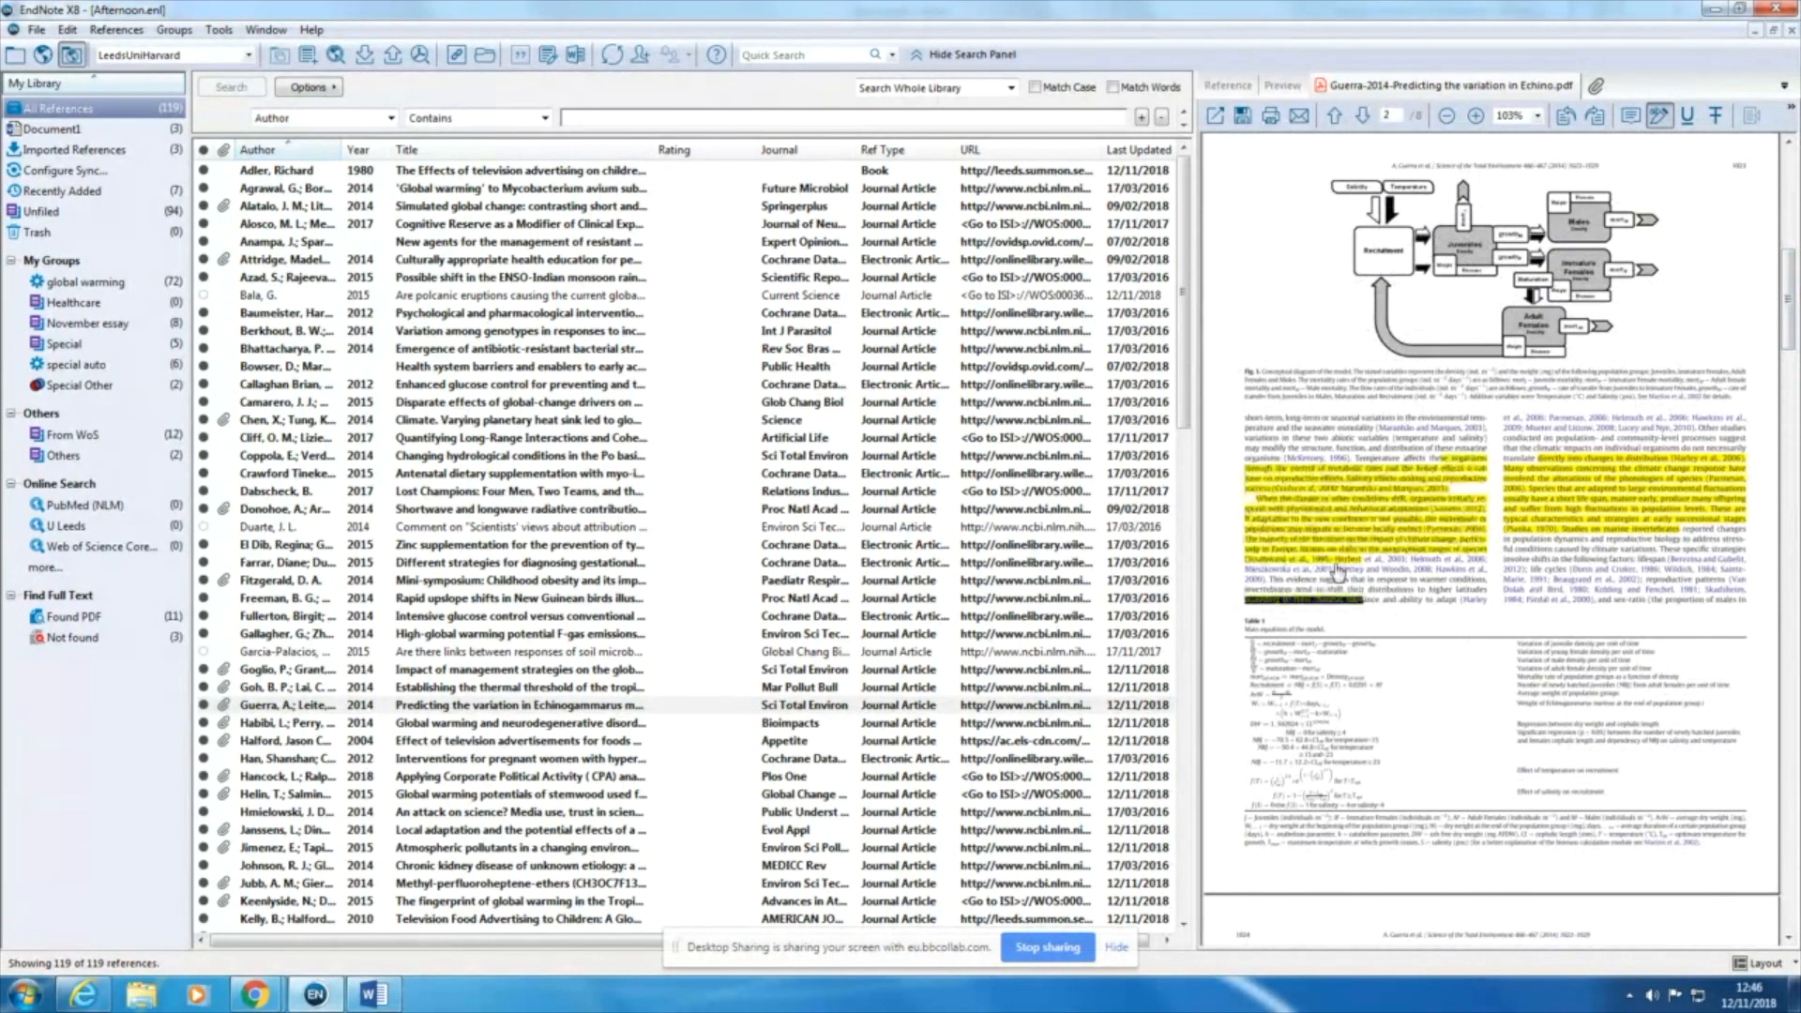
{"action": "left_click_drag", "start_coordinate": [1280, 428], "coordinate": [1327, 469]}
{"action": "left_click_drag", "start_coordinate": [1310, 373], "coordinate": [1506, 372]}
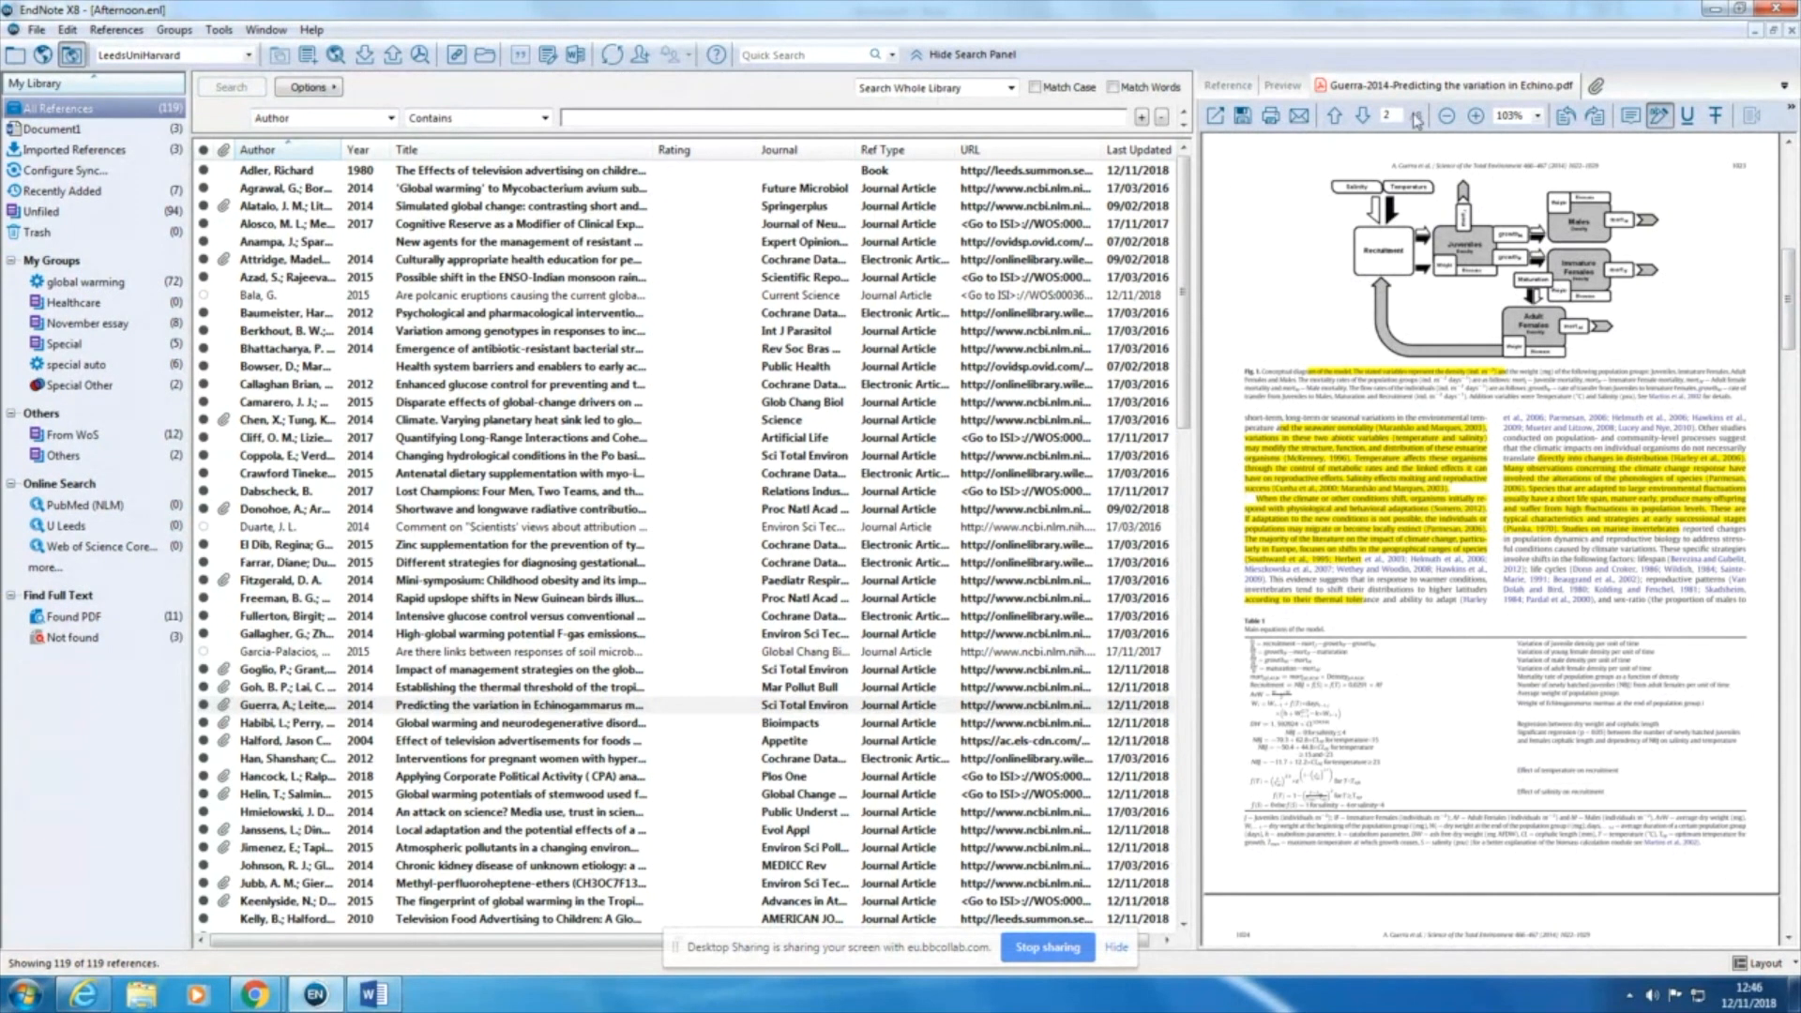
Step: Place a sticky note beside the figure caption on page 2 of the PDF, and close its comment window
{"action": "left_click", "coordinate": [1632, 116]}
{"action": "left_click", "coordinate": [1621, 383]}
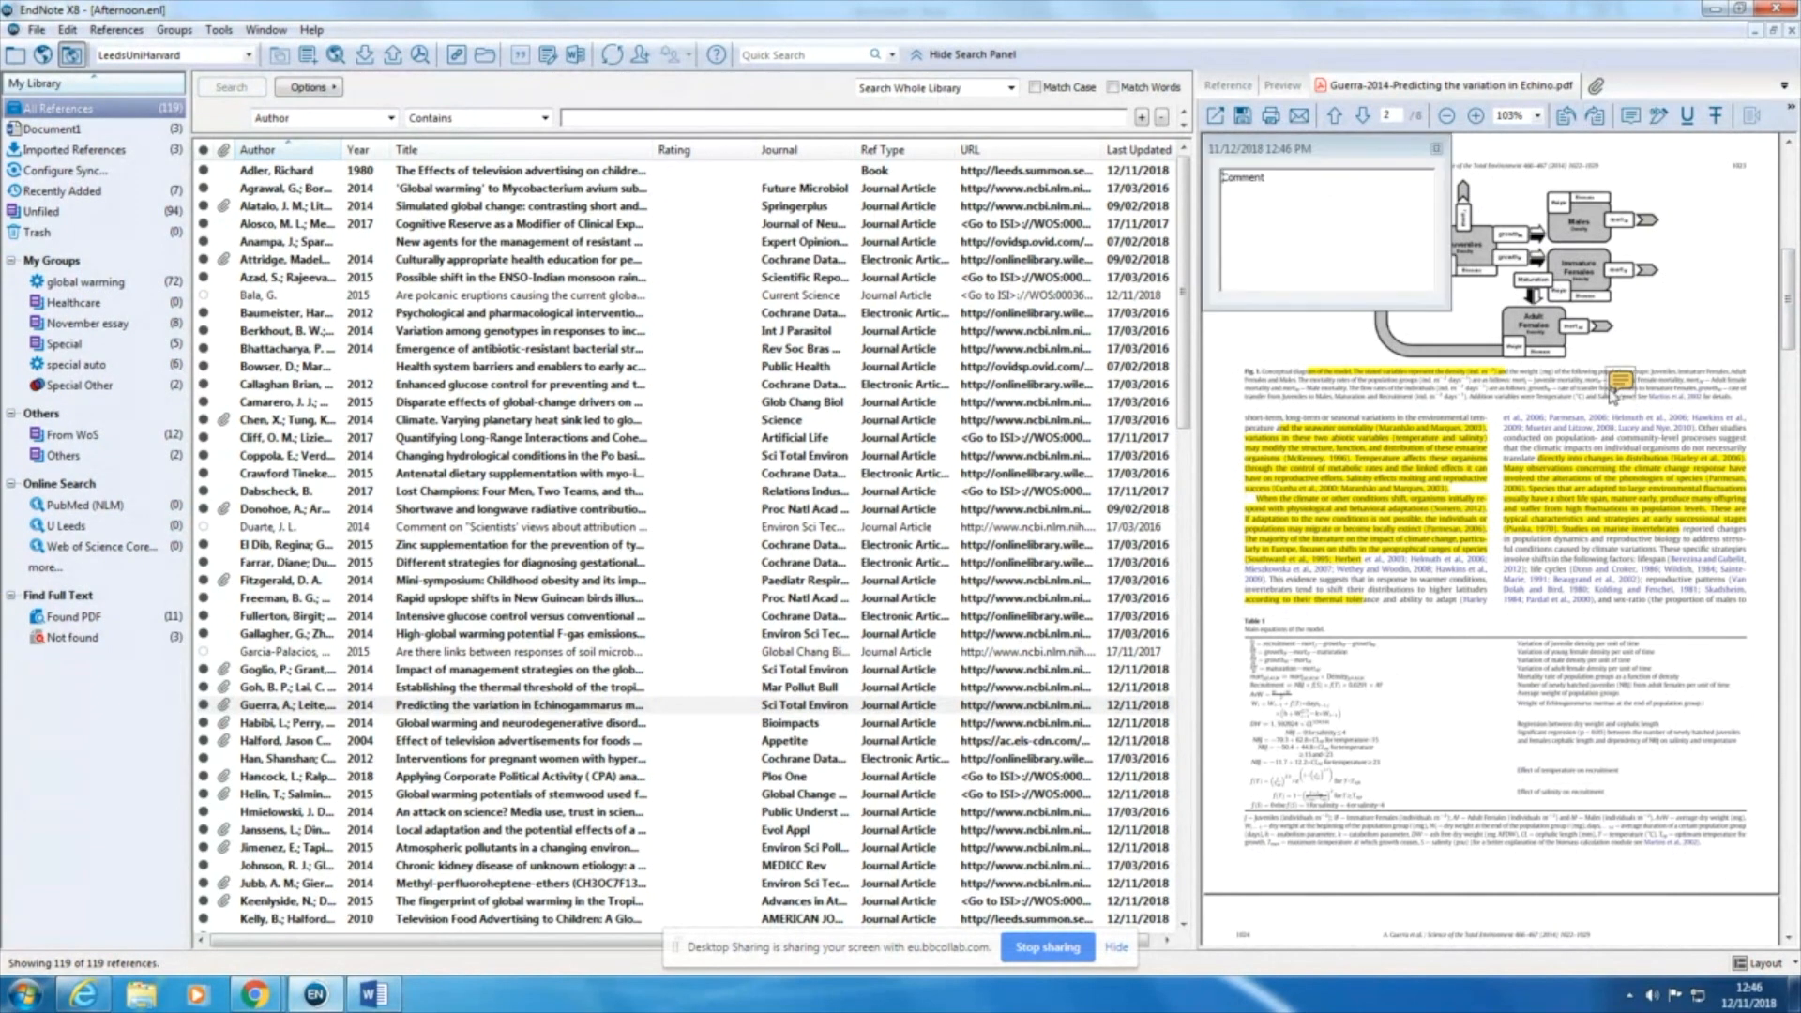
{"action": "left_click", "coordinate": [1435, 148]}
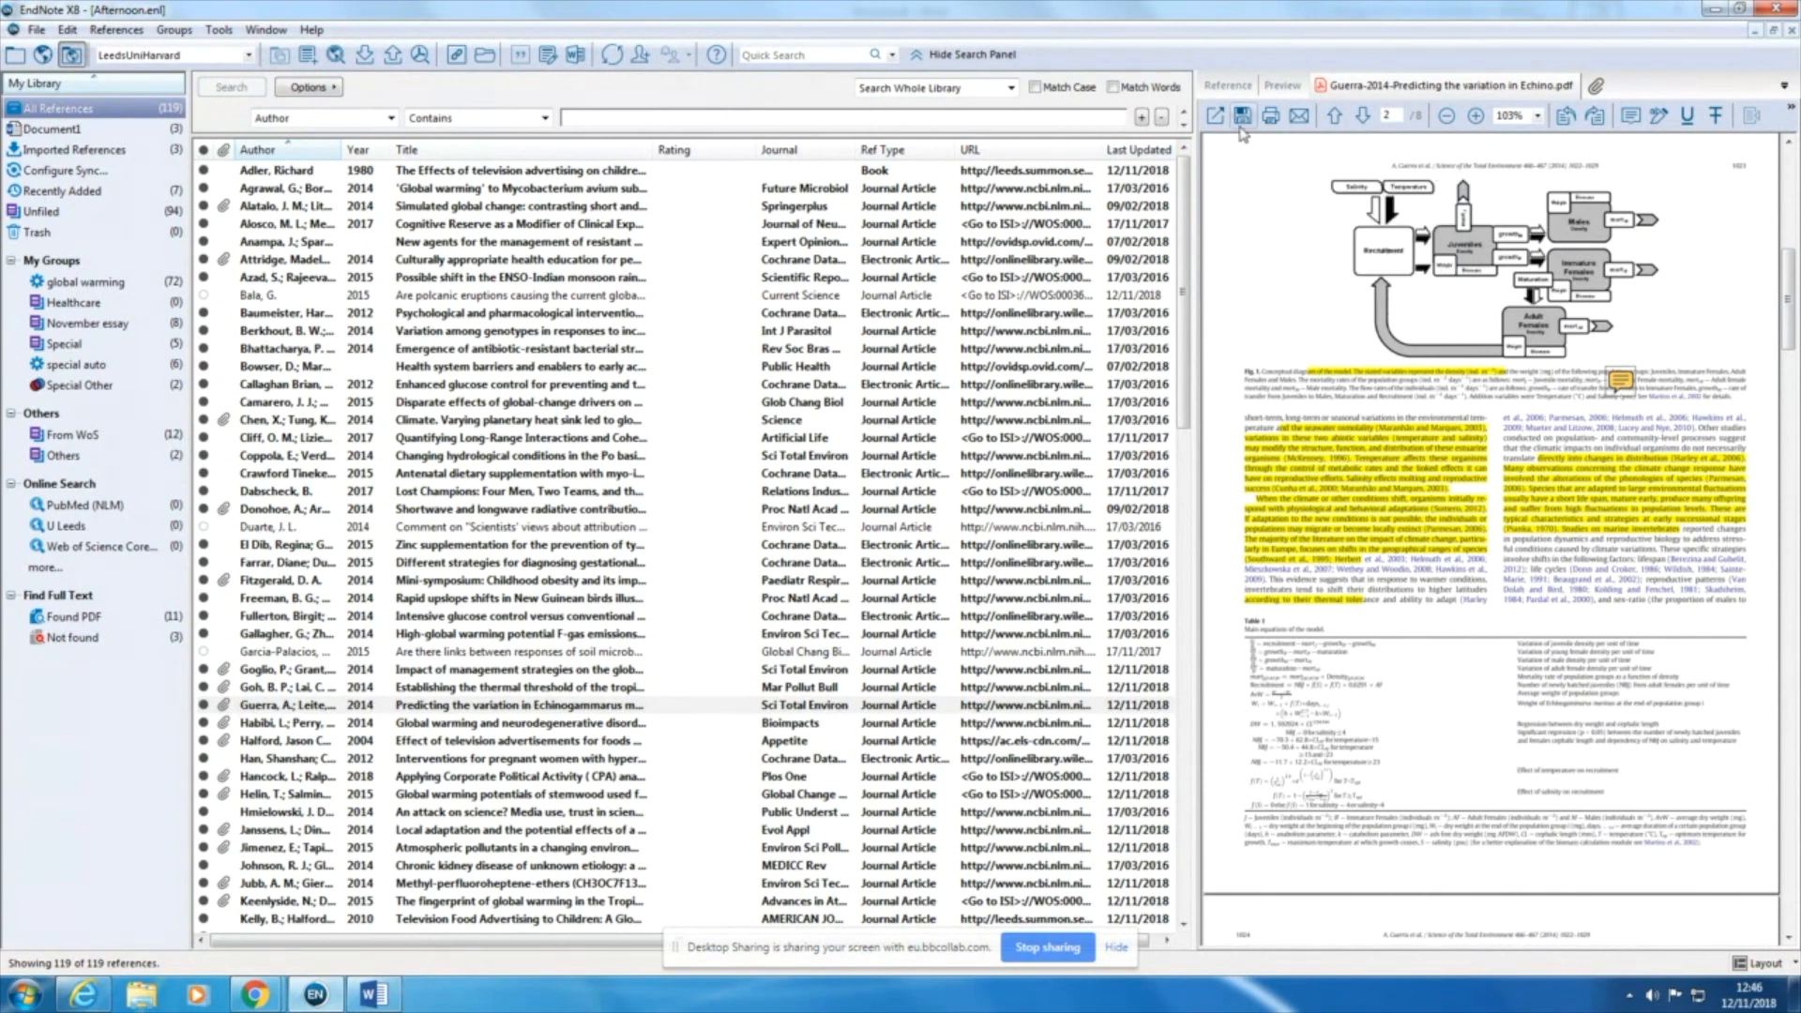
Step: Switch to the reference "Global warming potentials of stemwood", saving the annotations made to the Echinogammarus PDF
{"action": "left_click", "coordinate": [1229, 85]}
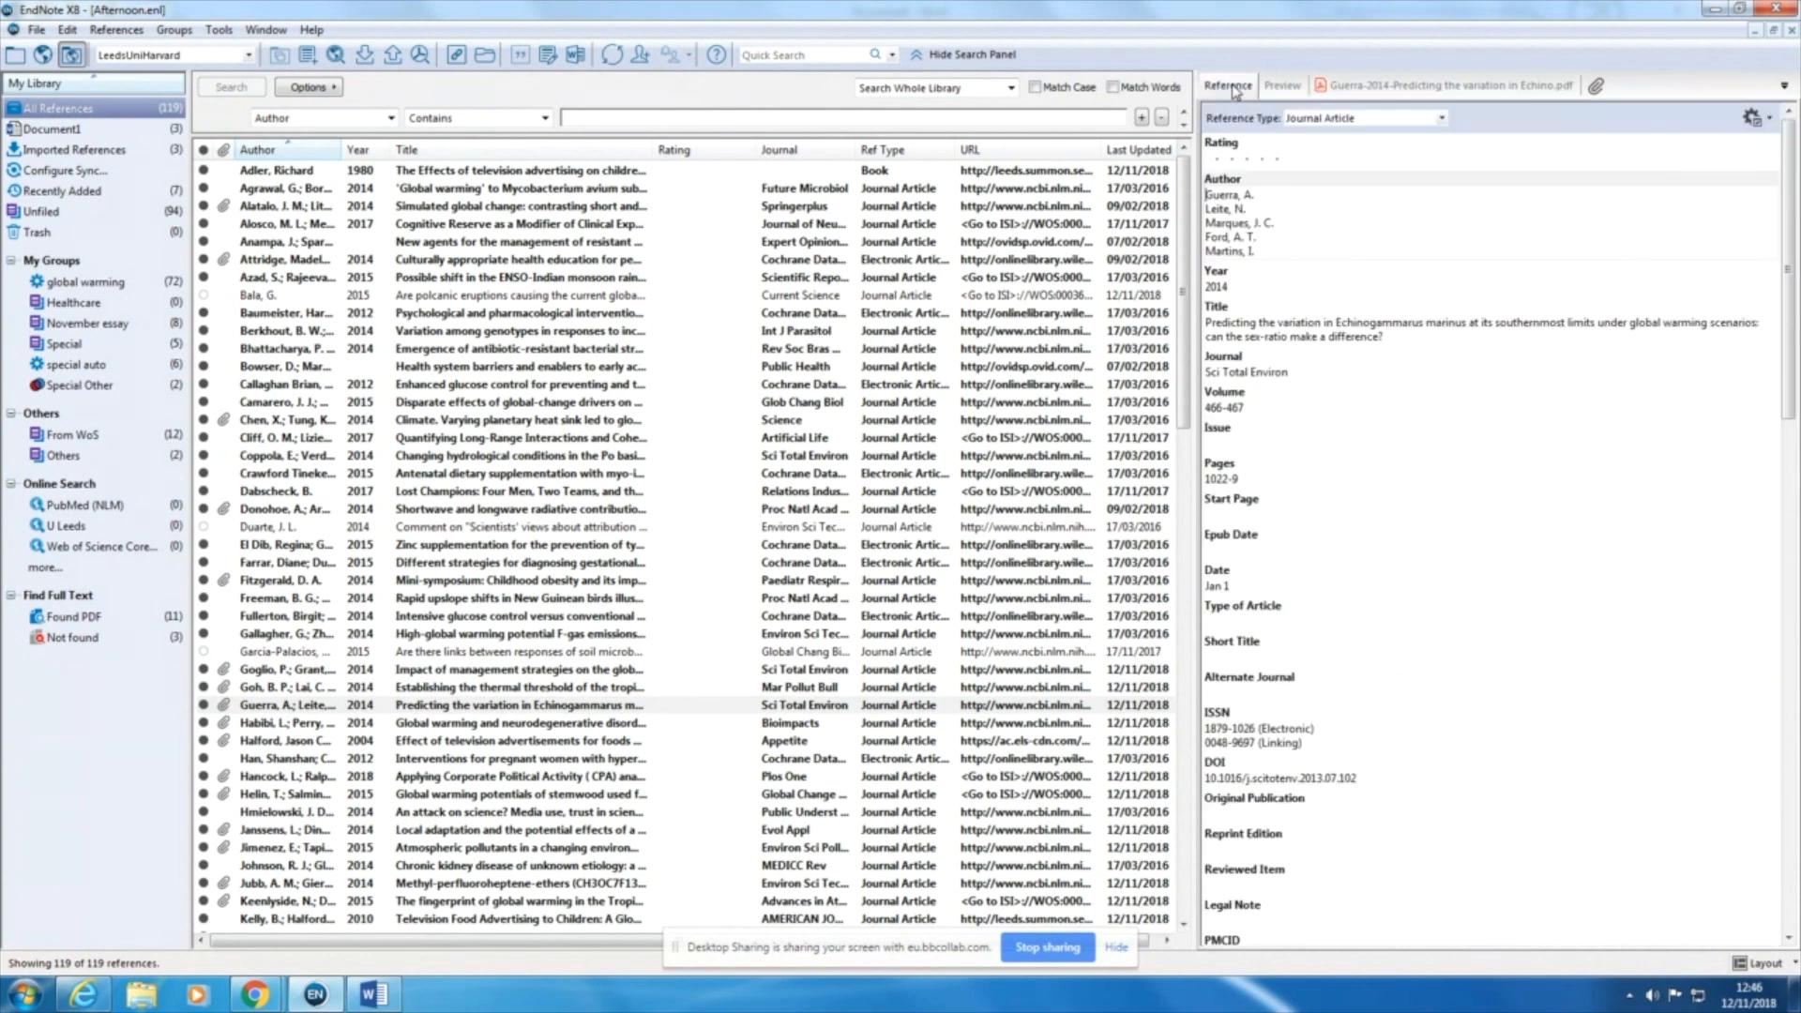
{"action": "left_click", "coordinate": [404, 799]}
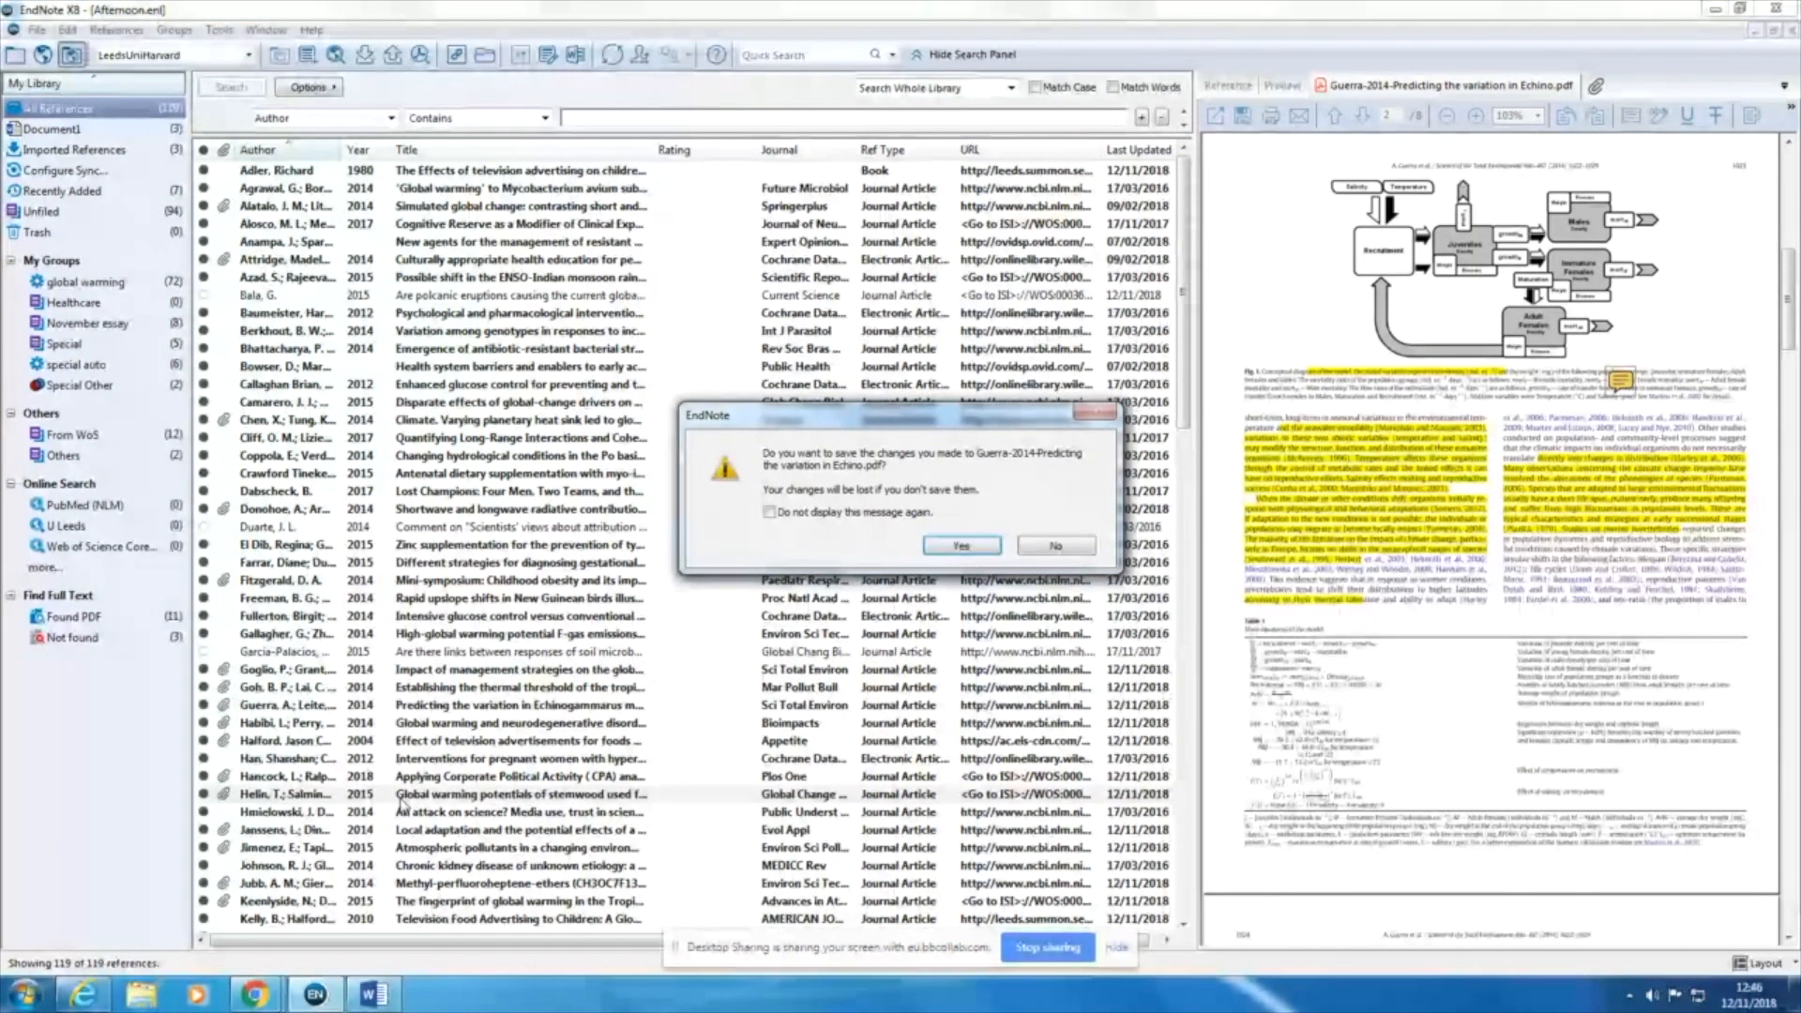
{"action": "key", "text": "Return"}
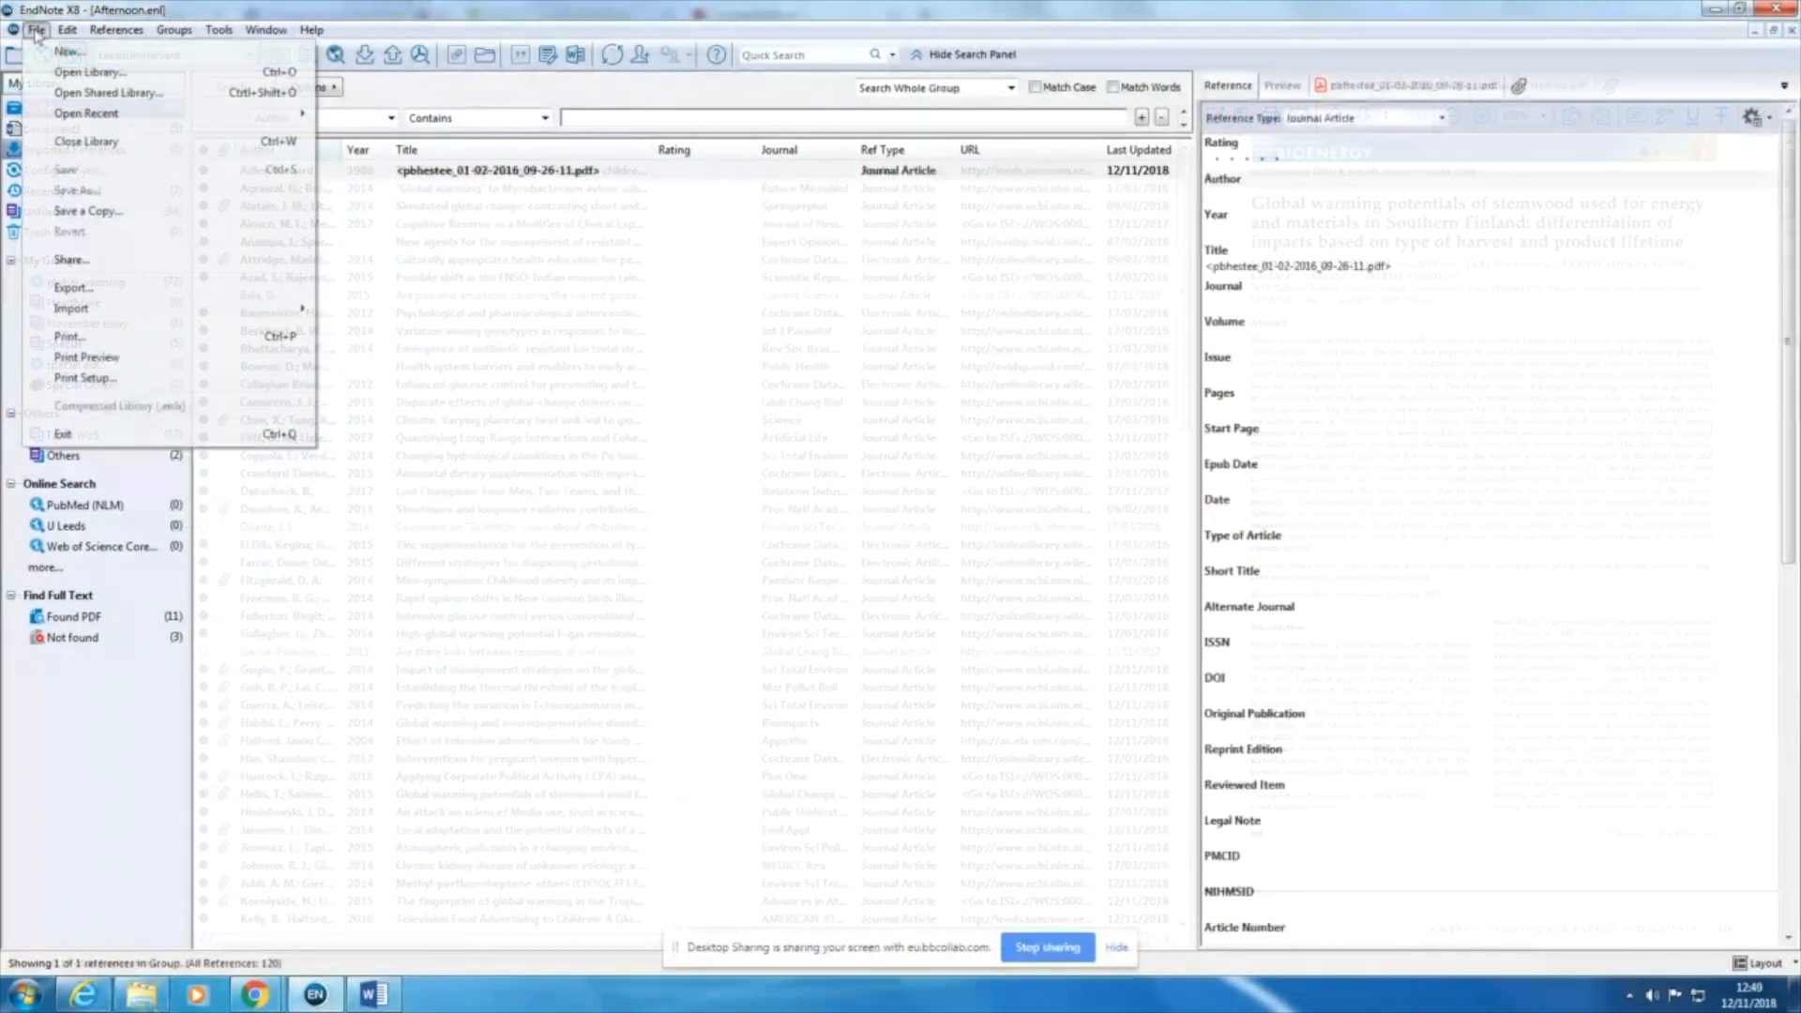
Step: Import nclimate2067.pdf from the Downloads folder with the PDF import option, and display the imported article's PDF
{"action": "mouse_move", "coordinate": [105, 310]}
{"action": "left_click", "coordinate": [345, 311]}
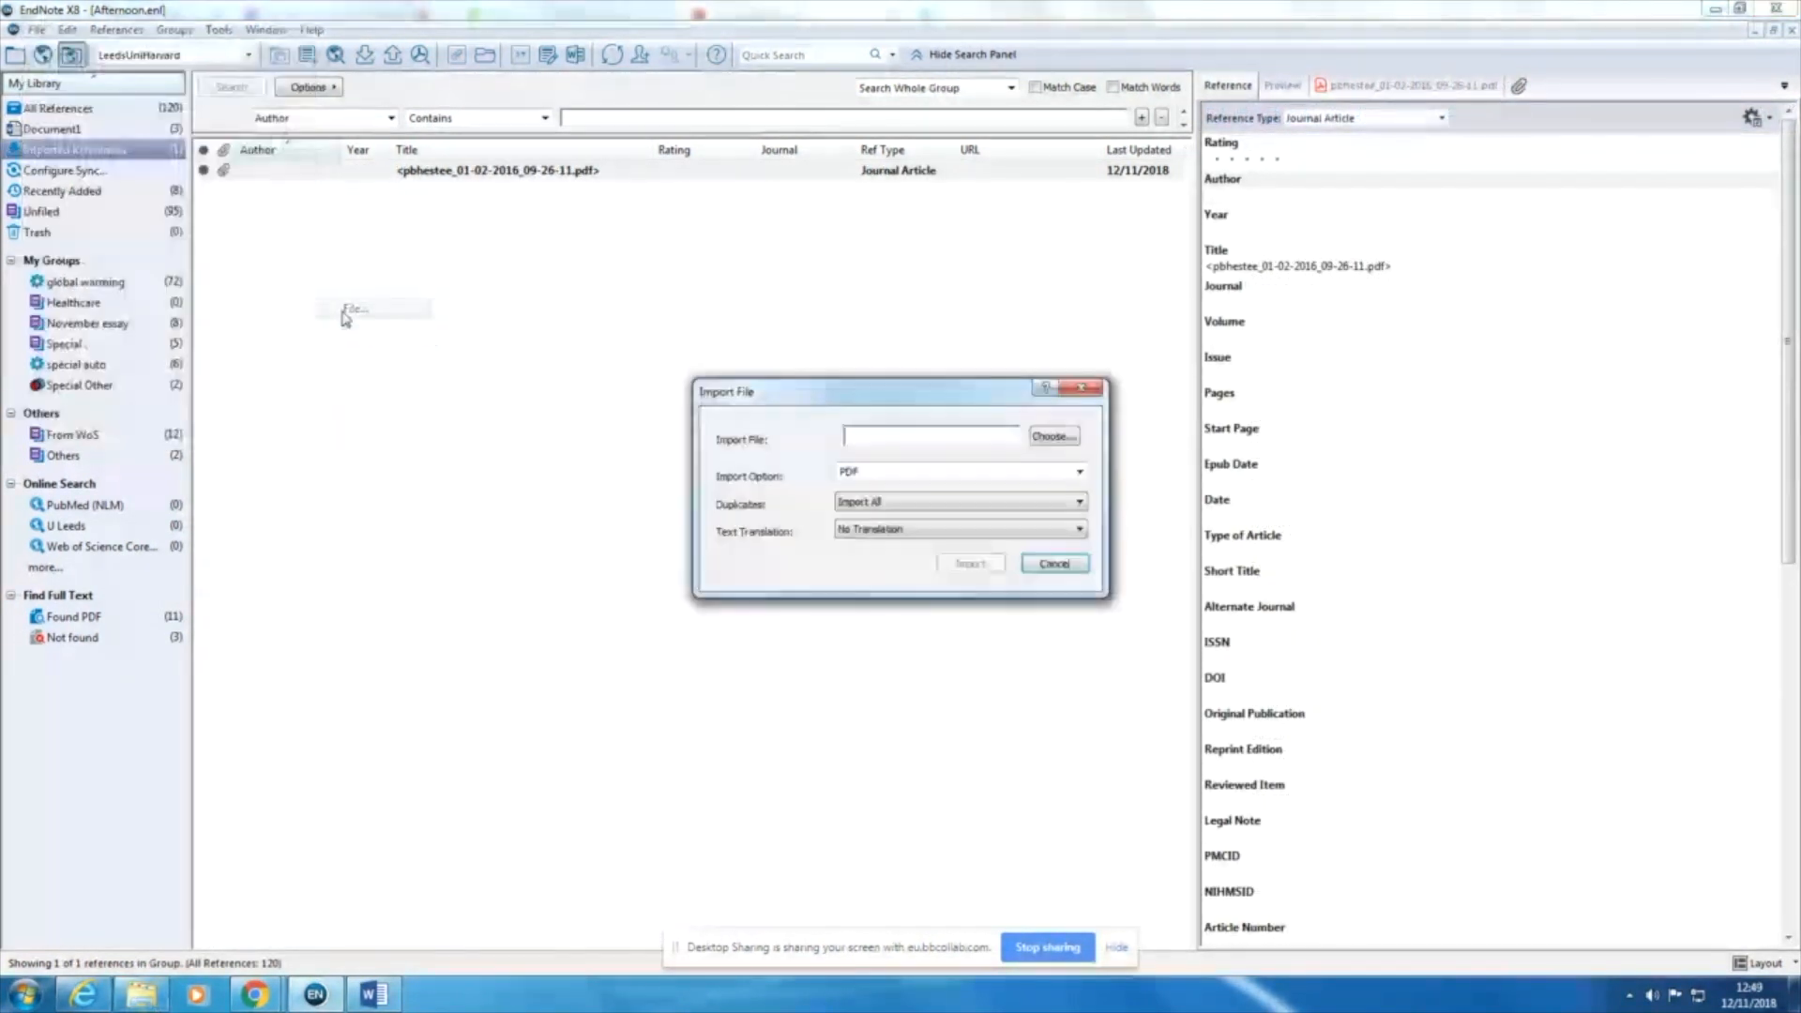
{"action": "left_click", "coordinate": [1054, 436]}
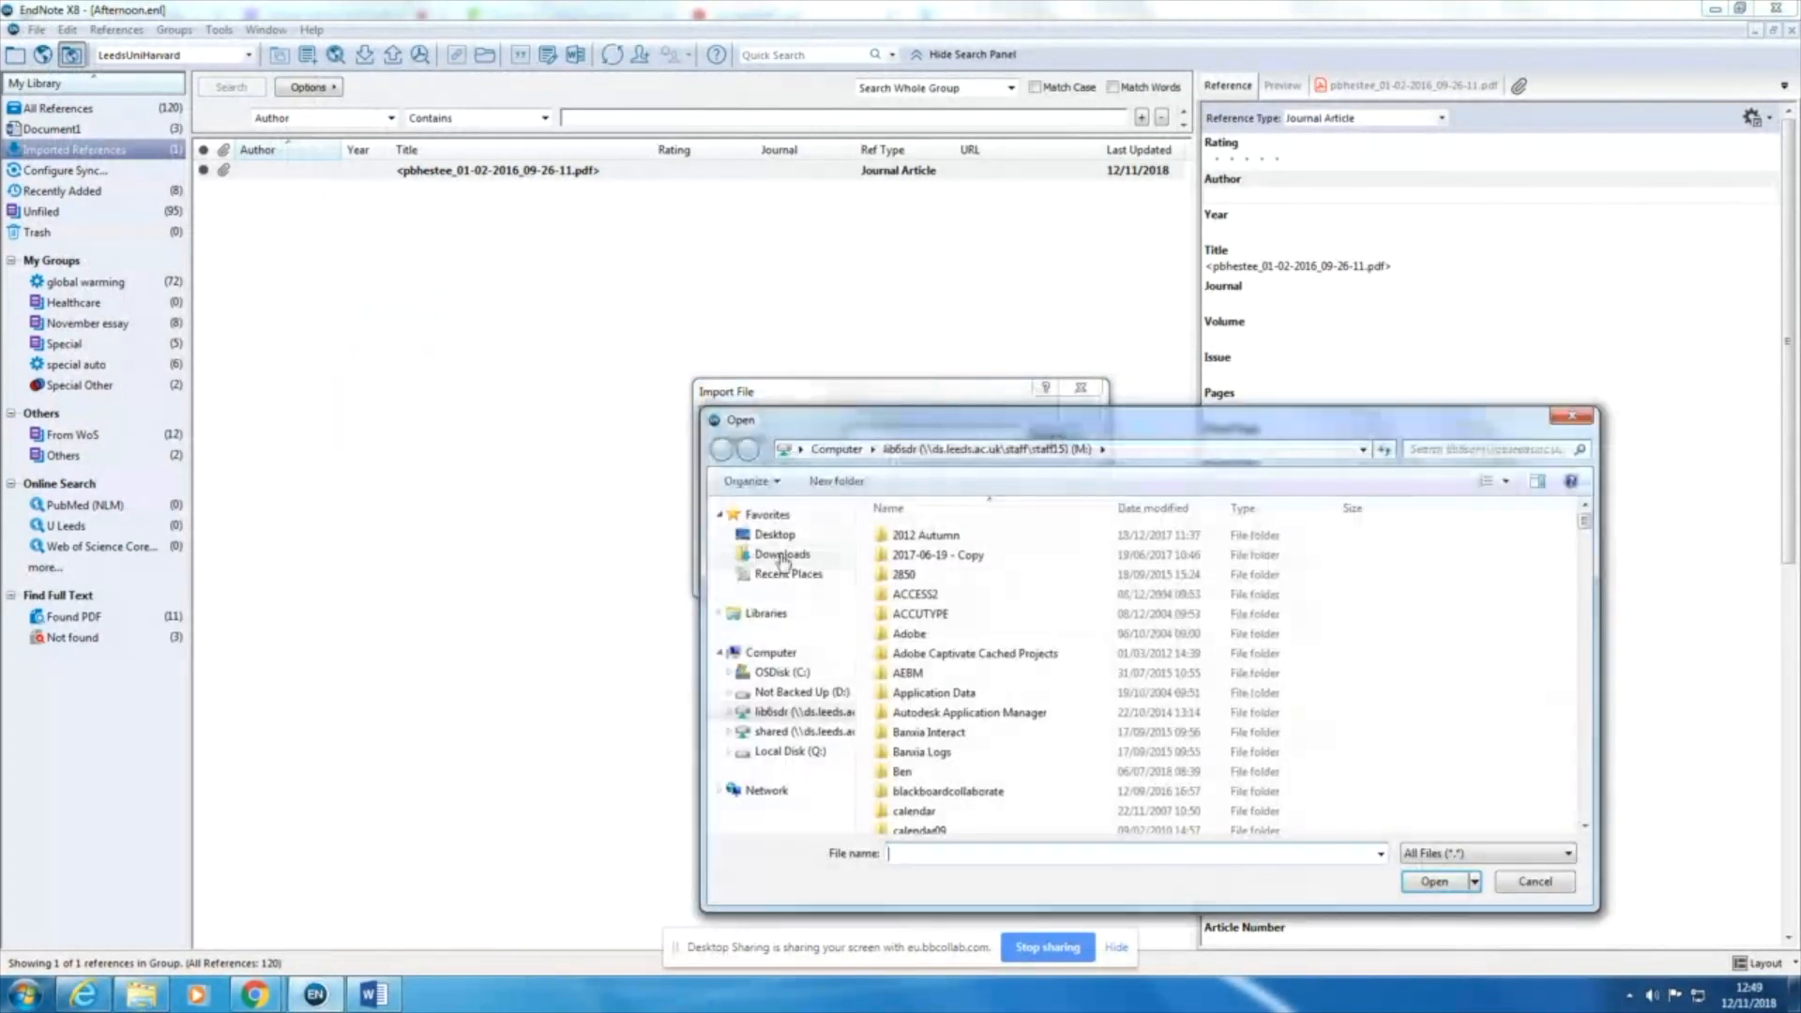
{"action": "left_click", "coordinate": [783, 555]}
{"action": "left_click", "coordinate": [919, 546]}
{"action": "left_click", "coordinate": [1449, 885]}
{"action": "left_click", "coordinate": [872, 472]}
{"action": "left_click", "coordinate": [875, 483]}
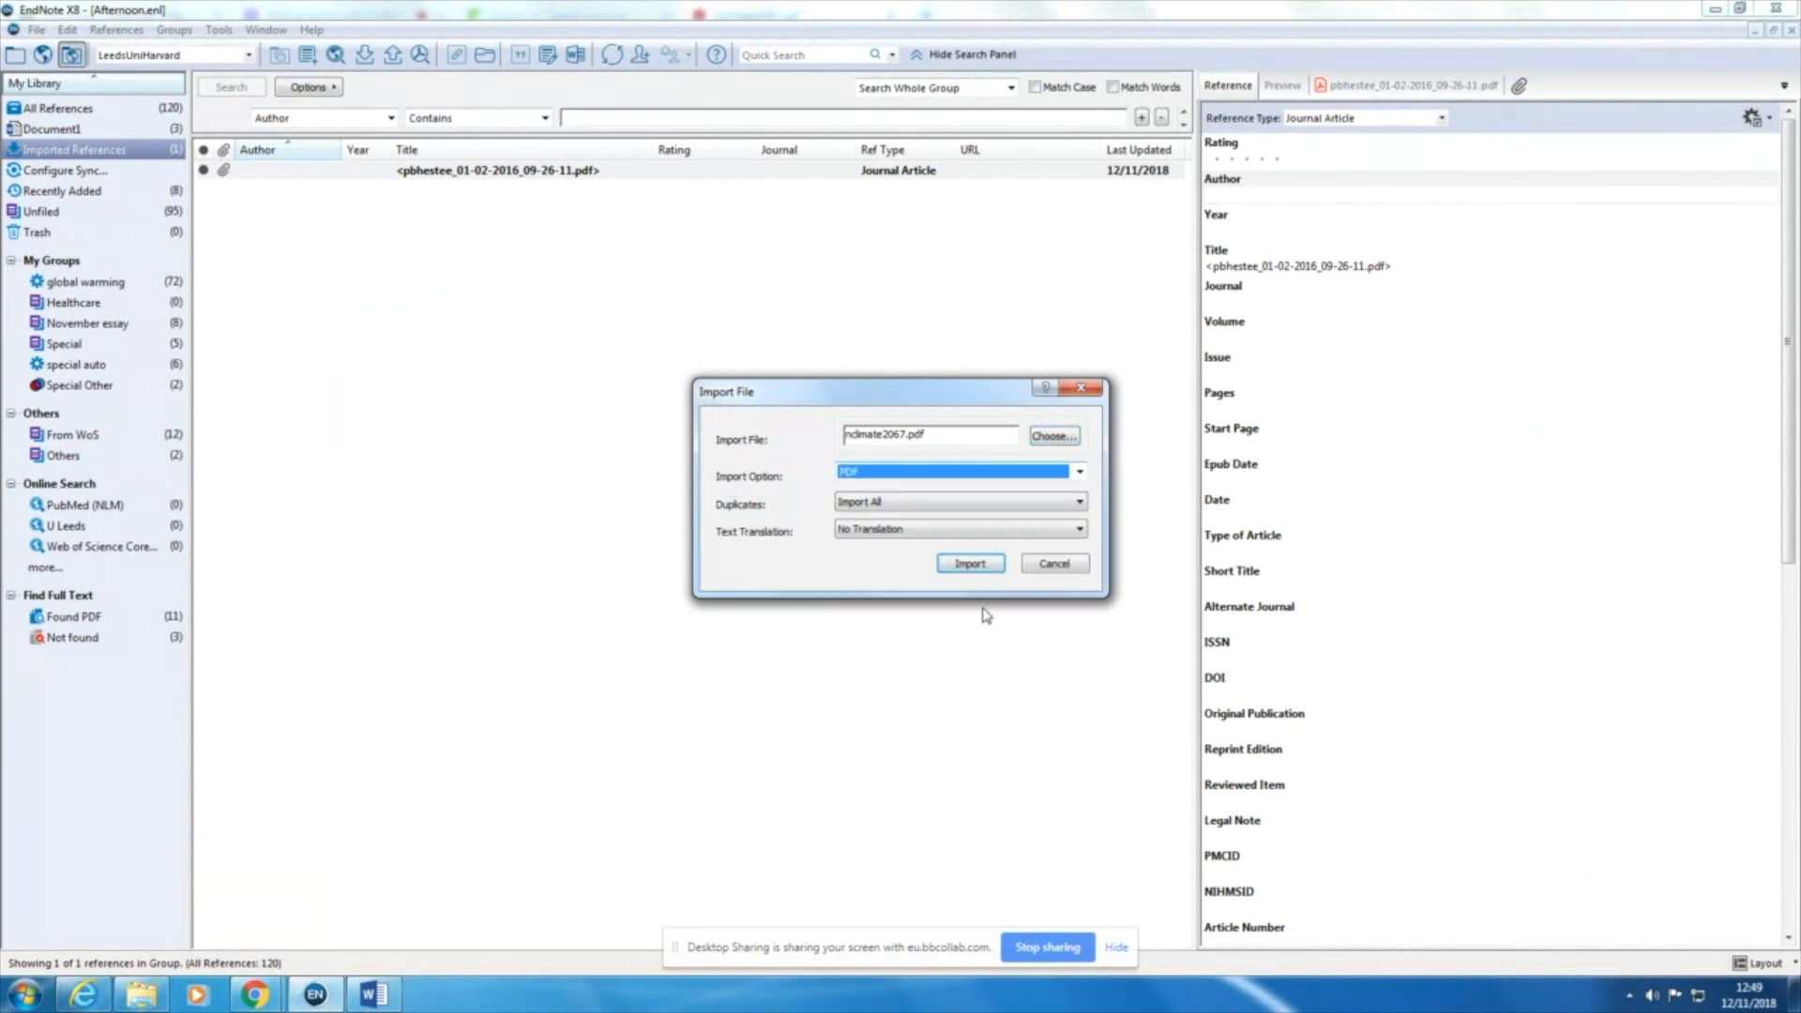
{"action": "left_click", "coordinate": [988, 569]}
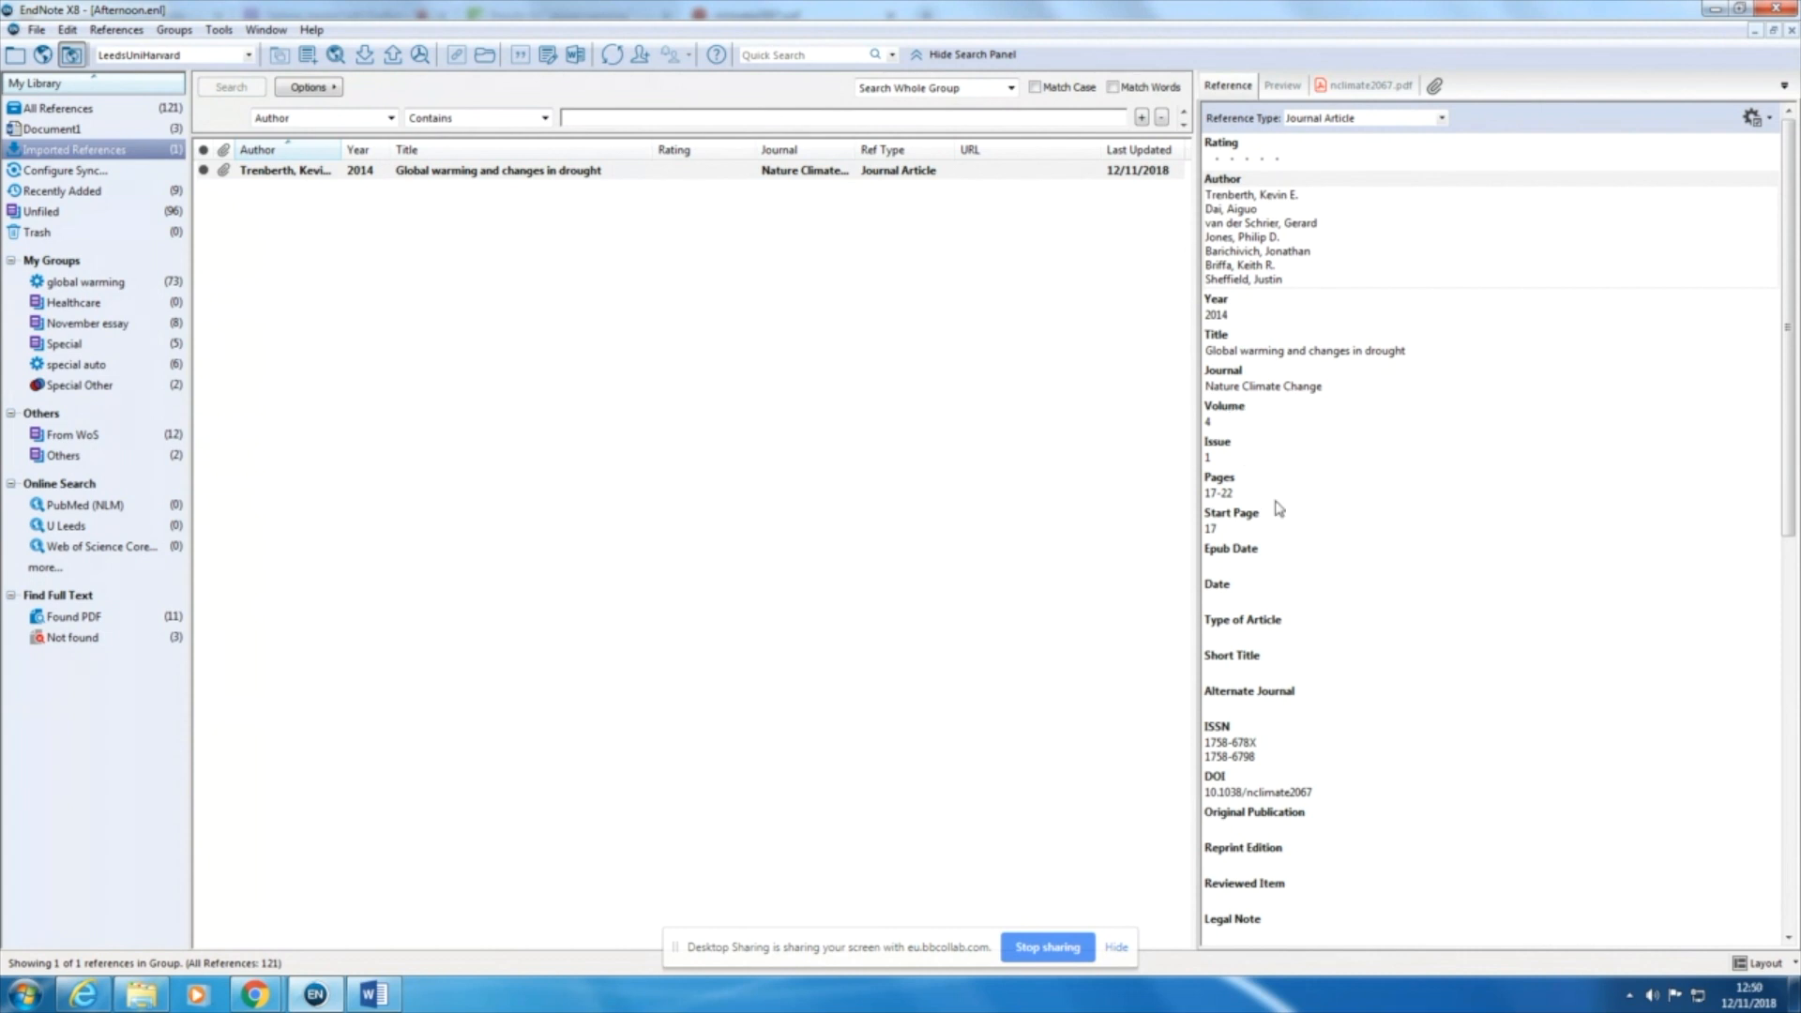
{"action": "left_click", "coordinate": [1362, 91]}
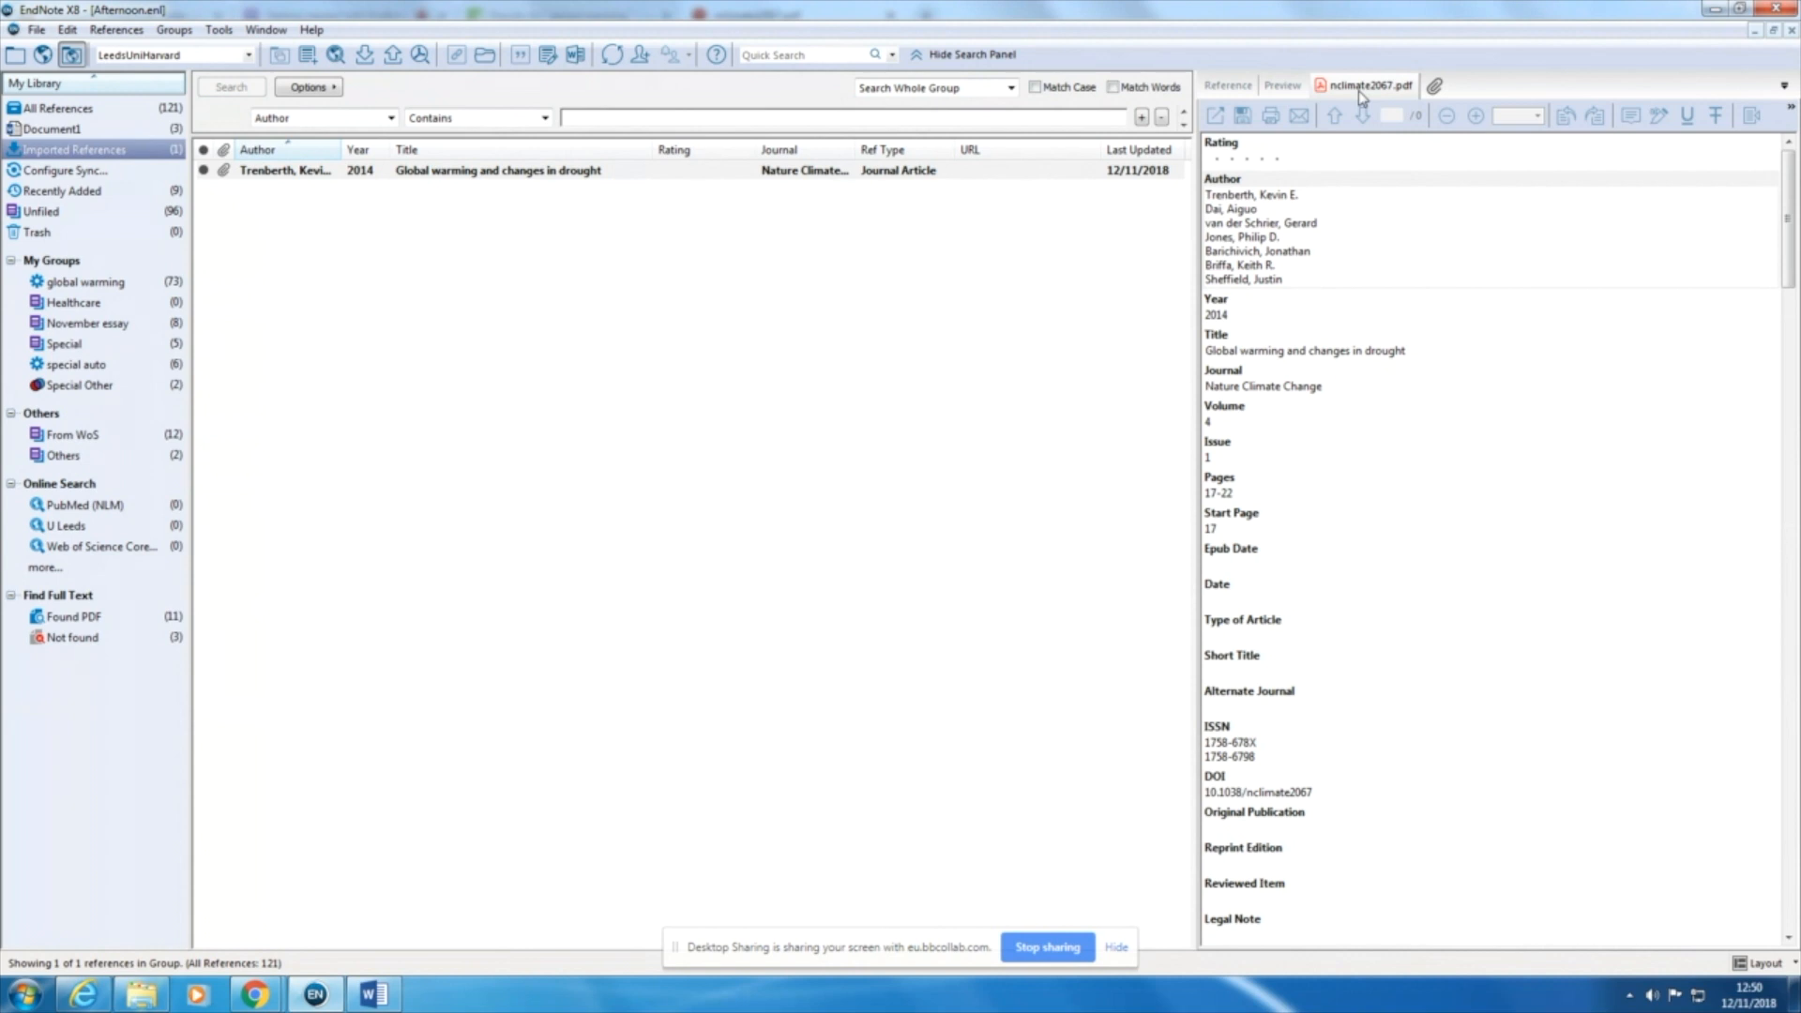
{"action": "mouse_move", "coordinate": [1786, 200]}
{"action": "left_mouse_down"}
{"action": "mouse_move", "coordinate": [1782, 777]}
{"action": "mouse_move", "coordinate": [1784, 206]}
{"action": "left_mouse_up"}
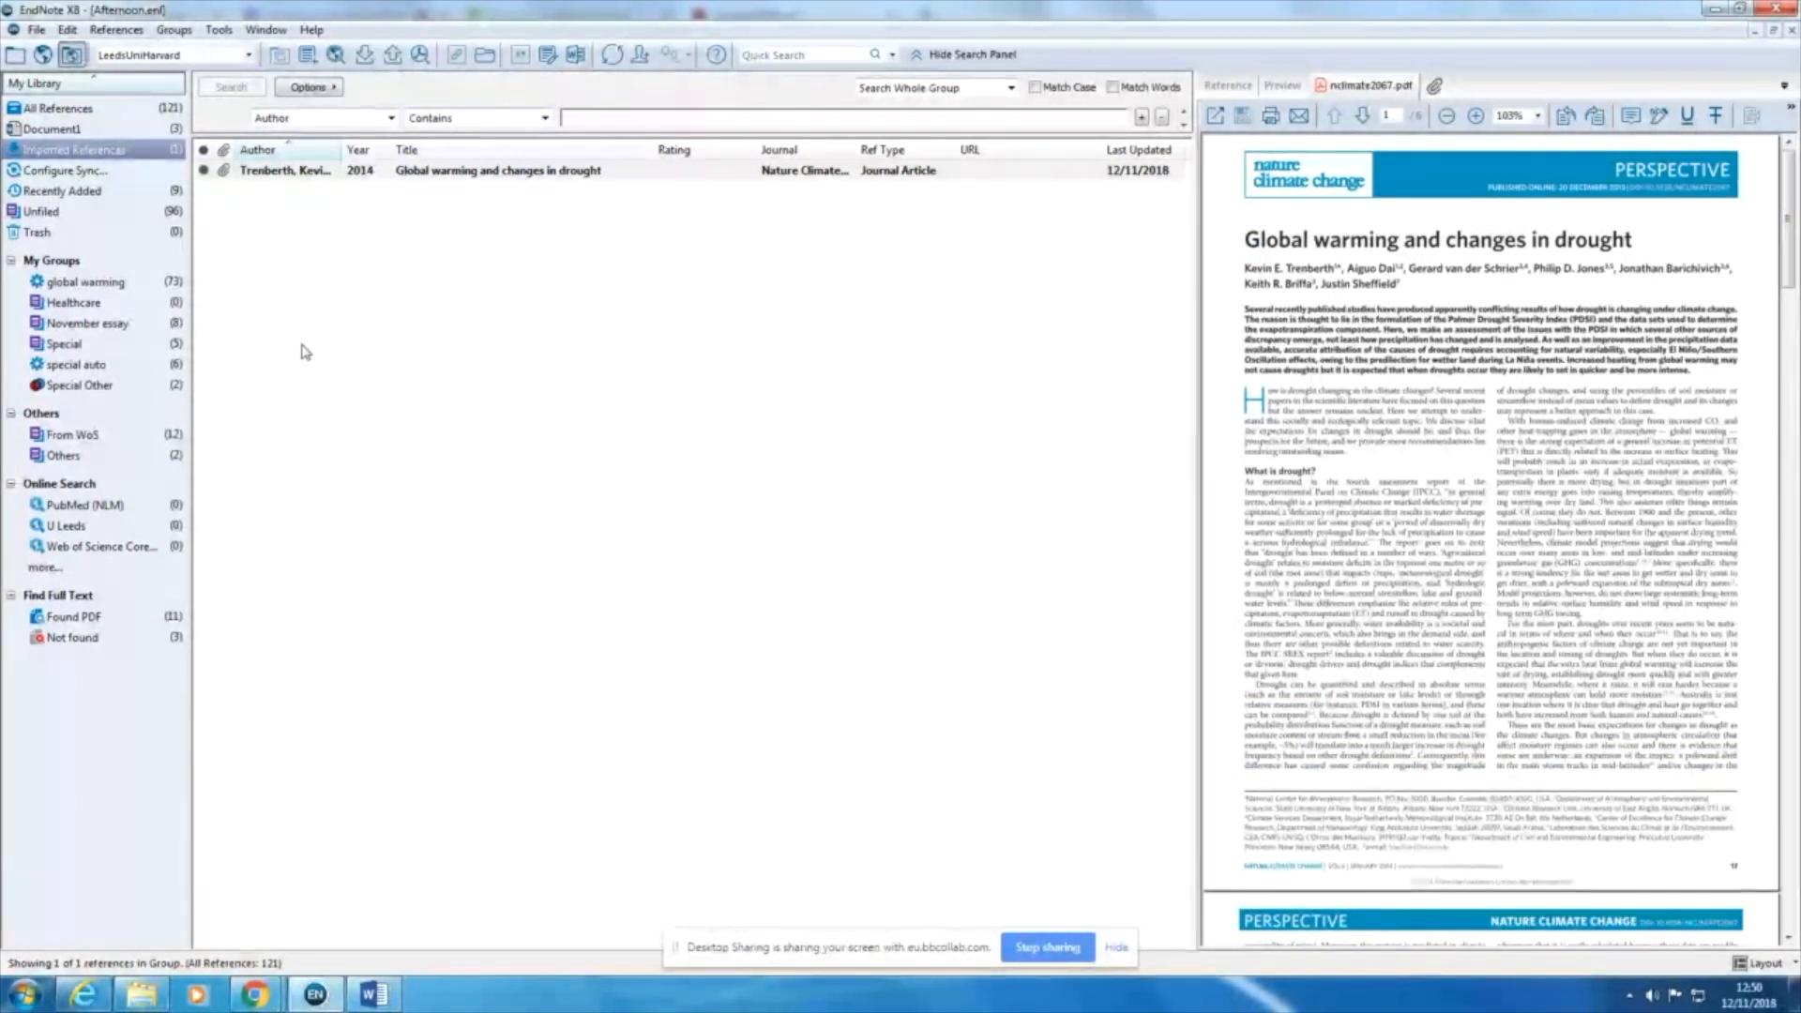
Step: From all references, start a new reference and set its reference type to Book
{"action": "left_click", "coordinate": [94, 110]}
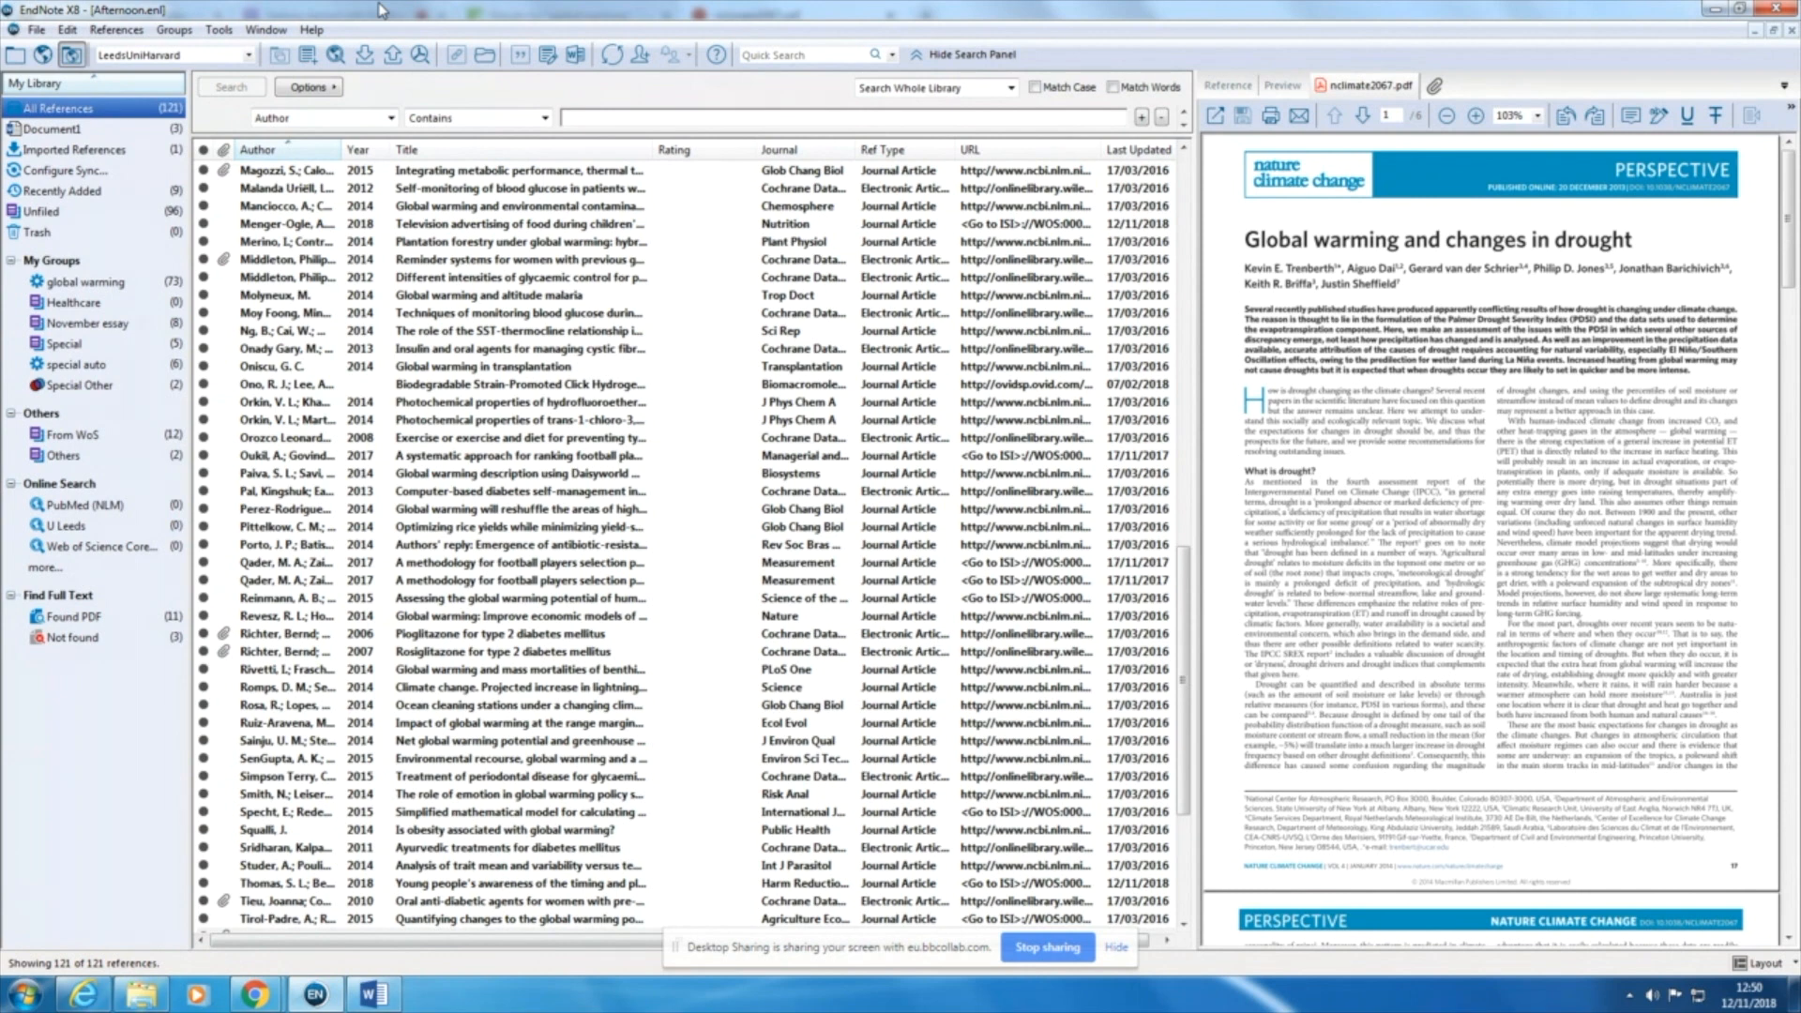
{"action": "left_click", "coordinate": [113, 31]}
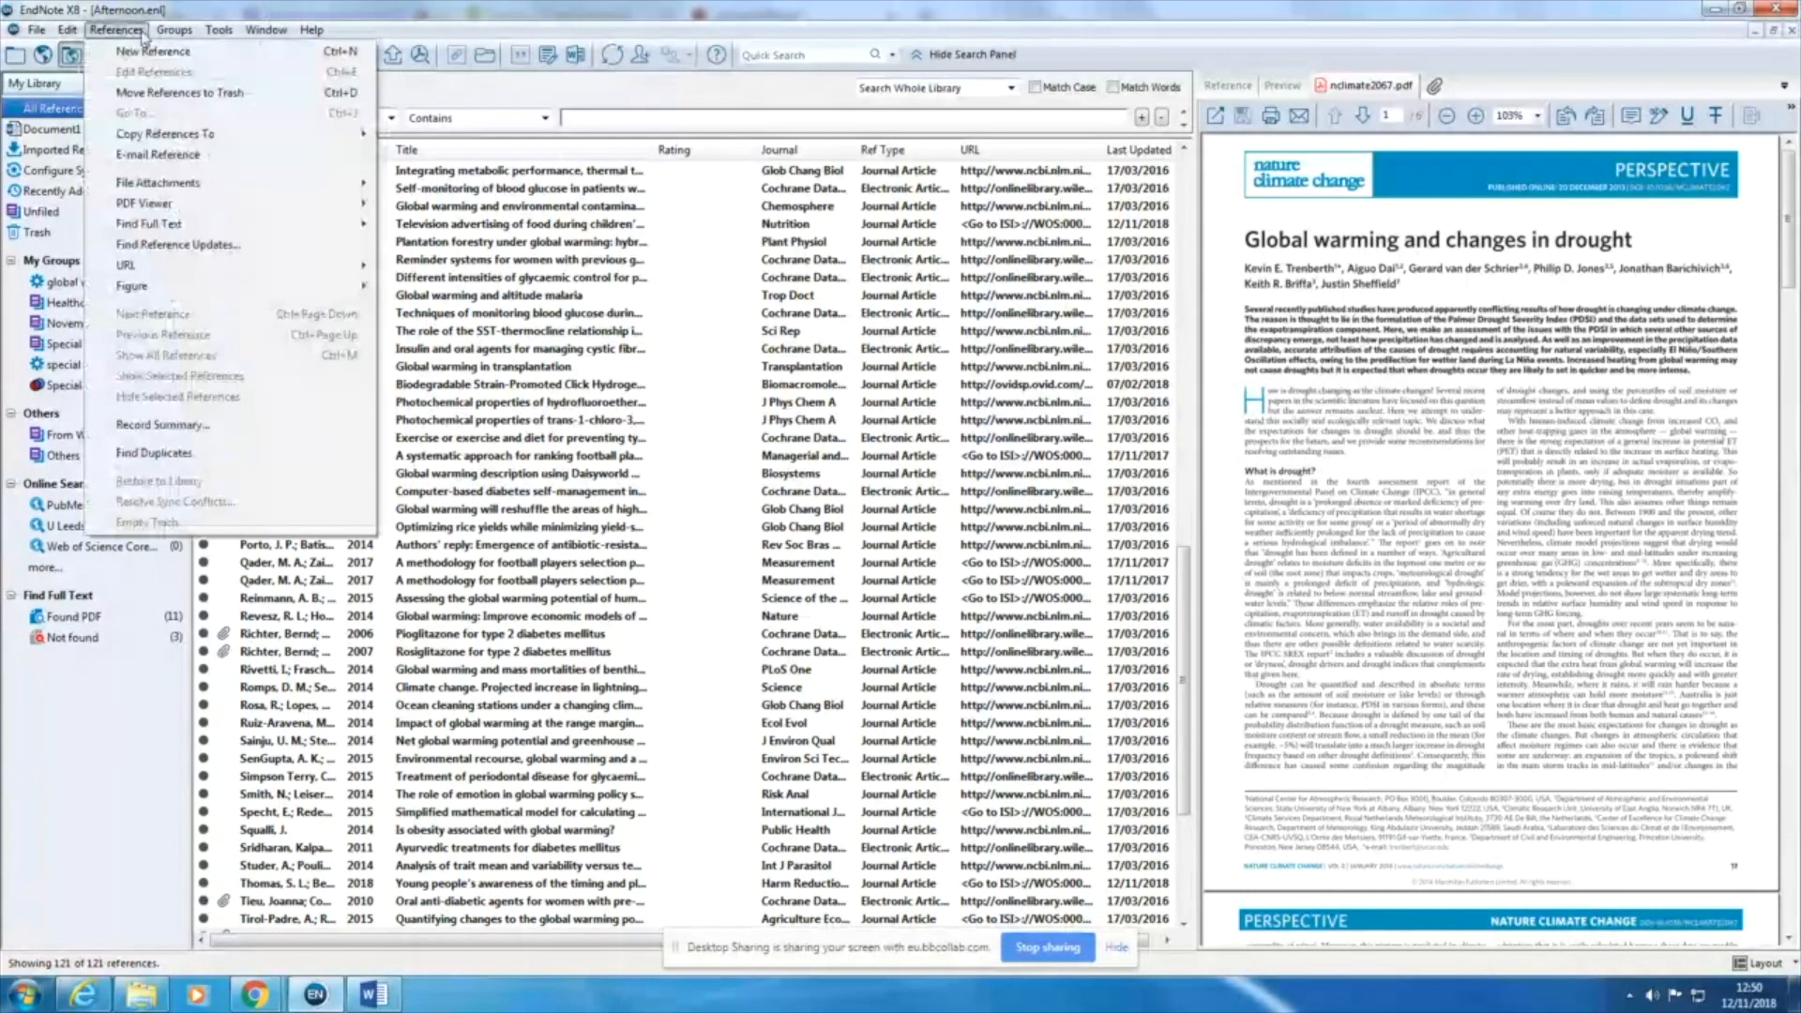
{"action": "left_click", "coordinate": [124, 52]}
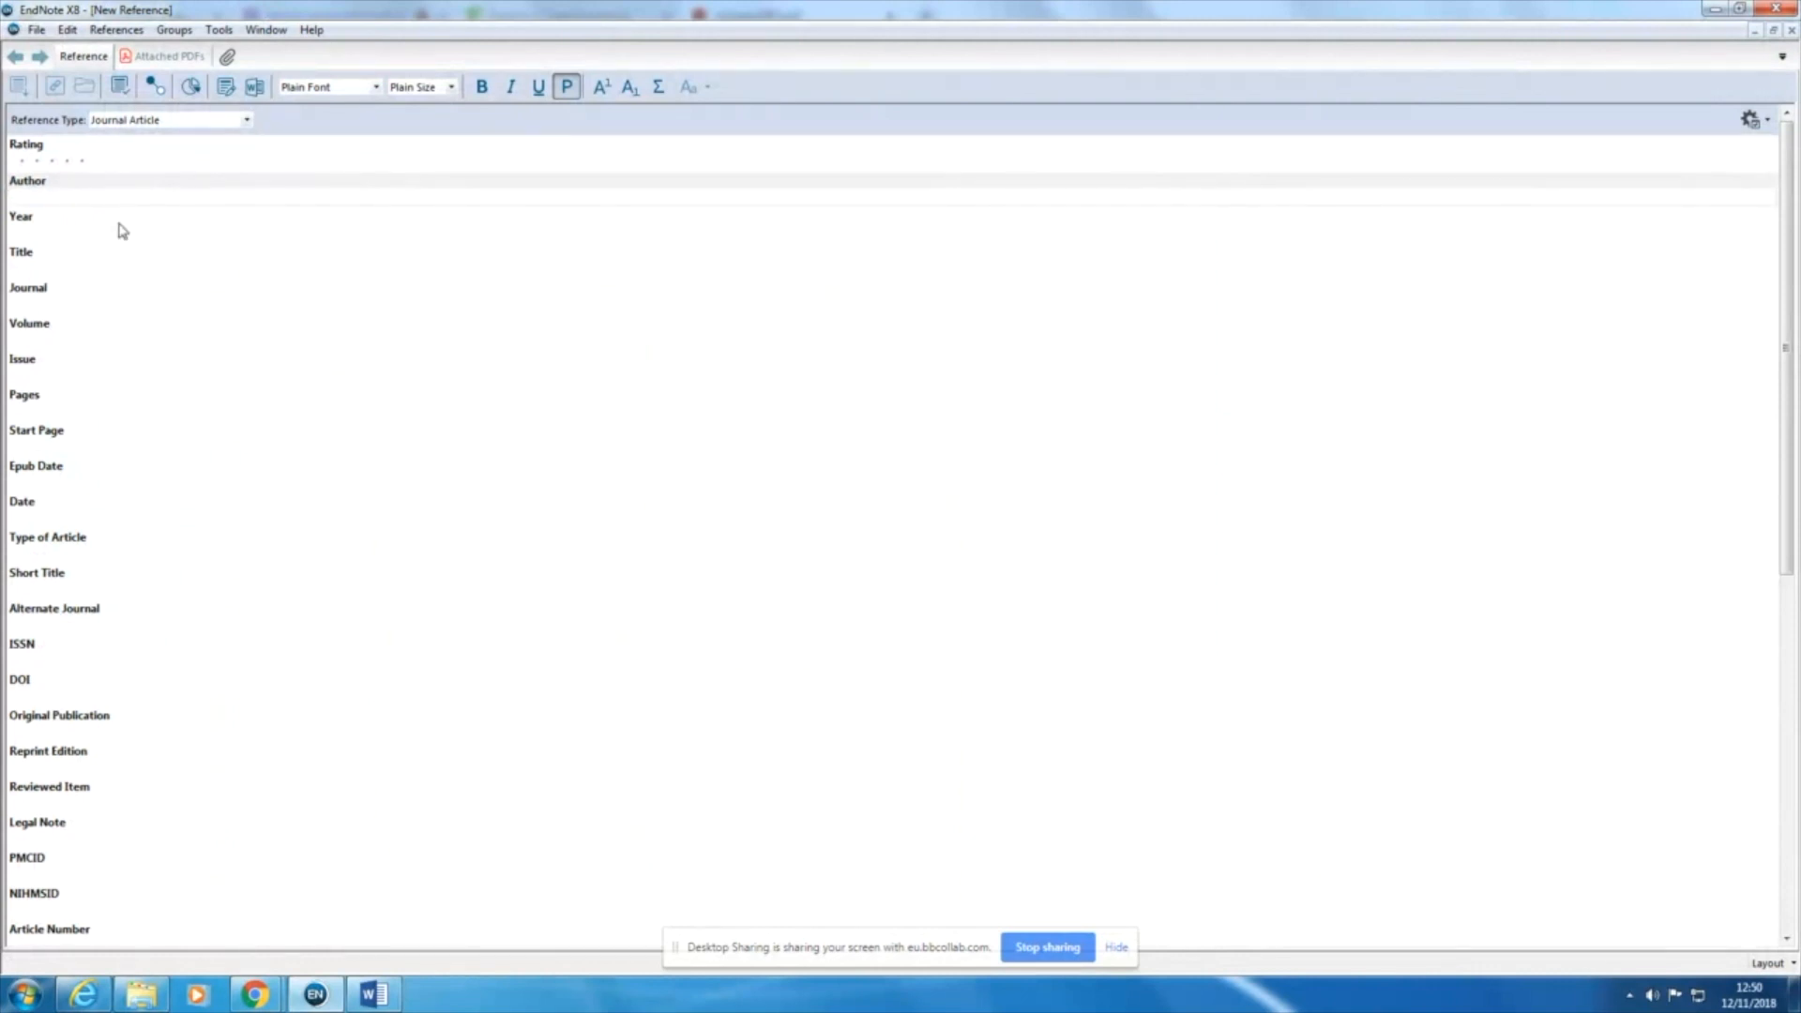
{"action": "left_click", "coordinate": [177, 121]}
{"action": "scroll", "coordinate": [248, 349], "scroll_direction": "down", "scroll_amount": 3}
{"action": "scroll", "coordinate": [250, 349], "scroll_direction": "up", "scroll_amount": 7}
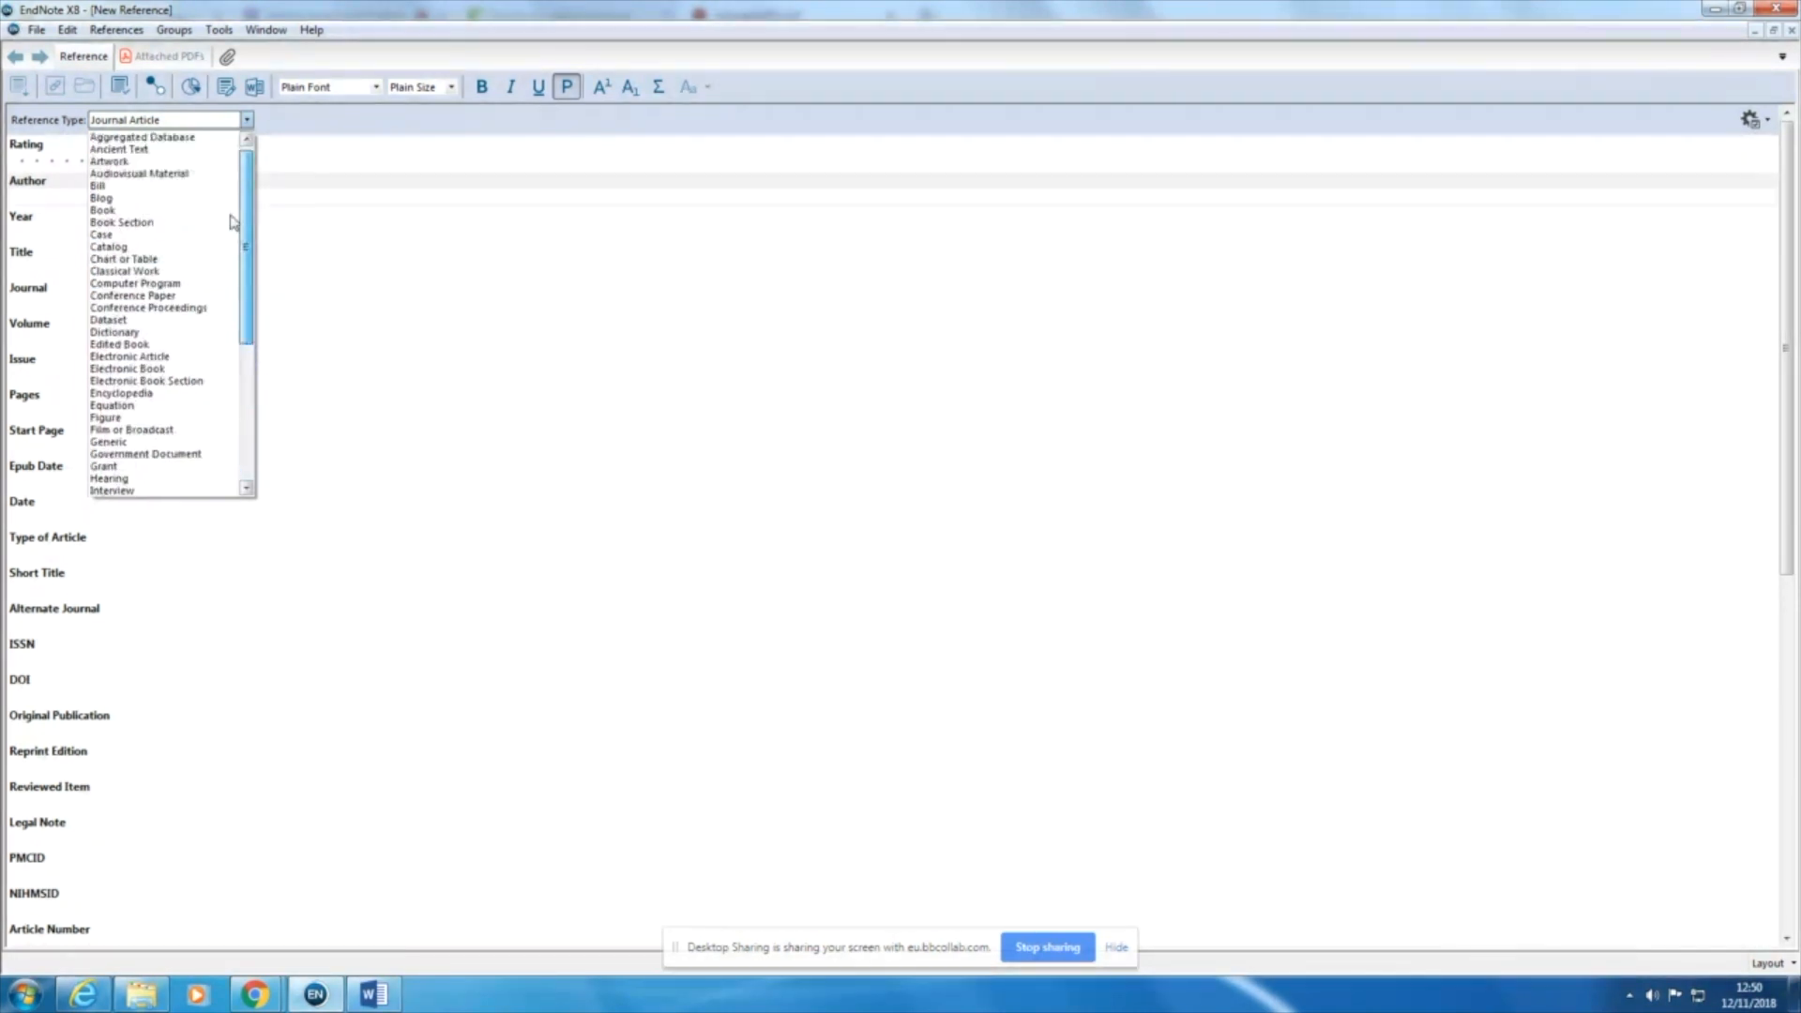
{"action": "left_click", "coordinate": [117, 211]}
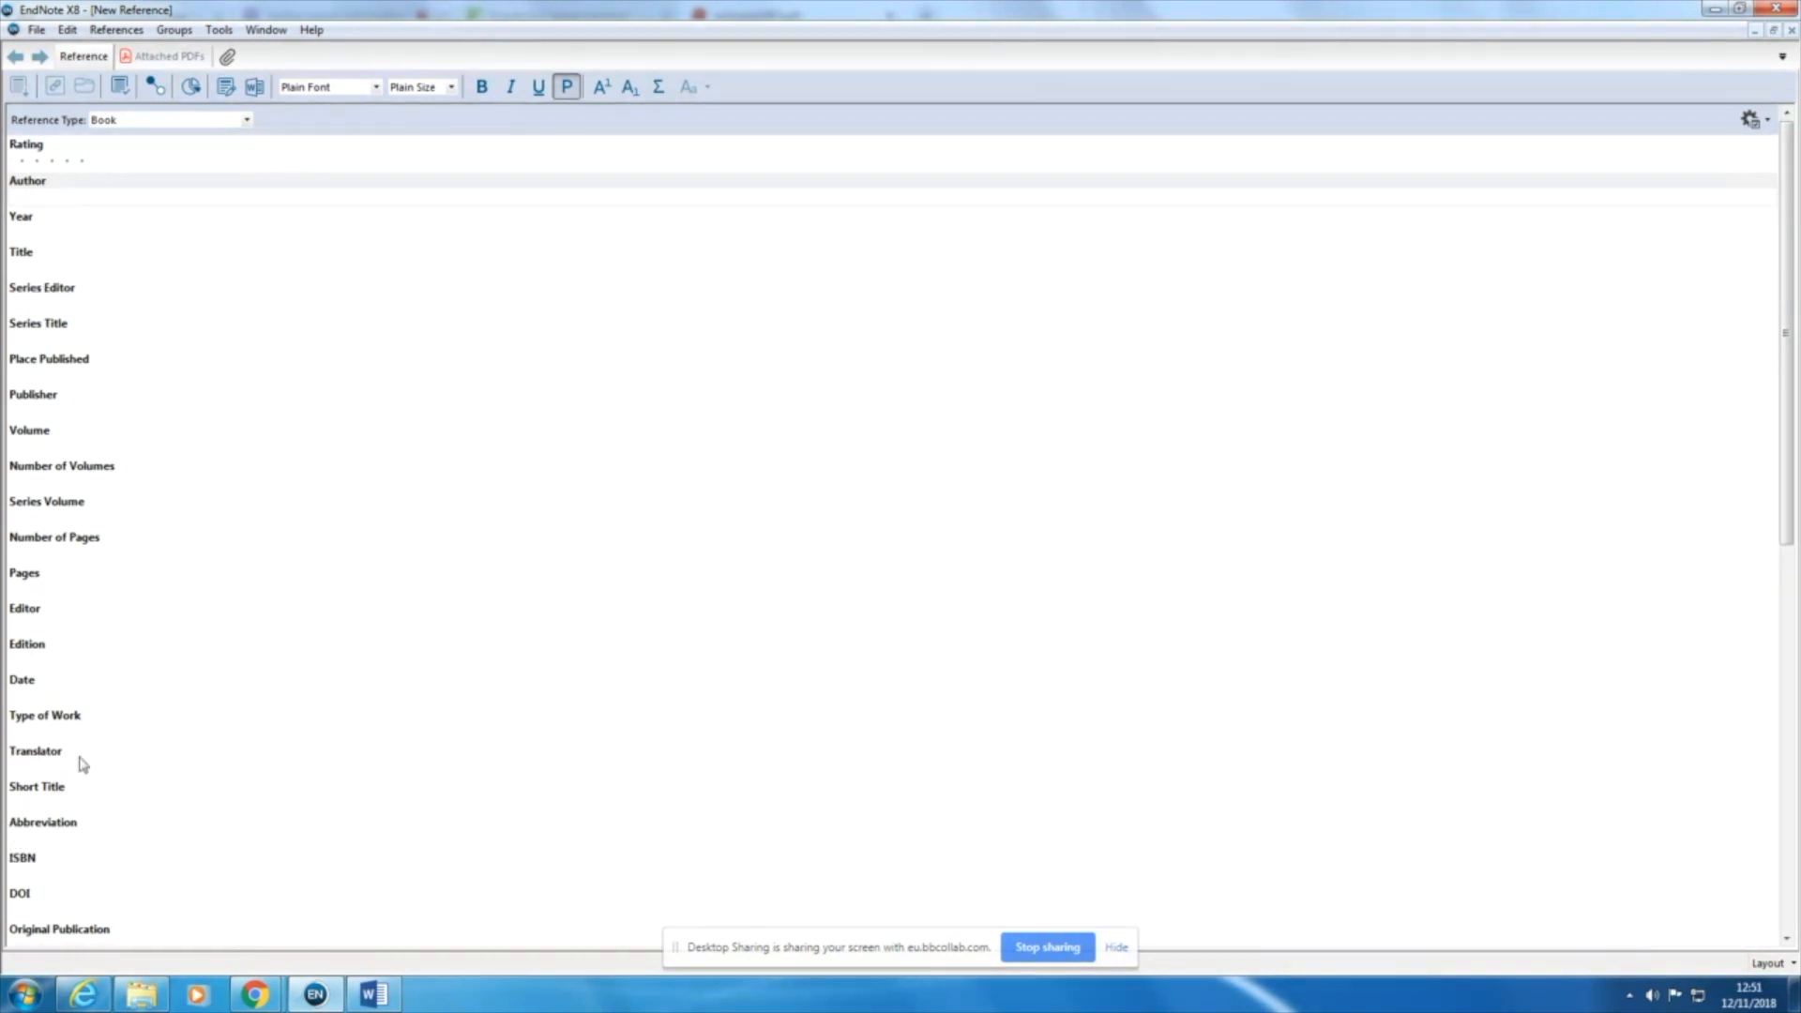
Step: Enter the author's name, the year 2016 and the title "Global warming and universities" for the new book
{"action": "left_click", "coordinate": [56, 197]}
{"action": "type", "text": "Smith, J."}
{"action": "left_click", "coordinate": [31, 236]}
{"action": "type", "text": "2016"}
{"action": "left_click", "coordinate": [52, 270]}
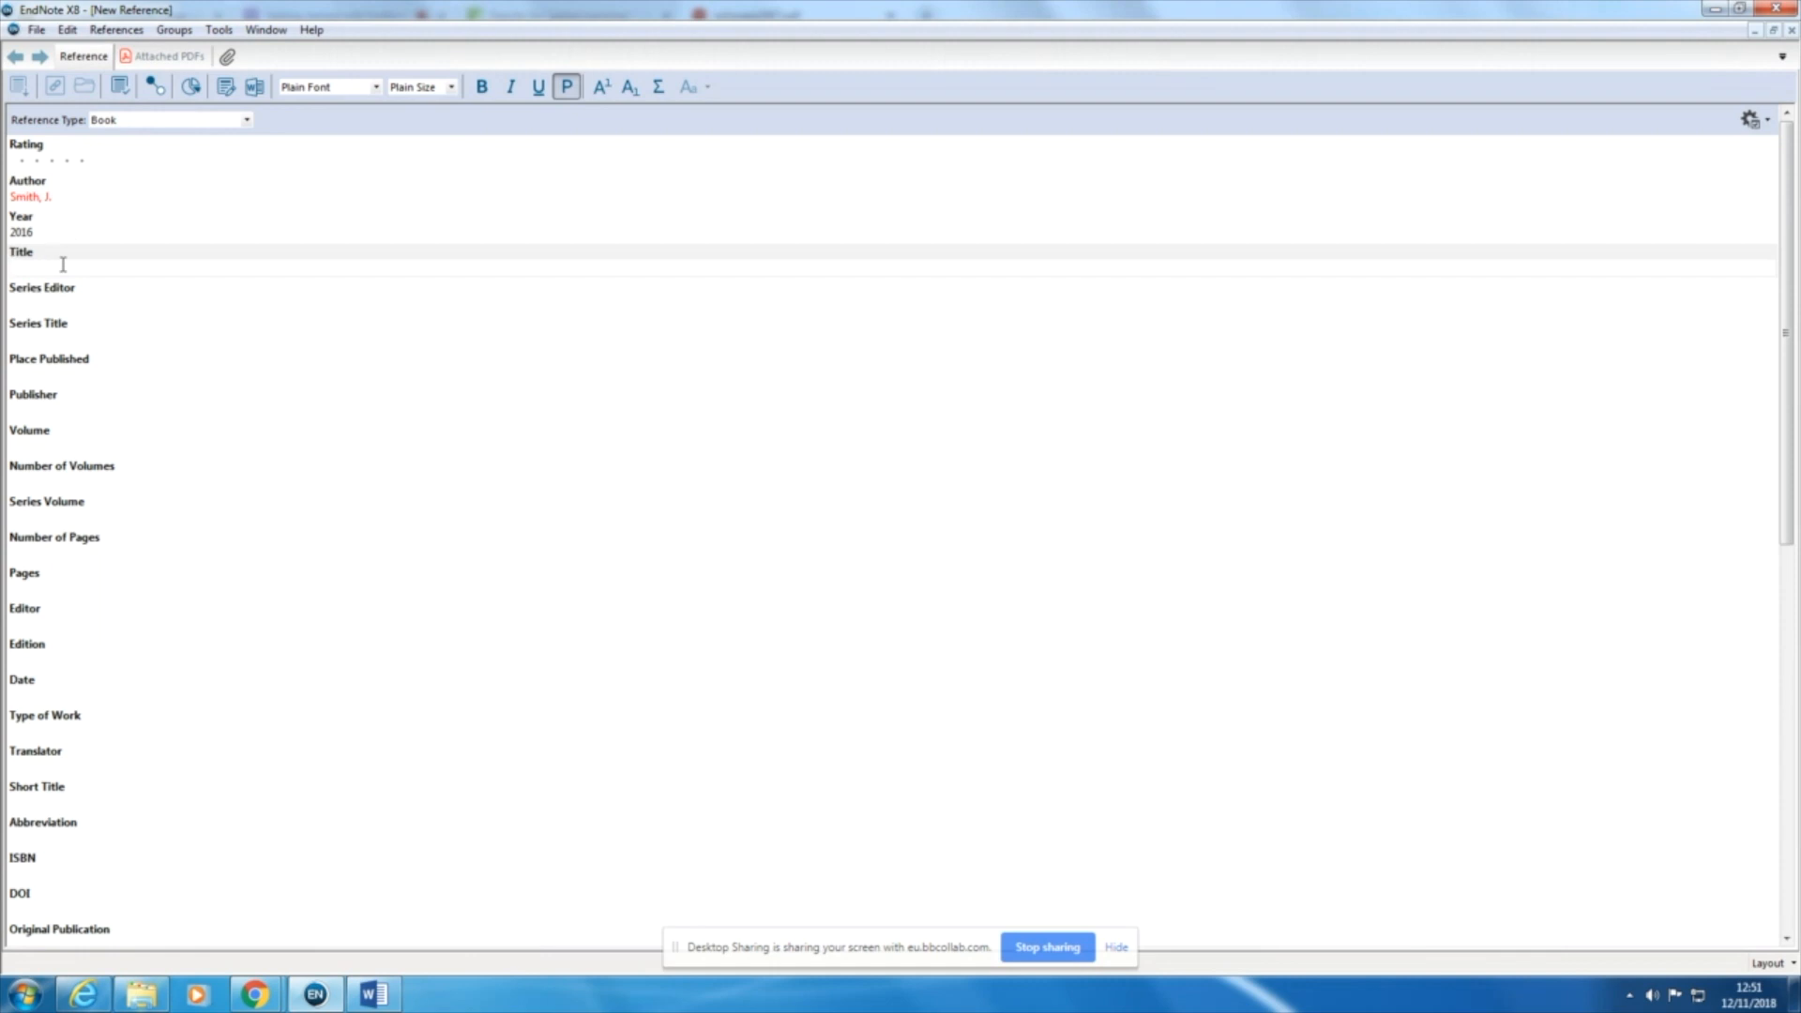
{"action": "type", "text": "Global warming and universities"}
Step: Set the book's place published to Leeds and publisher to "Leeds University Press", then save and close the reference
{"action": "left_click", "coordinate": [45, 375]}
{"action": "type", "text": "Leeds"}
{"action": "left_click", "coordinate": [92, 411]}
{"action": "type", "text": "L"}
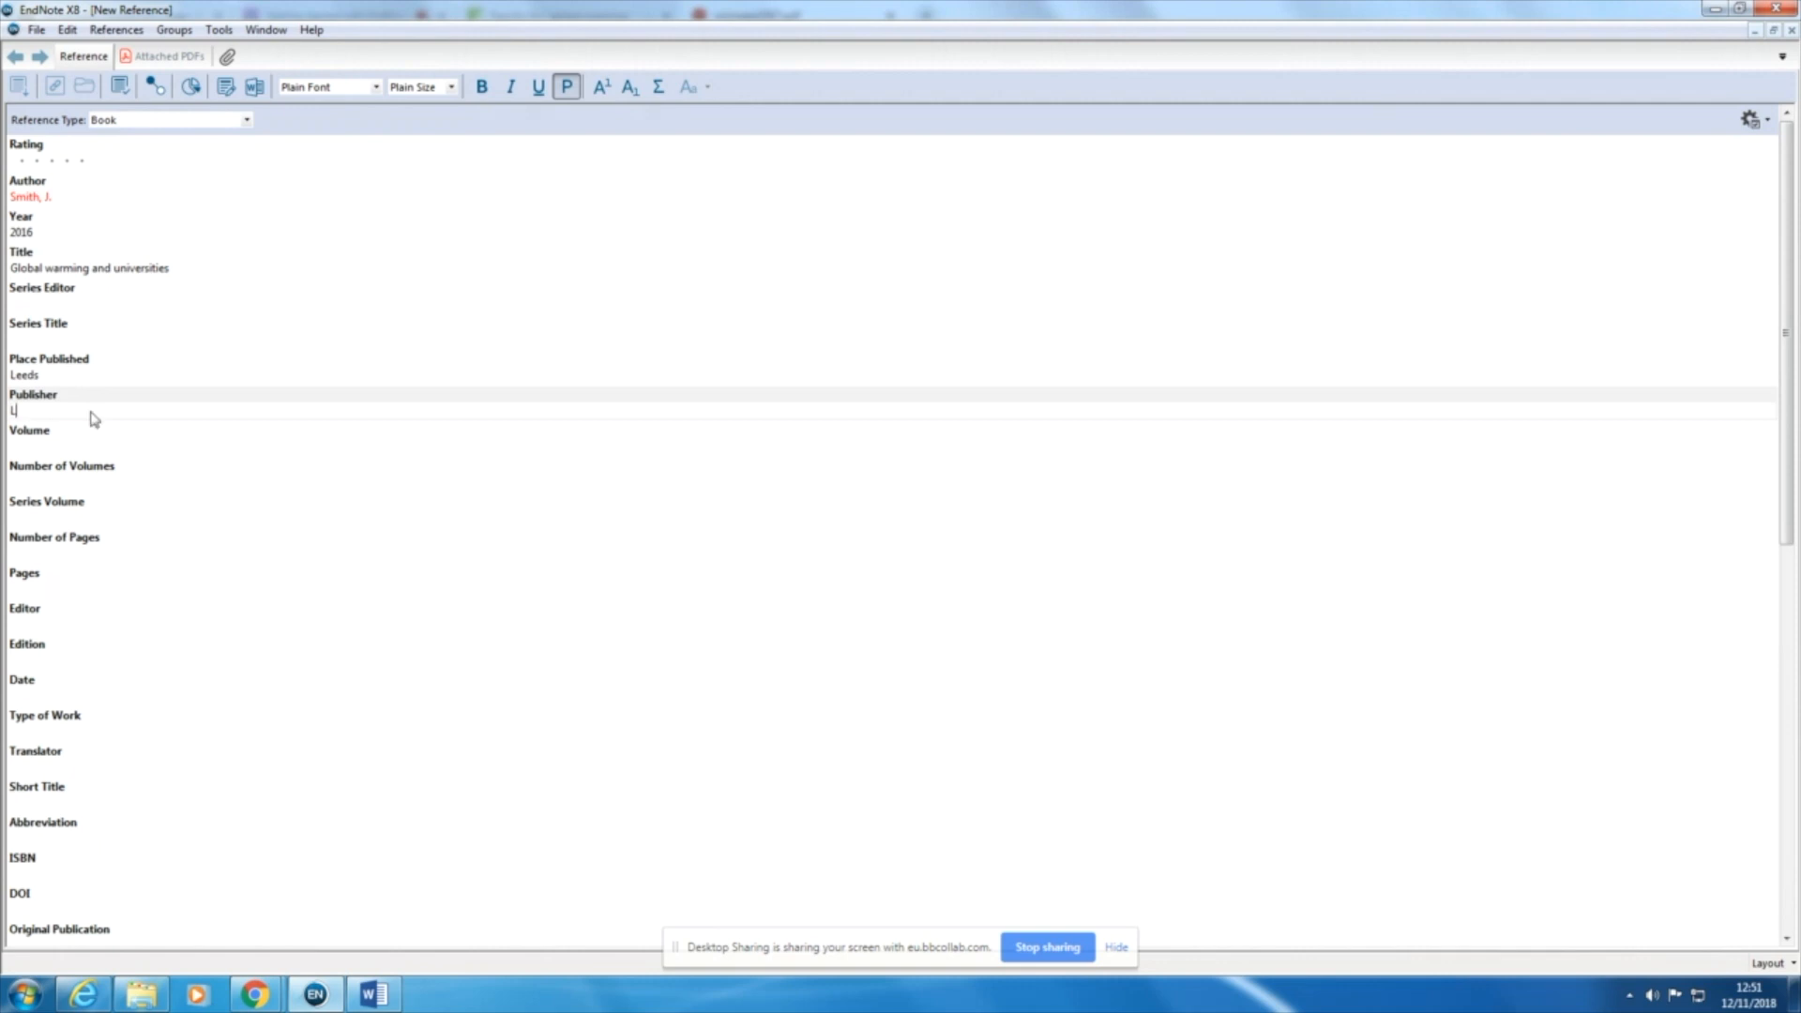
{"action": "type", "text": "eeds University Press"}
{"action": "left_click", "coordinate": [39, 29]}
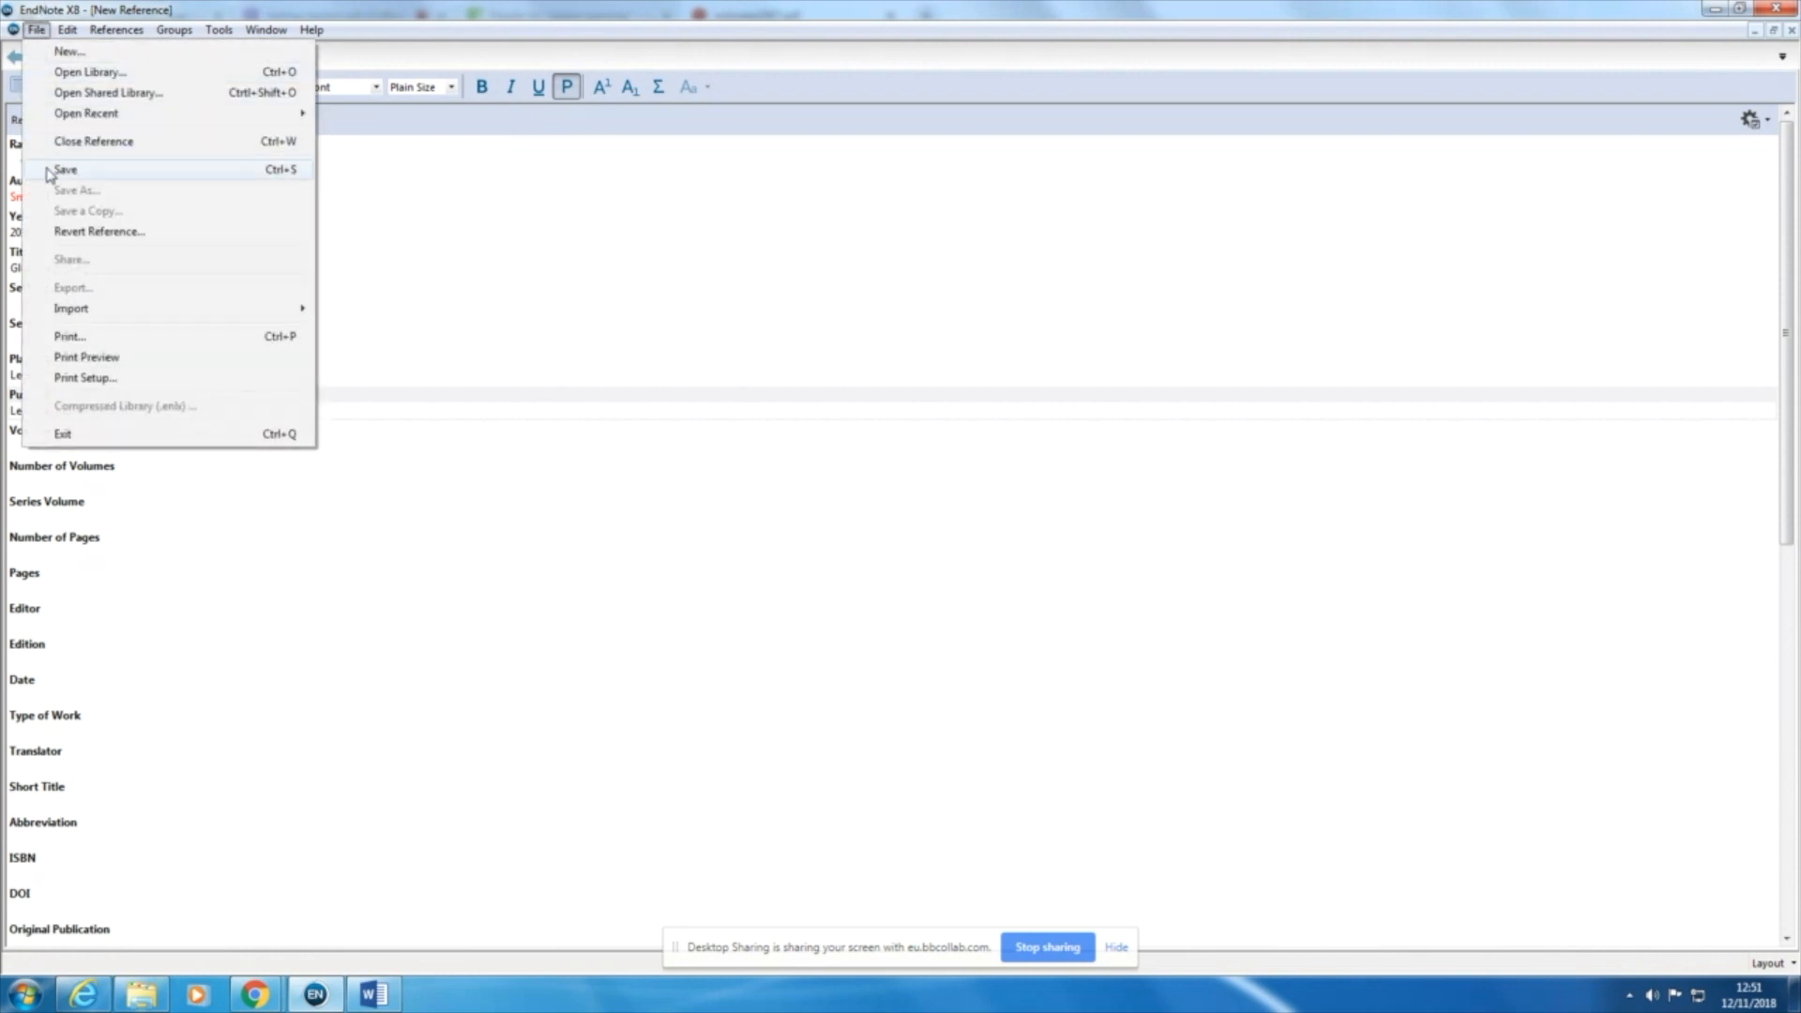
{"action": "left_click", "coordinate": [49, 170]}
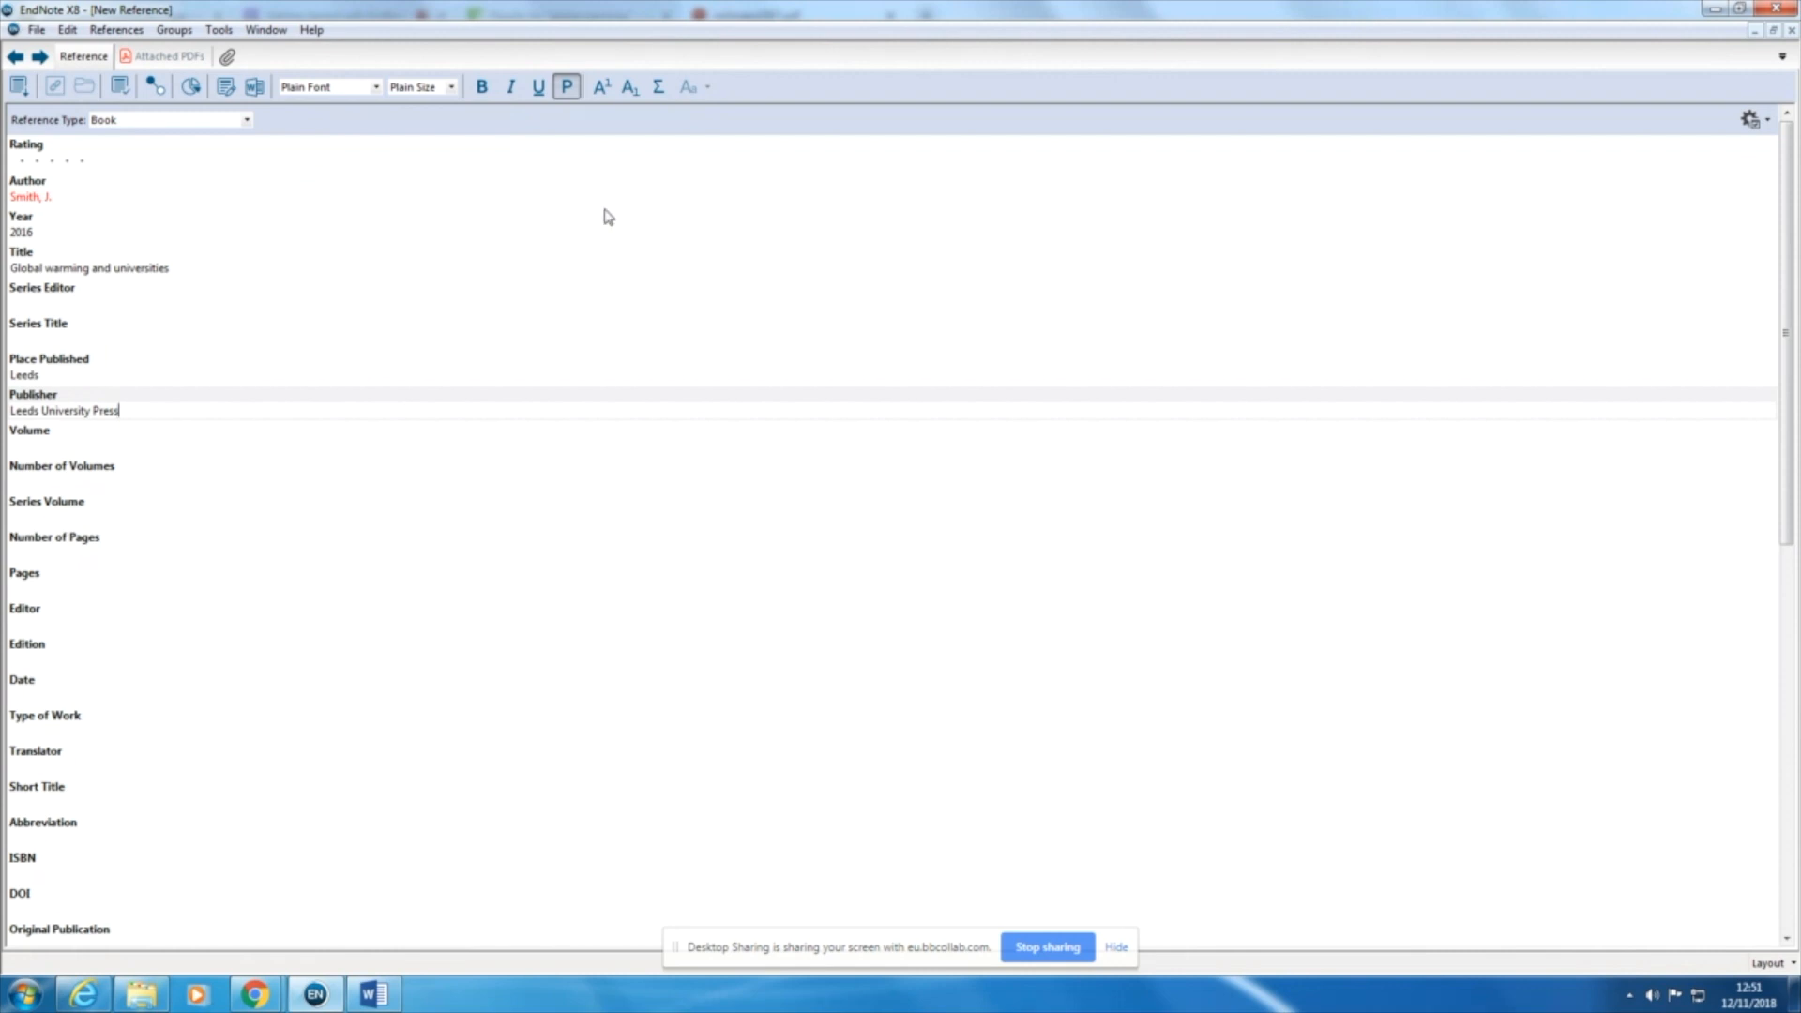
{"action": "left_click", "coordinate": [1793, 30]}
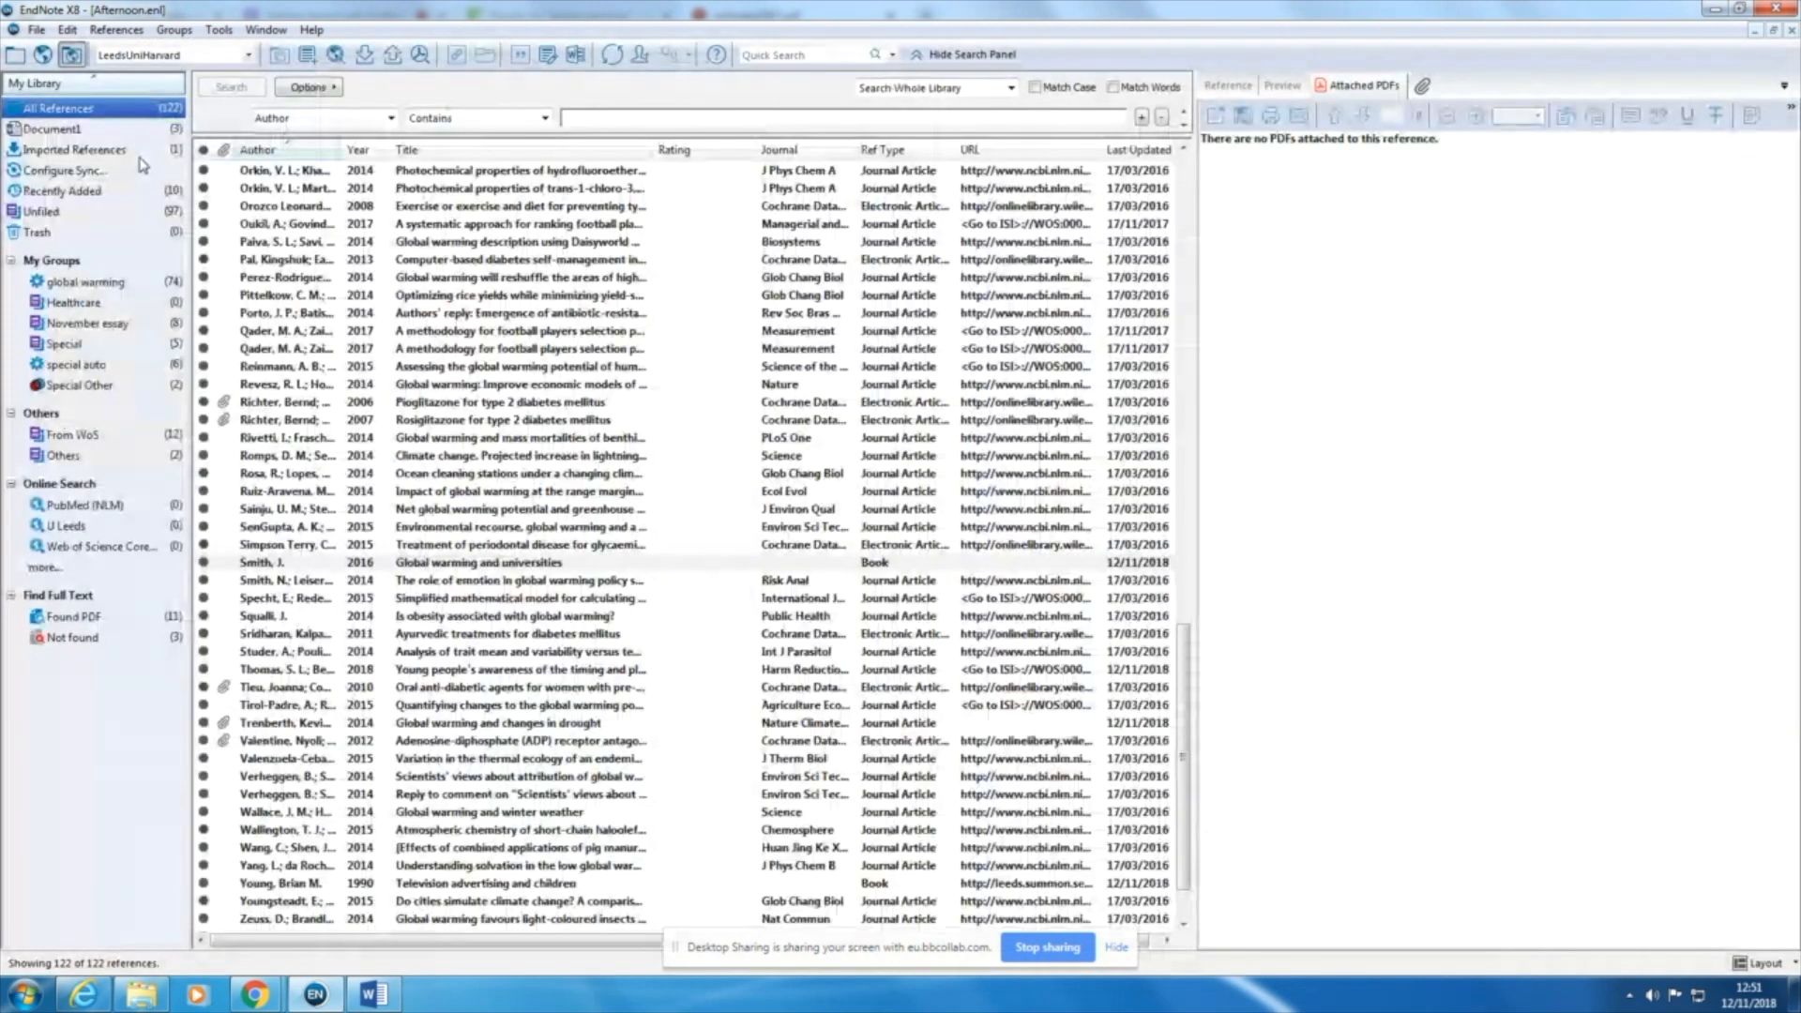
Step: Locate the book "Global warming and universities" in the global warming group, show its reference details and rate it one star
{"action": "left_click", "coordinate": [241, 565]}
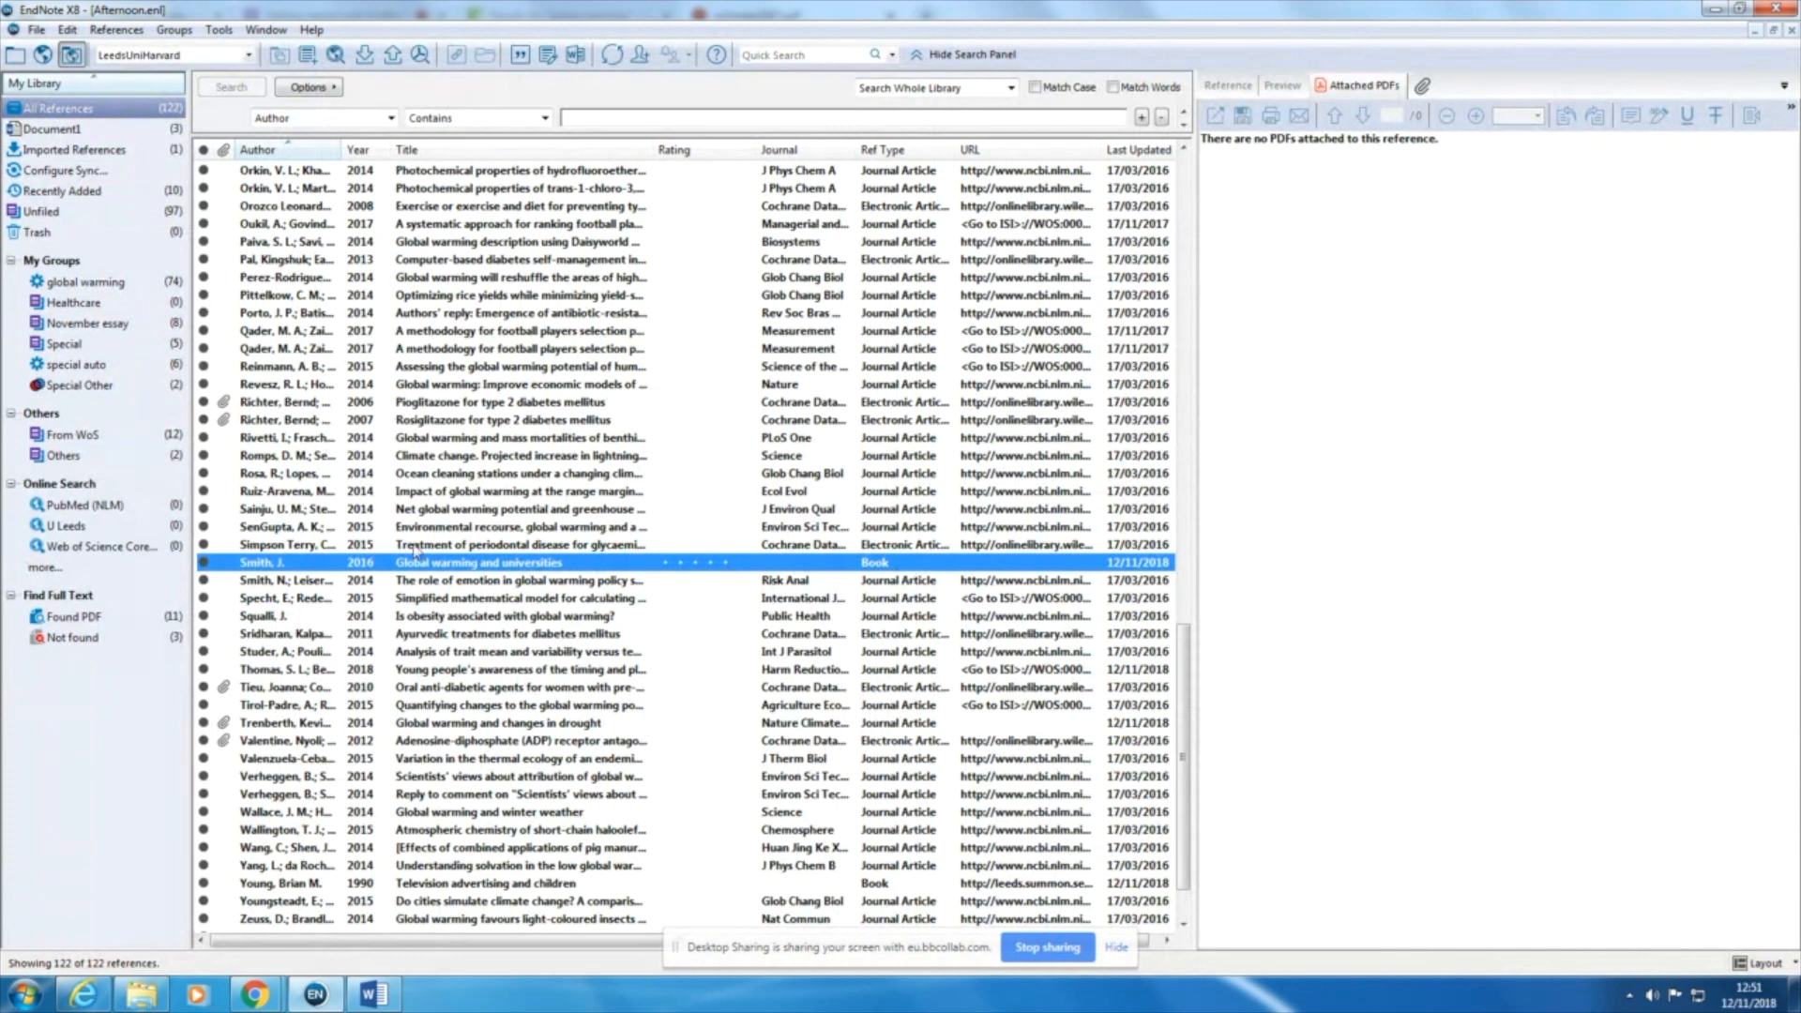
{"action": "left_click", "coordinate": [74, 283]}
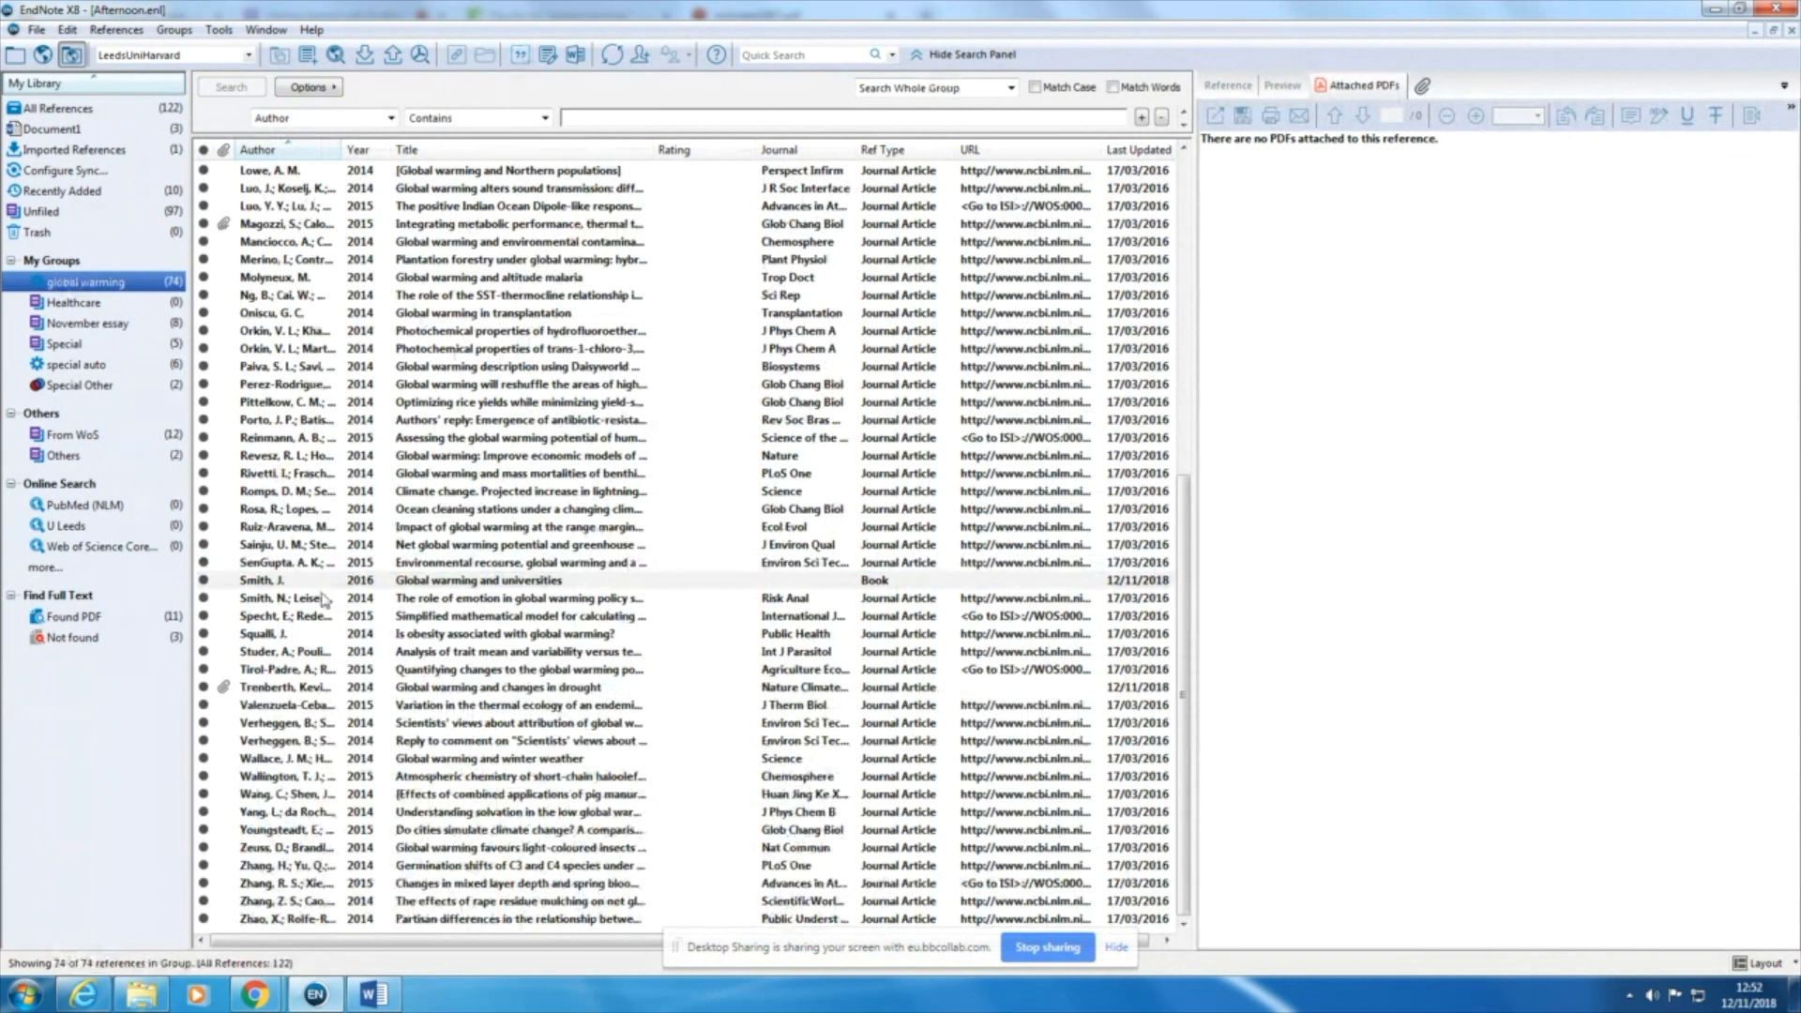
{"action": "left_click", "coordinate": [321, 580]}
{"action": "left_click", "coordinate": [438, 583]}
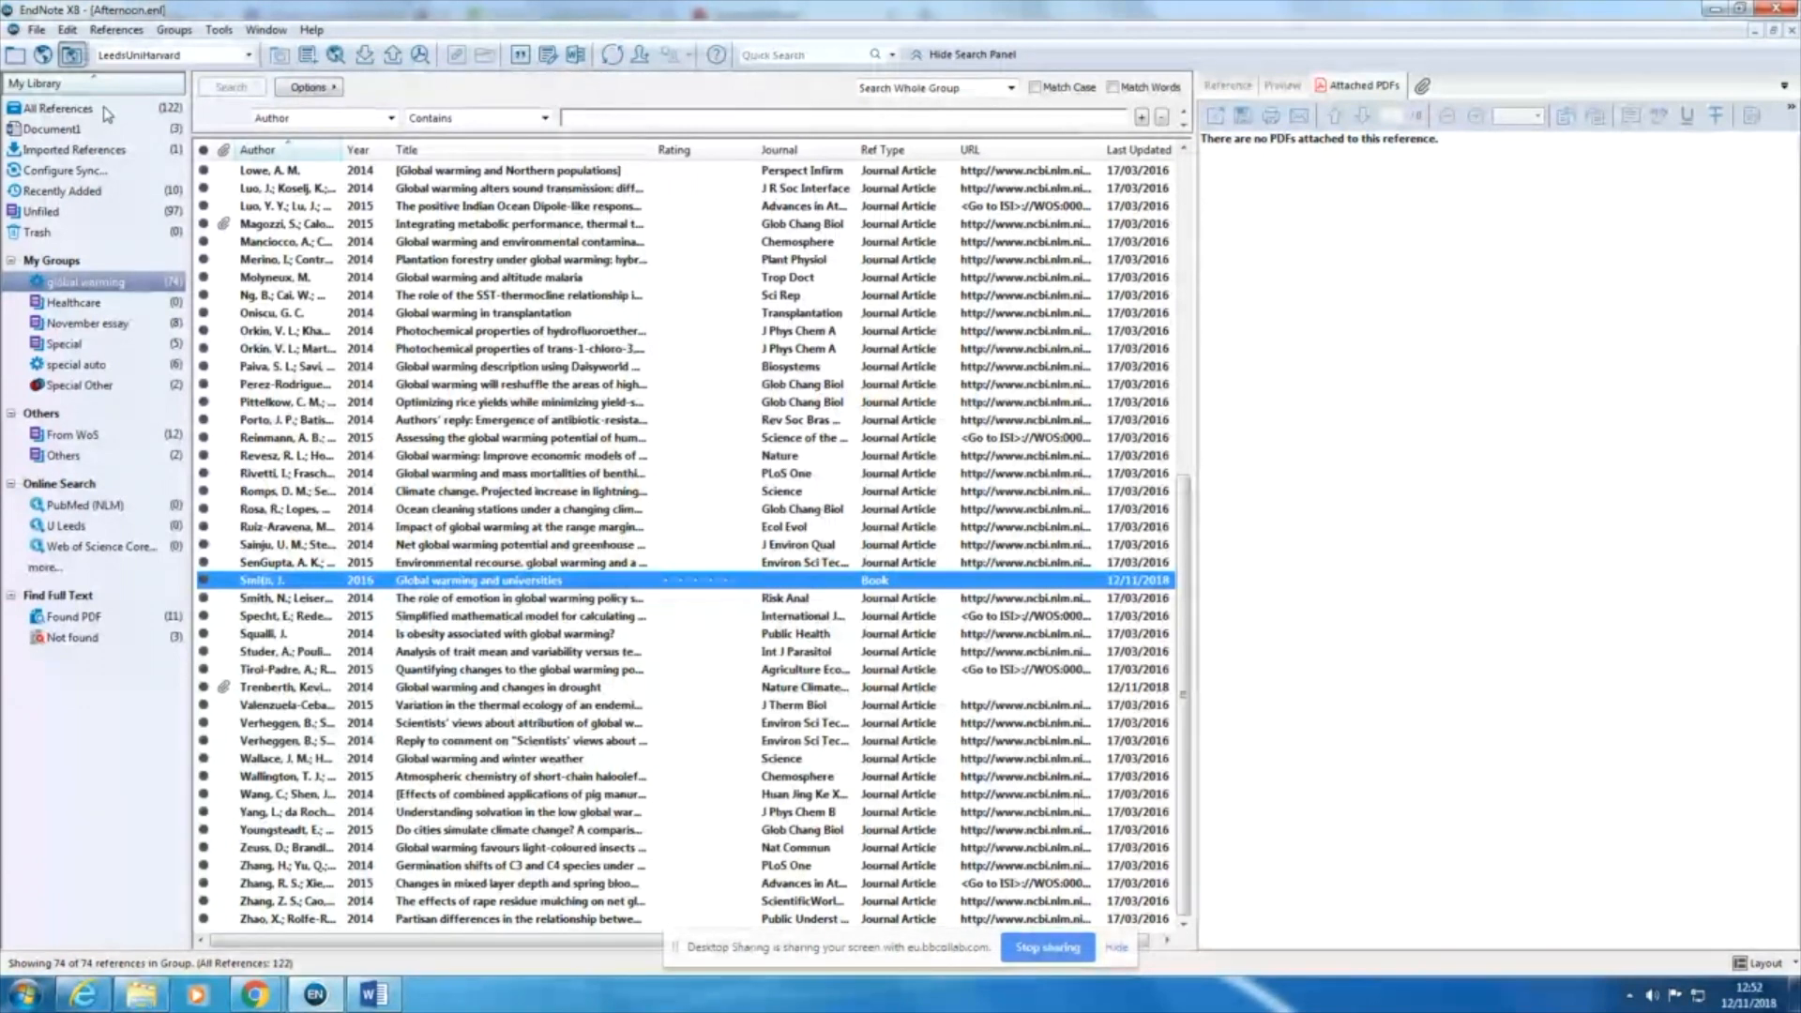
{"action": "left_click", "coordinate": [1229, 89]}
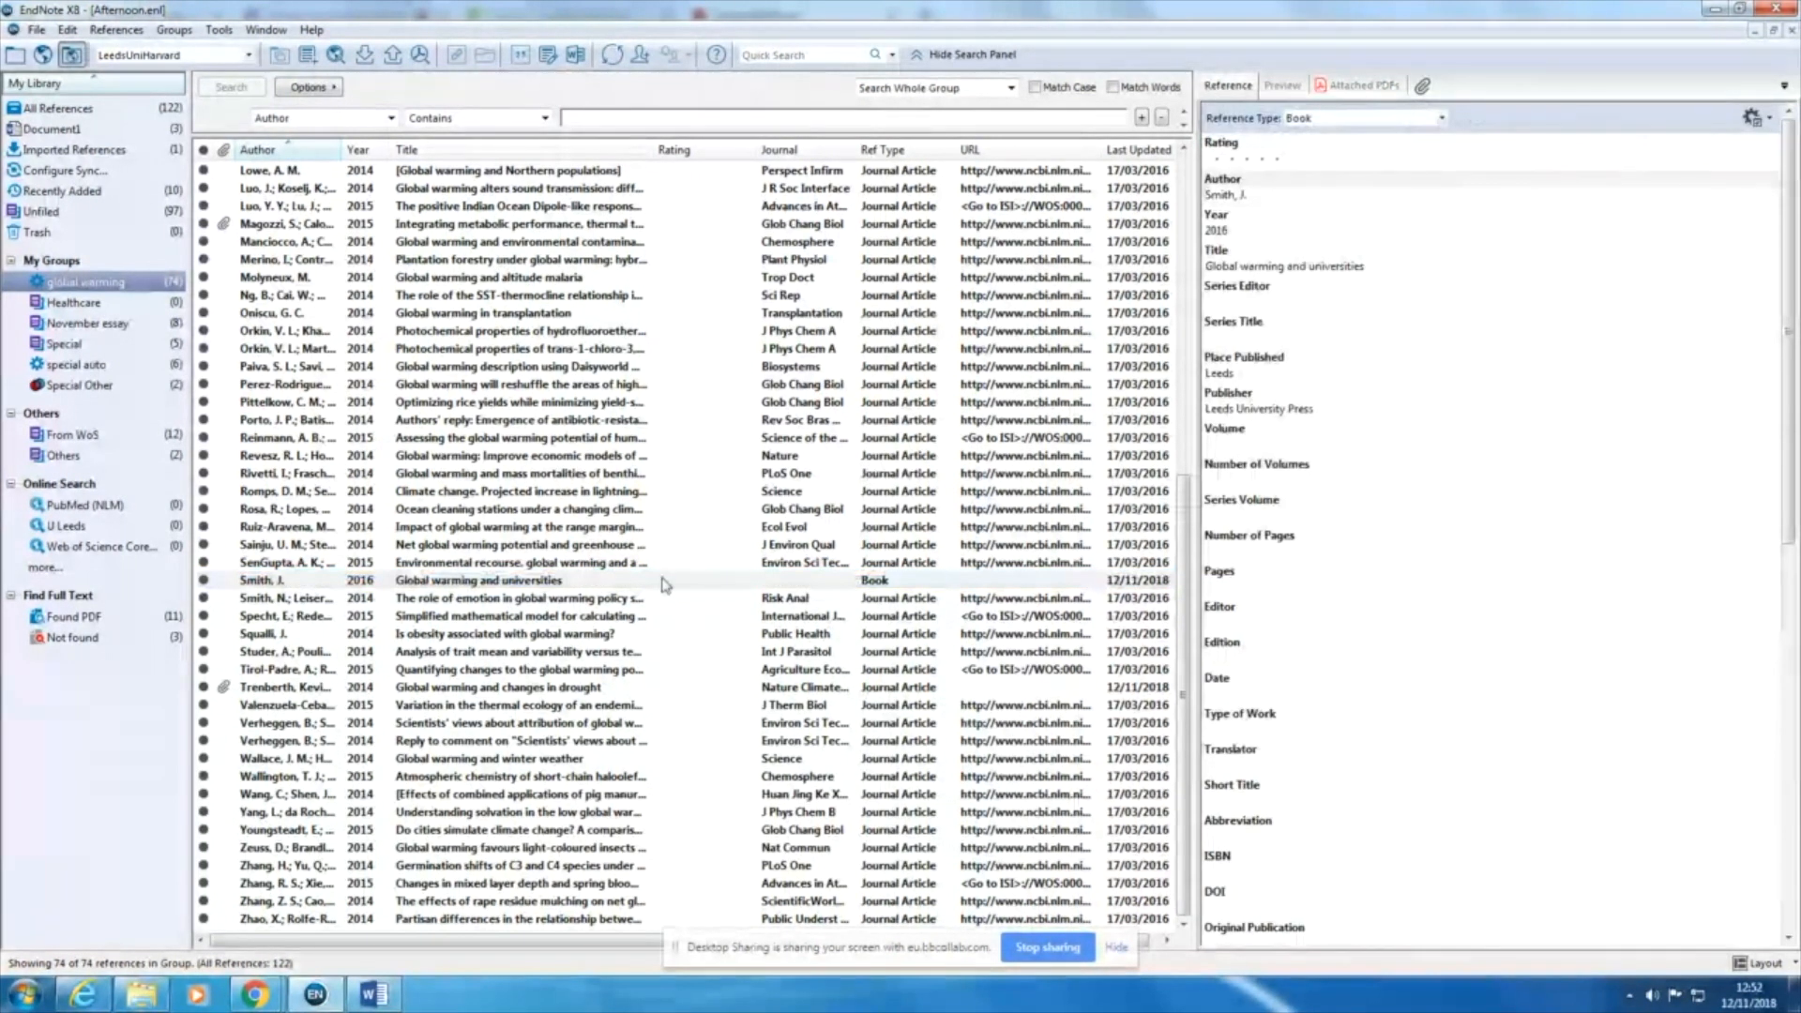
{"action": "left_click", "coordinate": [664, 584]}
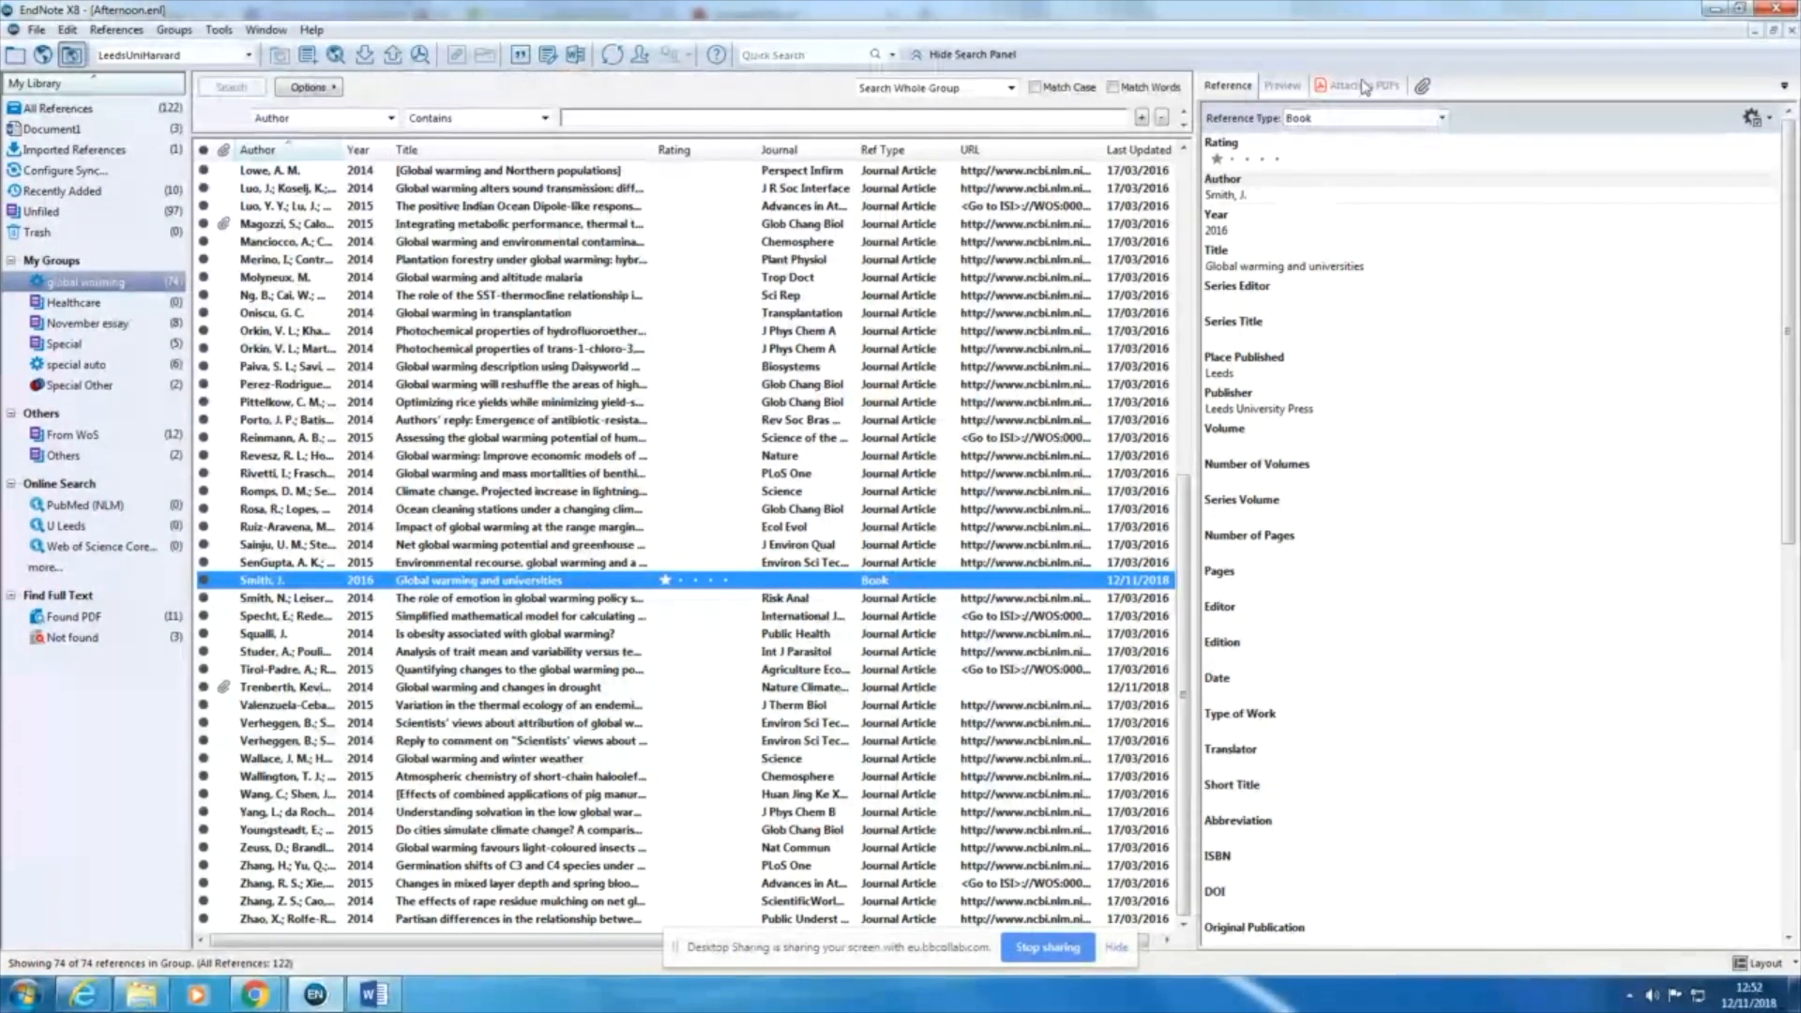
Step: Change the reference type of "Global warming and universities" to Electronic Book and set its date accessed to 12 November 2018
{"action": "left_click", "coordinate": [1363, 120]}
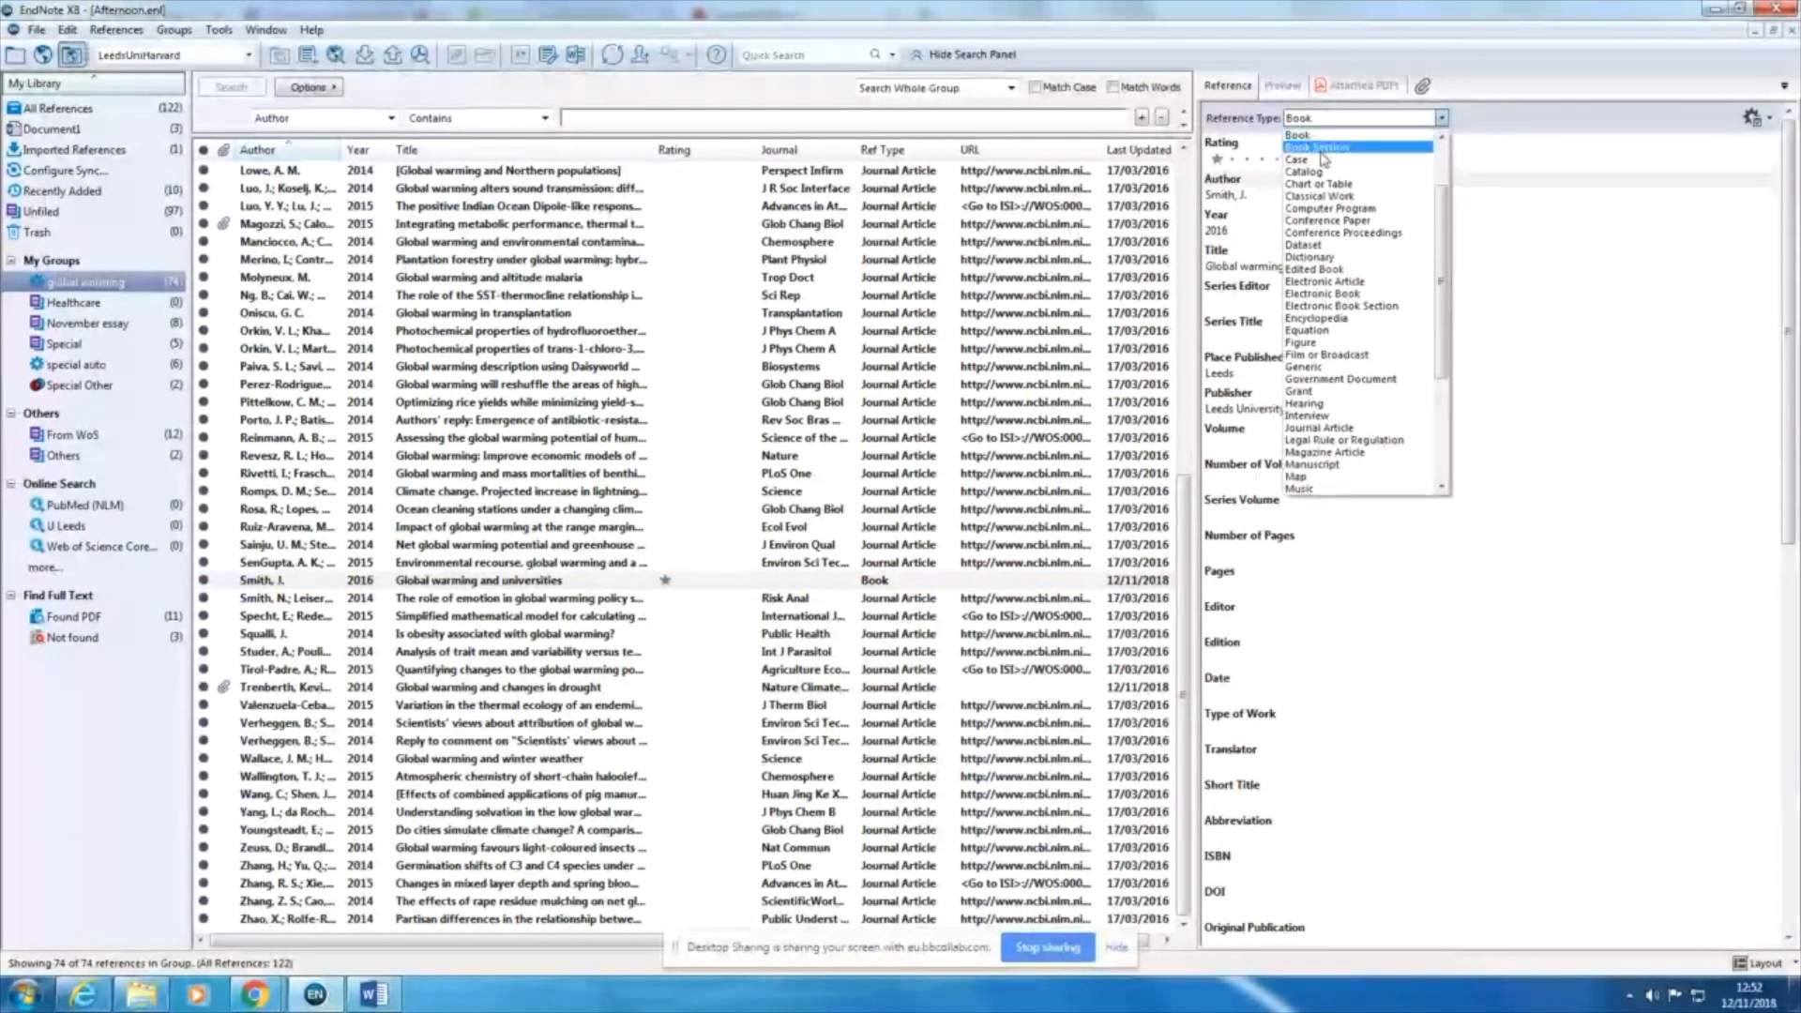
{"action": "left_click", "coordinate": [1351, 293]}
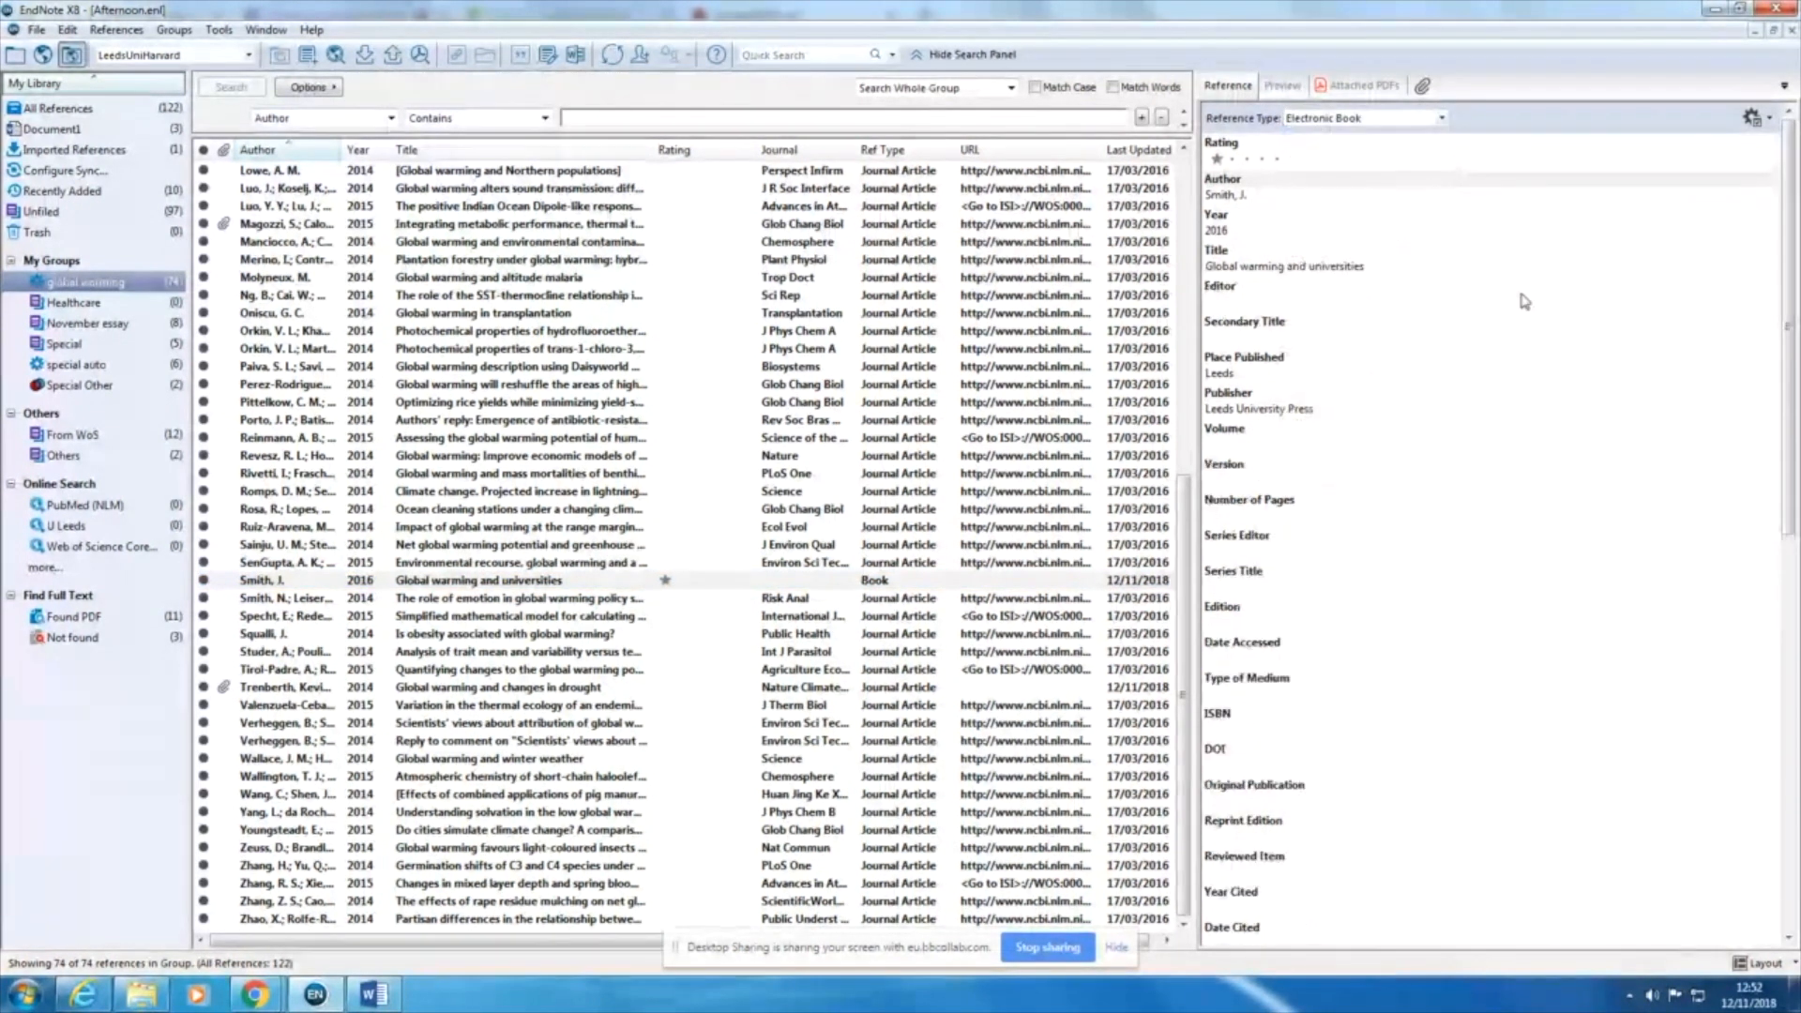
{"action": "left_click_drag", "start_coordinate": [1790, 248], "coordinate": [1790, 376]}
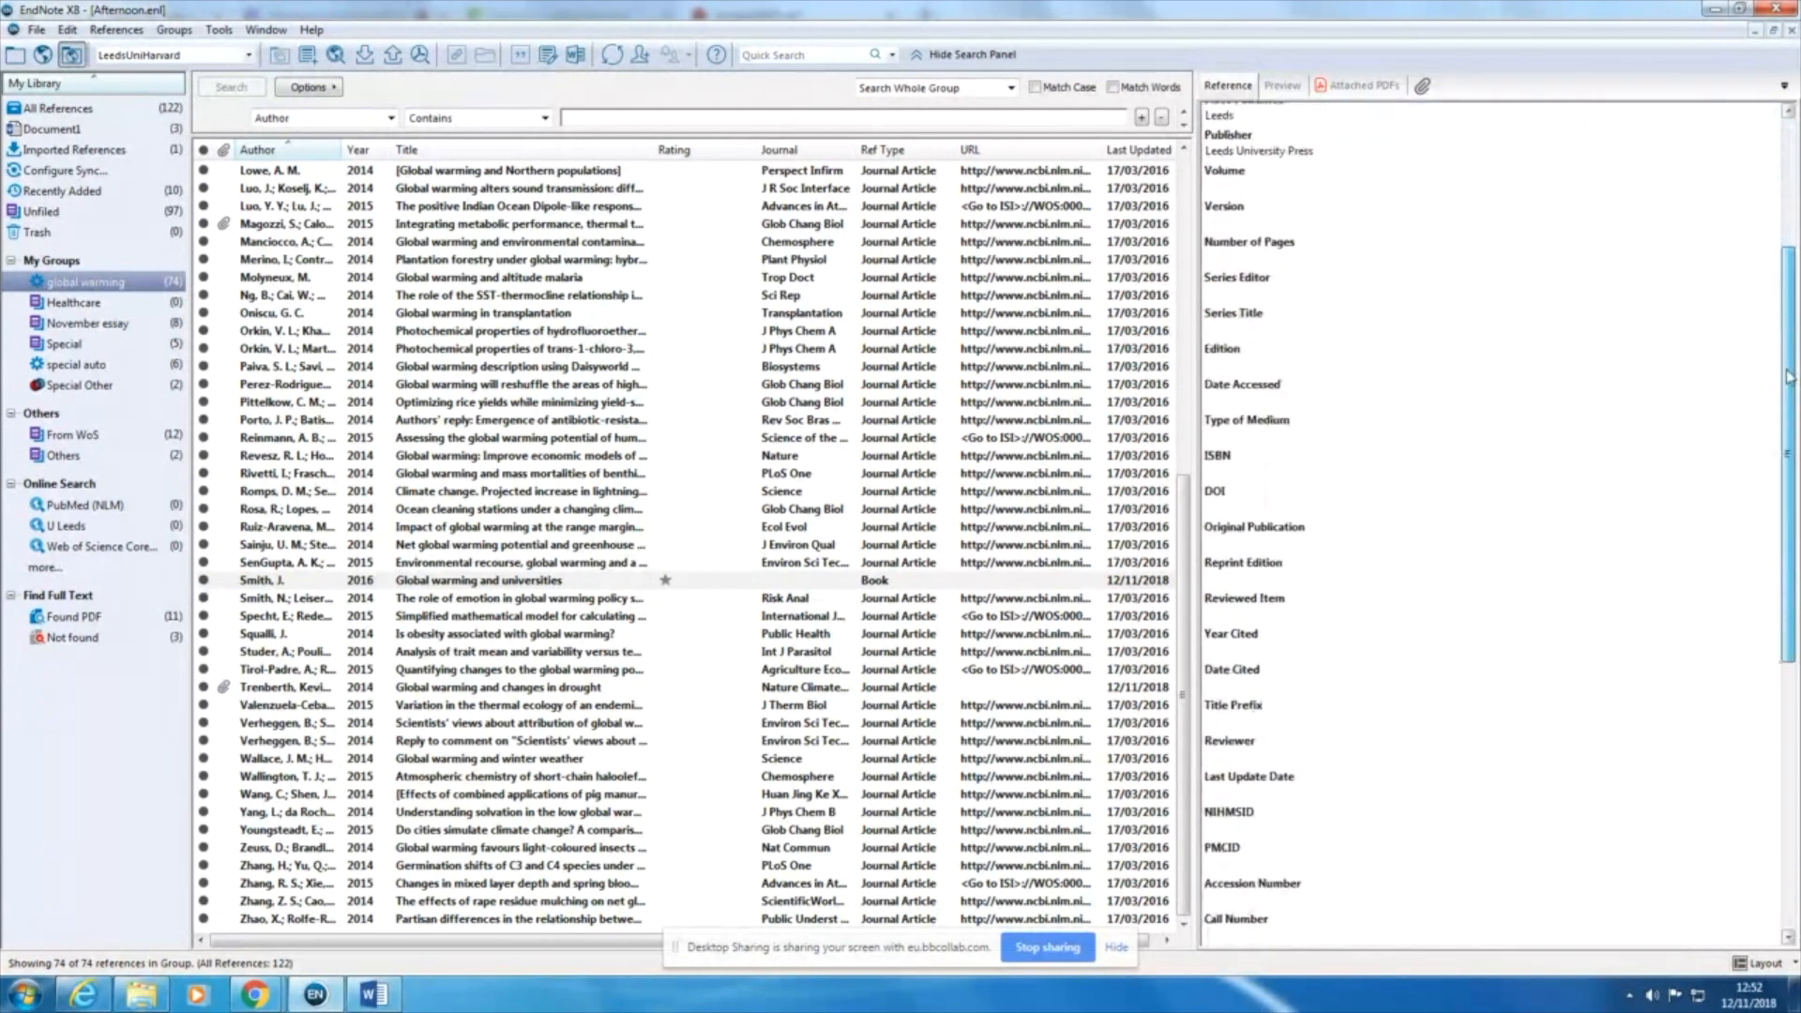
{"action": "left_click", "coordinate": [1286, 404]}
{"action": "type", "text": "12 Novemb"}
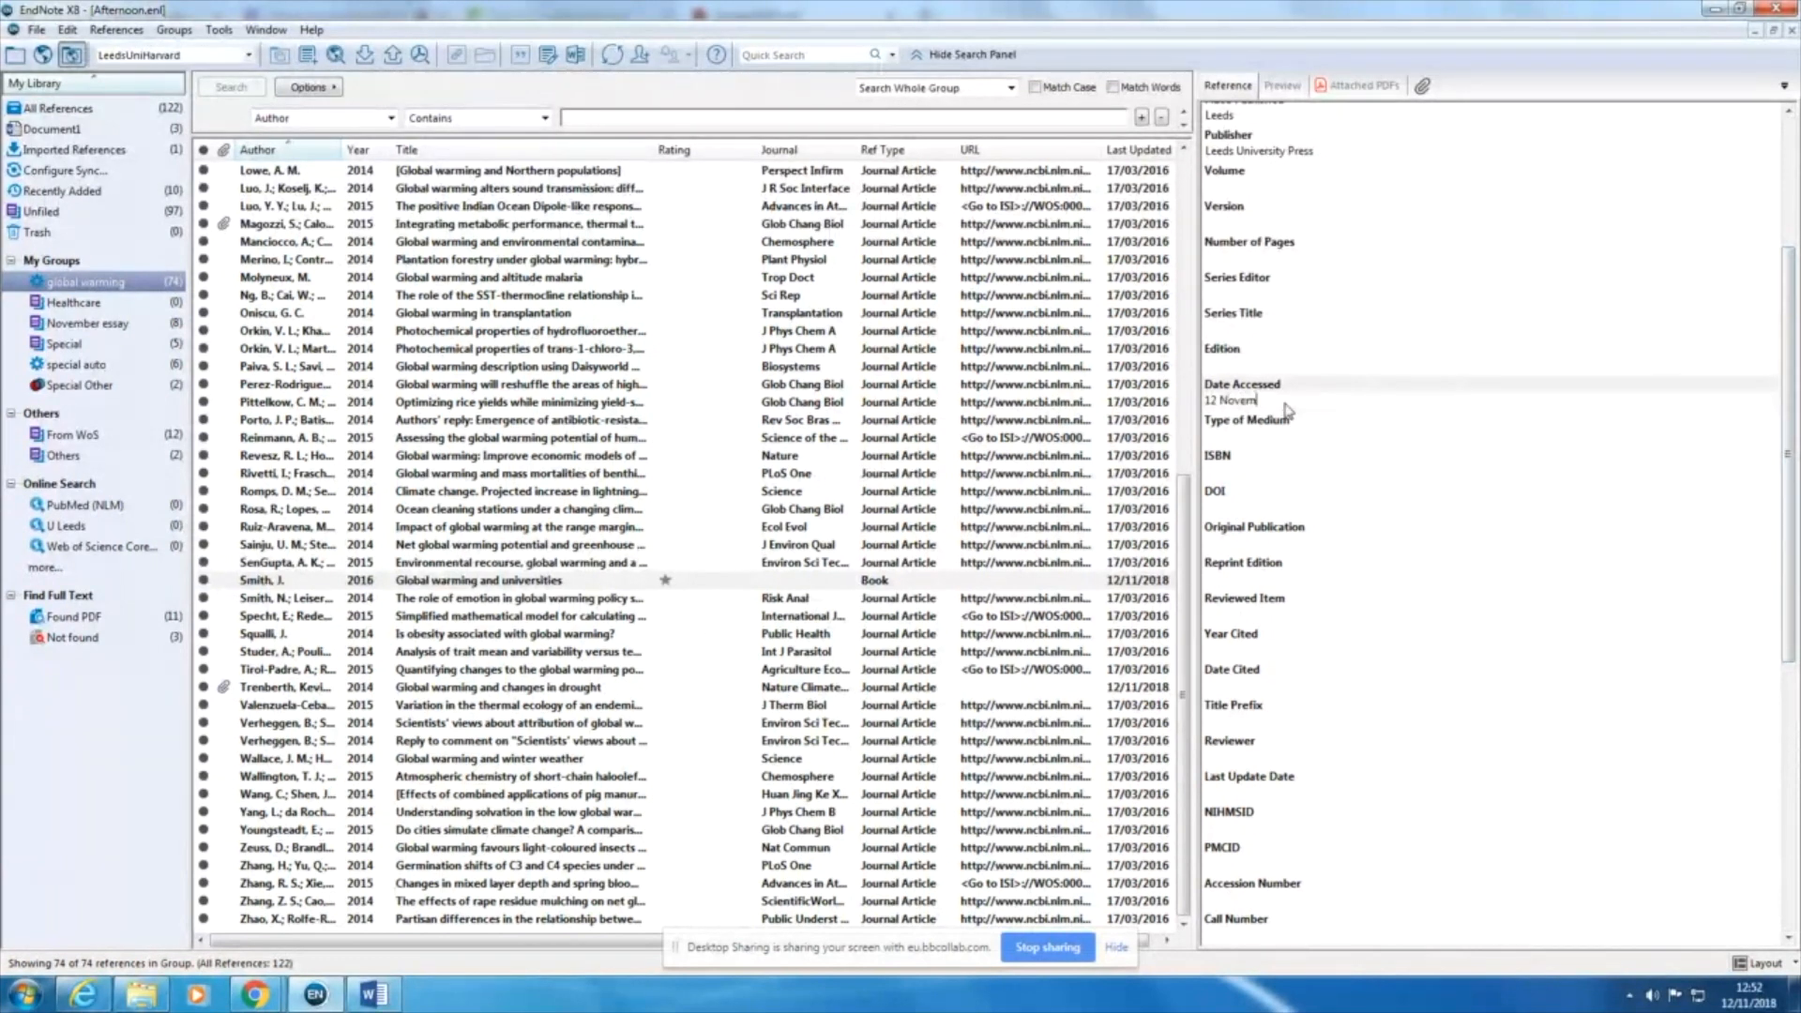
{"action": "type", "text": "er 2018"}
Step: Enter "wwww.leeds.a.cuk" as the URL of the electronic book
{"action": "scroll", "coordinate": [1580, 578], "scroll_direction": "down", "scroll_amount": 4}
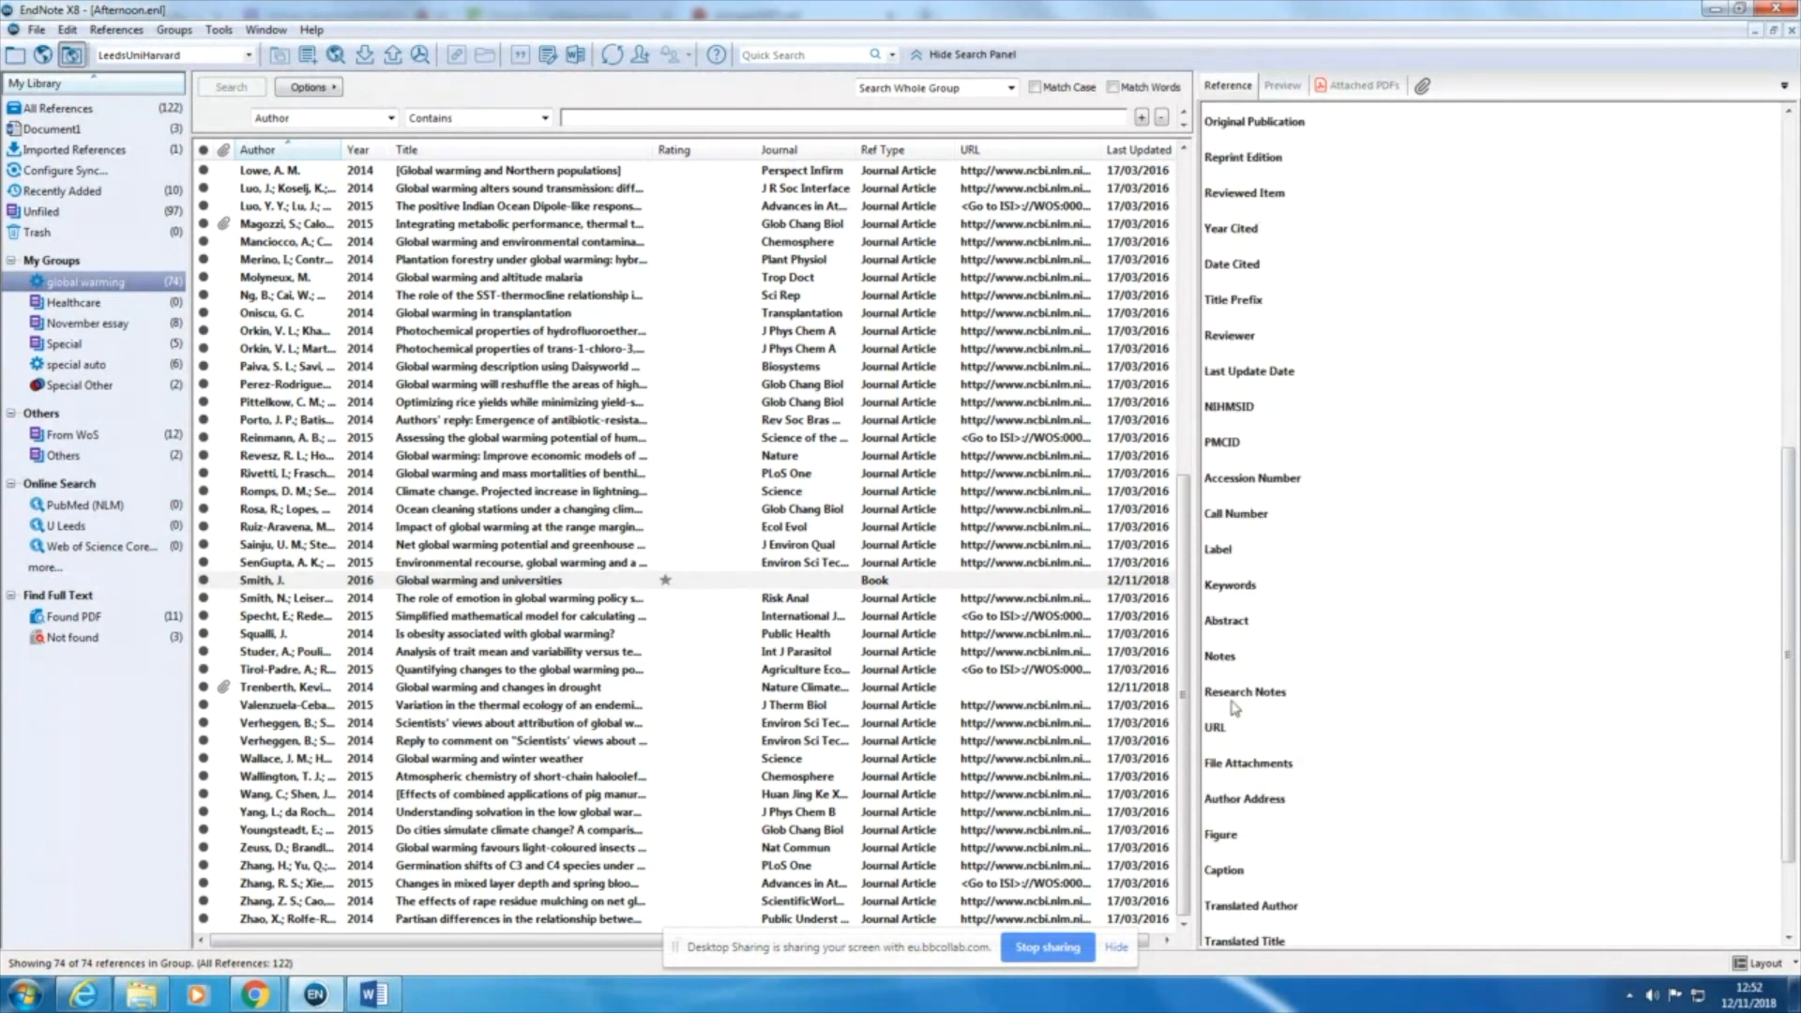
{"action": "left_click", "coordinate": [1229, 742]}
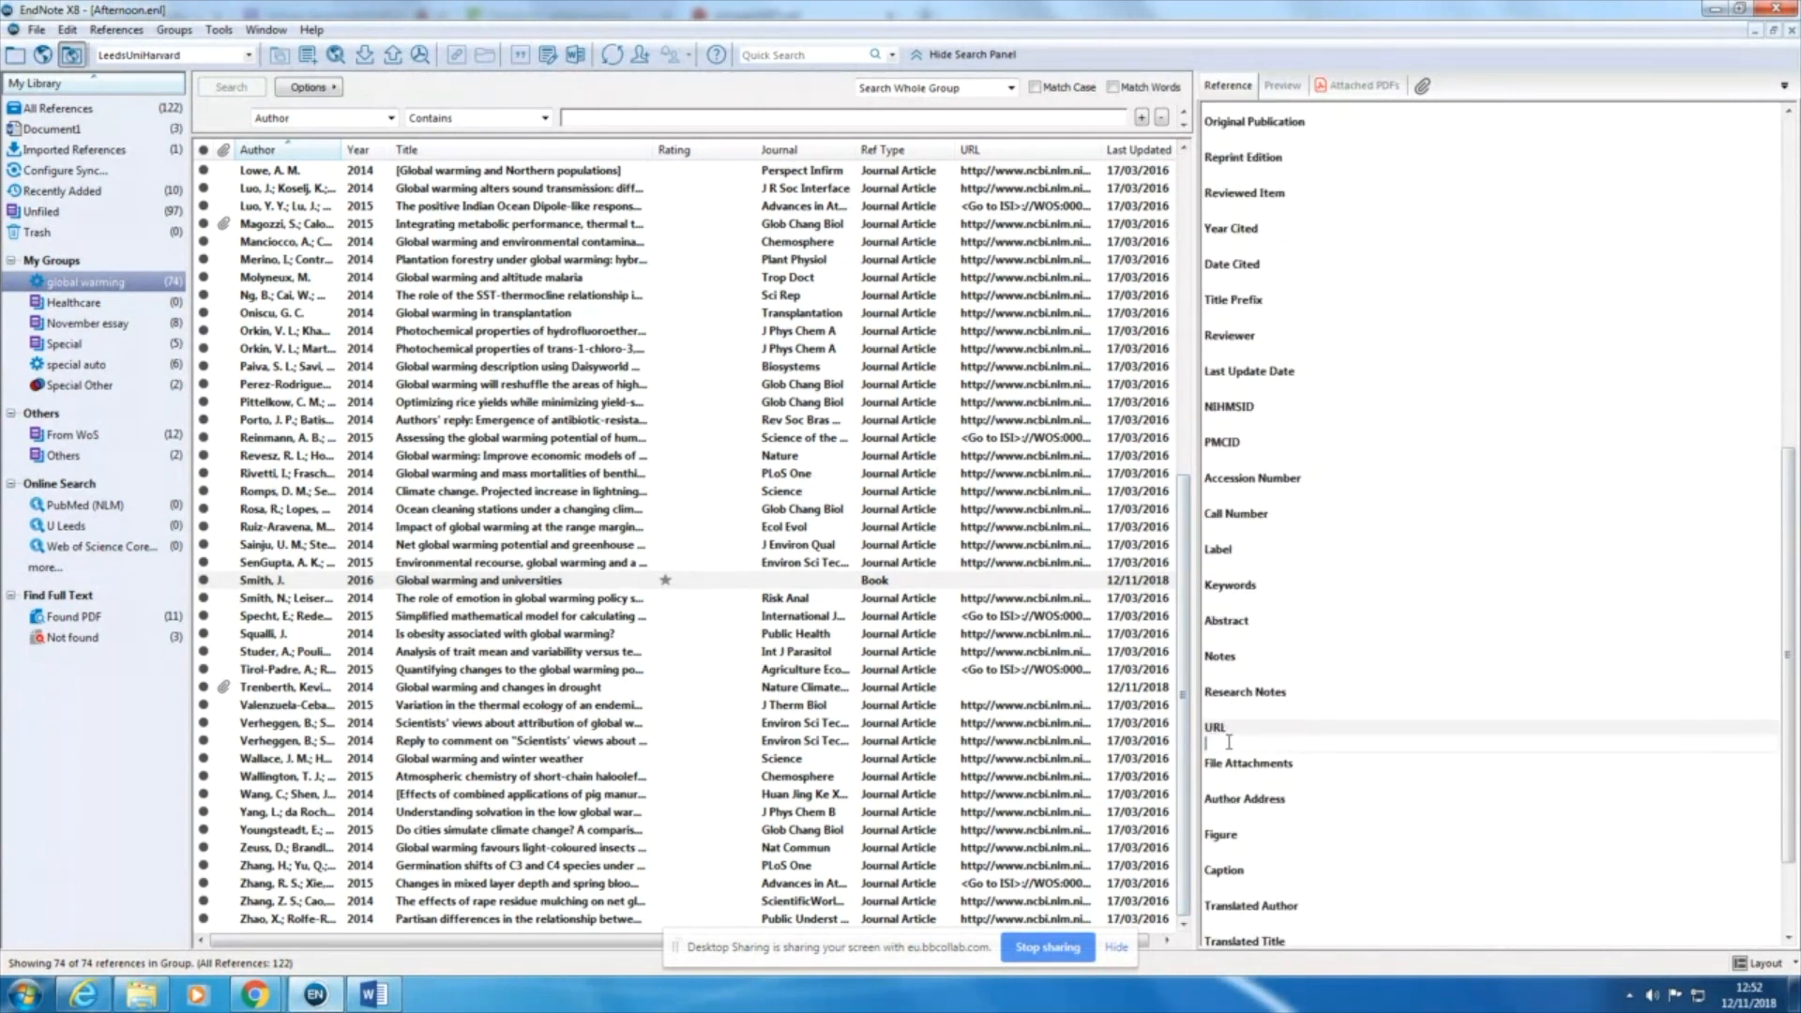
{"action": "type", "text": "www.leeds.a.cuk"}
Step: Insert the electronic book "Global warming and universities" as a citation in the Word document and enlarge the view of its bibliography
{"action": "left_click", "coordinate": [547, 583]}
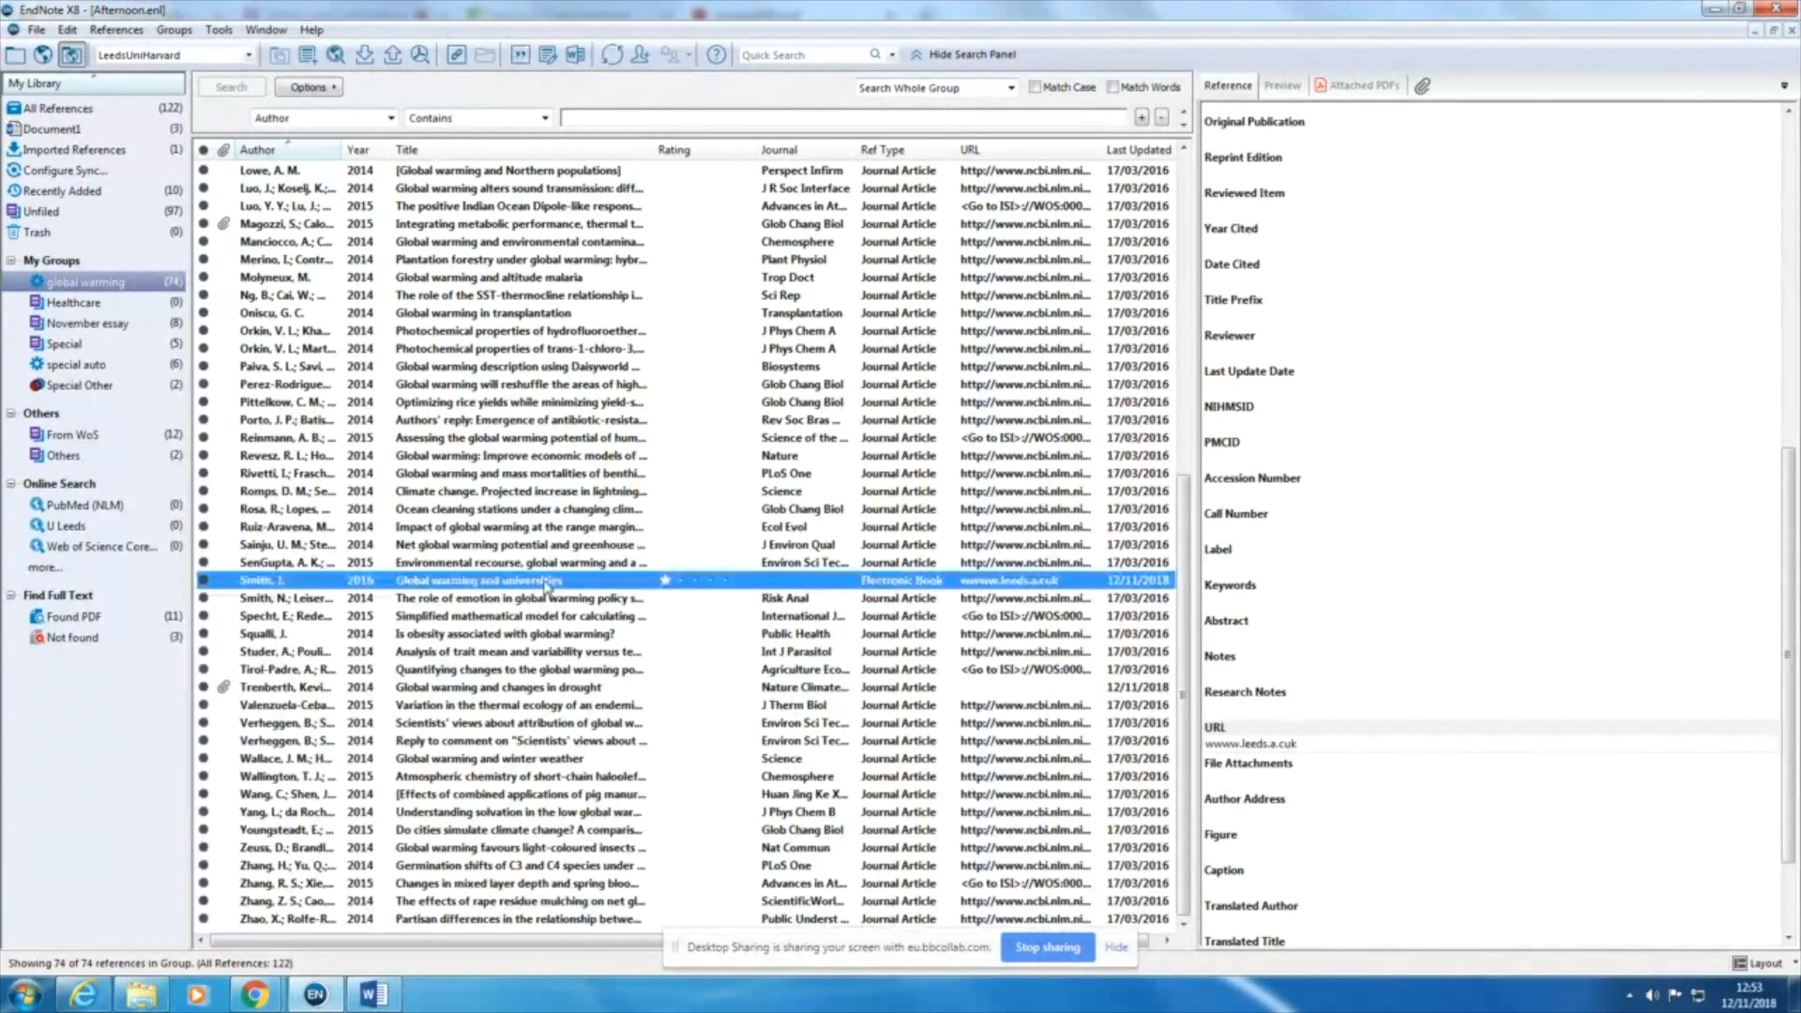
{"action": "left_click", "coordinate": [520, 54]}
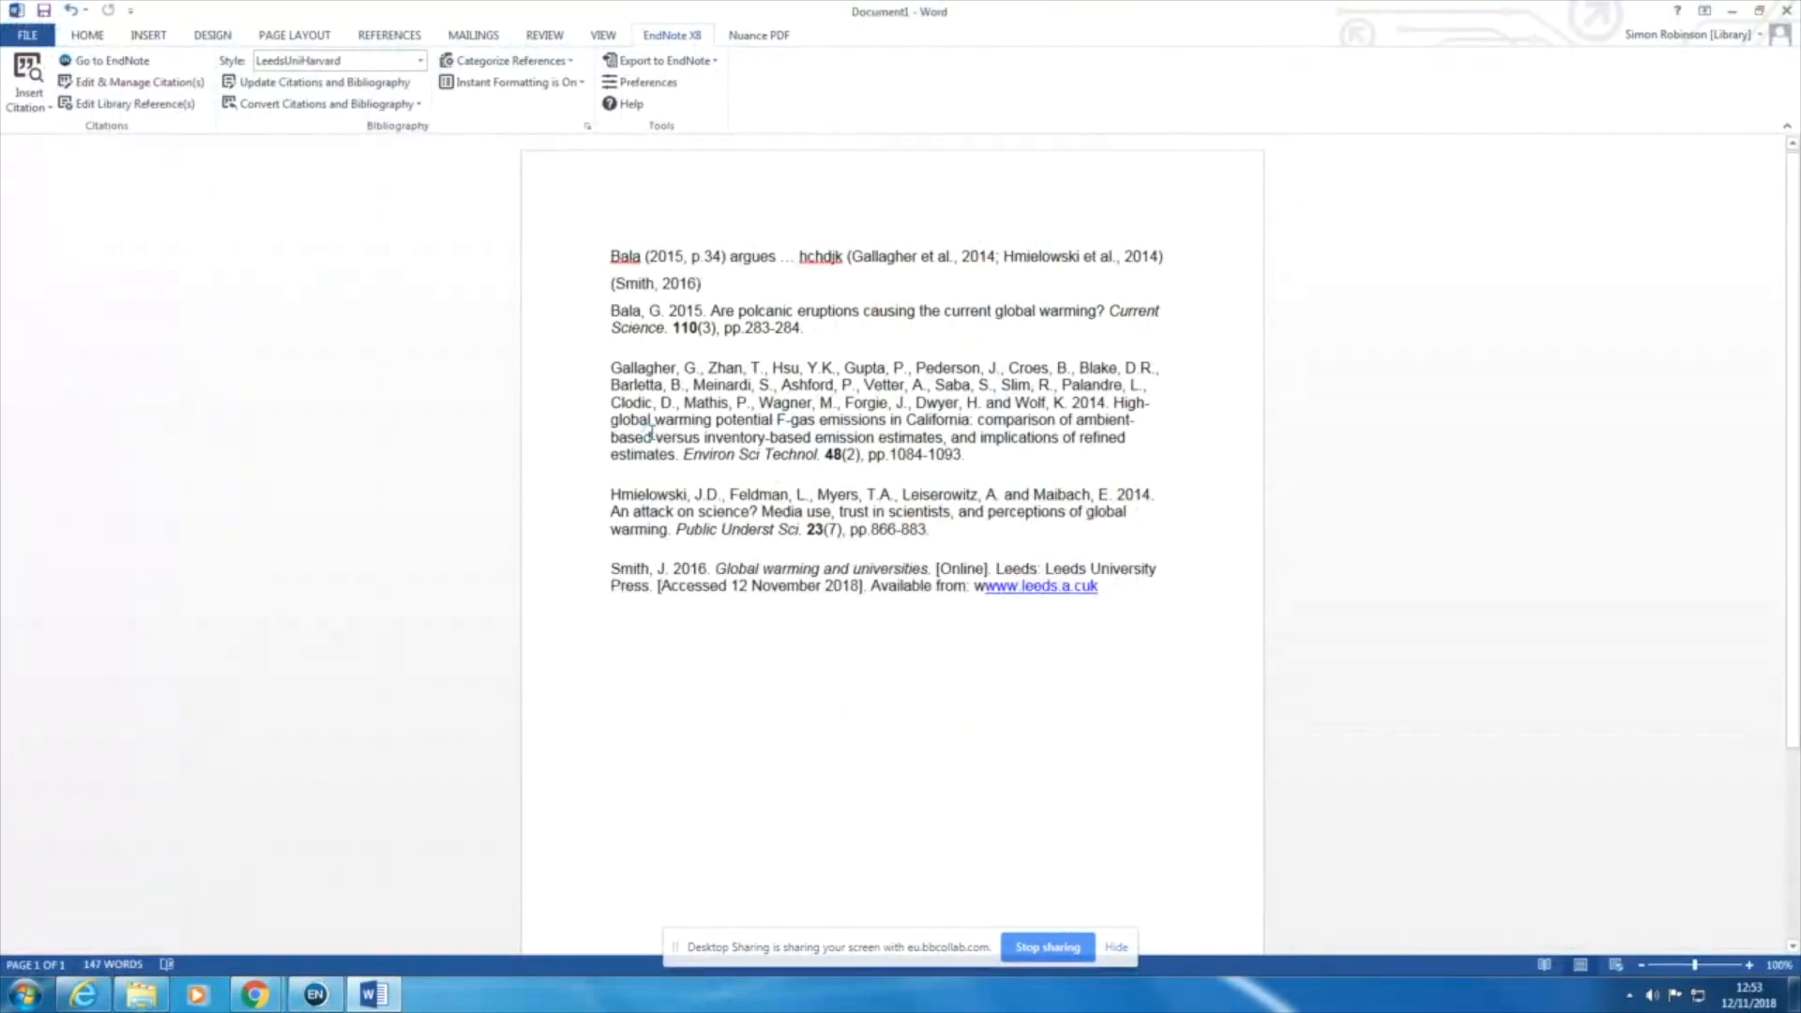
{"action": "left_click", "coordinate": [1108, 604]}
{"action": "scroll", "coordinate": [985, 628], "scroll_direction": "up", "scroll_amount": 1, "text": "ctrl"}
{"action": "scroll", "coordinate": [985, 629], "scroll_direction": "up", "scroll_amount": 1, "text": "ctrl"}
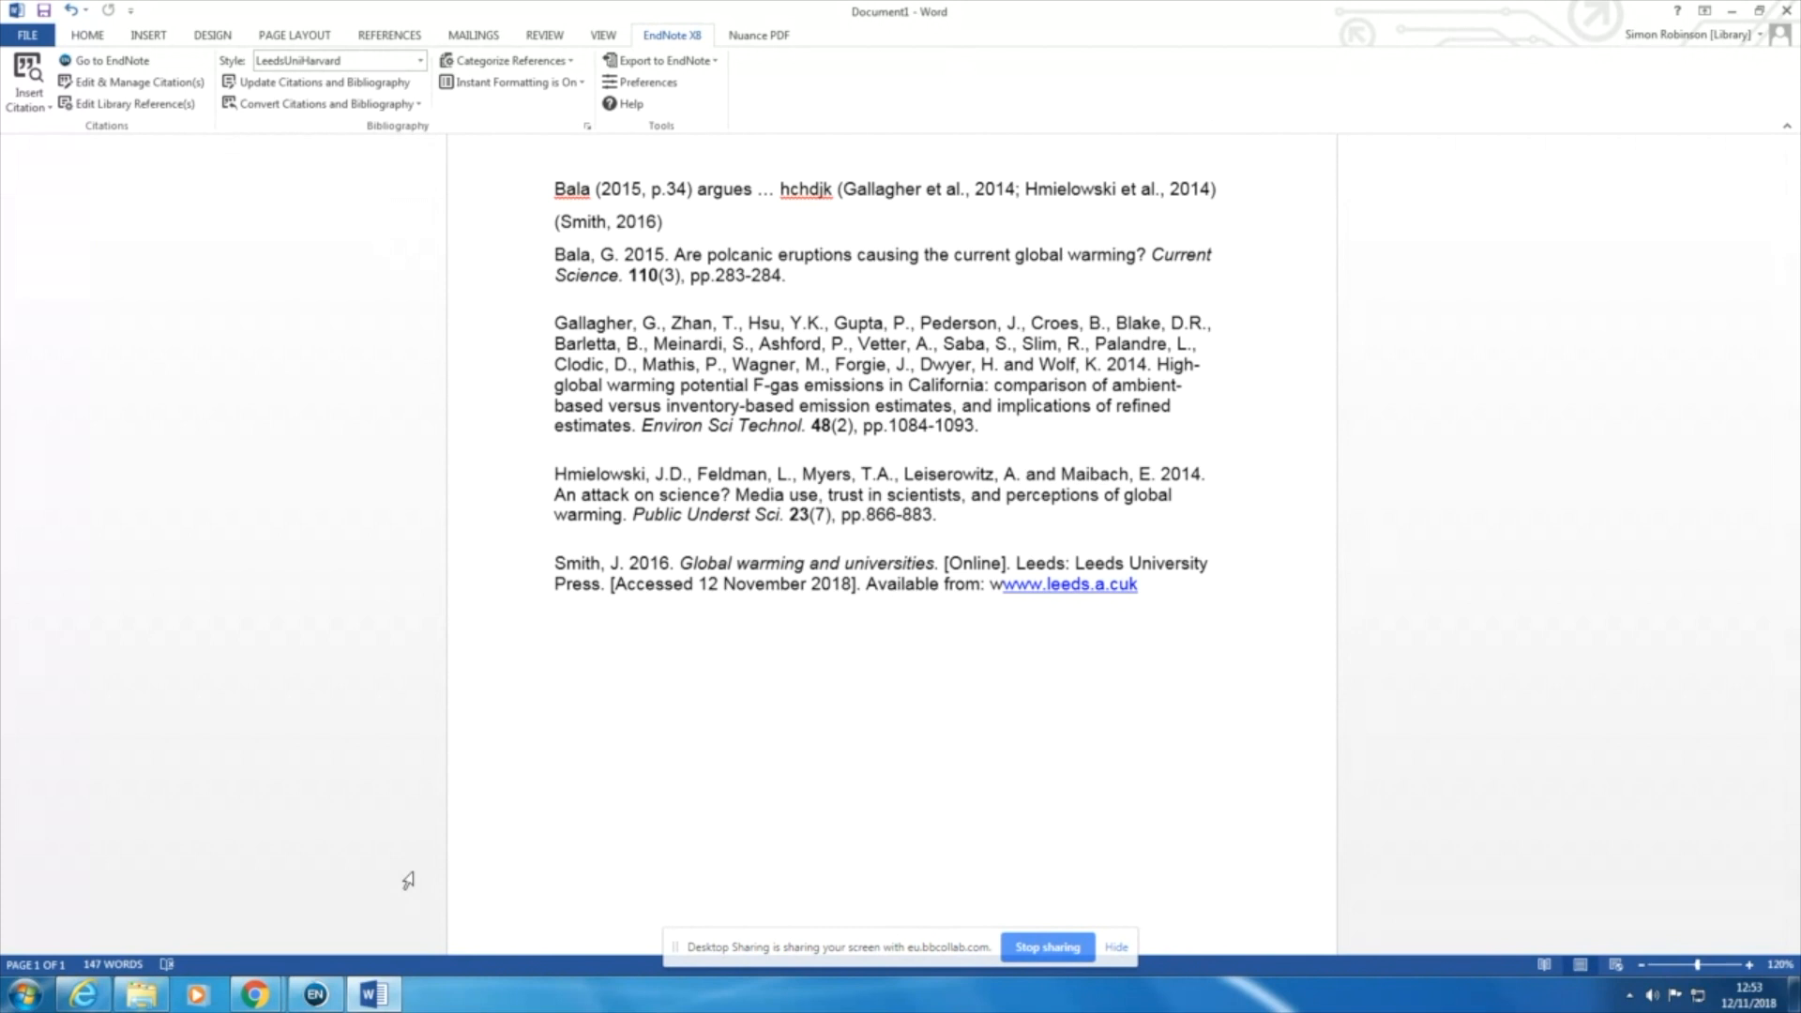
Step: Switch to EndNote and change the reference type of "Global warming and universities" to Music
{"action": "left_click", "coordinate": [315, 996]}
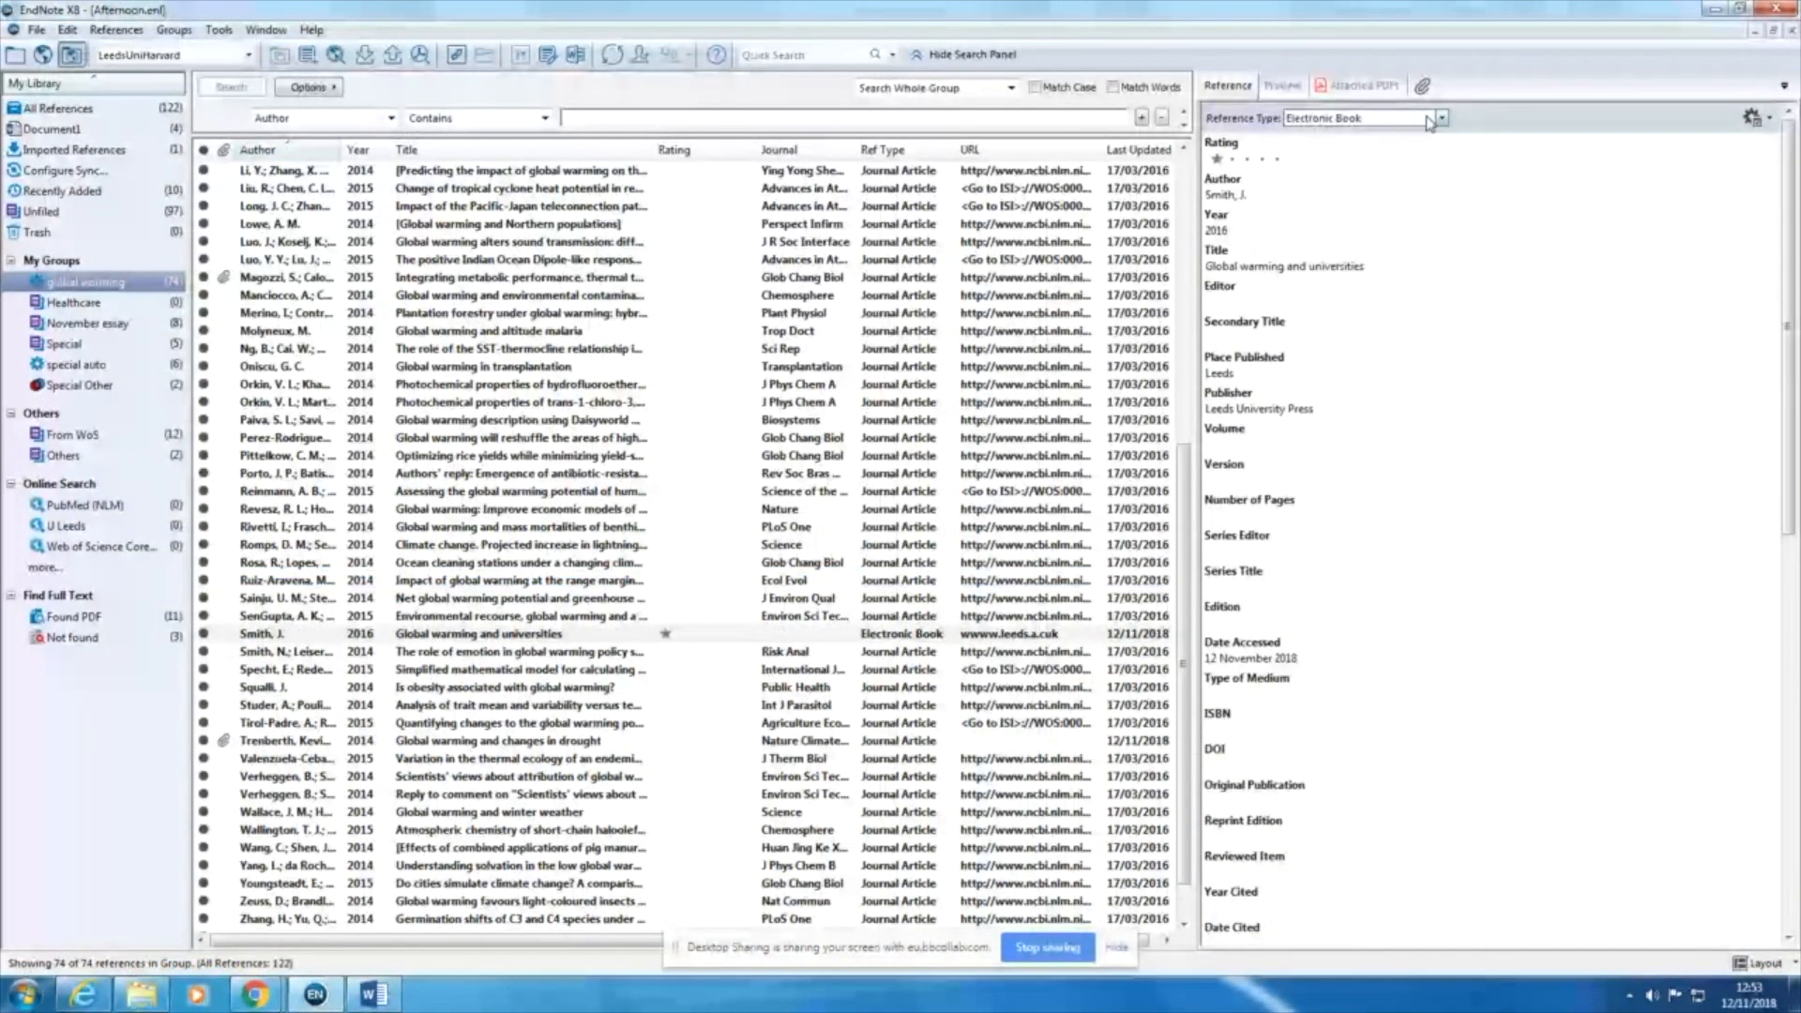
{"action": "left_click", "coordinate": [1427, 118]}
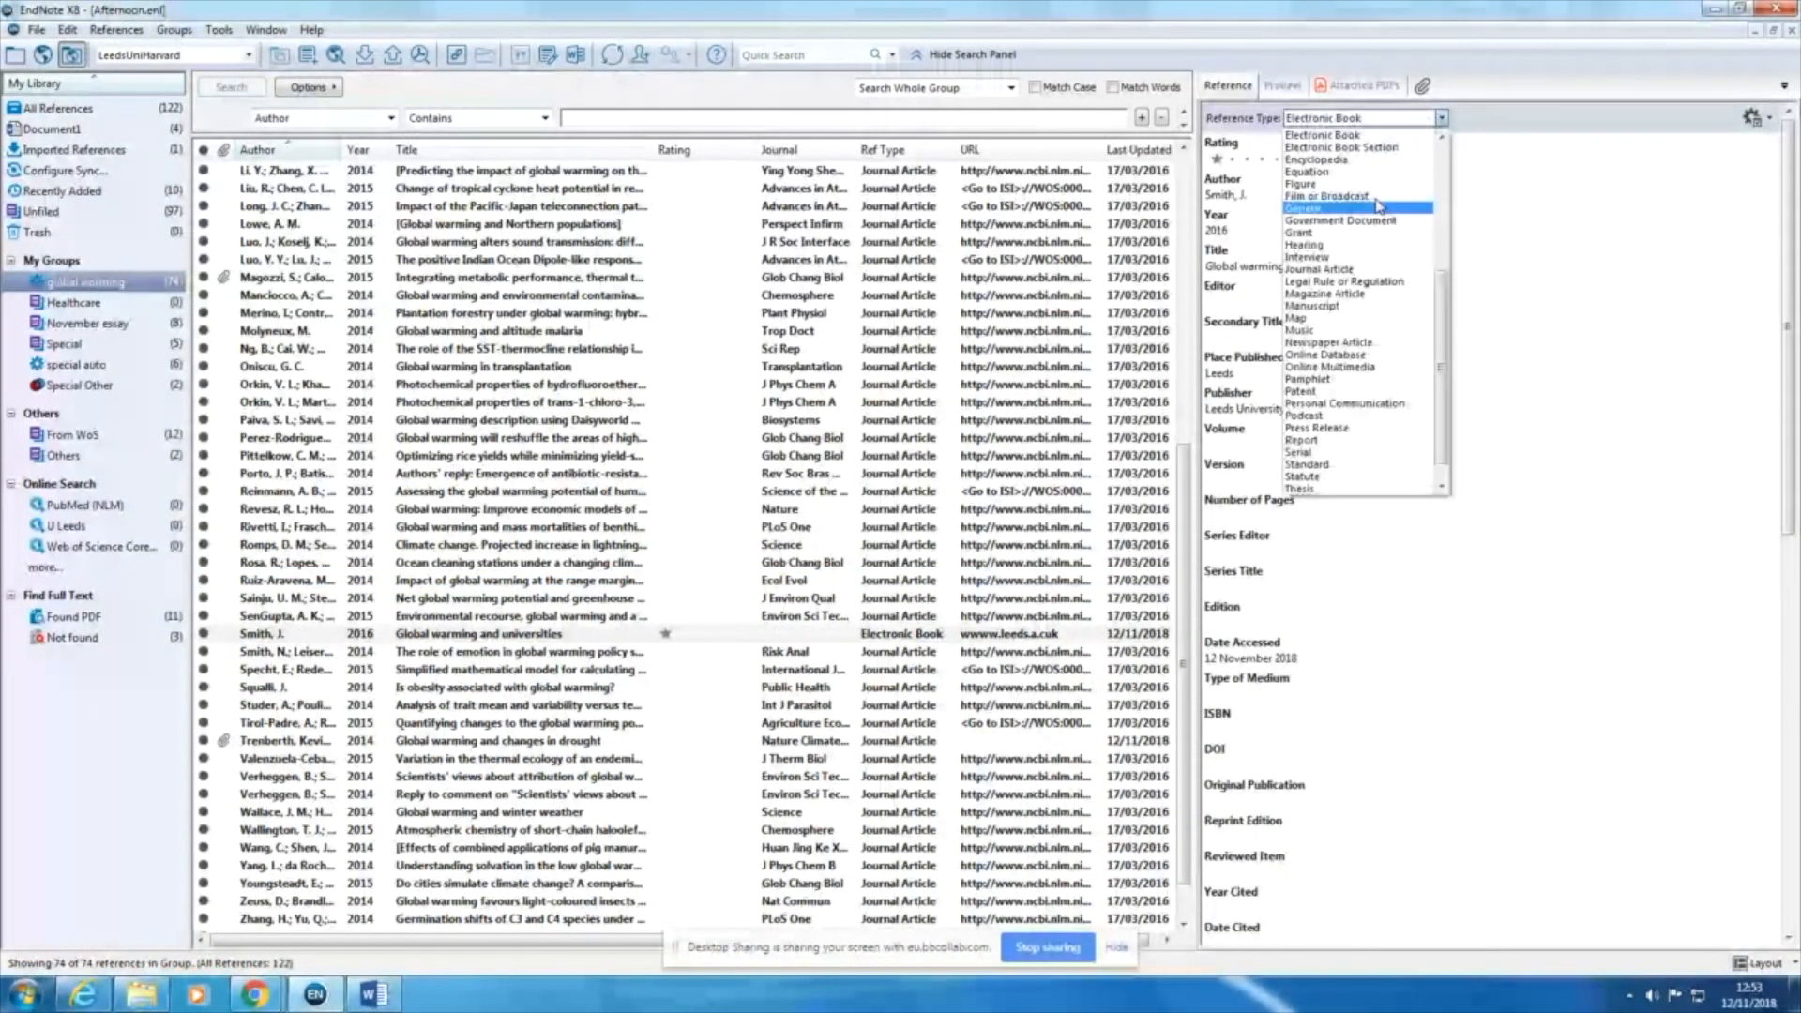
{"action": "left_click", "coordinate": [1331, 330]}
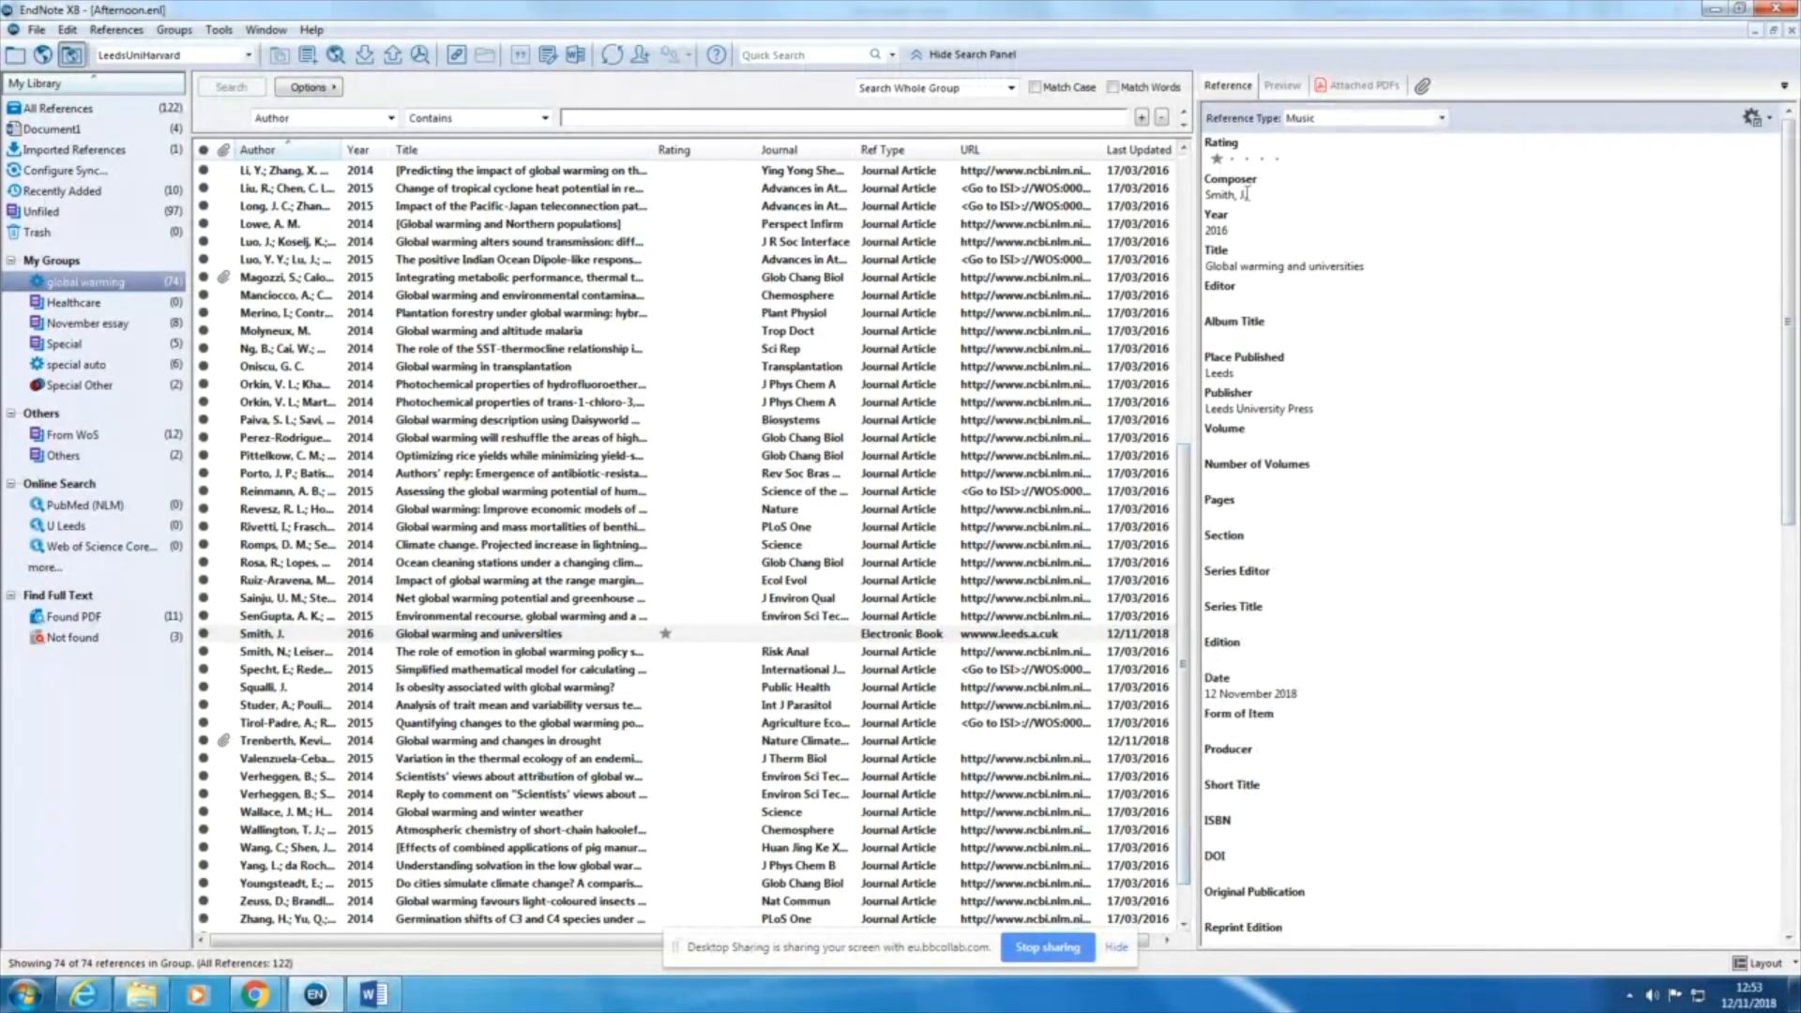
Step: Change the reference type to Newspaper Article and enter "The Times" as the newspaper
{"action": "left_click", "coordinate": [1375, 120]}
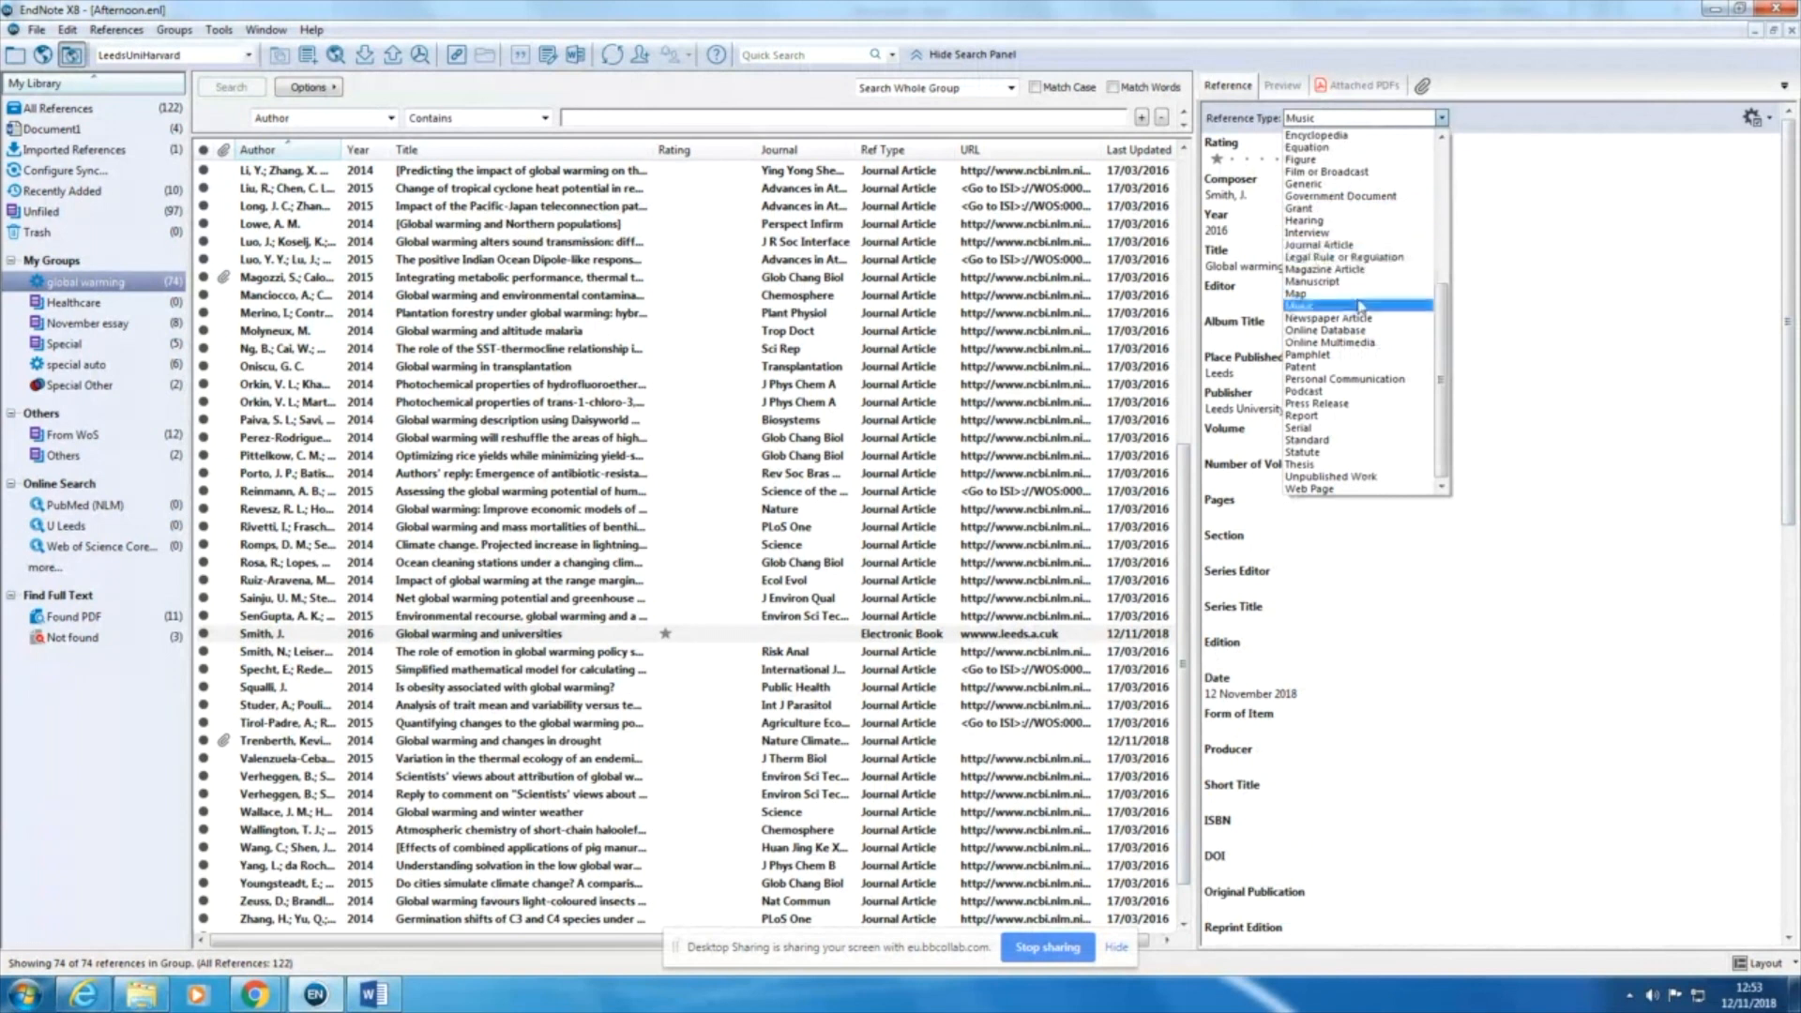
{"action": "left_click", "coordinate": [1354, 315]}
{"action": "scroll", "coordinate": [1407, 272], "scroll_direction": "up", "scroll_amount": 10}
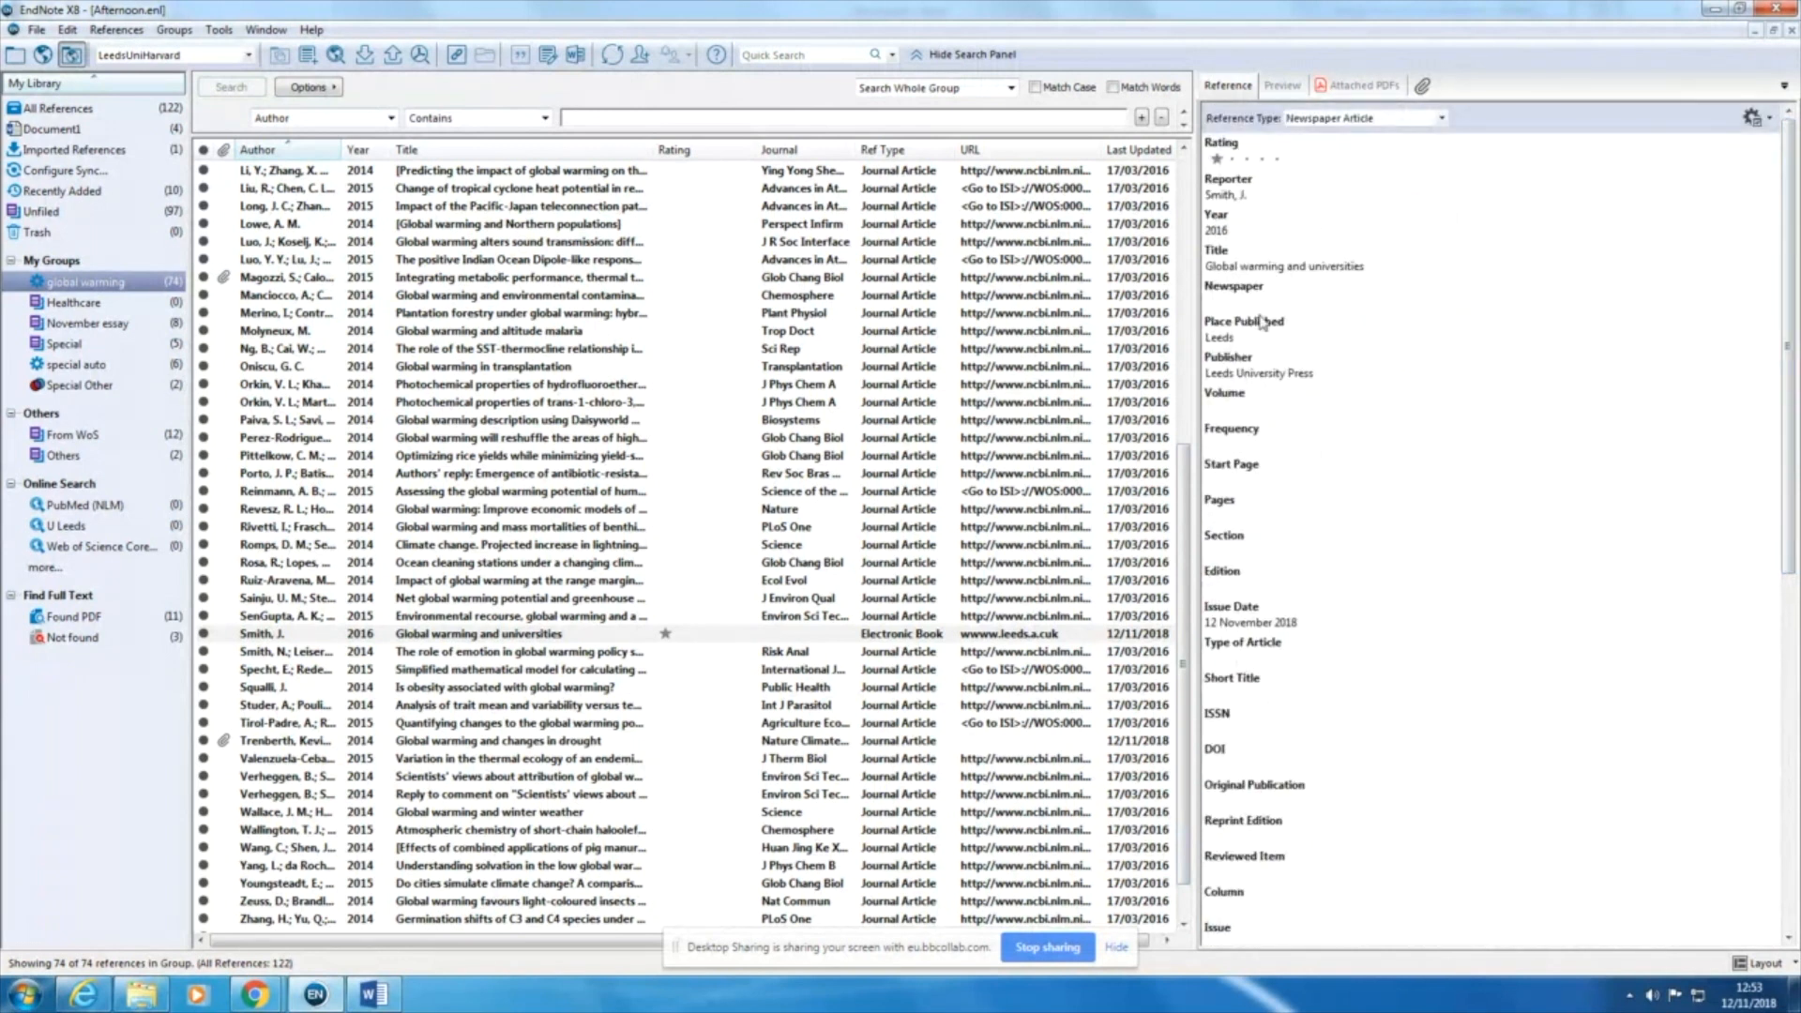
{"action": "left_click", "coordinate": [1234, 299]}
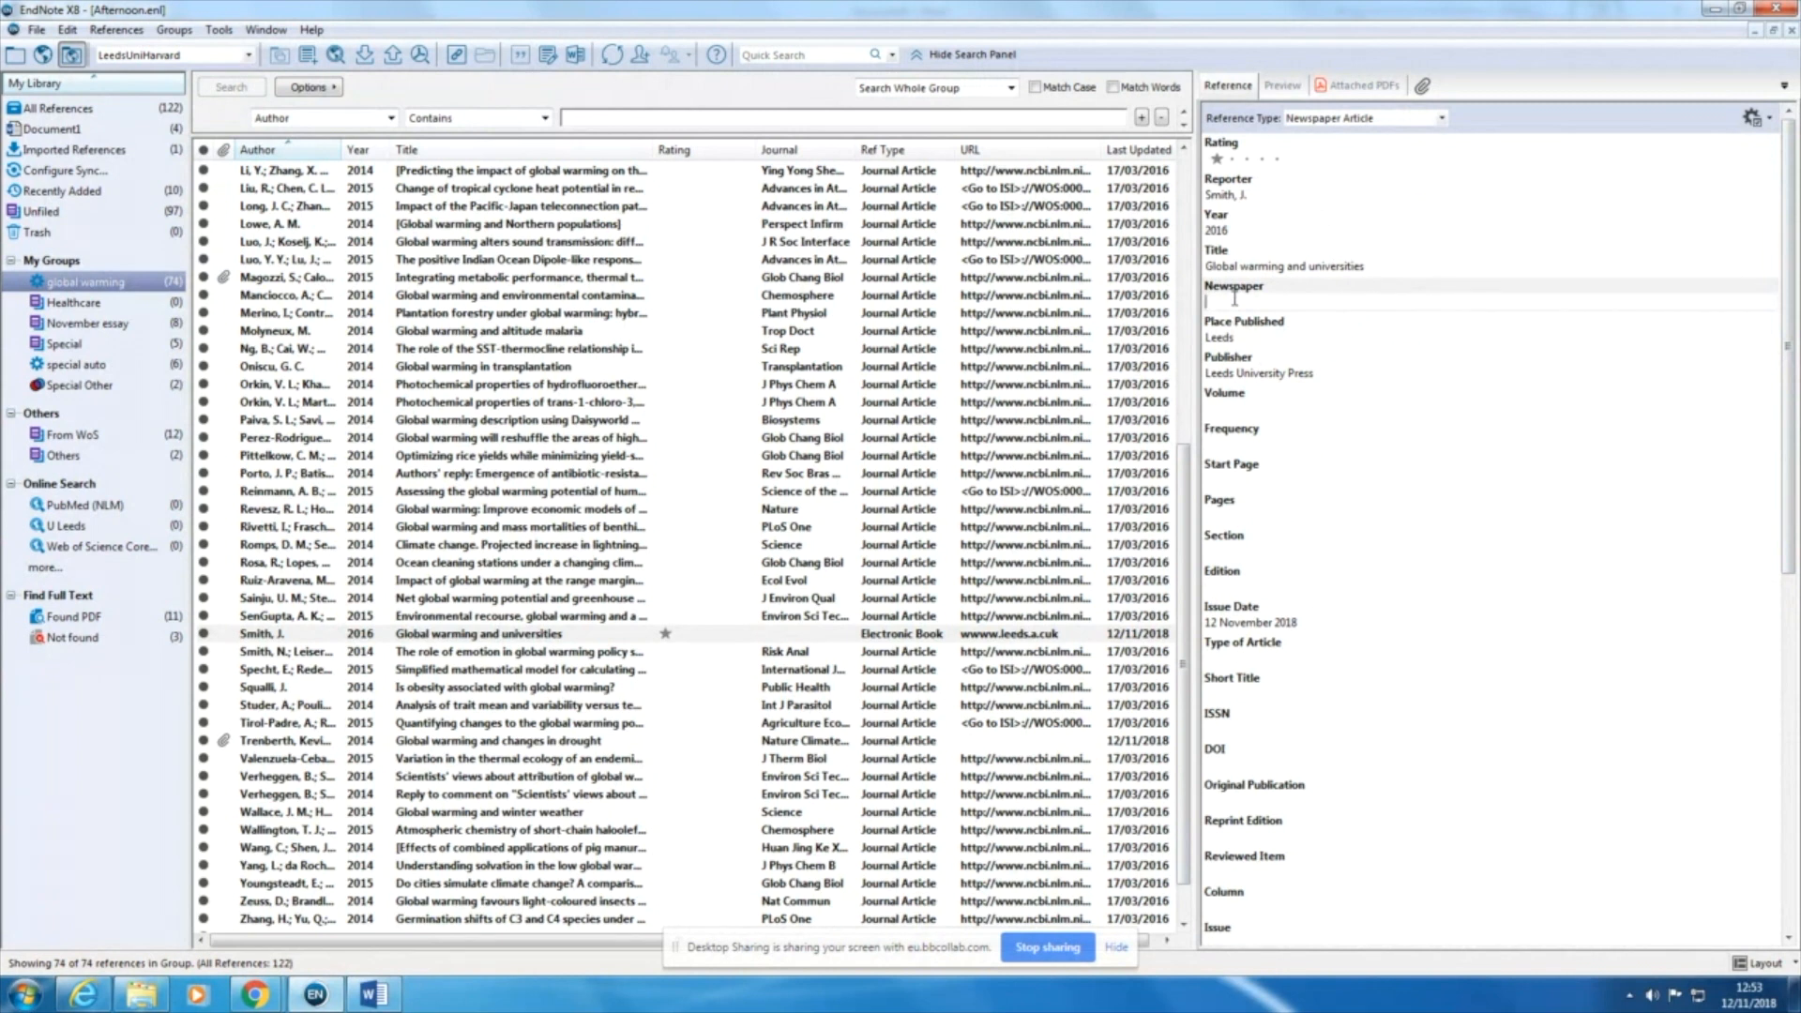
{"action": "type", "text": "The Times"}
{"action": "left_click", "coordinate": [1257, 619]}
{"action": "scroll", "coordinate": [1273, 627], "scroll_direction": "down", "scroll_amount": 3}
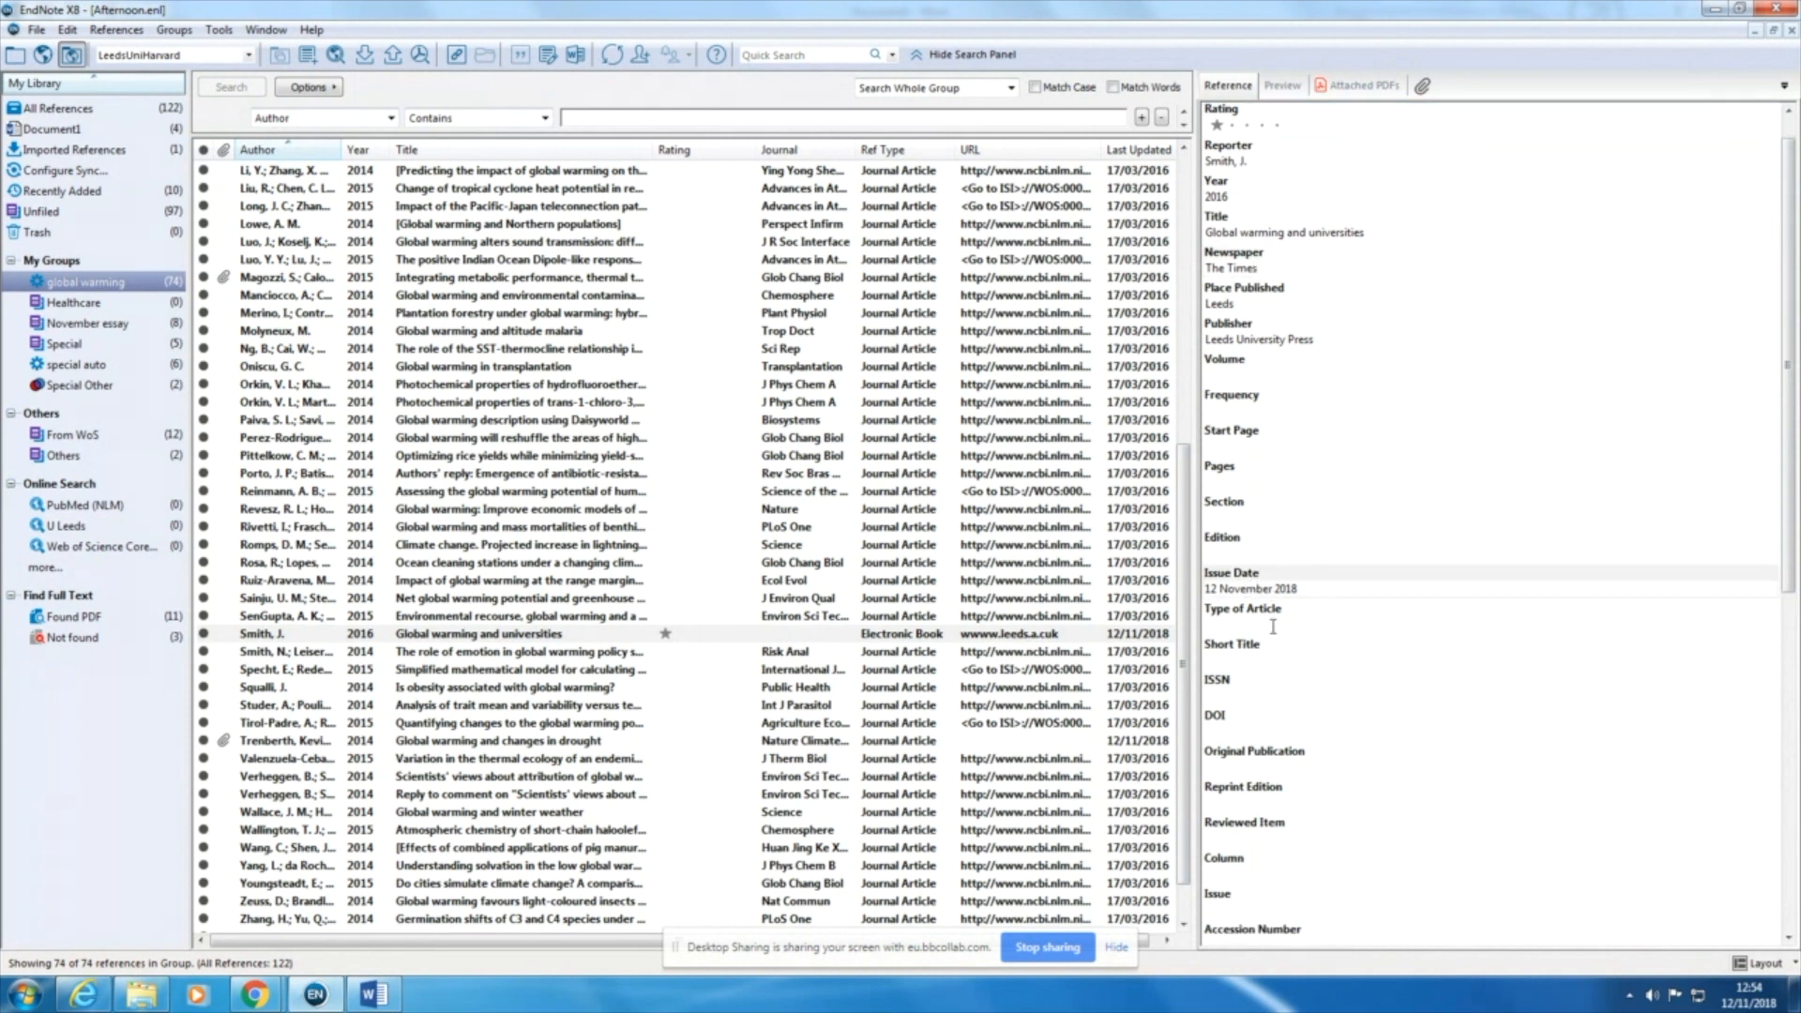
{"action": "scroll", "coordinate": [1273, 626], "scroll_direction": "up", "scroll_amount": 3}
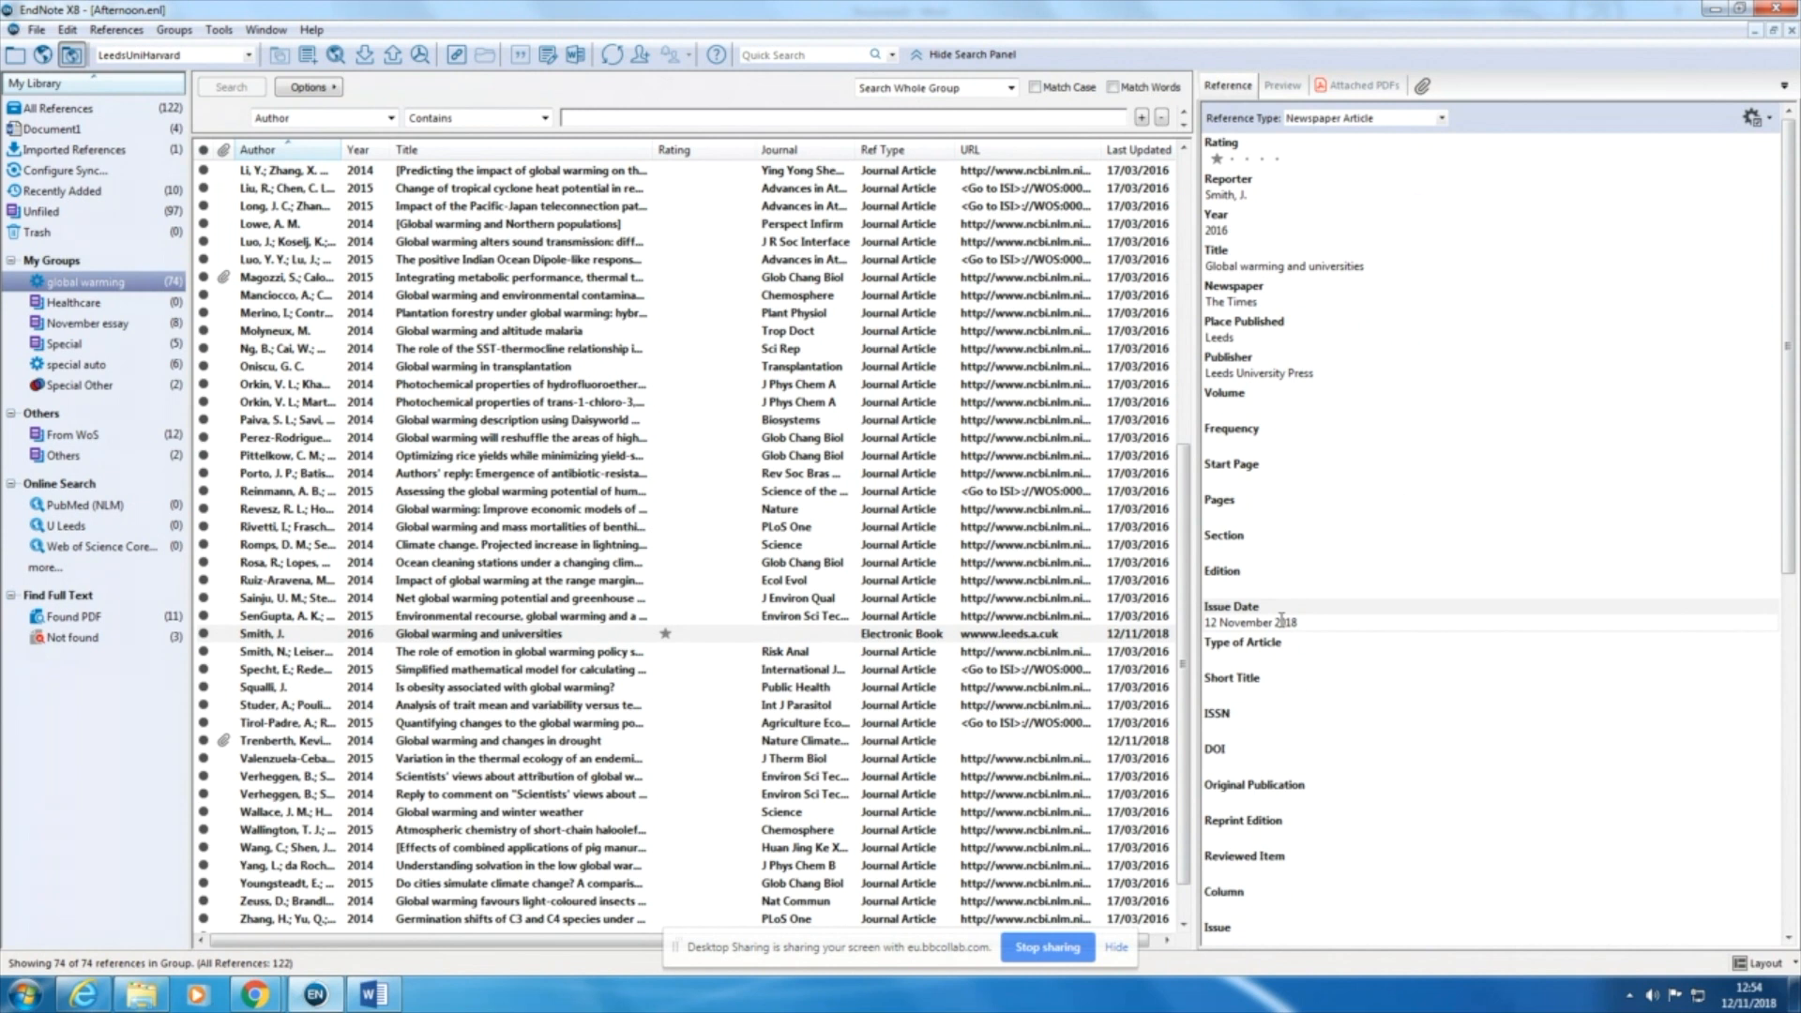
Step: Change the reference type to Web Page and look through its fields, including the access date and URL
{"action": "left_click", "coordinate": [1440, 118]}
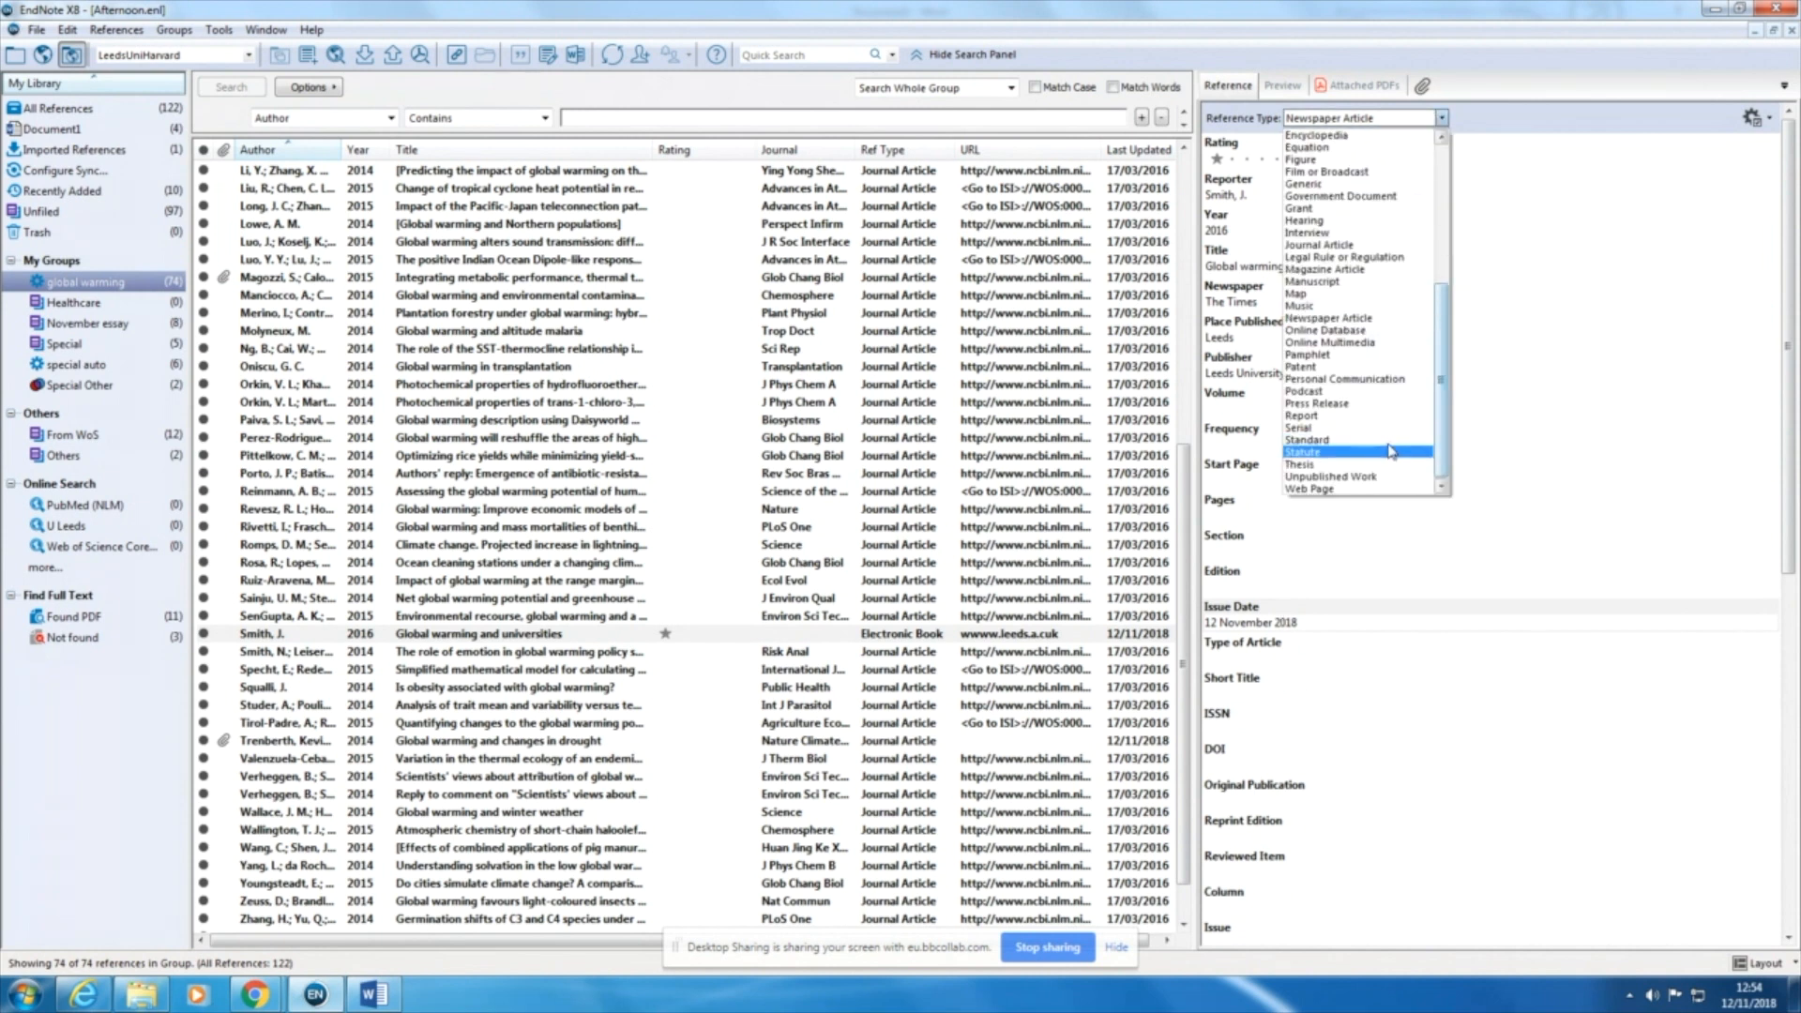
{"action": "left_click", "coordinate": [1355, 492]}
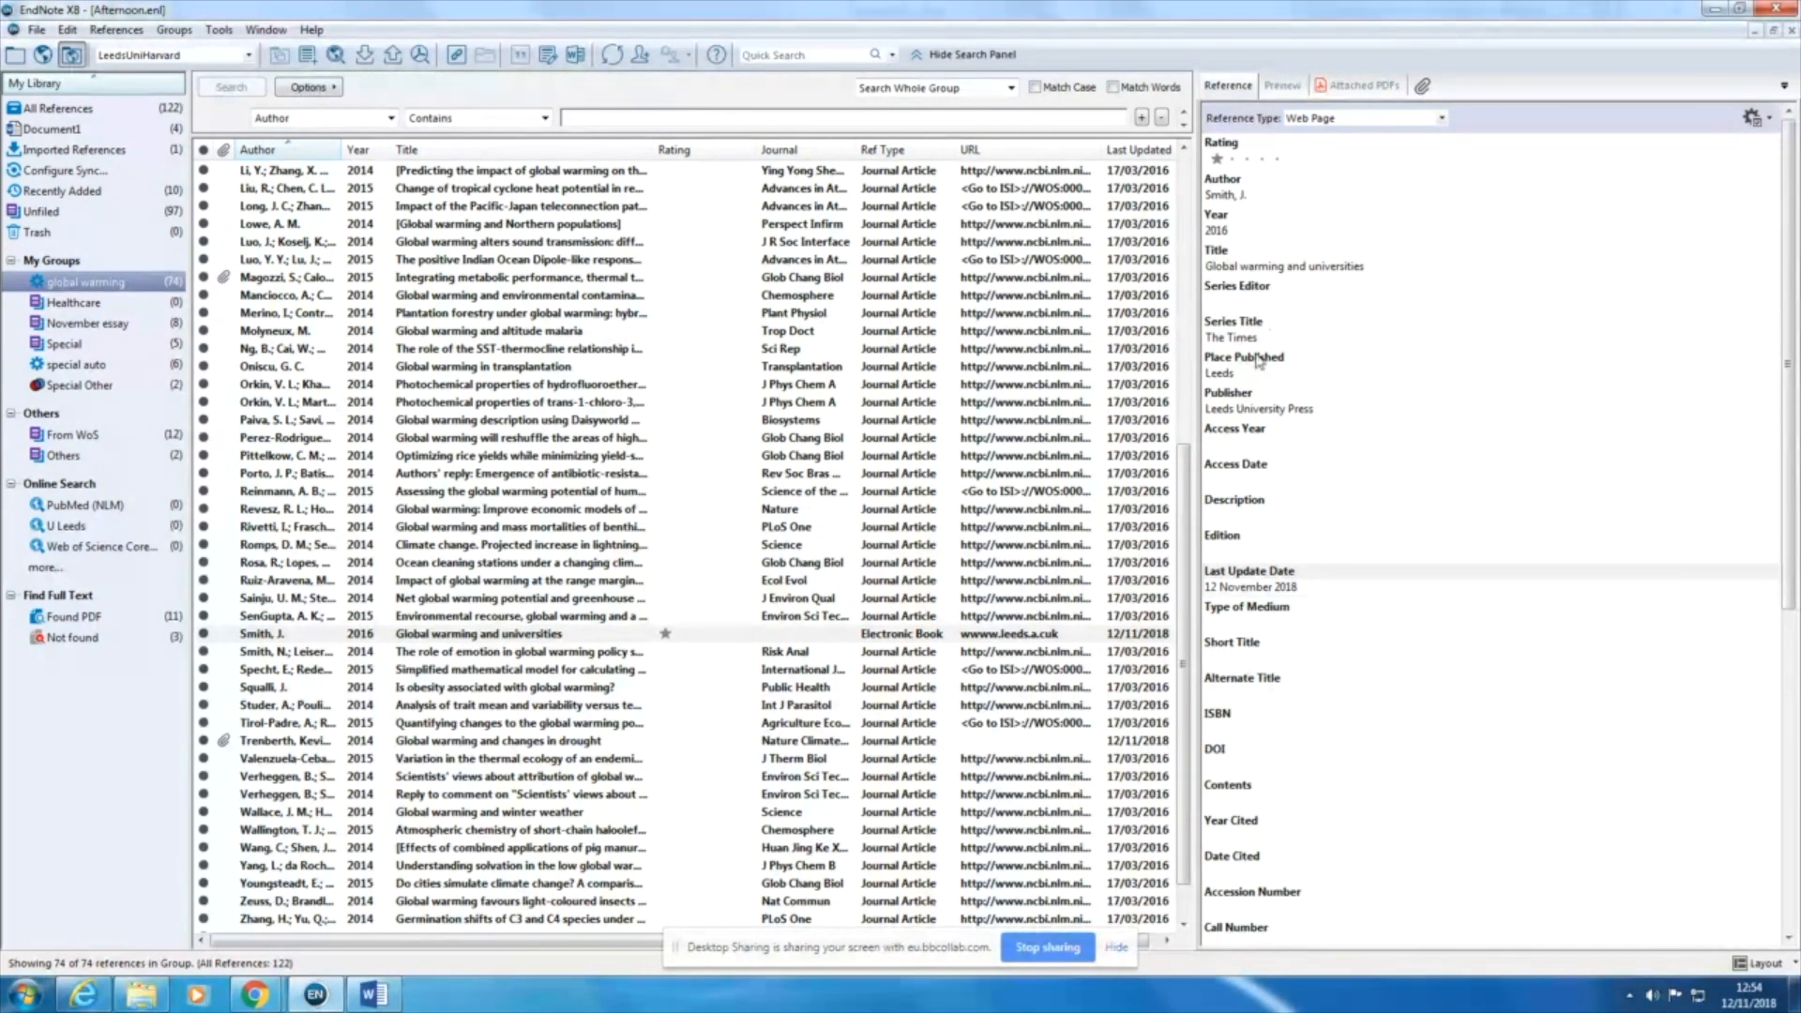
{"action": "scroll", "coordinate": [1258, 362], "scroll_direction": "down", "scroll_amount": 10}
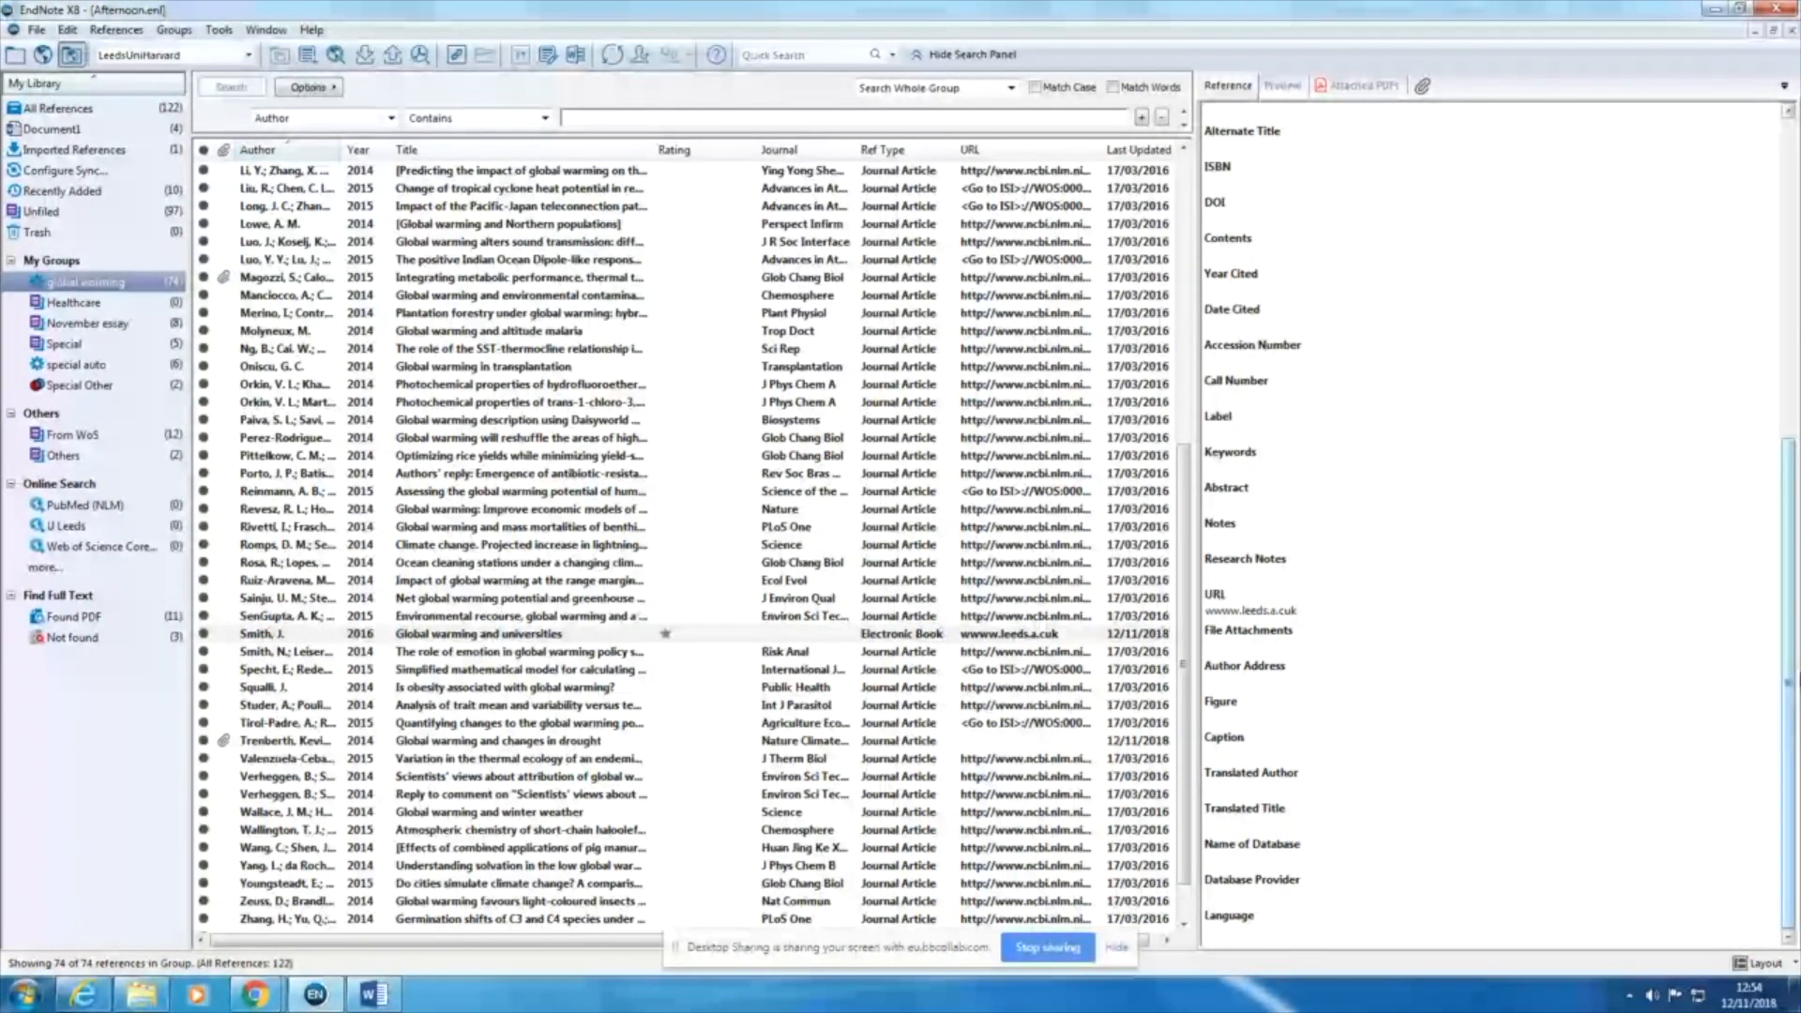
{"action": "scroll", "coordinate": [1501, 422], "scroll_direction": "up", "scroll_amount": 5}
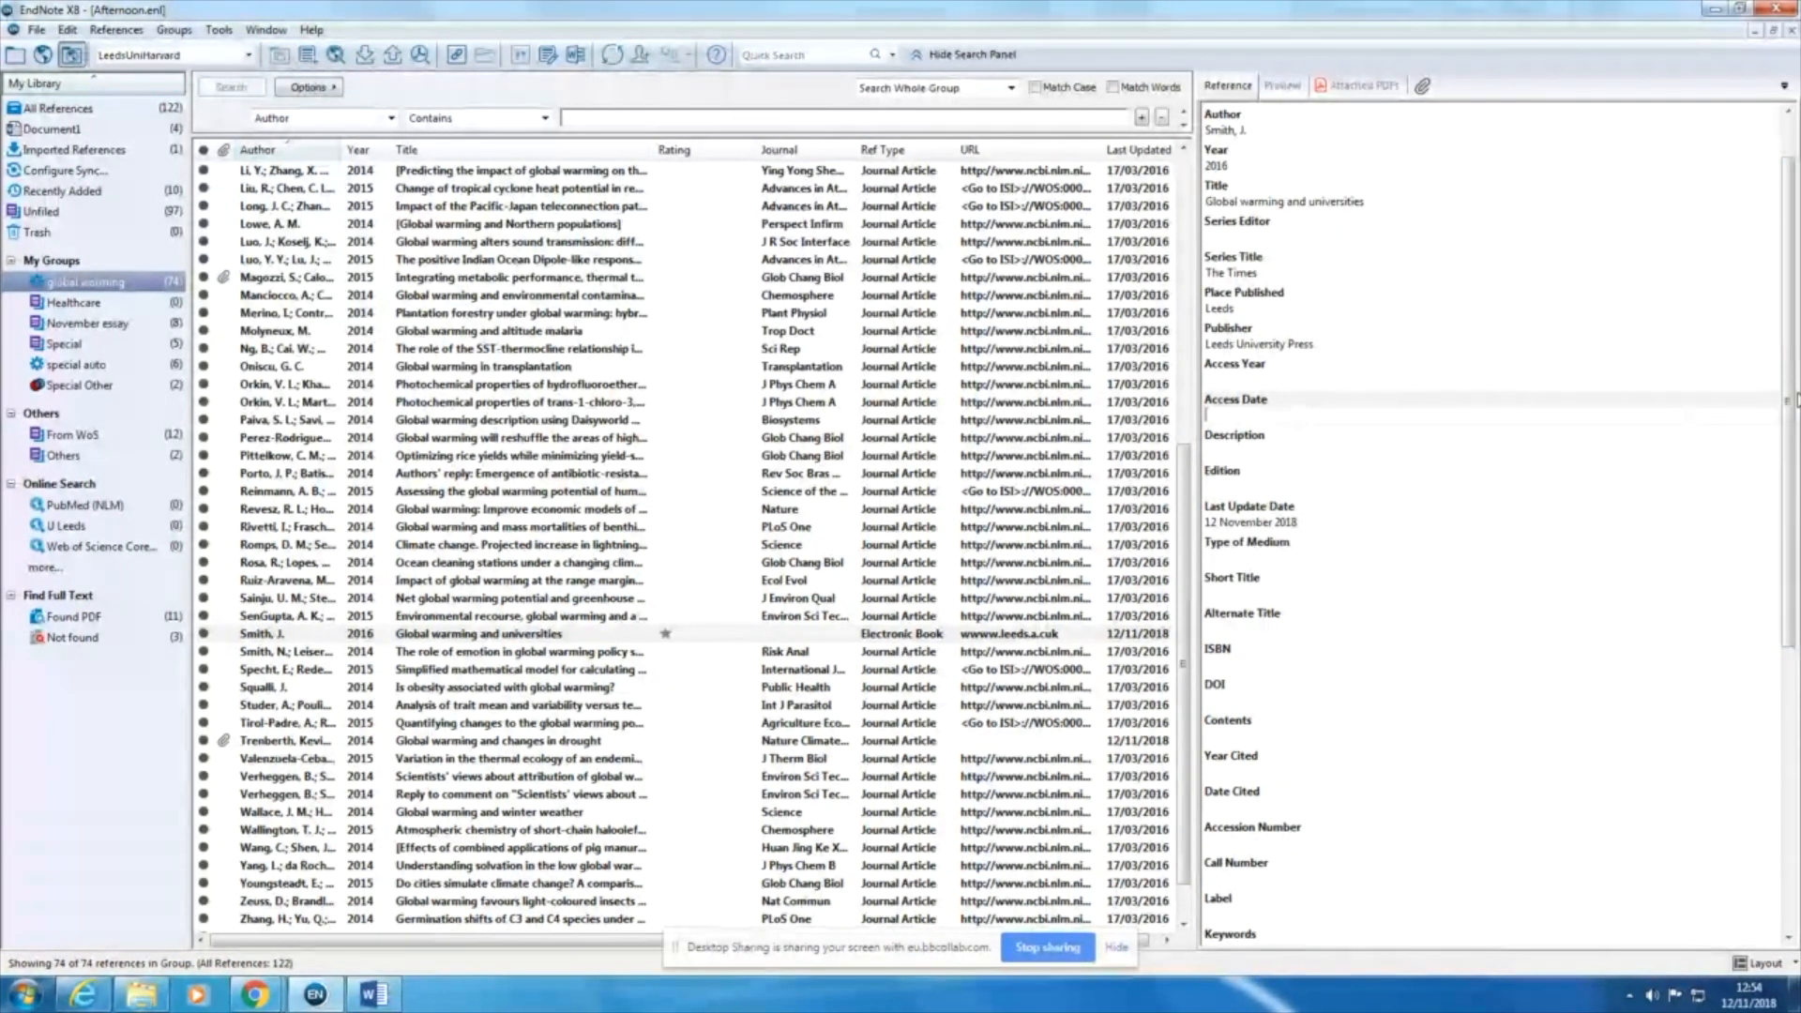
{"action": "scroll", "coordinate": [1787, 398], "scroll_direction": "up", "scroll_amount": 1}
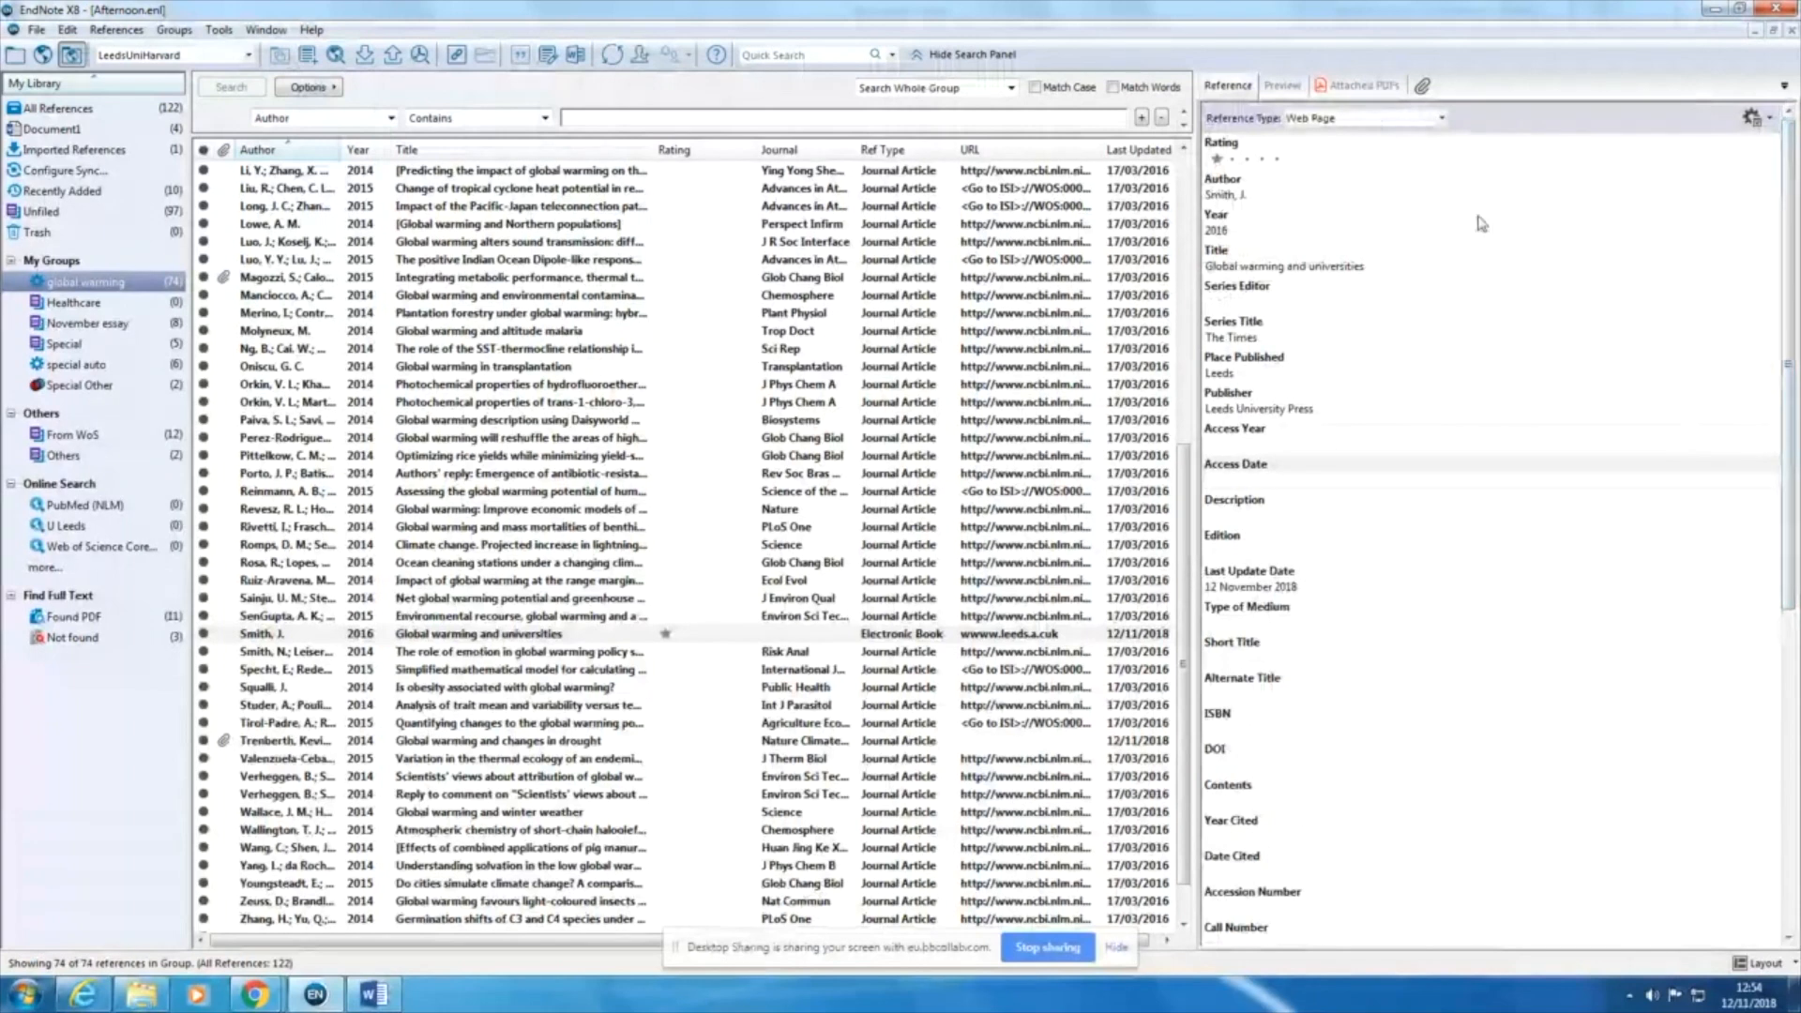
Step: Set the reference type back to Electronic Book and replace the author with "World Health Organisation"
{"action": "left_click_drag", "start_coordinate": [1271, 200], "coordinate": [1220, 198]}
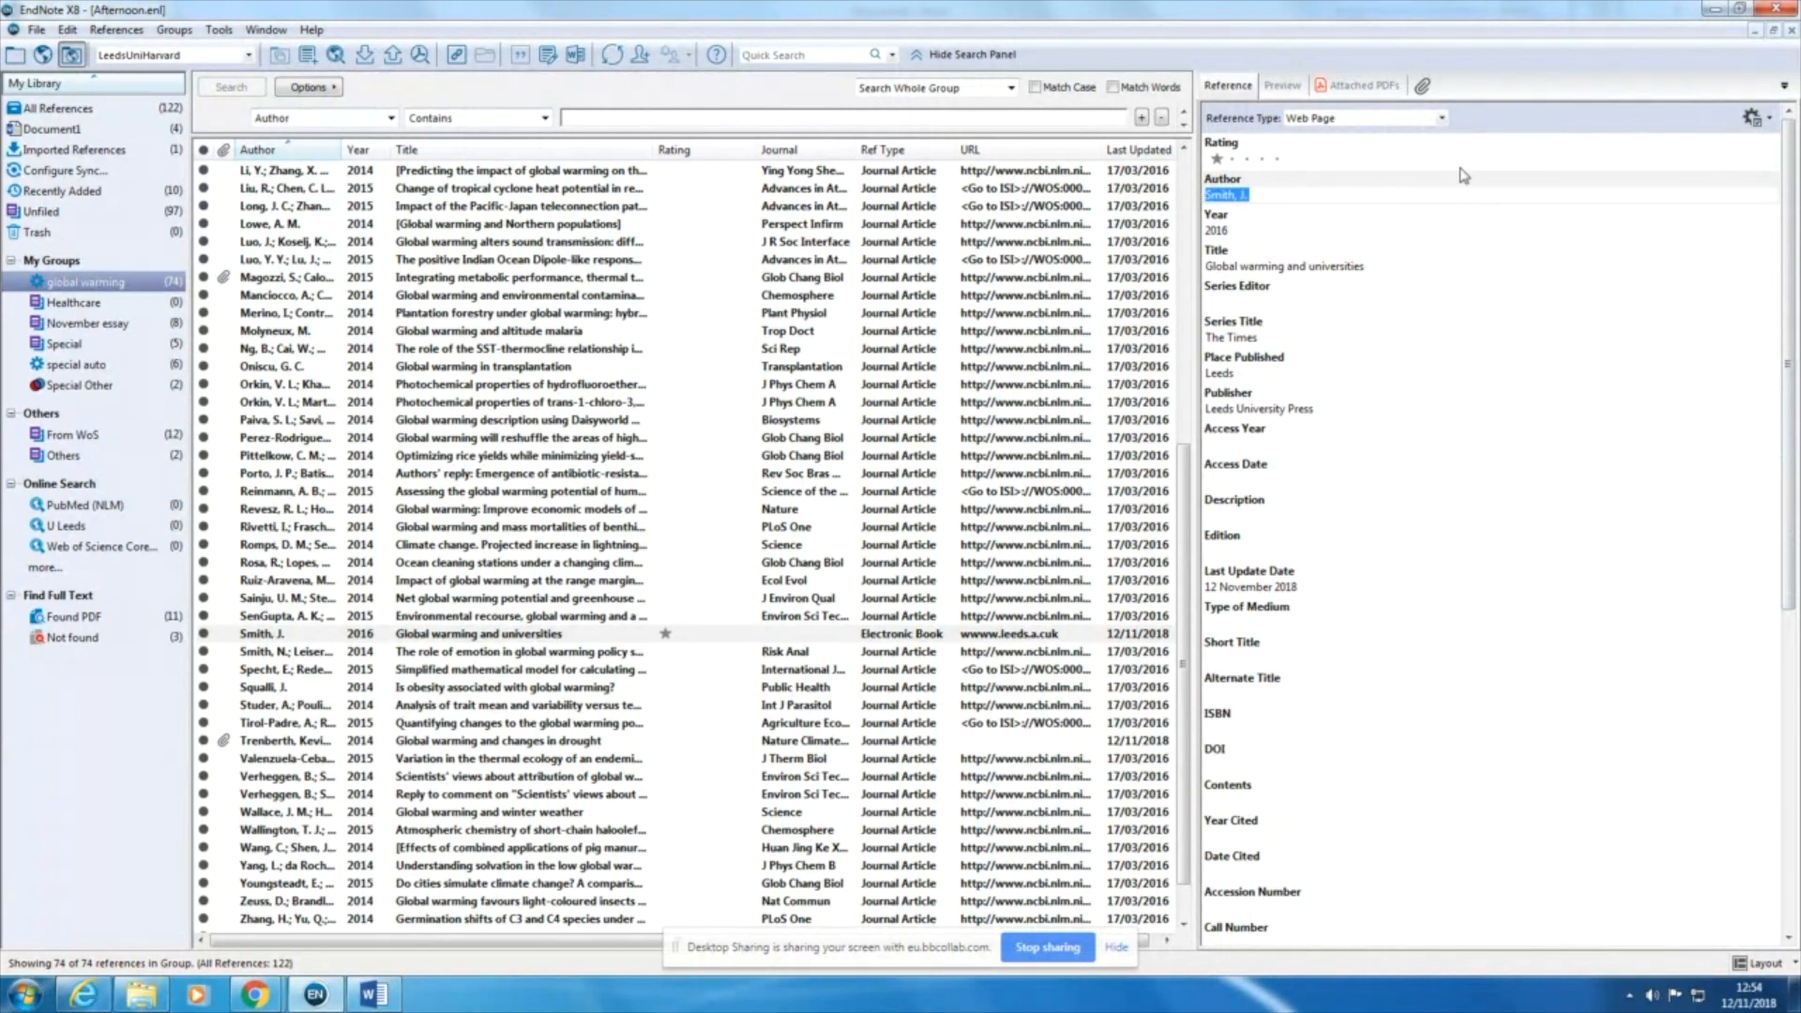
{"action": "left_click", "coordinate": [1442, 118]}
{"action": "scroll", "coordinate": [1445, 292], "scroll_direction": "up", "scroll_amount": 3}
{"action": "scroll", "coordinate": [1446, 292], "scroll_direction": "up", "scroll_amount": 1}
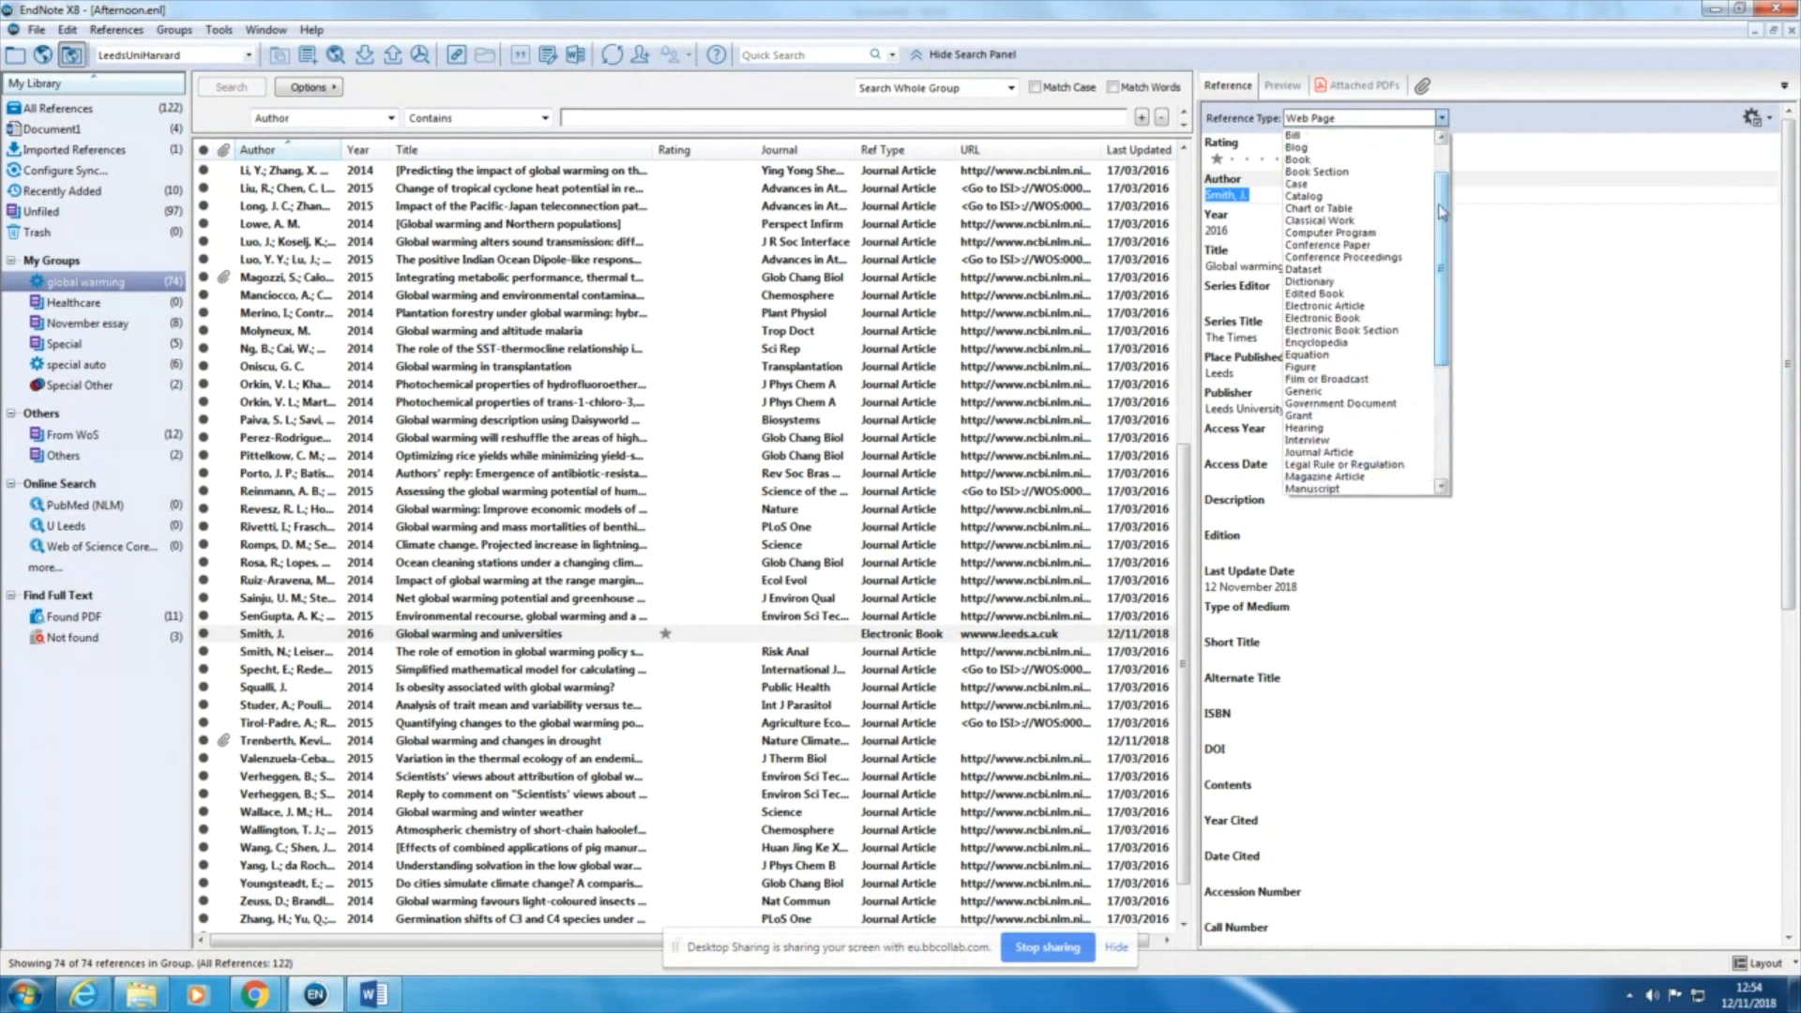
{"action": "left_click", "coordinate": [1288, 194]}
{"action": "left_click_drag", "start_coordinate": [1288, 194], "coordinate": [1209, 194]}
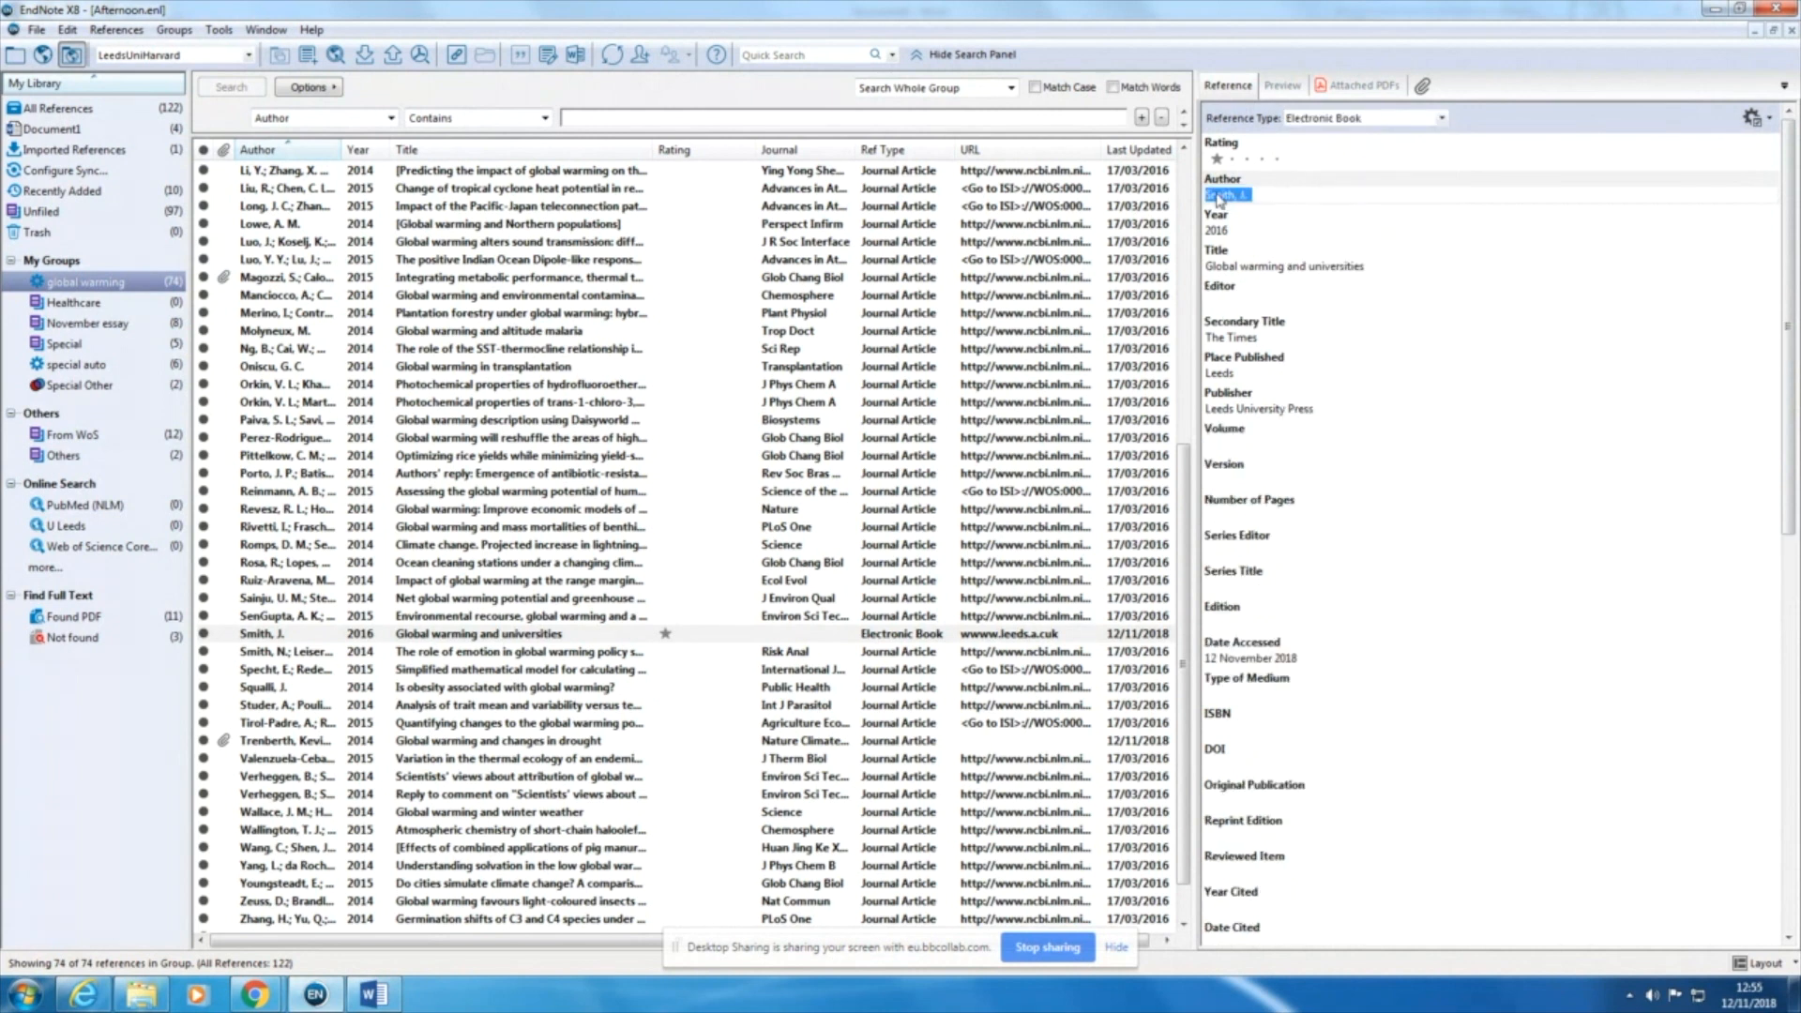
{"action": "type", "text": "World Health Organisation"}
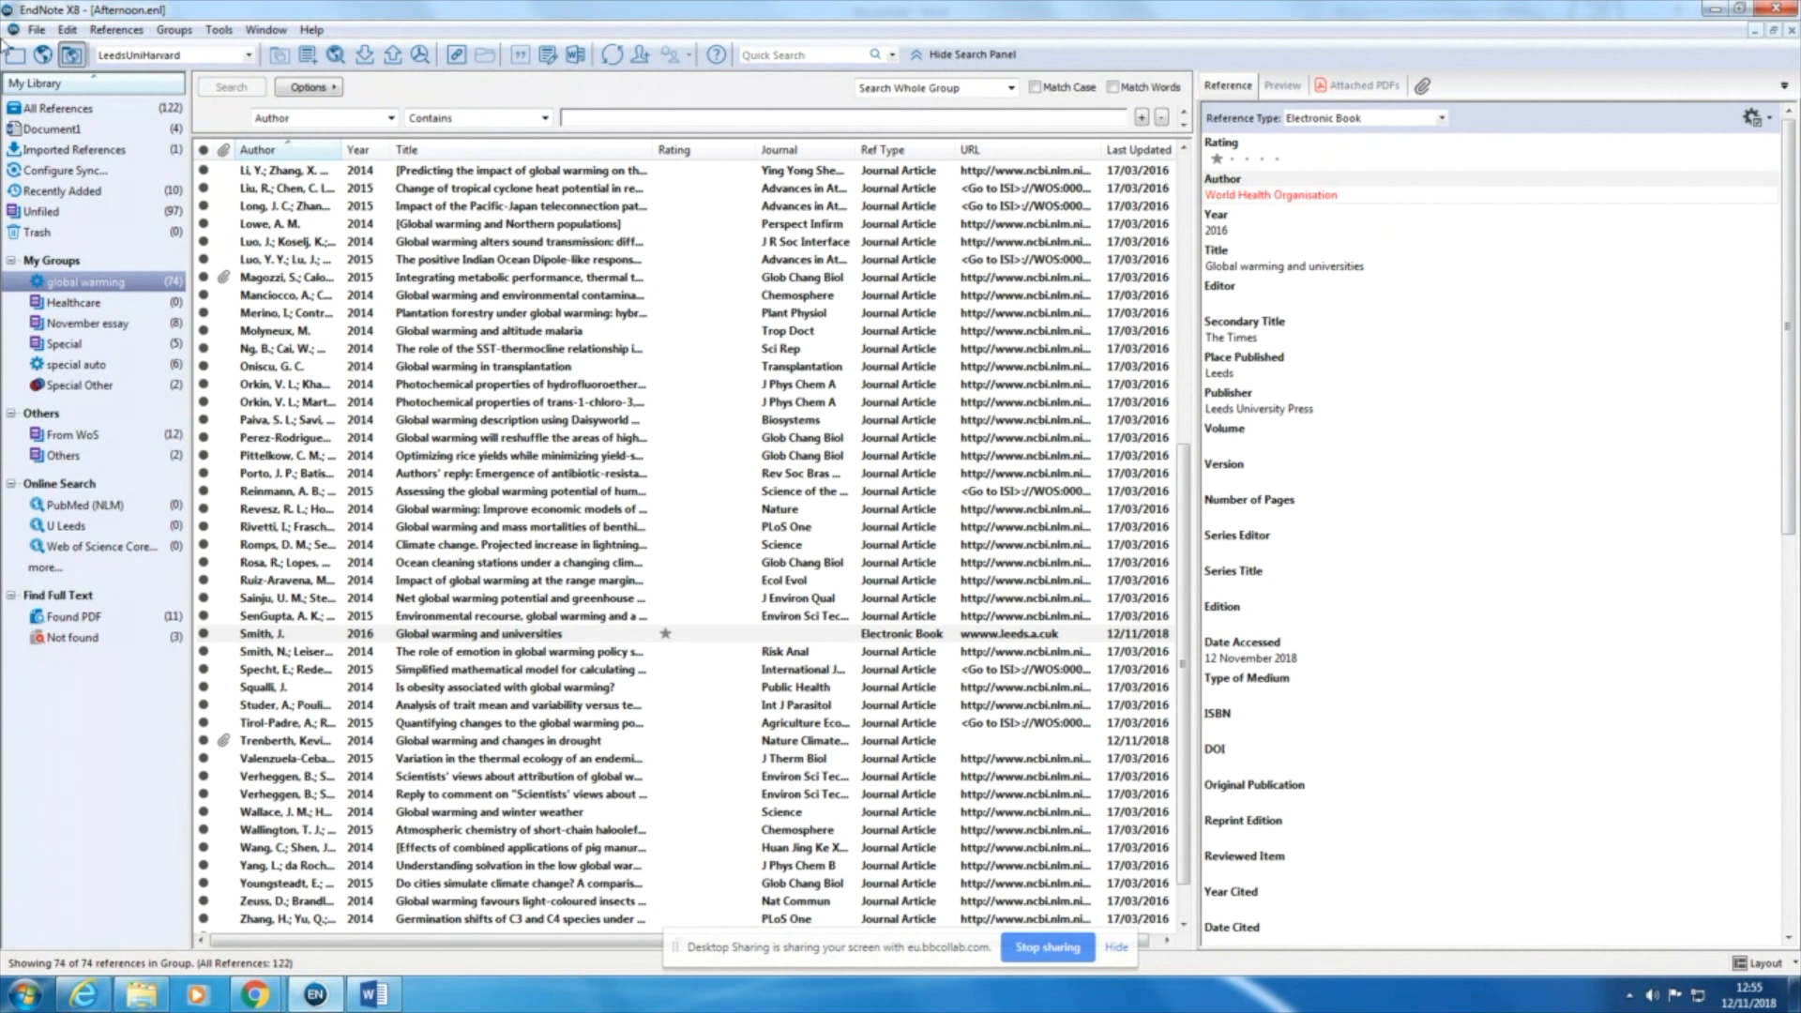
Step: Save the edited reference, switch to Word and update the document's citations and bibliography
{"action": "left_click", "coordinate": [35, 30]}
{"action": "left_click", "coordinate": [58, 169]}
{"action": "left_click", "coordinate": [374, 995]}
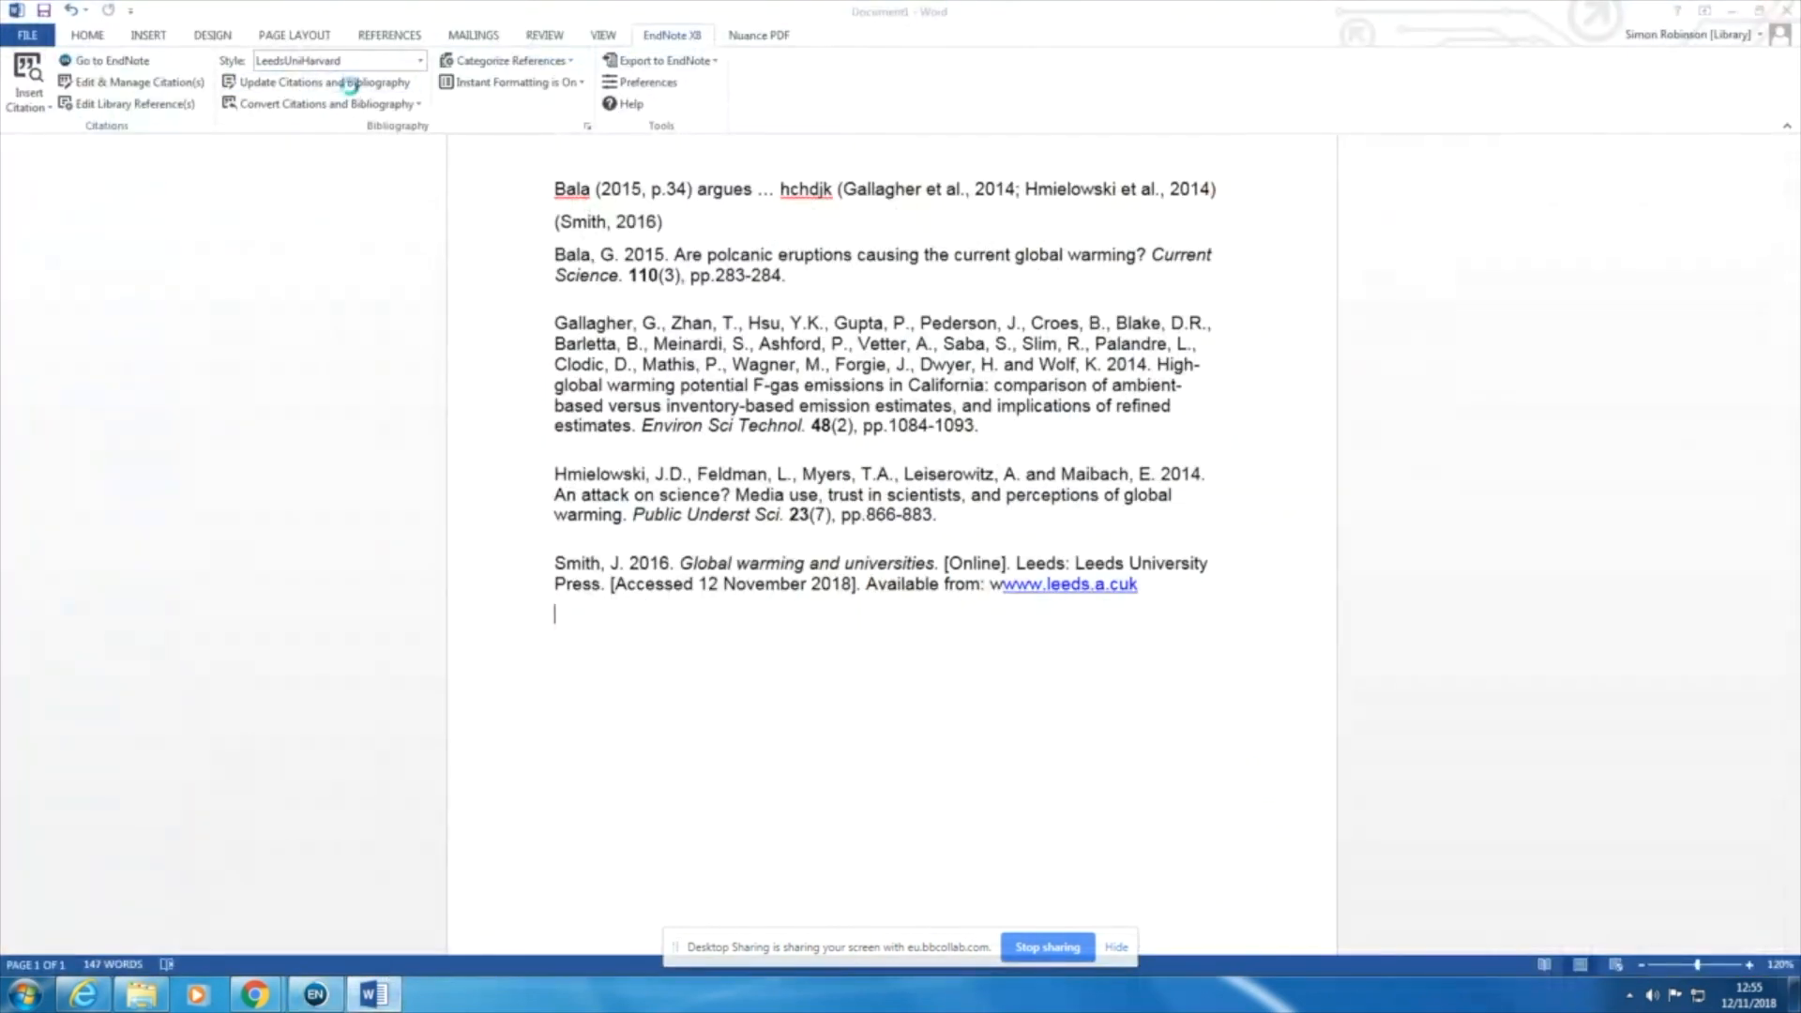
{"action": "scroll", "coordinate": [657, 208], "scroll_direction": "up", "scroll_amount": 1}
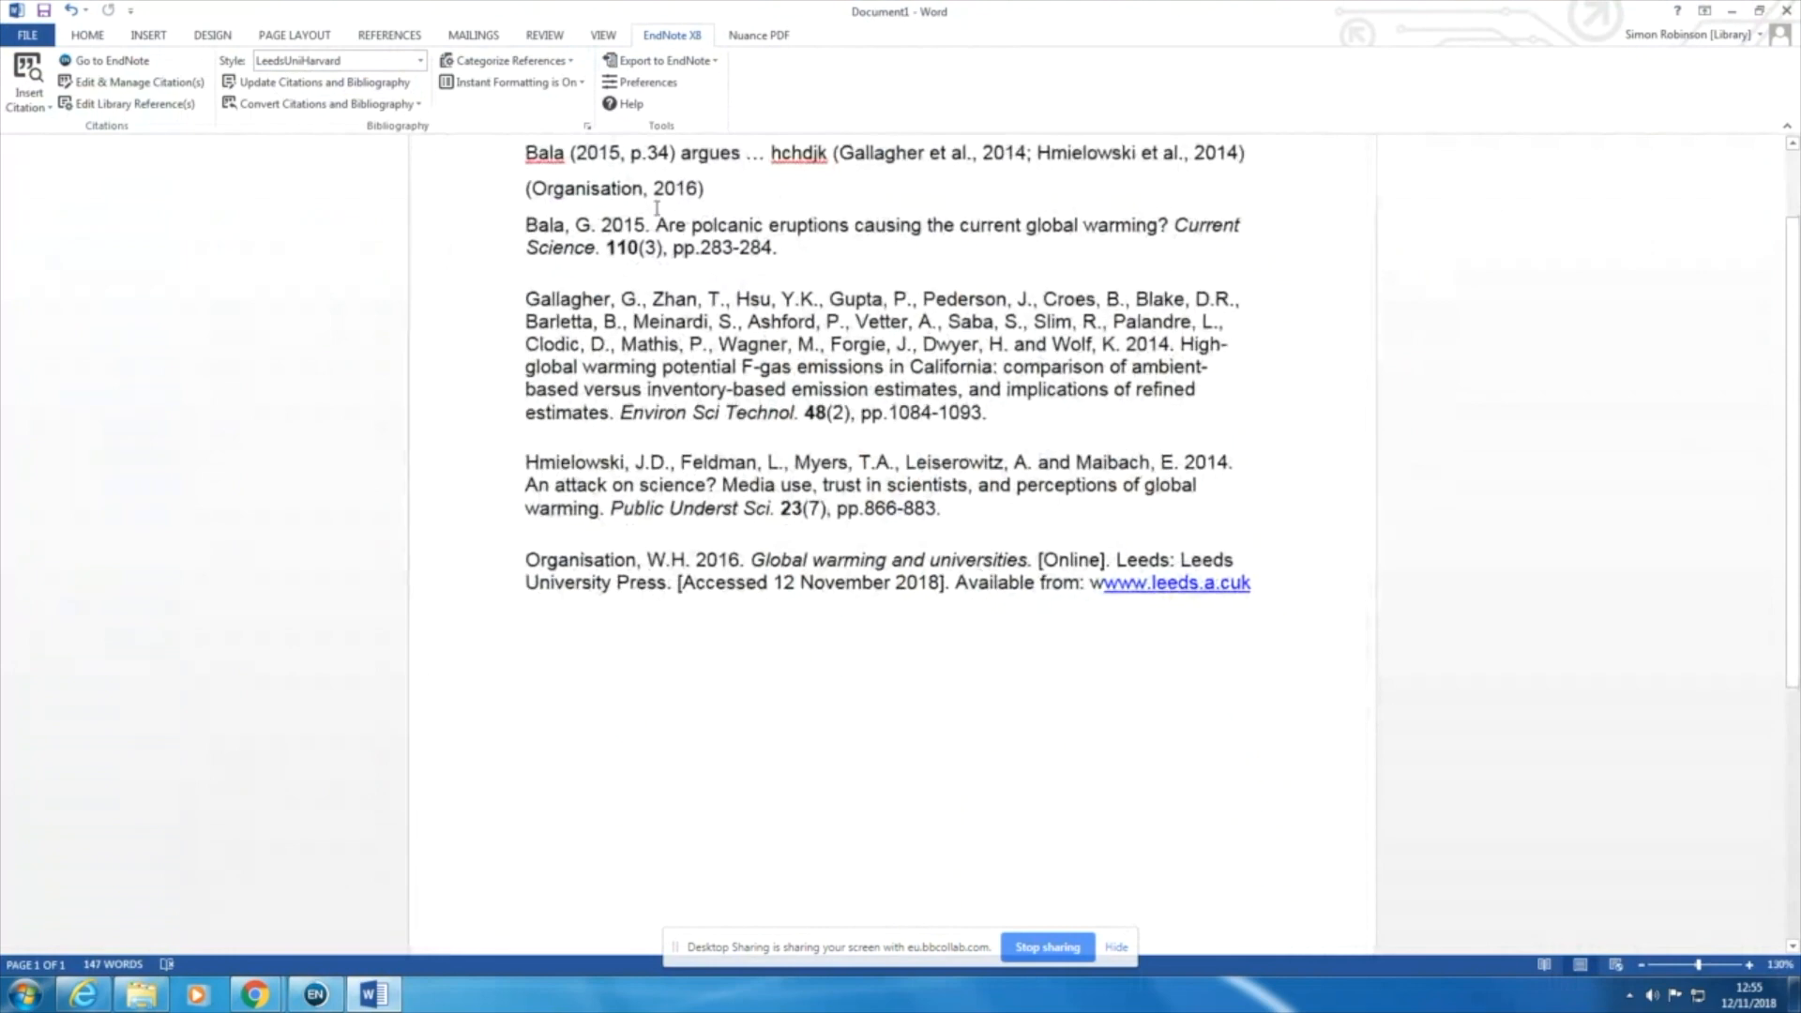
{"action": "scroll", "coordinate": [656, 364], "scroll_direction": "up", "scroll_amount": 1}
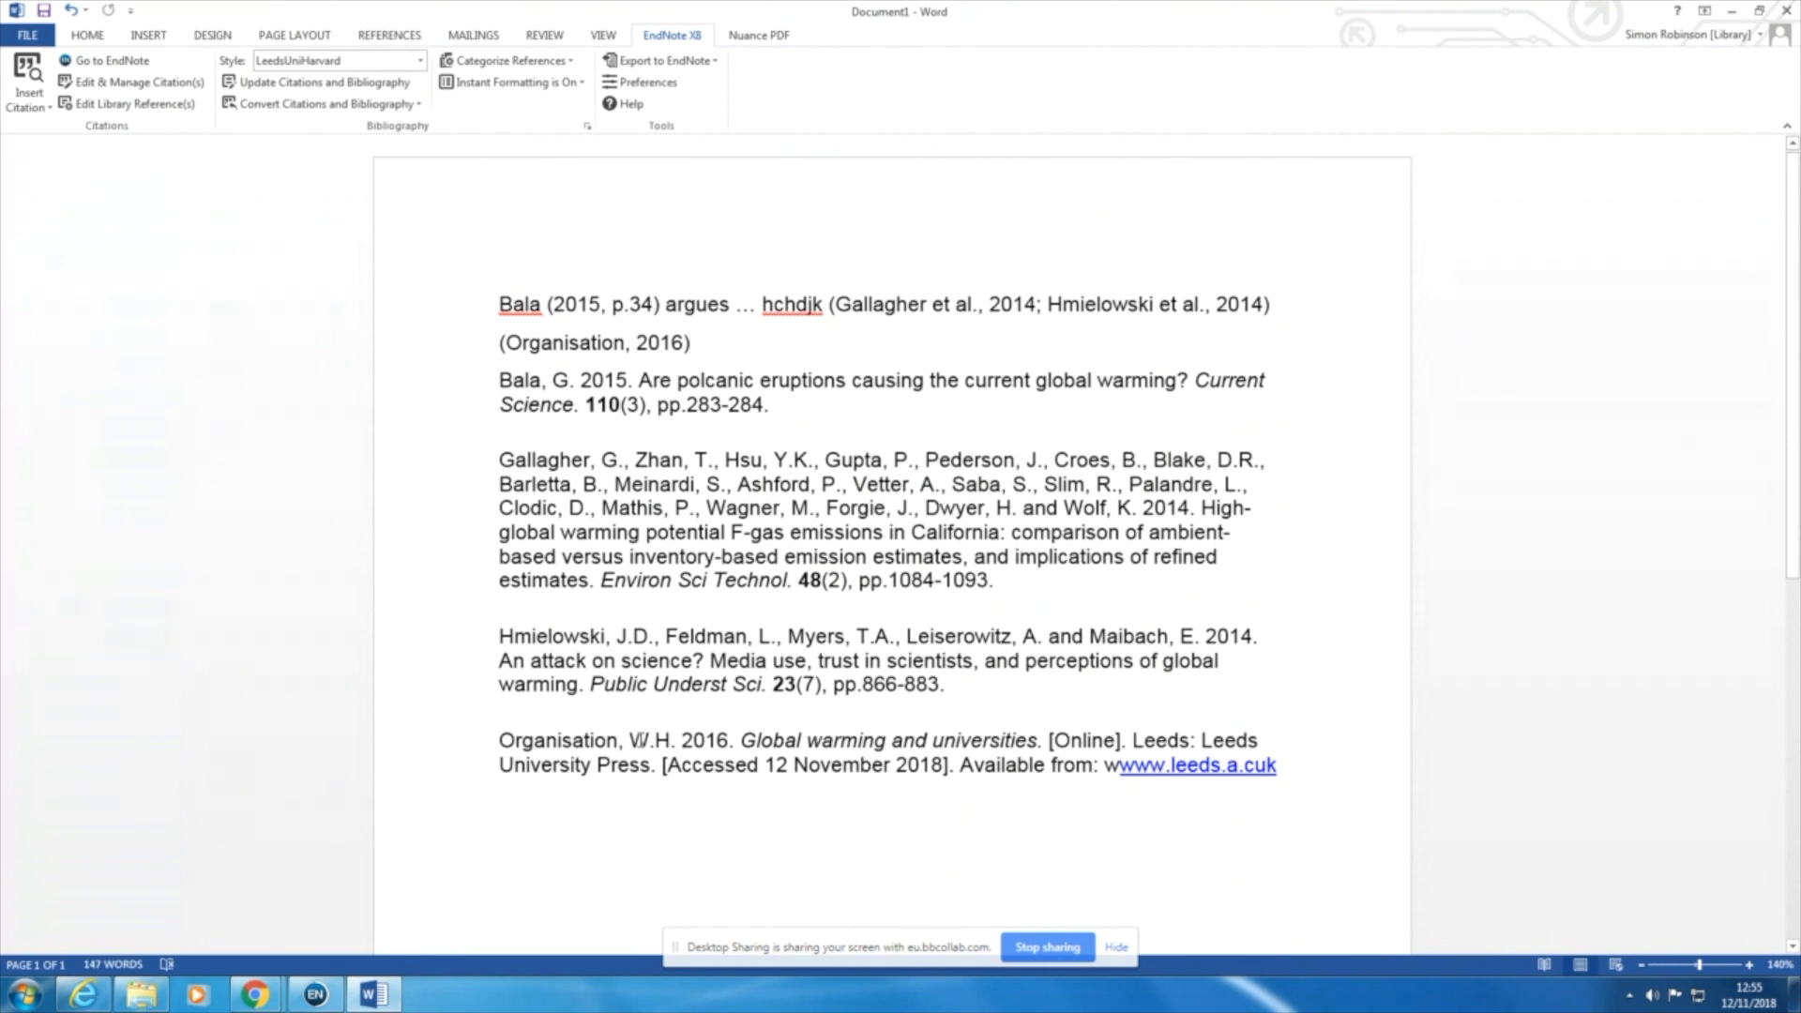
Step: Switch to EndNote, add a comma after "World Health Organisation" in the author field and save the reference
{"action": "mouse_move", "coordinate": [341, 1006]}
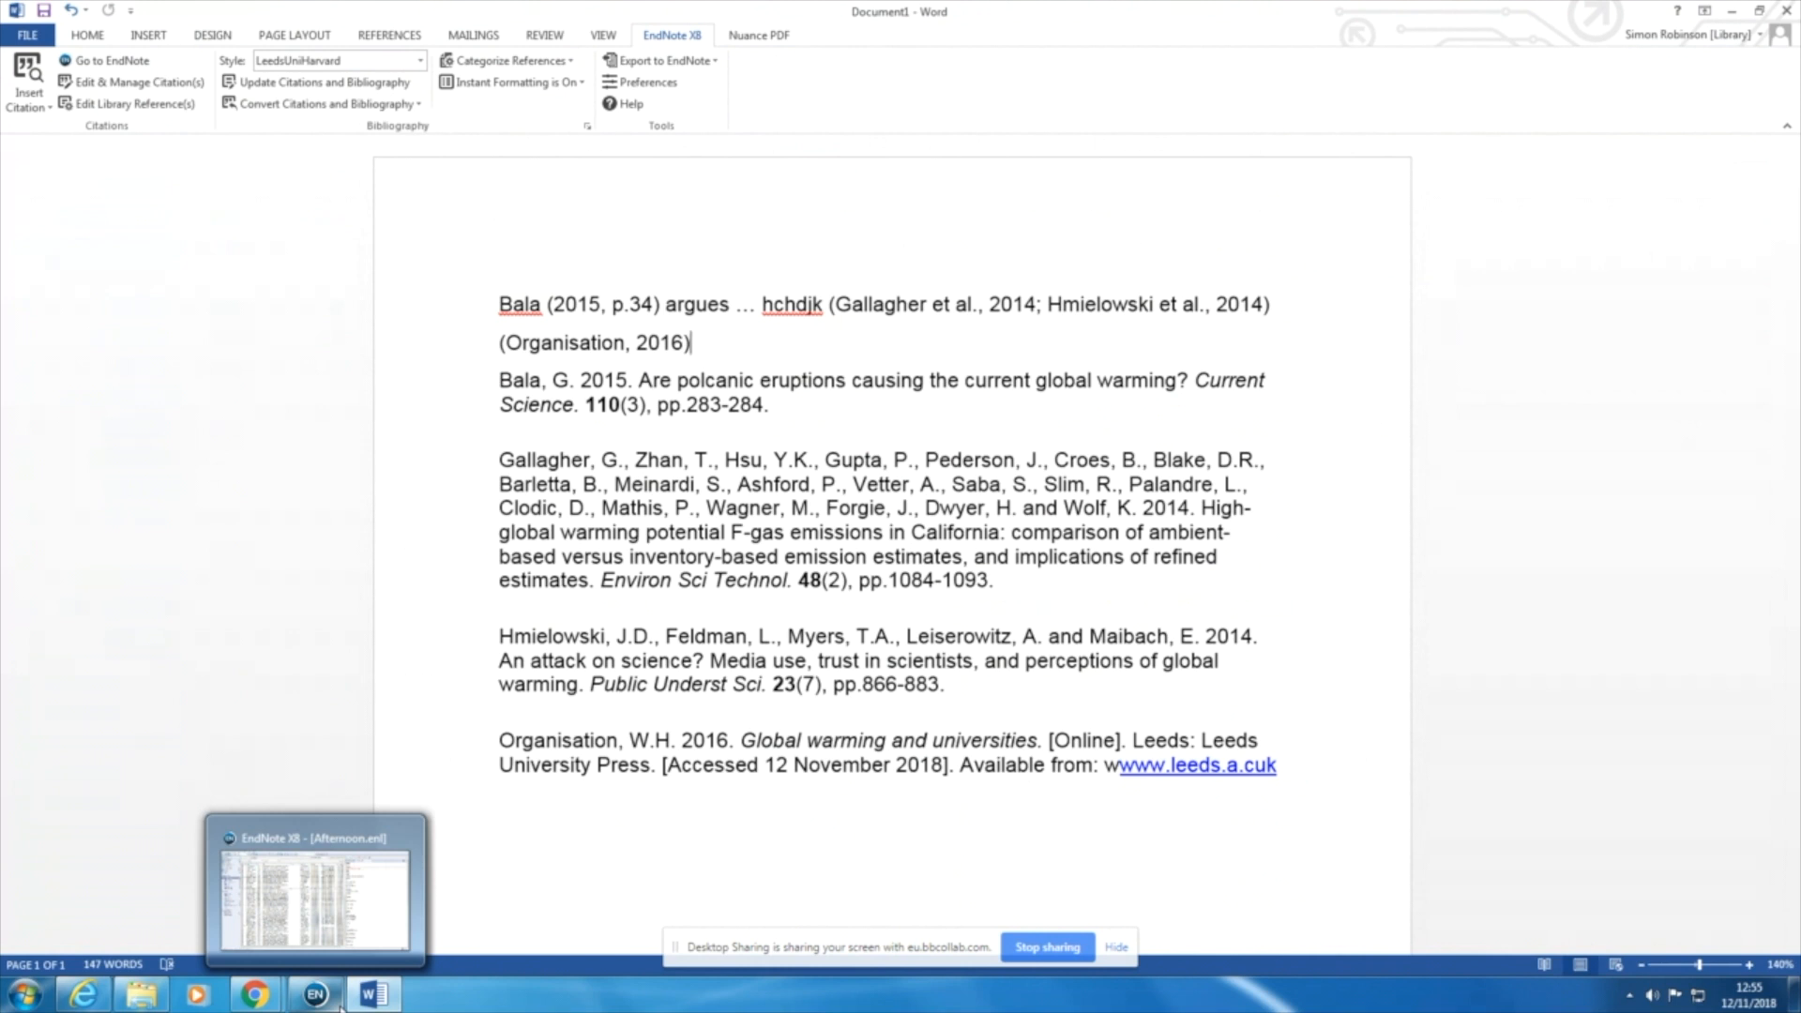
{"action": "left_click", "coordinate": [341, 1006]}
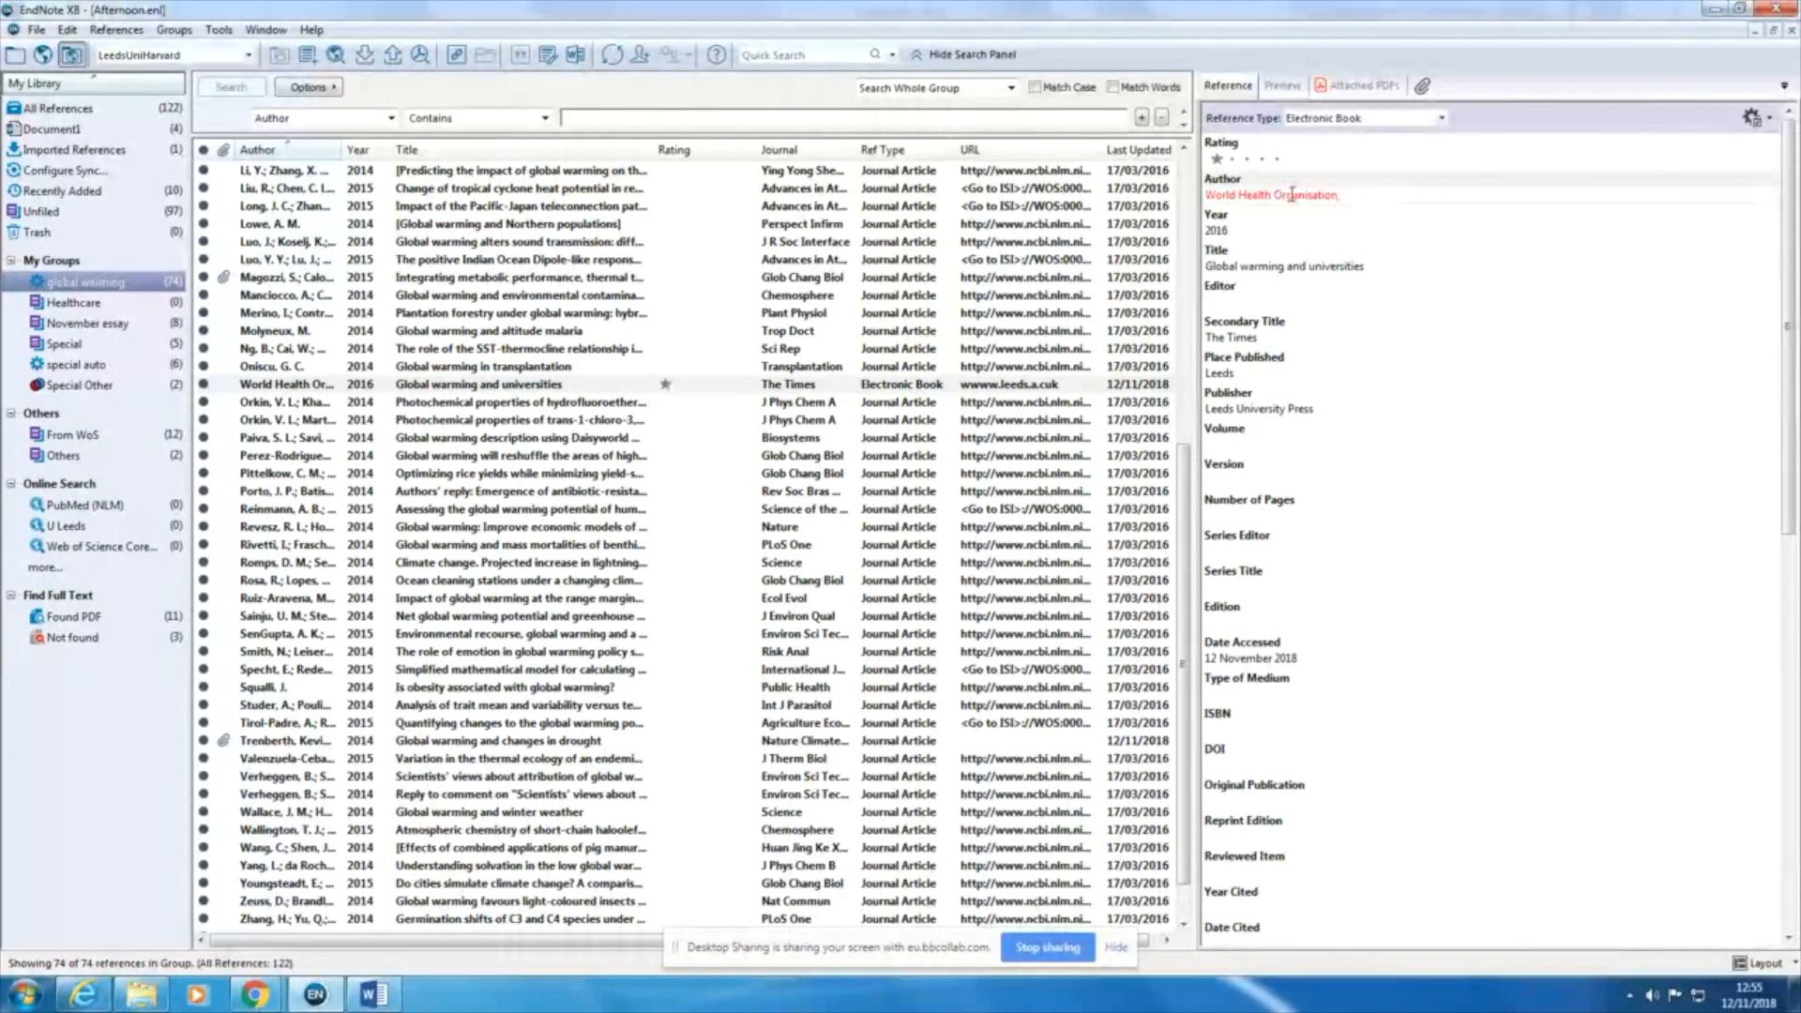
{"action": "left_click", "coordinate": [35, 29]}
{"action": "left_click", "coordinate": [64, 167]}
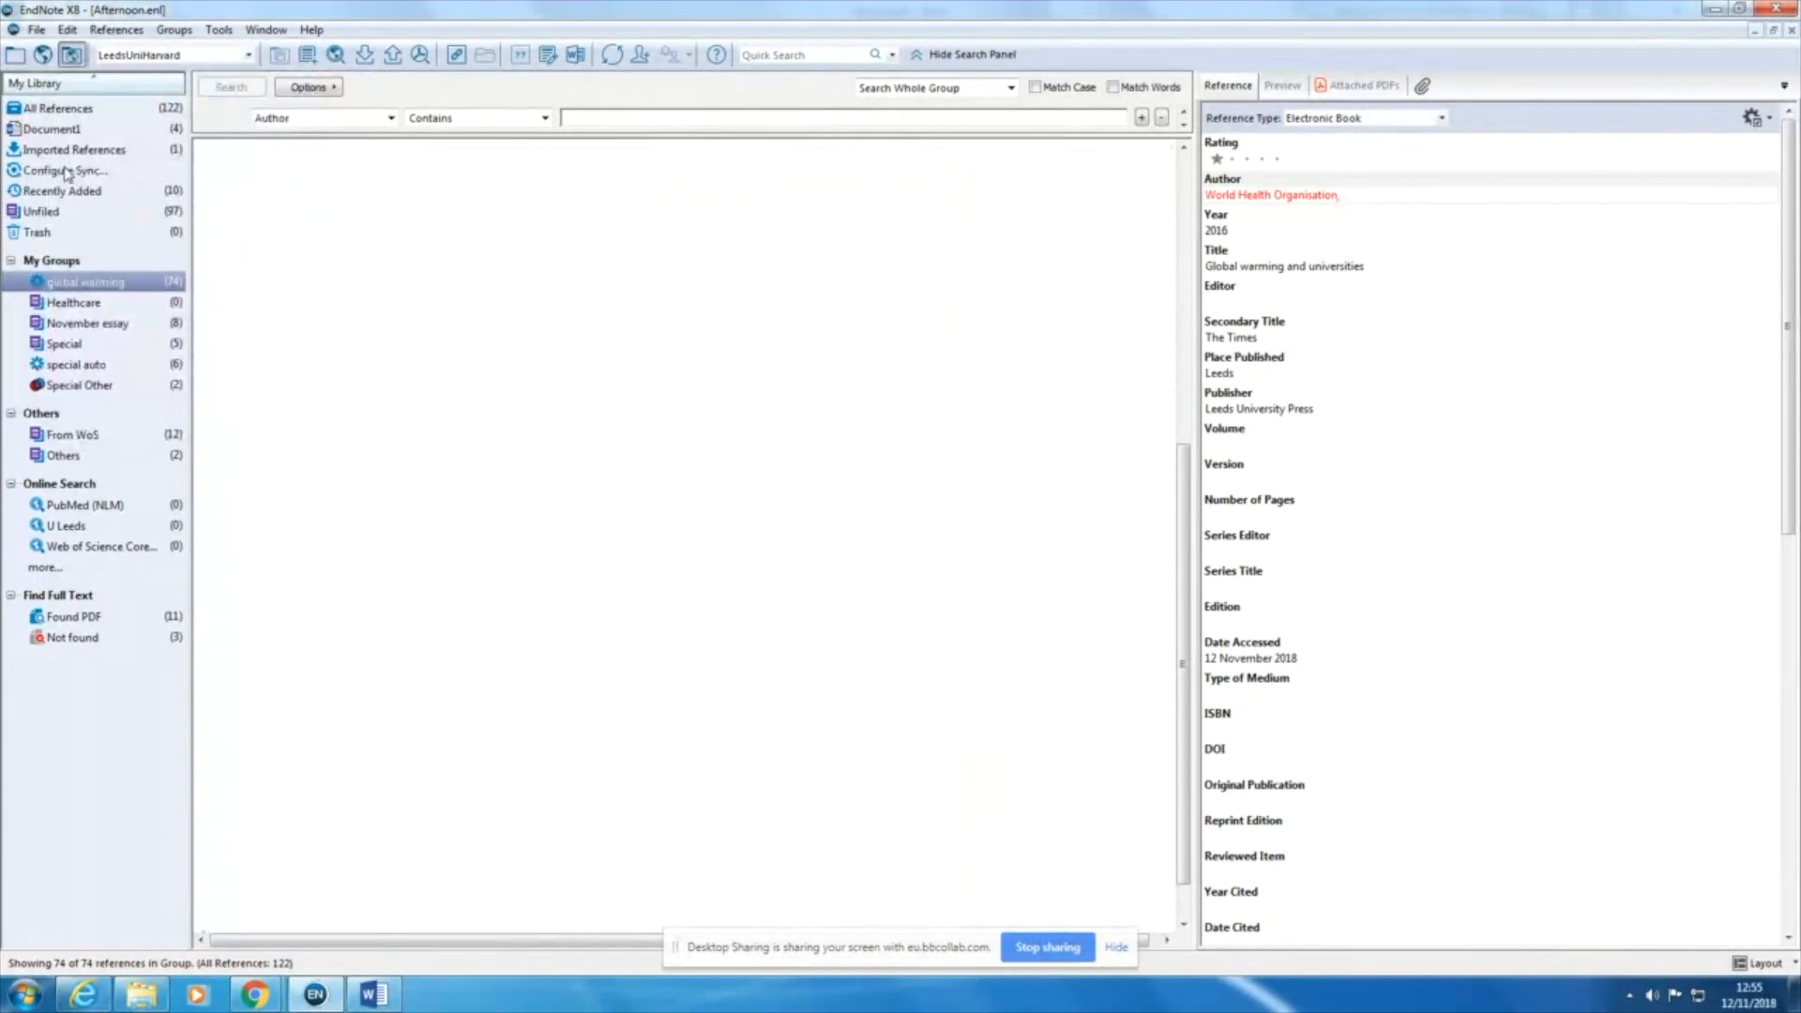
Step: Return to Word and update the citations and bibliography with the corrected organisation author
{"action": "left_click", "coordinate": [373, 994]}
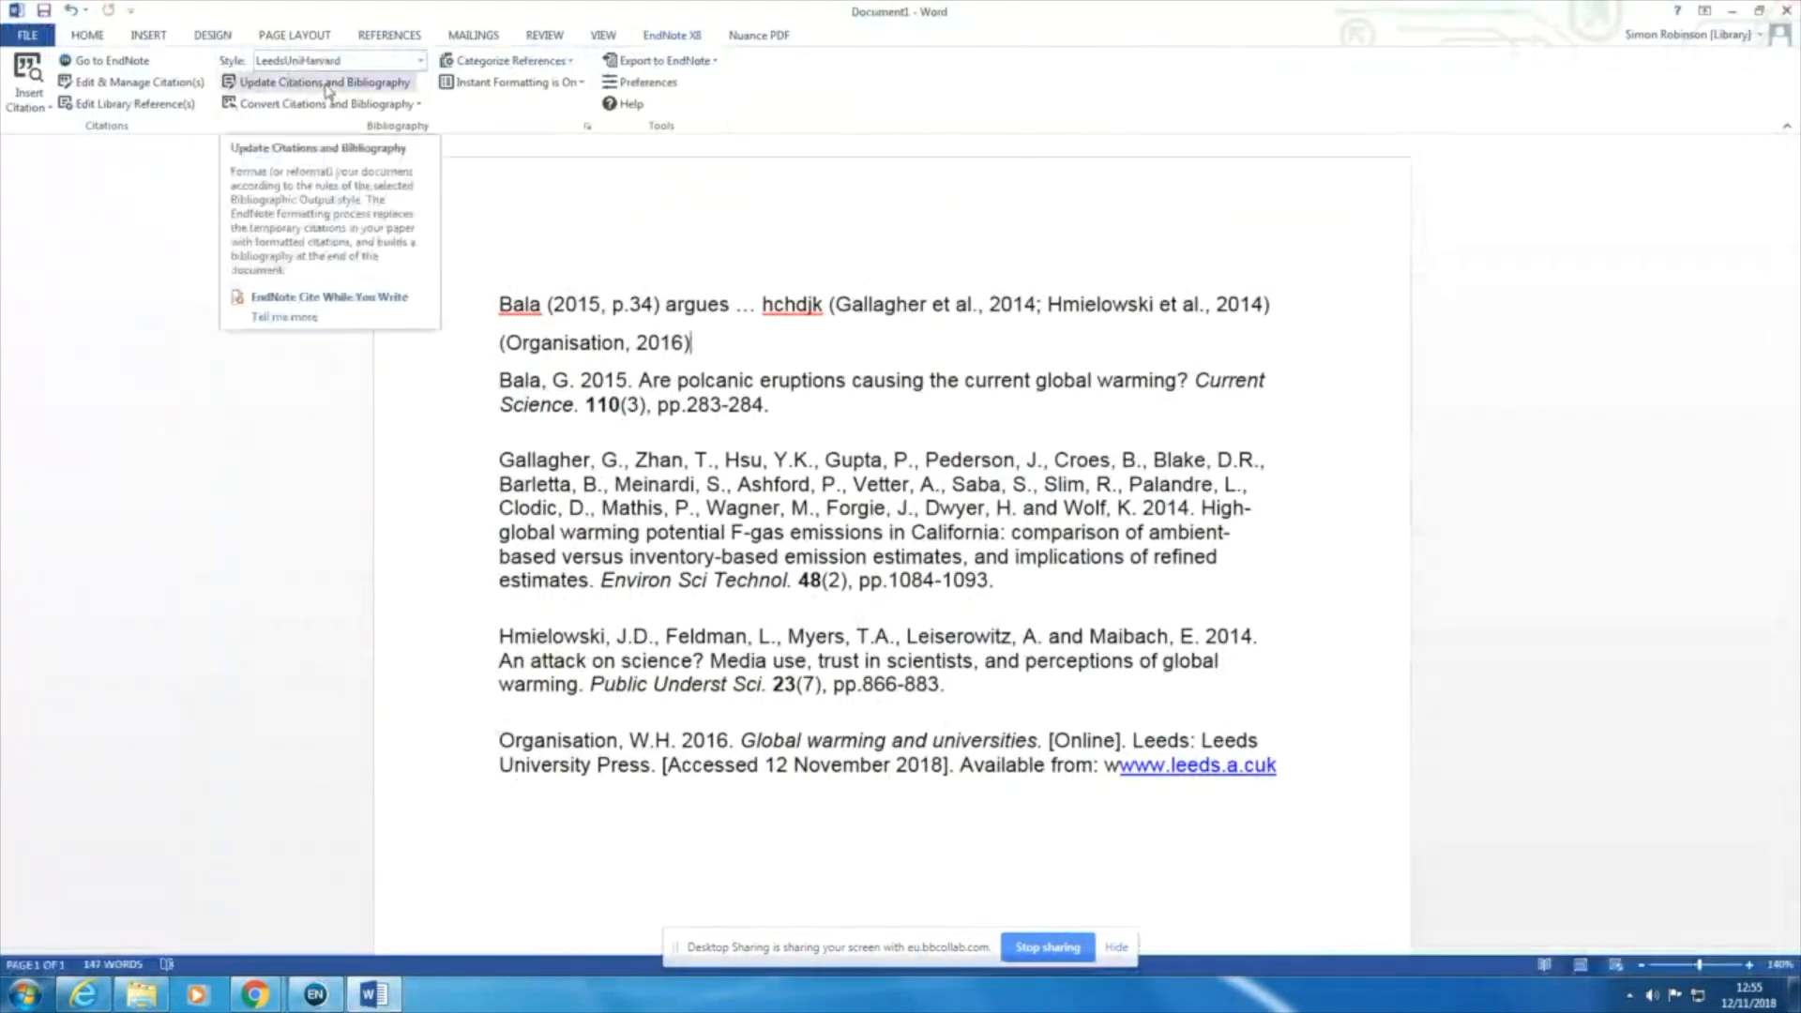
{"action": "left_click", "coordinate": [293, 85]}
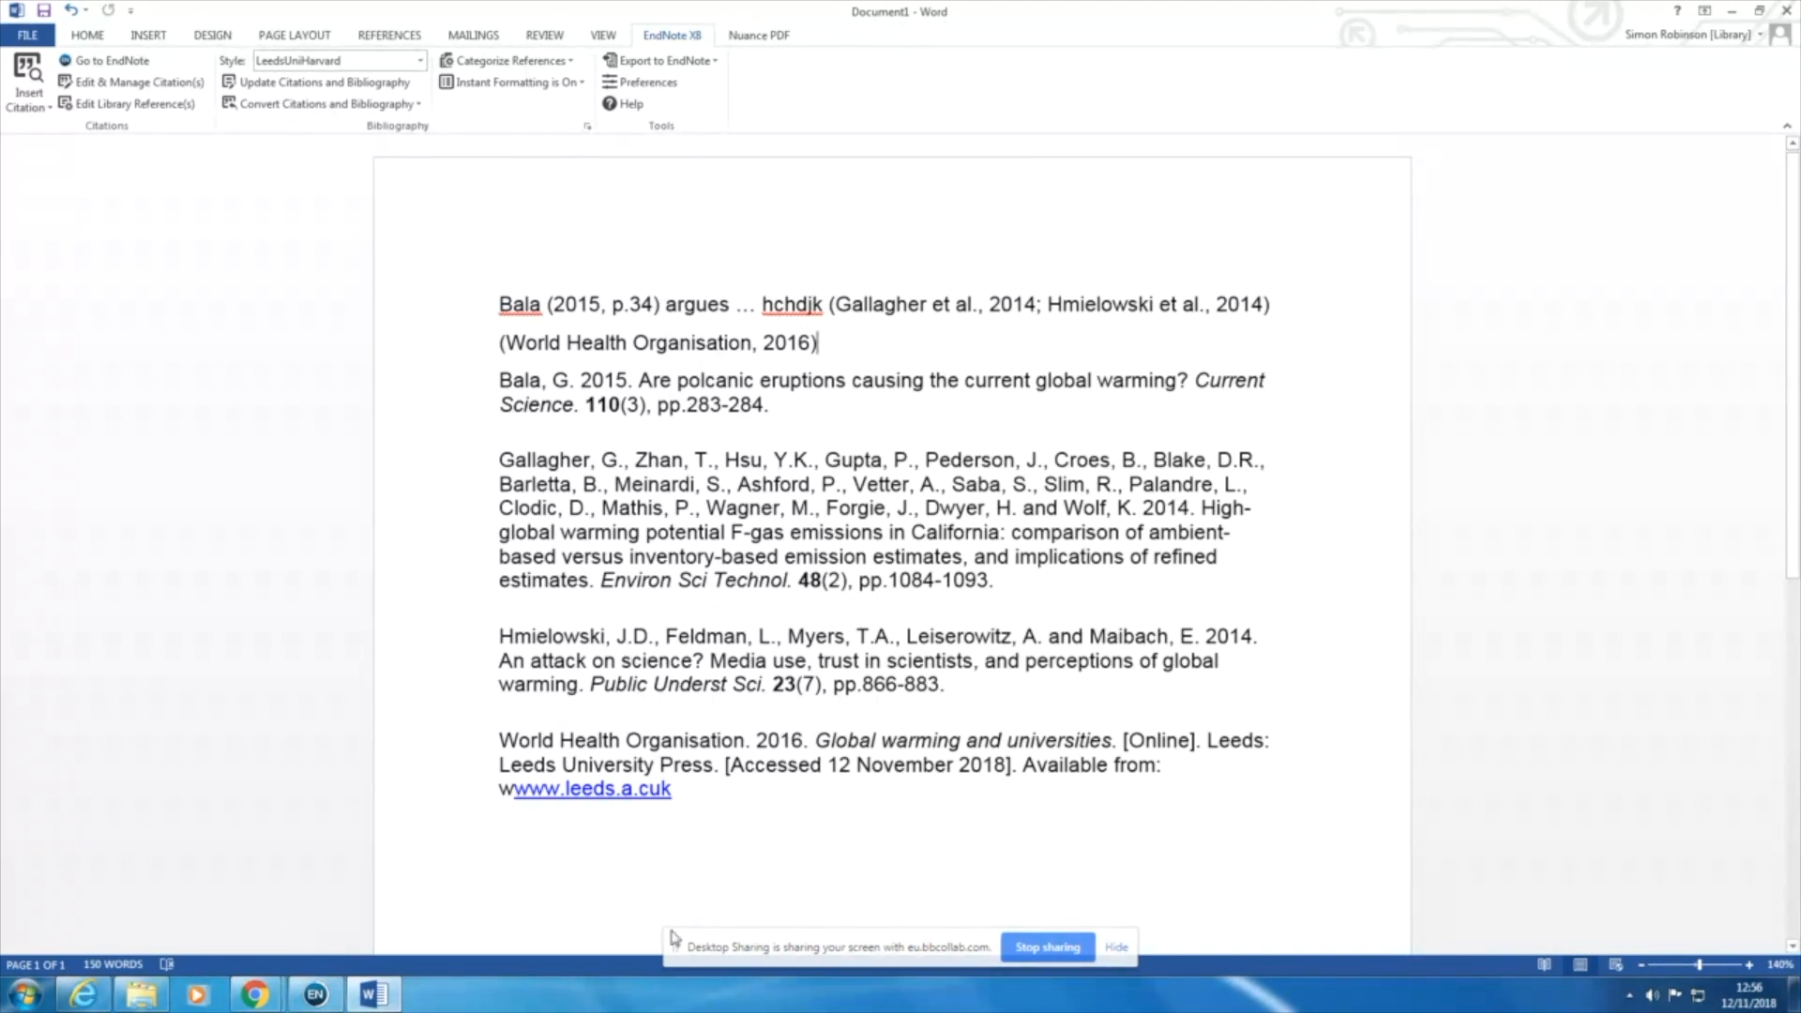
{"action": "left_click", "coordinate": [1048, 950]}
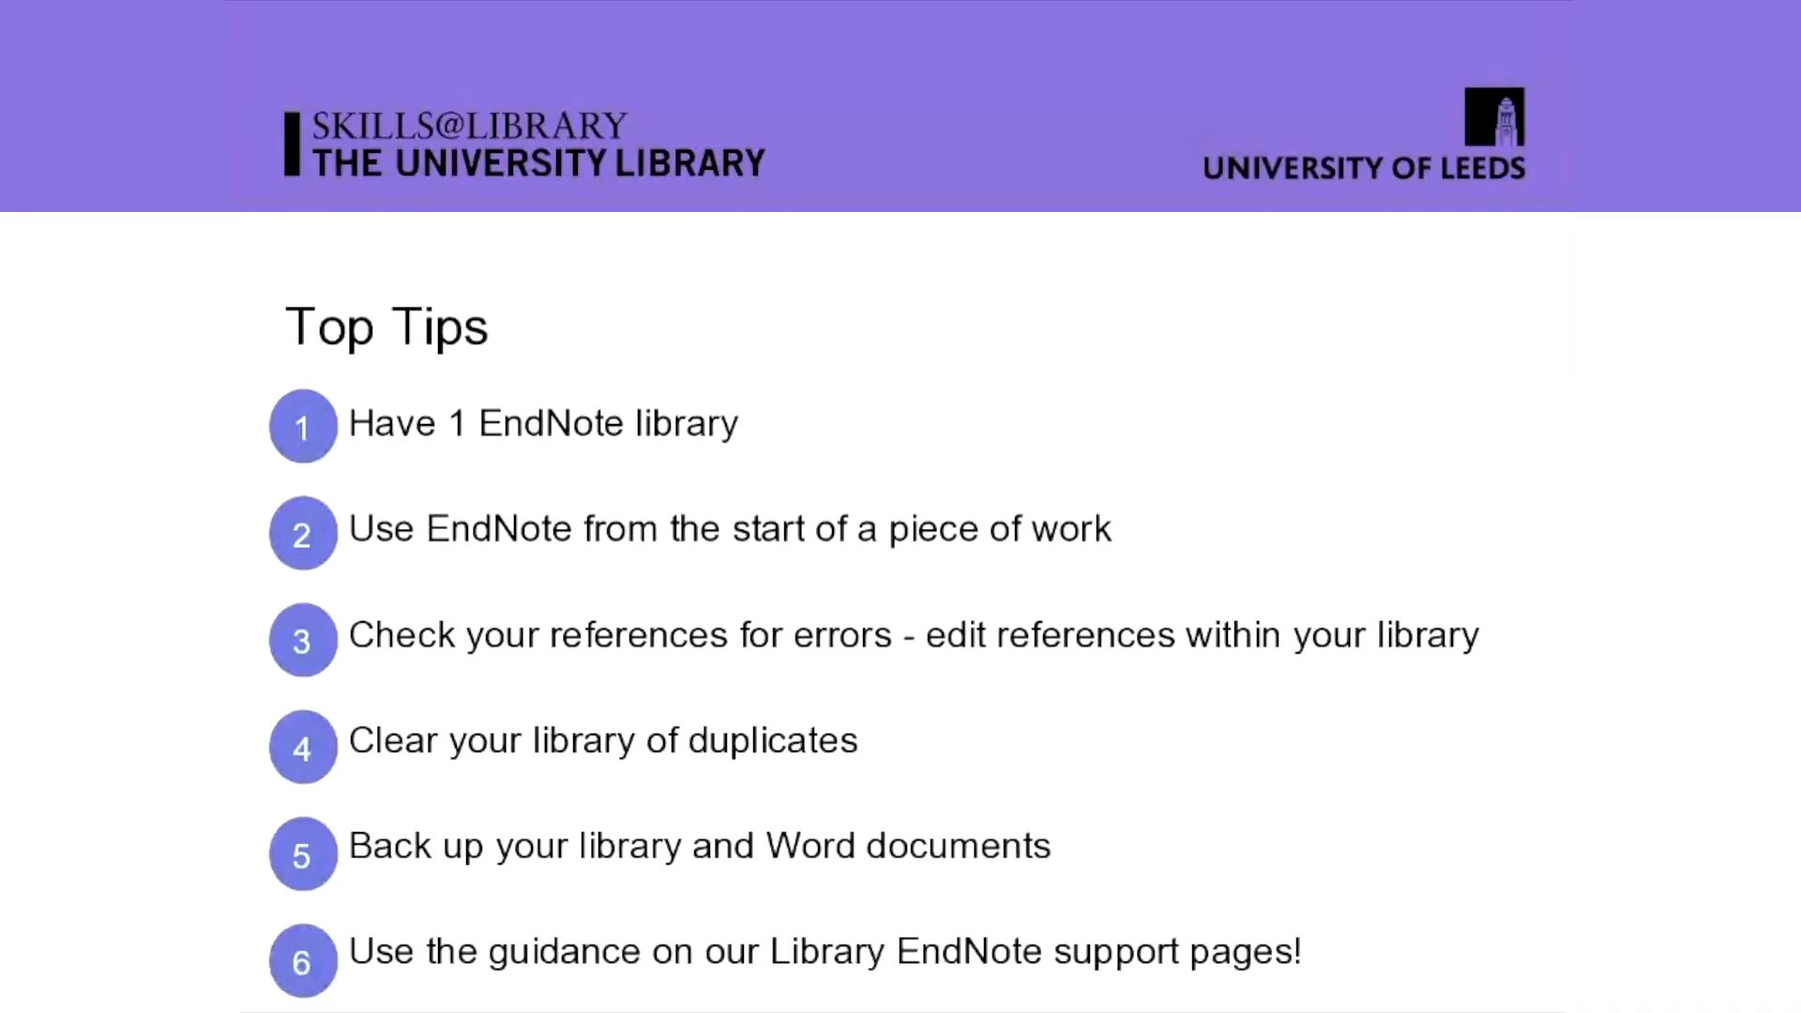